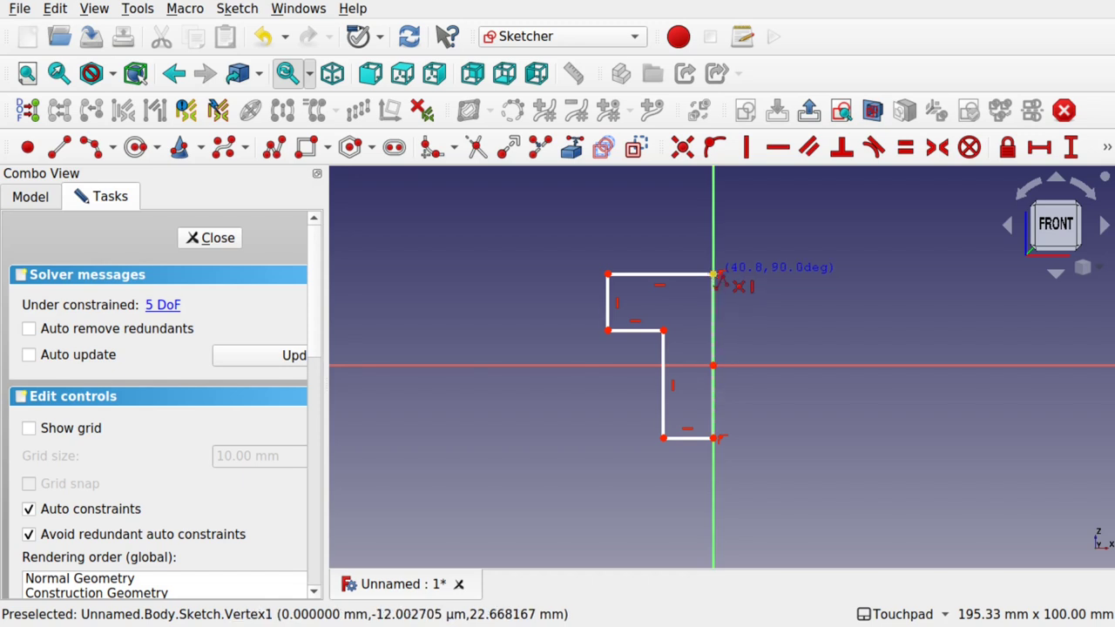
Close the stepped profile at its starting corner on the vertical axis, delete the redundant constraint and finish the sketch
click(714, 275)
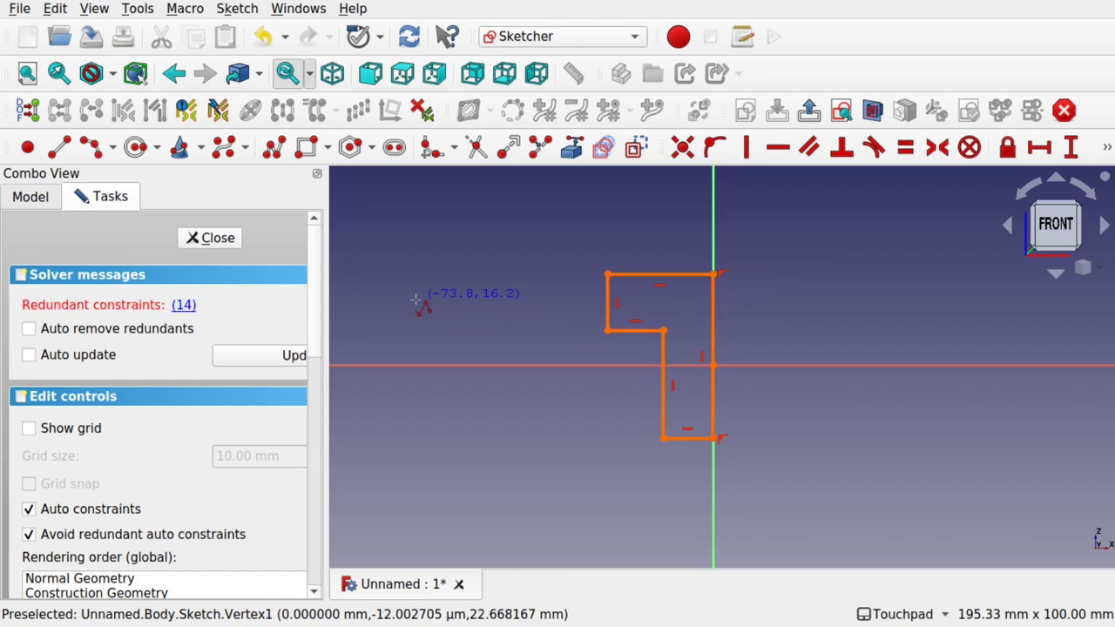
click(184, 307)
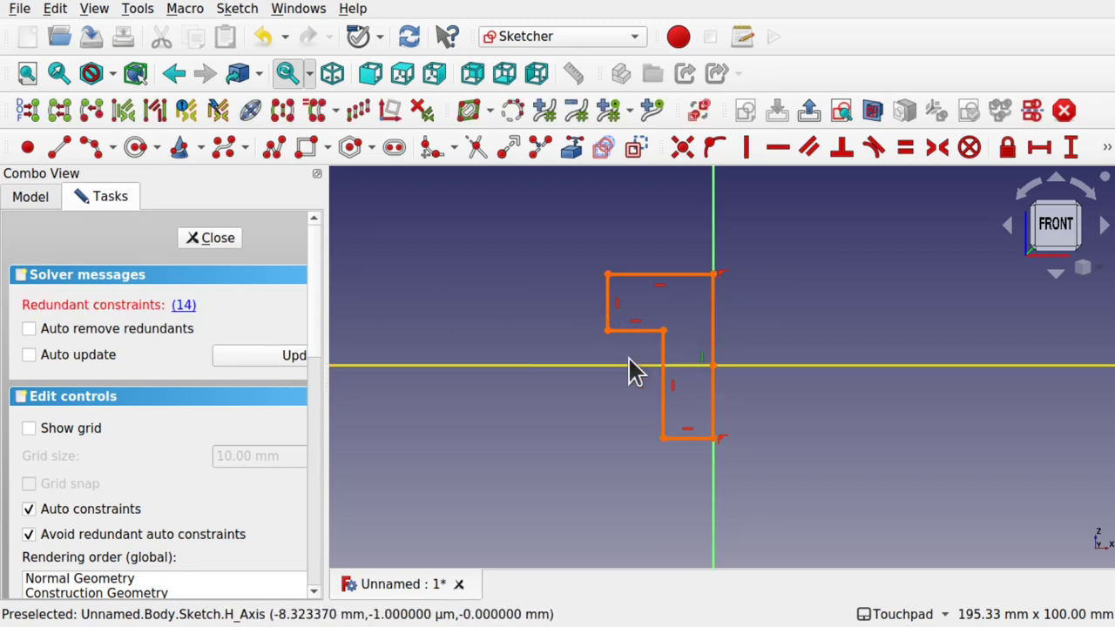
key(Delete)
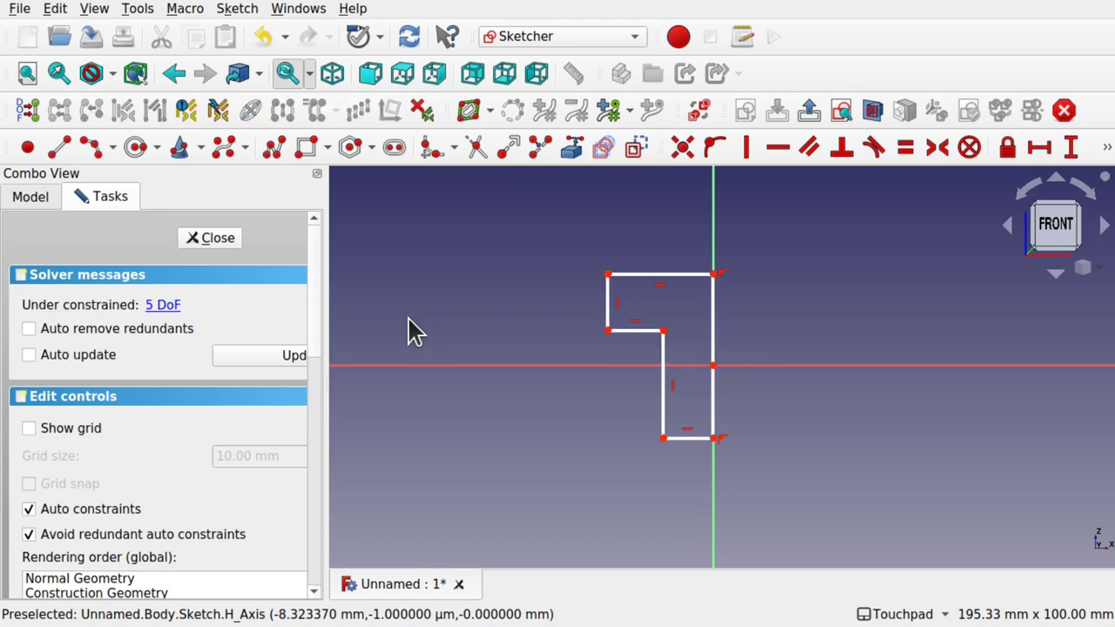
click(204, 237)
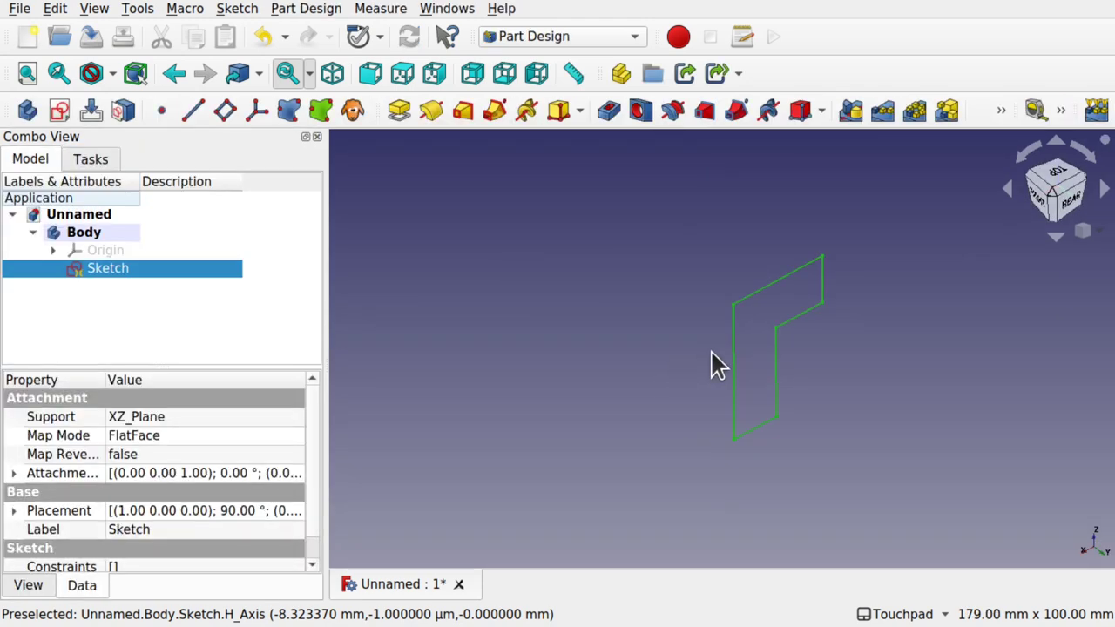
Revolve the stepped profile 360° about the vertical sketch axis
click(433, 114)
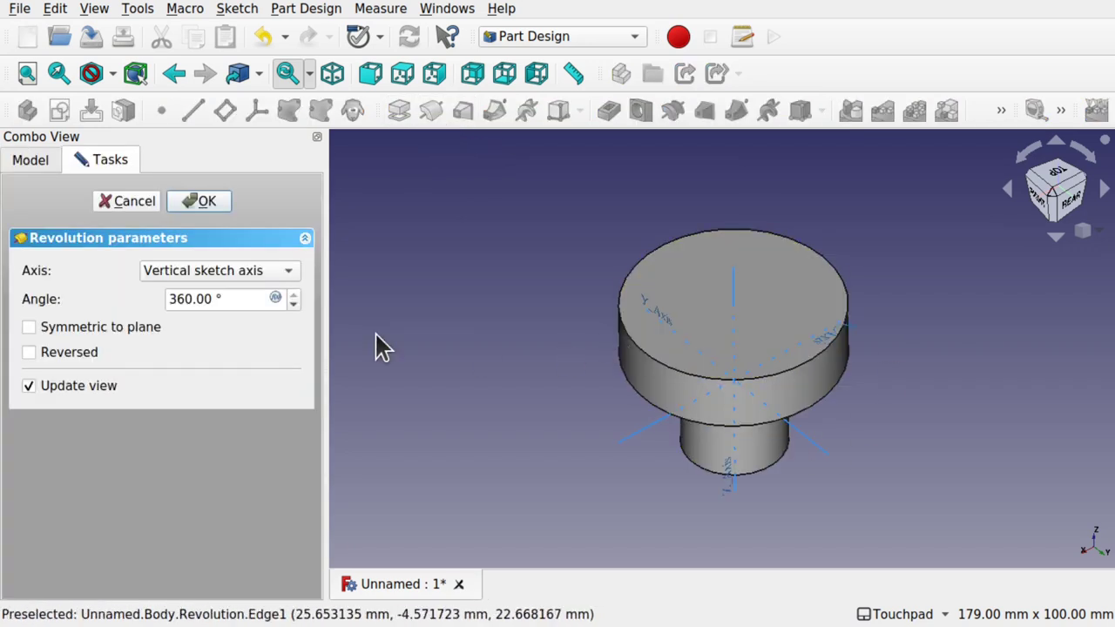
click(294, 304)
click(294, 304)
click(294, 304)
click(294, 304)
click(294, 304)
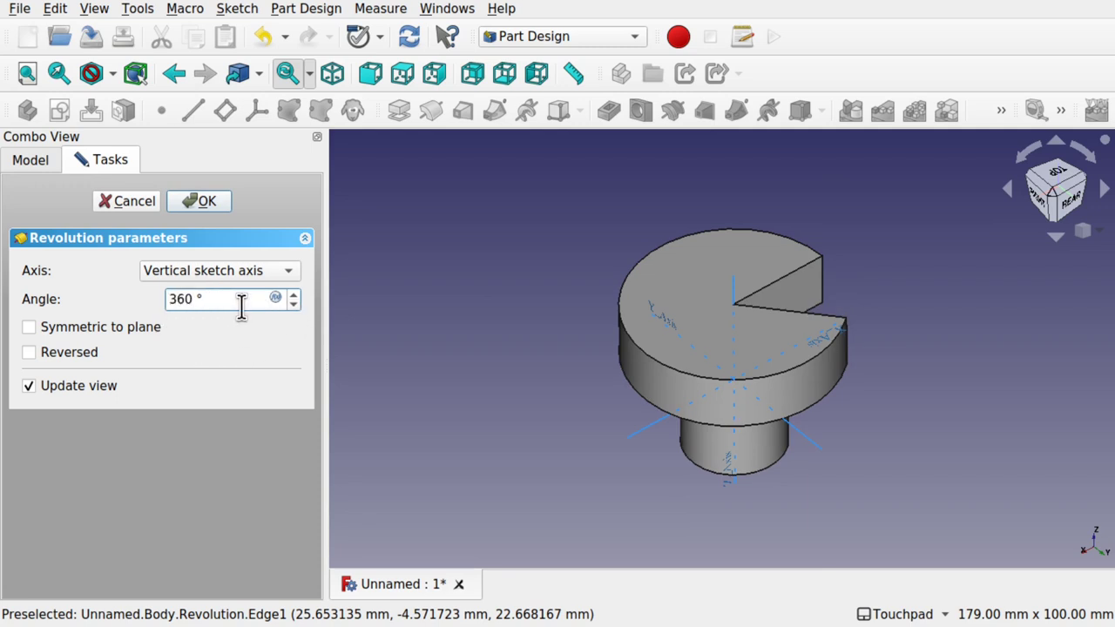
click(202, 202)
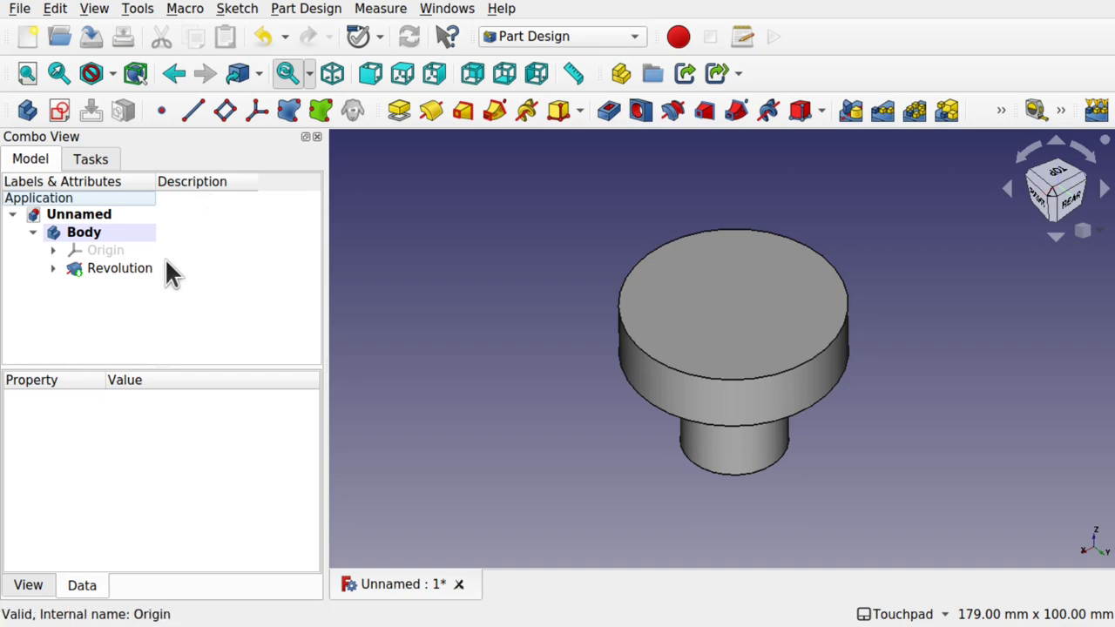
Reopen the revolution's sketch, delete the constraint holding the upper corner on the vertical axis and move that corner slightly off the axis
double_click(132, 289)
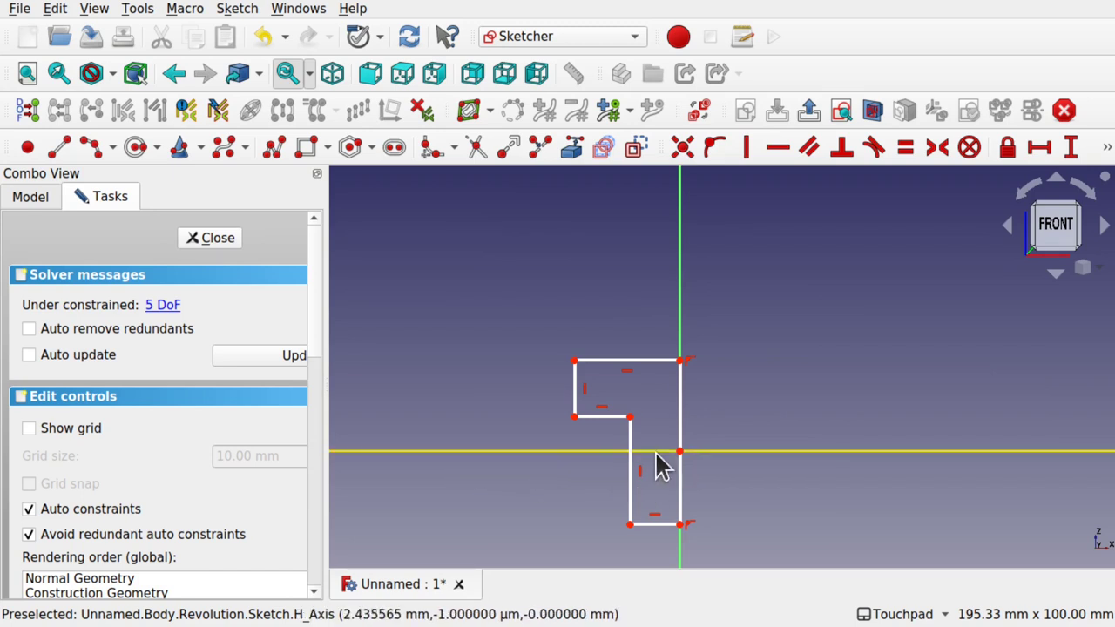
middle_drag(723, 447, 674, 241)
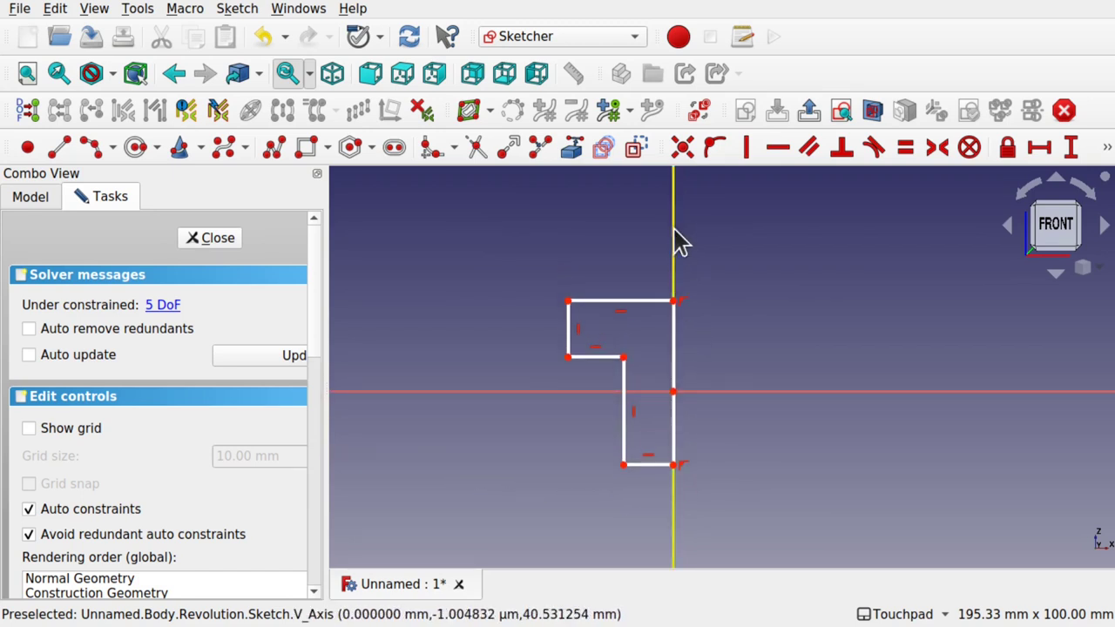
click(674, 302)
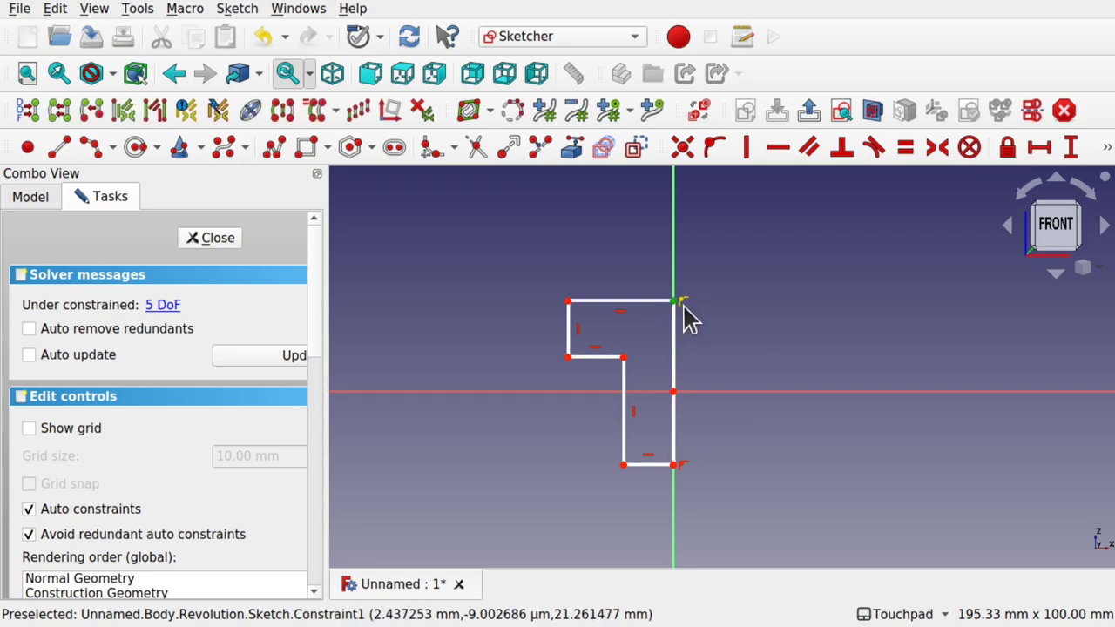
key(Escape)
key(Delete)
drag(682, 357, 658, 353)
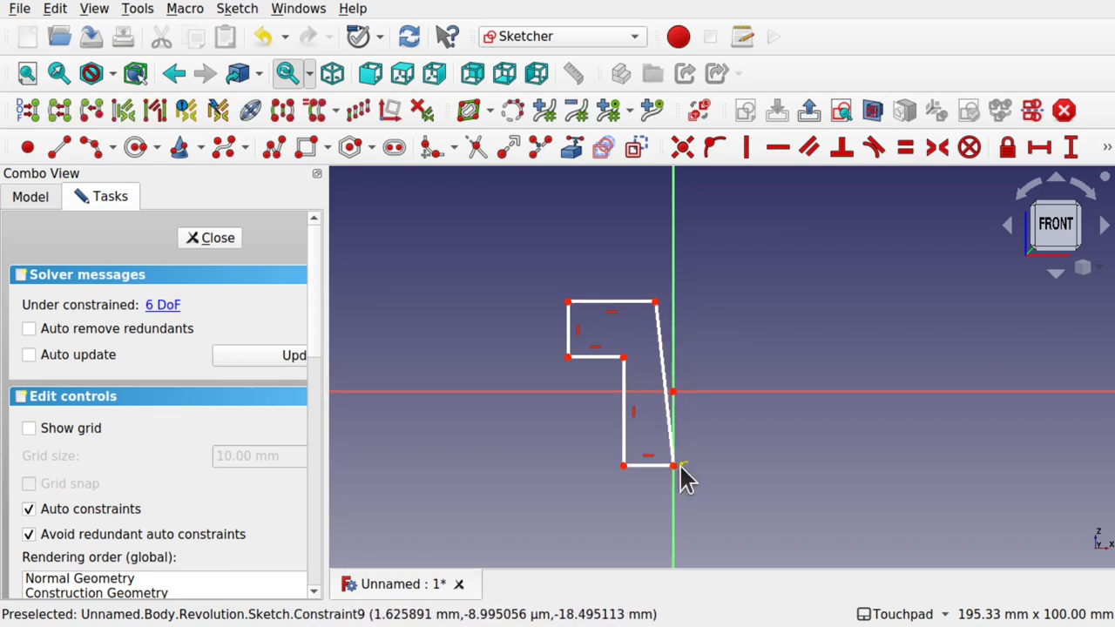
Release the lower corner from the vertical axis, move it inward, constrain the inner edge vertical and finish the sketch
key(Delete)
drag(673, 466, 658, 467)
click(747, 146)
click(203, 238)
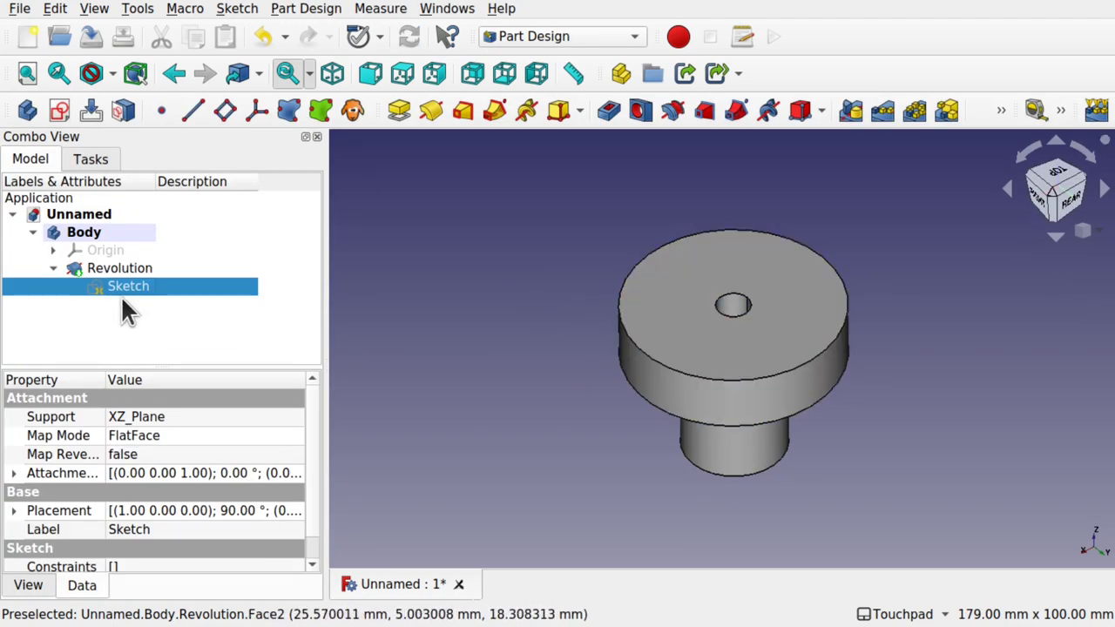
Try moving the profile's inner edge across the vertical axis and check how the revolution reacts
double_click(135, 290)
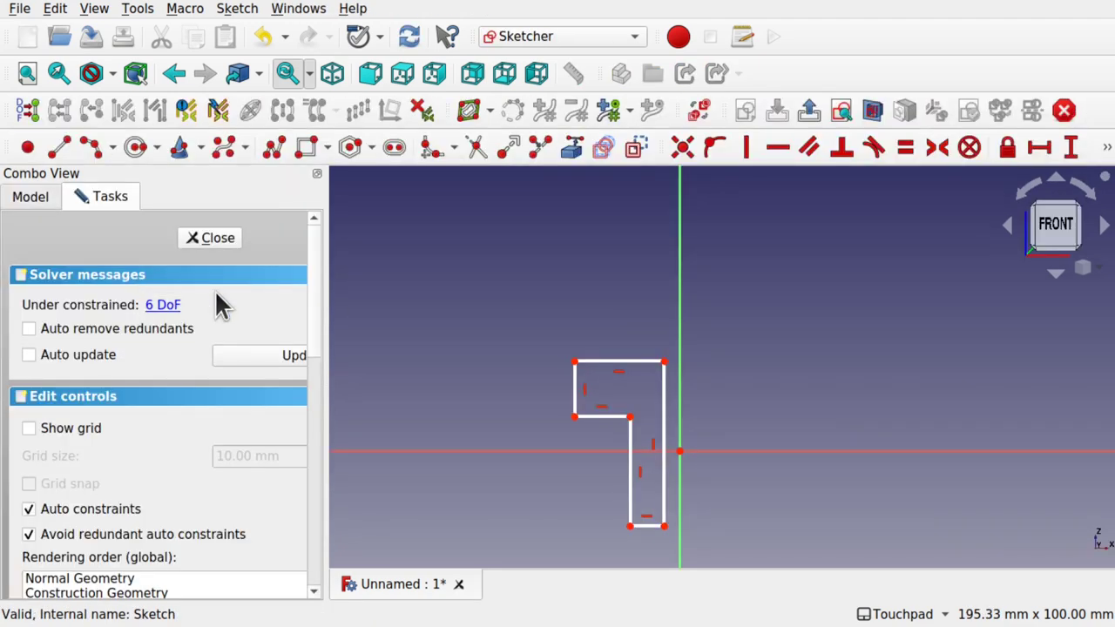
drag(688, 442, 695, 440)
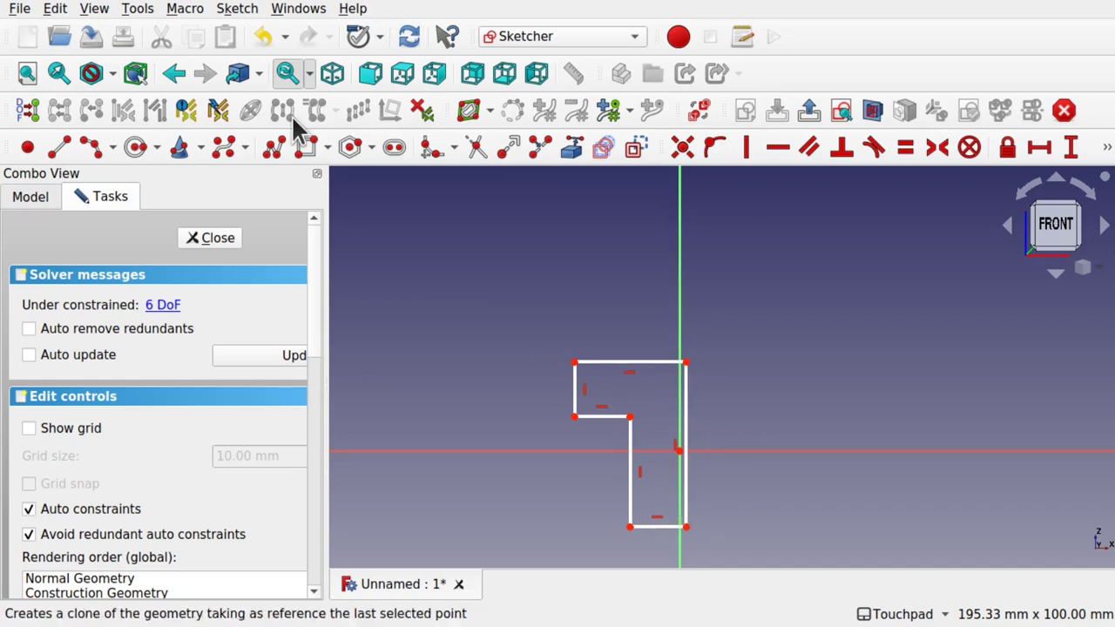
click(209, 237)
mouse_move(114, 278)
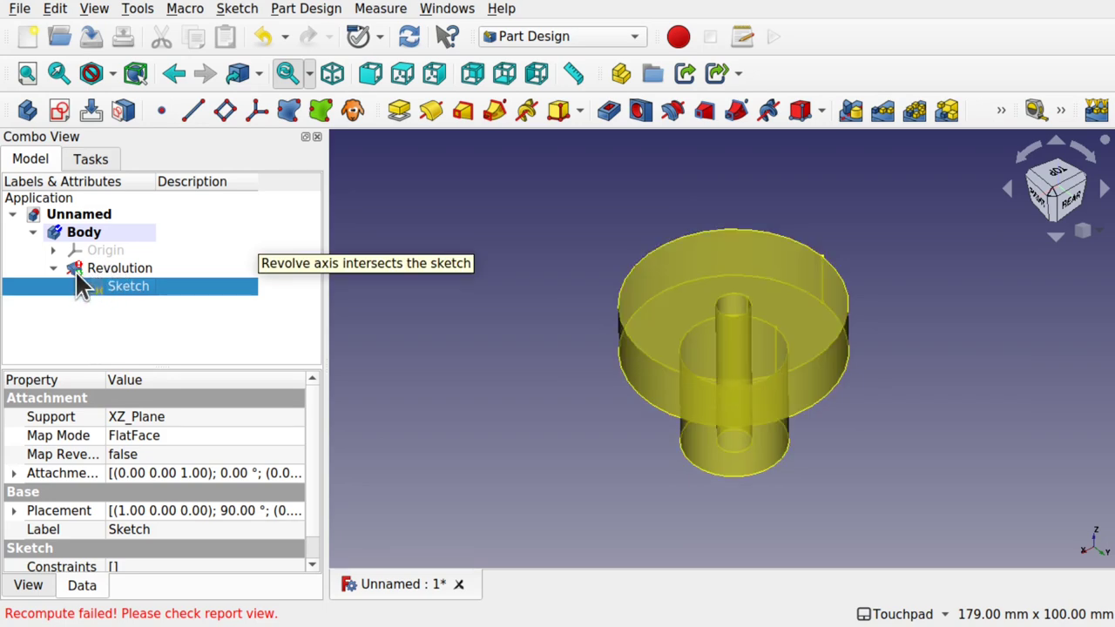
Reopen the sketch, move the inner edge back to the vertical axis and constrain its upper corner onto that axis
double_click(118, 289)
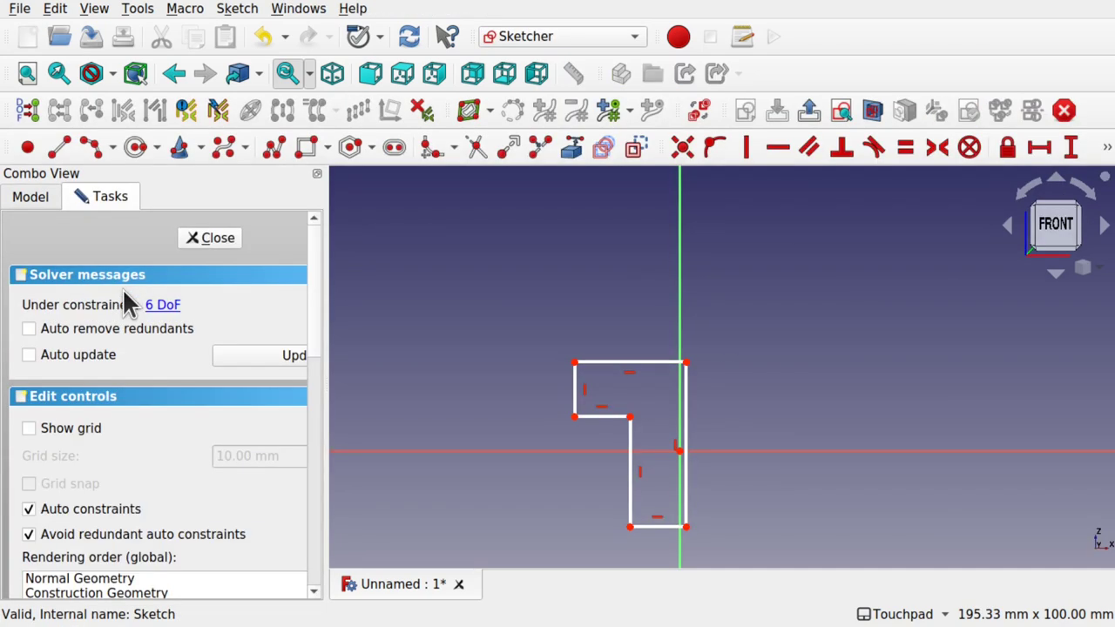
drag(688, 440, 679, 443)
click(680, 366)
click(714, 148)
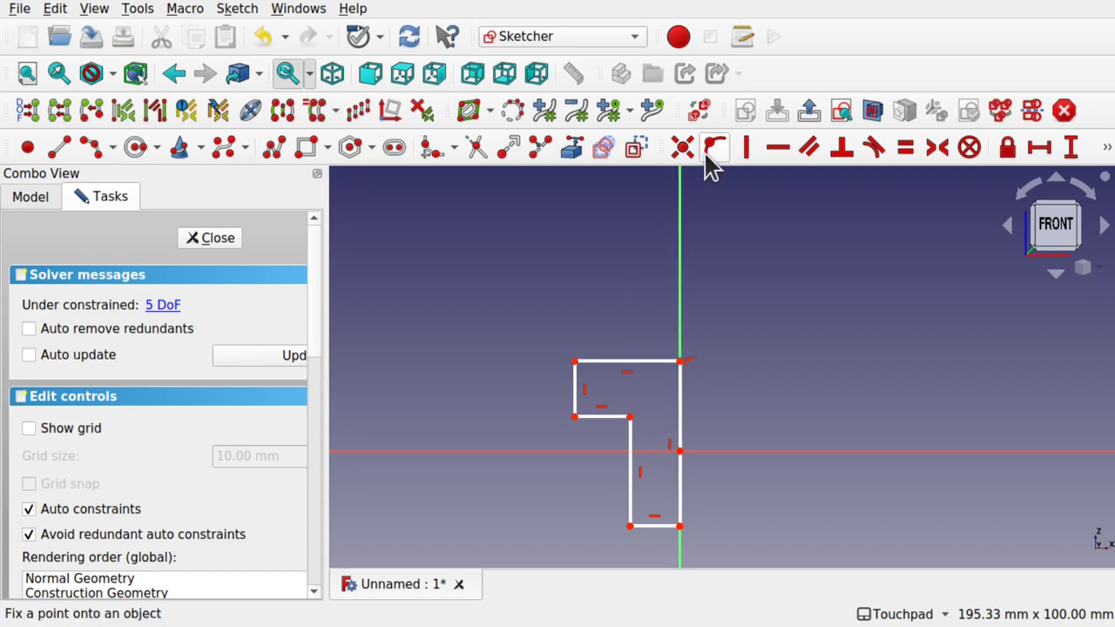
Delete the profile's top horizontal line and raise the inner edge's upper endpoint along the axis to about 25.5 mm height
click(635, 365)
key(Delete)
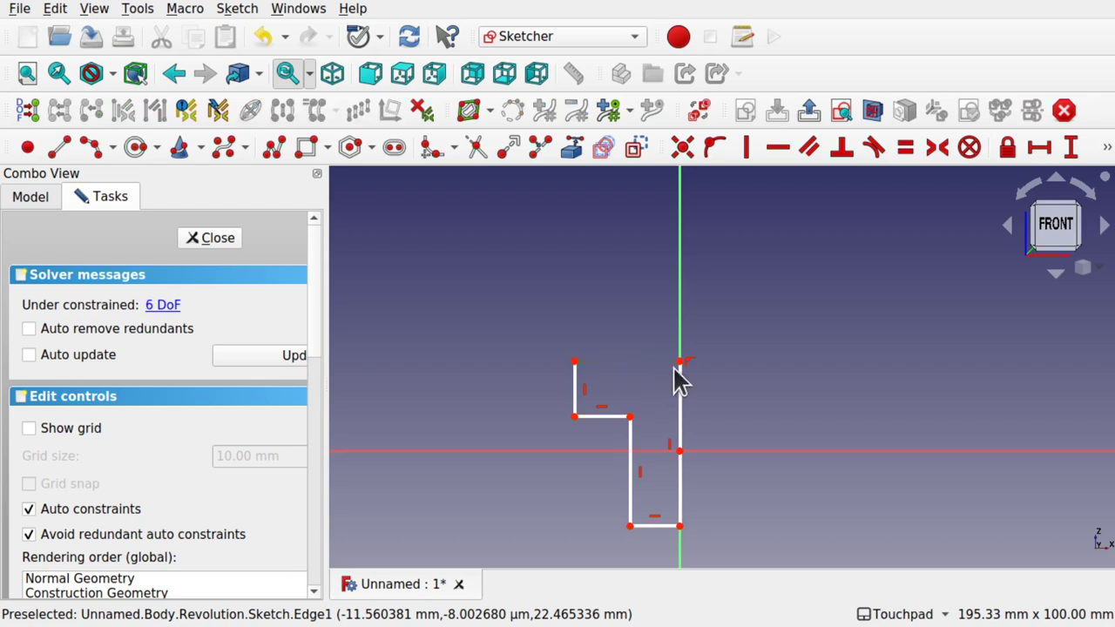
drag(680, 363, 679, 349)
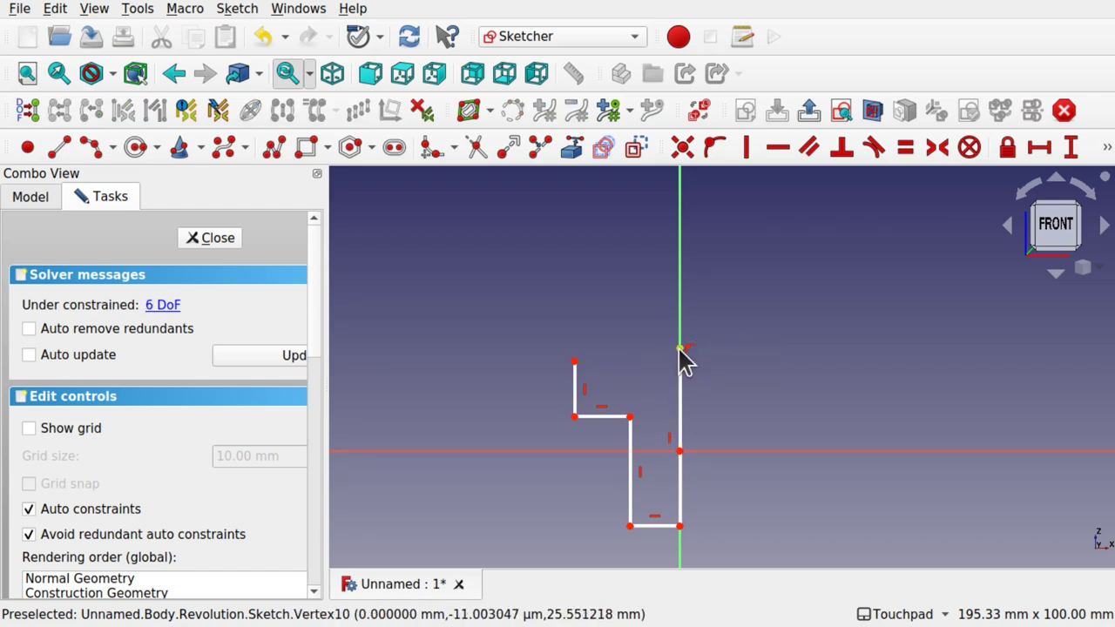
Draw a shallow convex three-point arc from the outer edge's upper endpoint to the raised axis point, and finish the sketch
click(92, 149)
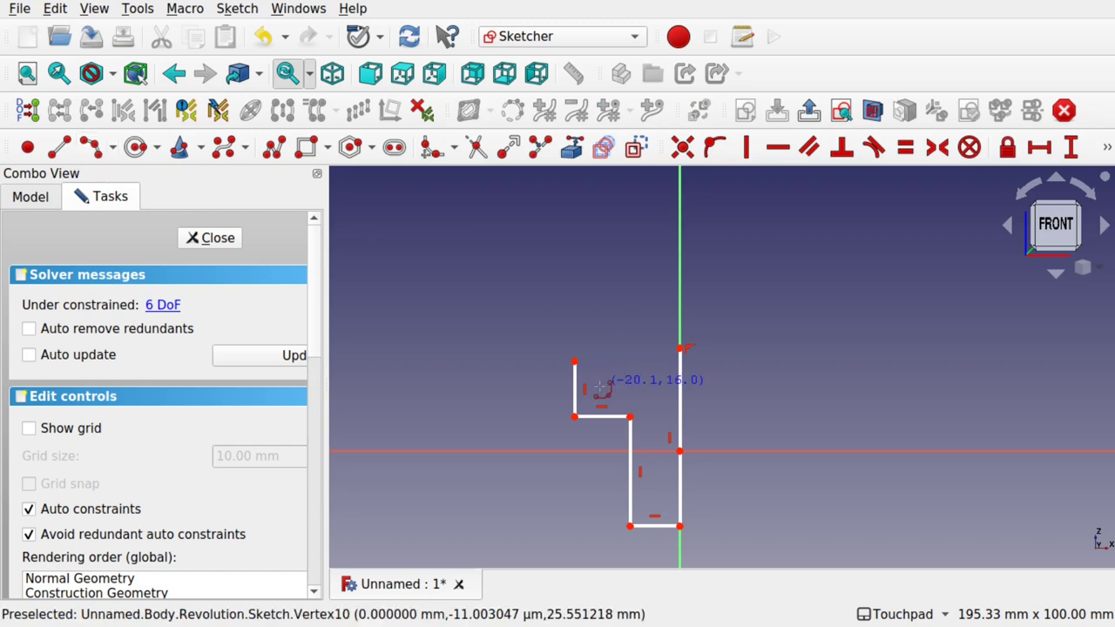
click(574, 361)
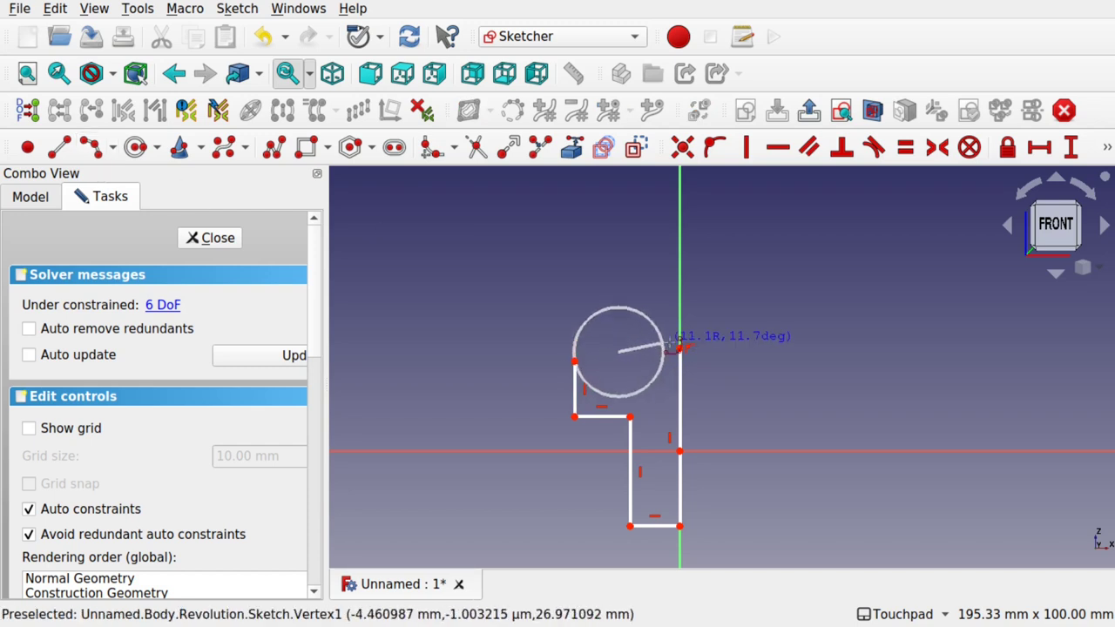
click(680, 348)
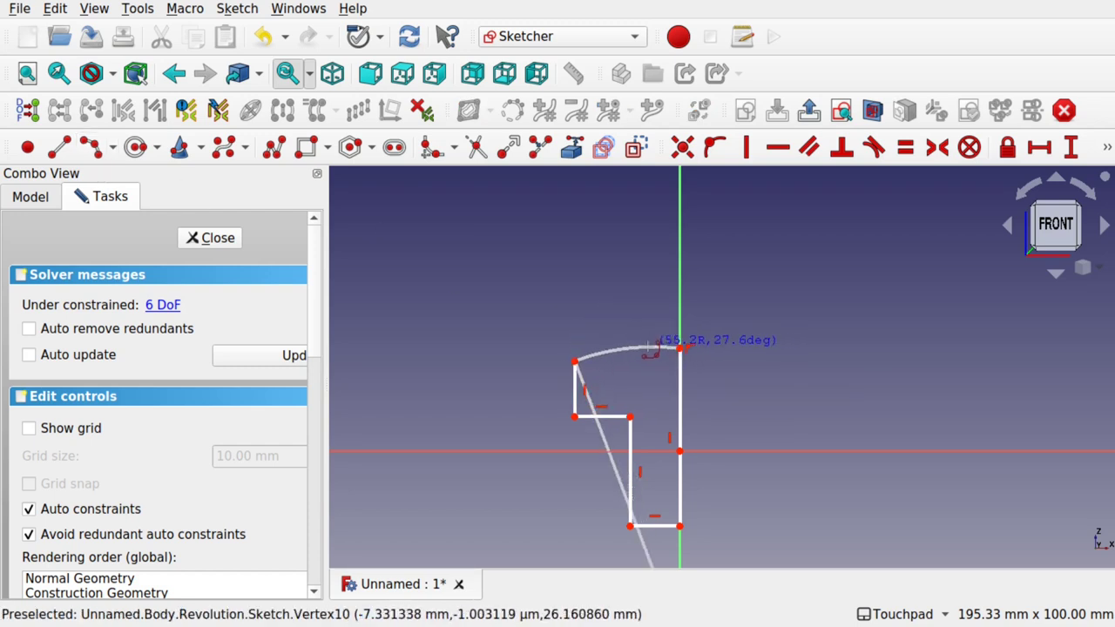
click(655, 349)
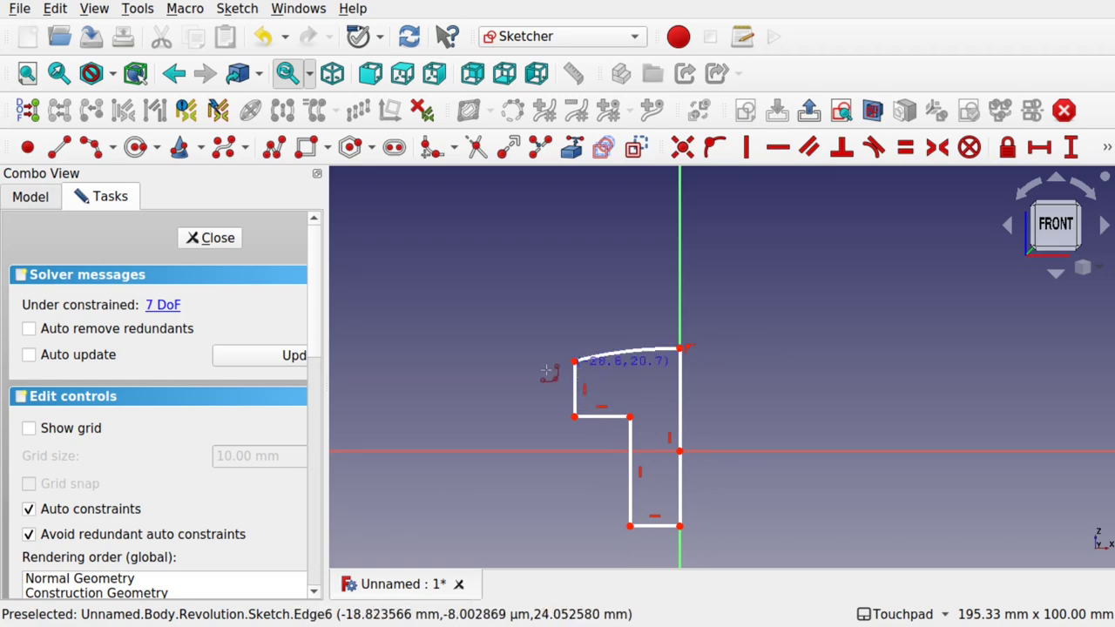
click(218, 238)
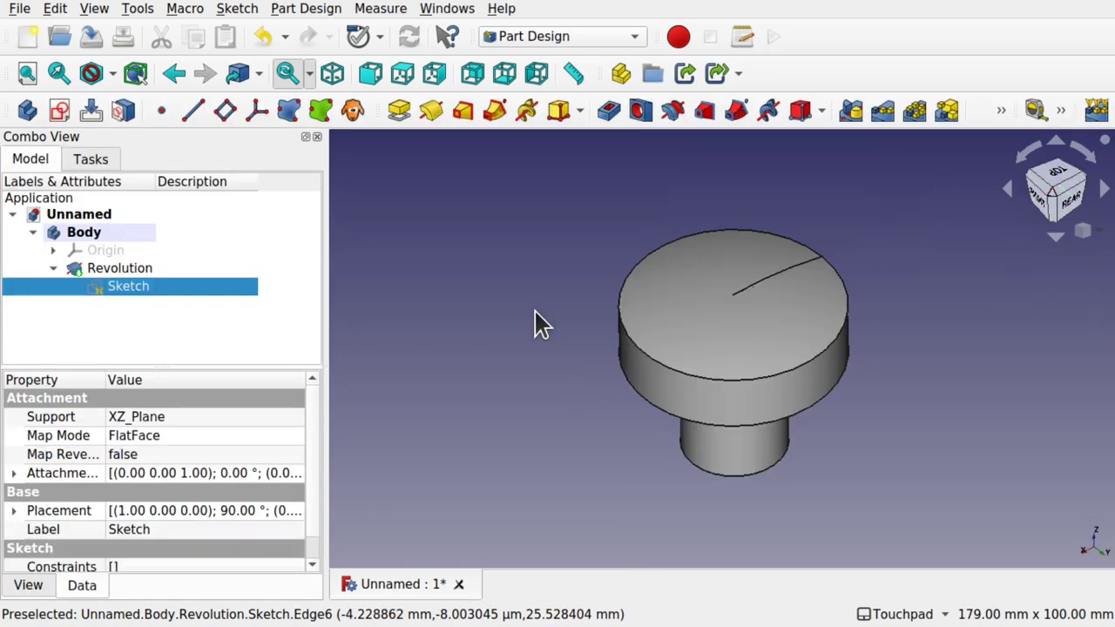
Create a new sketch on the ring-shaped underside of the knob's head
middle_drag(756, 353, 718, 295)
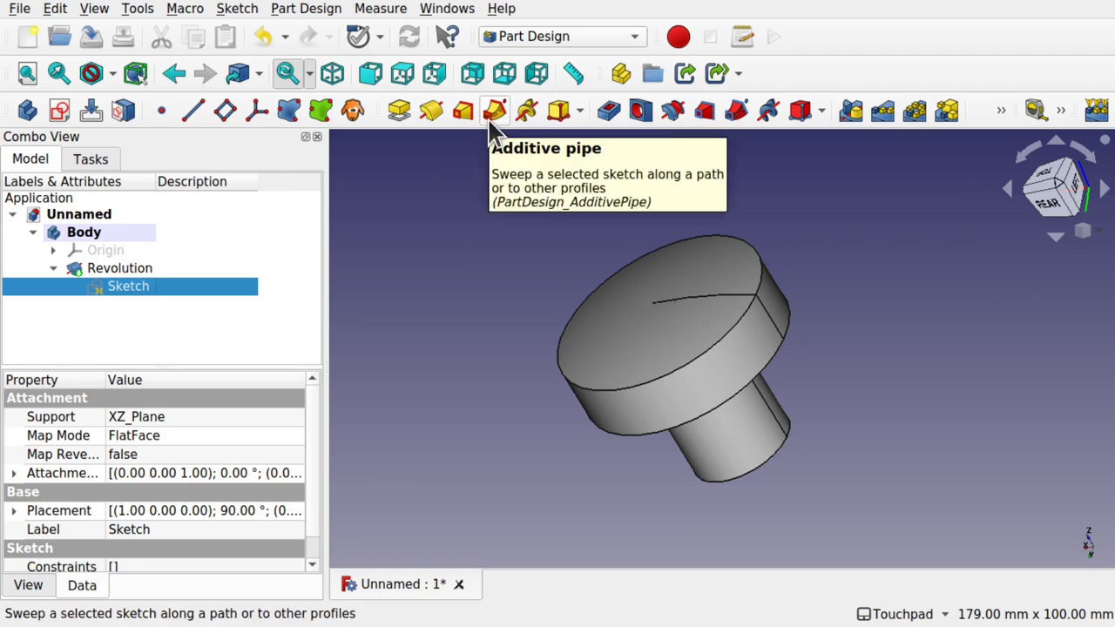
alt+drag(749, 317, 791, 391)
click(772, 336)
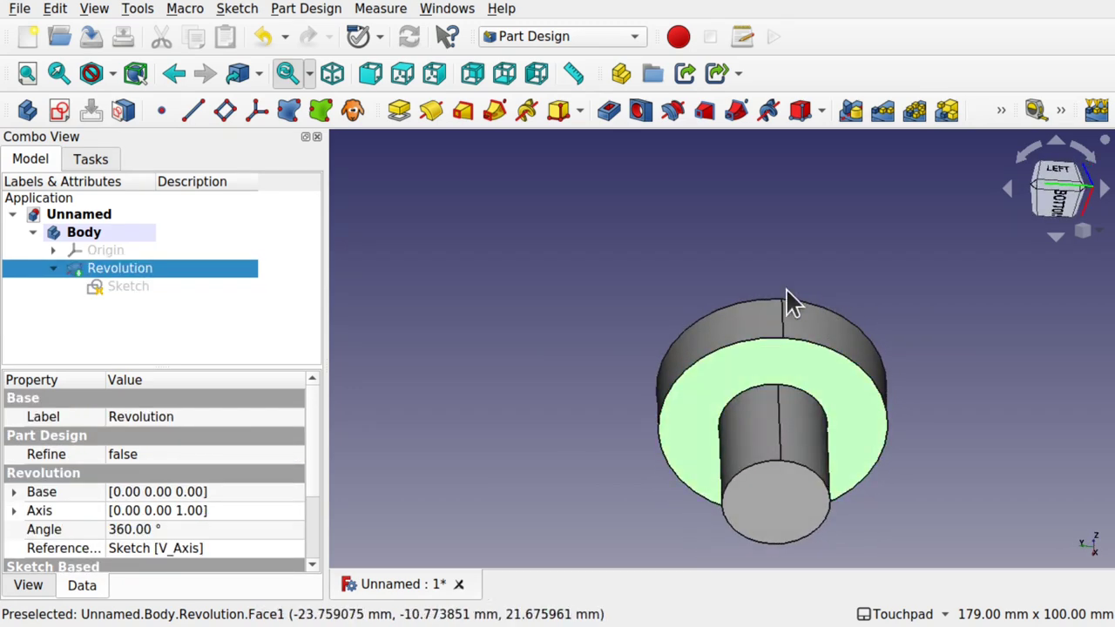
click(60, 111)
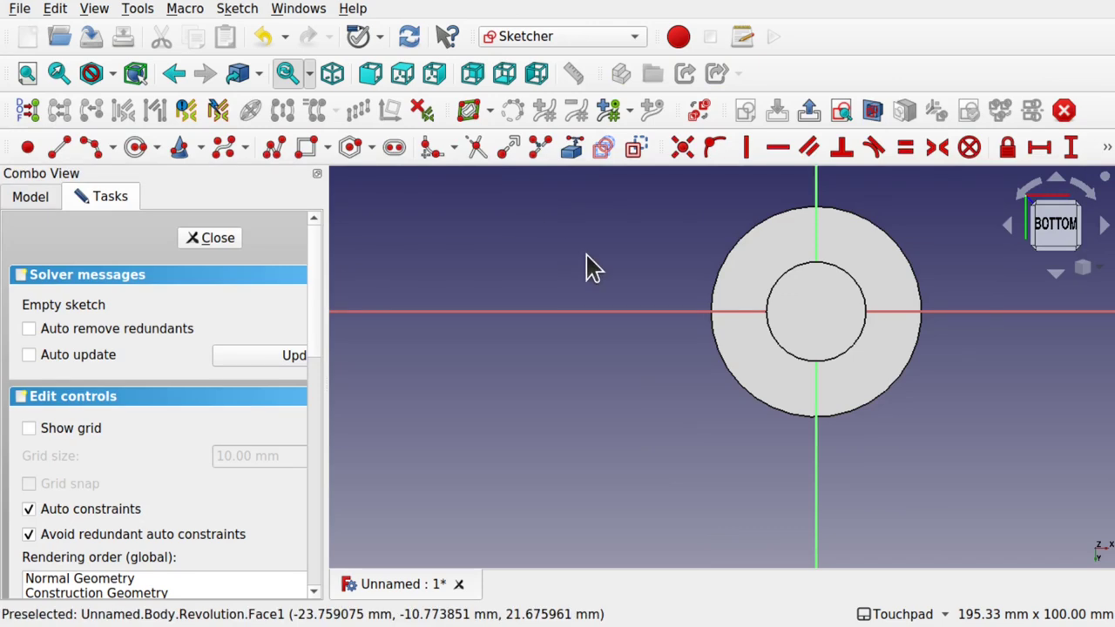
Draw a small horizontal slot on the sketch's horizontal axis, straddling the outer rim of the head
alt+drag(714, 325, 606, 349)
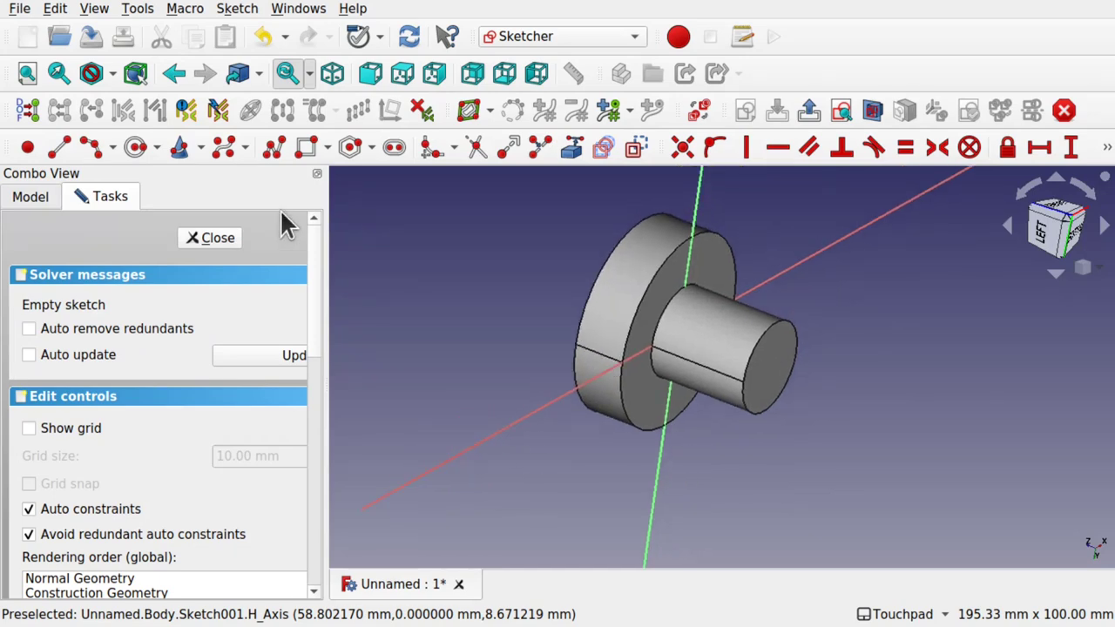
click(393, 150)
mouse_move(778, 323)
alt+mouse_down()
mouse_move(906, 425)
mouse_move(645, 357)
alt+mouse_up()
click(646, 372)
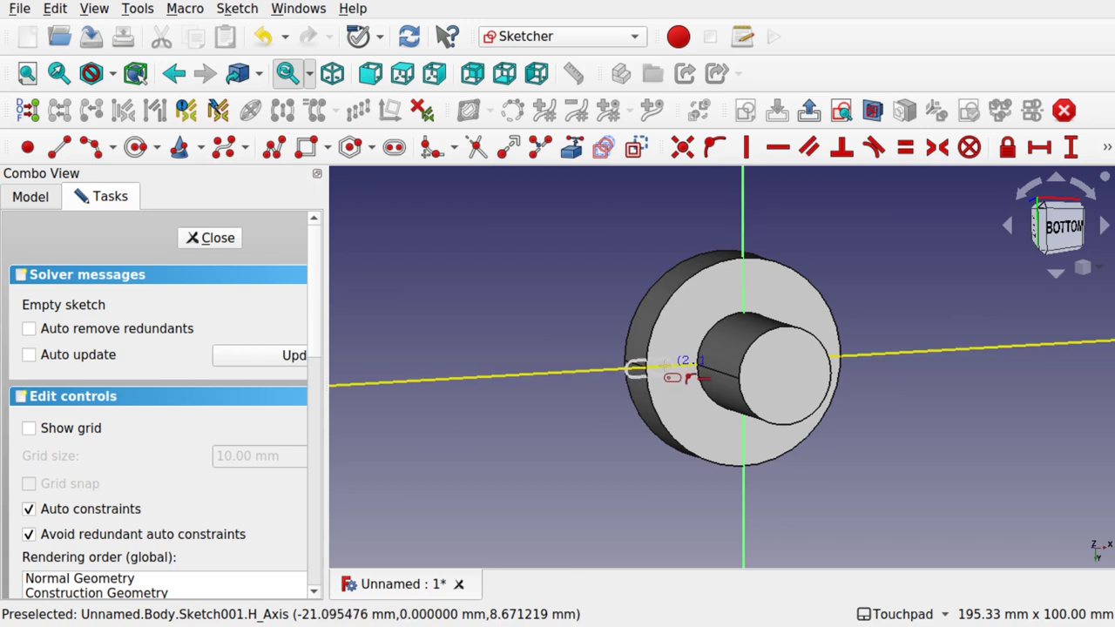
click(671, 370)
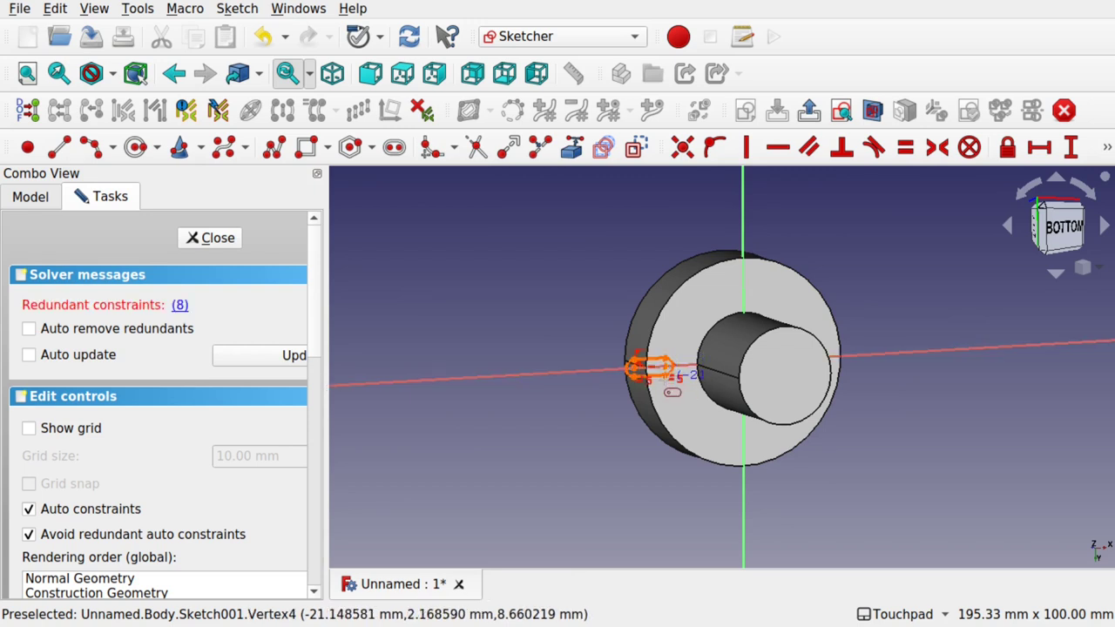
Delete the slot's redundant constraint and finish the slot sketch
click(179, 305)
key(Delete)
scroll(635, 372, up, 5)
middle_drag(679, 372, 816, 391)
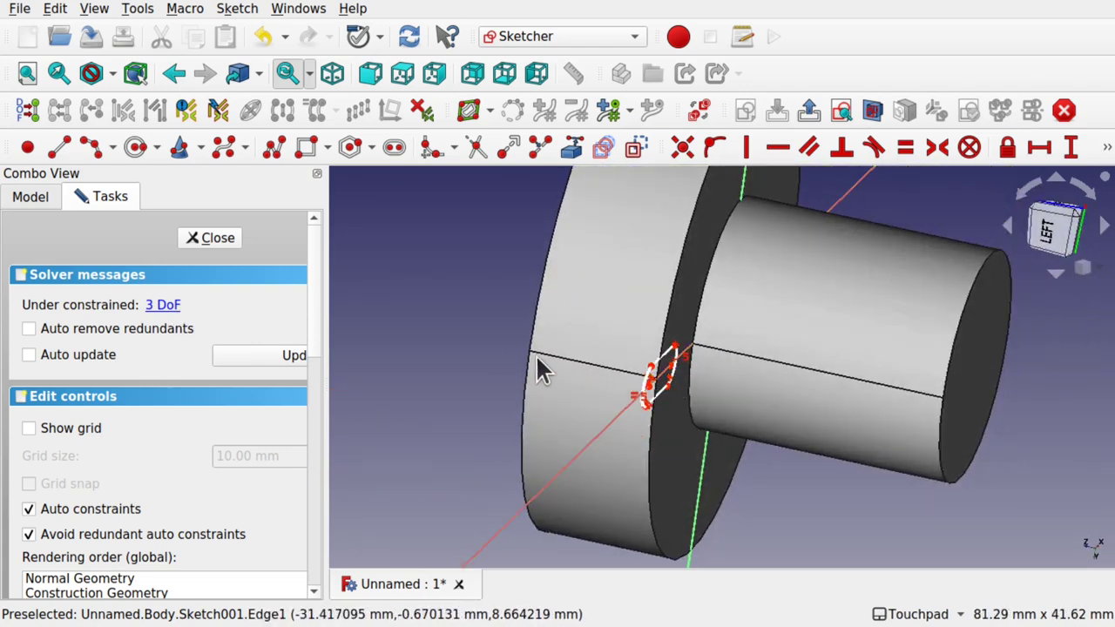
key(5)
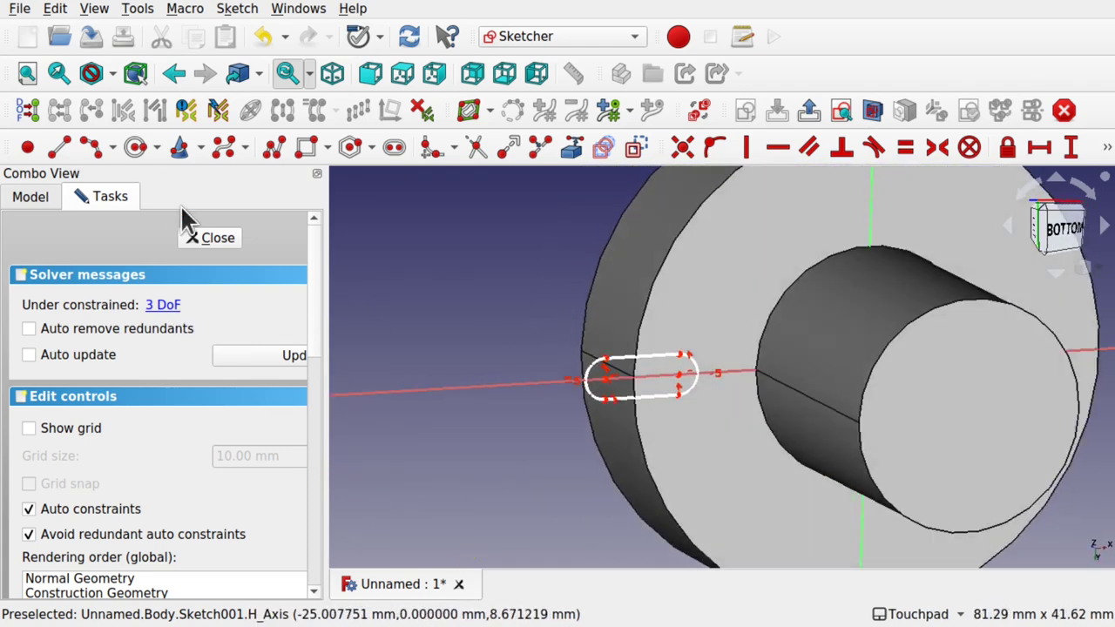
click(209, 240)
Start an additive pipe using the slot sketch as profile and add the vertical edge of the knob's head as its path
mouse_move(778, 323)
middle_down()
mouse_move(771, 425)
mouse_move(656, 413)
mouse_move(558, 381)
mouse_move(667, 373)
middle_up()
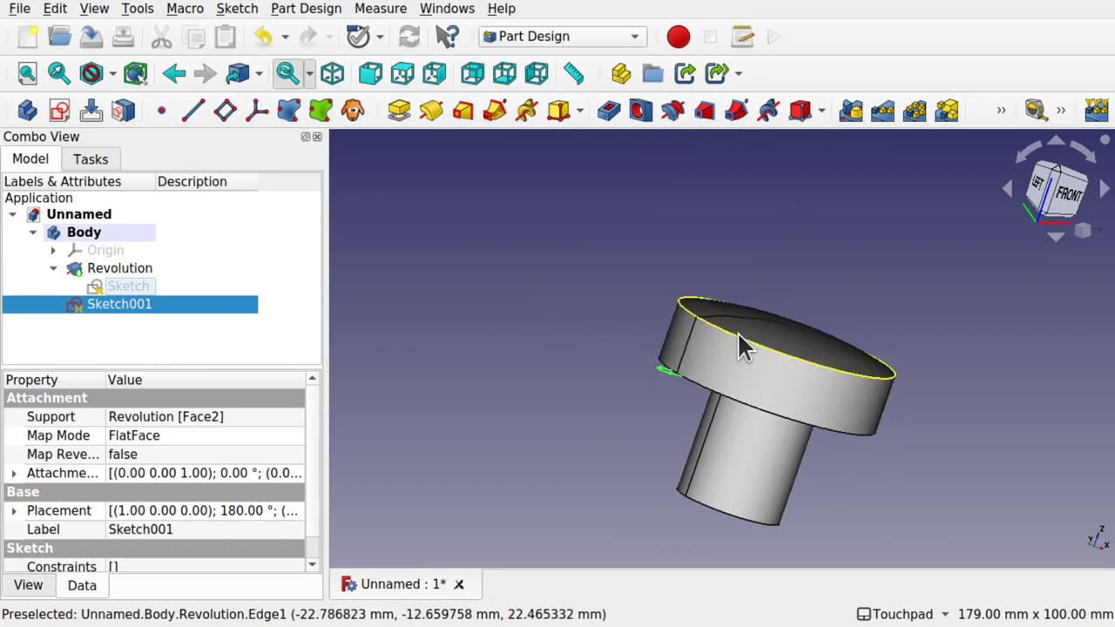
middle_drag(741, 343, 712, 367)
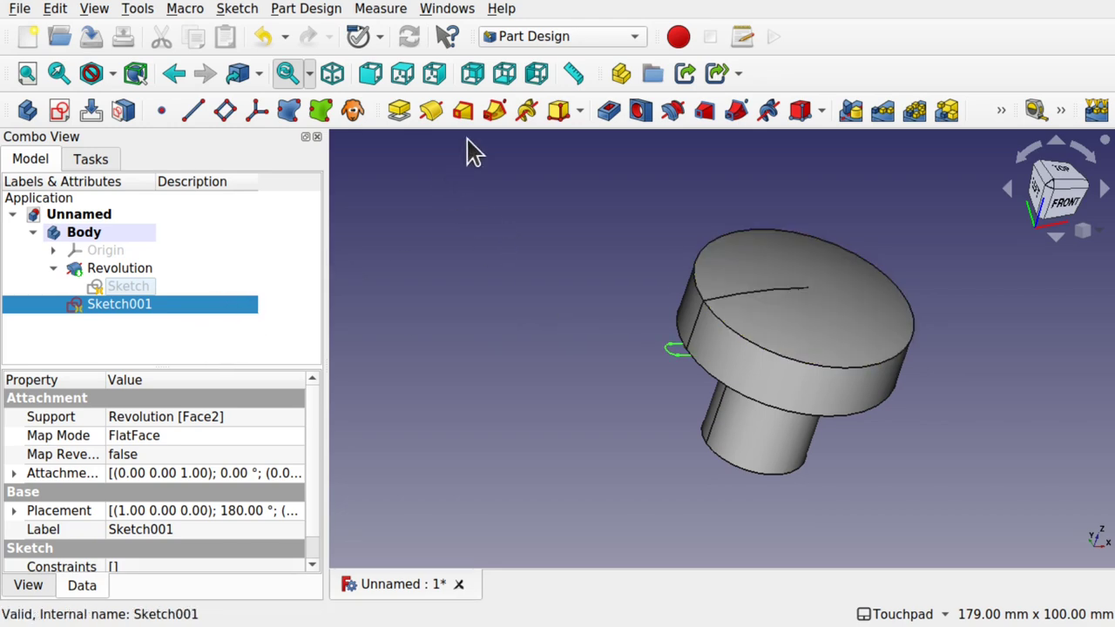
click(495, 111)
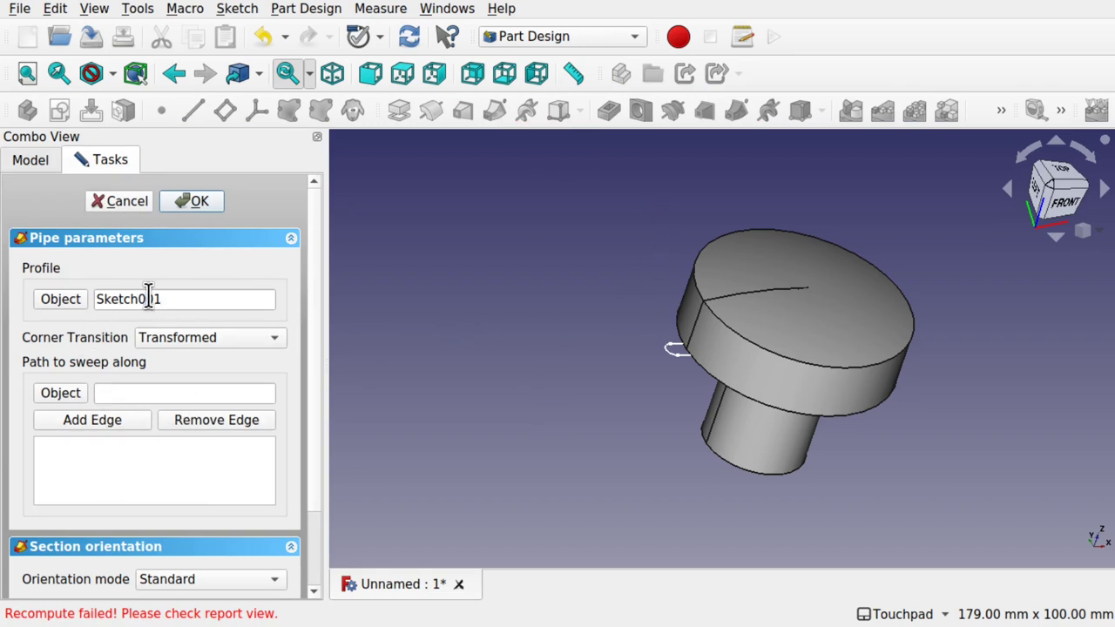
click(107, 416)
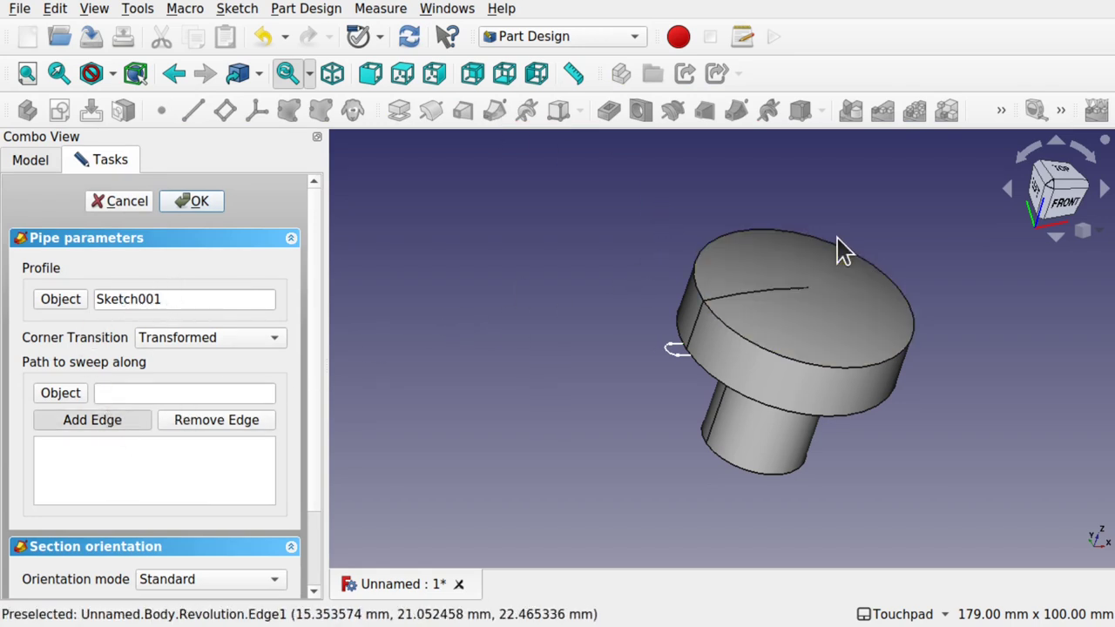
click(693, 329)
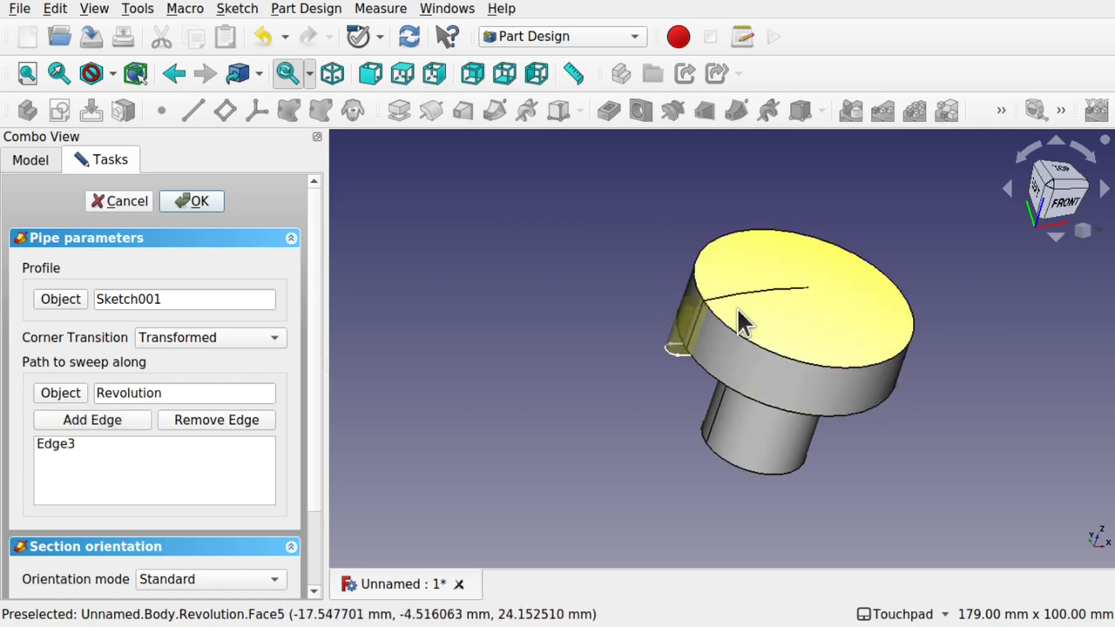
Try the dome's arc as a second path edge, remove it from the path, and complete the additive pipe
click(759, 295)
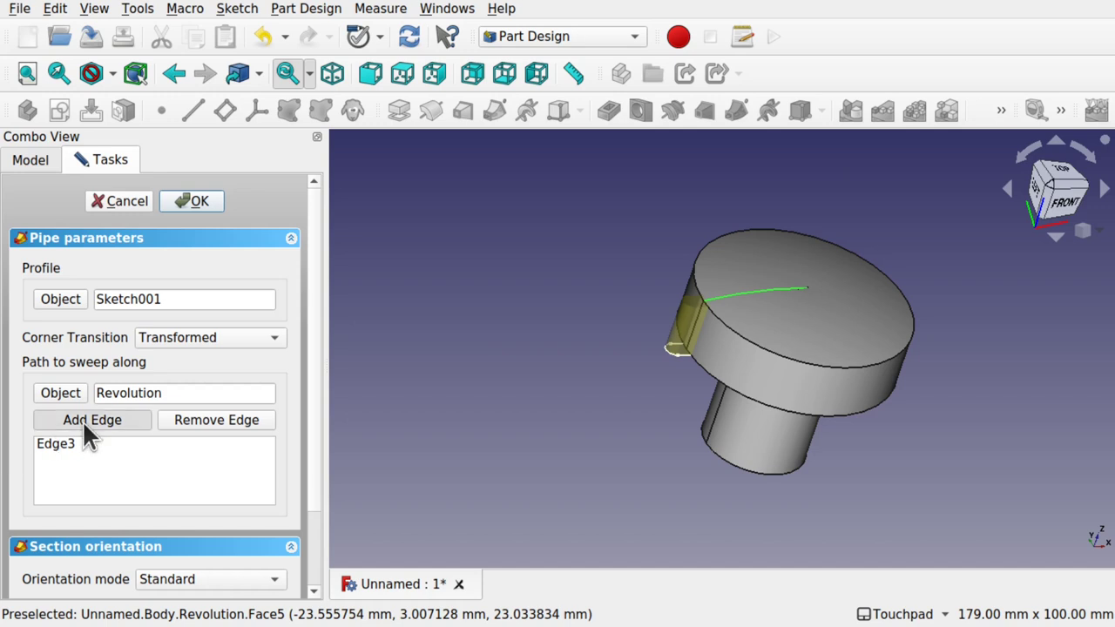
click(732, 292)
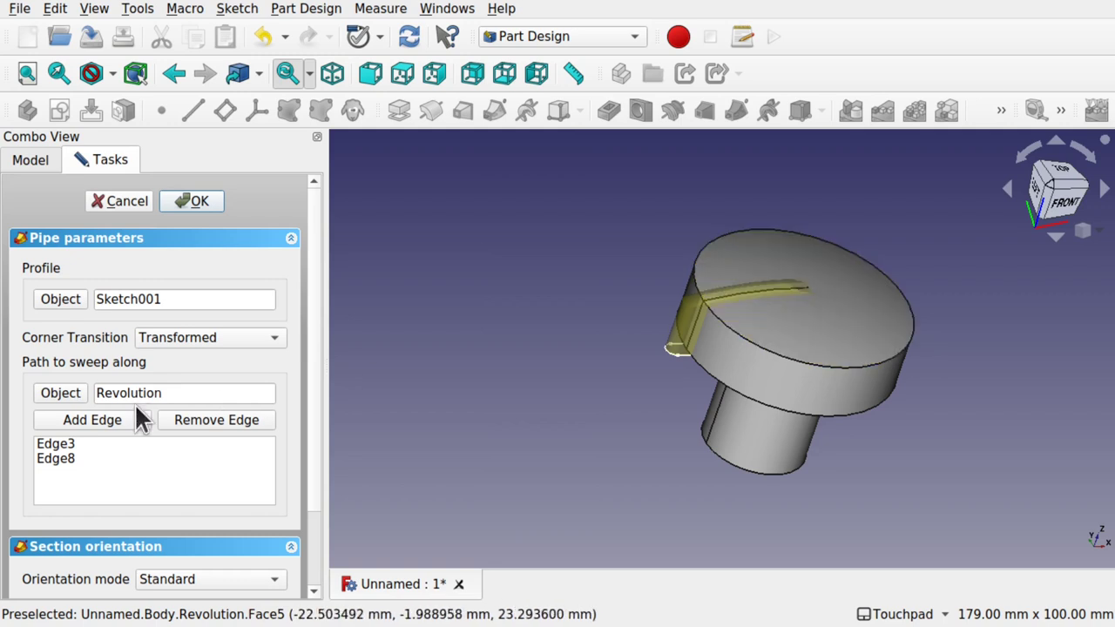
click(221, 421)
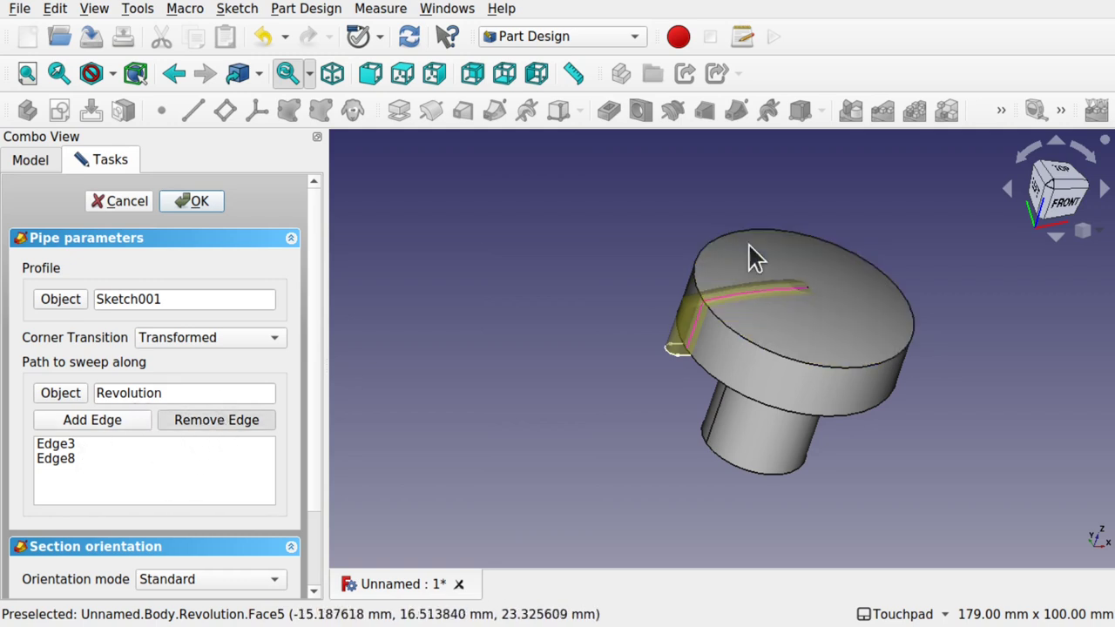
click(778, 293)
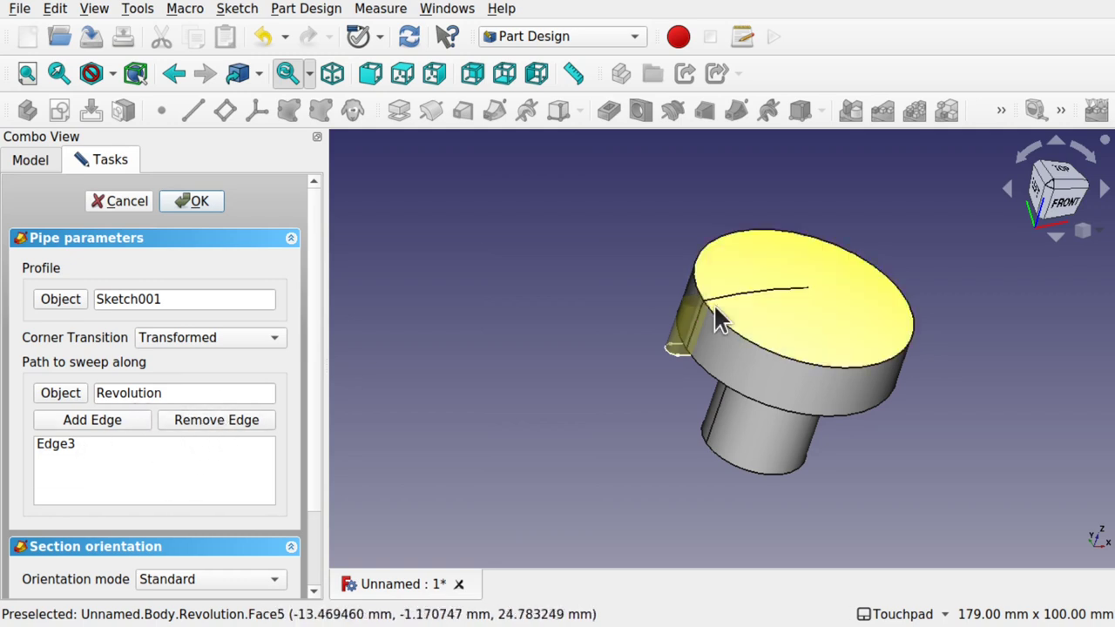
click(199, 202)
middle_drag(715, 341, 958, 240)
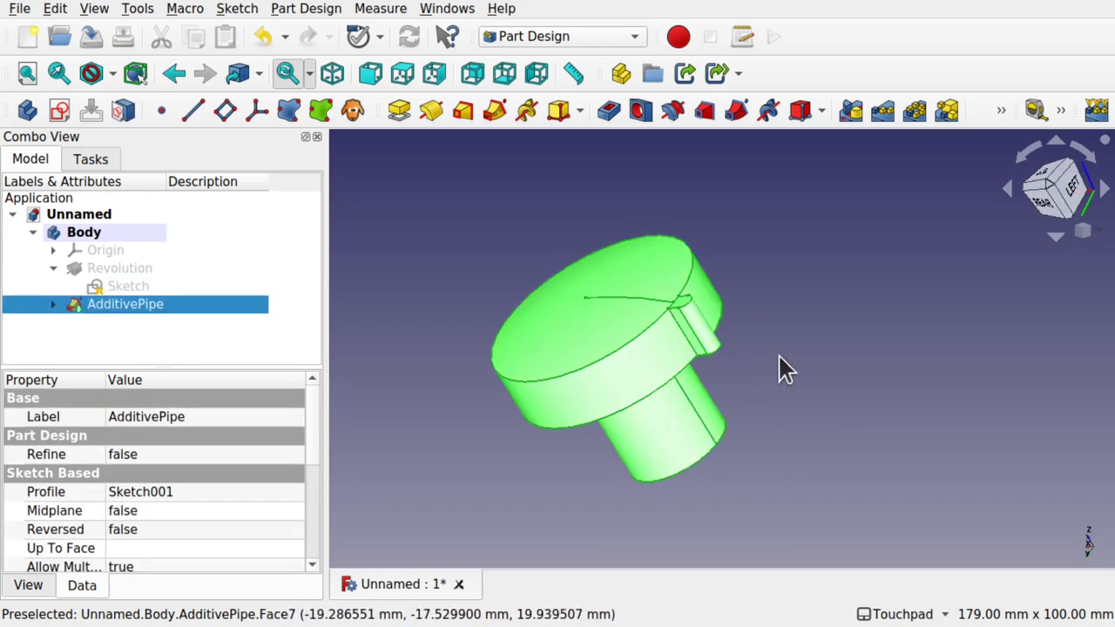
middle_drag(778, 366, 694, 383)
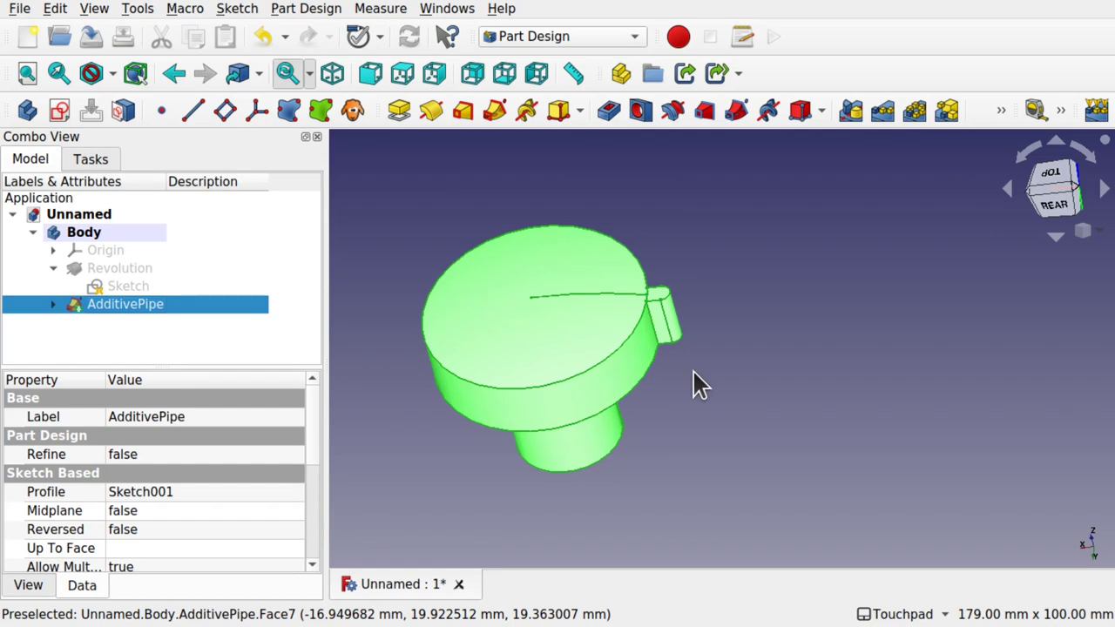
Switch to the Part workbench and delete the additive pipe and the revolution, keeping both sketches
click(519, 36)
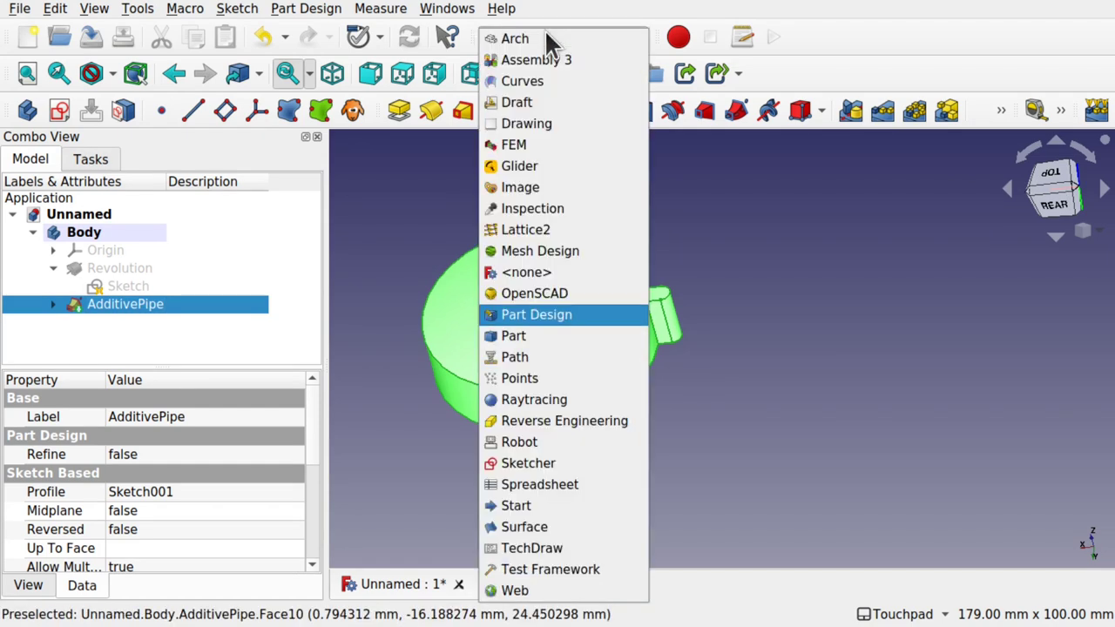
click(564, 336)
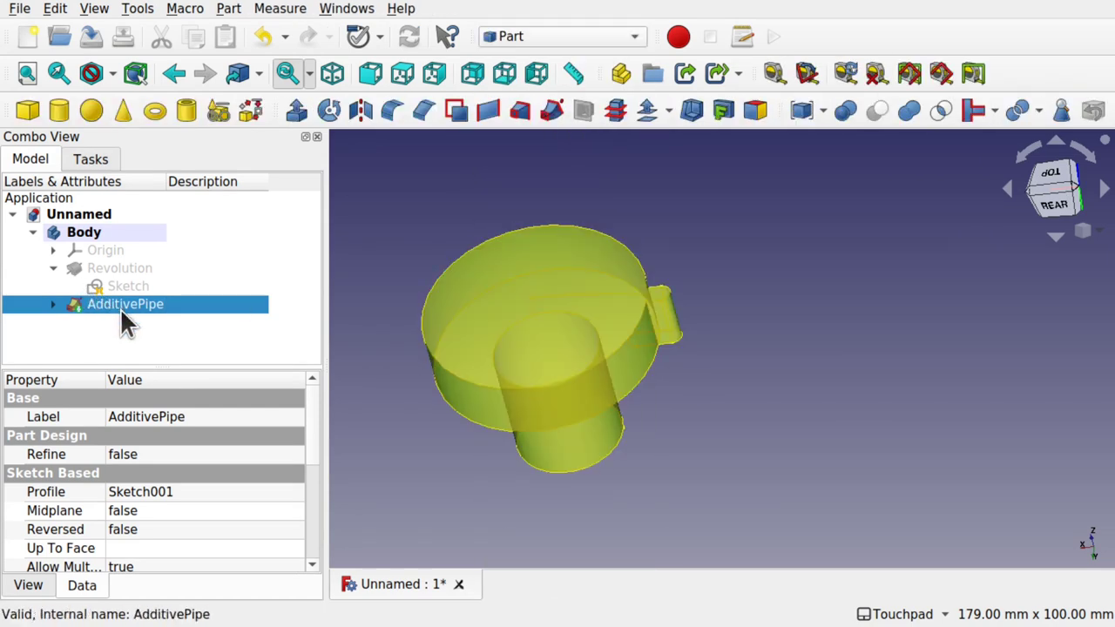
key(Delete)
click(119, 268)
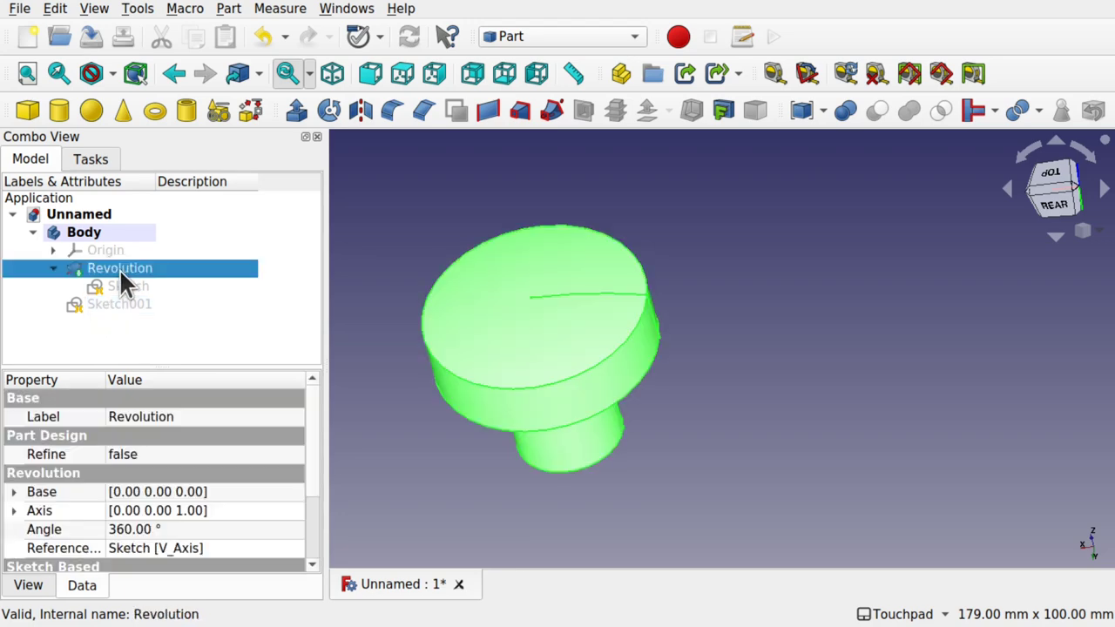
key(Delete)
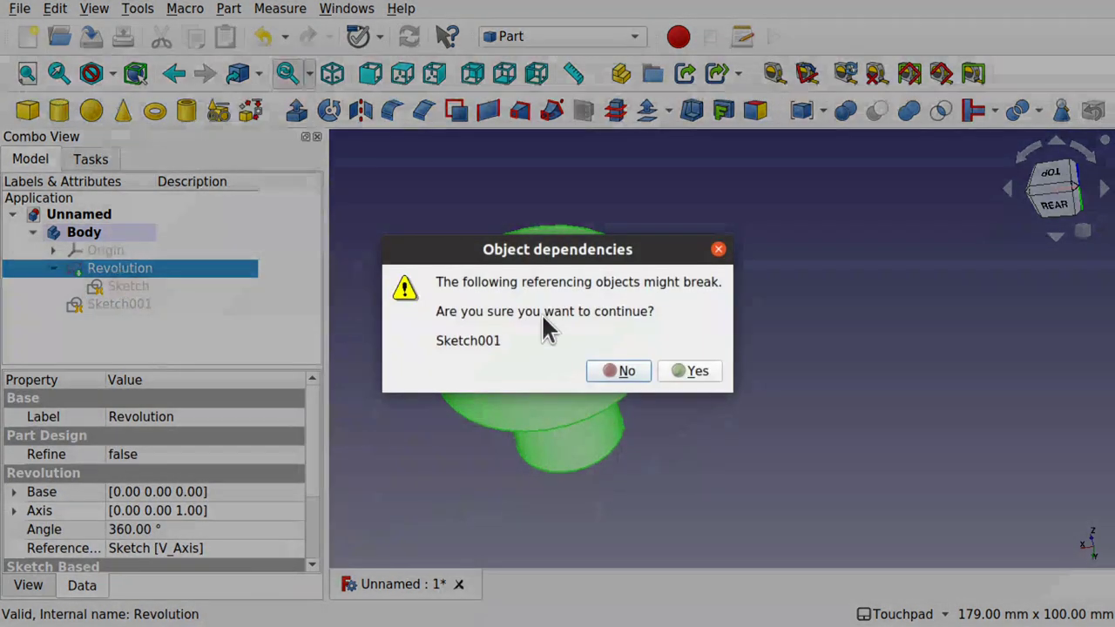
click(697, 373)
Show the hidden slot sketch alongside the knob's profile sketch
click(110, 283)
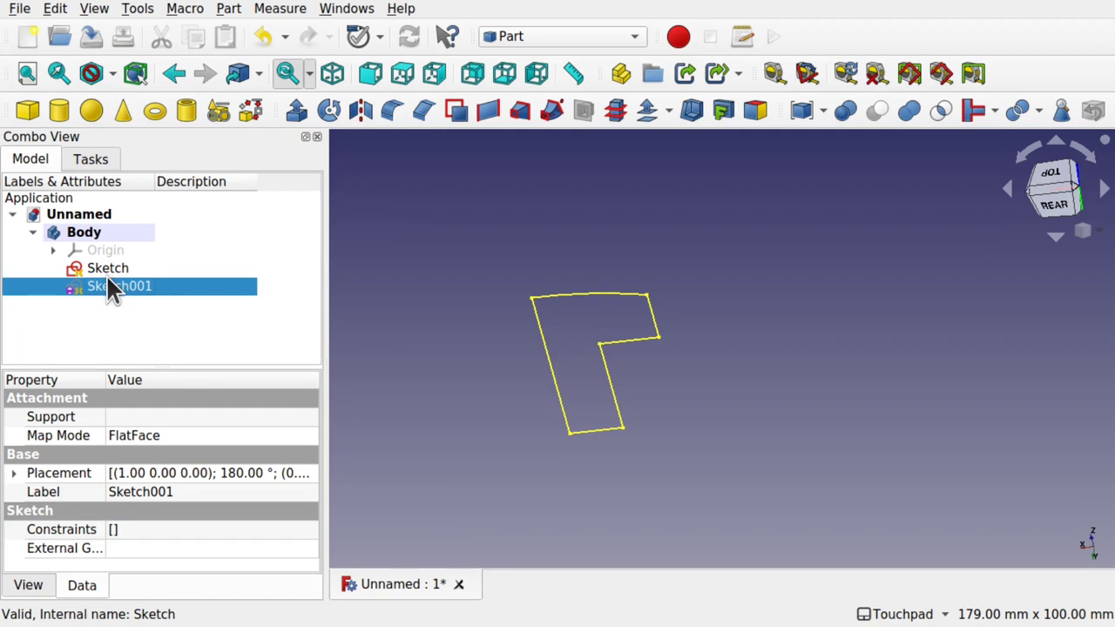
click(112, 266)
click(119, 286)
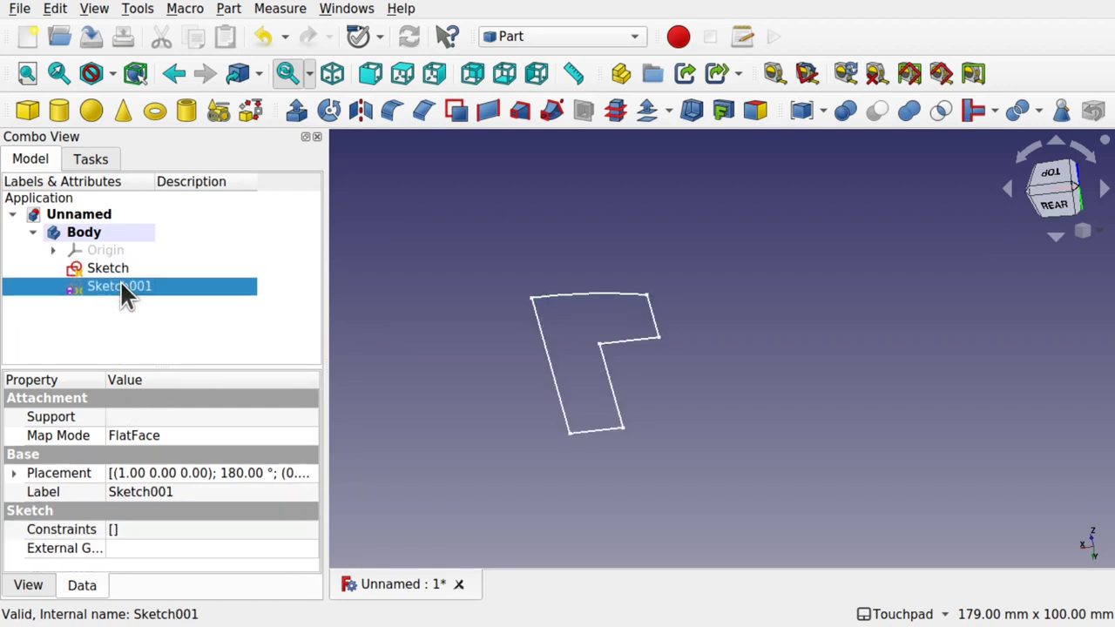
mouse_move(762, 257)
middle_down()
mouse_move(774, 249)
mouse_move(781, 261)
mouse_move(685, 343)
mouse_move(548, 336)
mouse_move(662, 229)
mouse_move(645, 247)
middle_up()
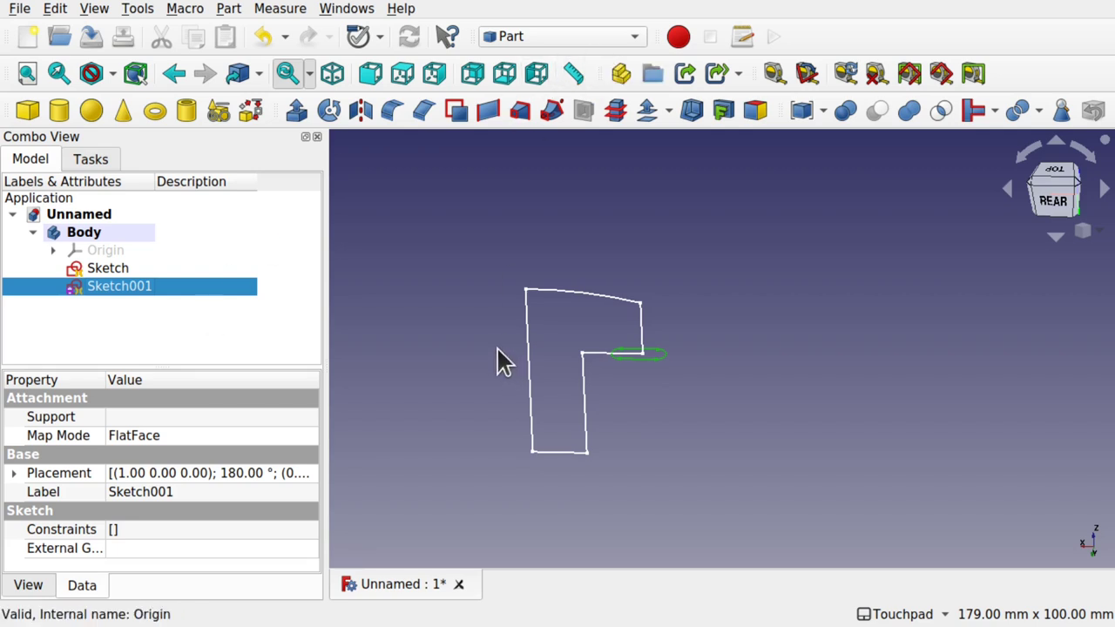
Revolve the knob's profile sketch 360° around the Z axis through the origin using Part's Revolve
click(122, 274)
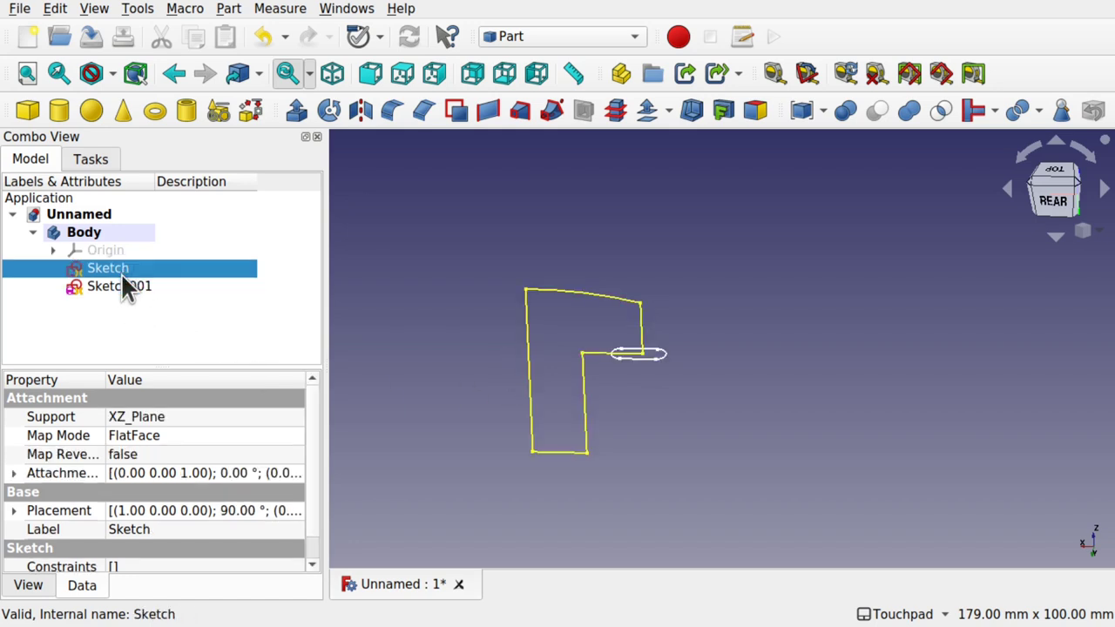
click(329, 111)
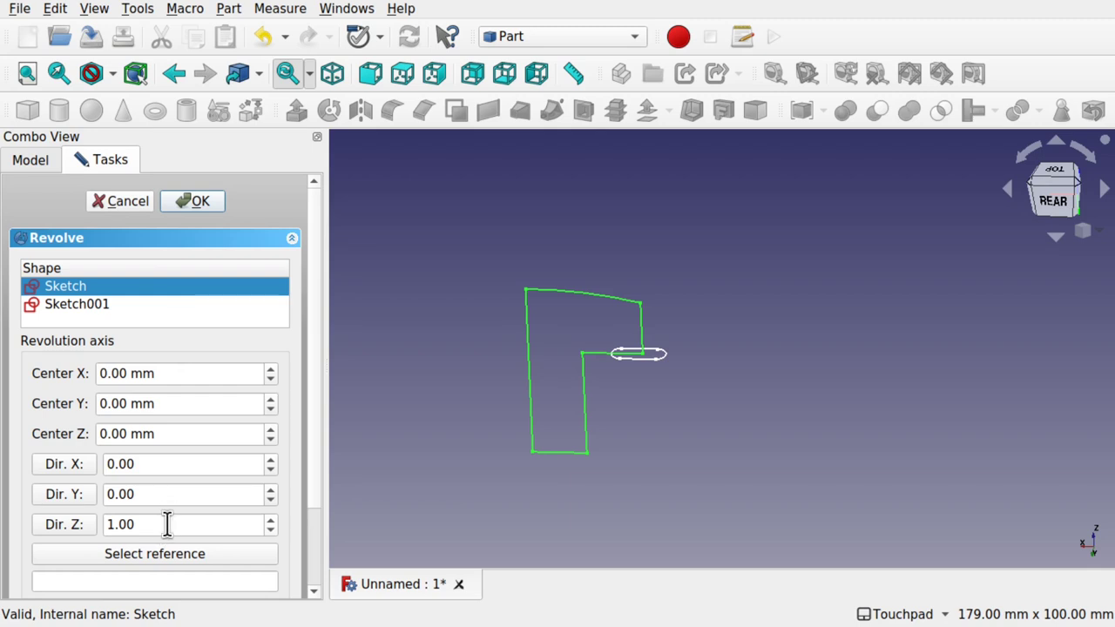
click(200, 200)
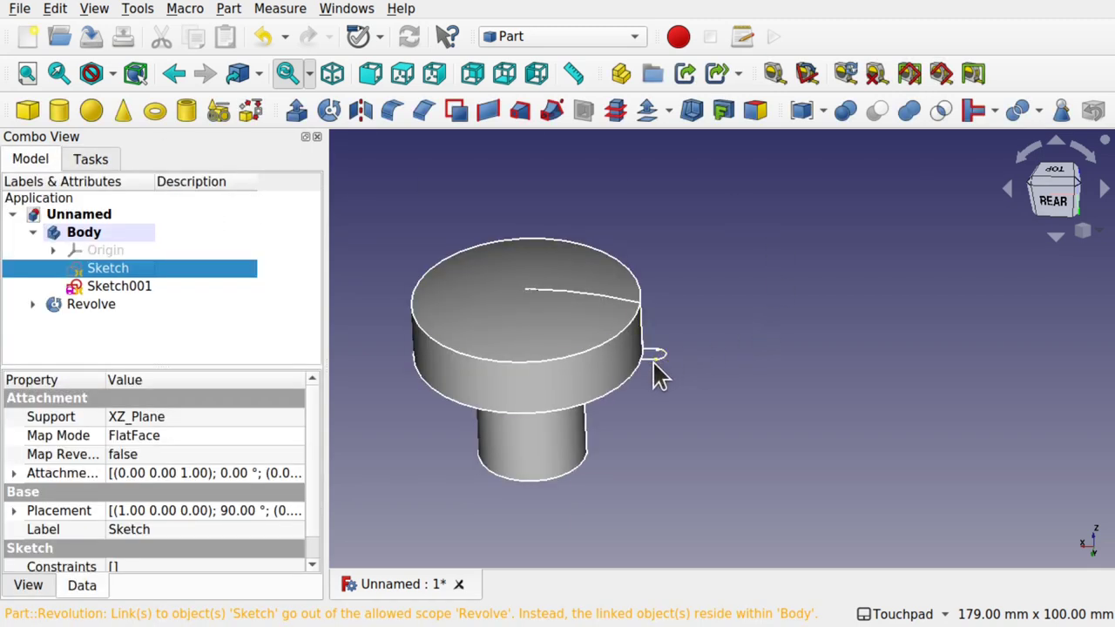
Start a Part Sweep and add the slot sketch Sketch001 as its selected profile
click(135, 287)
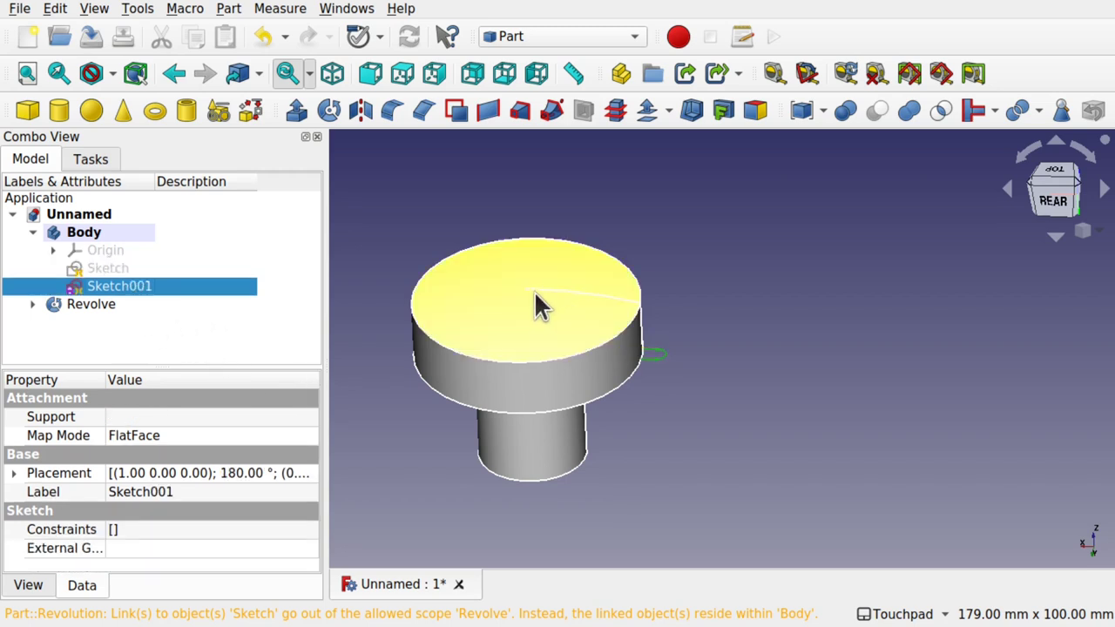
click(561, 120)
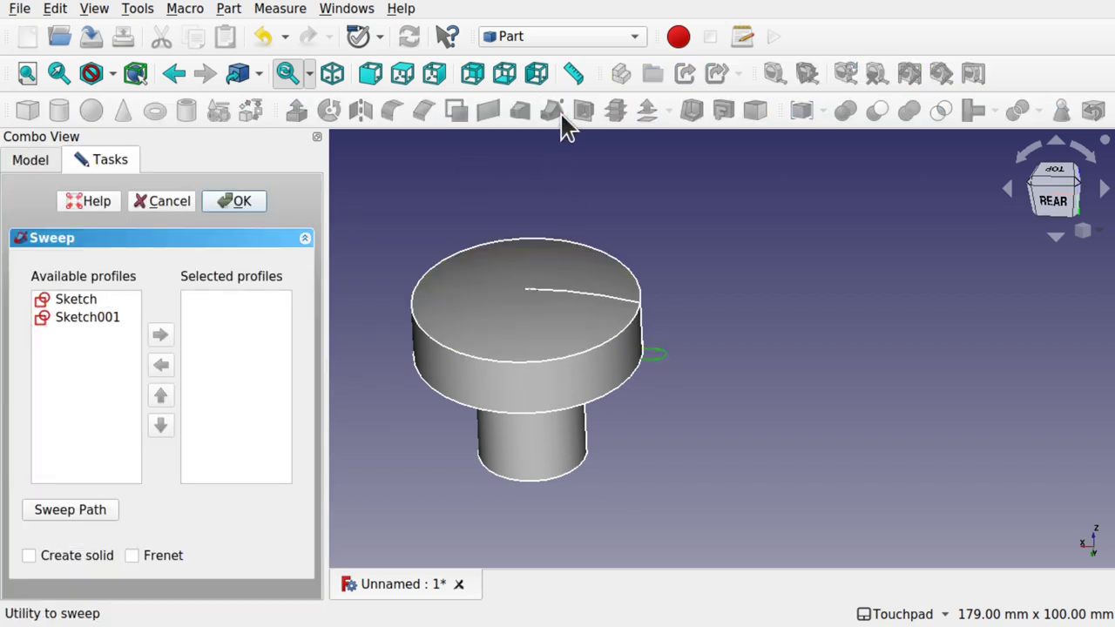
click(92, 304)
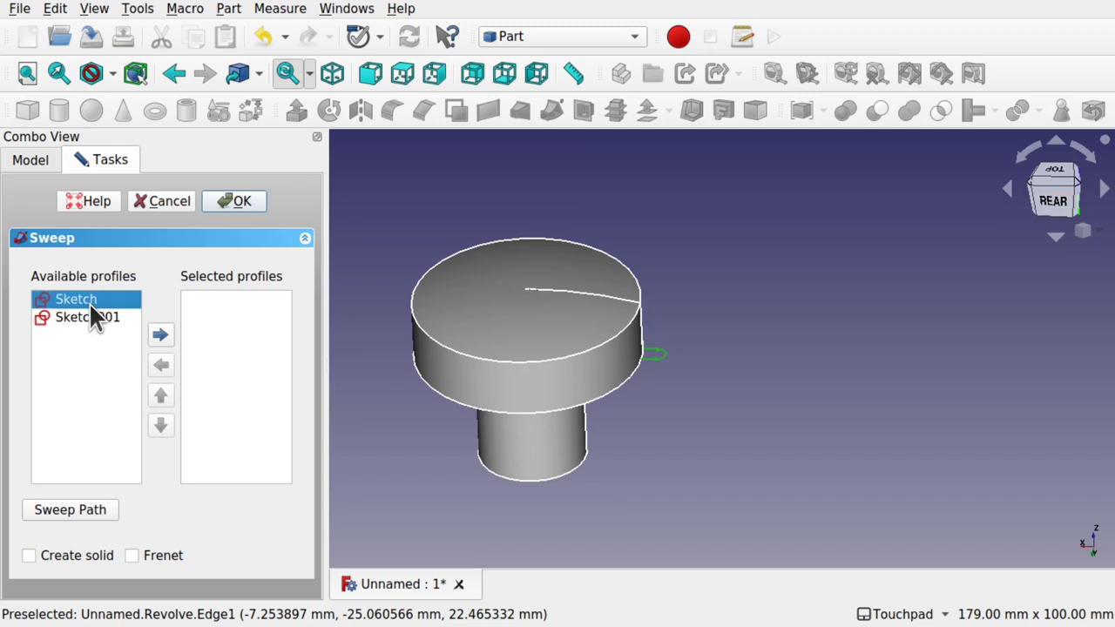
click(88, 314)
click(738, 270)
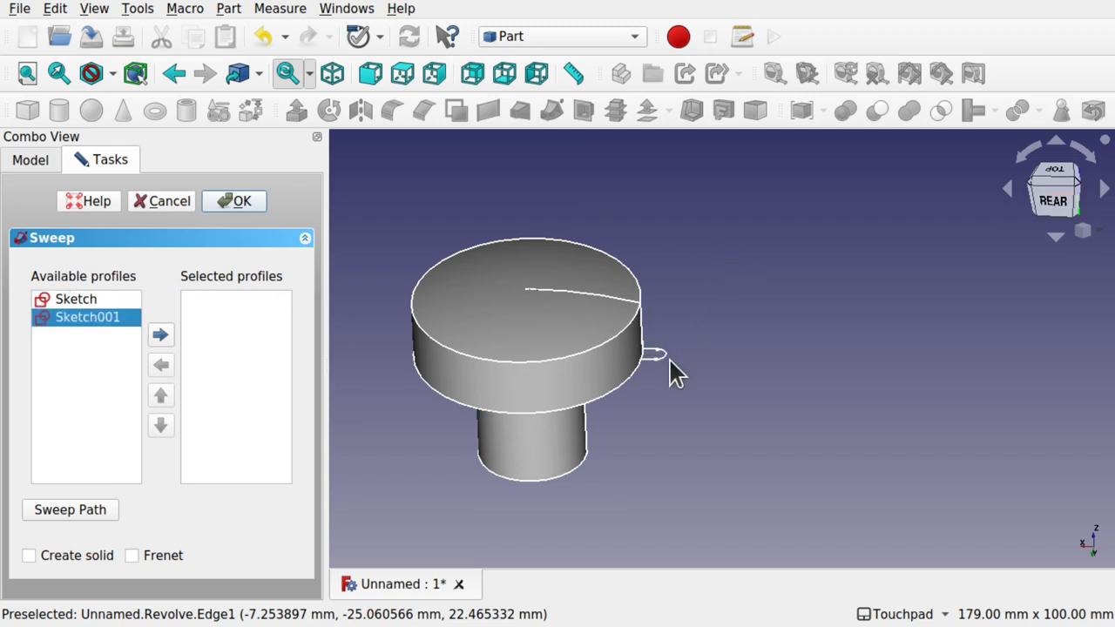
click(93, 296)
click(85, 310)
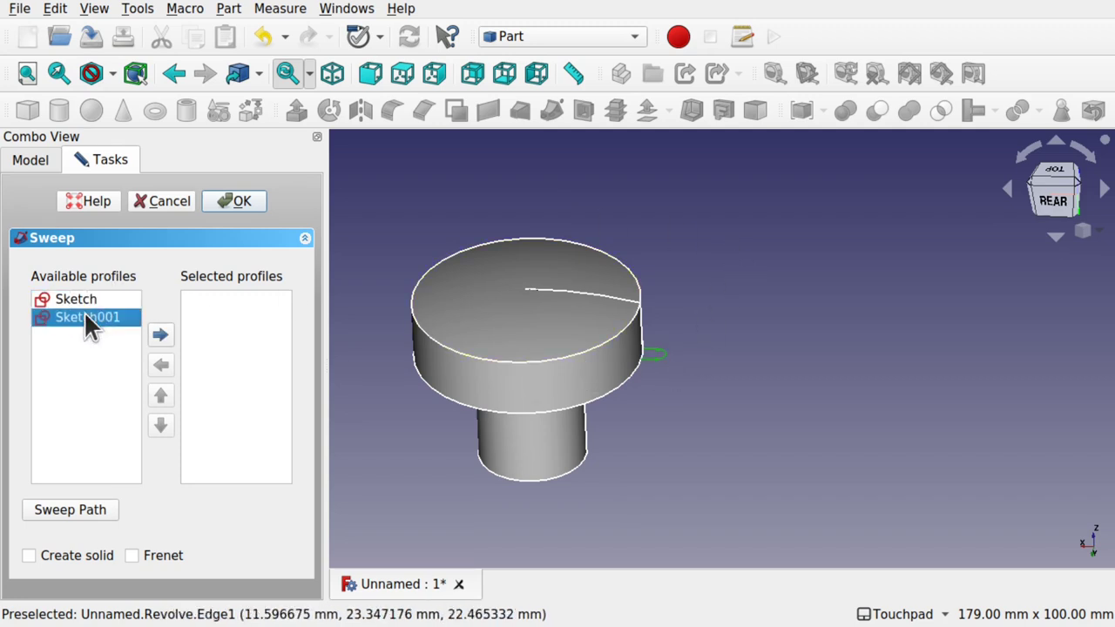
click(160, 336)
Use the vertical edge of the knob's head as the sweep path and create the sweep
click(76, 507)
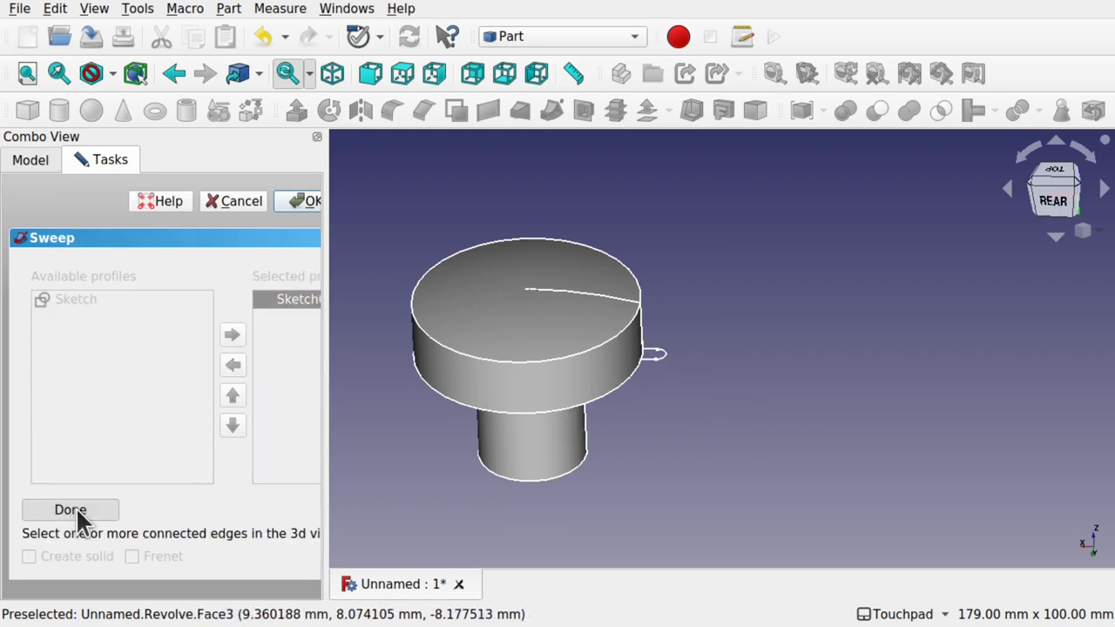
mouse_move(665, 324)
alt+middle_down()
mouse_move(550, 345)
mouse_move(668, 343)
alt+middle_up()
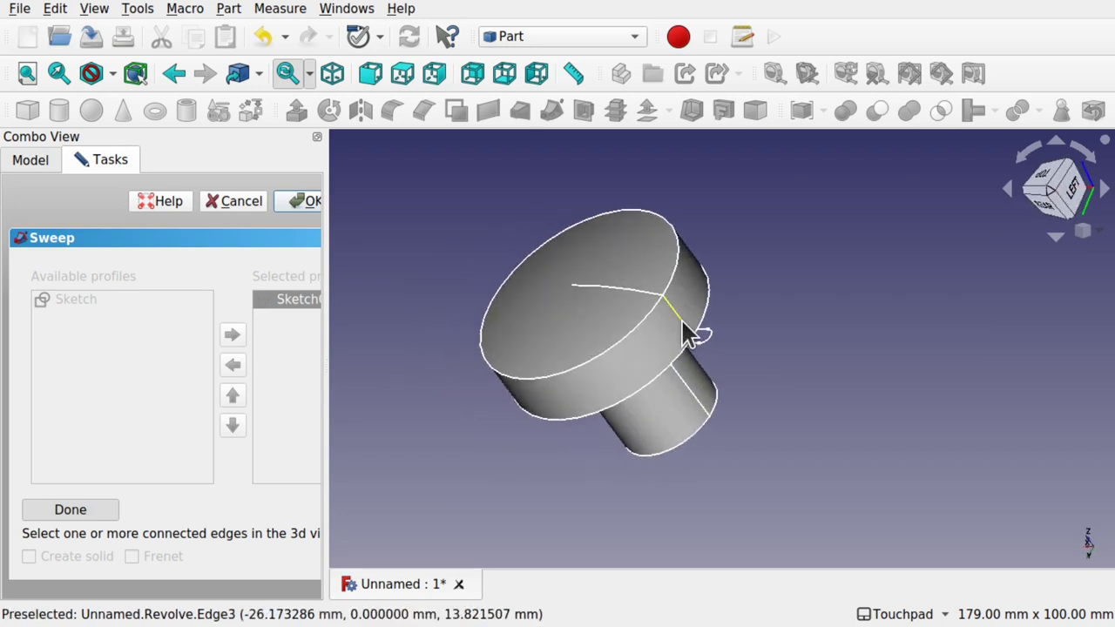
click(91, 509)
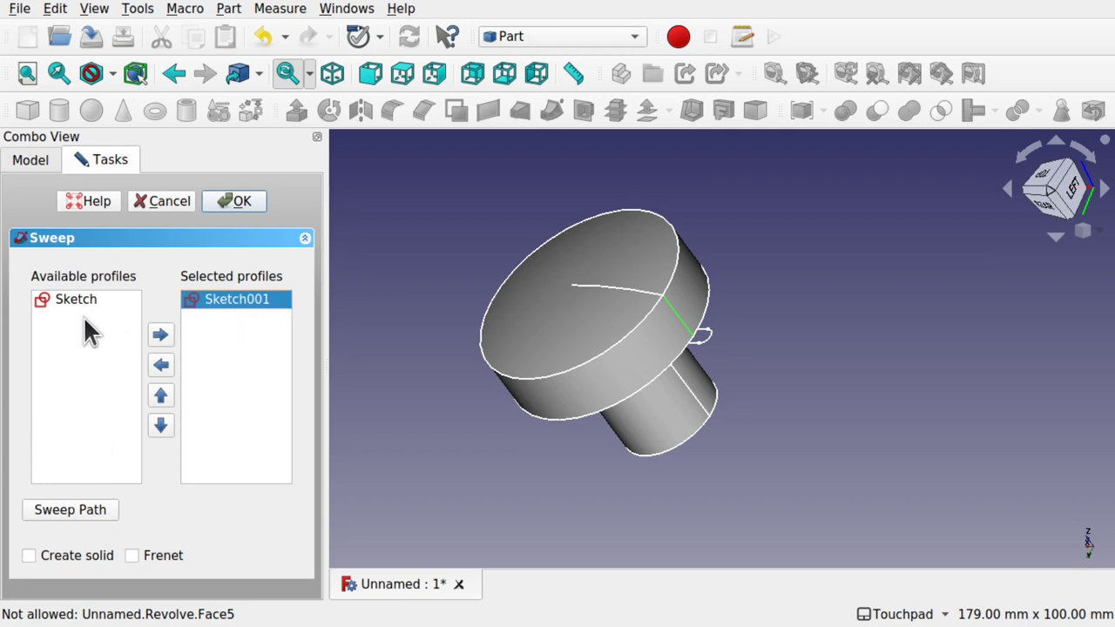
click(236, 202)
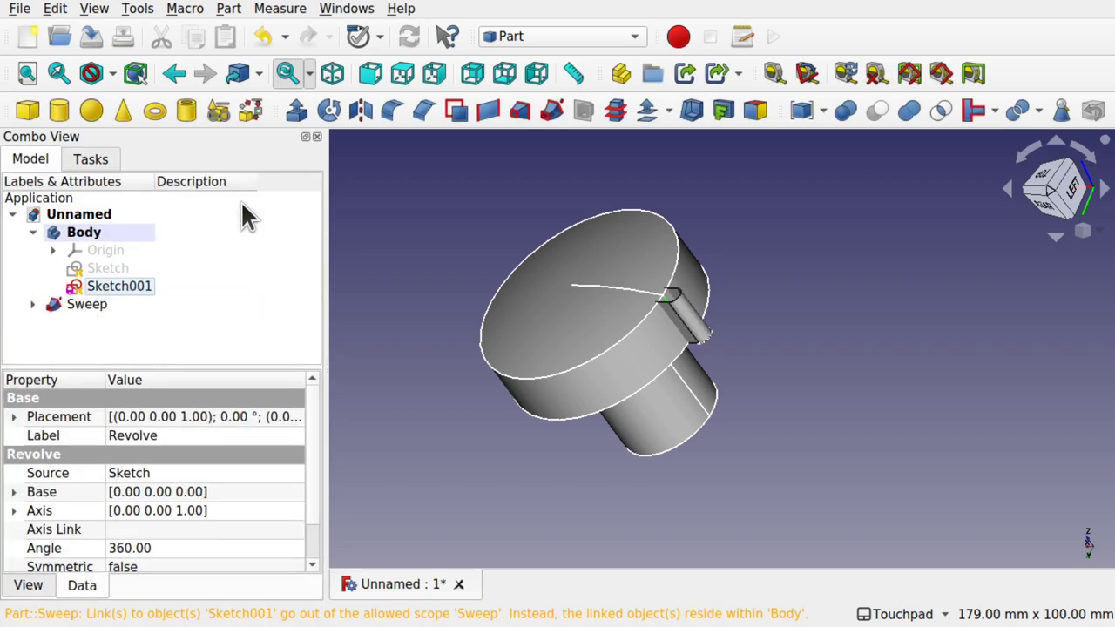
Set the sweep's Solid property to true
click(90, 307)
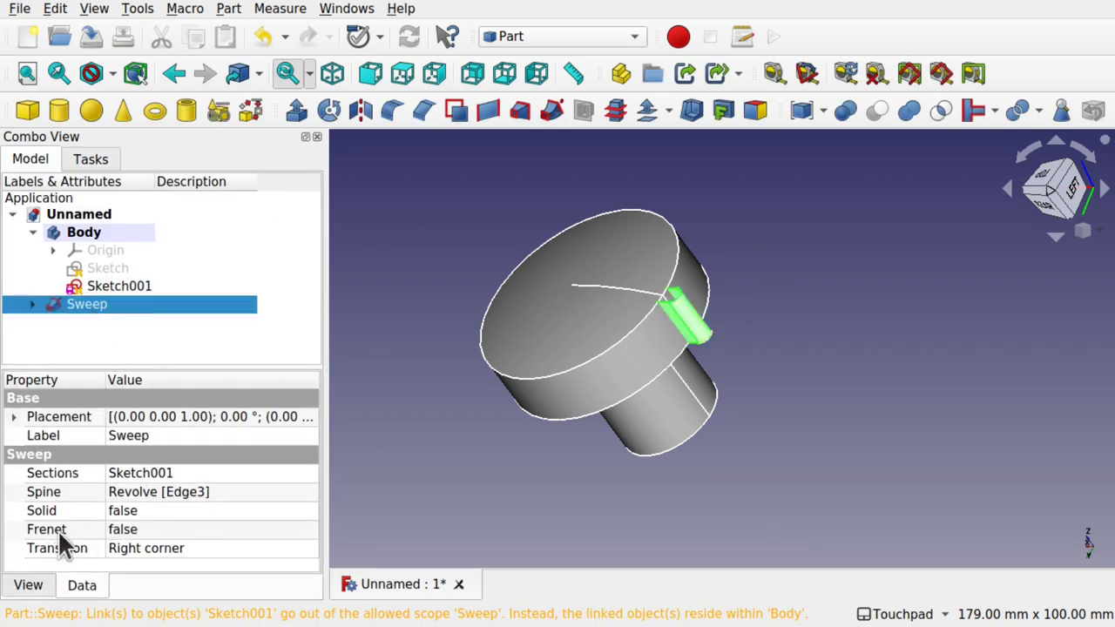
click(137, 510)
click(153, 512)
click(151, 529)
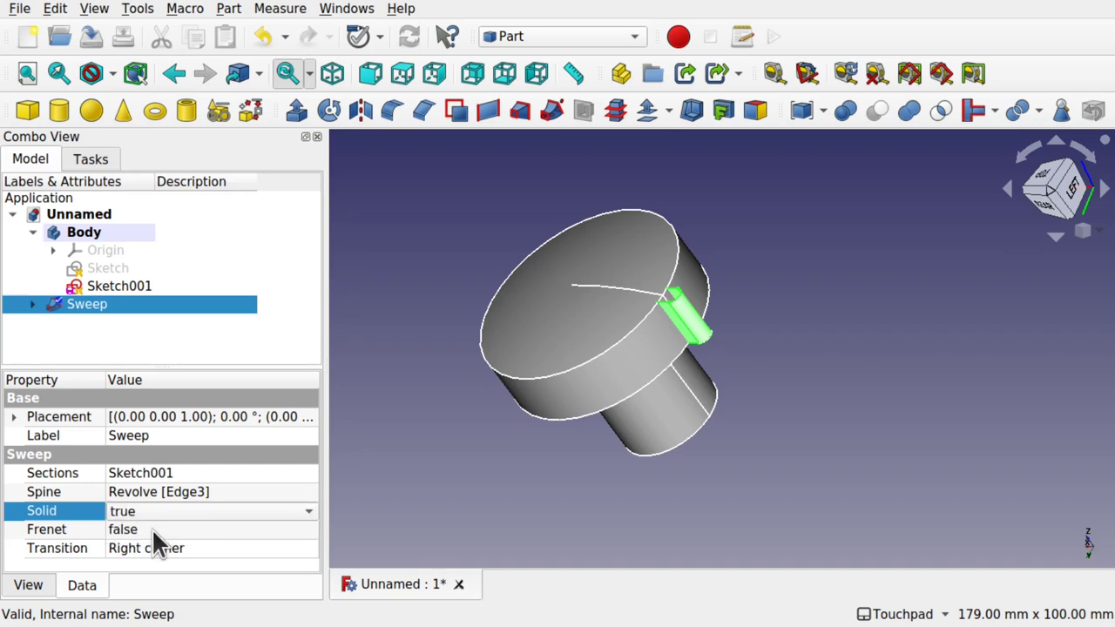
click(521, 486)
middle_drag(598, 410, 569, 368)
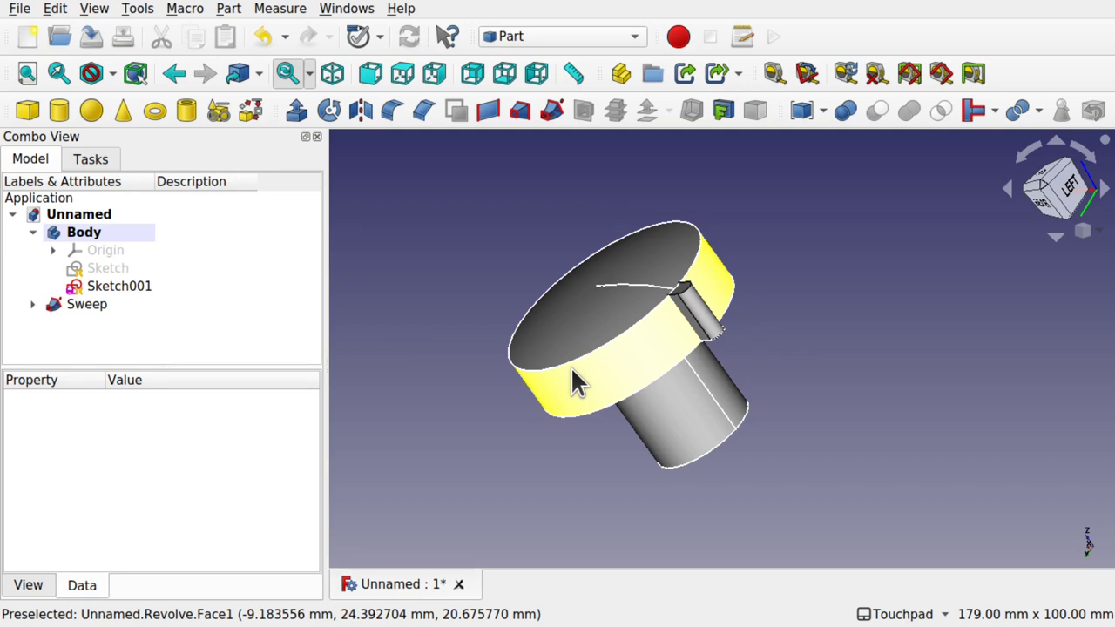
Expand the sweep in the model tree and examine which objects it is built from
click(32, 304)
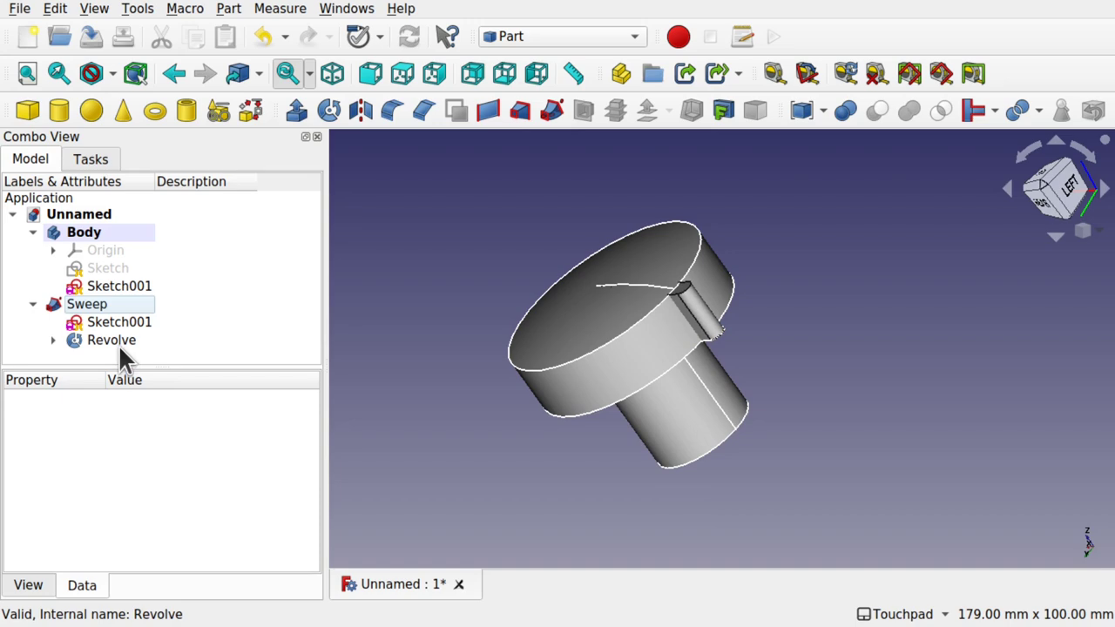
click(113, 341)
click(88, 302)
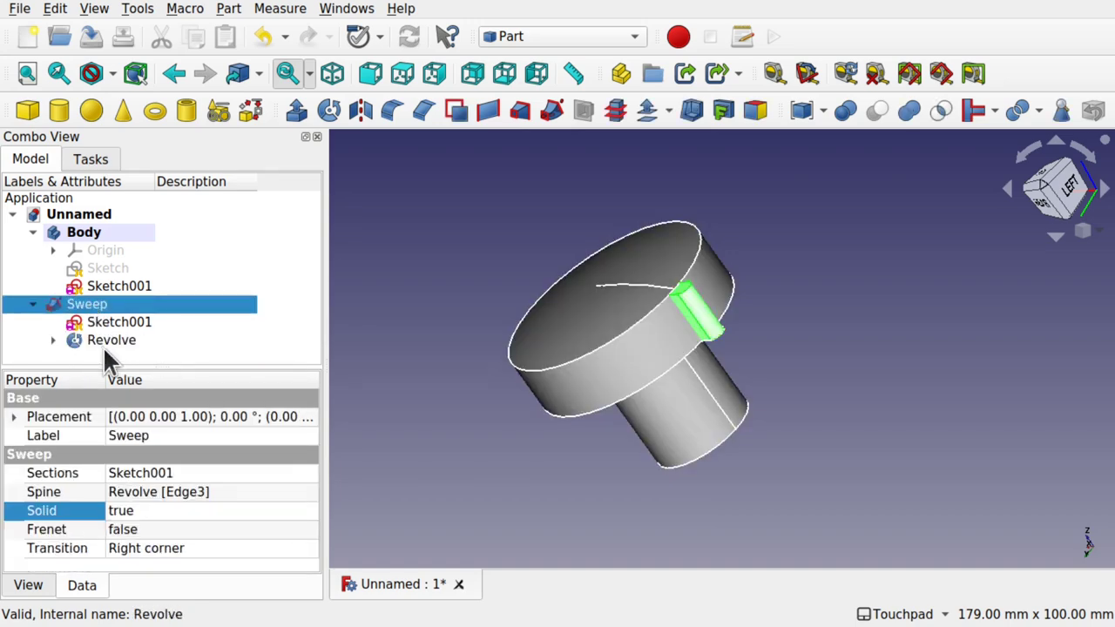
Fuse the sweep and the revolved knob into one object with a Boolean union
click(105, 341)
click(83, 318)
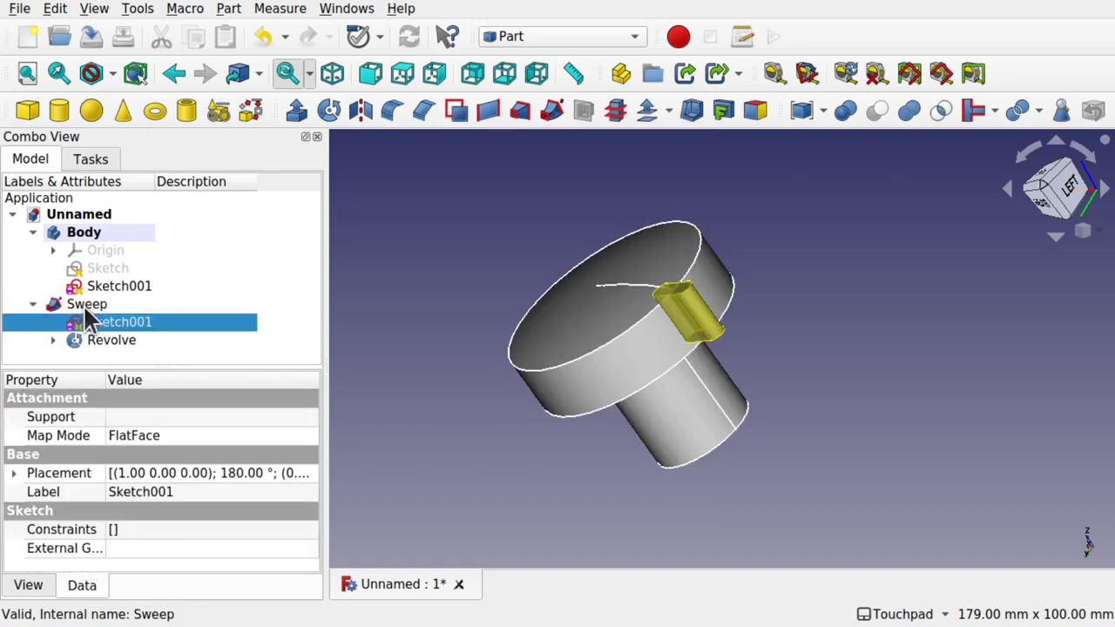
click(82, 304)
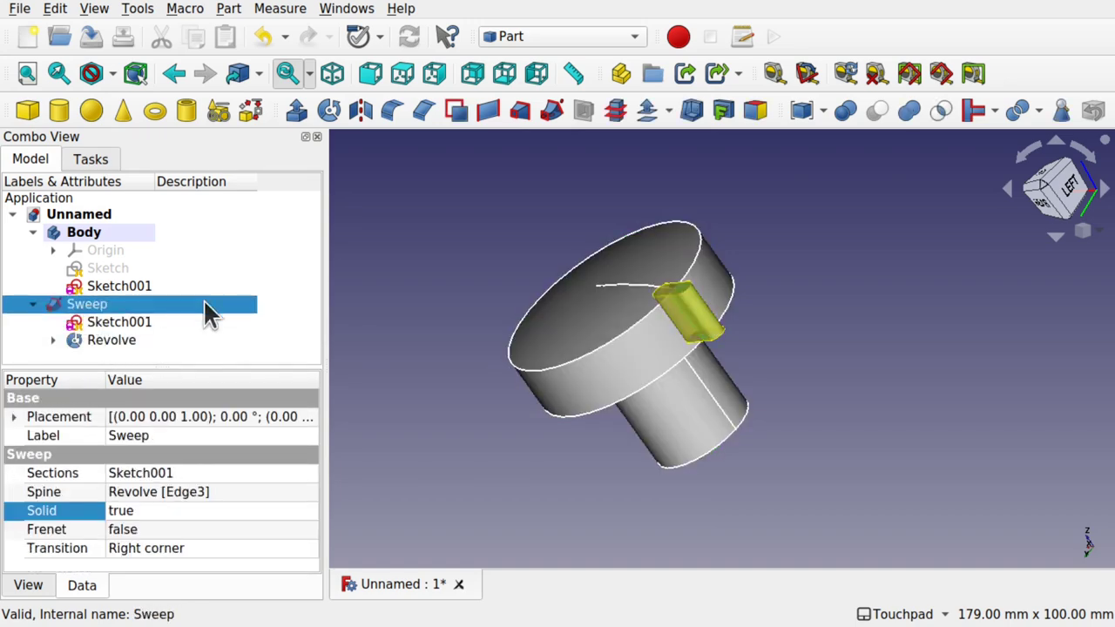
ctrl+click(136, 343)
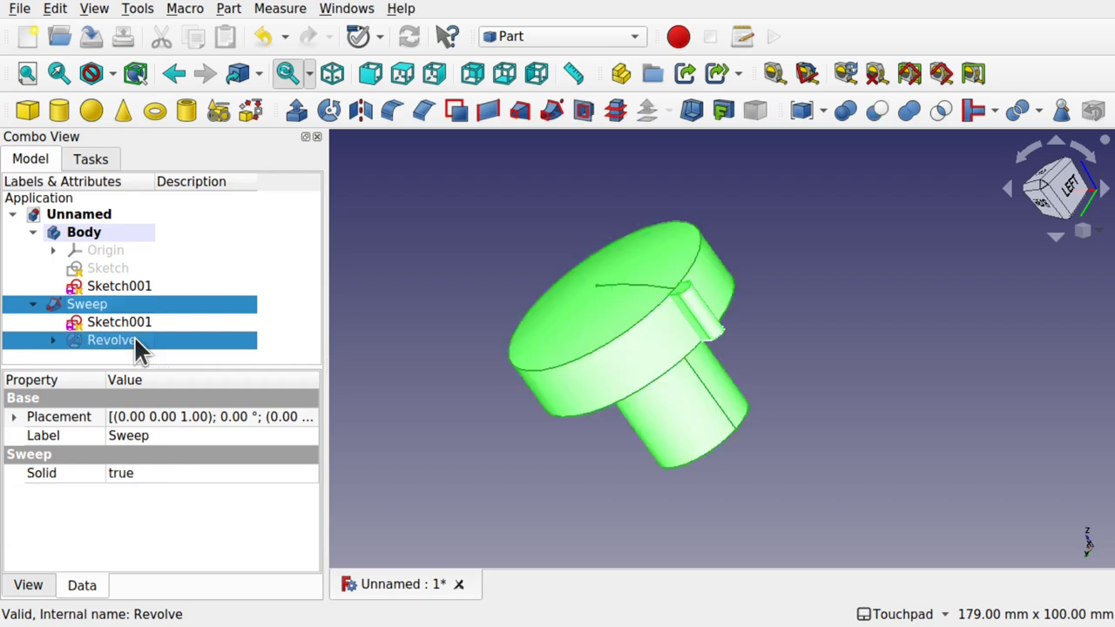
click(910, 111)
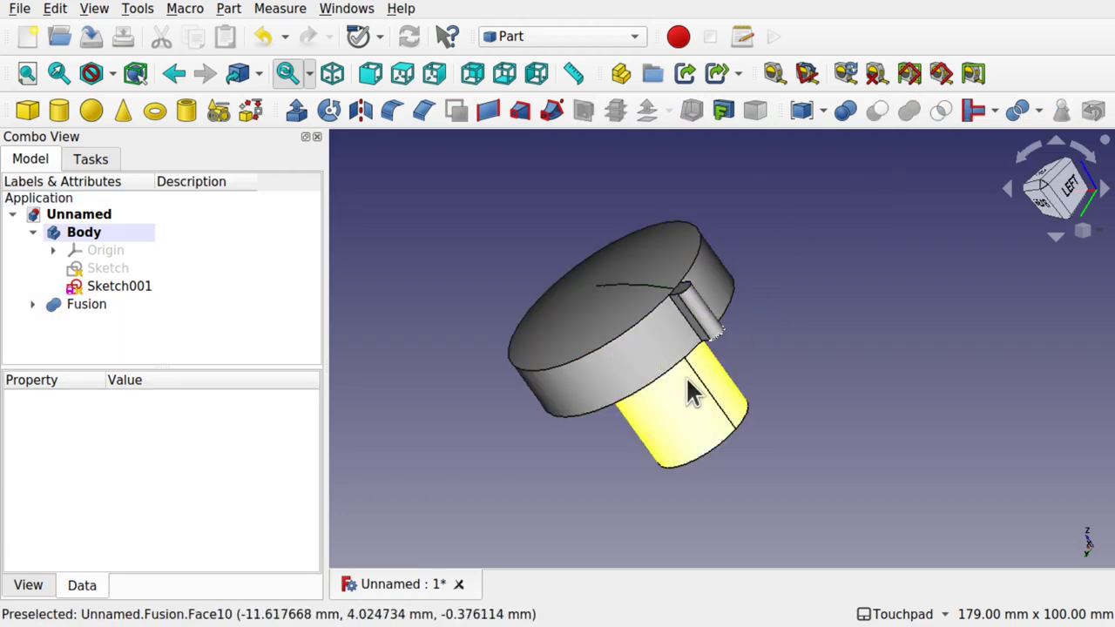
drag(692, 393, 819, 281)
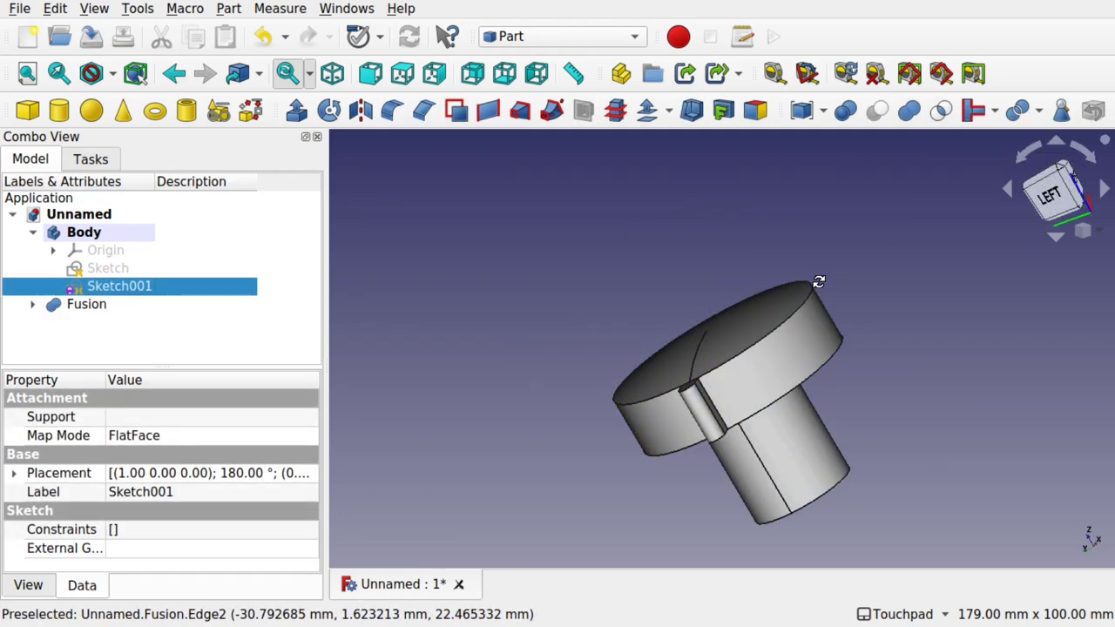
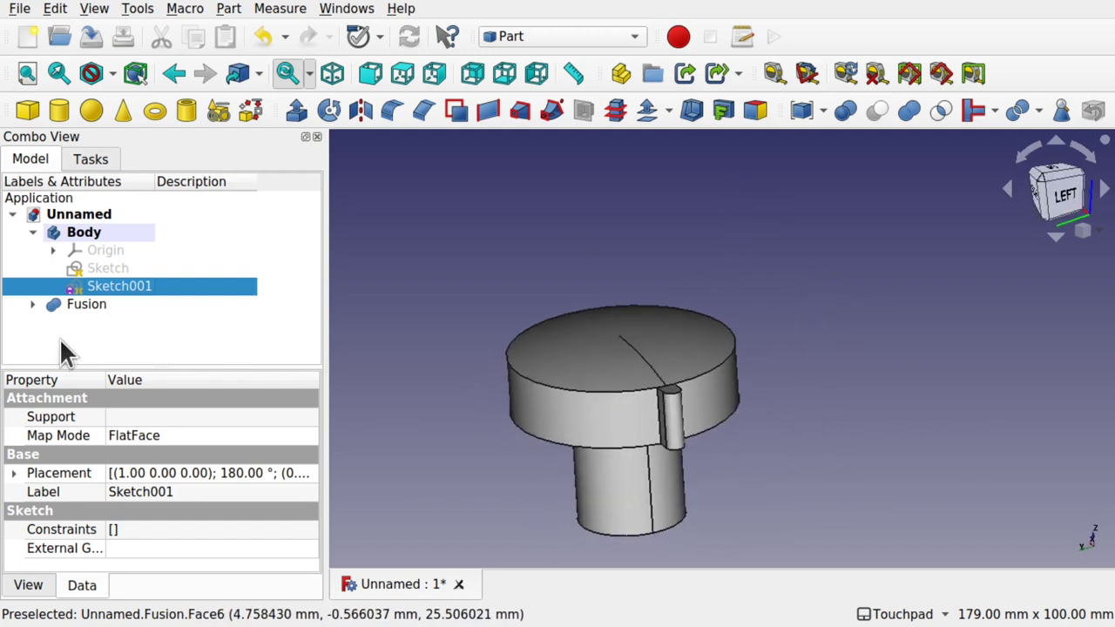
Delete the fusion and the sweep, keeping only the revolved knob
click(71, 306)
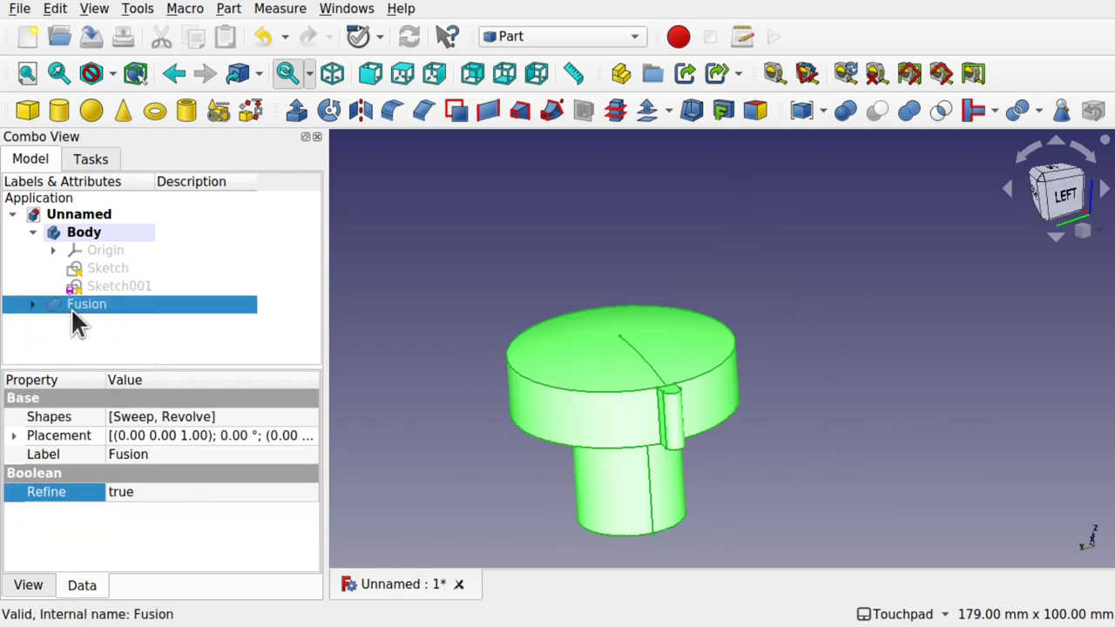
key(Delete)
click(74, 302)
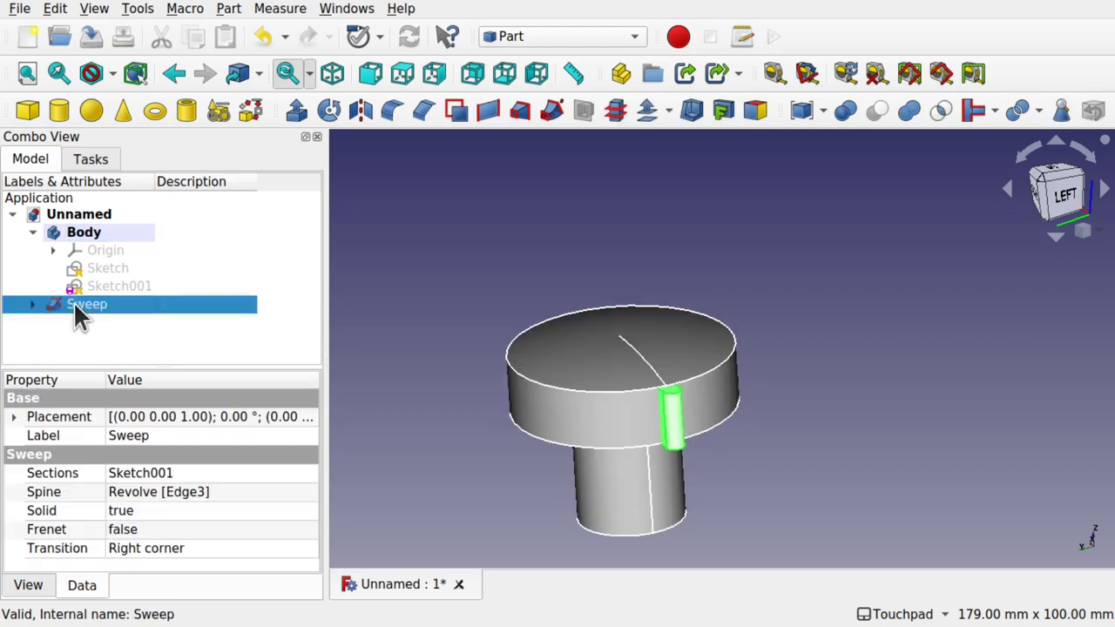
key(Delete)
Delete the upper arc from the sketch under the revolve and close the sketch
click(31, 303)
click(99, 323)
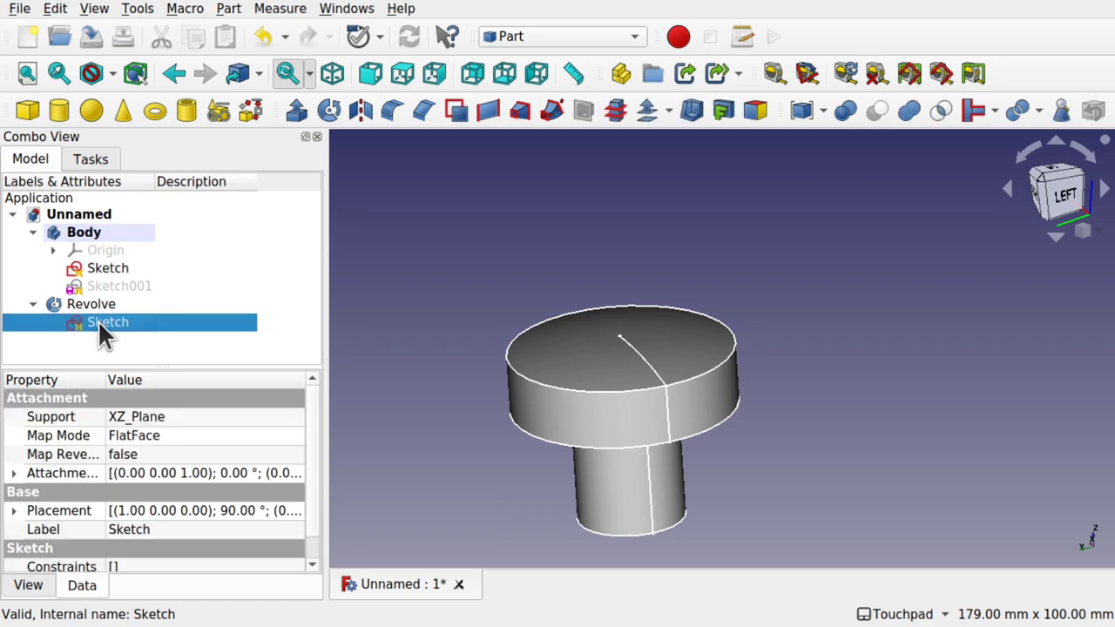
double_click(98, 323)
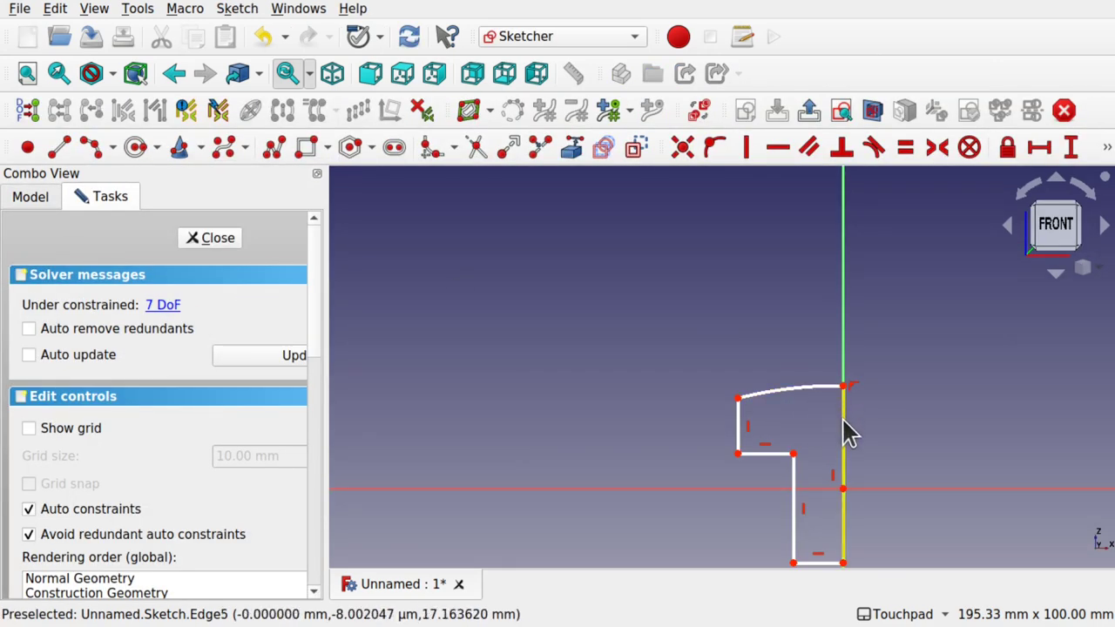
click(809, 391)
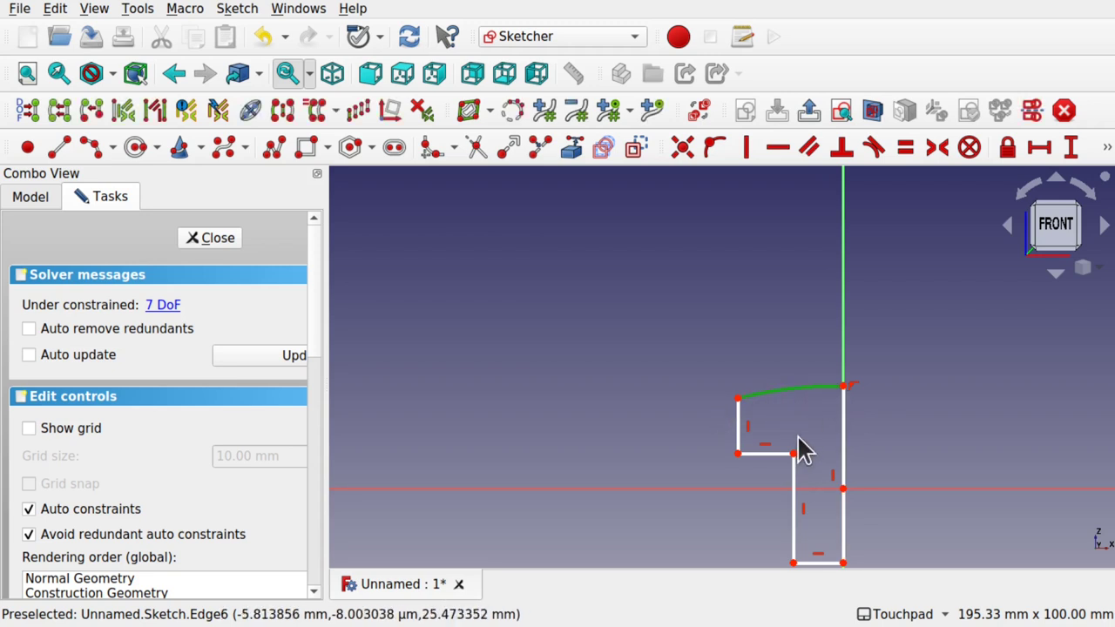
key(Delete)
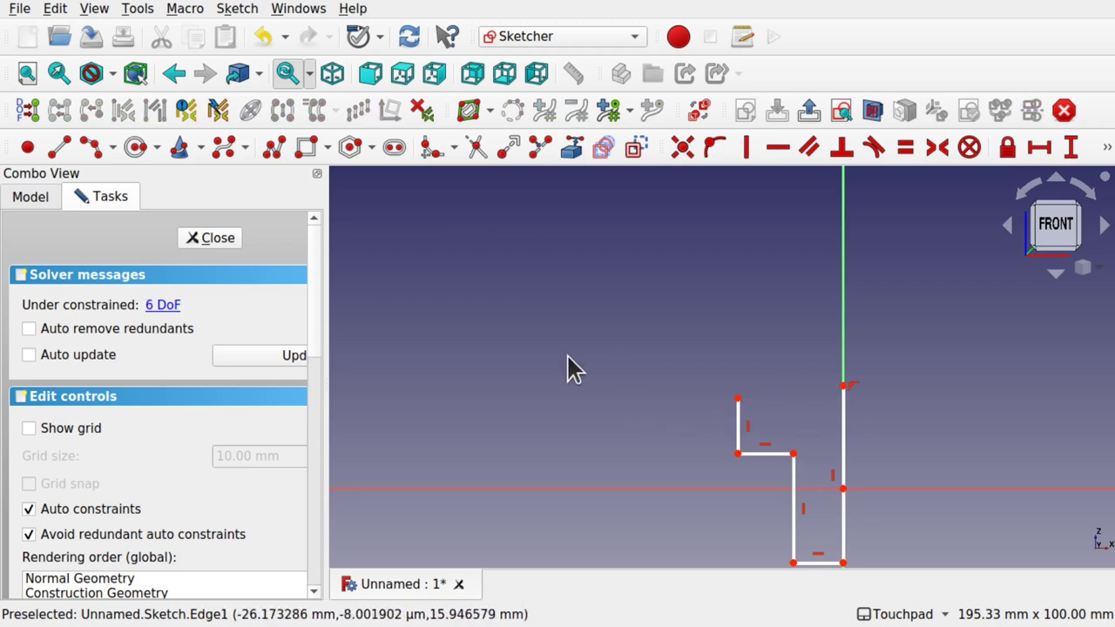
click(231, 241)
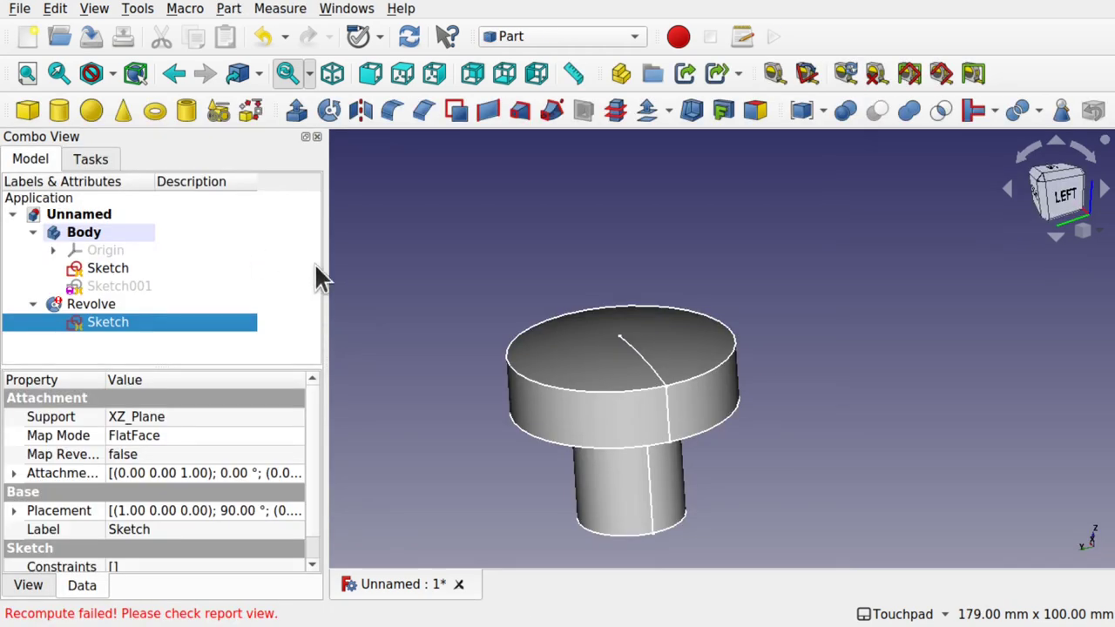
Set the revolve's Solid property to false
click(96, 305)
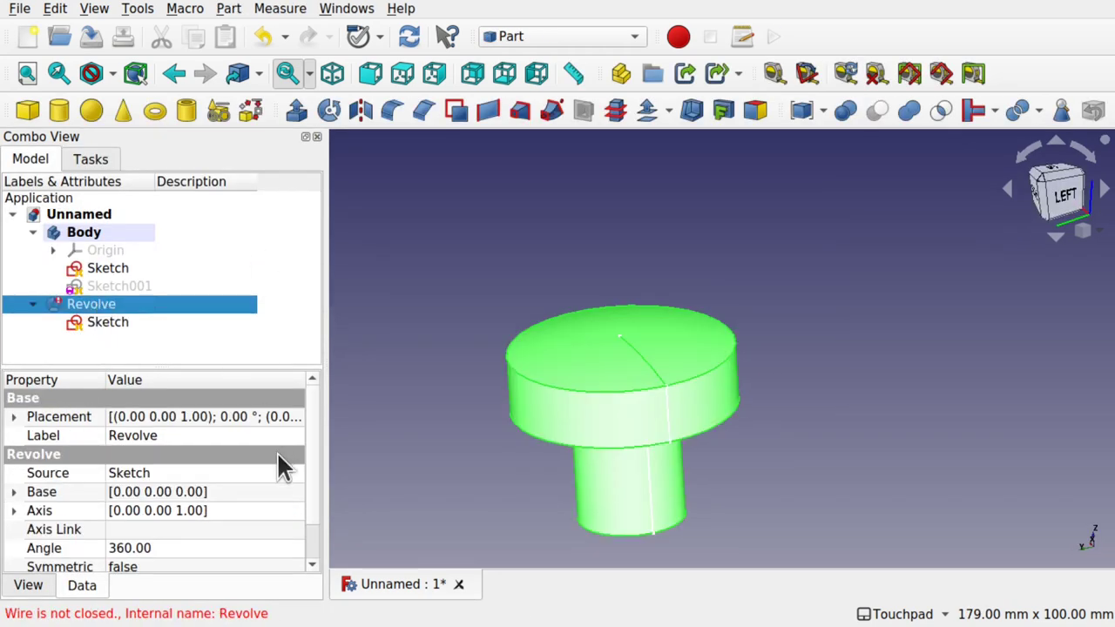
scroll(315, 483, down, 1)
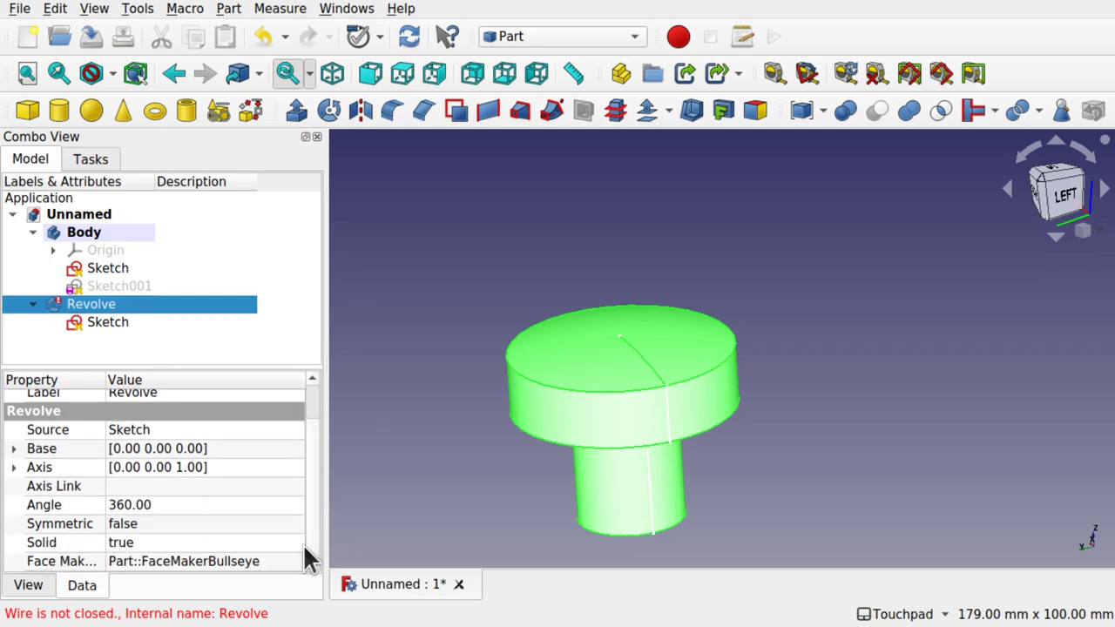
click(157, 539)
click(158, 539)
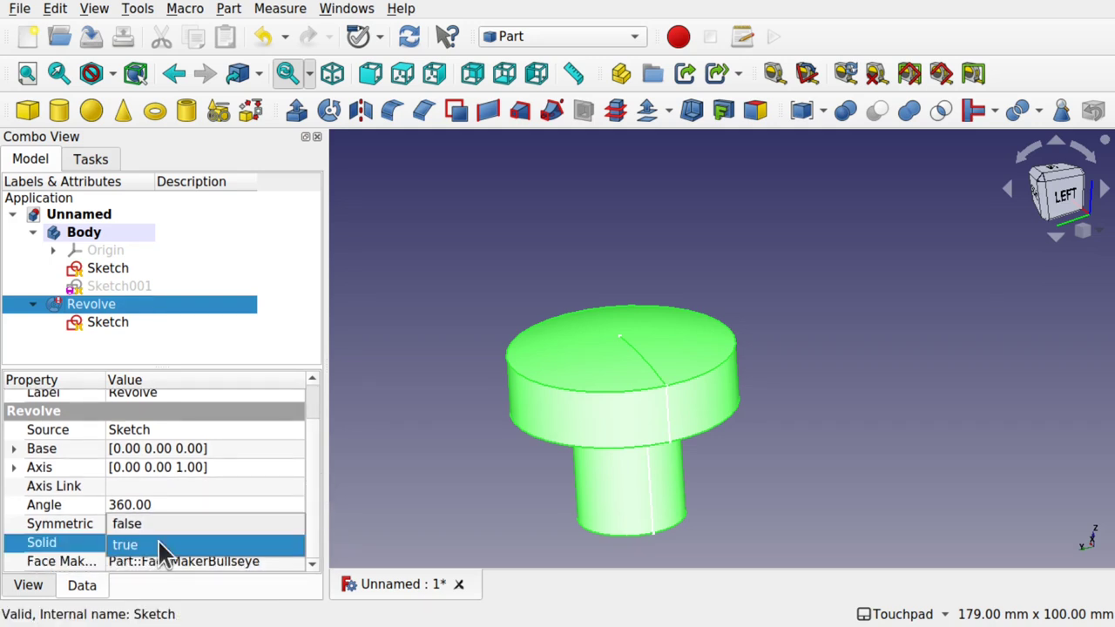
click(142, 524)
click(416, 494)
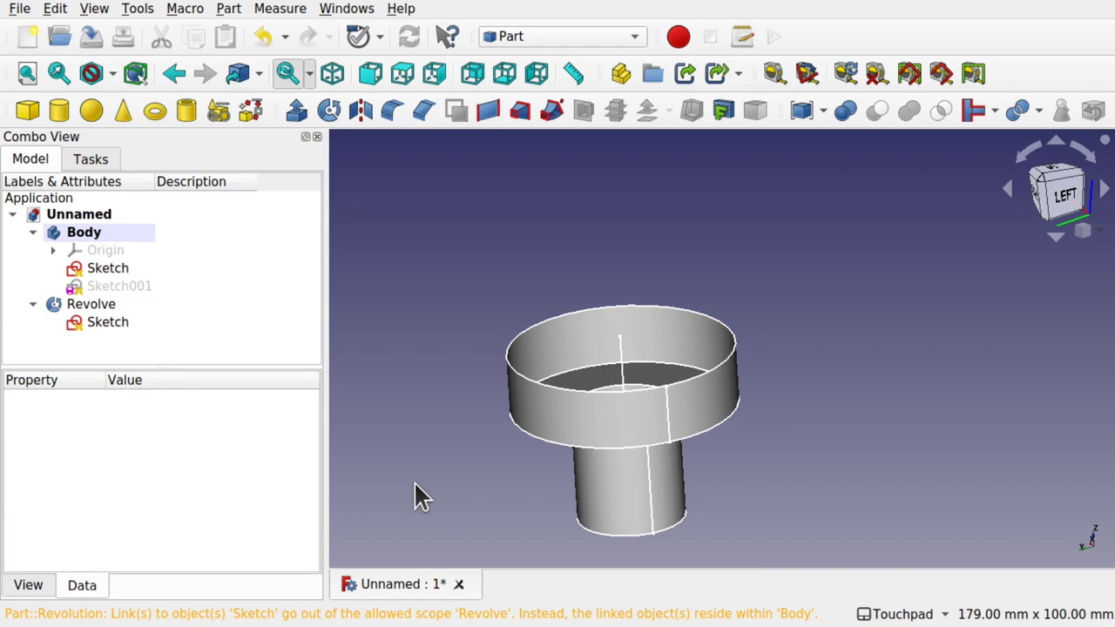
alt+drag(455, 442, 671, 401)
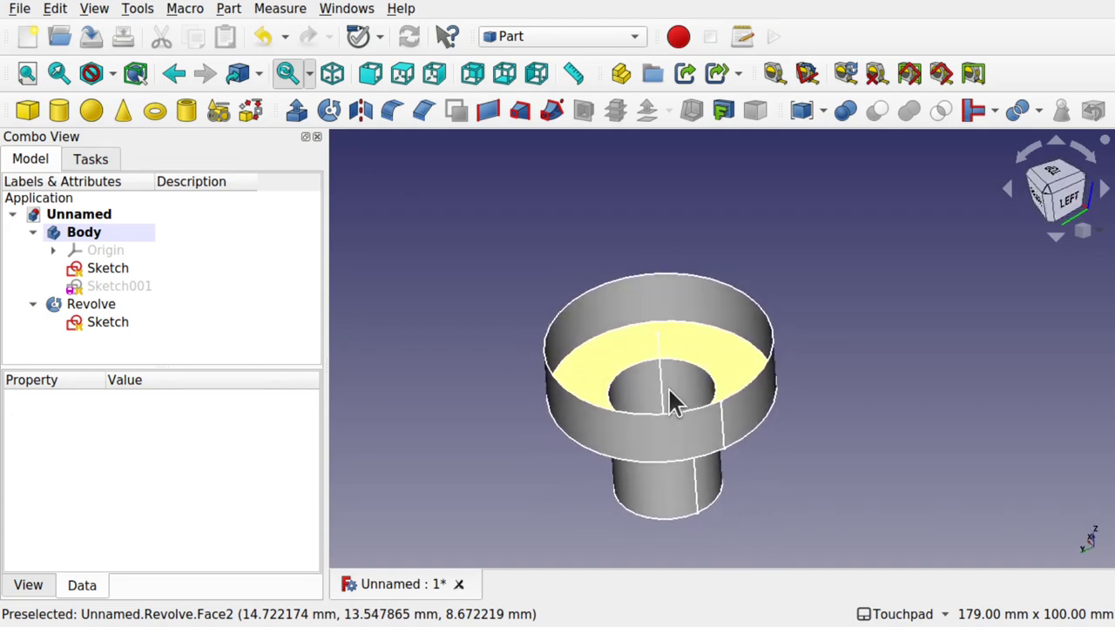
mouse_move(670, 392)
alt+mouse_down()
mouse_move(786, 406)
mouse_move(720, 441)
mouse_move(692, 362)
mouse_move(690, 383)
alt+mouse_up()
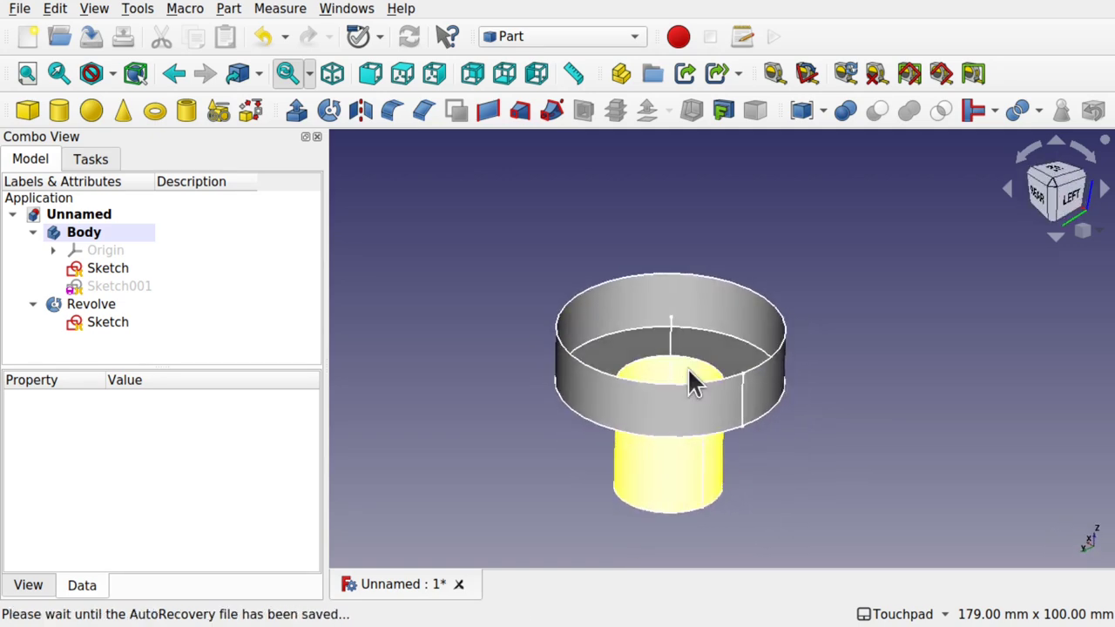
alt+drag(689, 381, 633, 374)
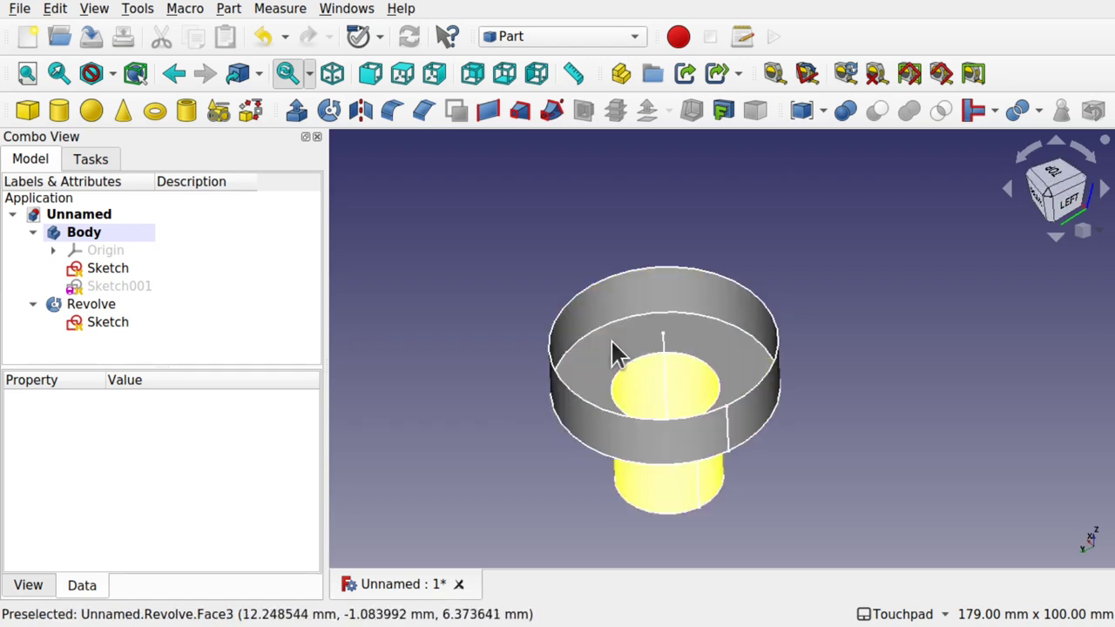
mouse_move(823, 333)
alt+mouse_down()
mouse_move(816, 326)
mouse_move(826, 344)
alt+mouse_up()
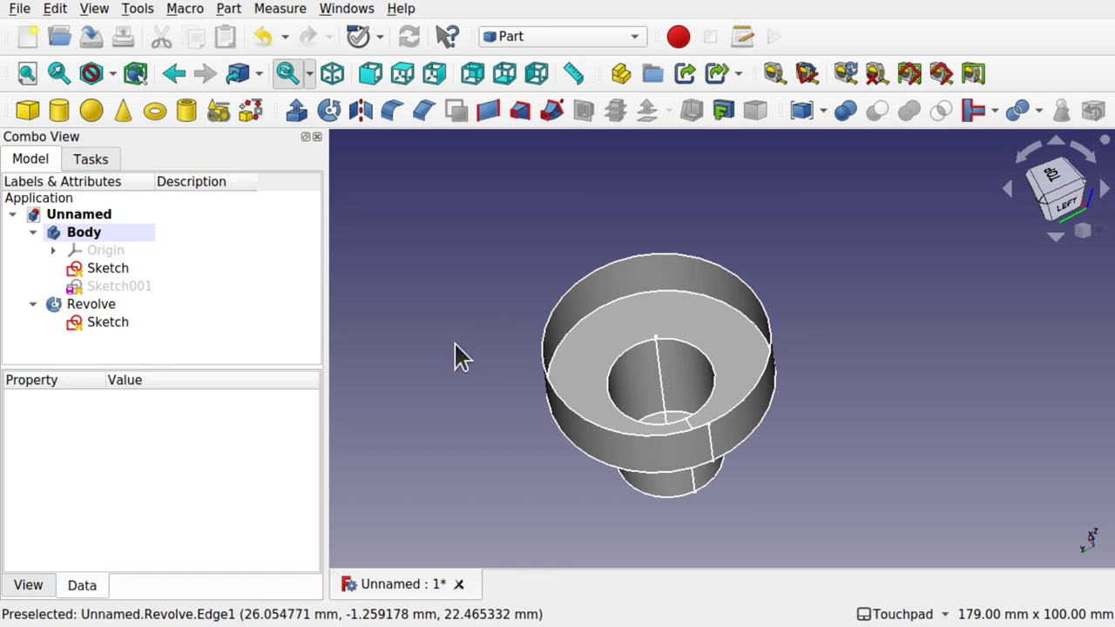
alt+drag(557, 482, 622, 495)
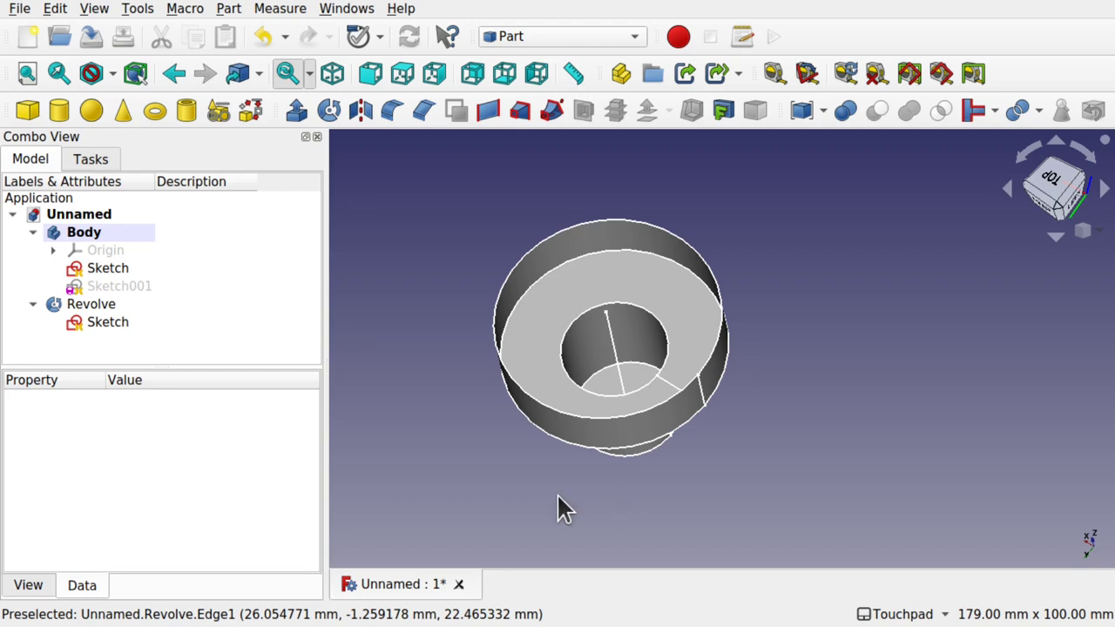
Hide the revolve and display only its open profile sketch
click(108, 322)
key(space)
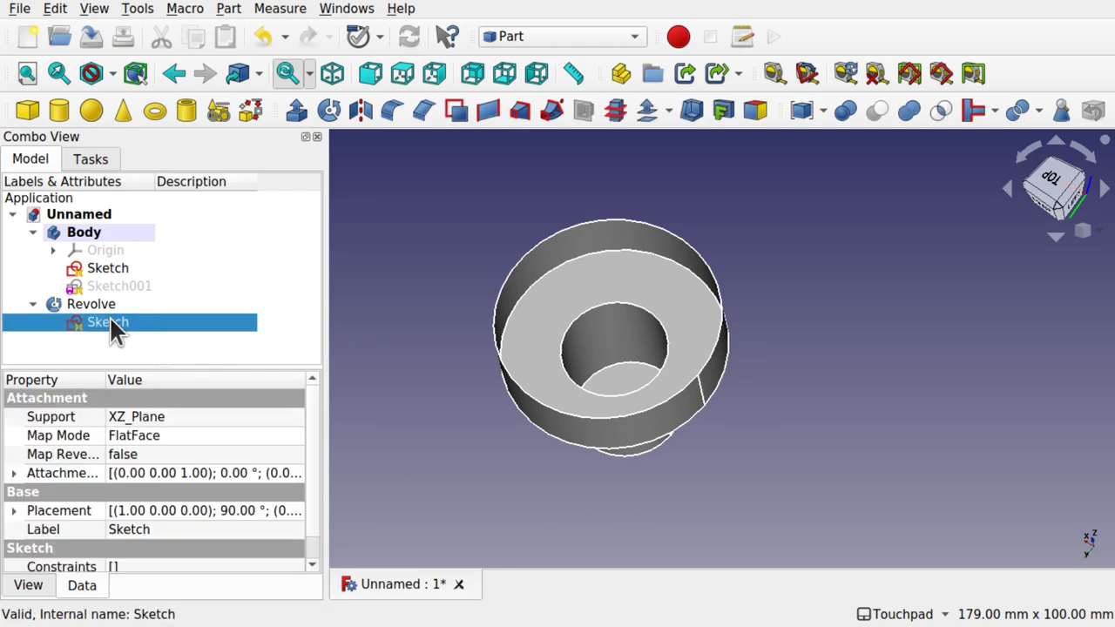
click(95, 303)
key(space)
click(108, 323)
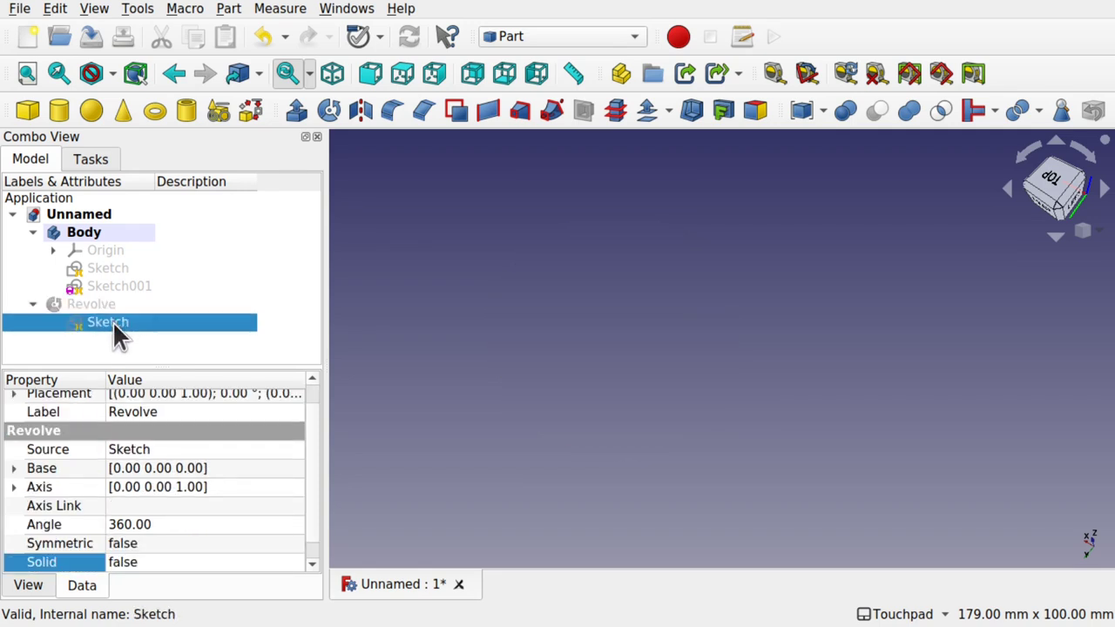
key(space)
mouse_move(706, 394)
middle_down()
mouse_move(761, 357)
mouse_move(761, 316)
middle_up()
click(752, 316)
mouse_move(732, 233)
middle_down()
mouse_move(742, 418)
mouse_move(817, 438)
mouse_move(667, 299)
mouse_move(745, 426)
middle_up()
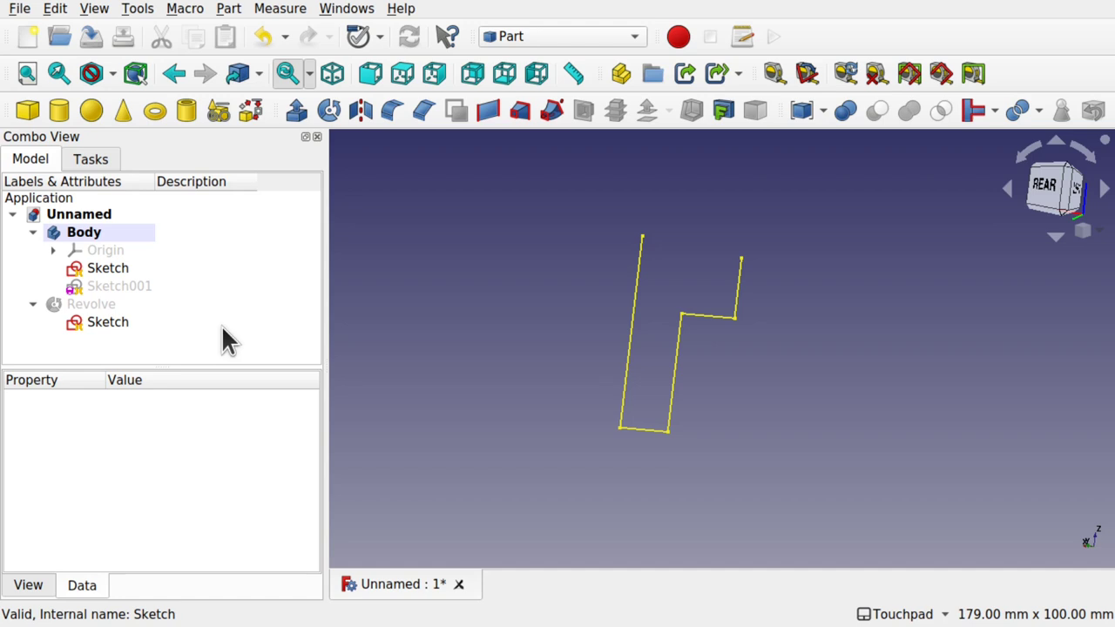
Delete the body, the revolve and their sketches to empty the document
click(103, 322)
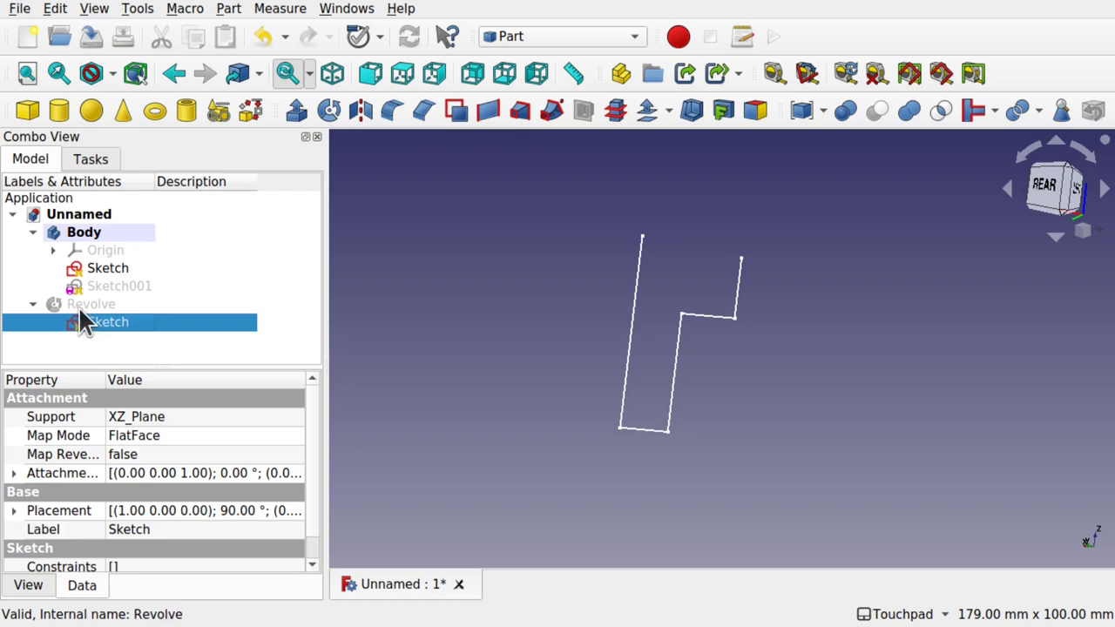
shift+click(93, 235)
key(Delete)
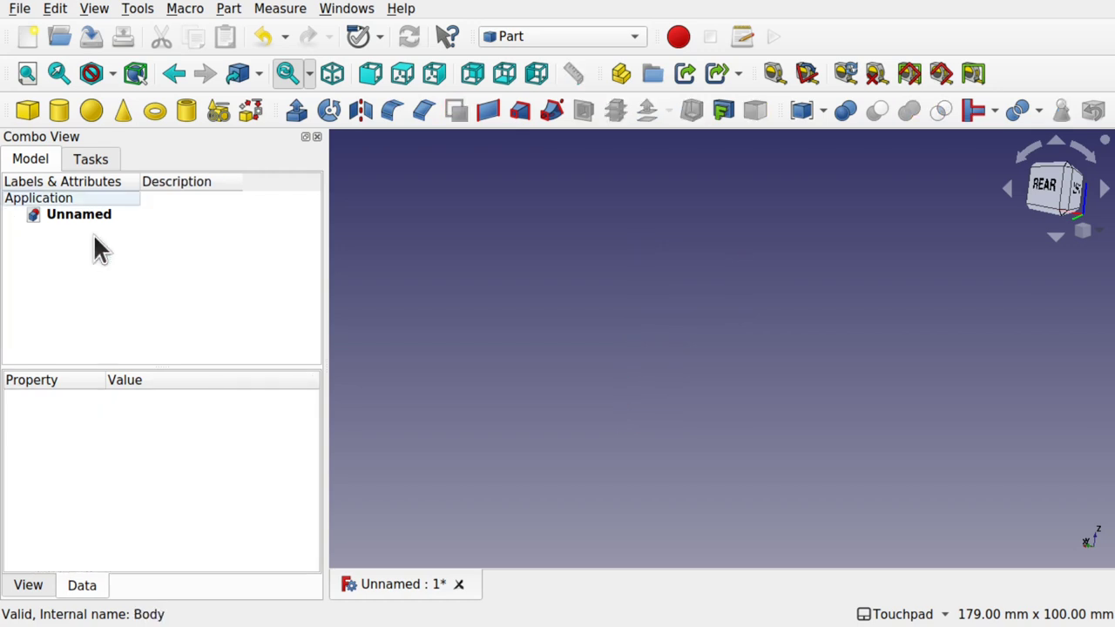
Switch to the Sketcher workbench and create a new sketch on the XY-Plane with an offset of 0.00 mm
click(542, 36)
click(525, 464)
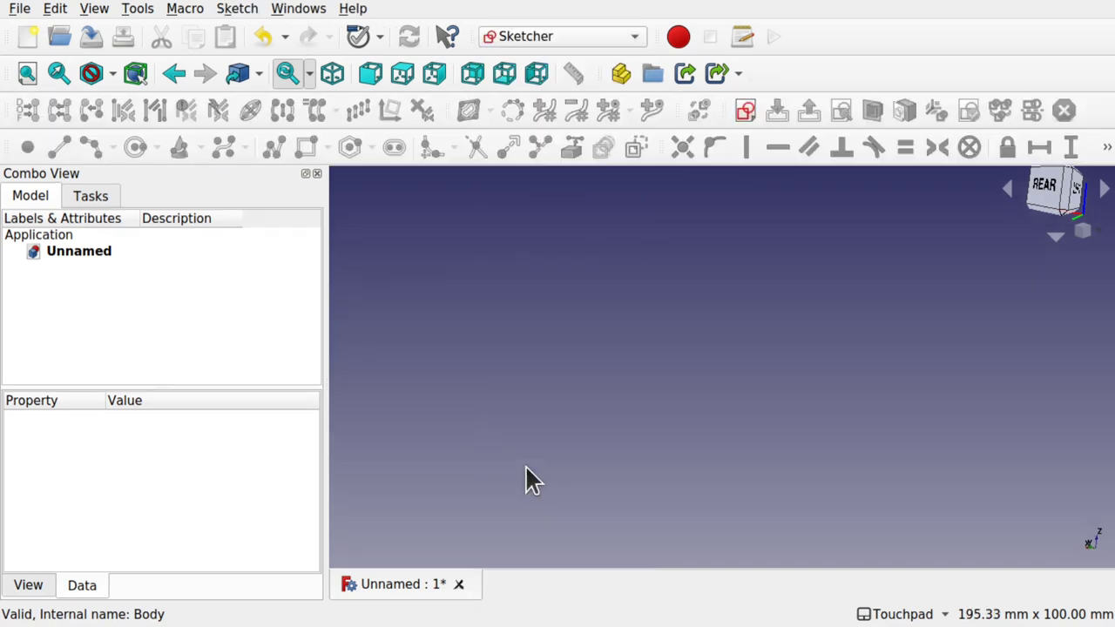
click(744, 110)
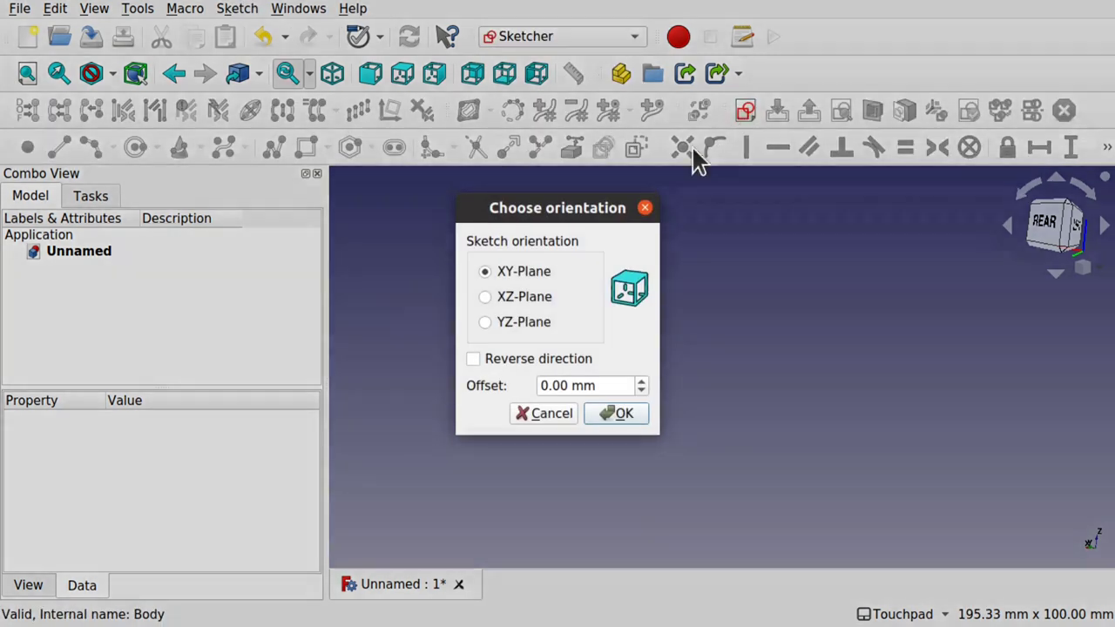
click(608, 408)
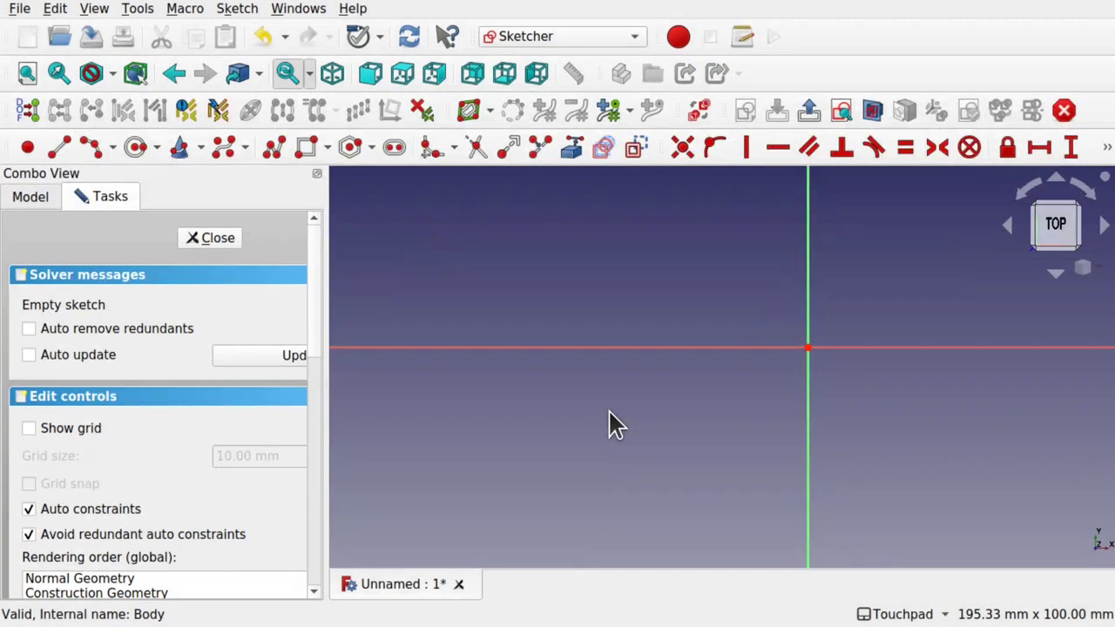
Place four points in a descending row on the negative X side of the vertical axis and close the sketch
scroll(659, 471, down, 4)
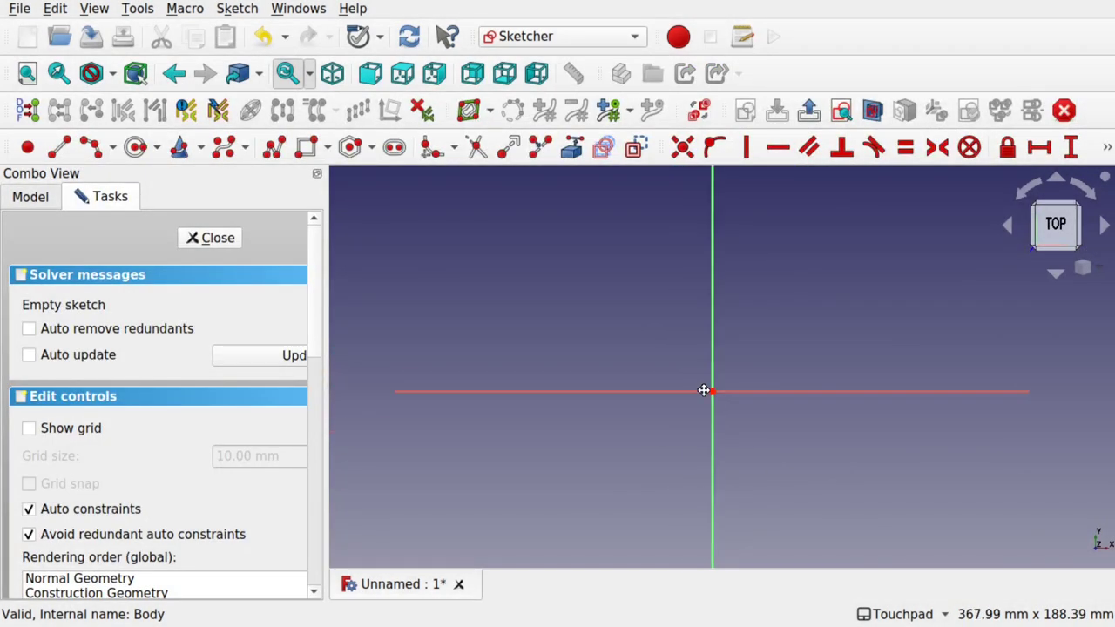
click(25, 153)
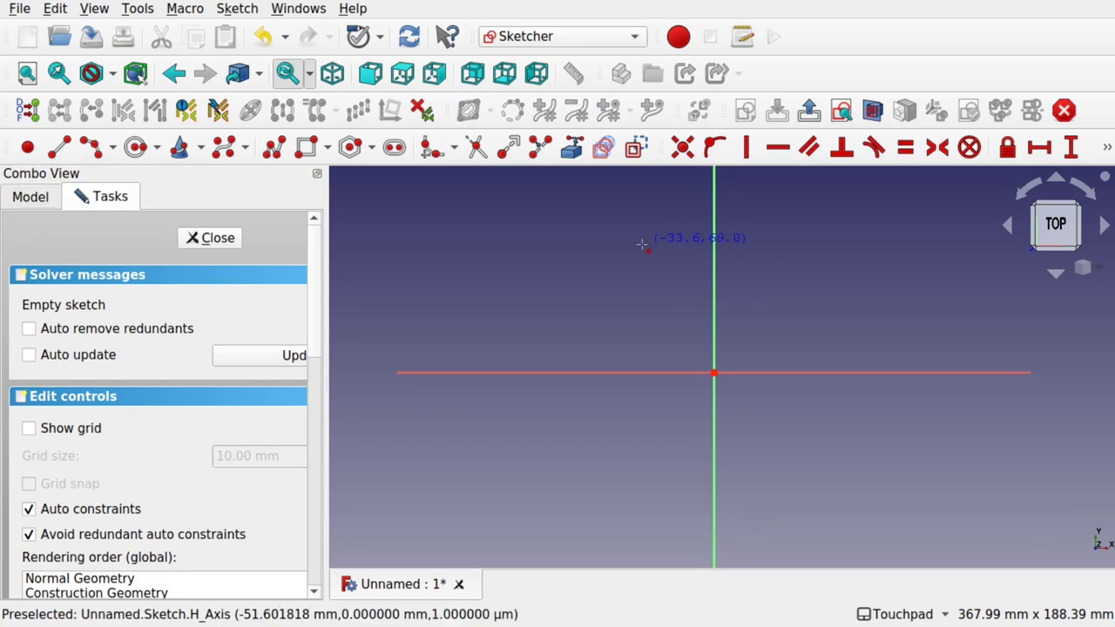
click(675, 233)
click(651, 296)
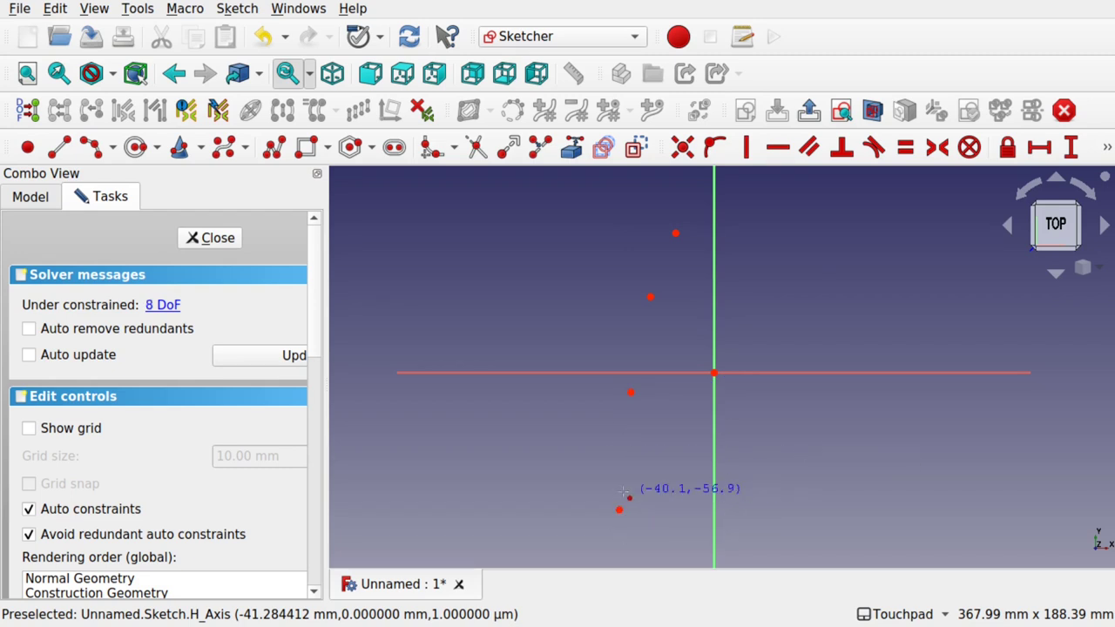
click(214, 237)
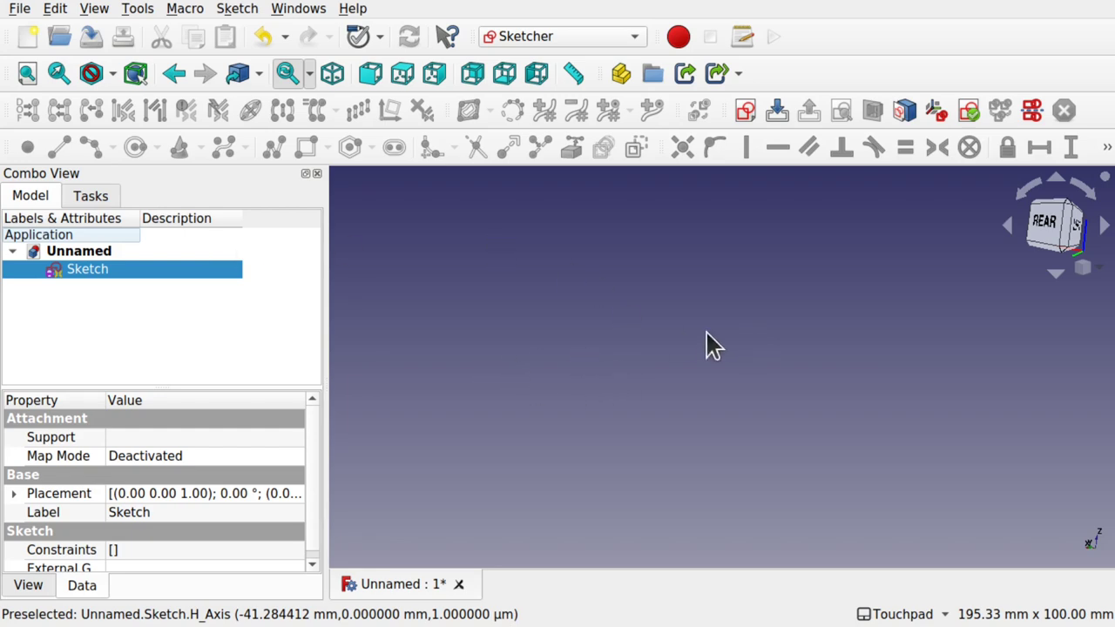
Reopen the sketch, convert its four points from construction to normal geometry, and close the sketch
double_click(152, 274)
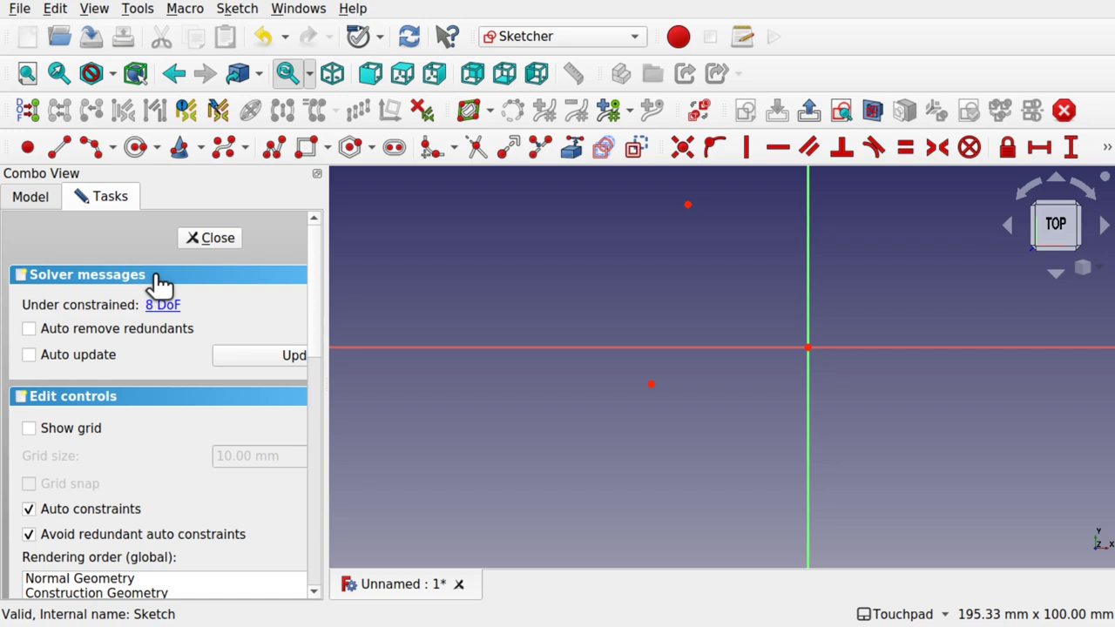
scroll(720, 321, down, 2)
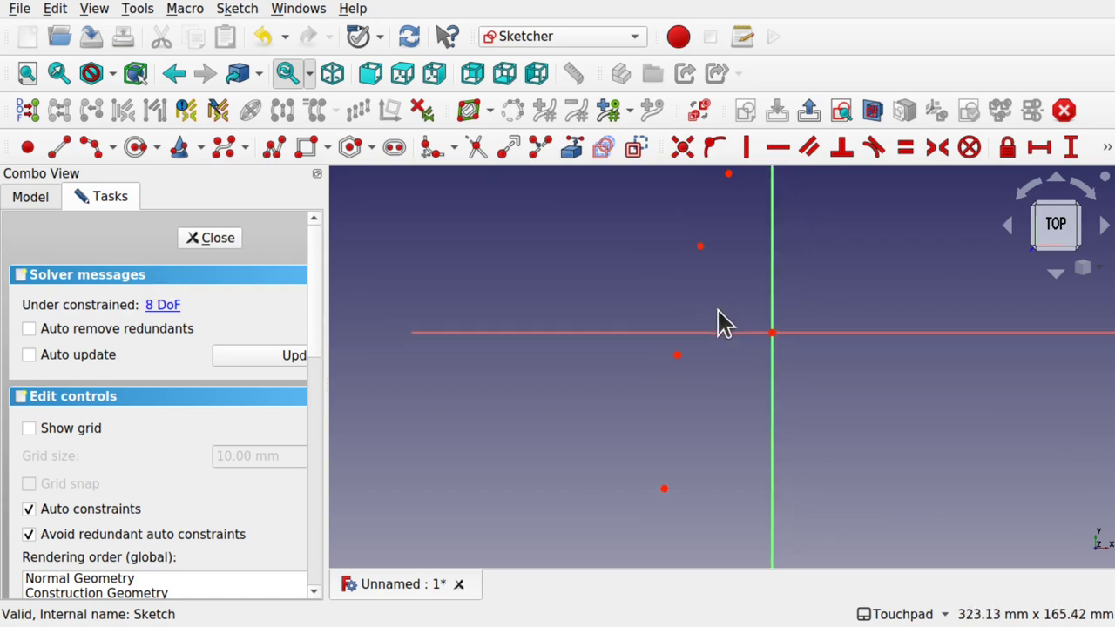
scroll(732, 309, down, 2)
mouse_move(648, 180)
mouse_down()
mouse_move(677, 194)
mouse_move(759, 319)
mouse_move(746, 453)
mouse_up()
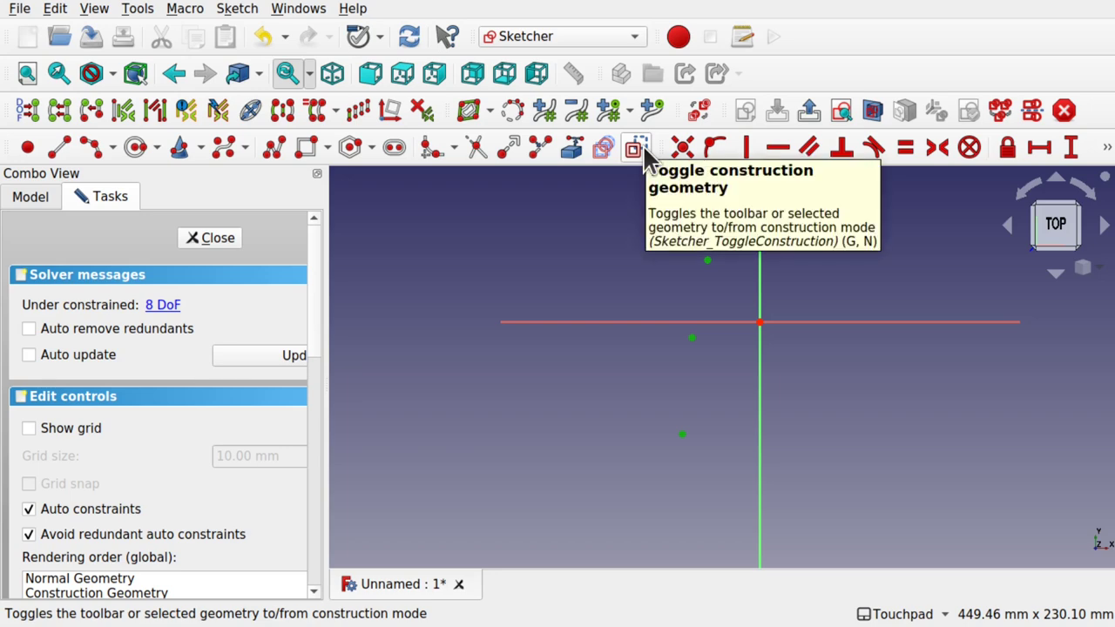
click(239, 11)
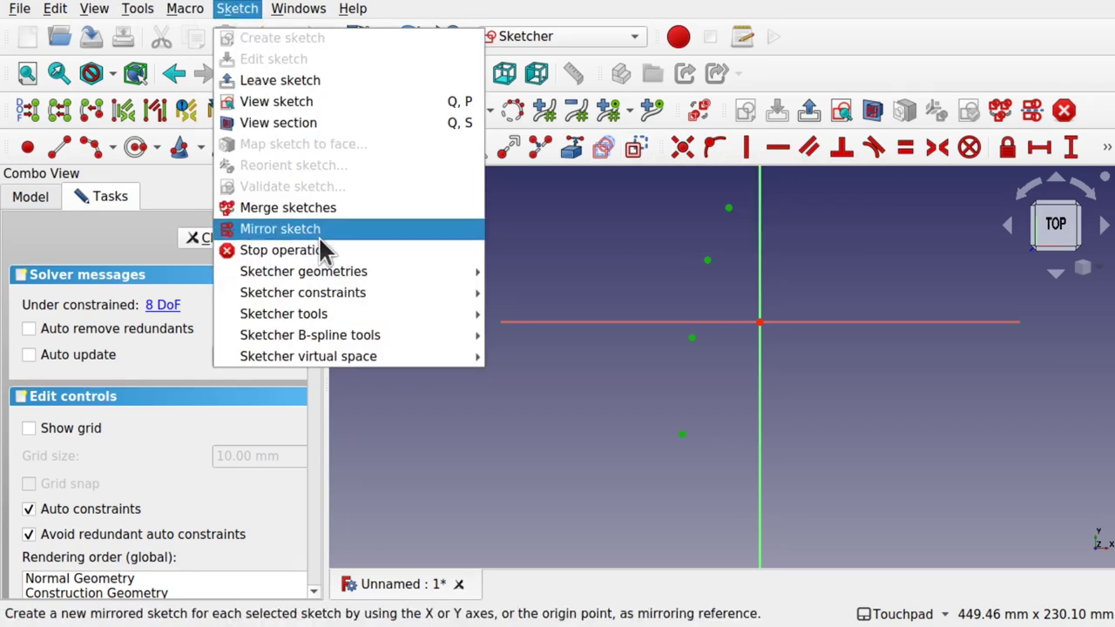
mouse_move(366, 271)
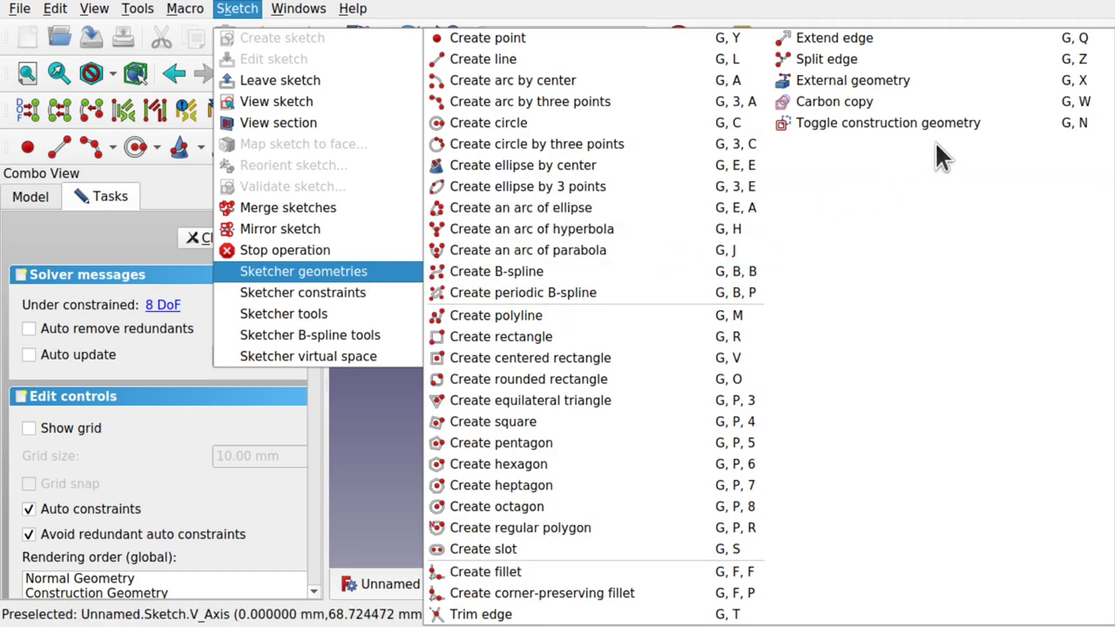
click(956, 125)
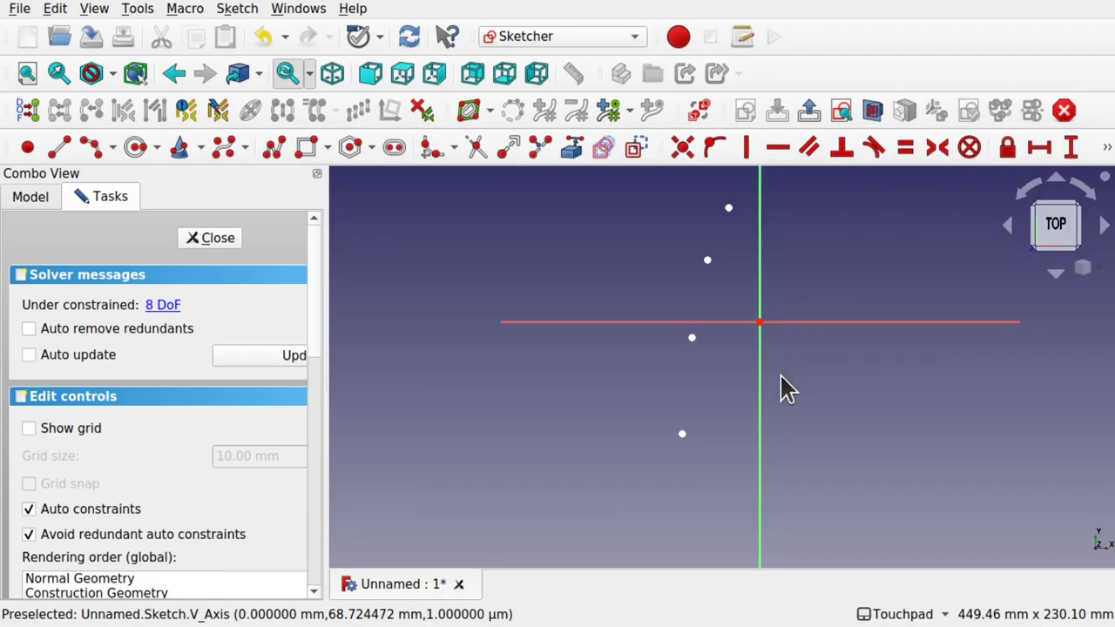
mouse_move(833, 326)
middle_down()
mouse_move(791, 444)
mouse_move(810, 337)
middle_up()
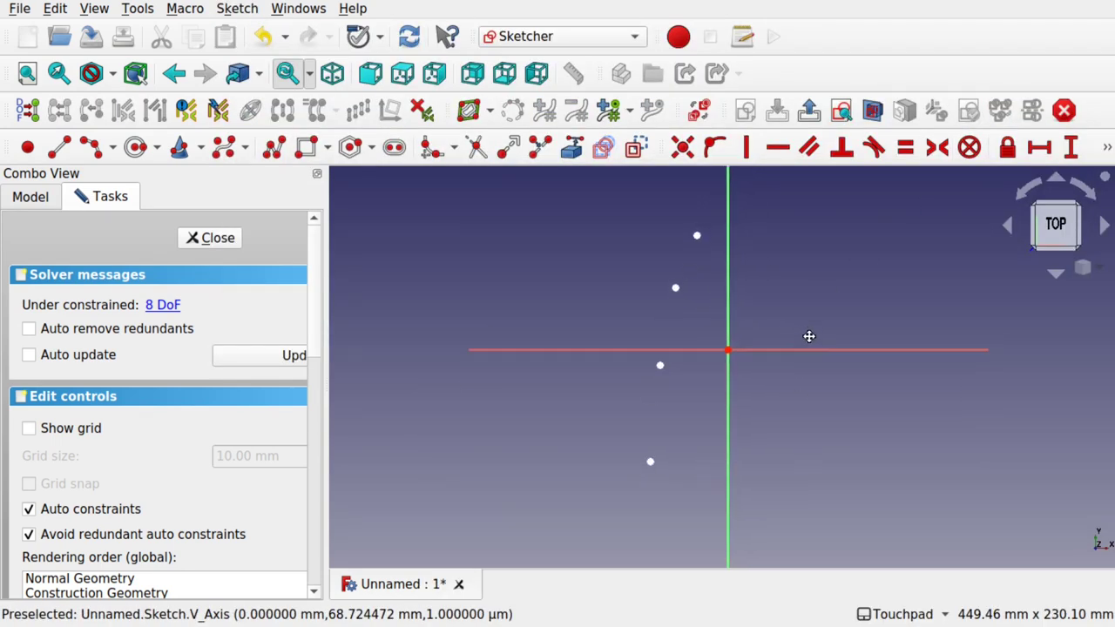
click(214, 238)
click(630, 420)
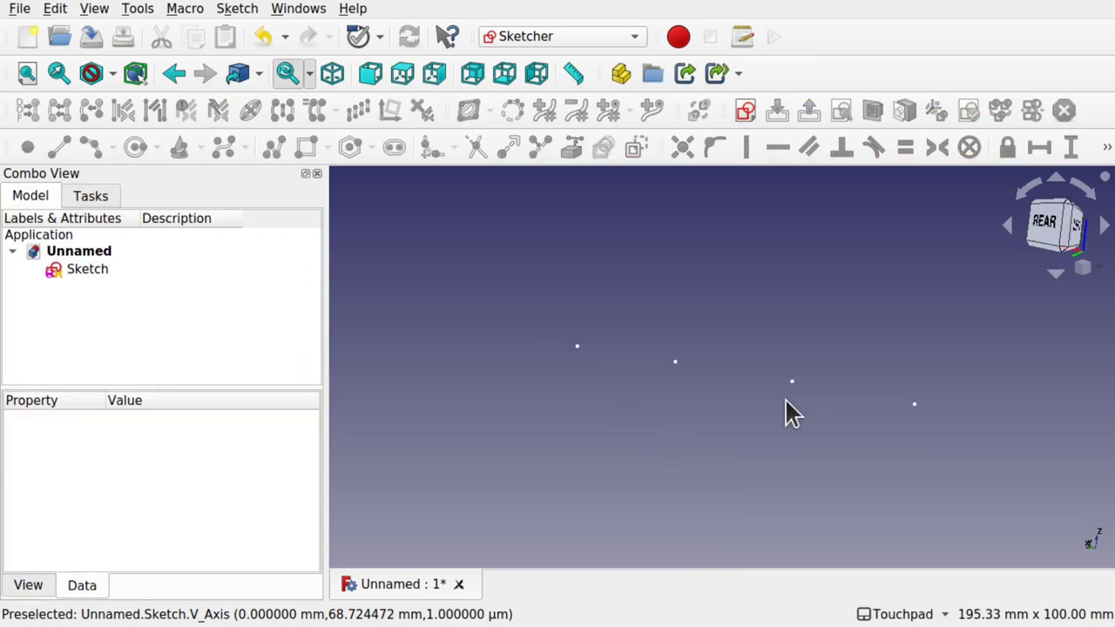
Reshape the row of sketch points by moving them farther from the vertical axis, the lowest to about (-68, -65) mm, and close the sketch
click(1047, 225)
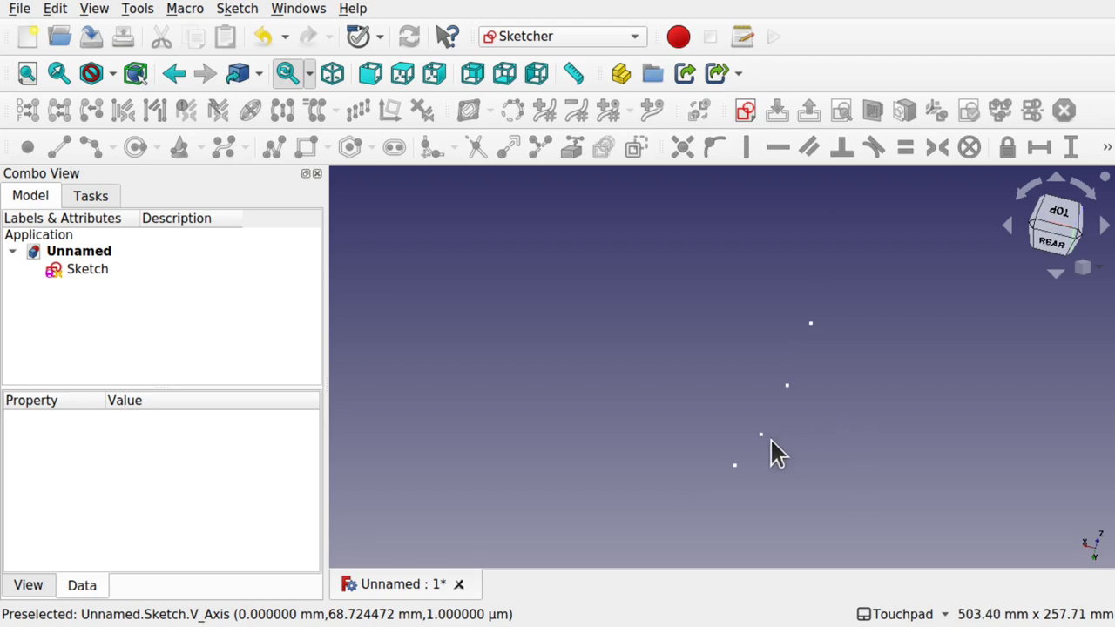
click(1057, 214)
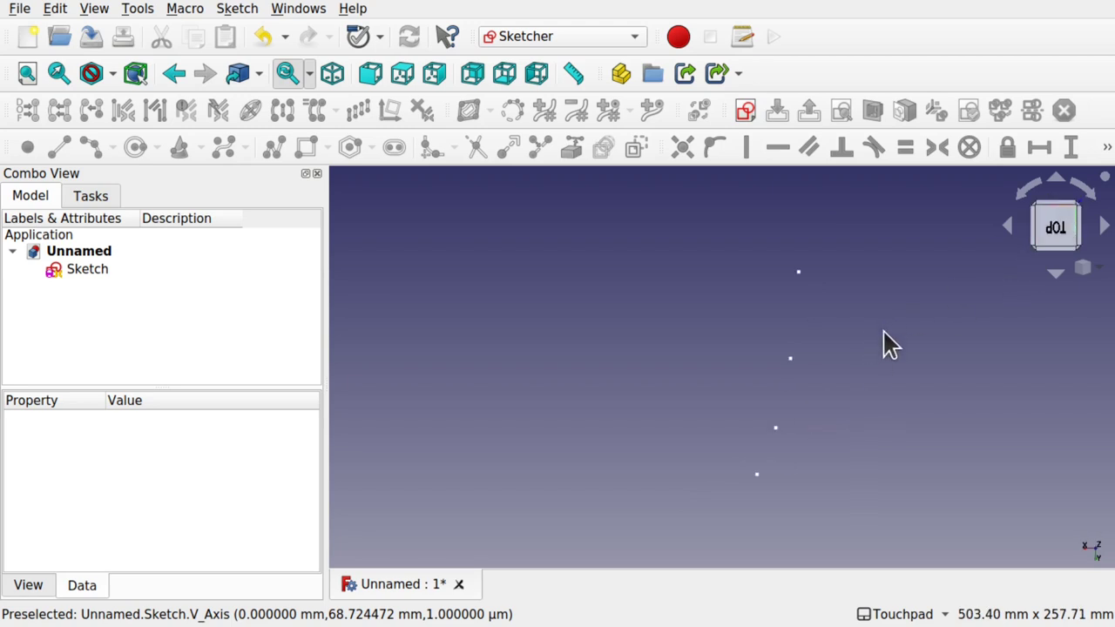
scroll(728, 461, down, 2)
mouse_move(727, 462)
shift+mouse_down()
mouse_move(709, 366)
mouse_move(744, 301)
mouse_move(779, 302)
mouse_move(712, 391)
mouse_move(679, 331)
mouse_move(826, 251)
mouse_move(868, 252)
mouse_move(828, 232)
mouse_move(819, 261)
shift+mouse_up()
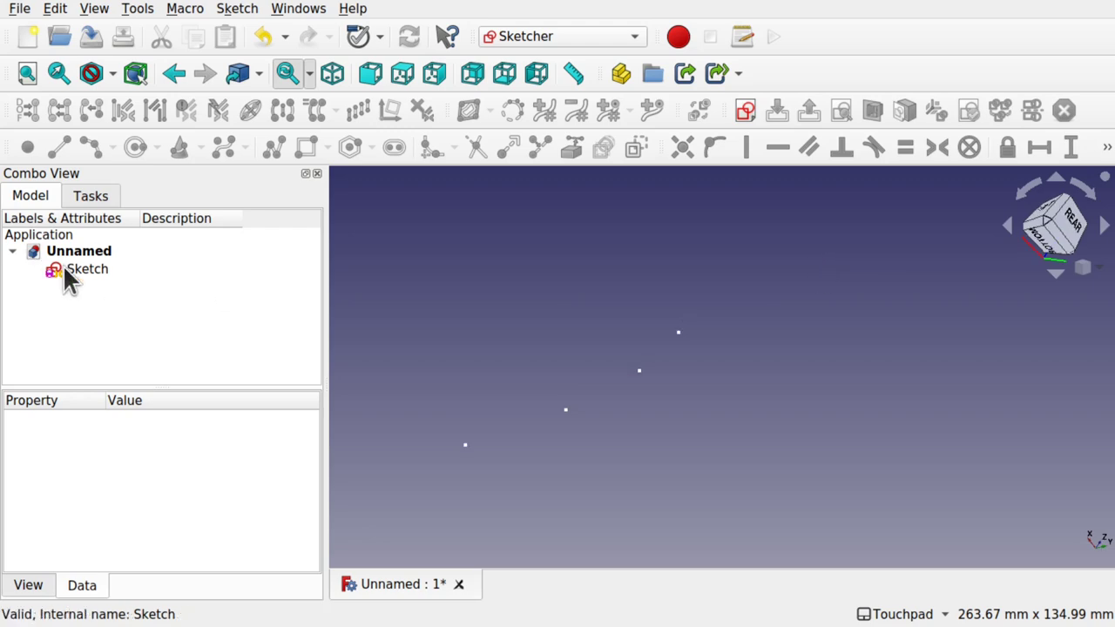
double_click(64, 267)
shift+drag(886, 299, 764, 314)
scroll(764, 314, down, 5)
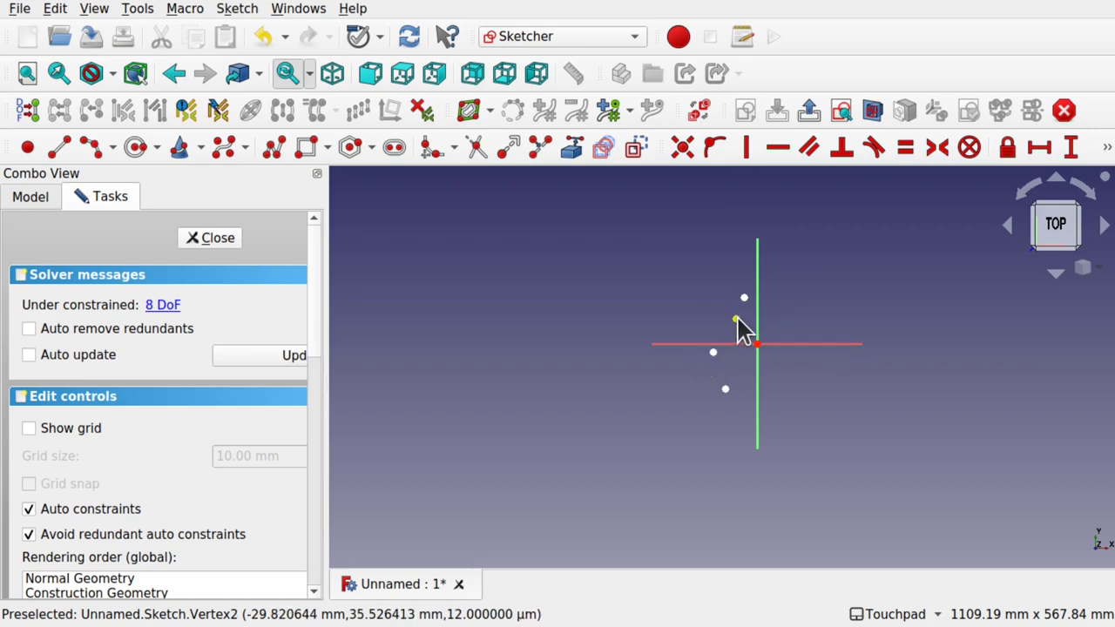
drag(738, 321, 721, 320)
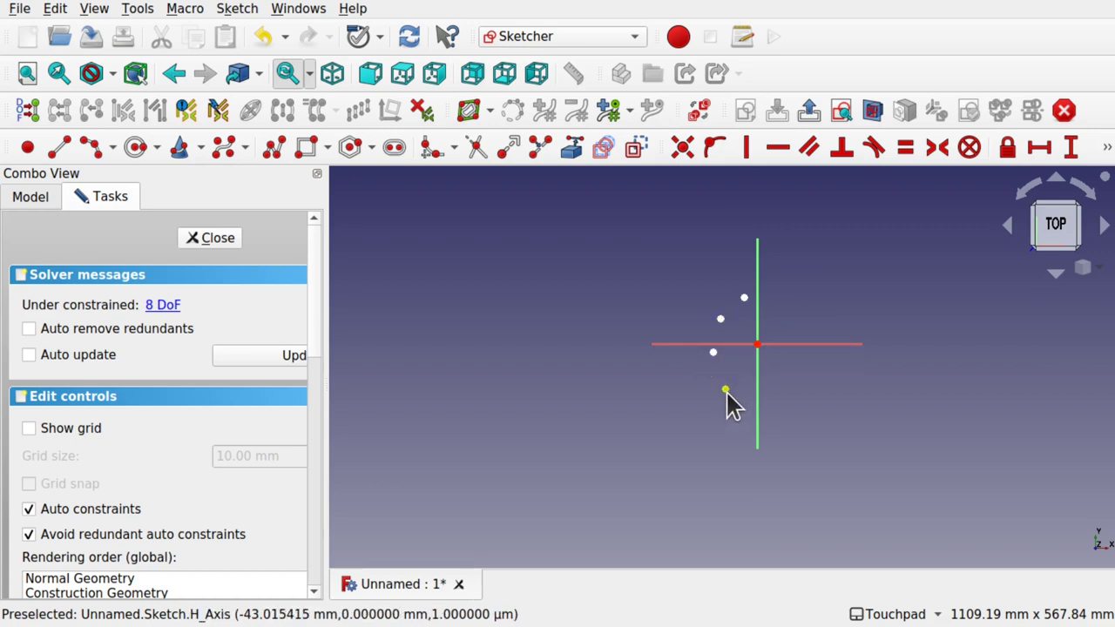
drag(727, 391, 710, 391)
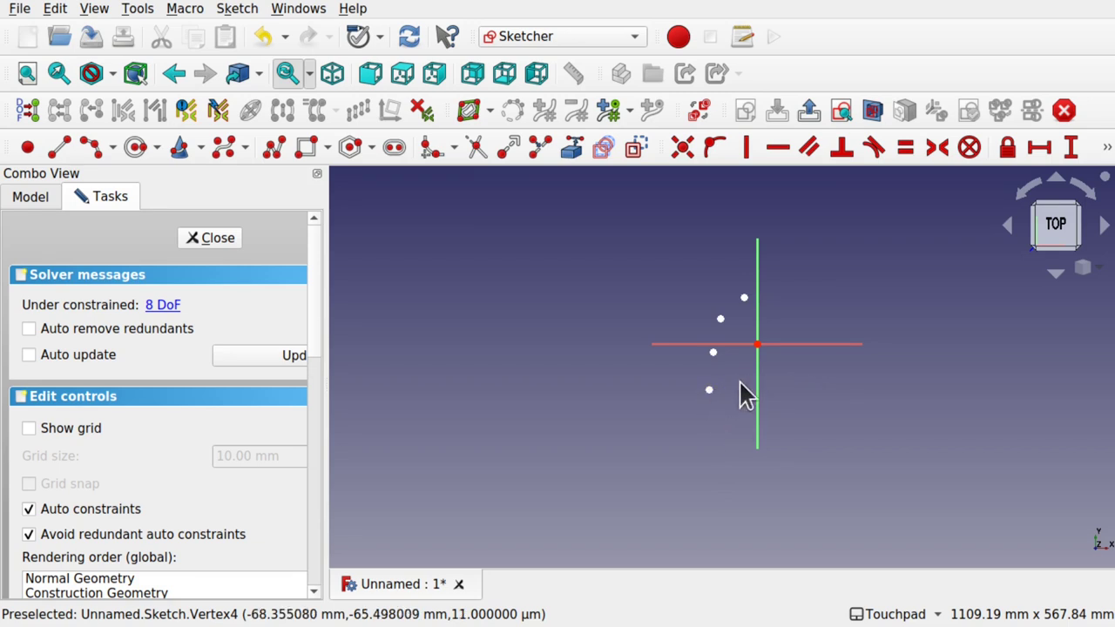
click(212, 237)
Inspect the rearranged sketch points and orient the view to an upright top view
middle_drag(685, 425, 669, 353)
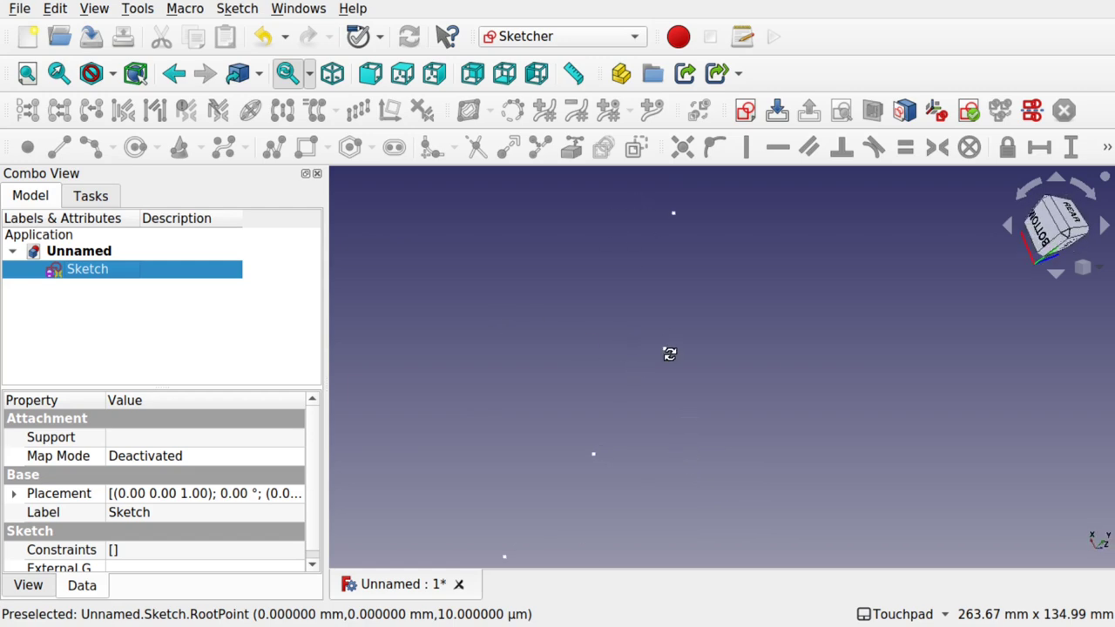
double_click(123, 261)
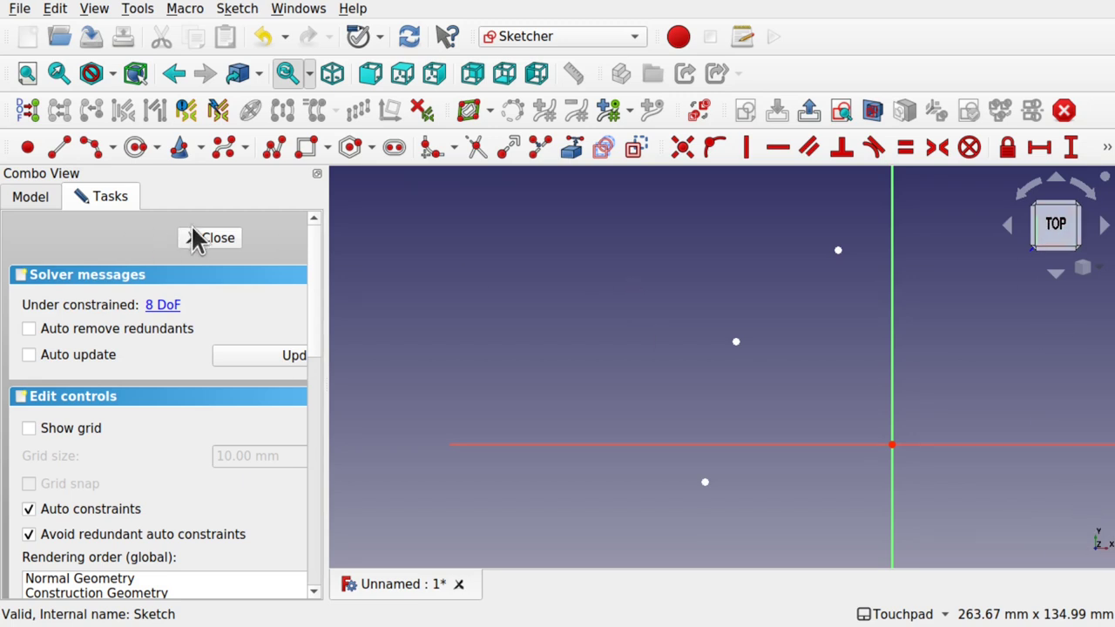
click(218, 238)
mouse_move(1030, 212)
mouse_down()
mouse_move(1085, 331)
mouse_move(983, 271)
mouse_move(891, 262)
mouse_move(1078, 228)
mouse_move(876, 252)
mouse_move(1088, 224)
mouse_up()
click(1078, 228)
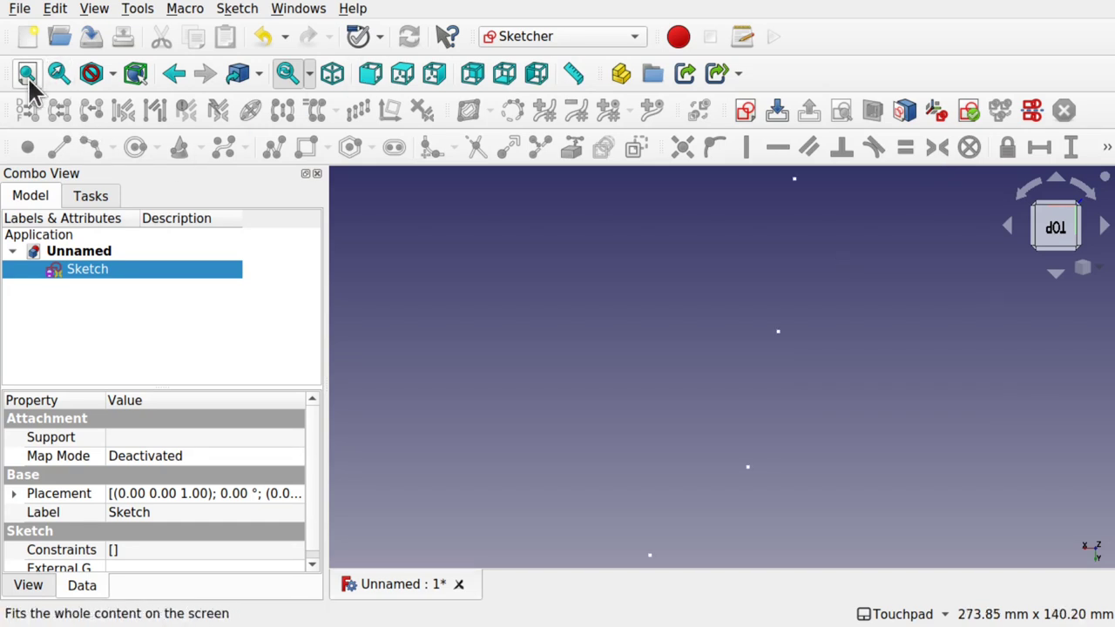
scroll(924, 293, up, 2)
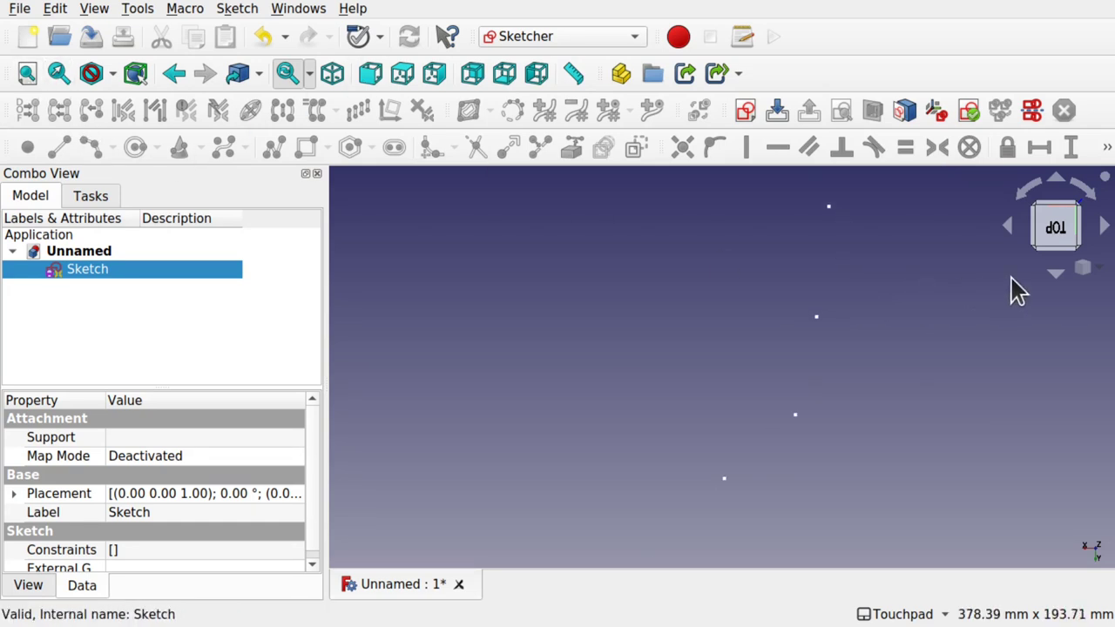
click(1094, 202)
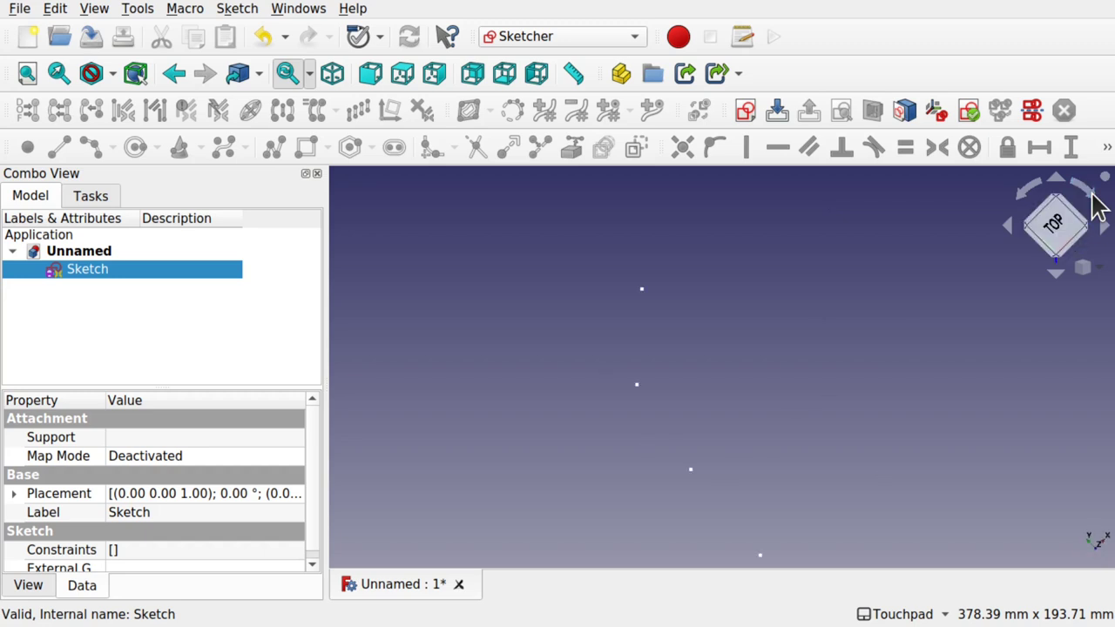
click(1094, 202)
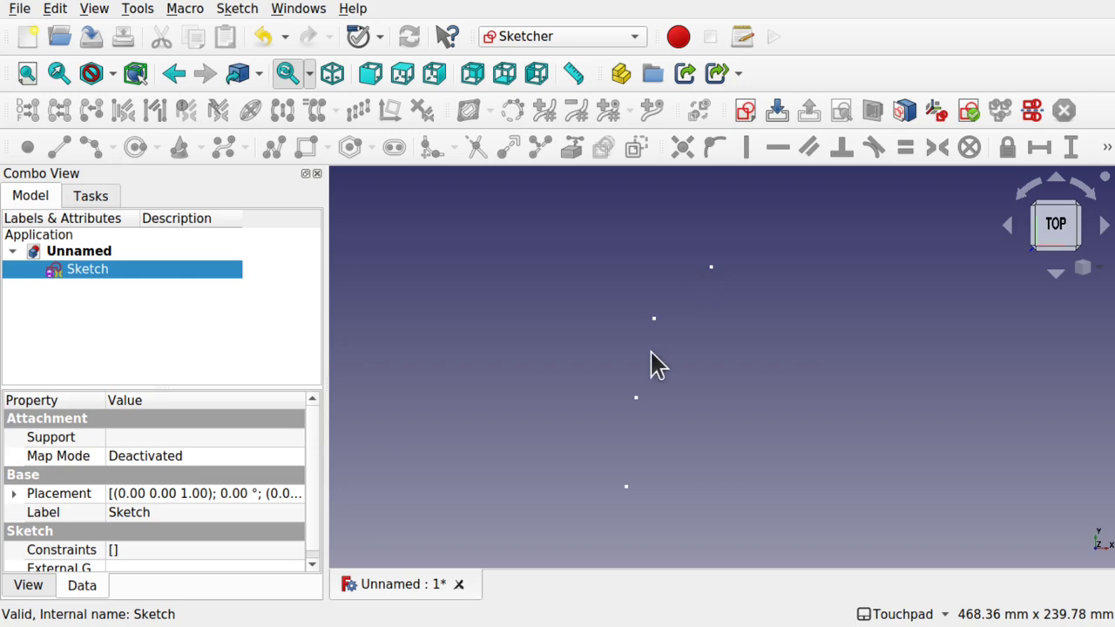
Switch to the Part workbench and revolve the point sketch 360° around the Y direction without creating a solid
click(550, 36)
click(566, 335)
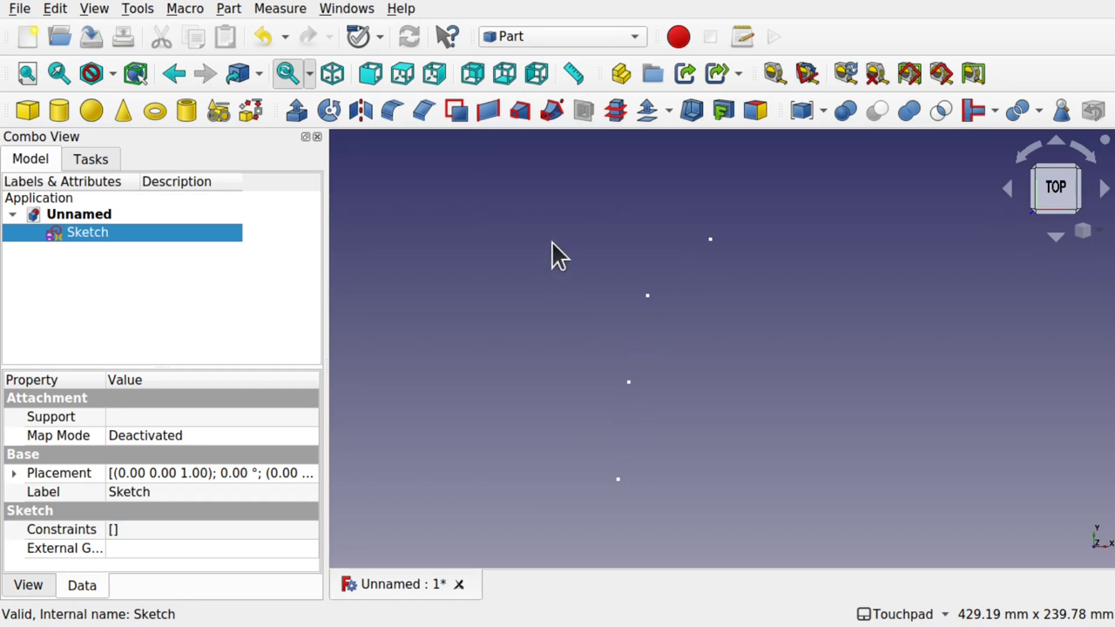
click(325, 111)
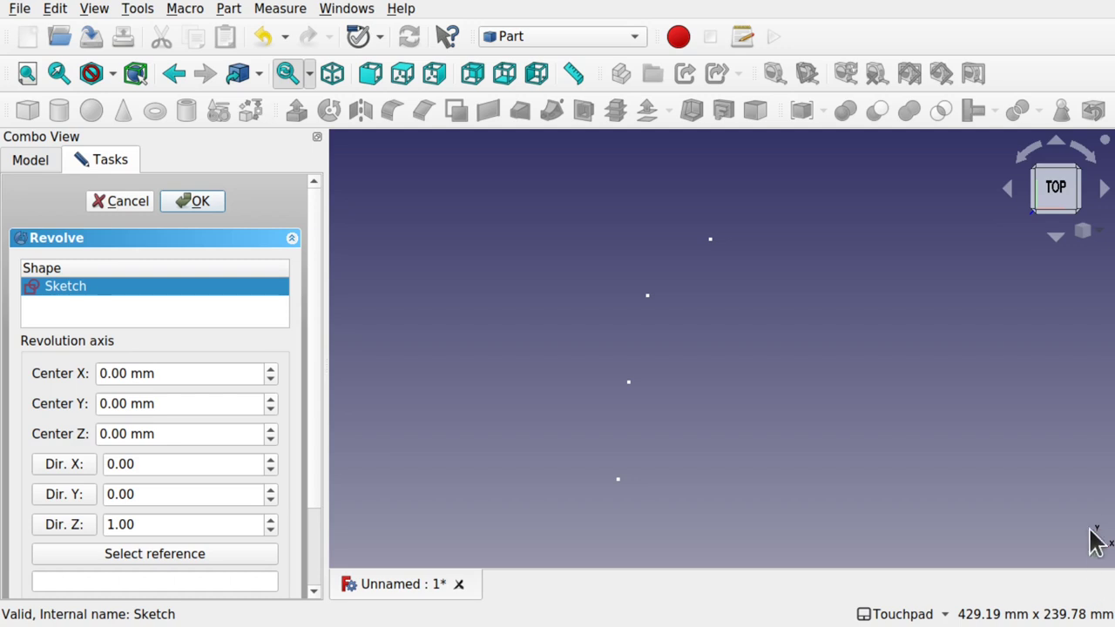
click(77, 495)
click(199, 206)
shift+drag(694, 449, 600, 372)
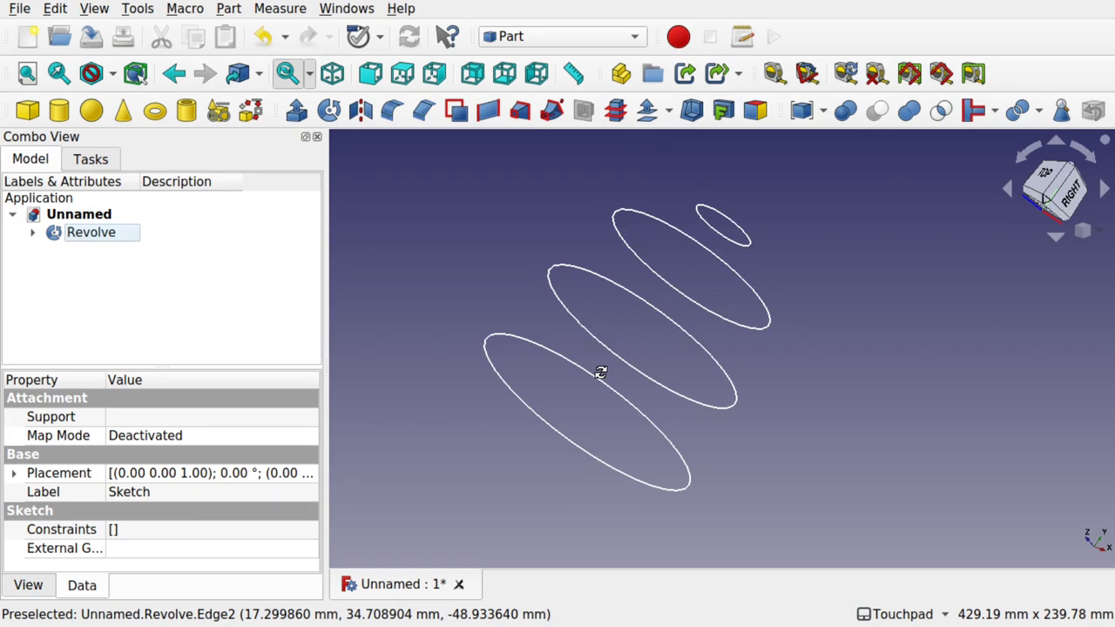
Explode the Revolve compound into separate circle objects
click(268, 257)
click(93, 232)
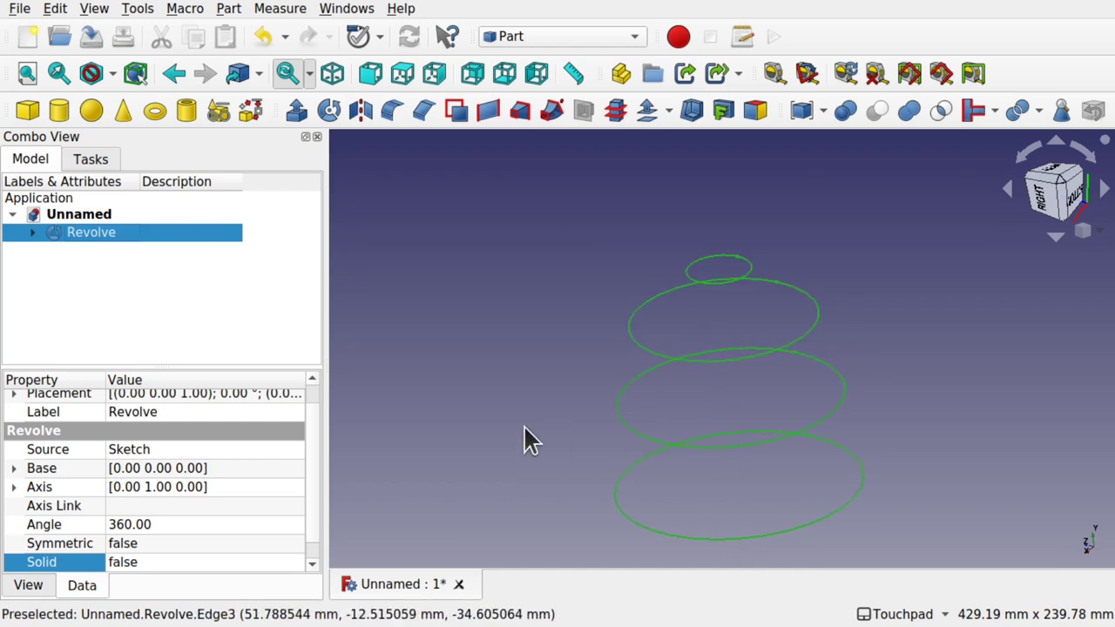
click(376, 233)
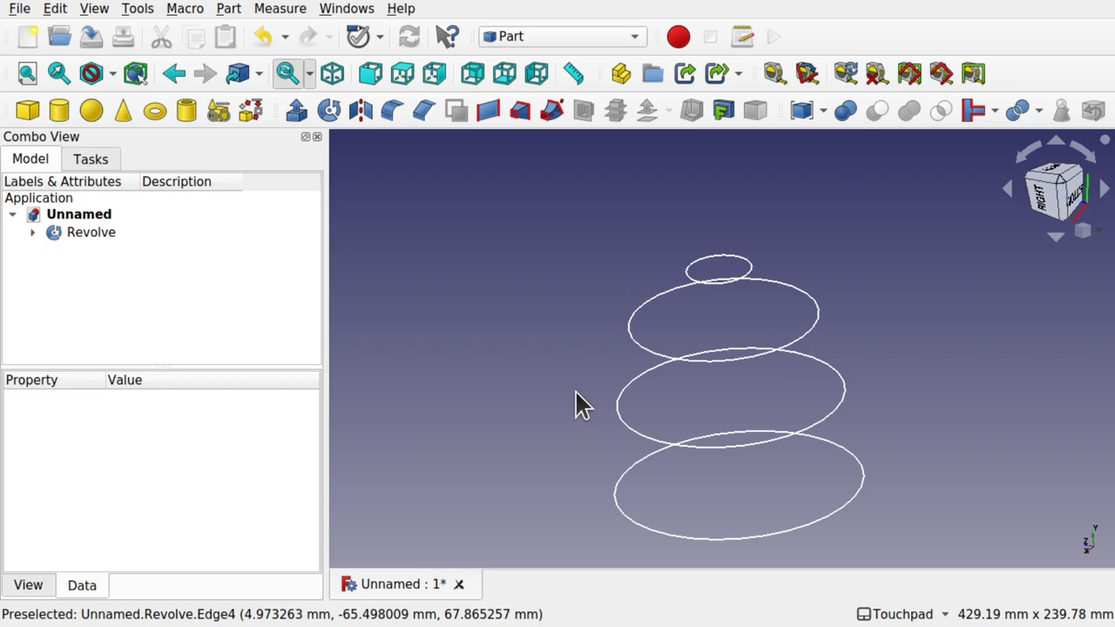
click(100, 232)
click(230, 10)
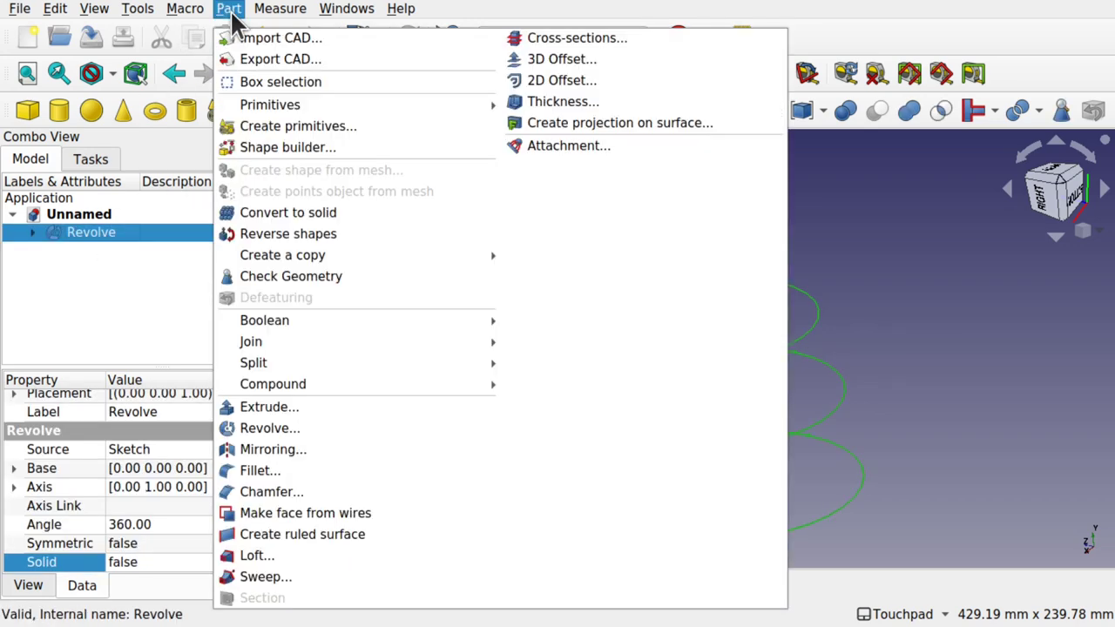
mouse_move(335, 387)
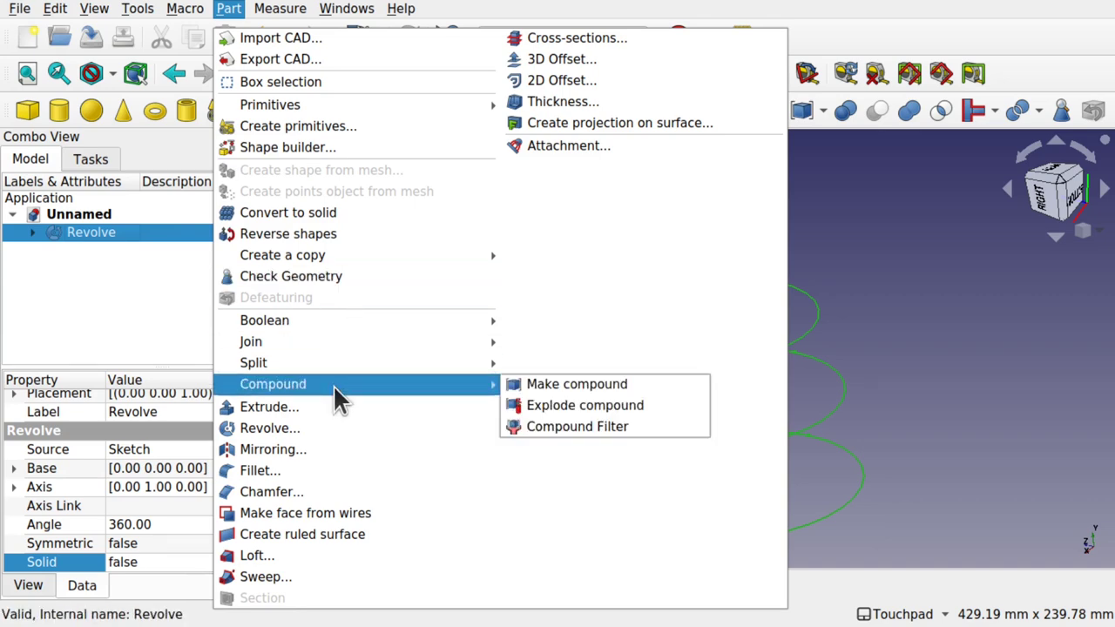
click(570, 405)
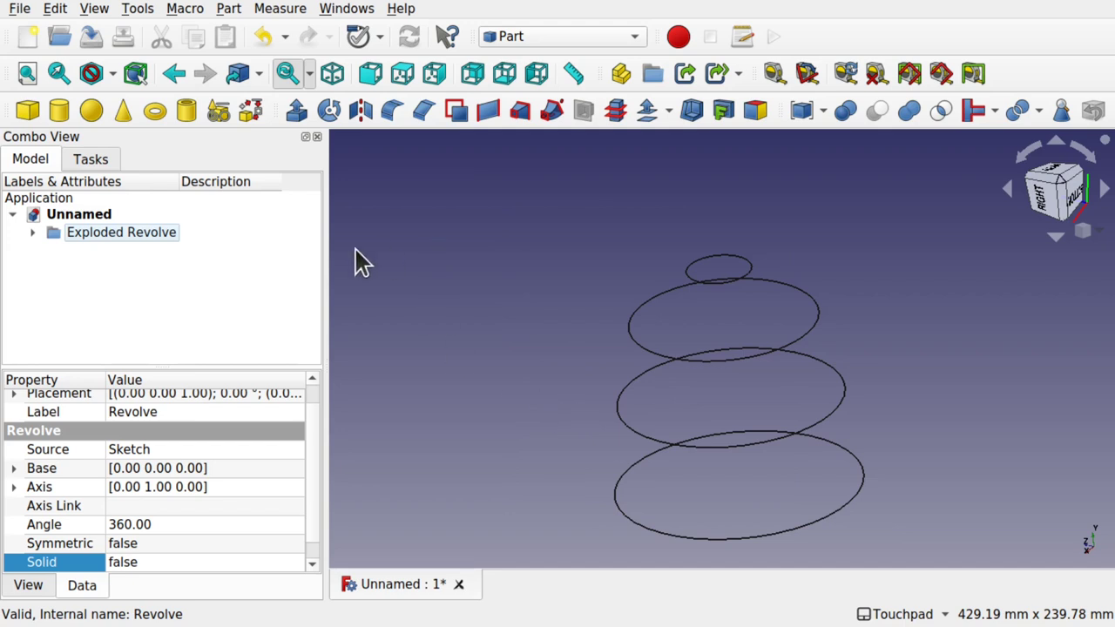
Expand the exploded group, examine each circle from Revolve.0 to Revolve.3, and inspect the source revolve nested under Revolve.0
click(40, 232)
click(114, 250)
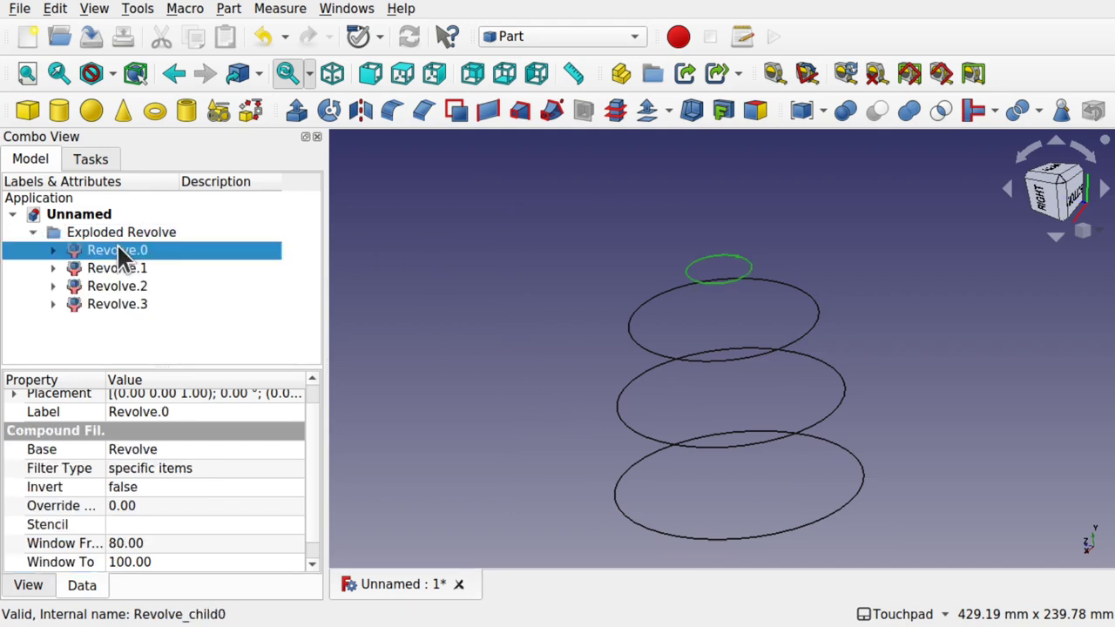
click(119, 269)
click(136, 287)
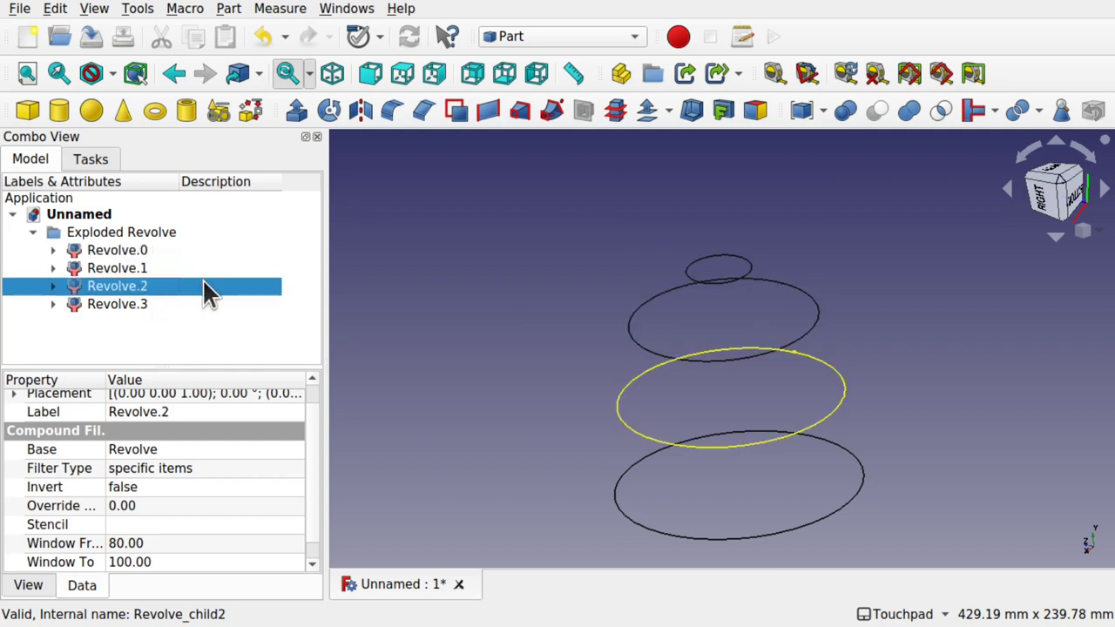
click(144, 306)
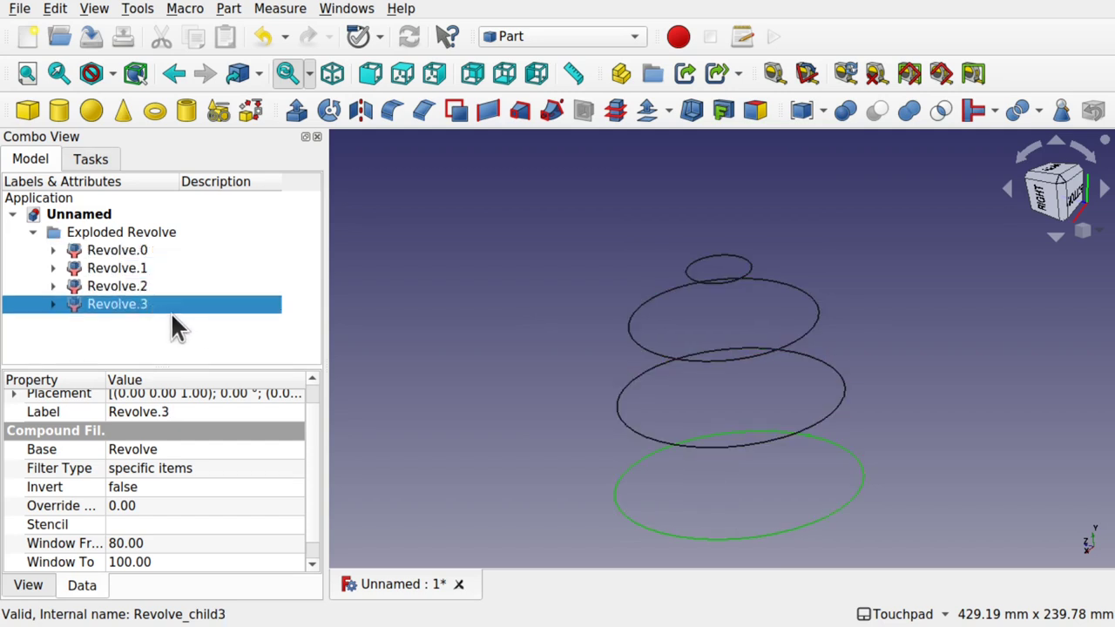
click(112, 321)
click(54, 251)
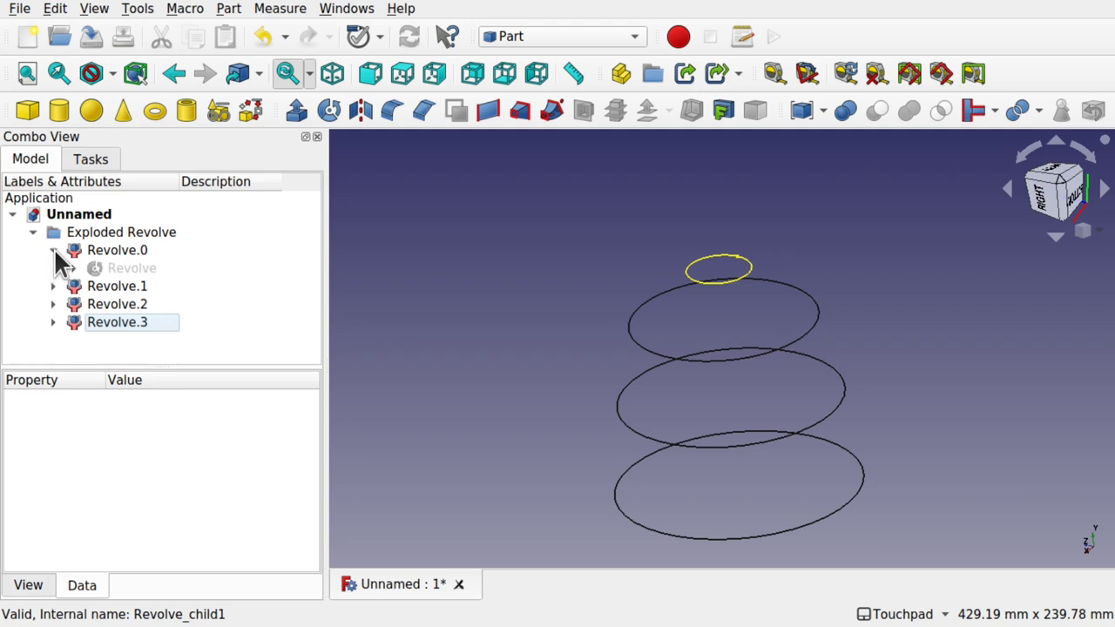
click(144, 269)
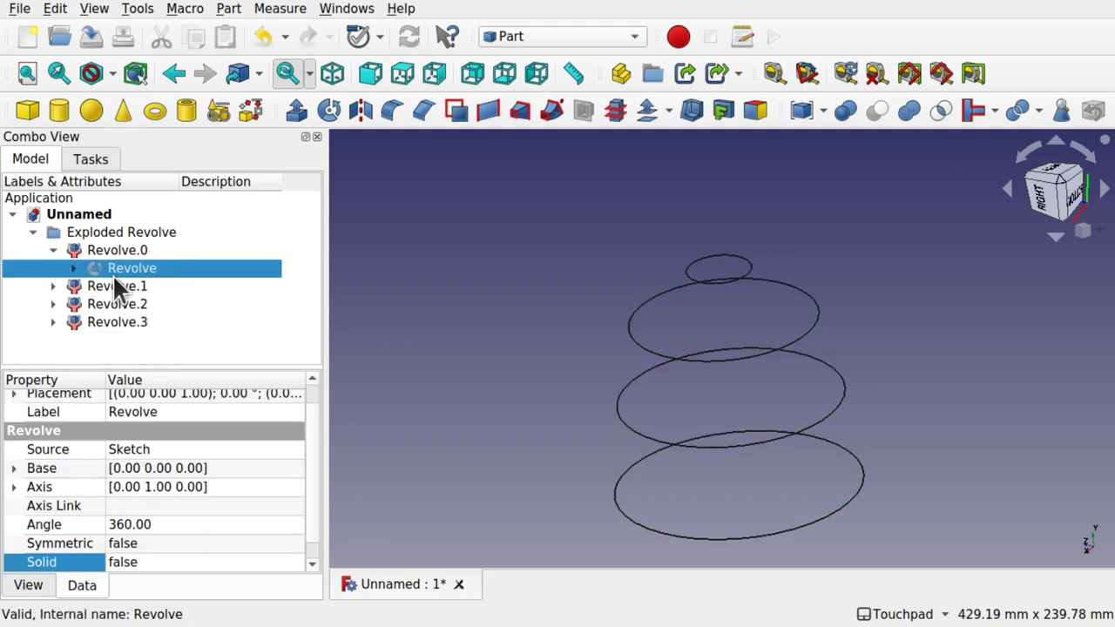
click(53, 250)
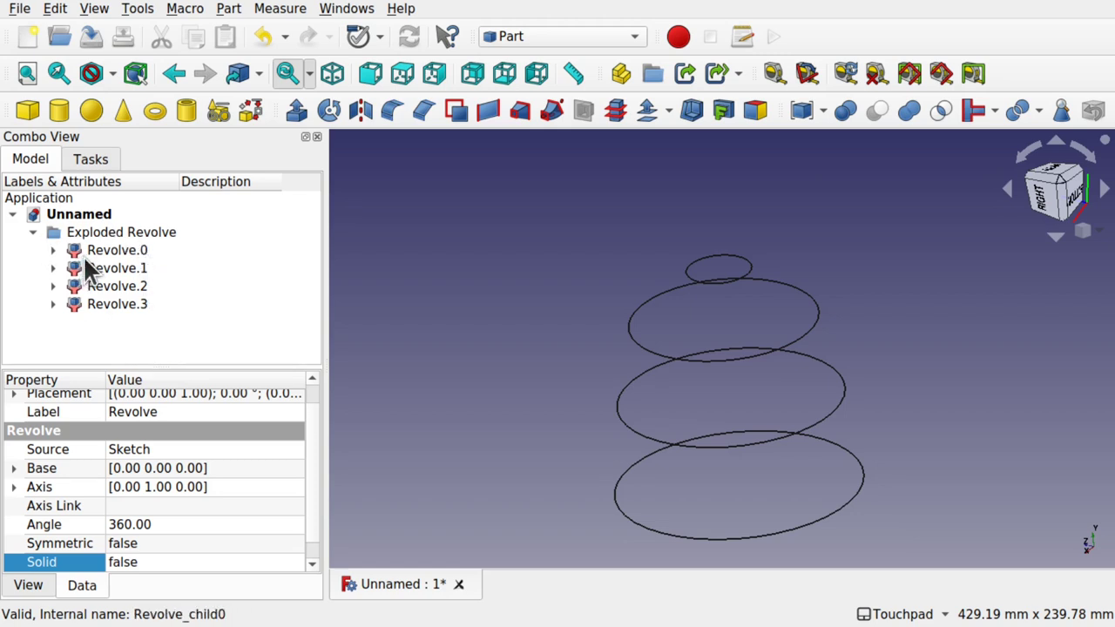
click(52, 250)
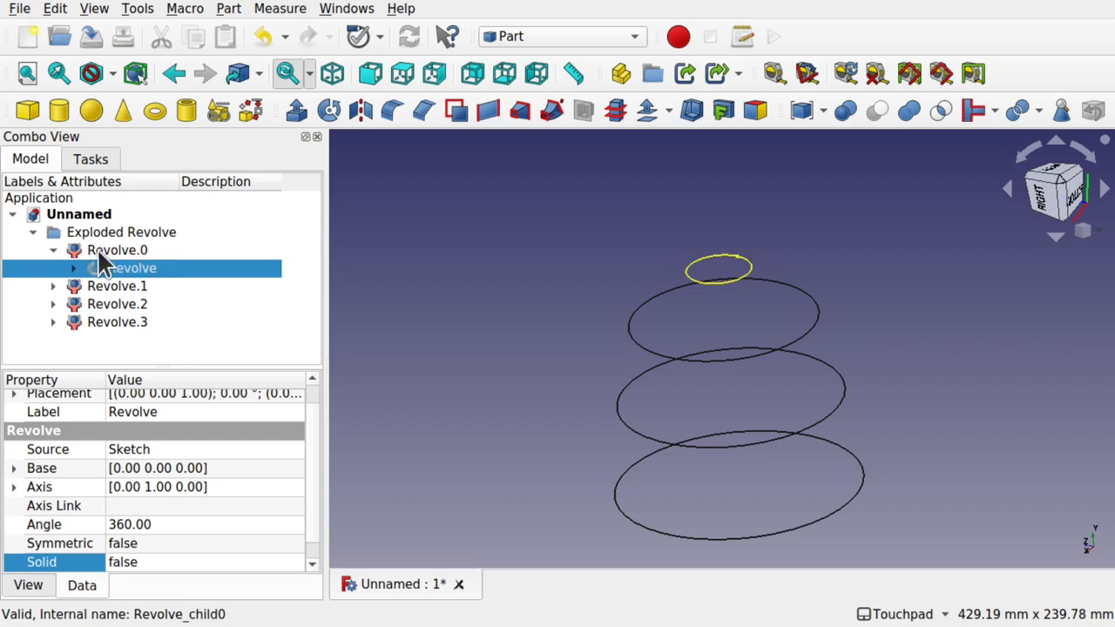
Inspect the source Revolve nested under Revolve.1 and Revolve.2, toggling its visibility on and off, and collapse all circle branches
click(54, 286)
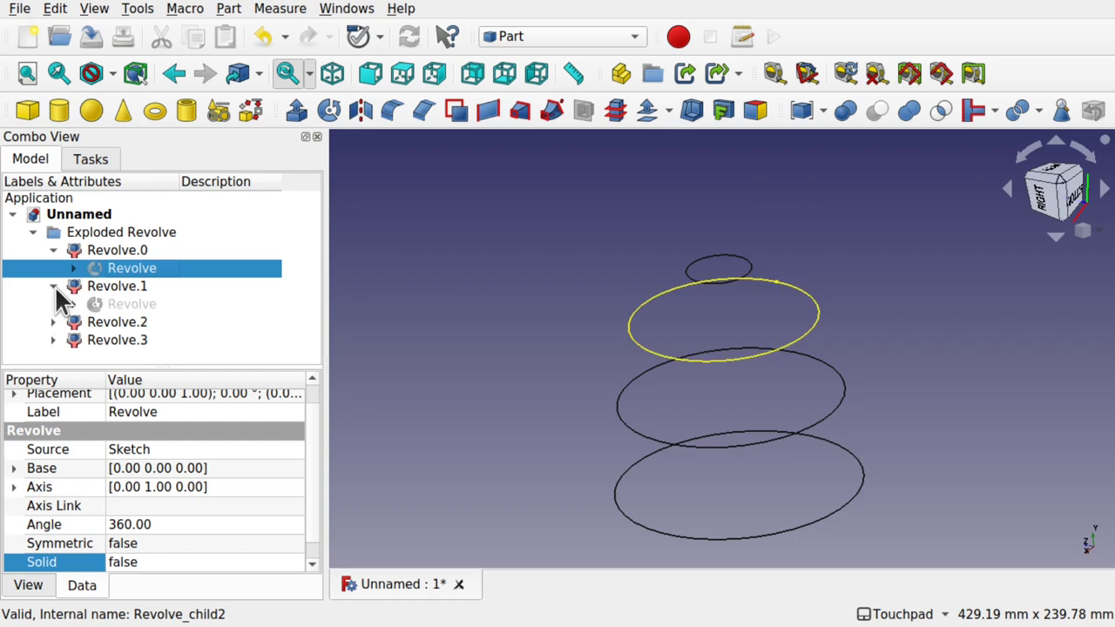
click(52, 322)
click(141, 306)
key(space)
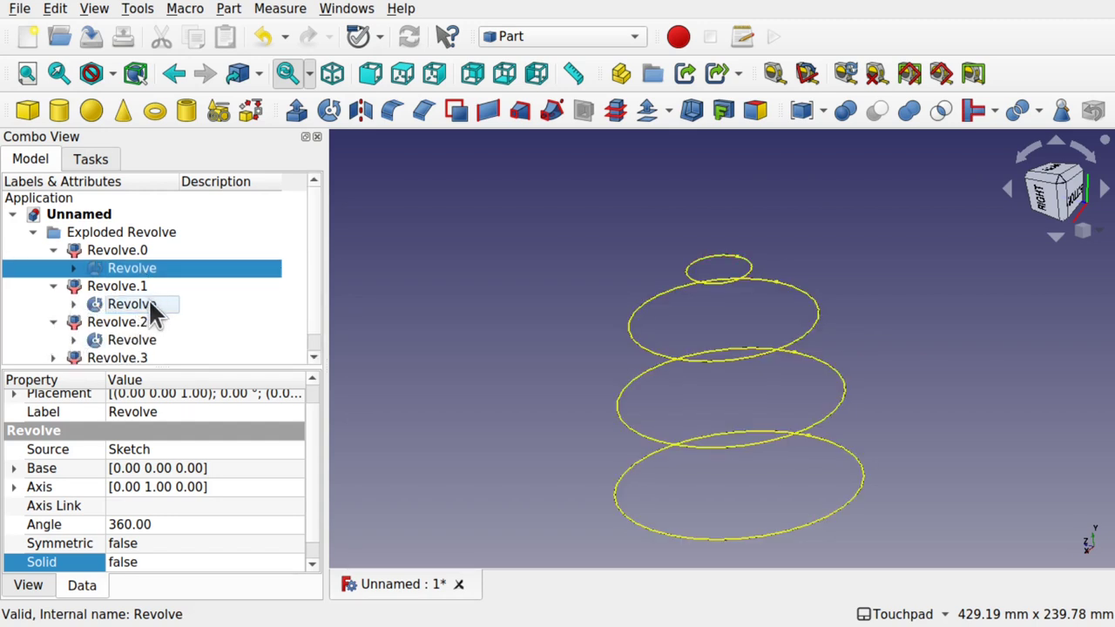
click(147, 305)
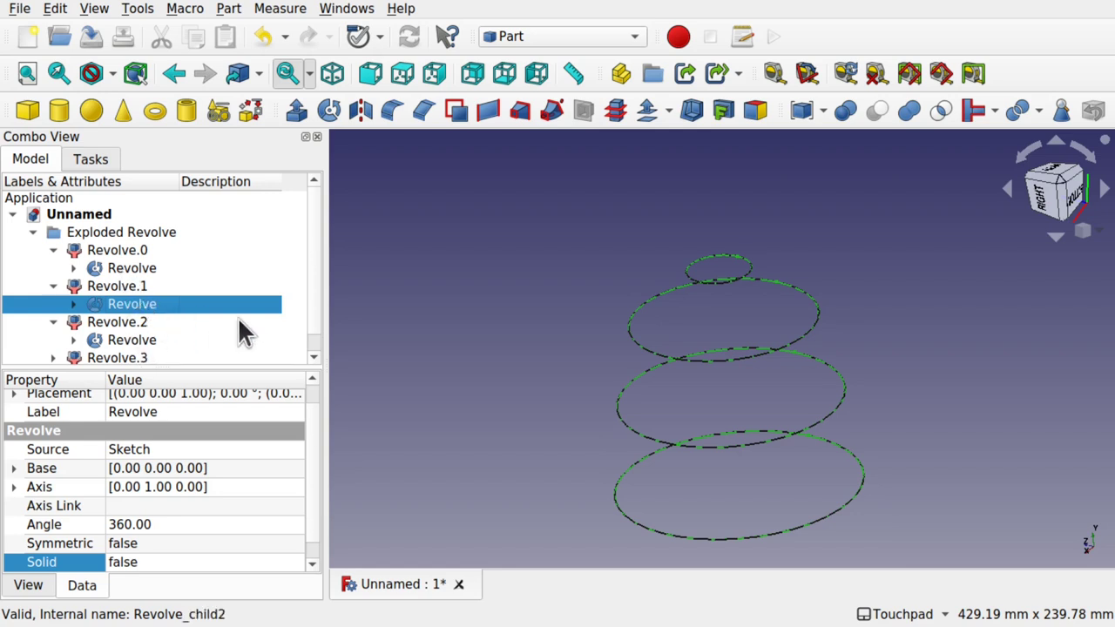
key(space)
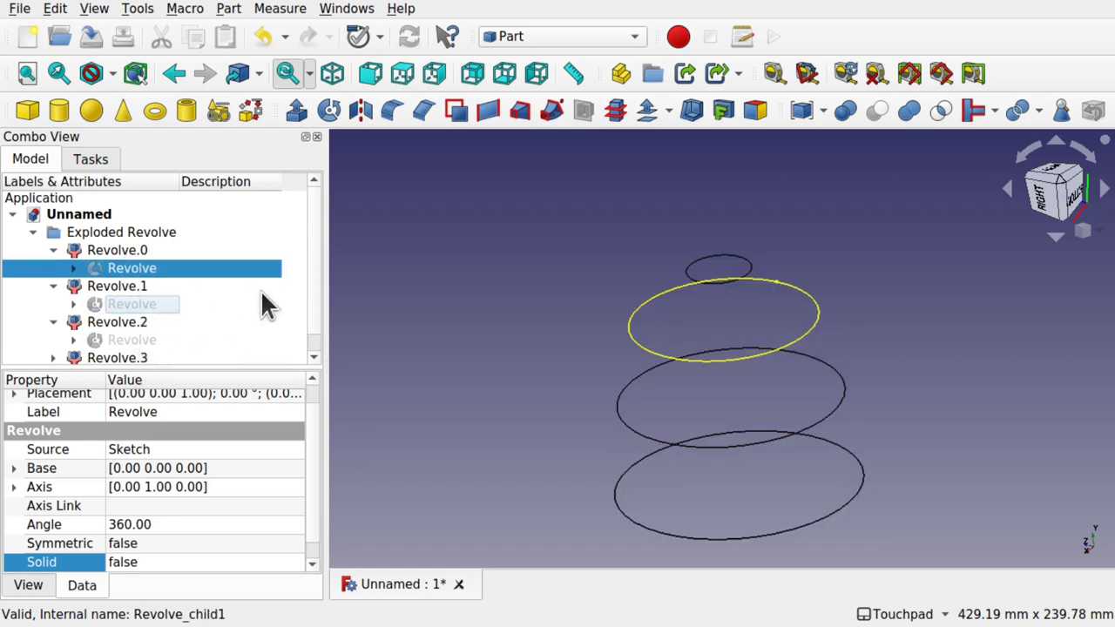
click(52, 249)
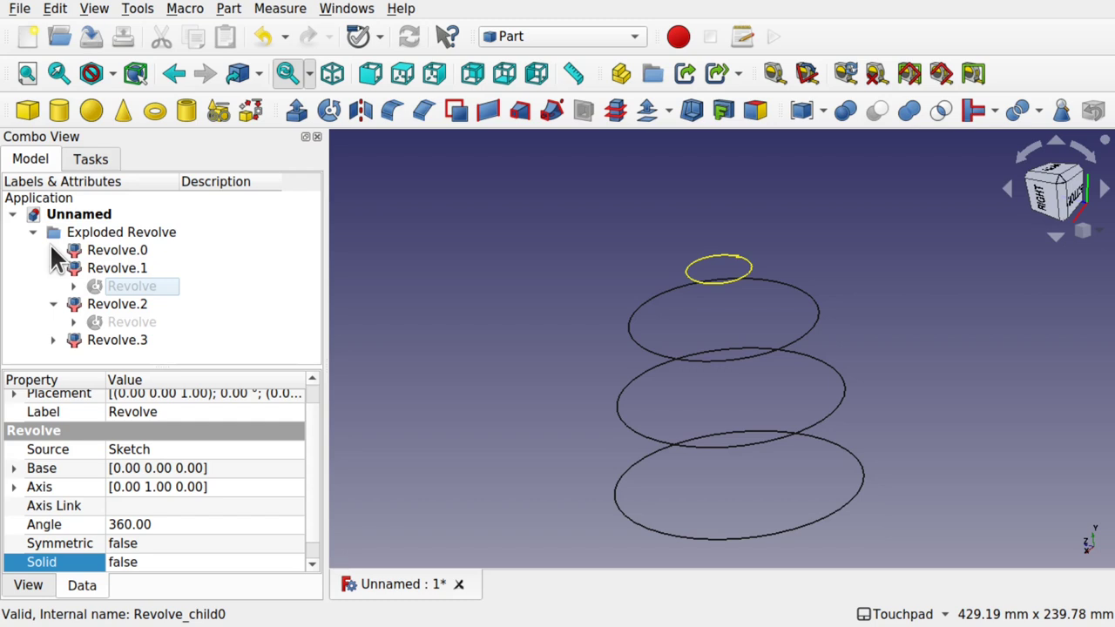
click(52, 266)
click(53, 286)
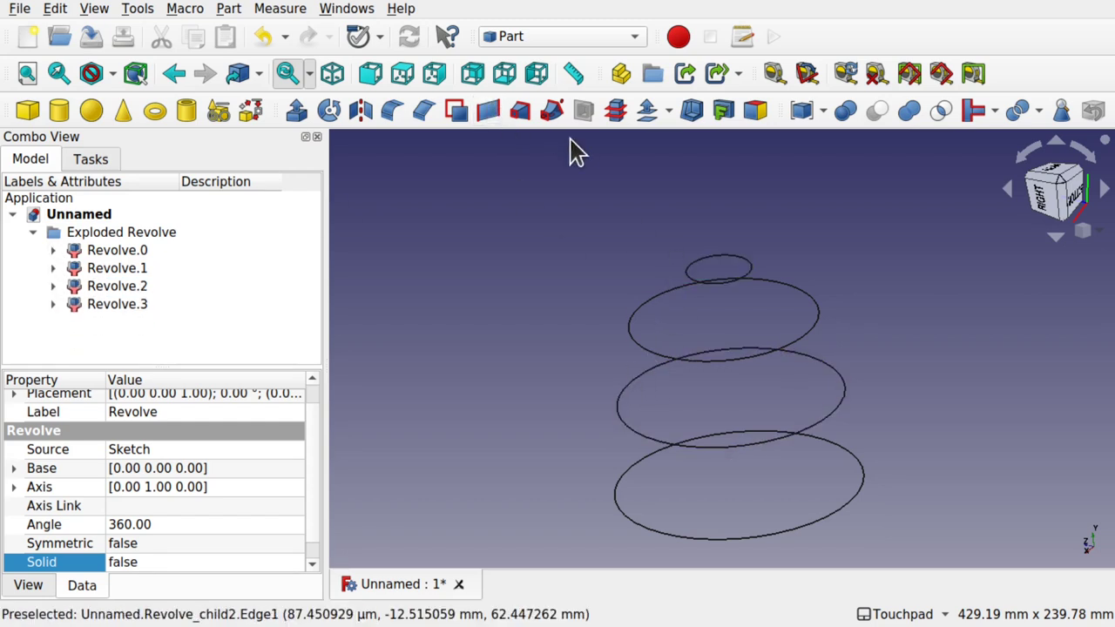
Loft a solid through the circles Revolve.0, Revolve.1, Revolve.2 and Revolve.3 in that order
click(524, 122)
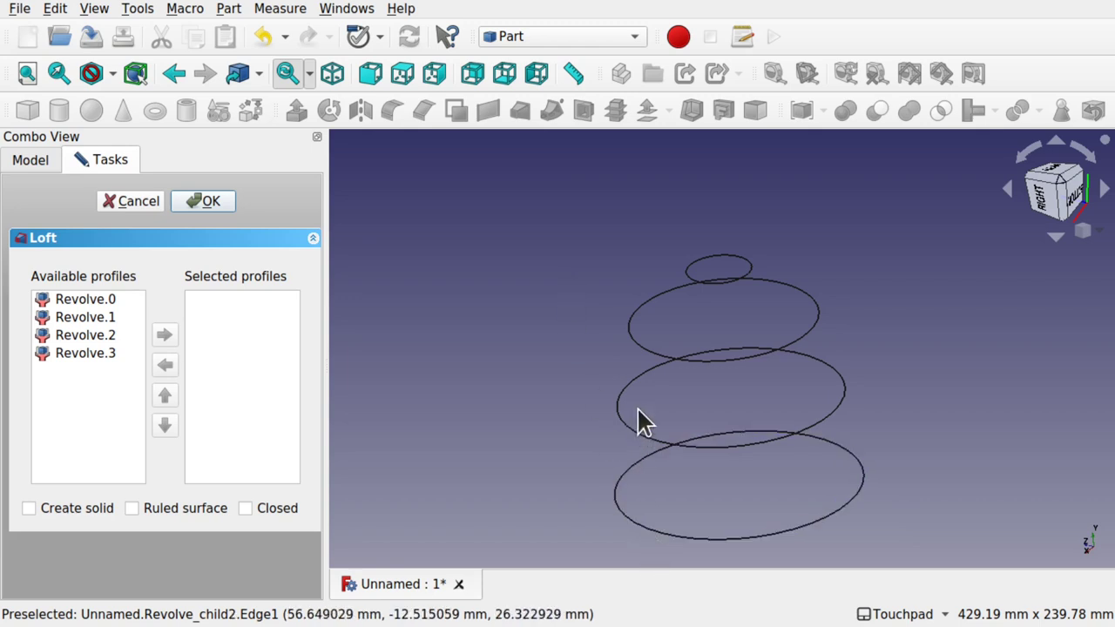
click(87, 300)
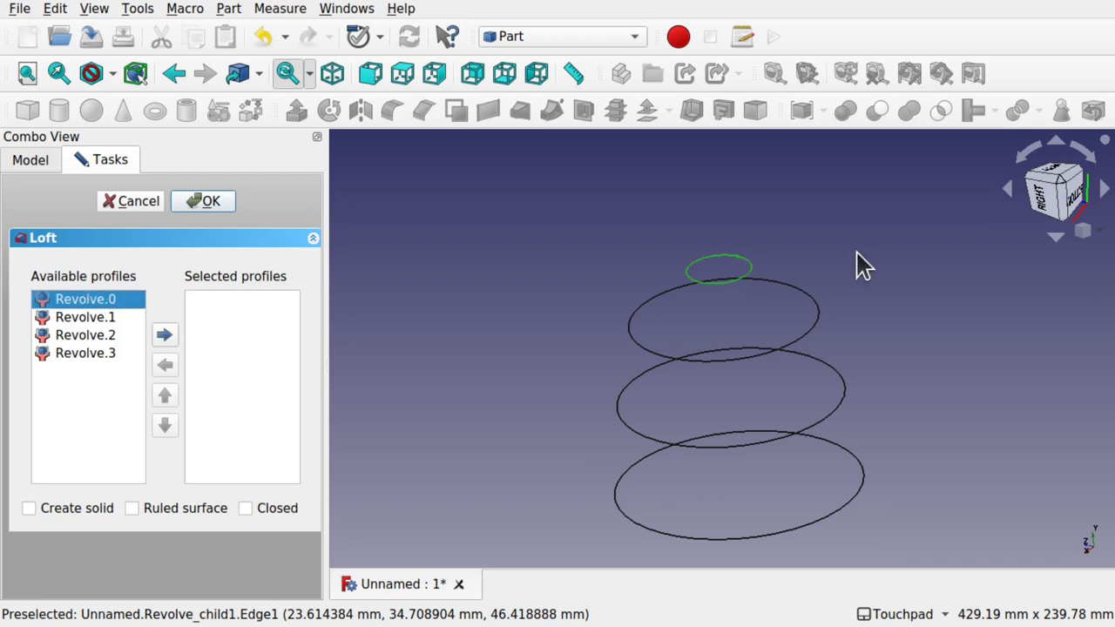
double_click(99, 303)
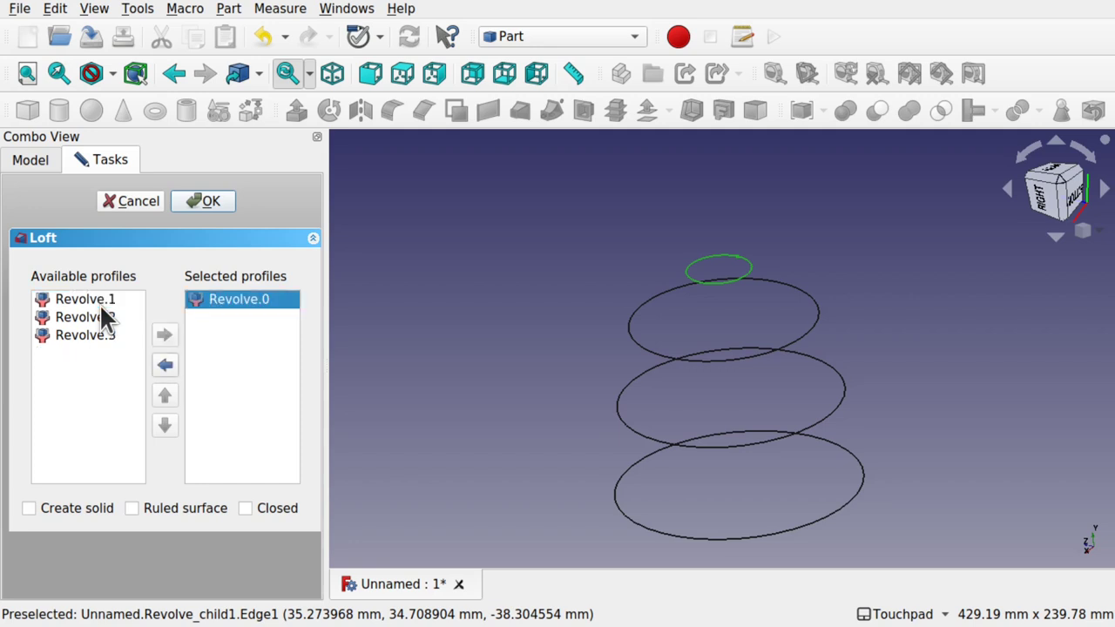
click(89, 299)
double_click(89, 299)
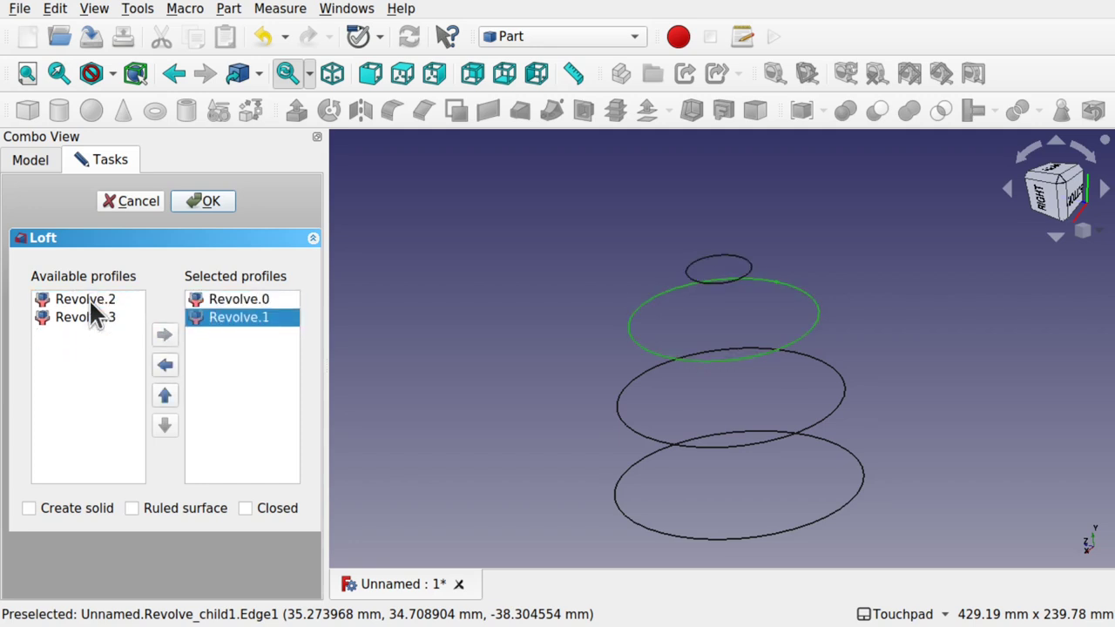
click(96, 301)
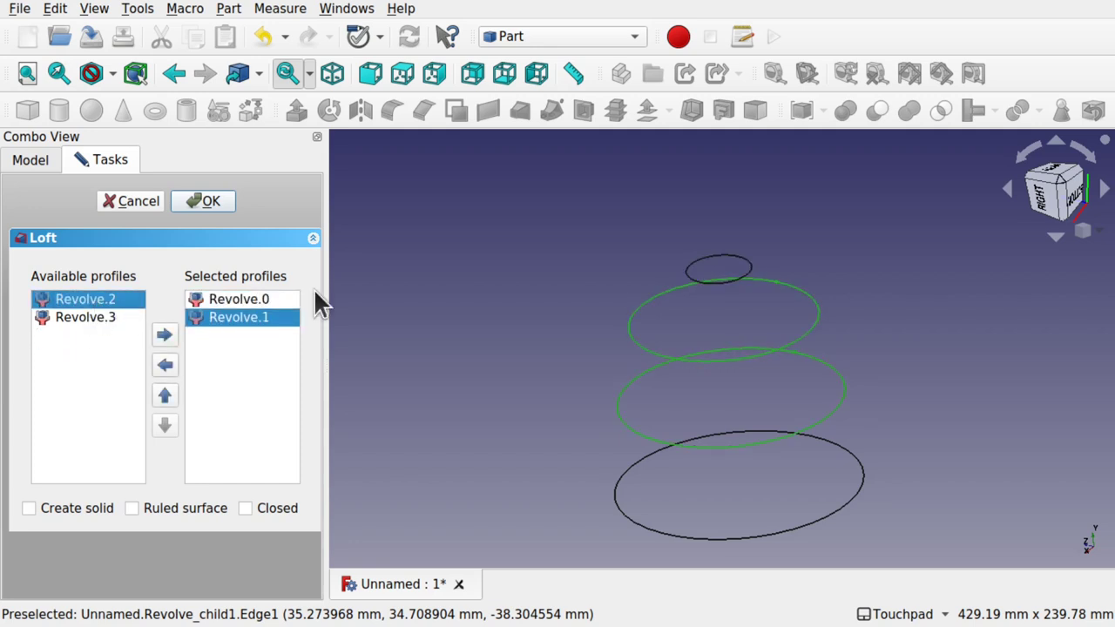
double_click(98, 304)
double_click(99, 304)
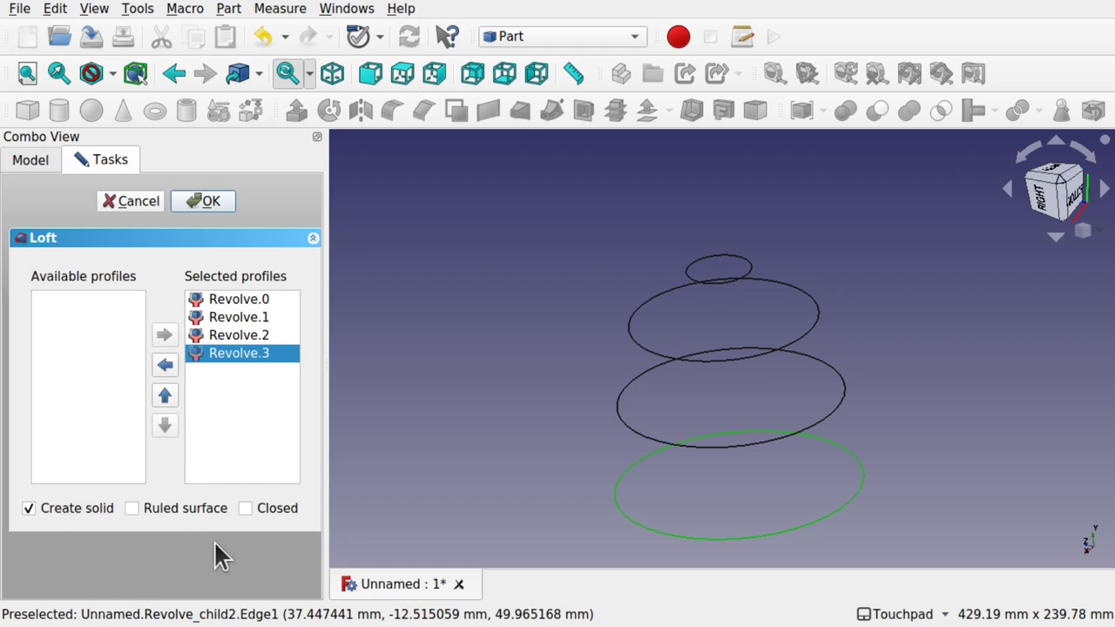
click(209, 204)
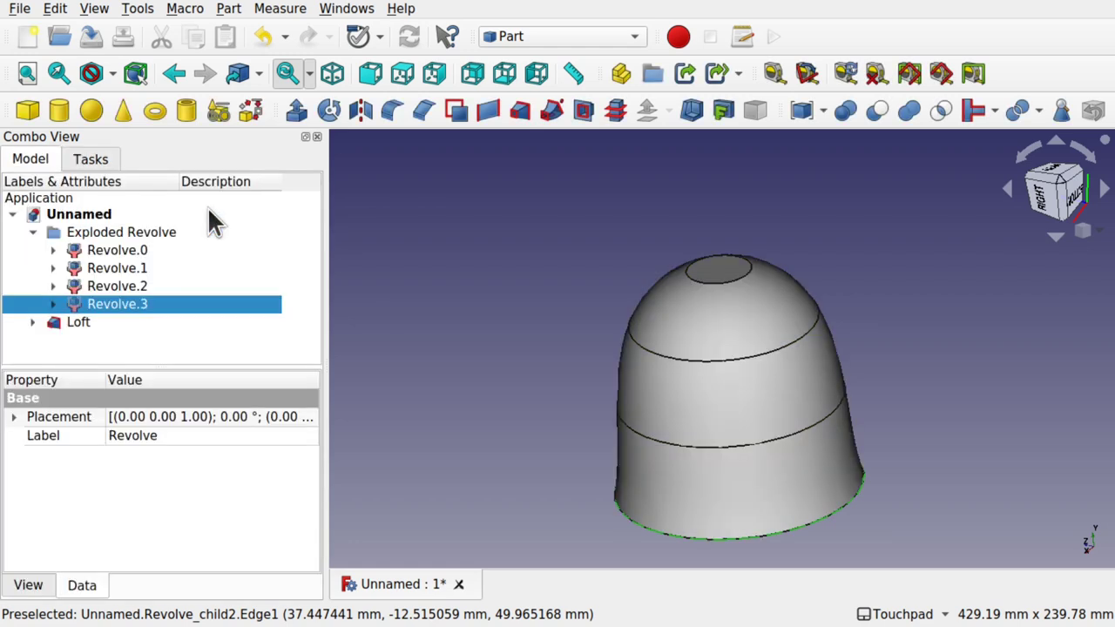
View the lofted solid from the side and delete the Loft object
alt+drag(758, 340, 772, 304)
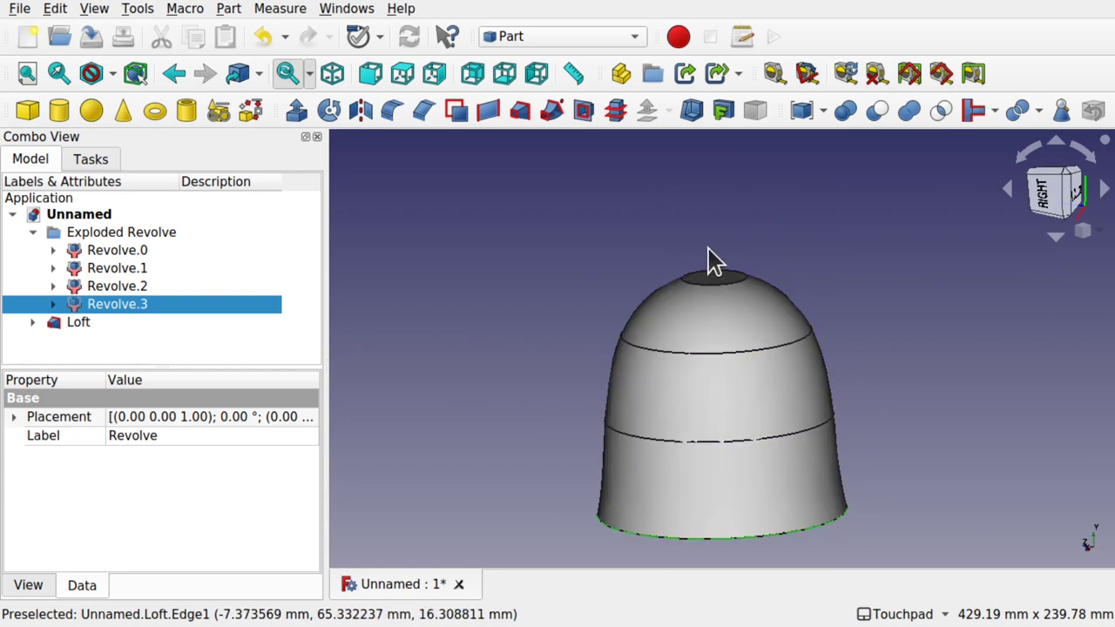
click(78, 324)
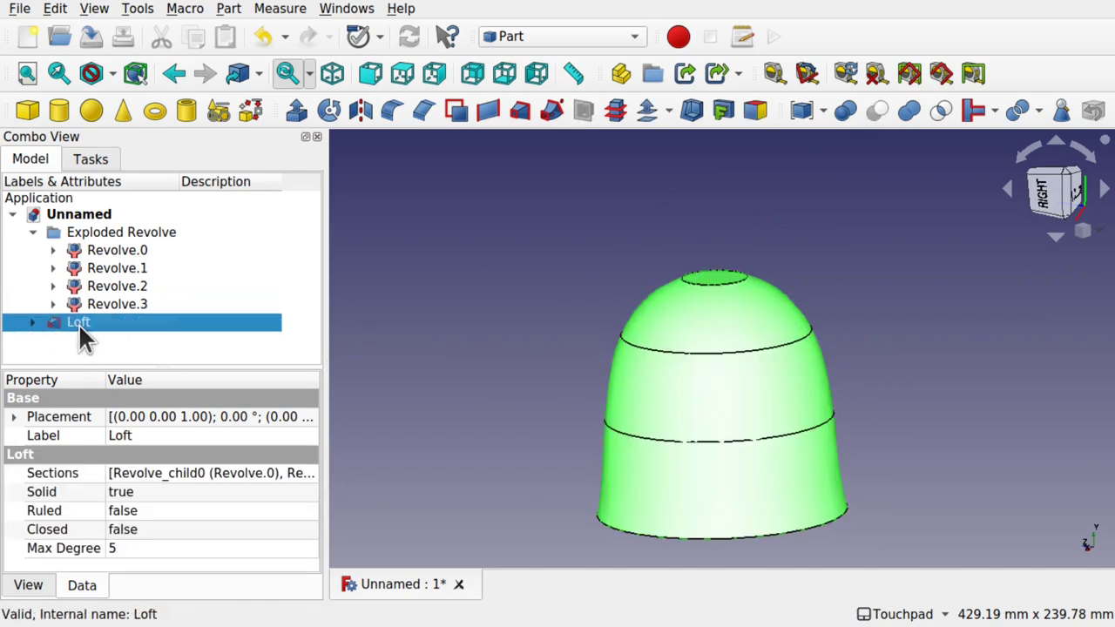
key(Delete)
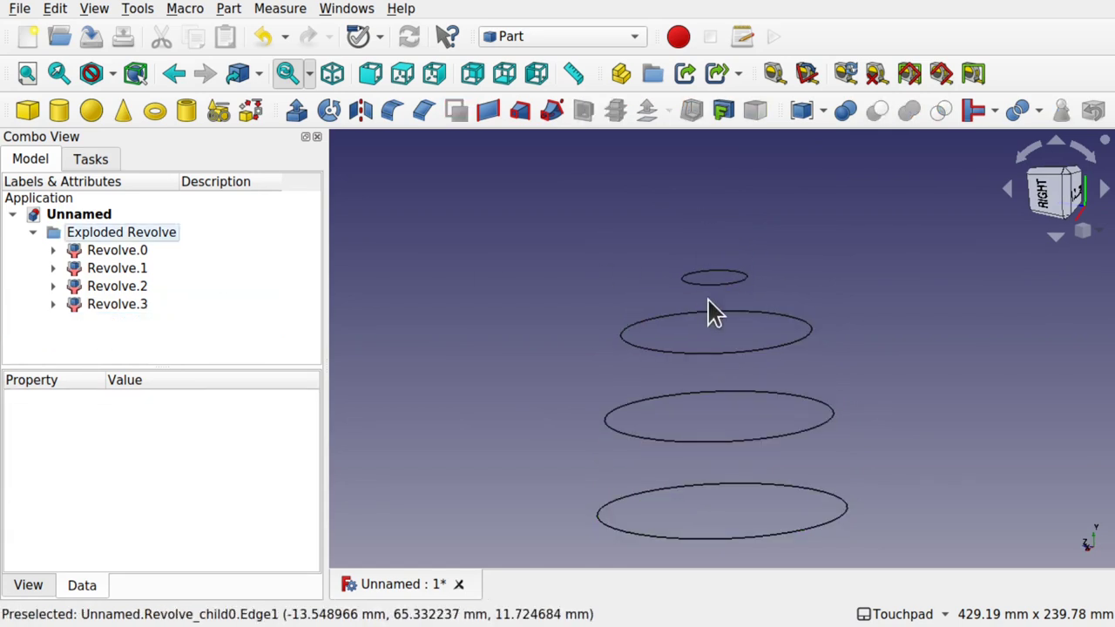
Delete the Exploded Revolve group together with its contents and show the remaining Revolve object
click(119, 250)
shift+click(120, 306)
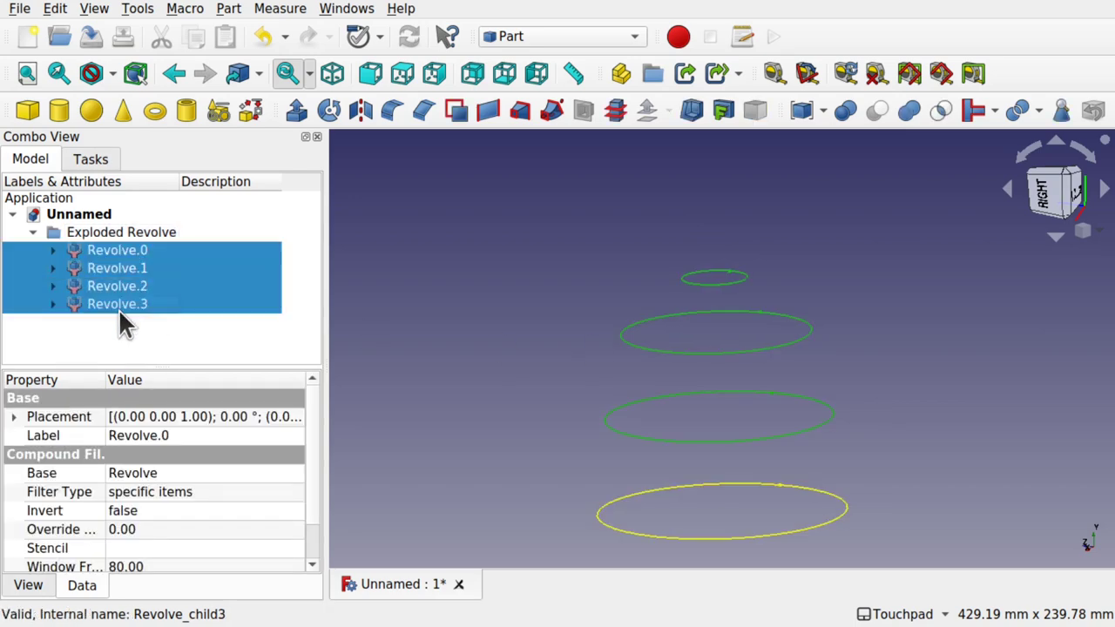
click(120, 230)
key(Delete)
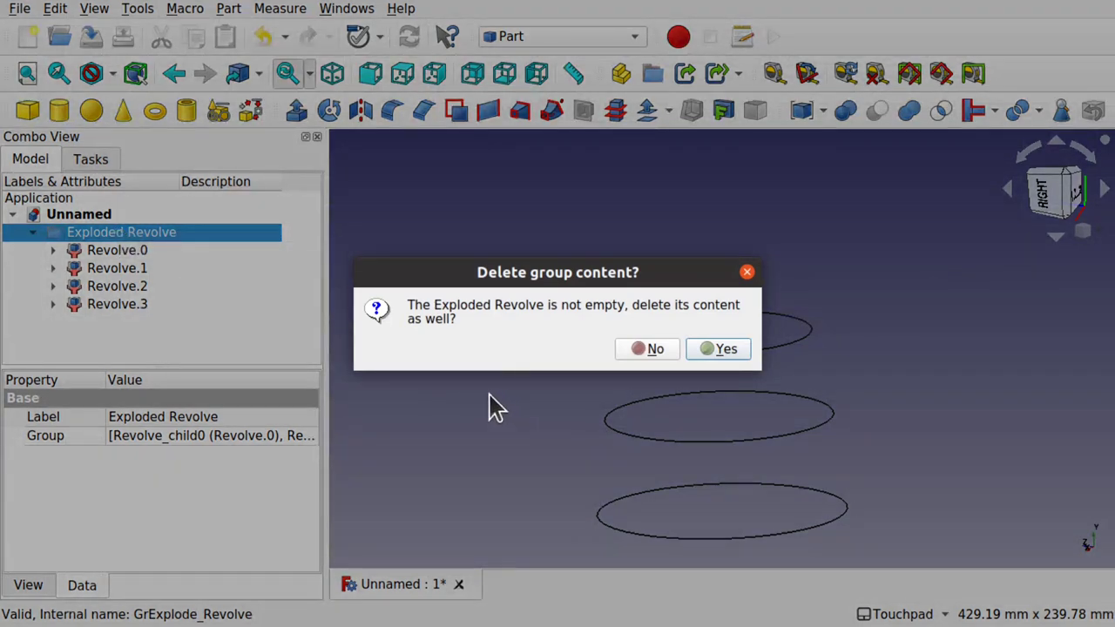
click(722, 352)
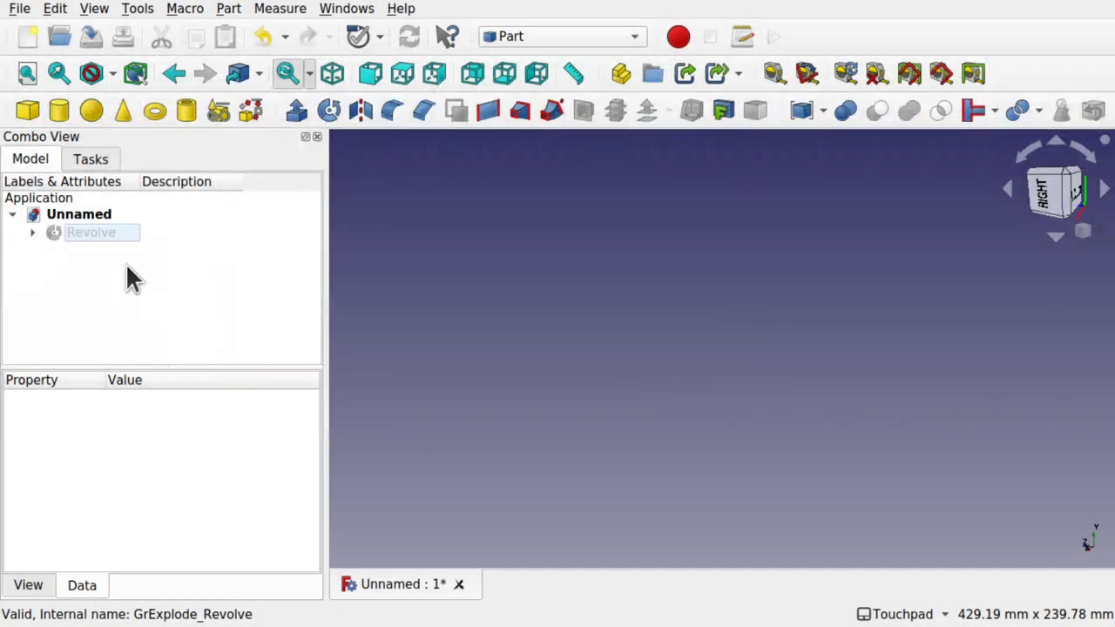
click(71, 232)
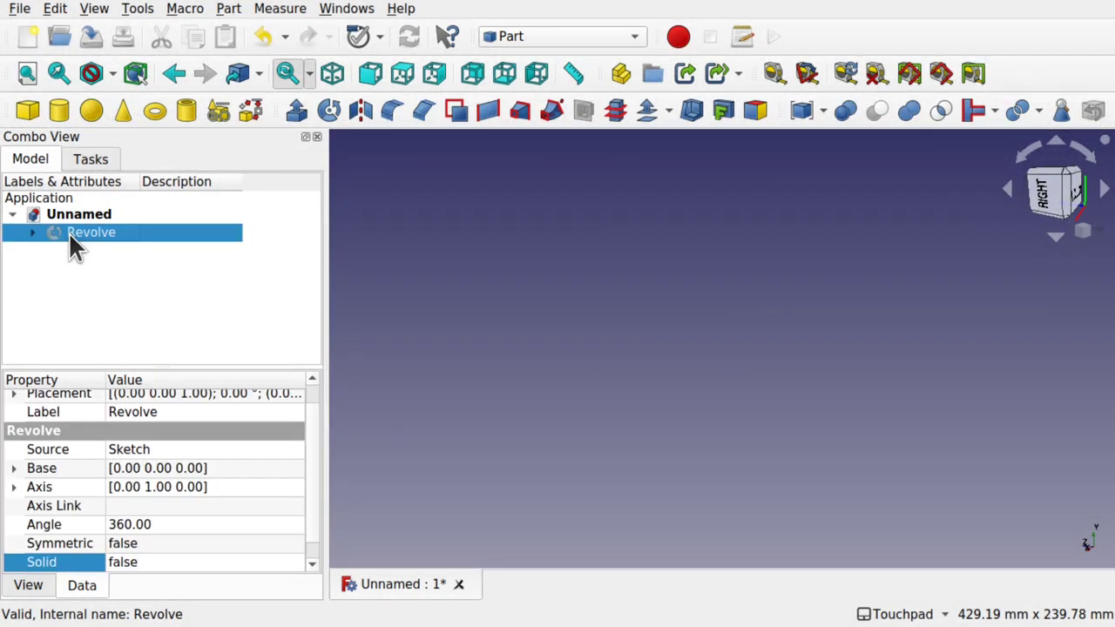
drag(705, 319, 749, 328)
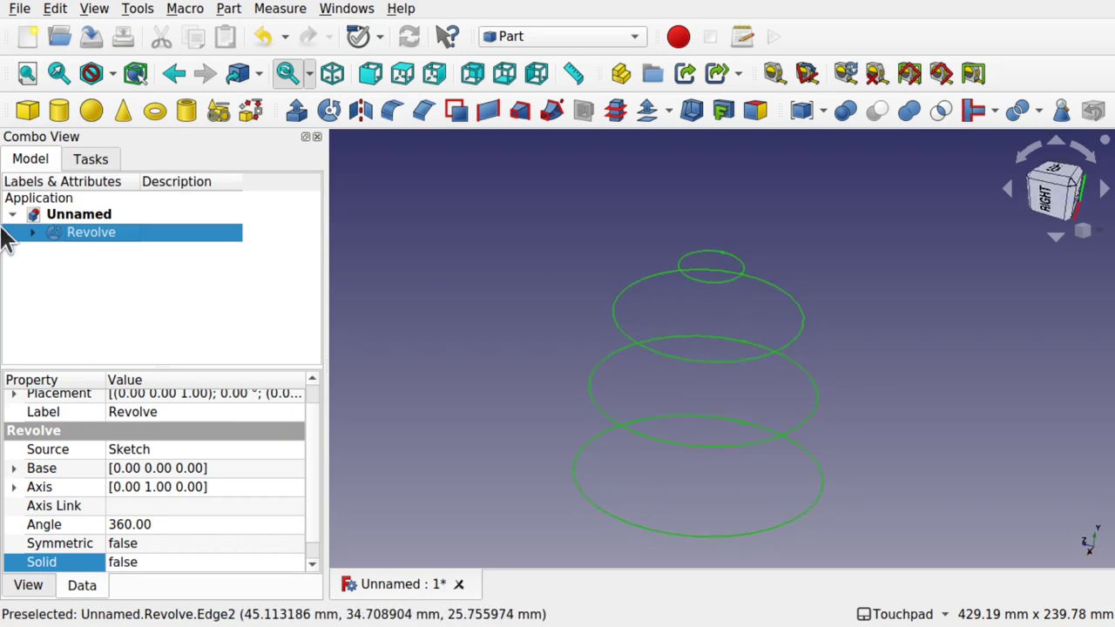
Add a point on the vertical axis about 82 mm above the origin in the Revolve's source sketch and close the sketch
click(29, 231)
double_click(90, 248)
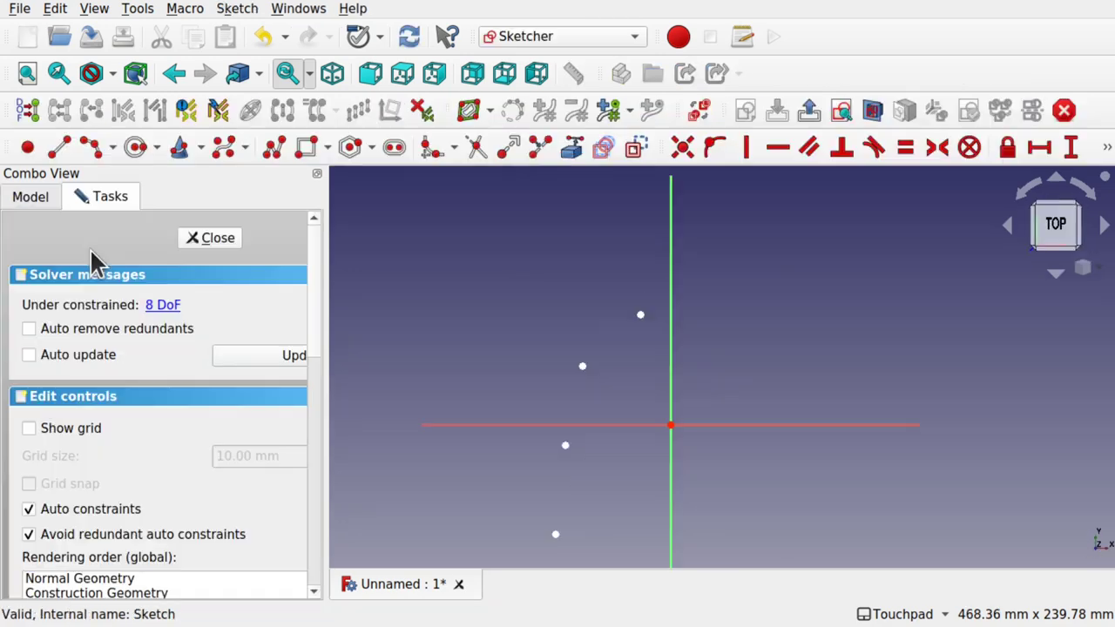
click(29, 148)
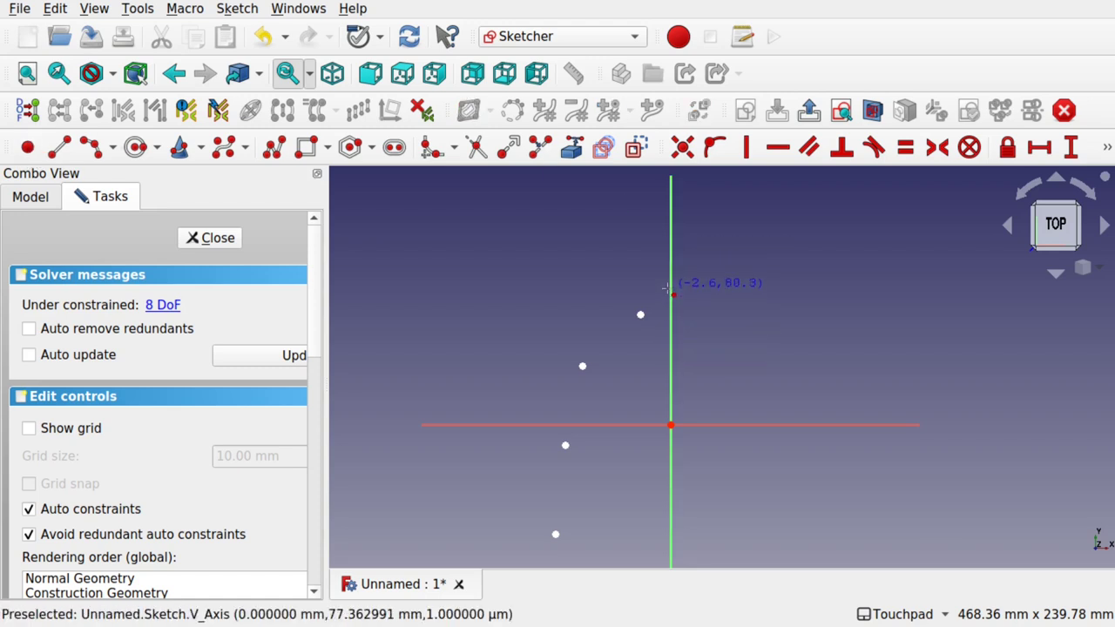
click(671, 286)
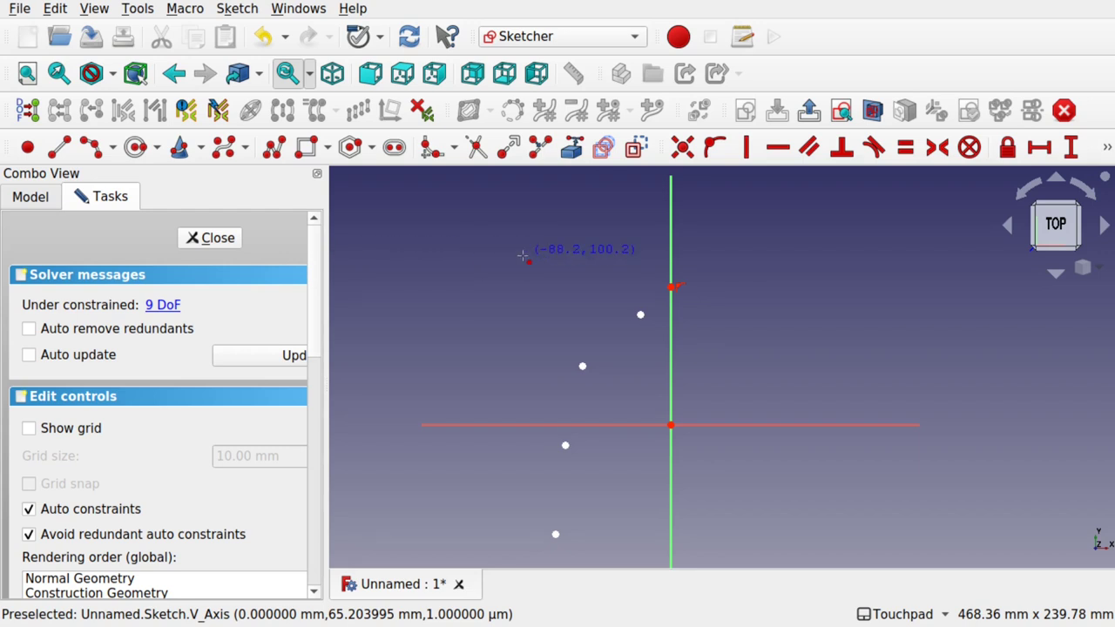
right_click(668, 299)
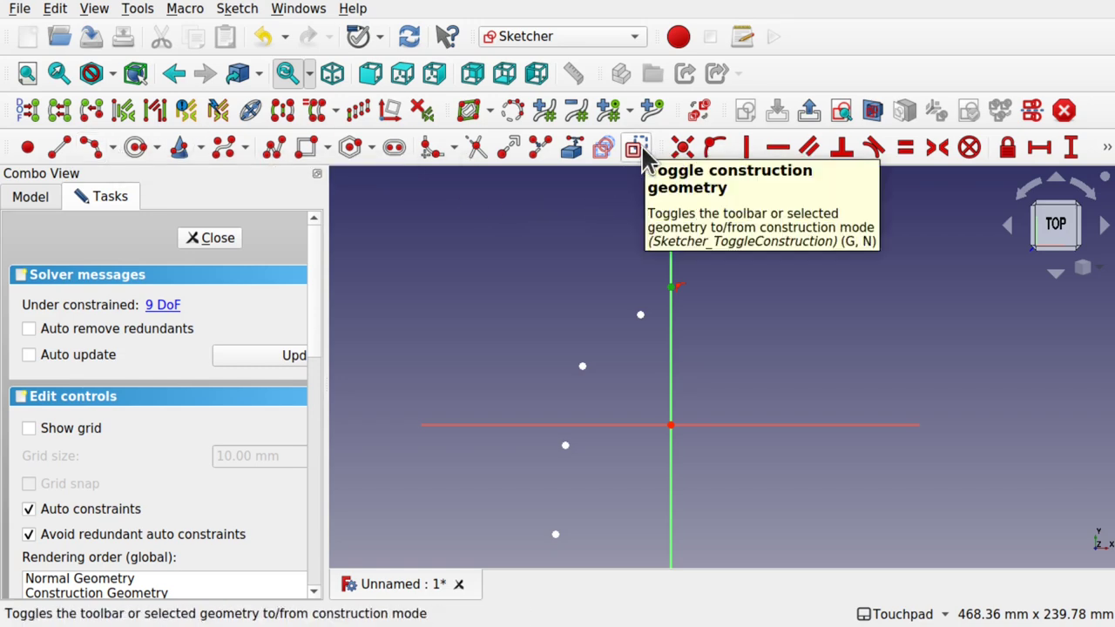
click(215, 239)
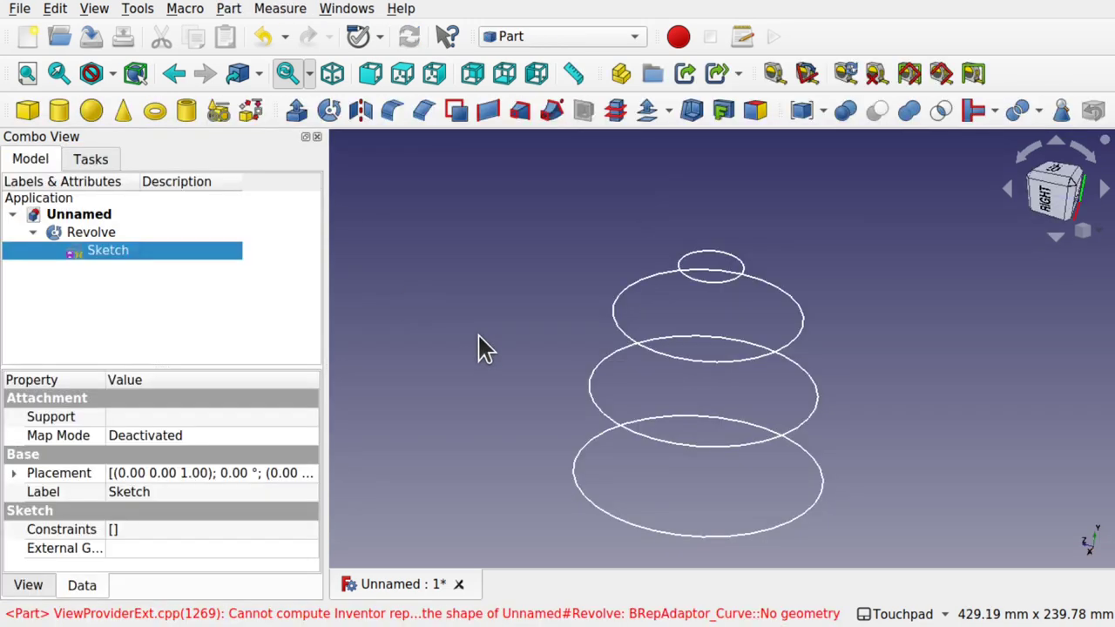
Delete the Revolve object and revolve the point sketch 360° around the Y direction again without creating a solid
click(117, 278)
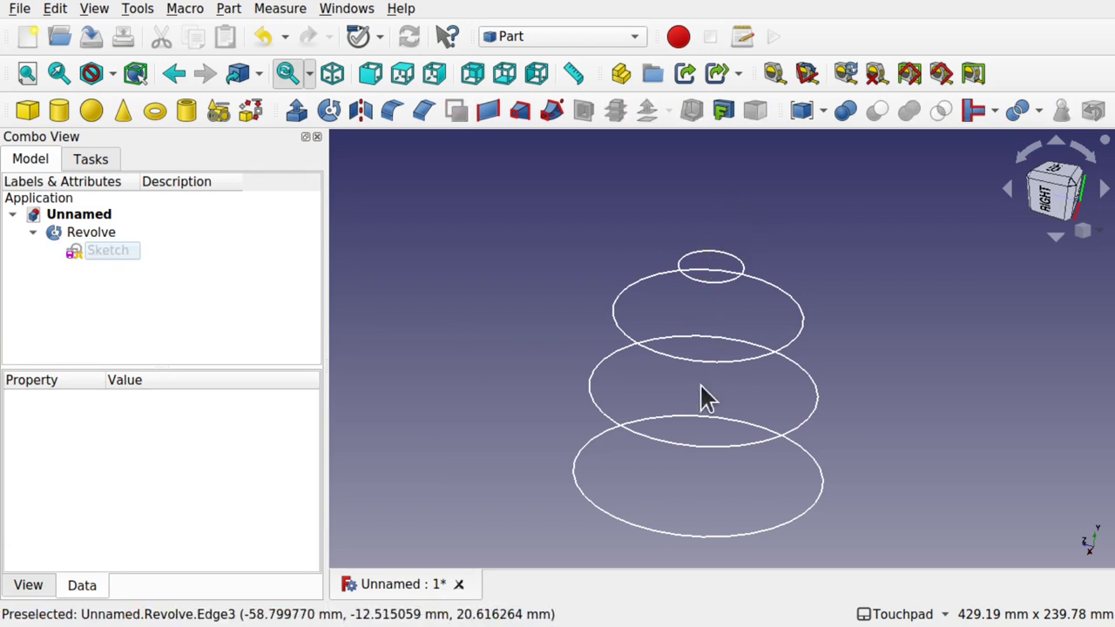
click(95, 235)
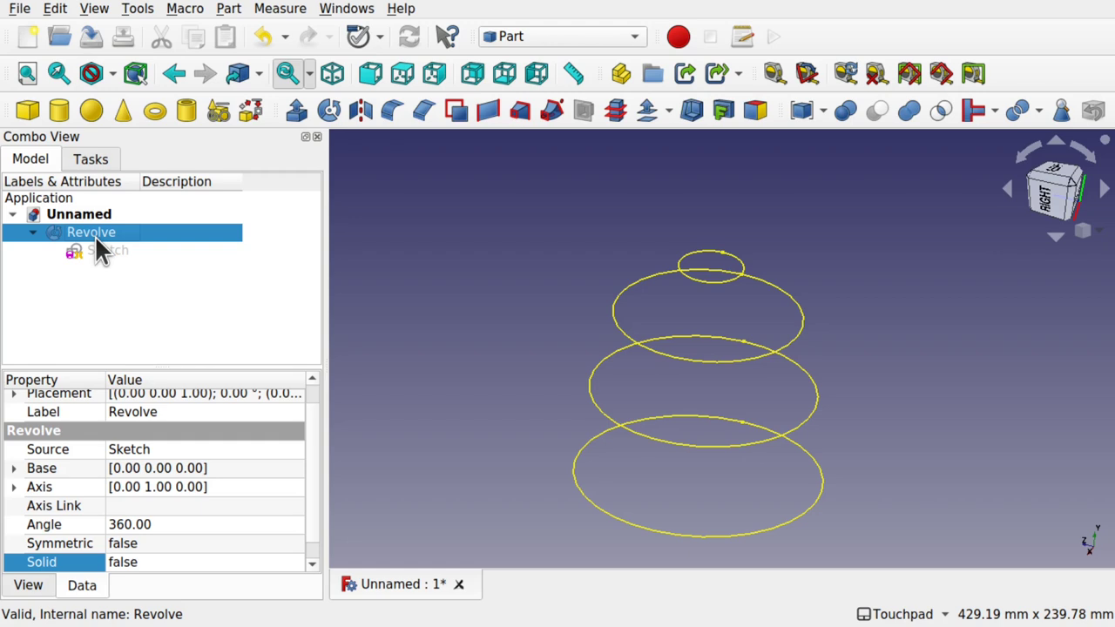
key(Delete)
click(132, 233)
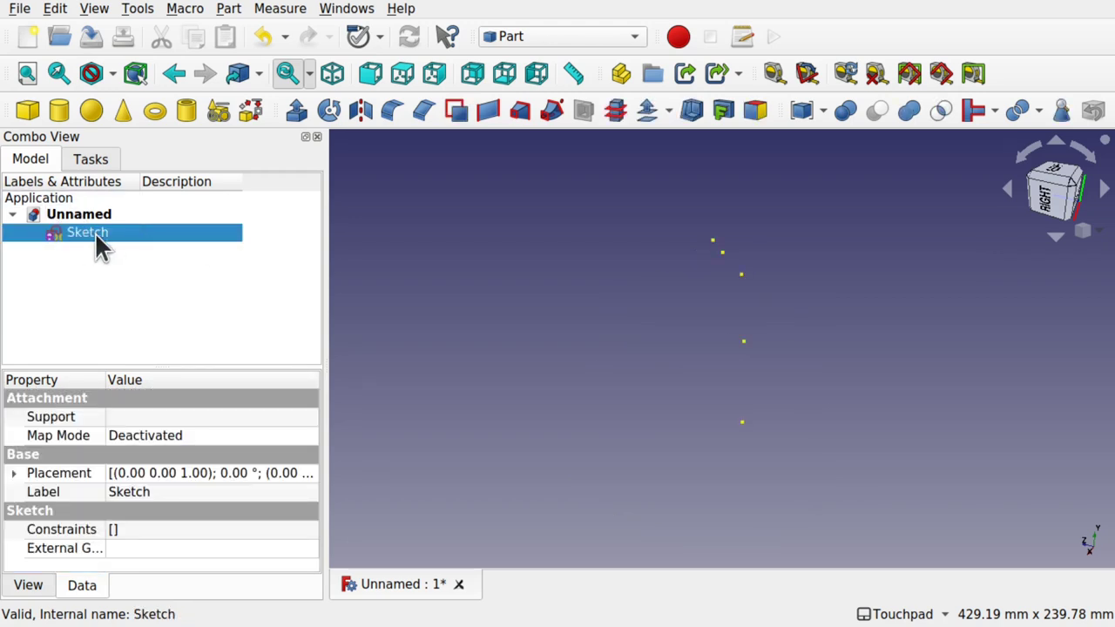
click(329, 115)
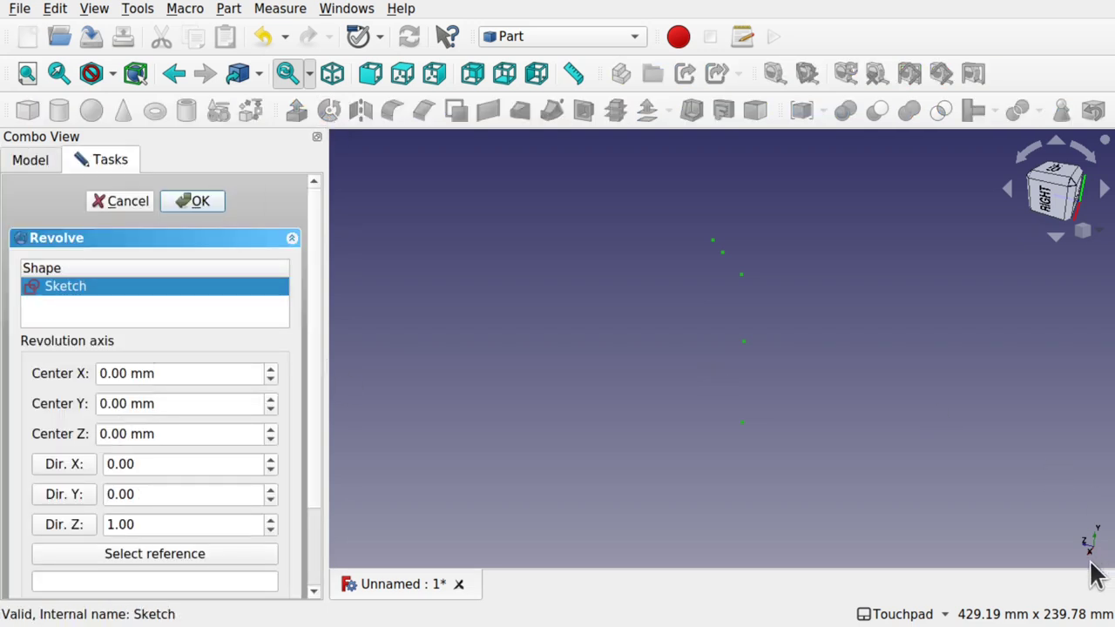
click(68, 494)
click(196, 203)
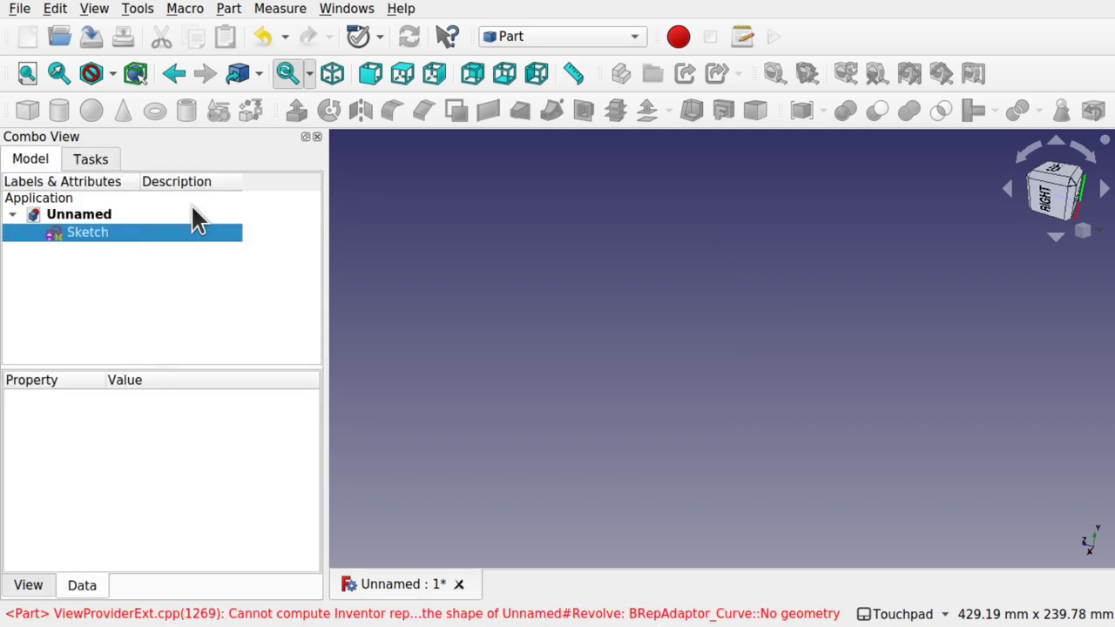
click(91, 233)
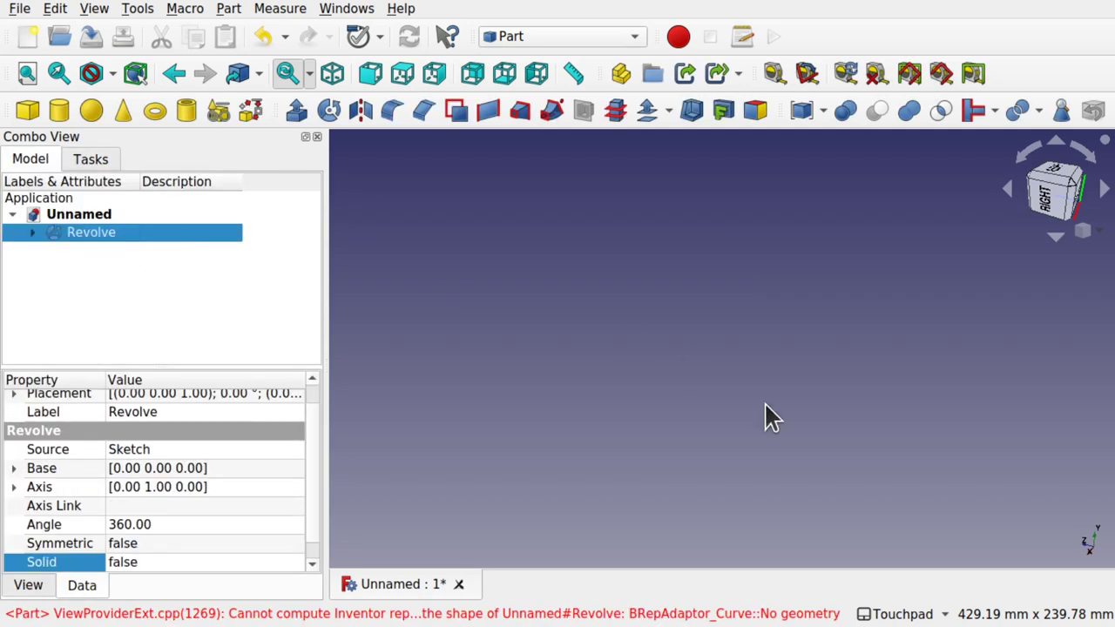
Remove the point on the vertical axis from the new Revolve's source sketch and close the sketch
click(33, 234)
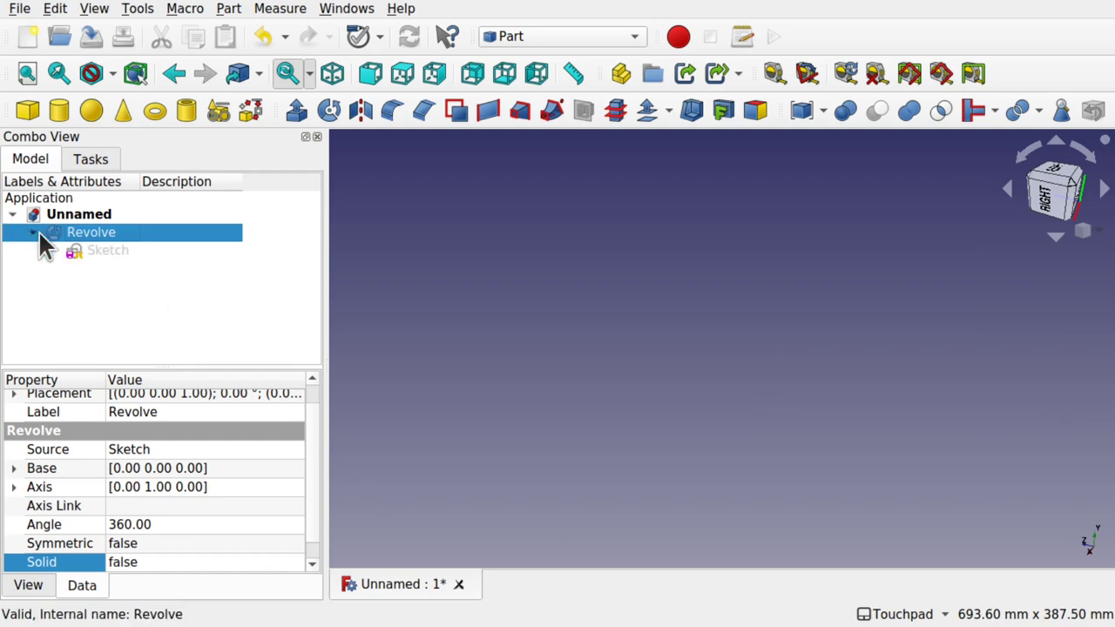
click(100, 251)
double_click(96, 250)
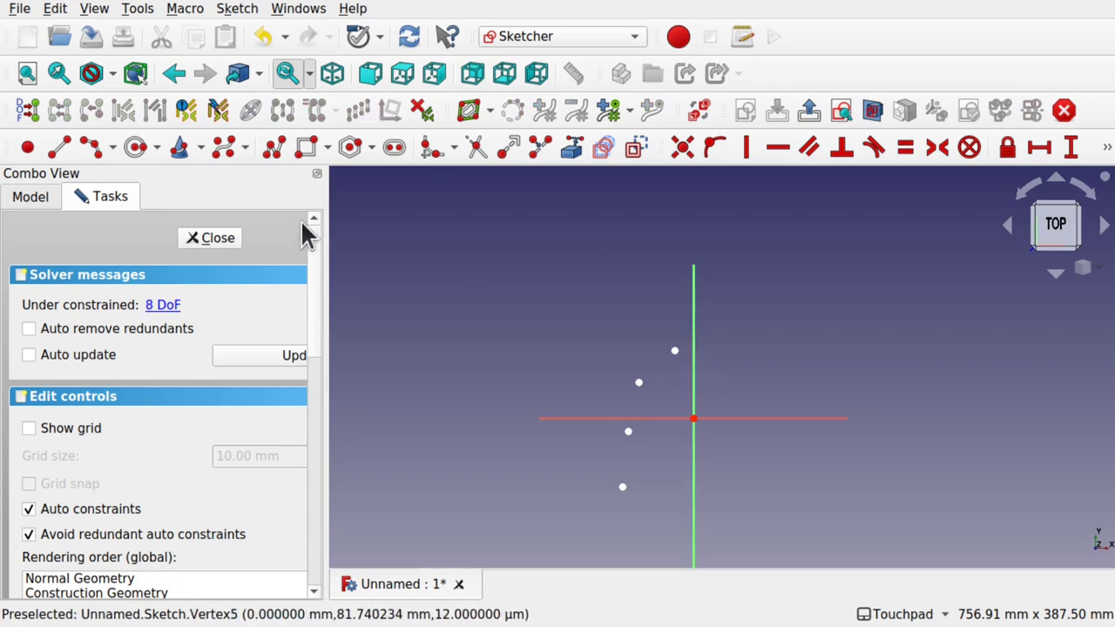
click(223, 245)
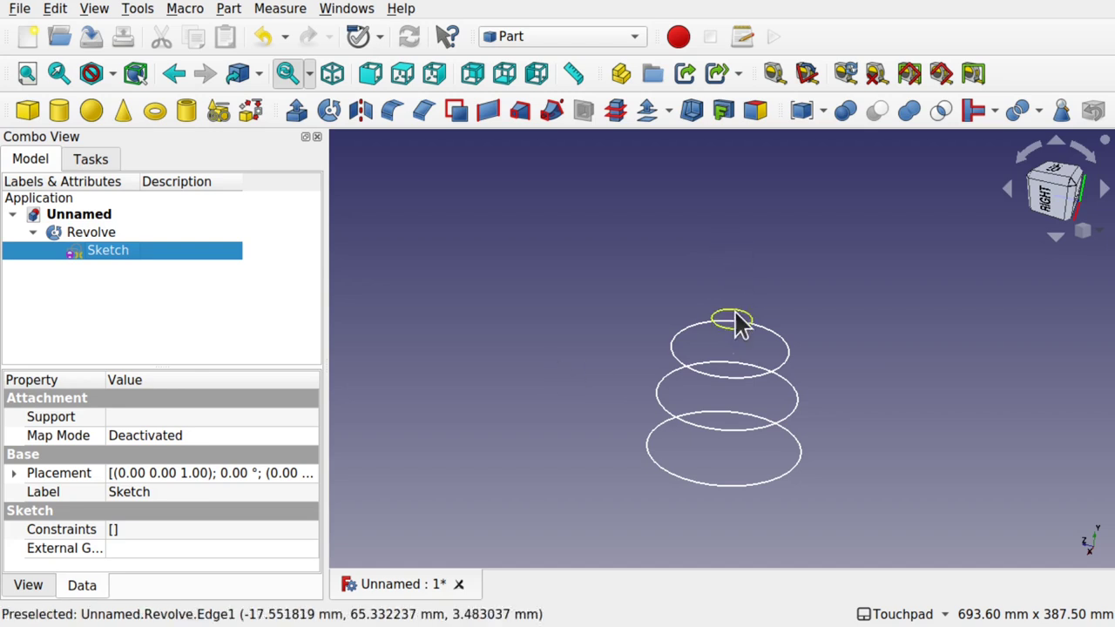
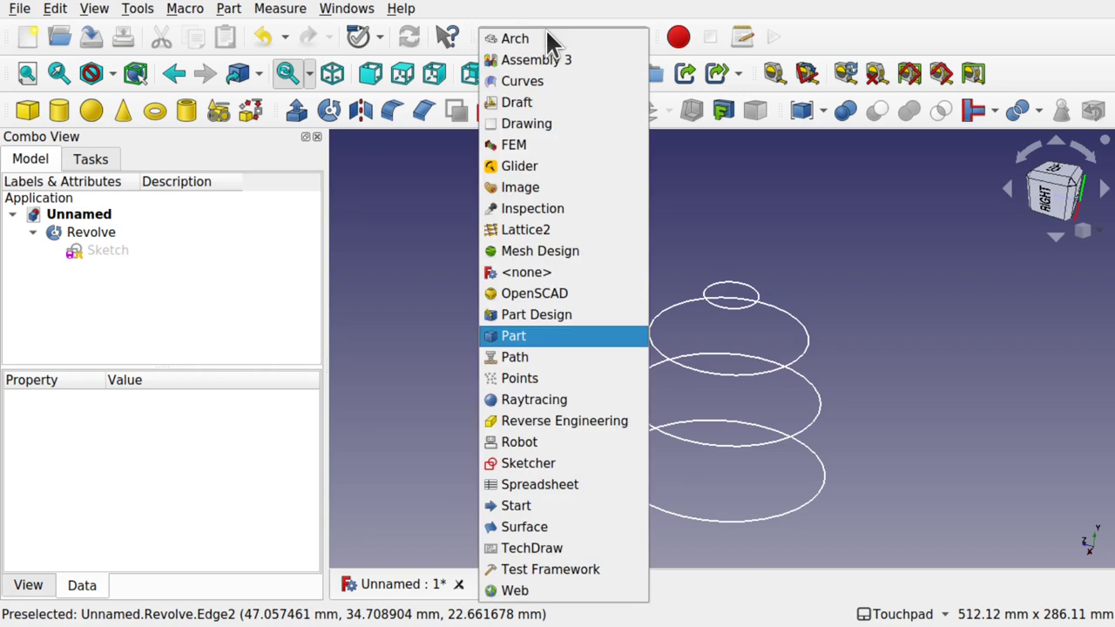
Create a new sketch on the YZ plane in the Sketcher workbench
click(564, 477)
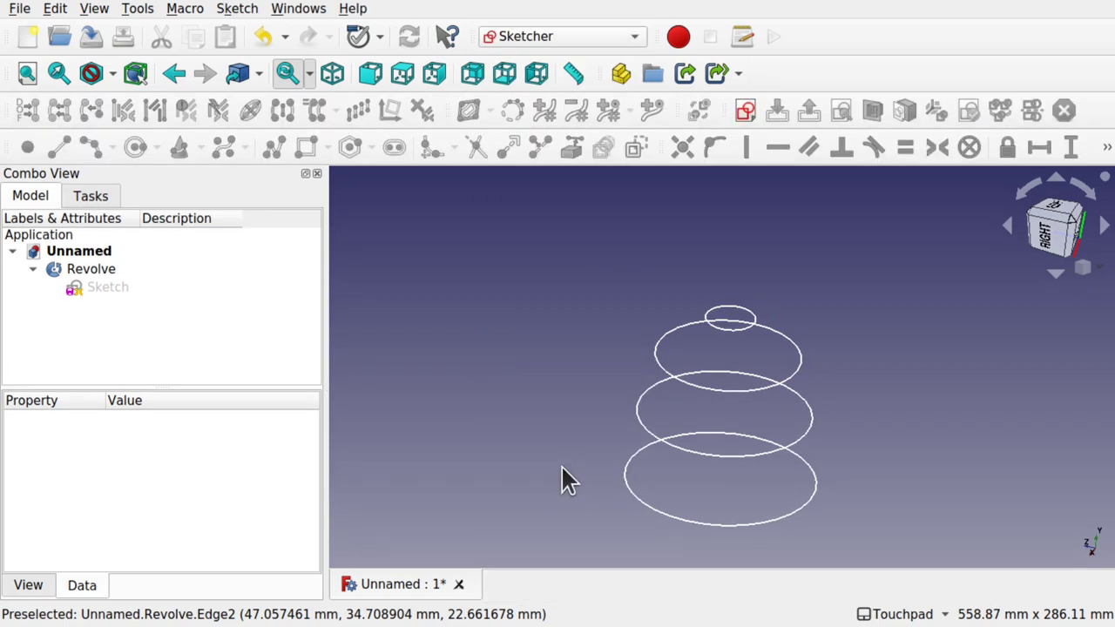
click(744, 111)
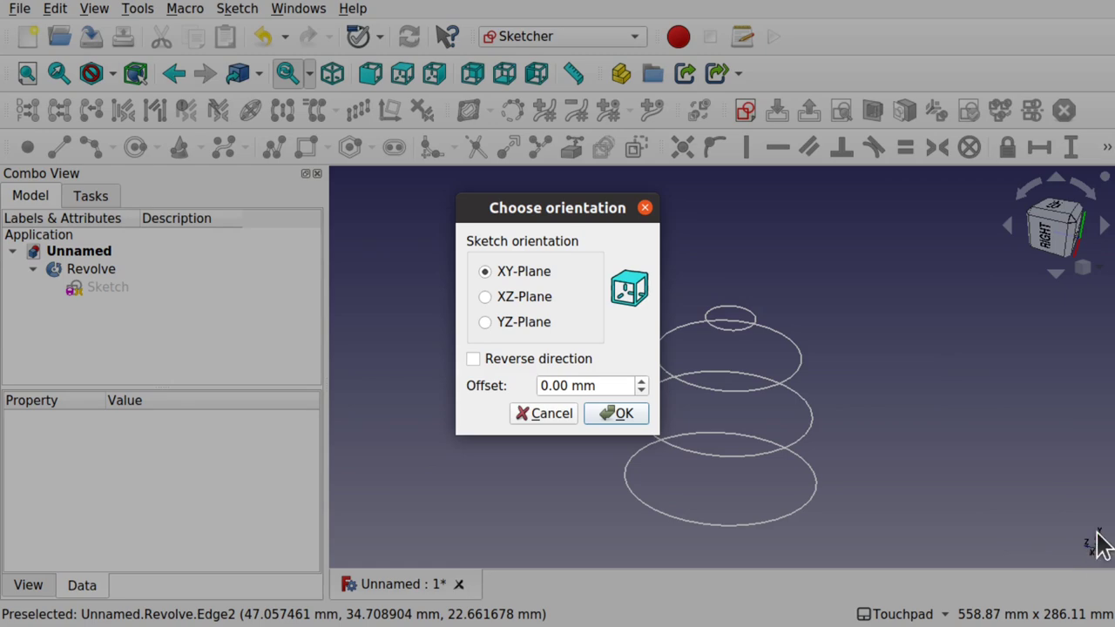
click(484, 321)
click(619, 413)
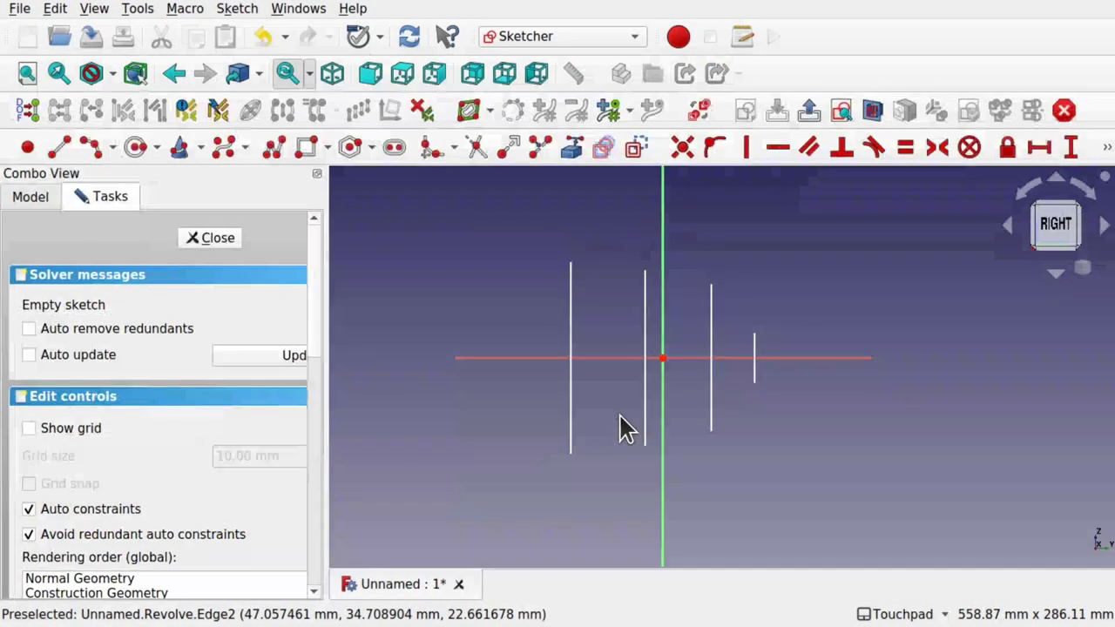
Place a point on the sketch's horizontal axis about 109 mm from the origin, switch it to normal geometry and close the sketch
click(27, 147)
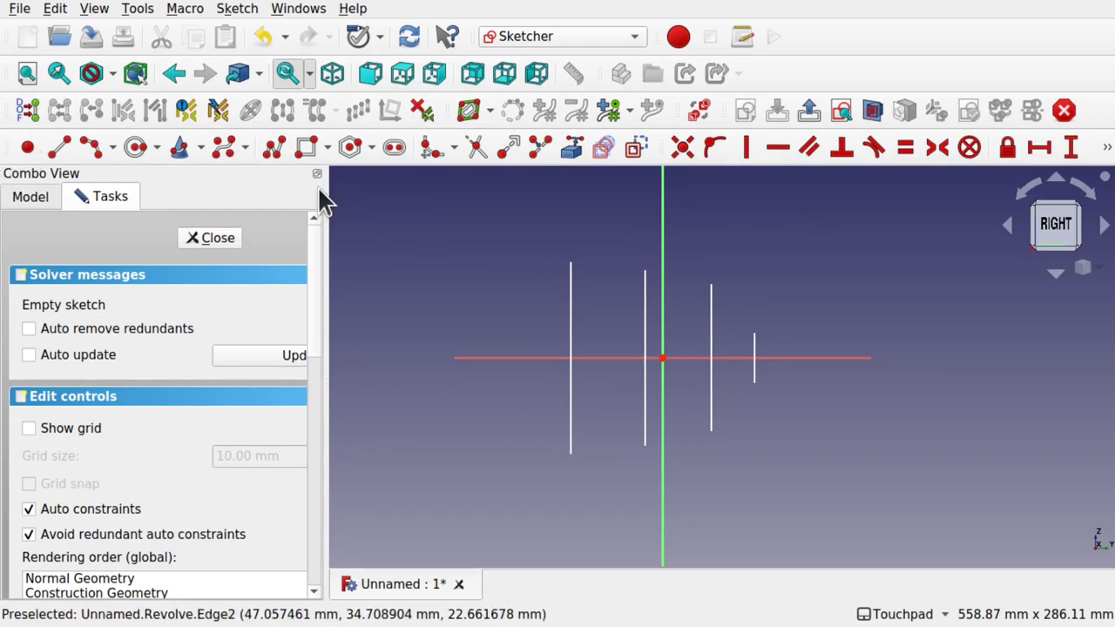
click(818, 357)
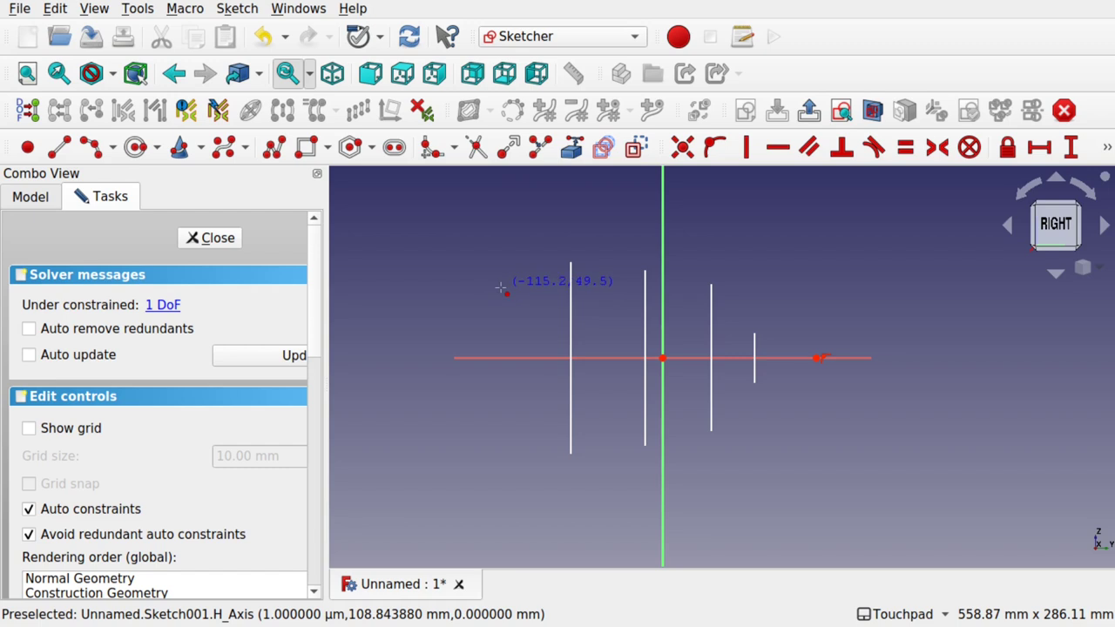
click(817, 360)
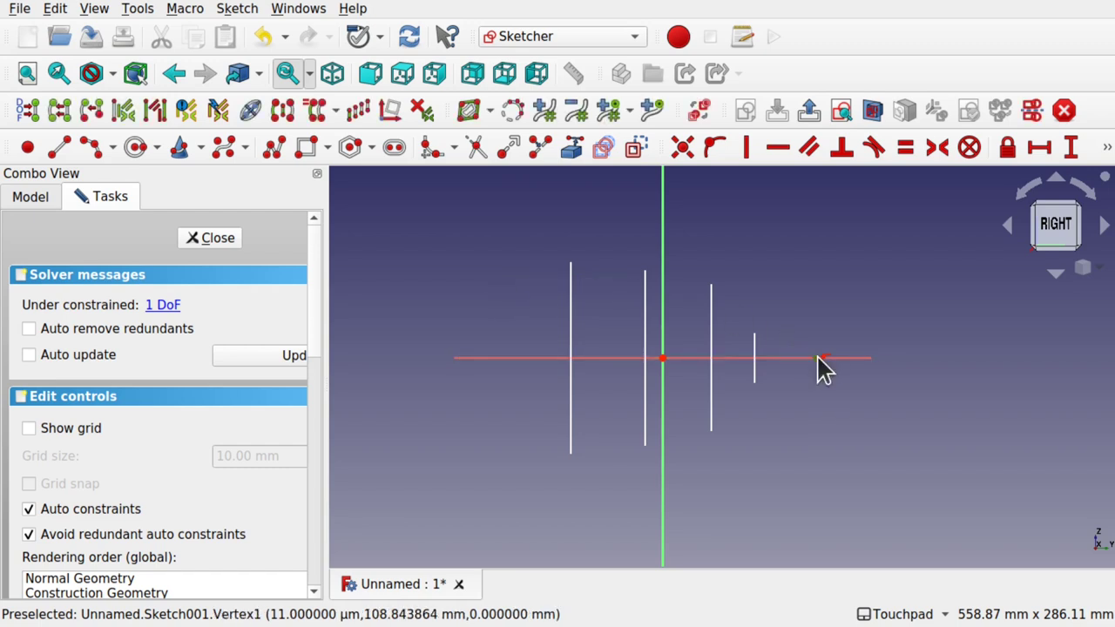
click(637, 148)
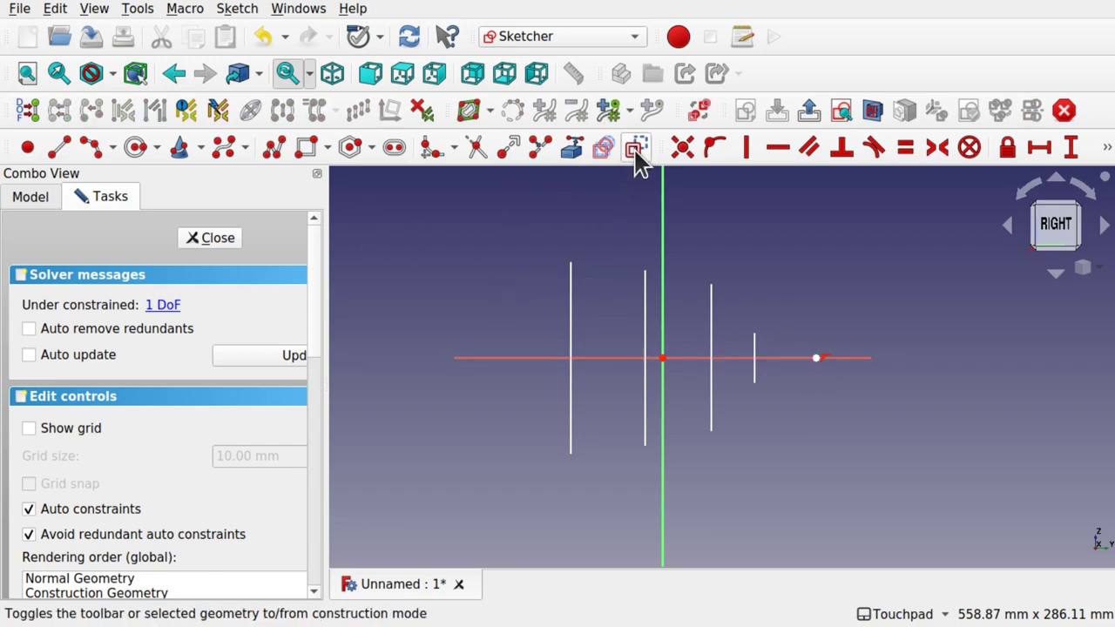
click(210, 238)
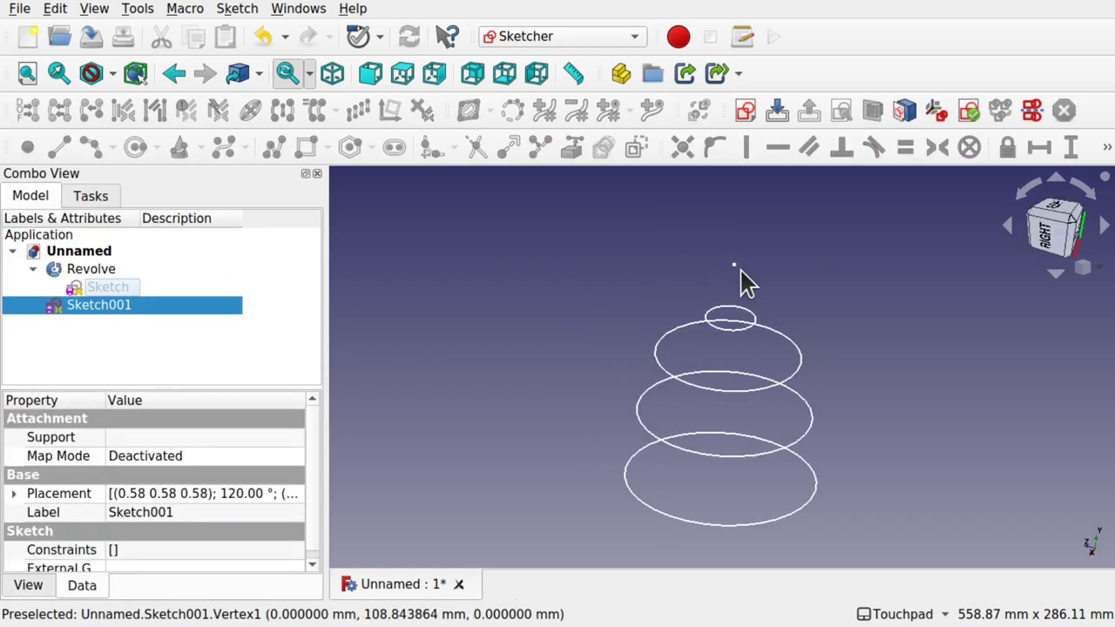
click(553, 277)
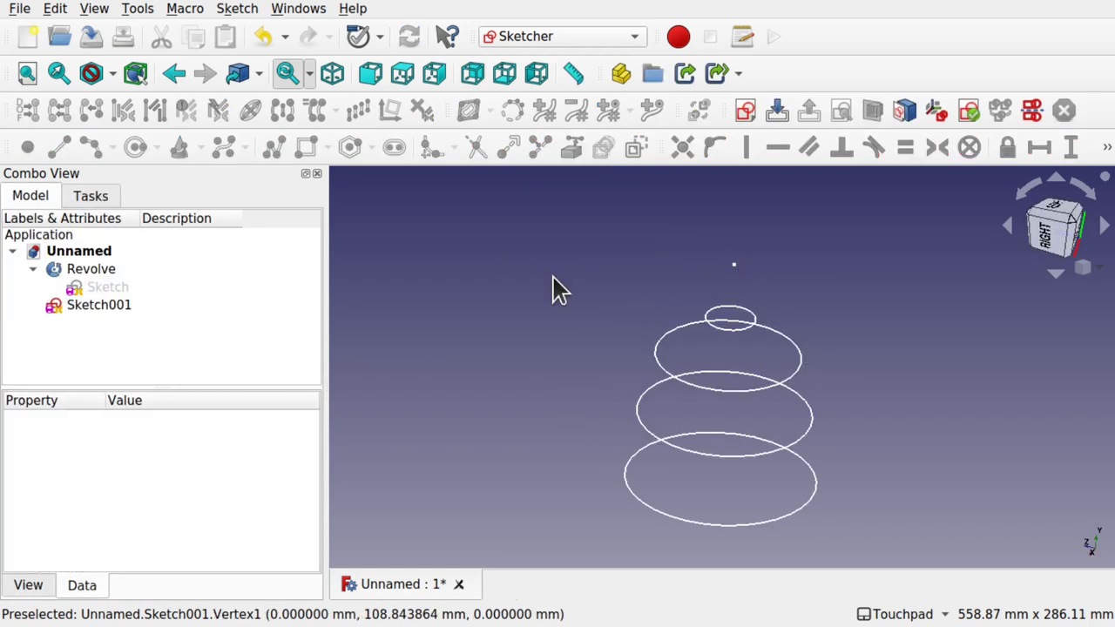
Explode the Revolve compound into separate circles in the Part workbench and expand the resulting group in the model tree
click(87, 270)
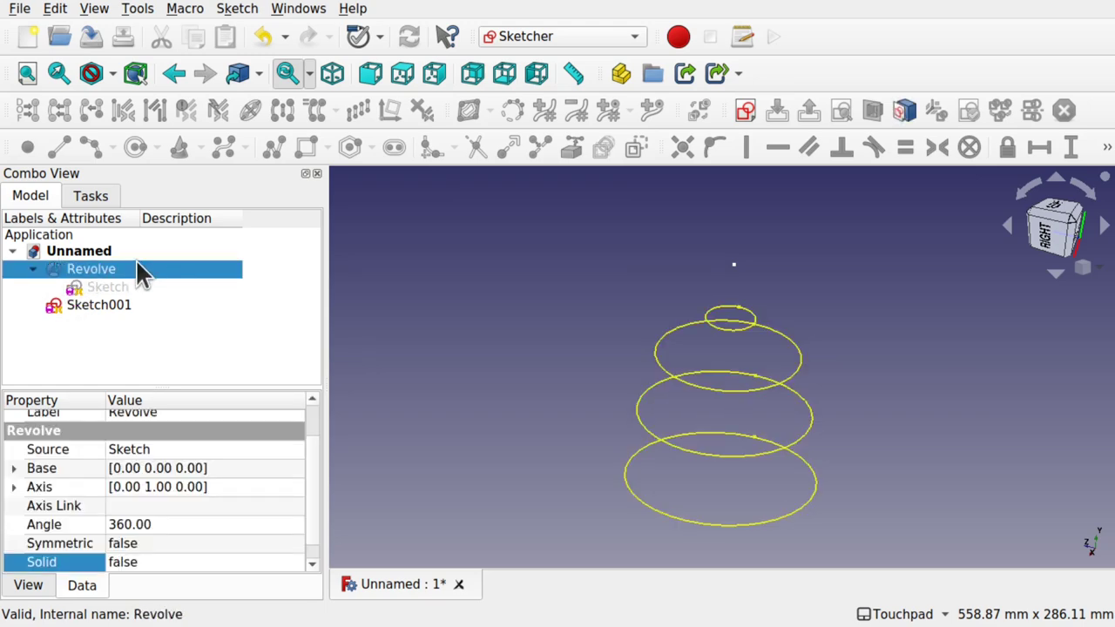
click(544, 35)
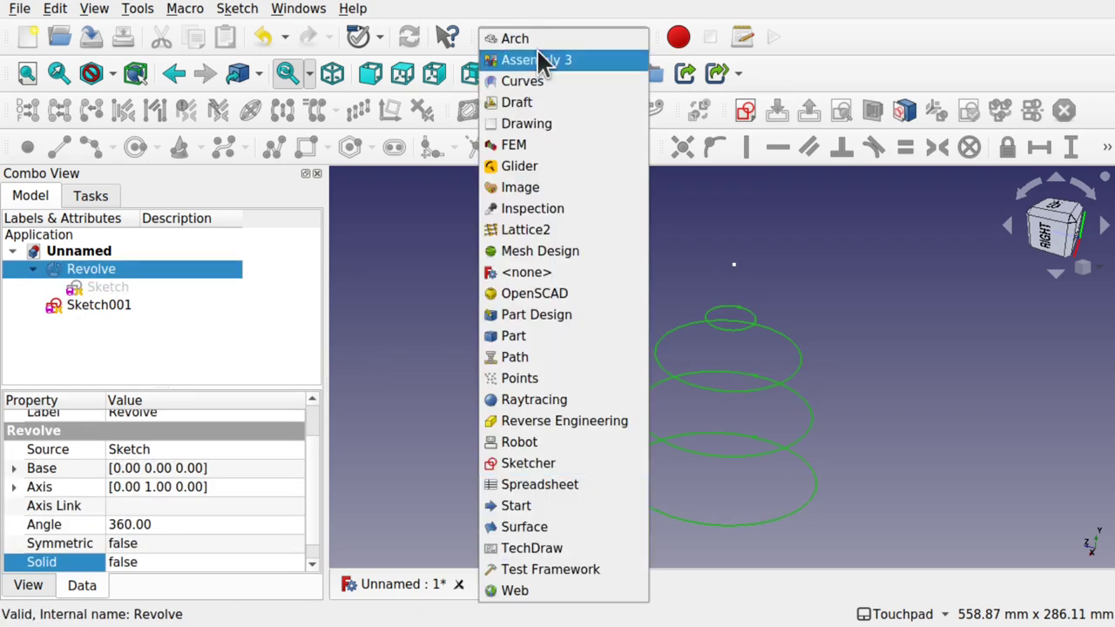
click(566, 335)
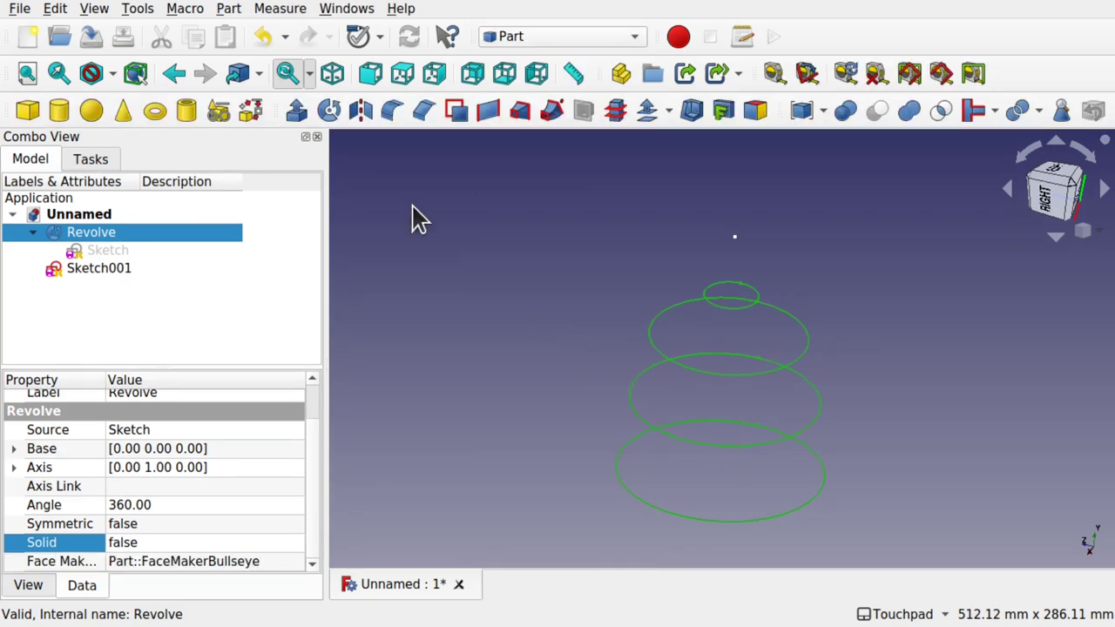
click(228, 8)
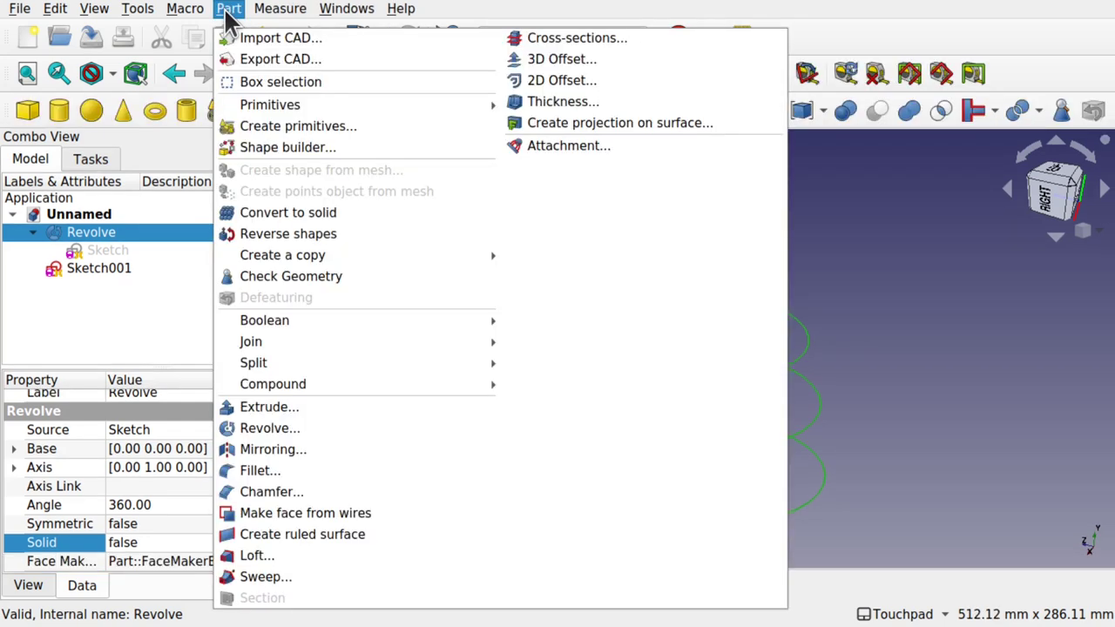
mouse_move(430, 389)
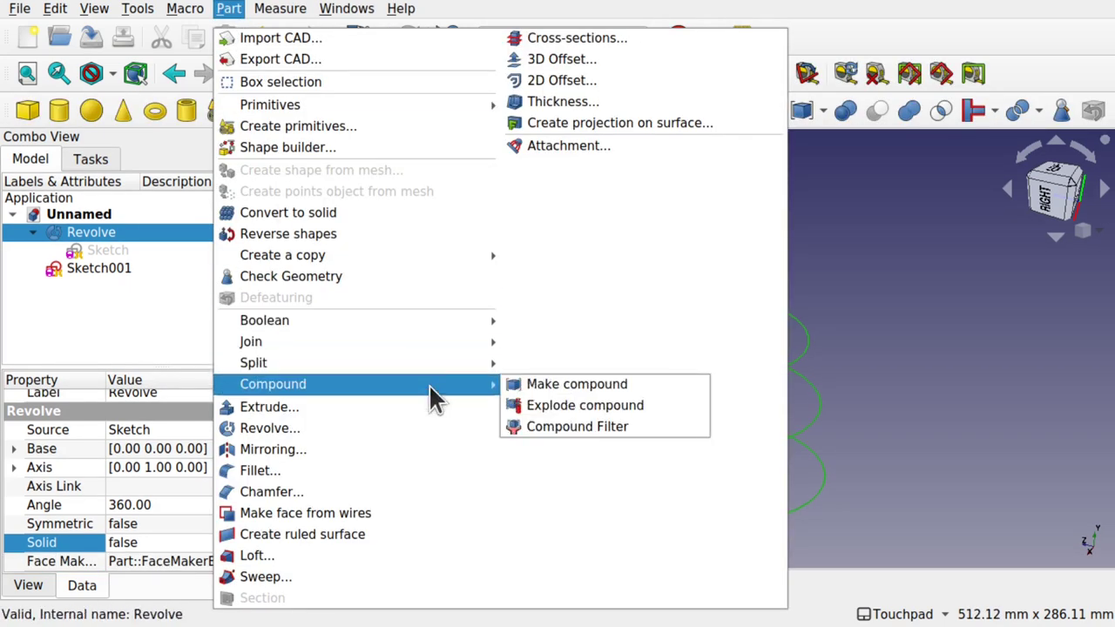
click(575, 406)
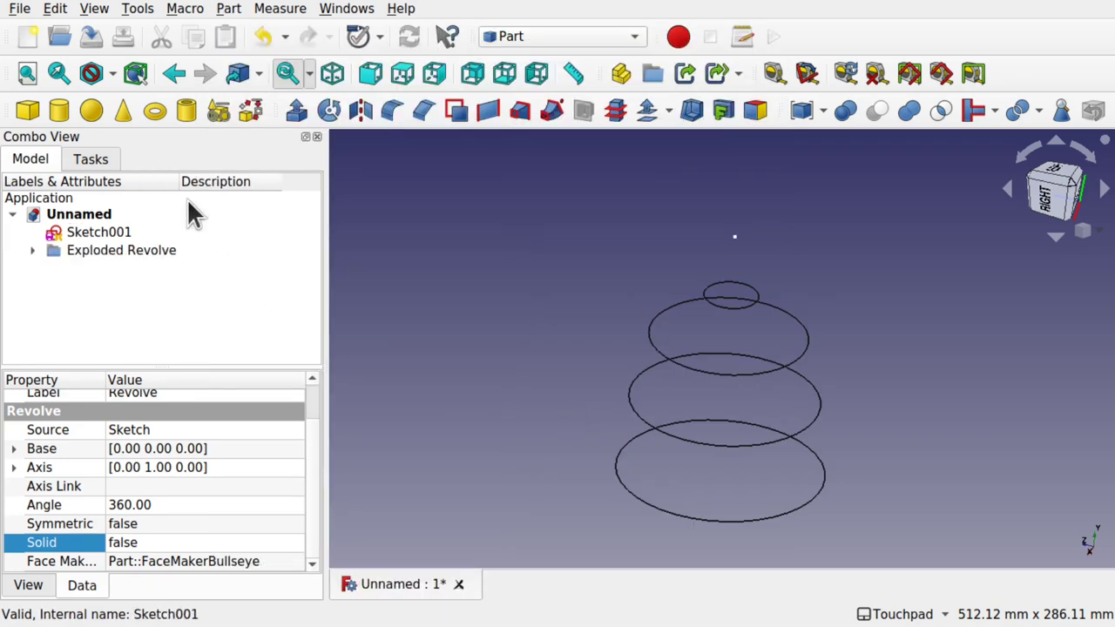
click(32, 251)
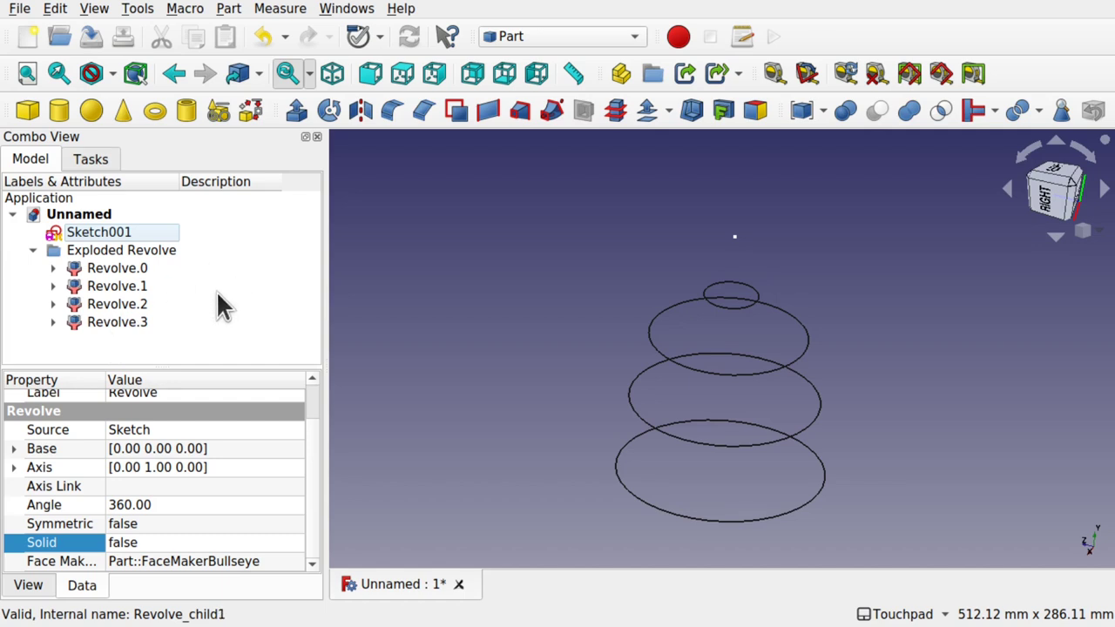
click(480, 273)
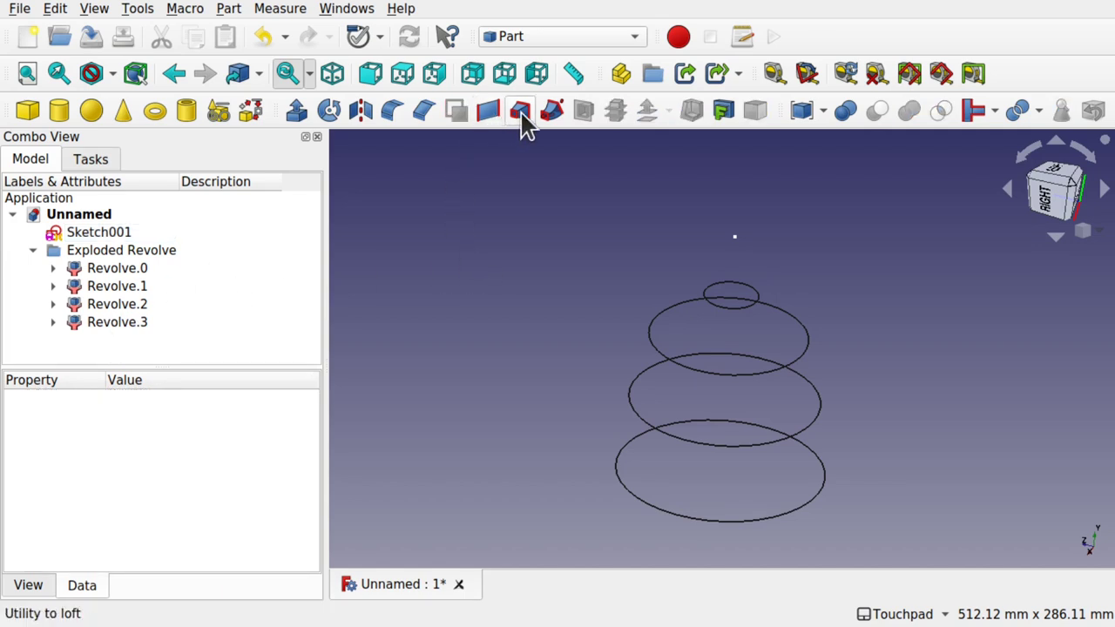
Create a non-solid loft through the profiles Sketch001, Revolve.0, Revolve.1, Revolve.2 and Revolve.3, in that order
click(229, 8)
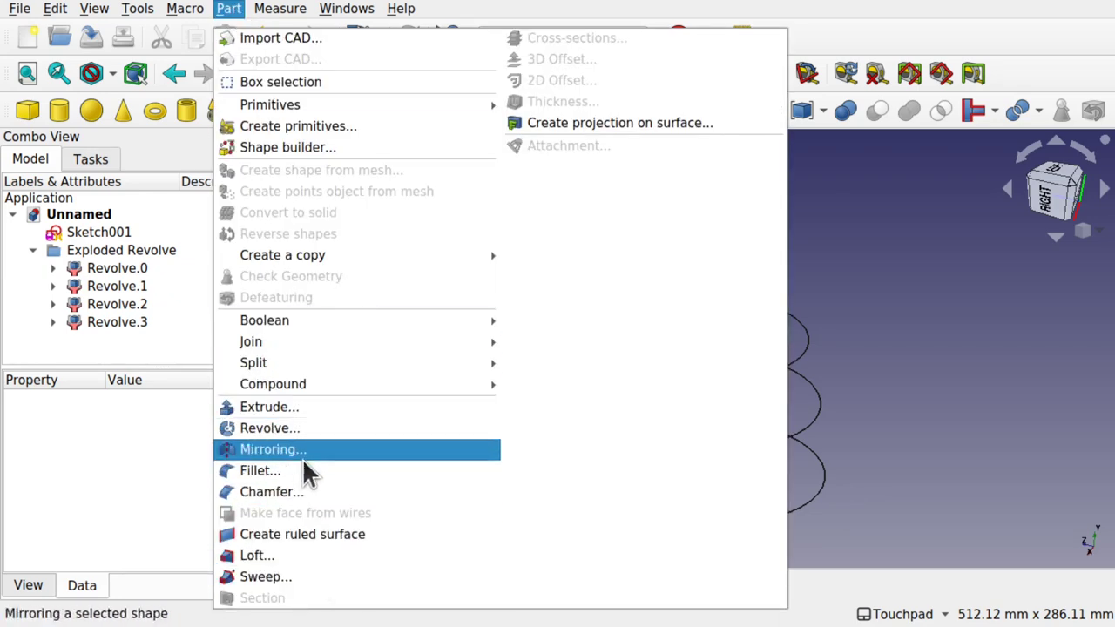
click(295, 557)
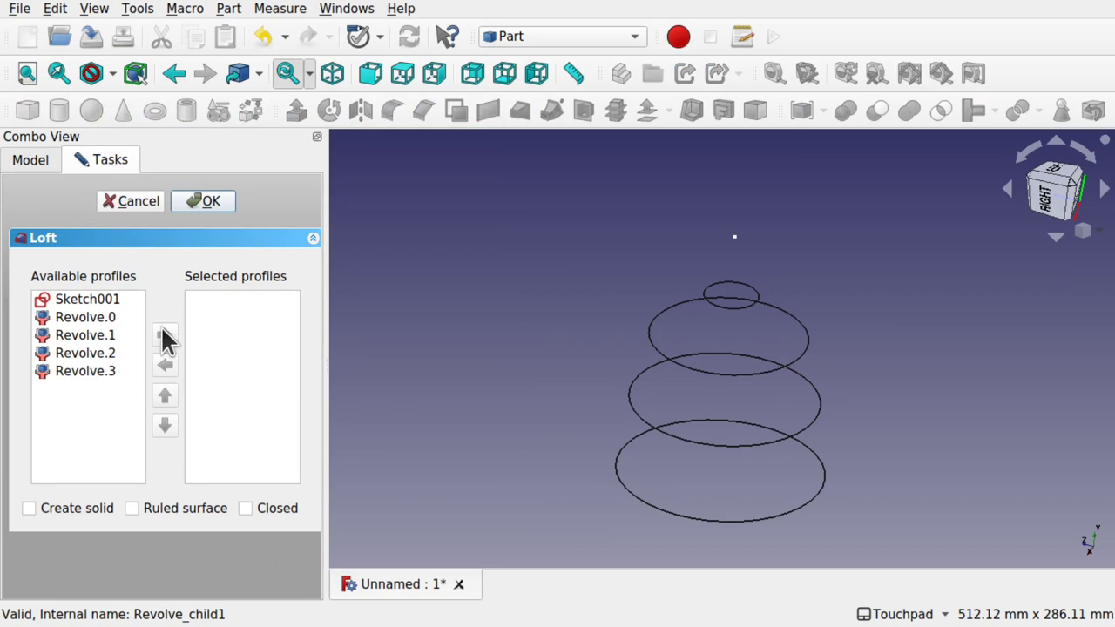
click(93, 296)
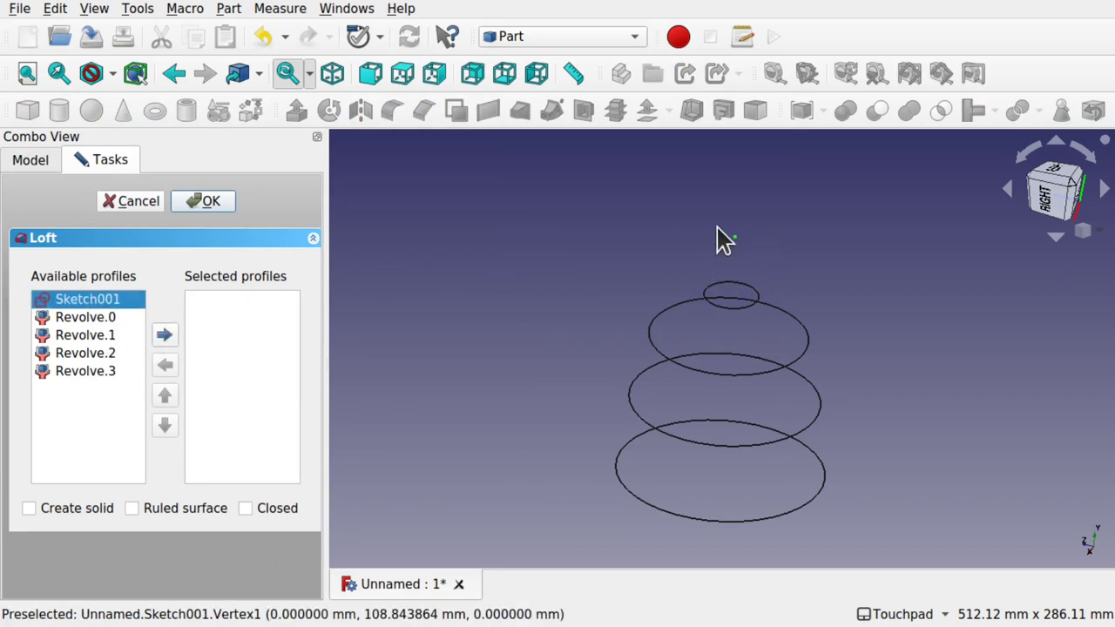
double_click(76, 299)
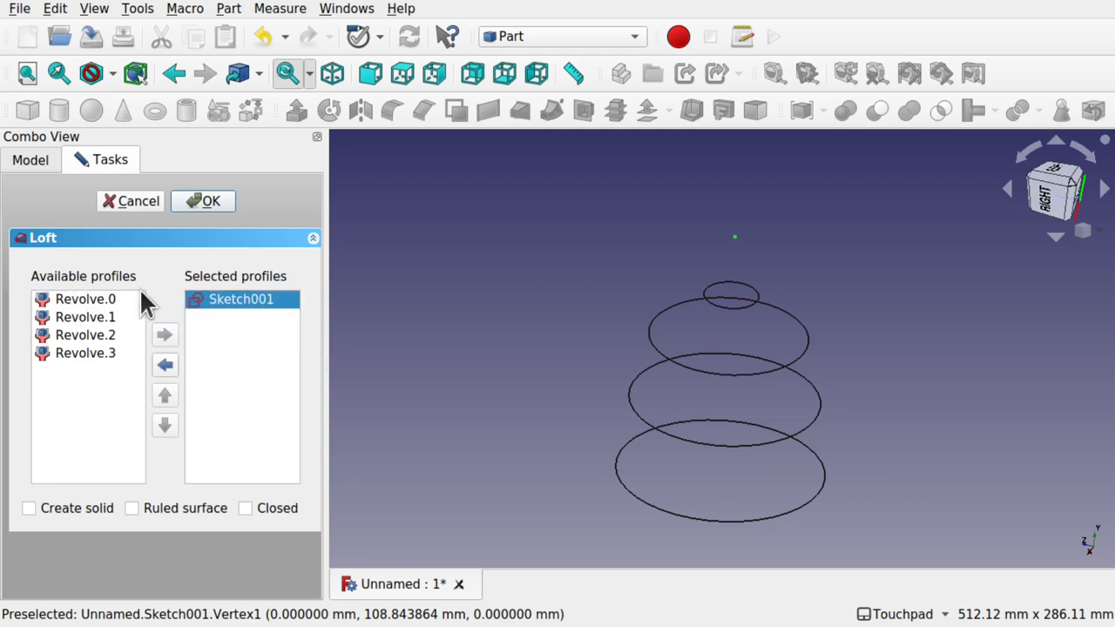
click(95, 295)
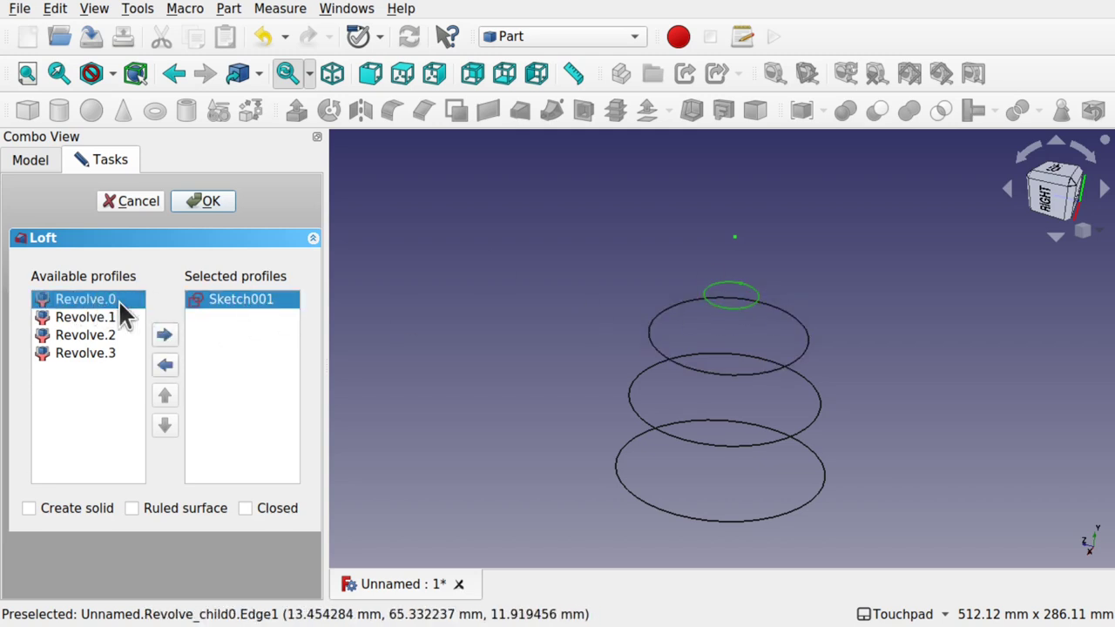
double_click(109, 299)
double_click(84, 296)
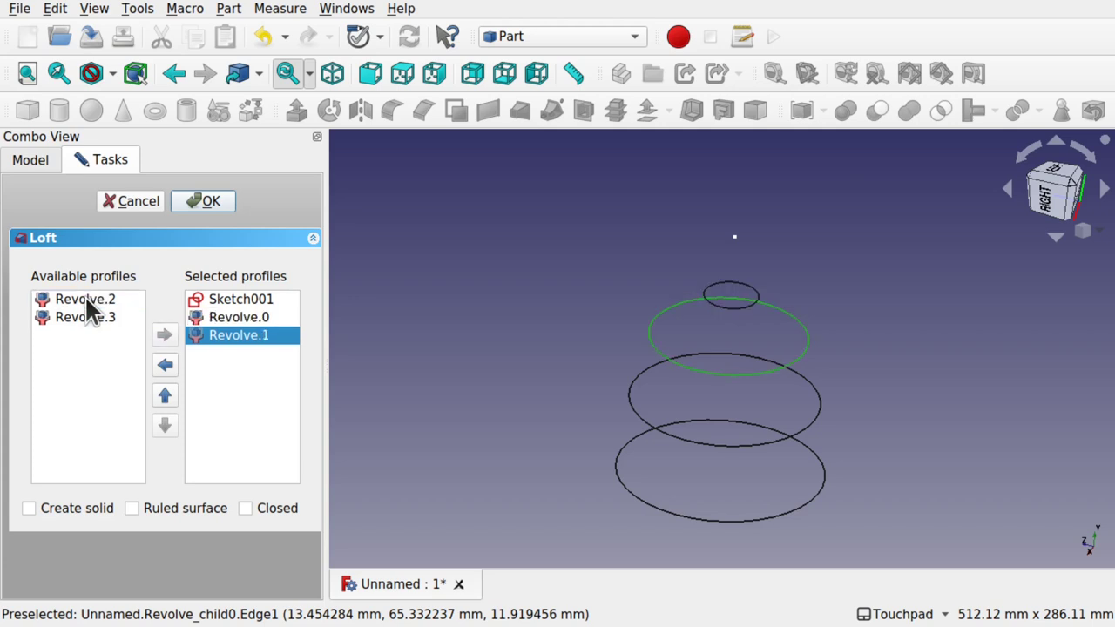
click(92, 299)
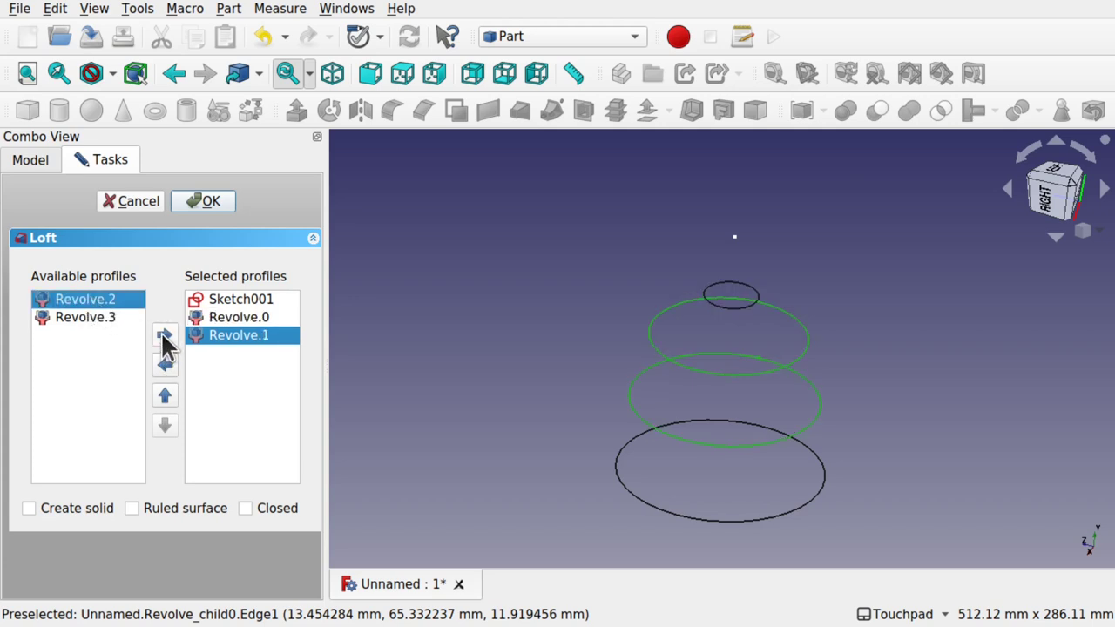
click(164, 335)
click(85, 298)
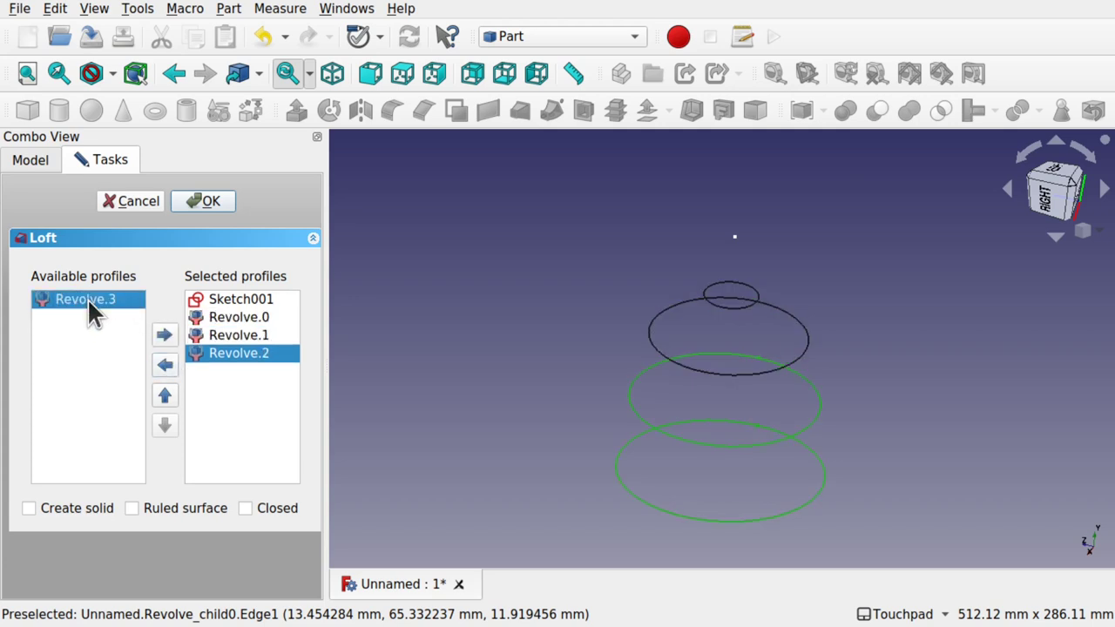
click(165, 335)
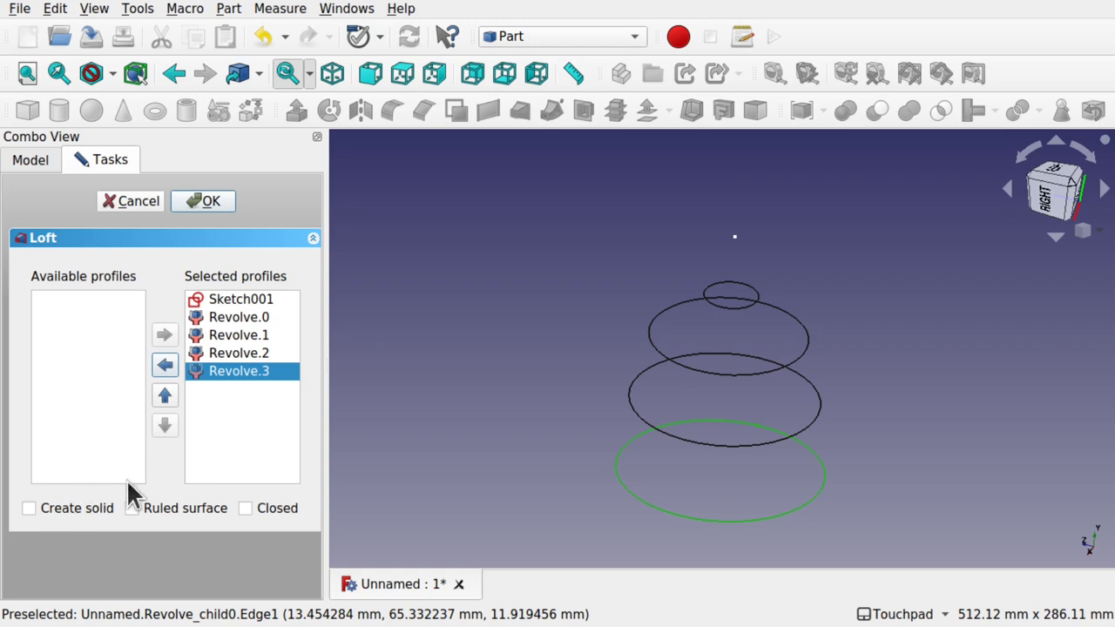
click(213, 208)
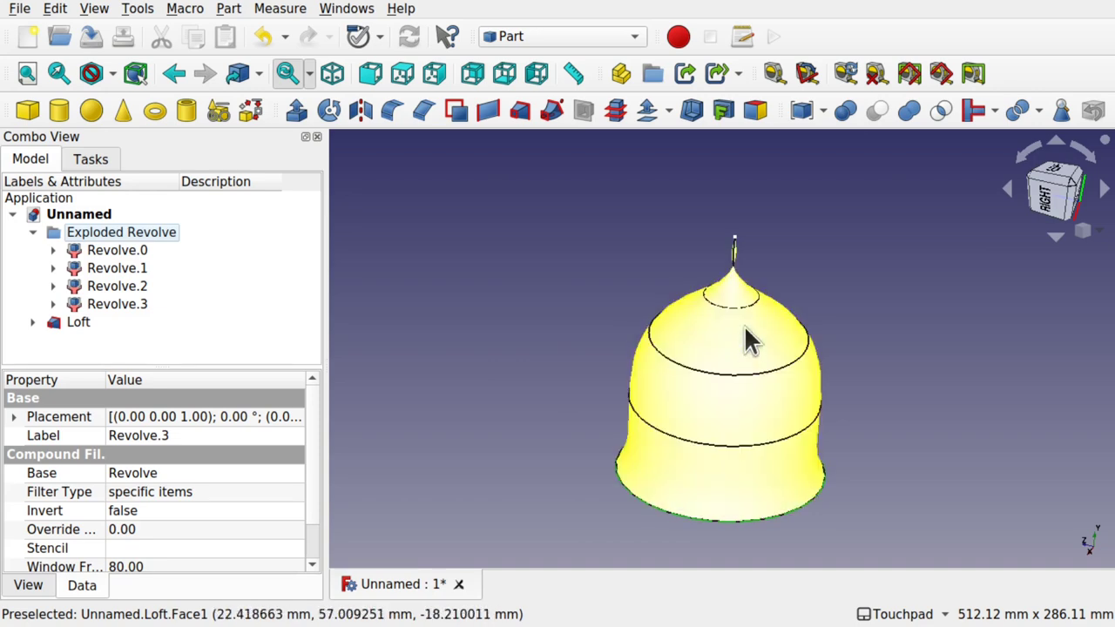
Set the Loft's Max Degree to 2
middle_drag(747, 340, 639, 357)
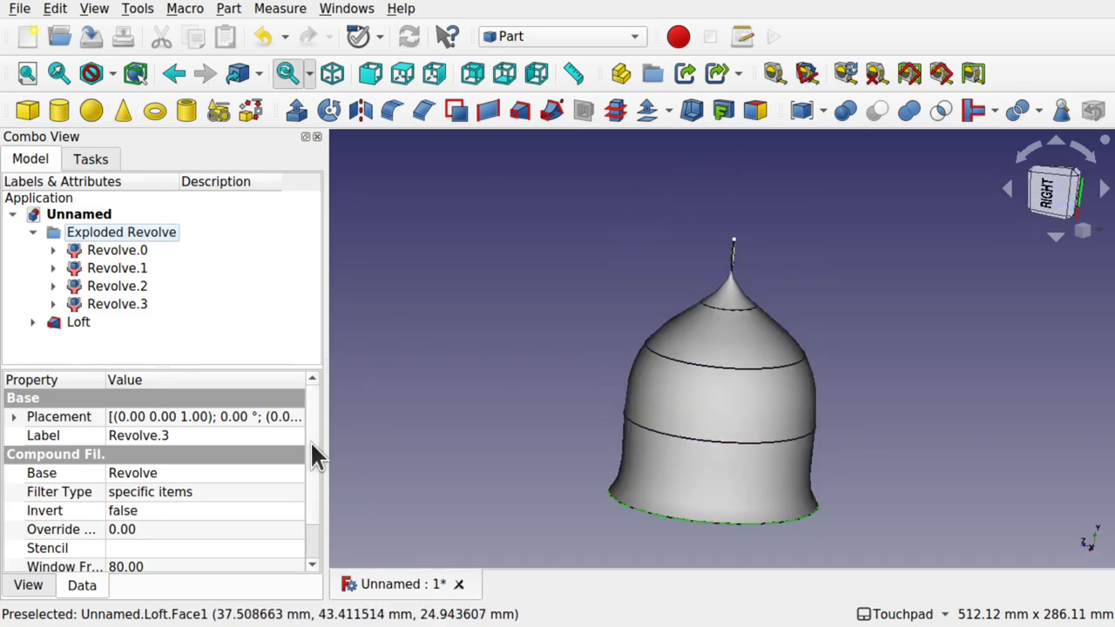
click(78, 321)
click(129, 547)
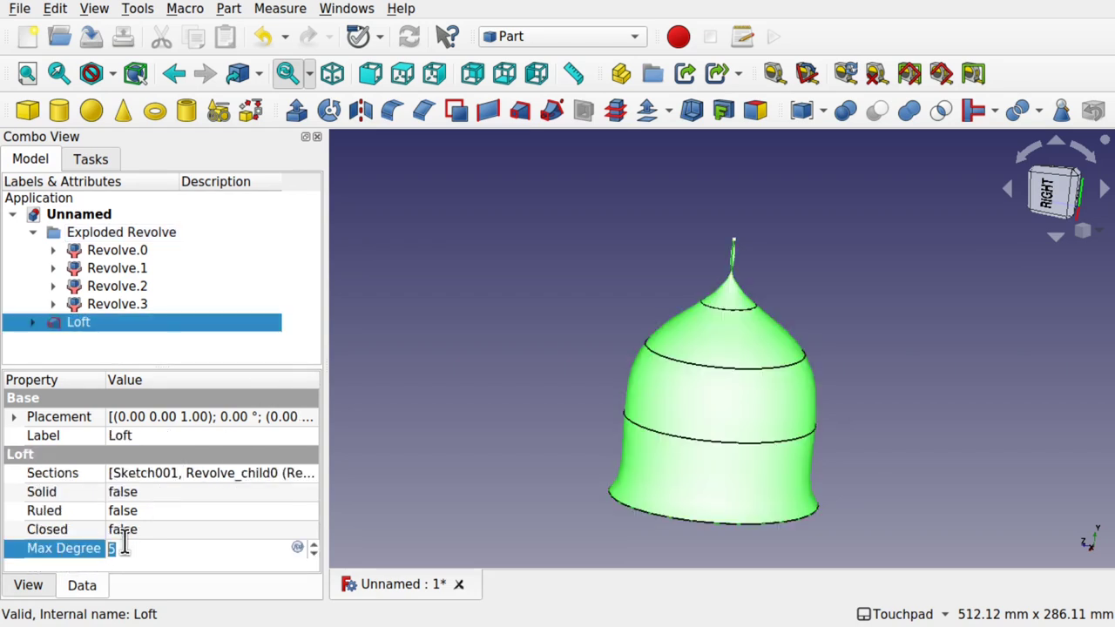
click(186, 529)
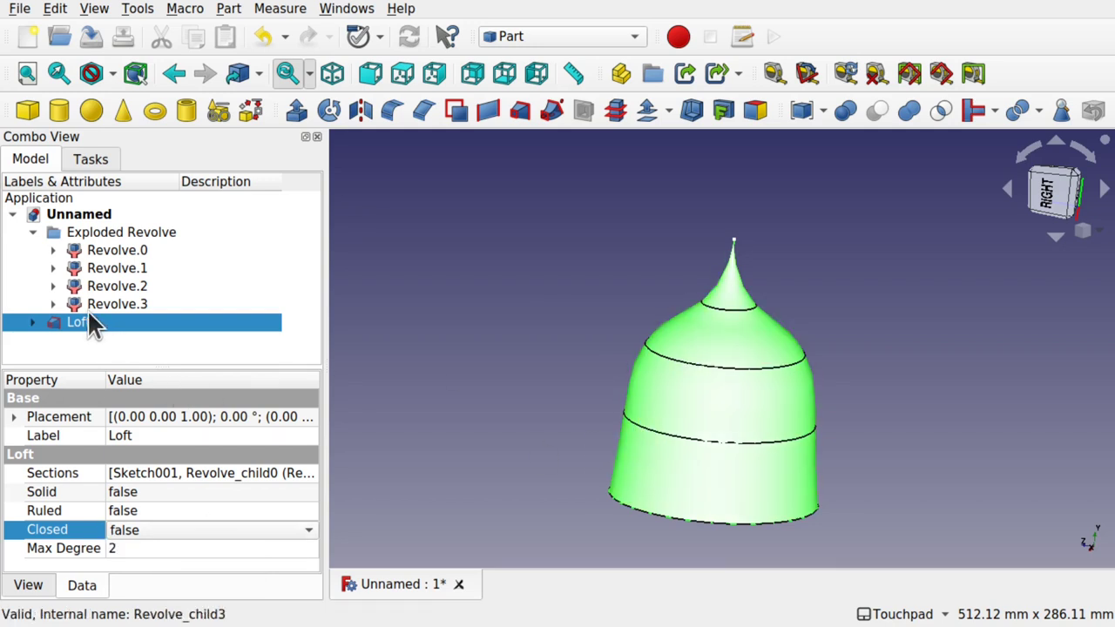
Expand the Loft in the model tree and hide its Revolve.0 profile circle
click(32, 323)
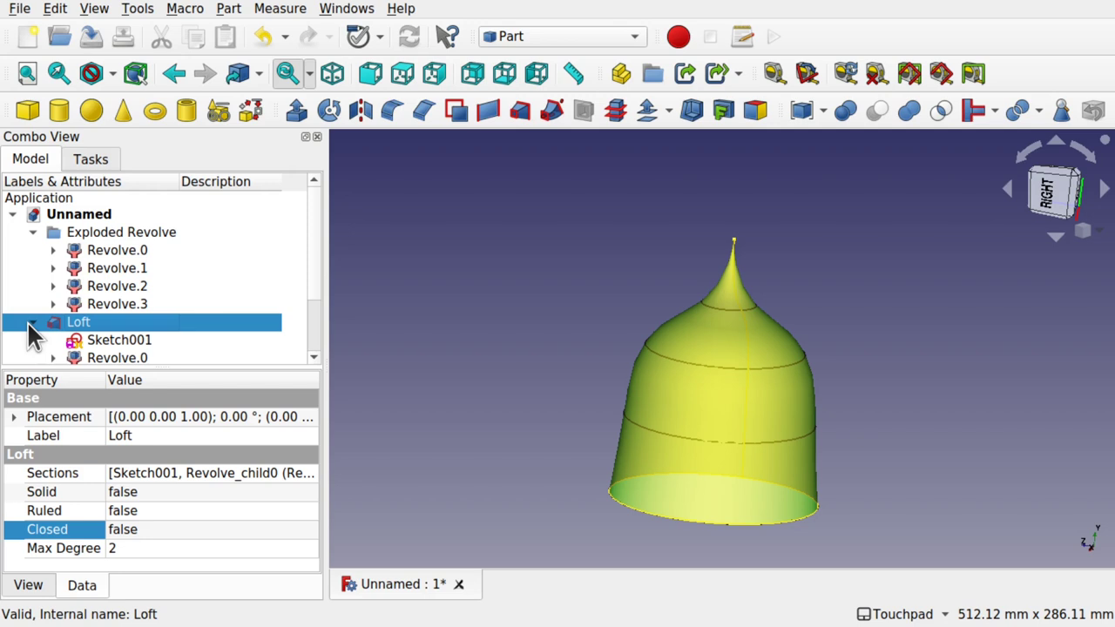
scroll(309, 292, down, 2)
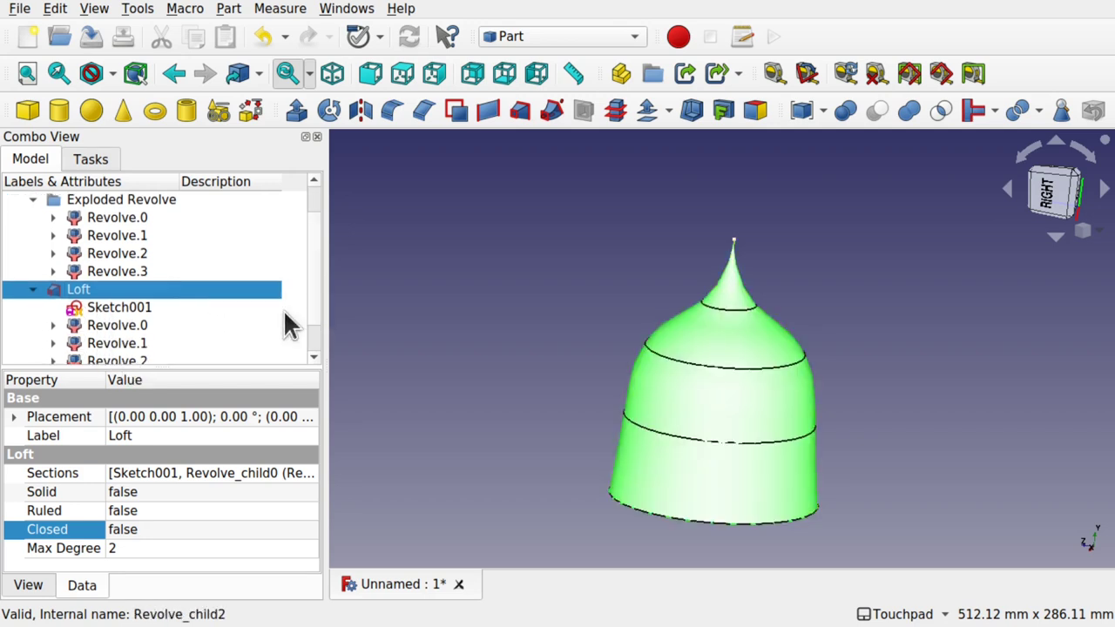
click(133, 327)
click(123, 340)
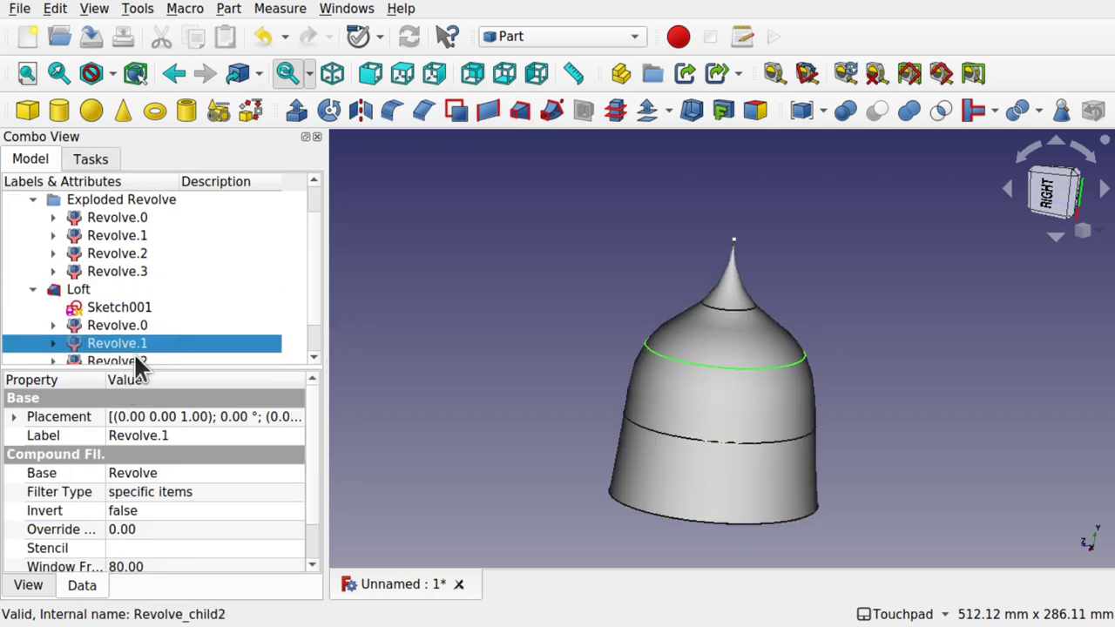
click(125, 328)
key(space)
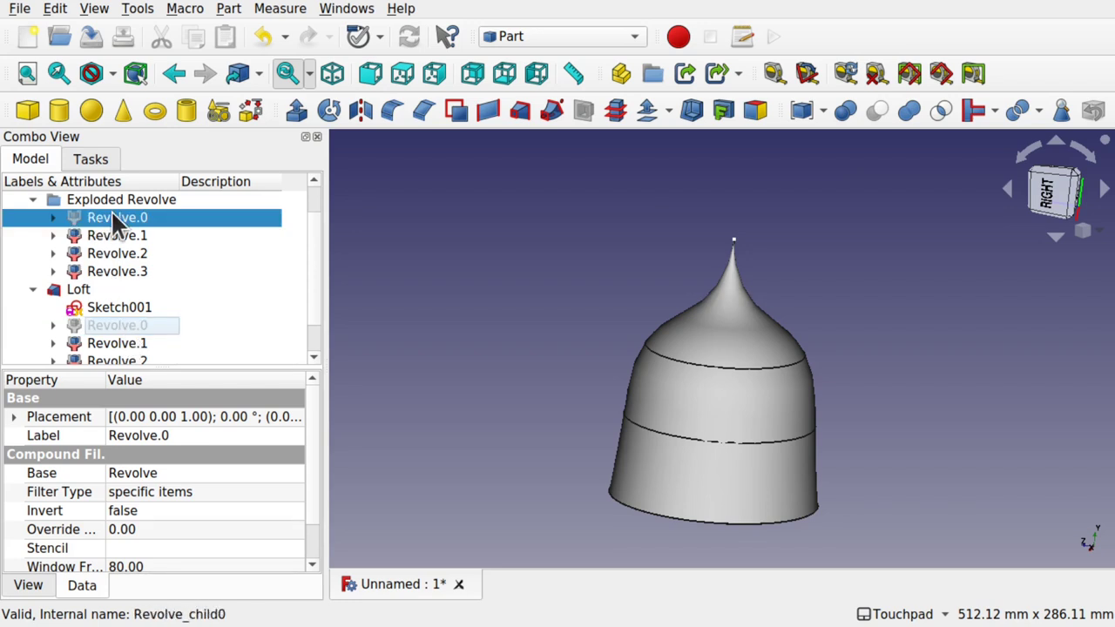
Hide the Loft's Revolve.1 profile circle and move Sketch001's apex point along the horizontal axis to about 69 mm from the origin
click(134, 343)
key(space)
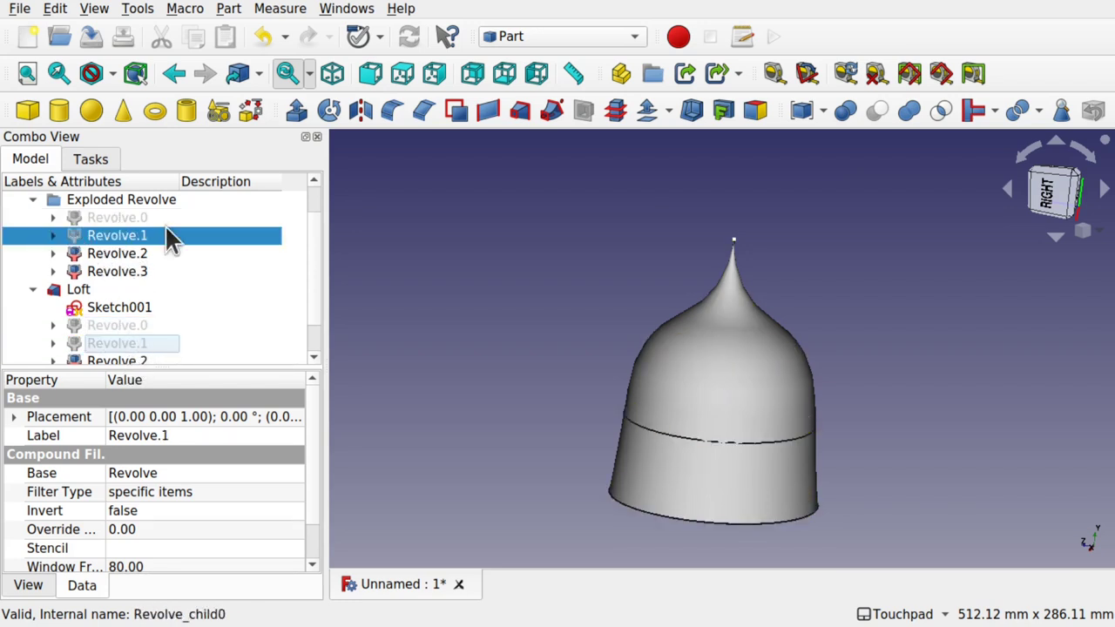
double_click(122, 309)
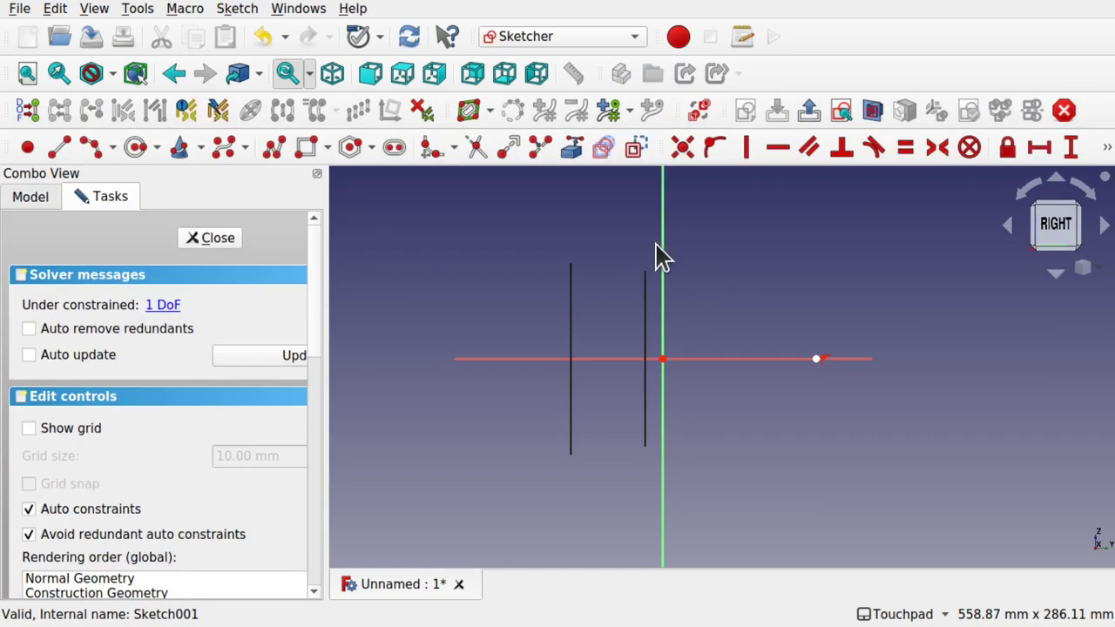
drag(819, 364, 760, 366)
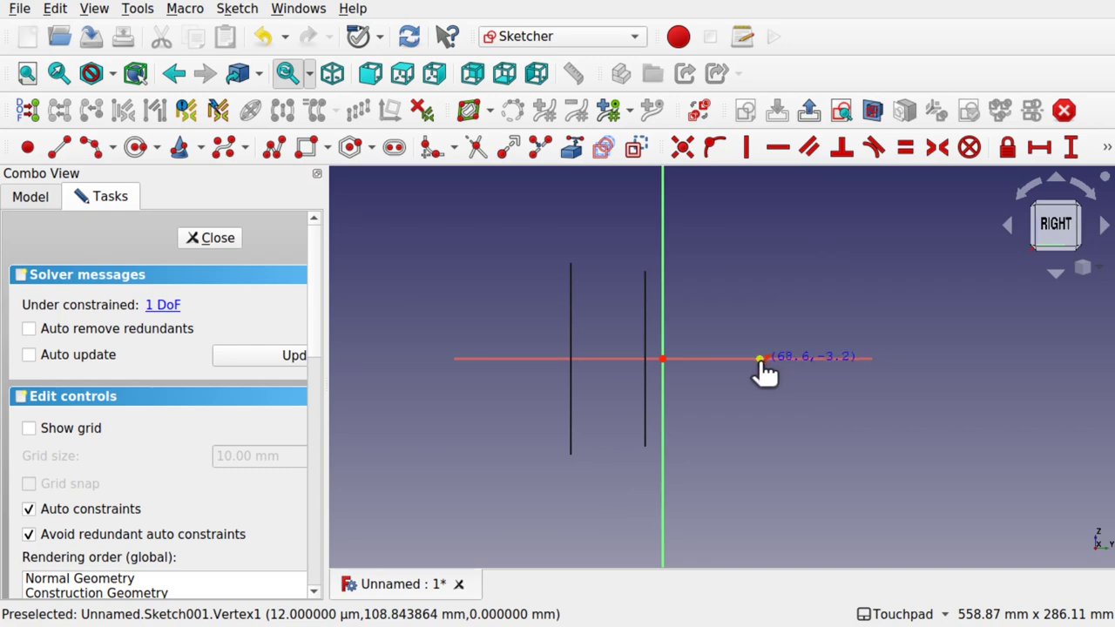
click(211, 238)
mouse_move(775, 316)
alt+mouse_down()
mouse_move(769, 308)
mouse_move(757, 437)
mouse_move(804, 264)
mouse_move(811, 278)
alt+mouse_up()
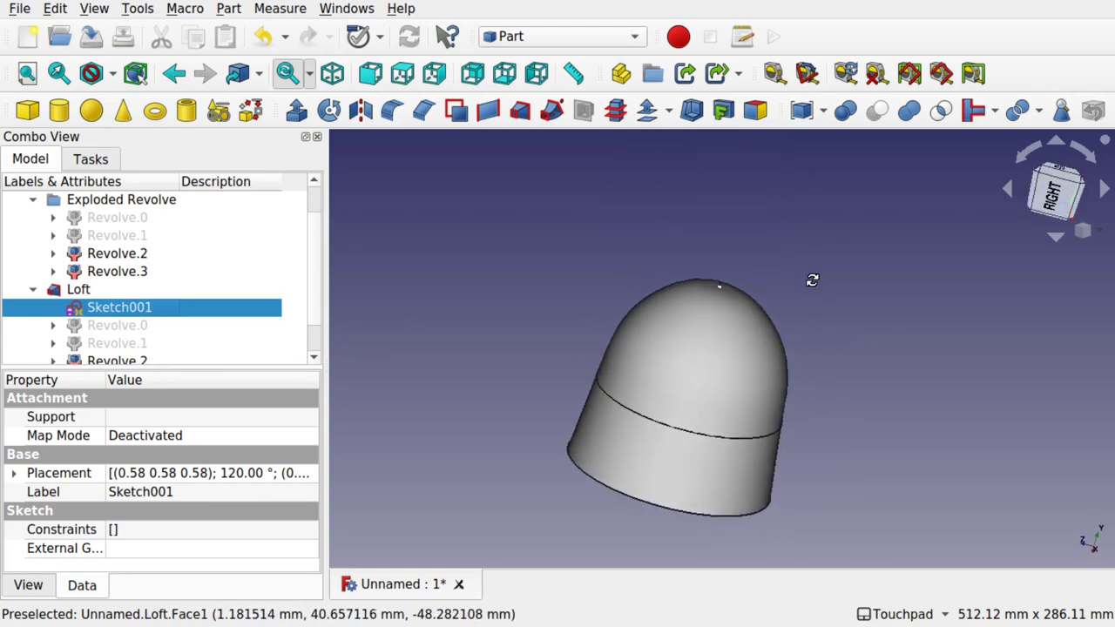
Delete every object in the document, including the contents of the Exploded Revolve group
click(124, 270)
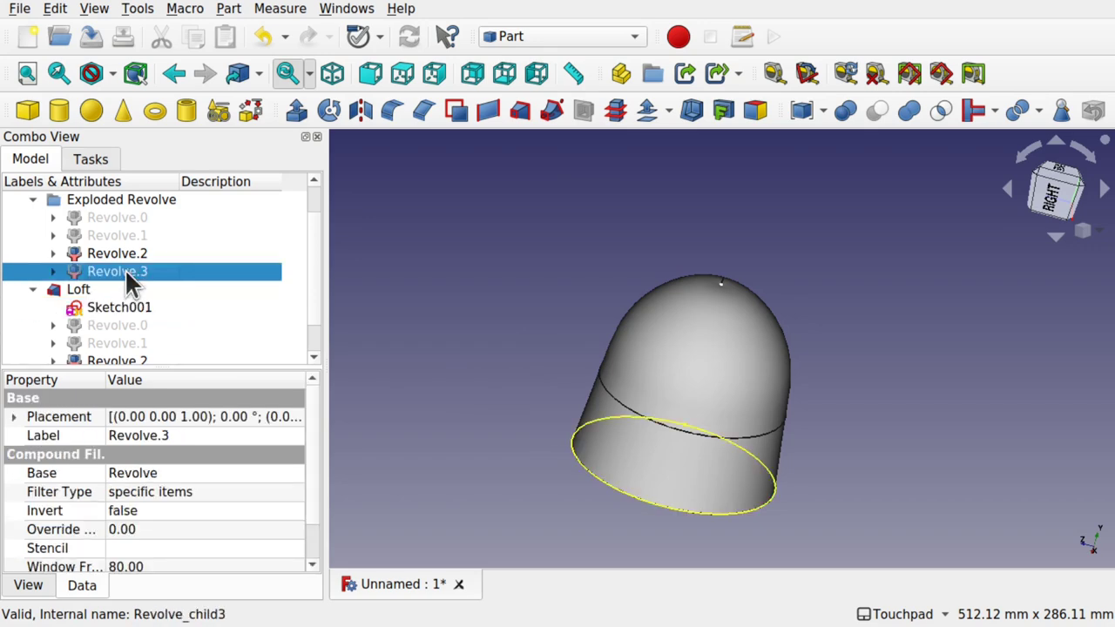
scroll(124, 268, down, 1)
click(125, 271)
key(Delete)
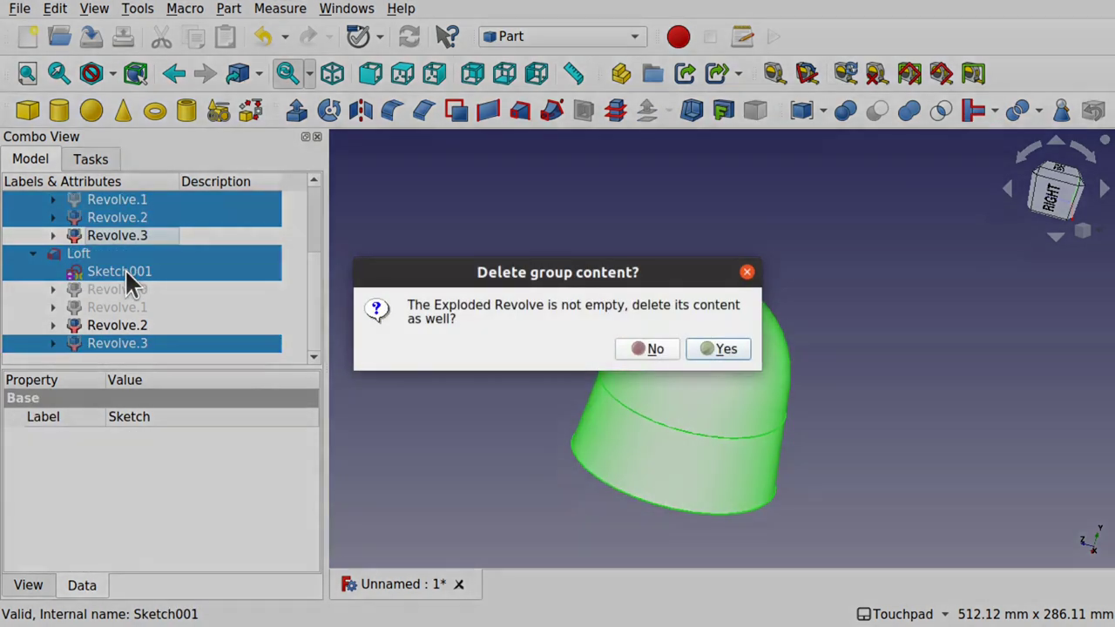
click(715, 348)
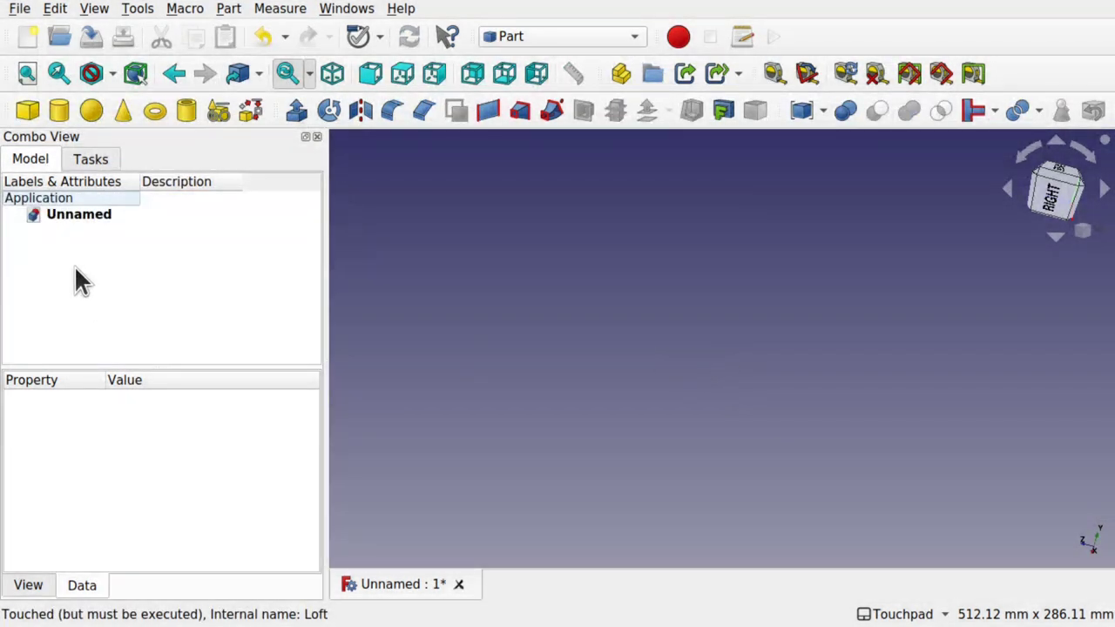
Using the Image workbench, import bowl-150510__340.png from Downloads as an image plane on the XY-Plane with 0.00 mm offset
click(535, 33)
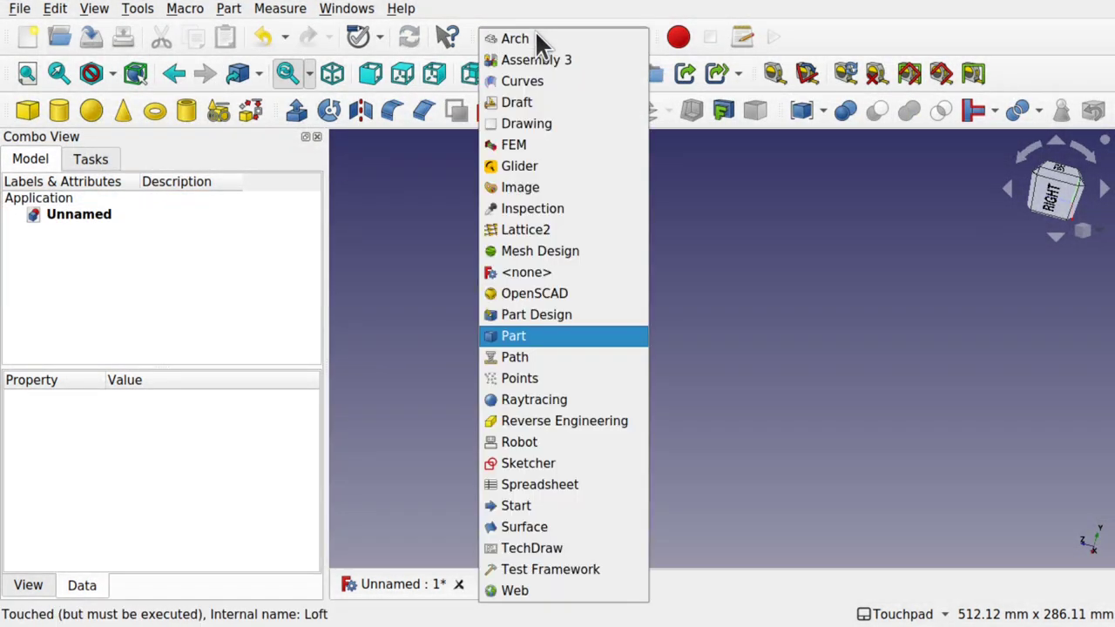
click(547, 187)
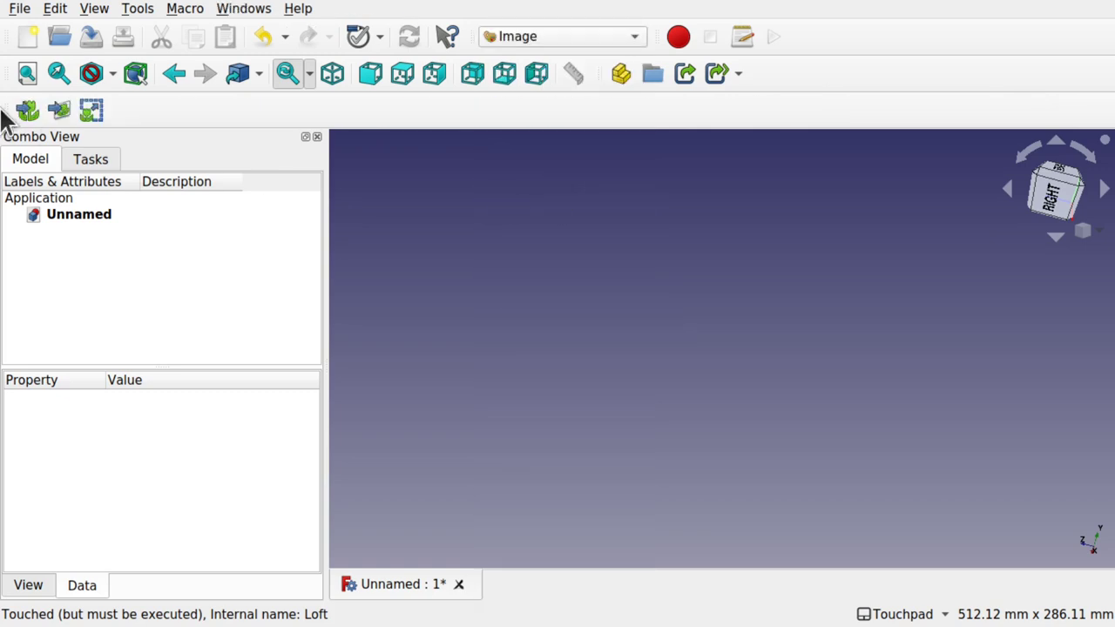
click(57, 119)
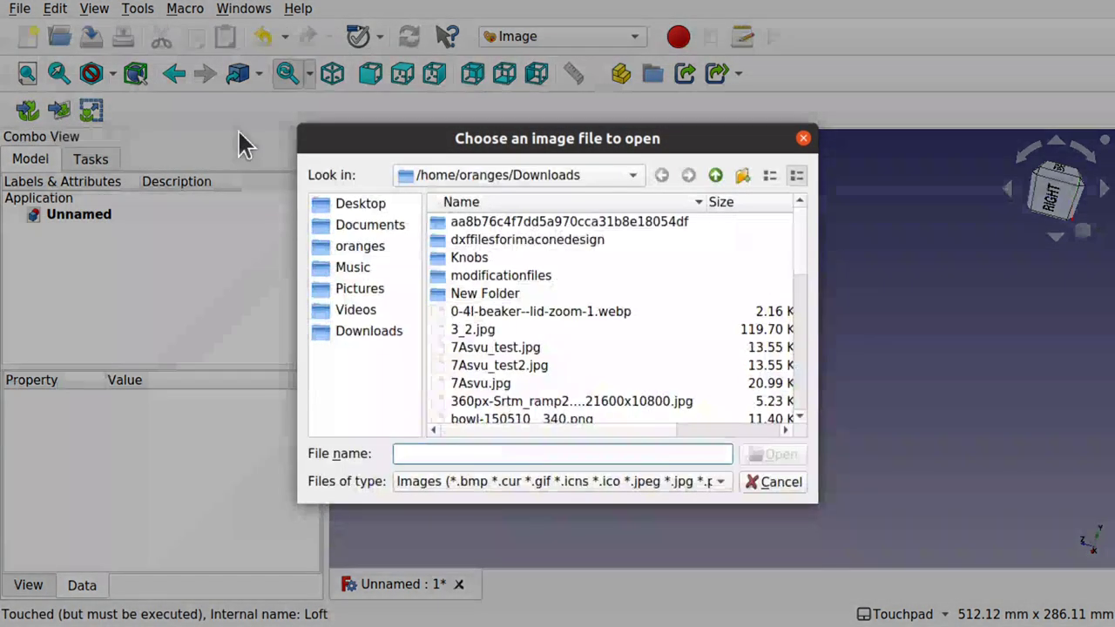
click(384, 335)
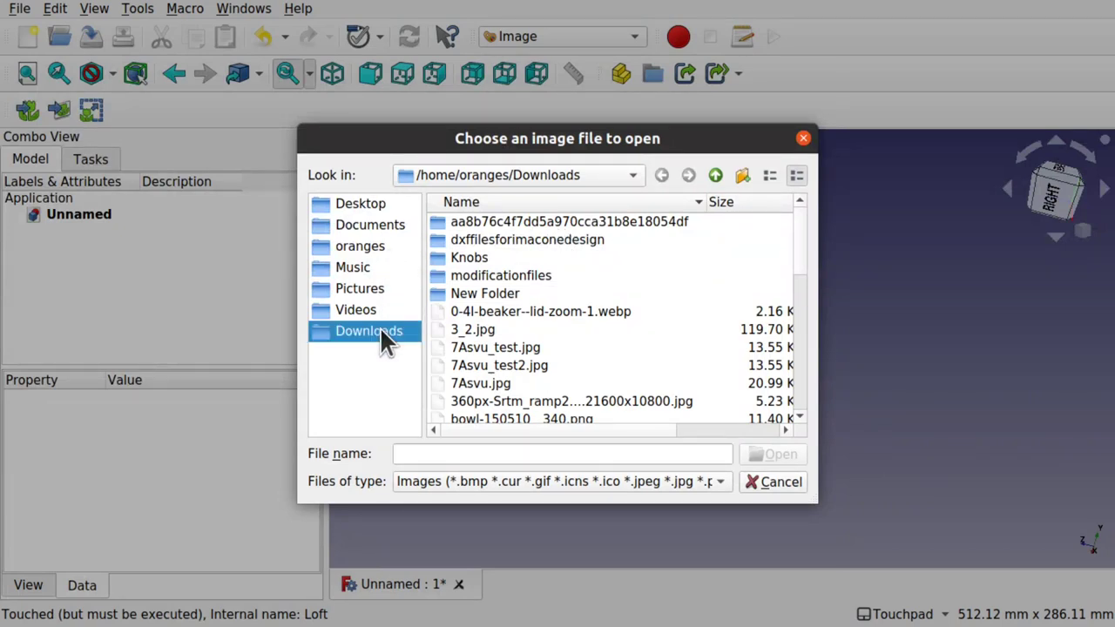
click(513, 416)
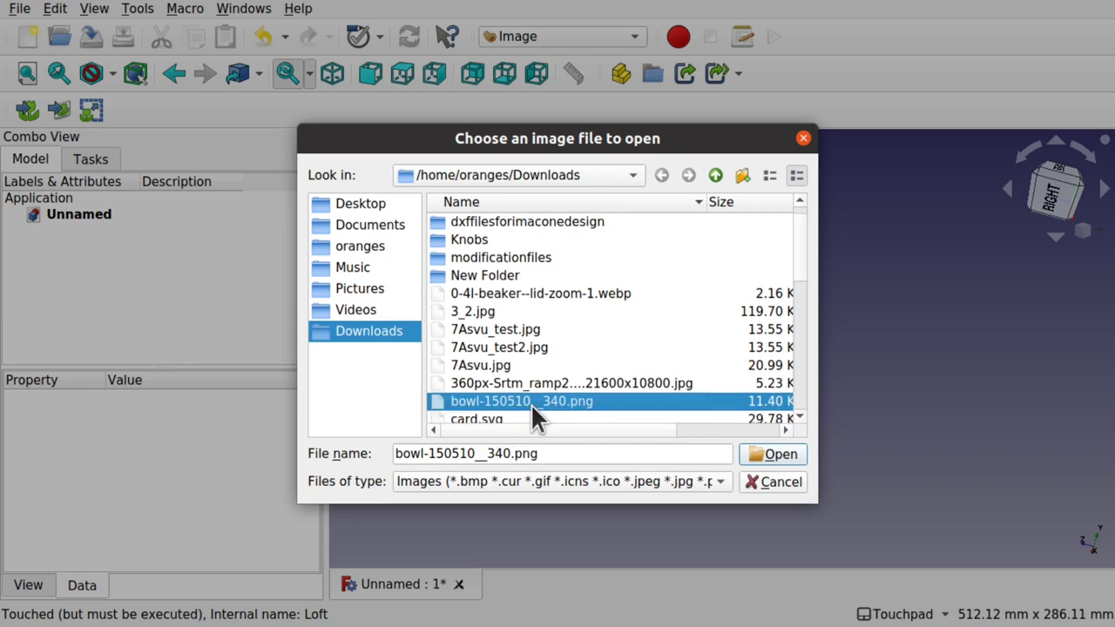
click(795, 442)
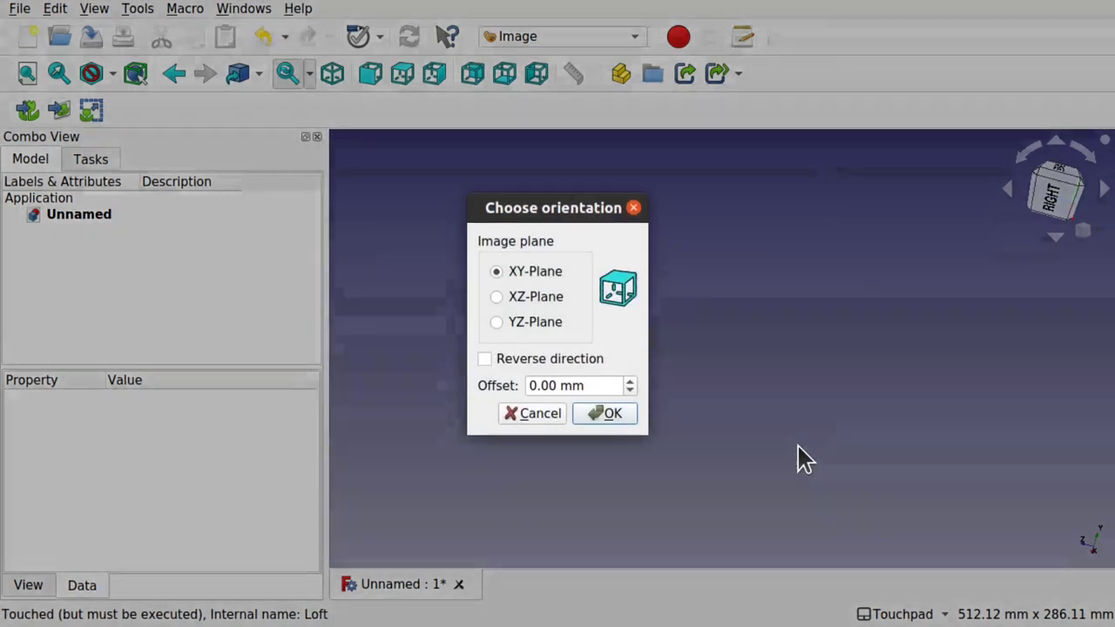
click(607, 414)
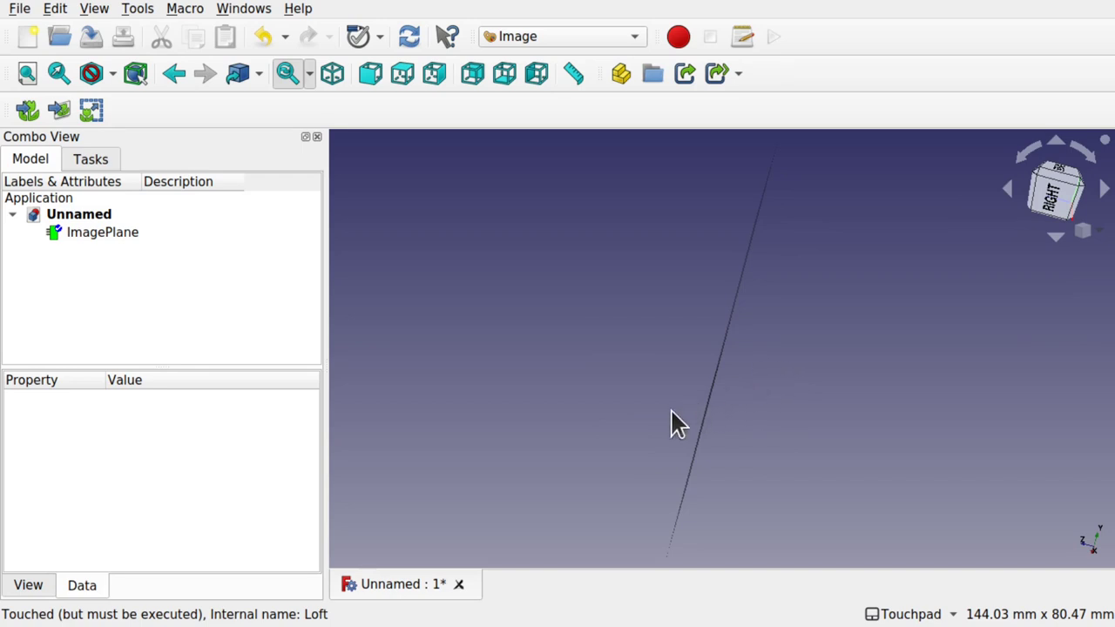
Look at the pin image from the top and create a new Sketcher sketch on the XY-Plane with 0.00 mm offset
middle_drag(671, 412, 772, 473)
click(1054, 196)
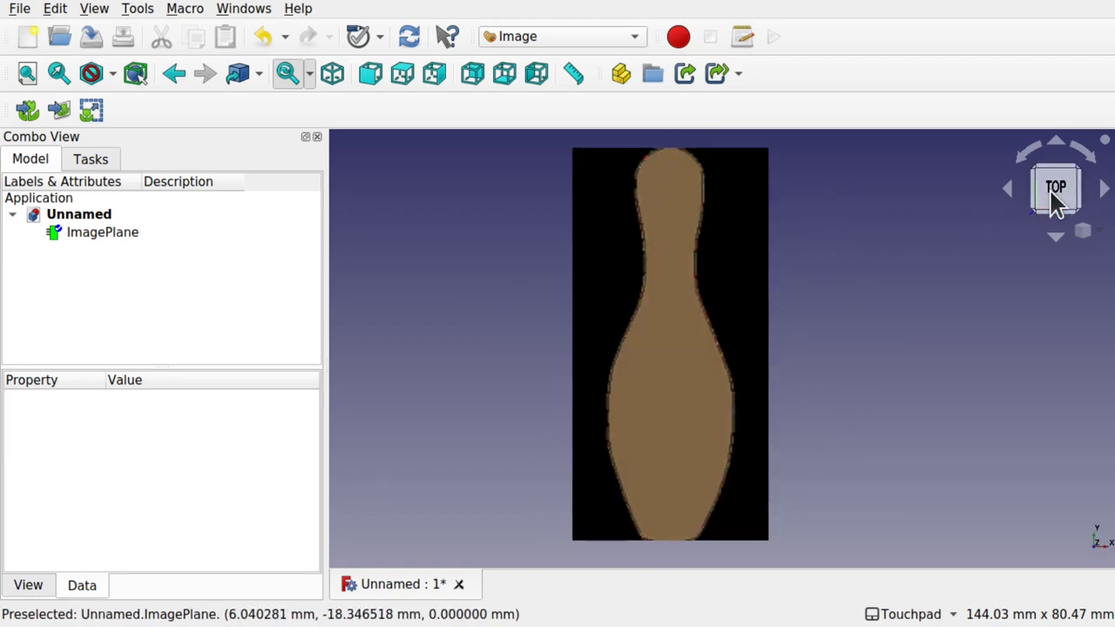
click(556, 35)
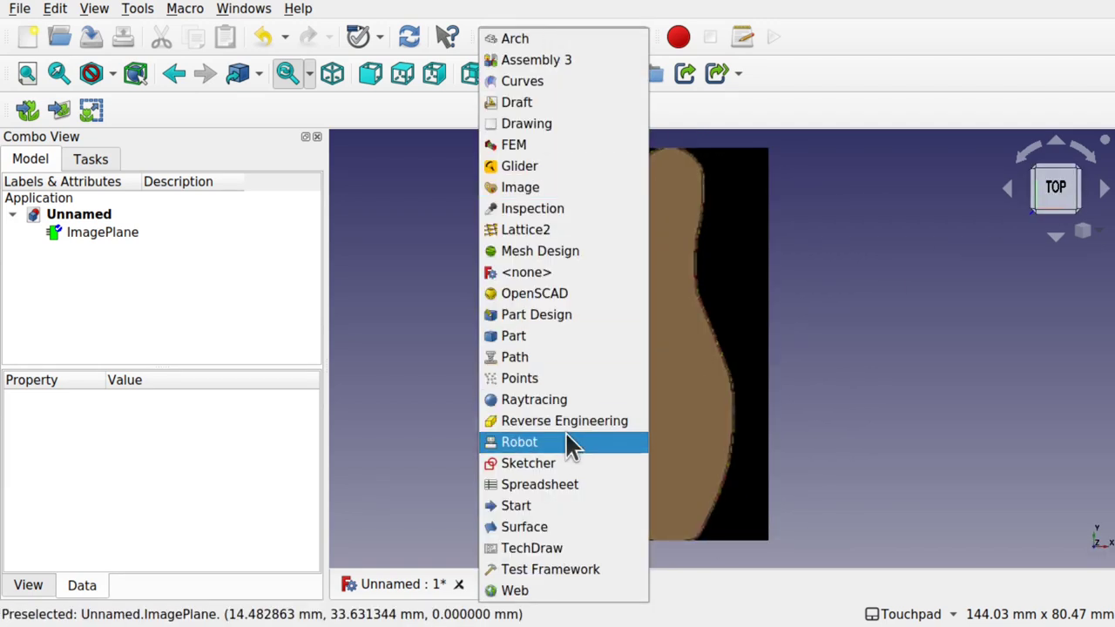
click(572, 463)
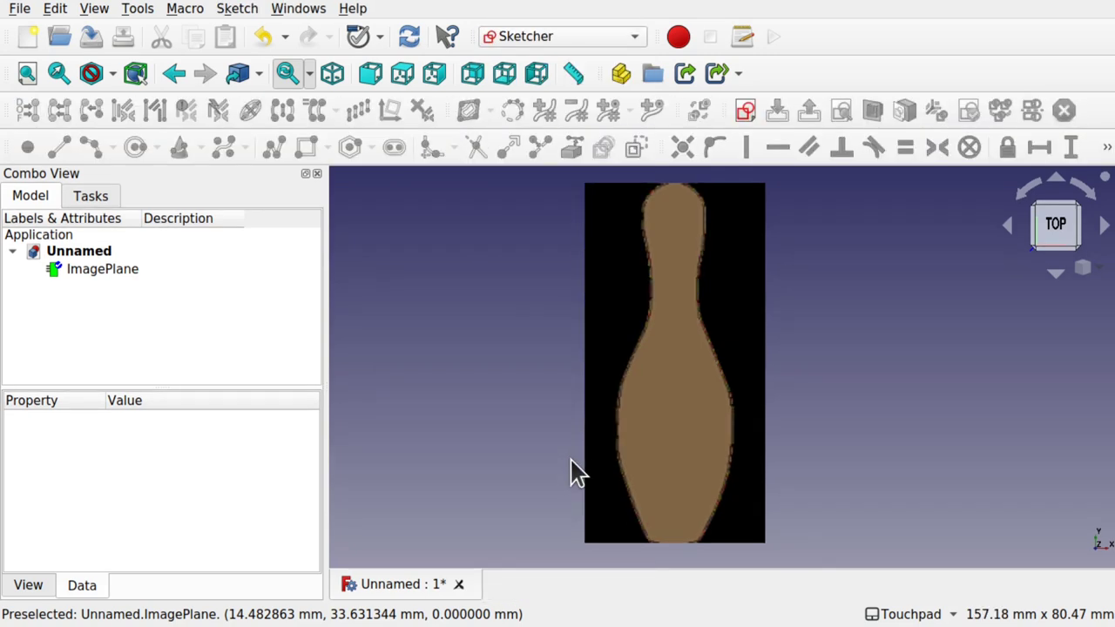
click(743, 116)
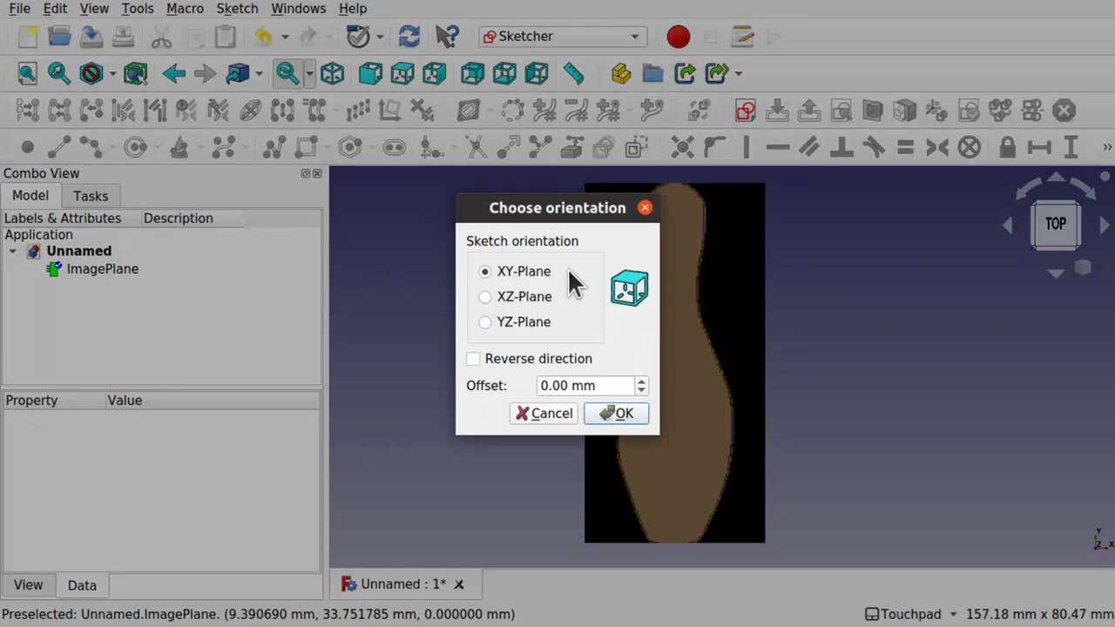
click(624, 415)
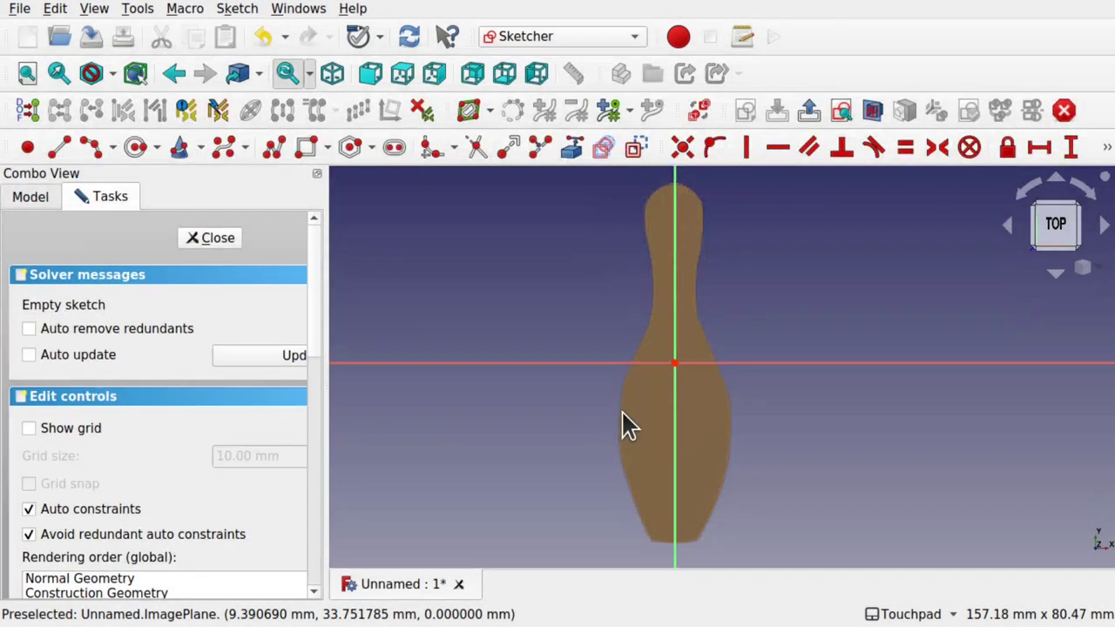
Trace the pin's left outline with an 11-point B-spline by control points, starting and ending on the vertical axis at the pin's top and base
scroll(659, 283, up, 3)
scroll(658, 282, down, 2)
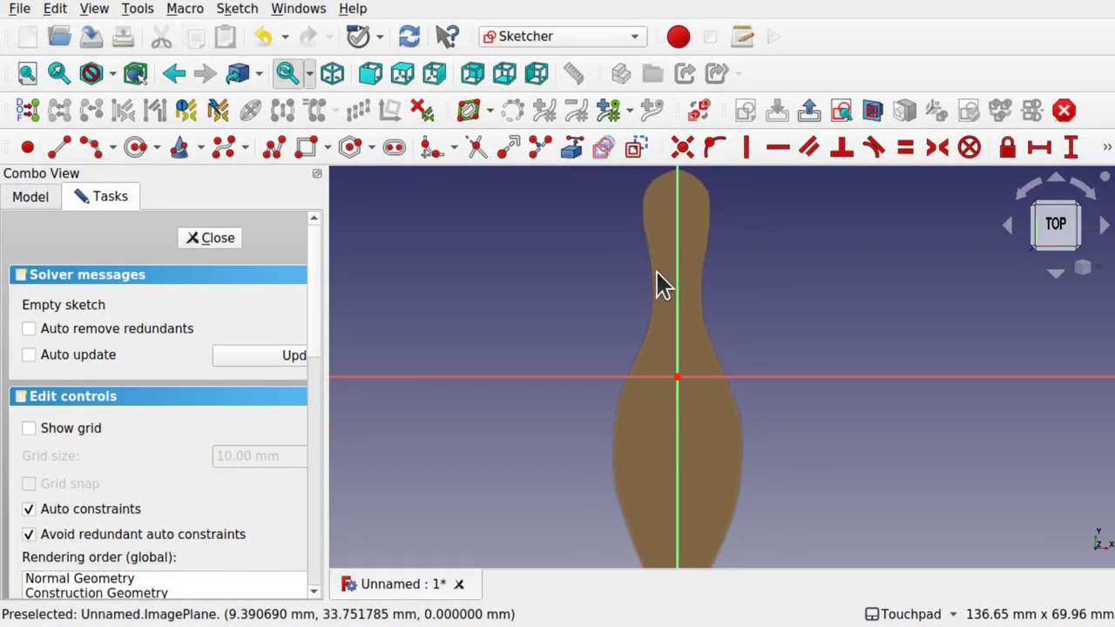
scroll(654, 281, up, 1)
middle_drag(654, 281, 654, 334)
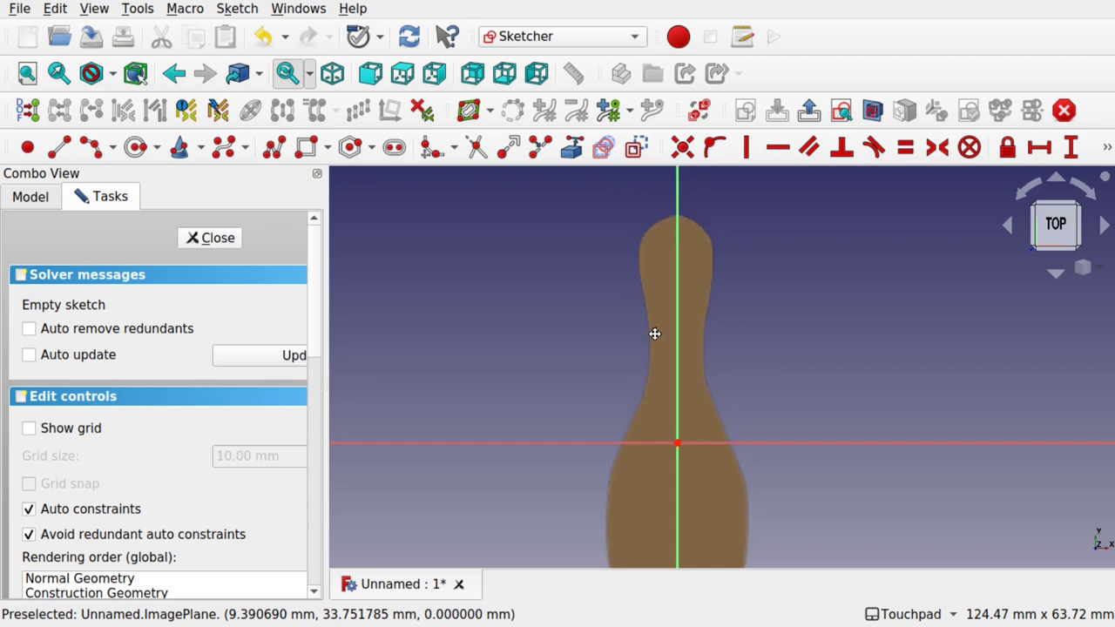
click(220, 153)
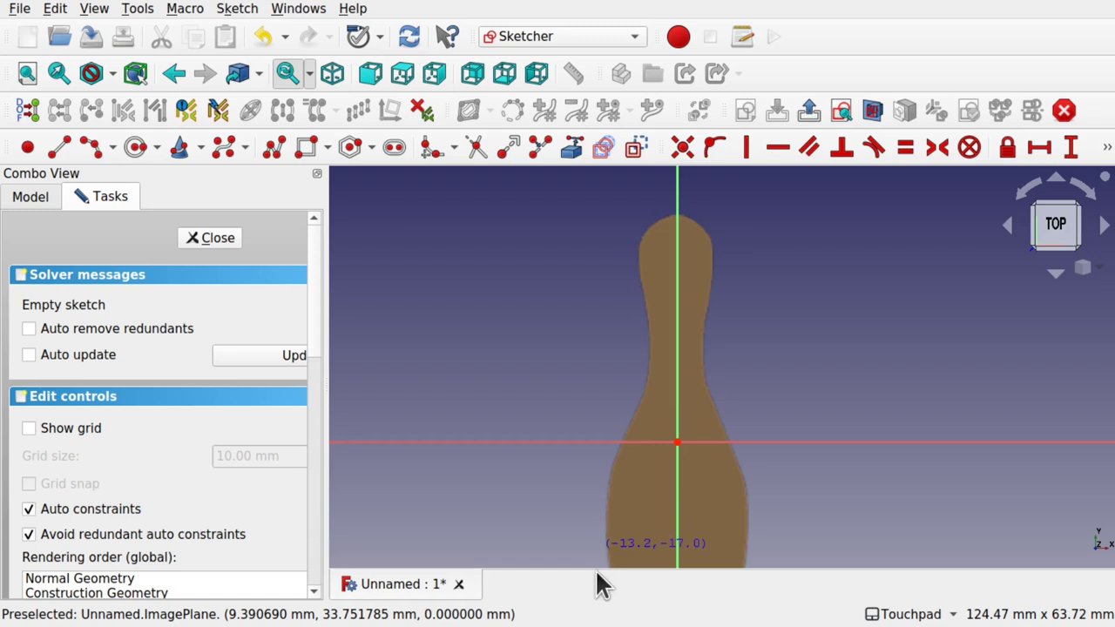
click(677, 214)
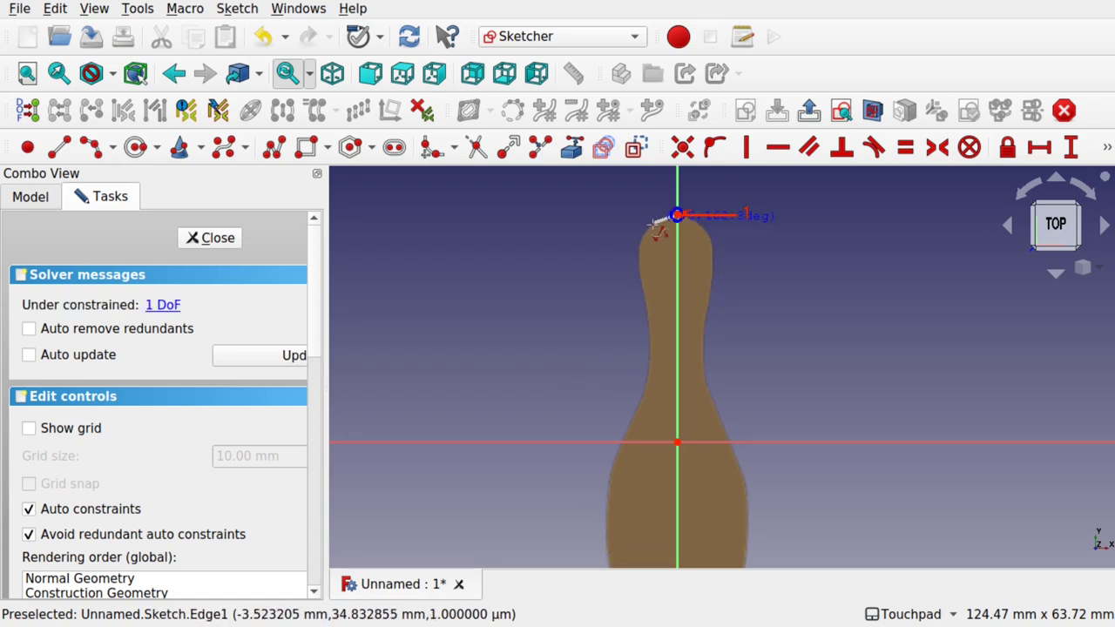
click(648, 228)
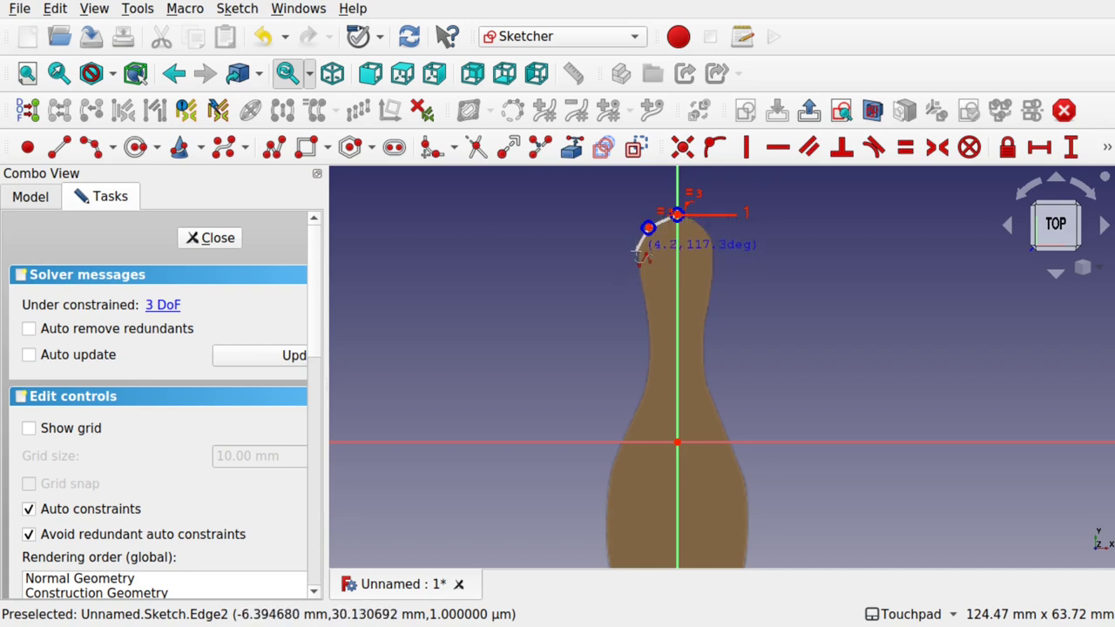
click(637, 252)
click(643, 312)
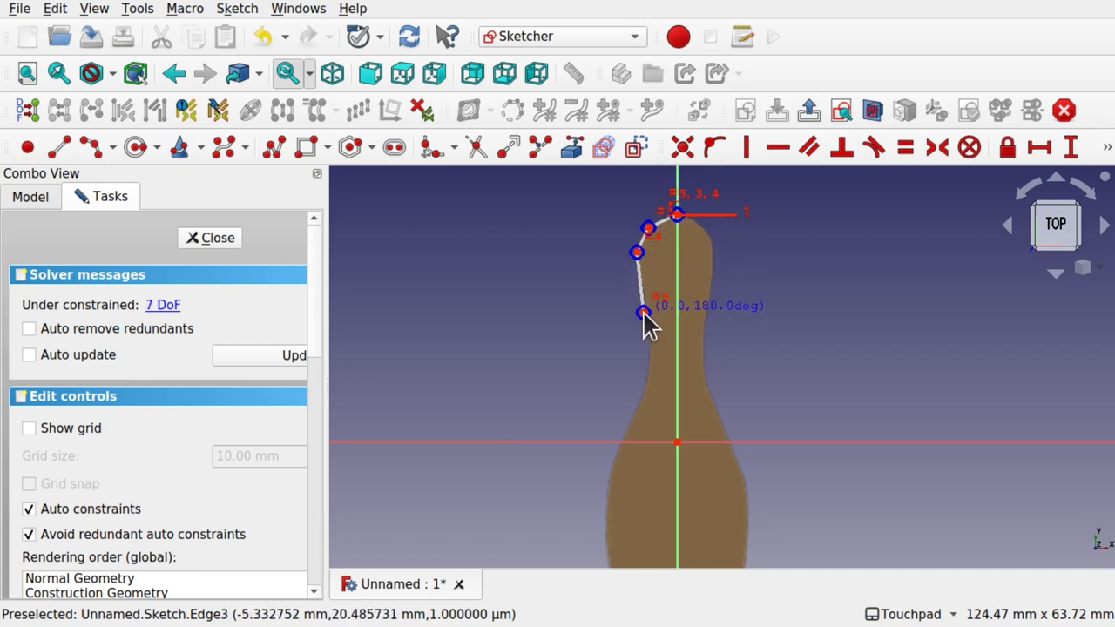
click(651, 370)
click(633, 420)
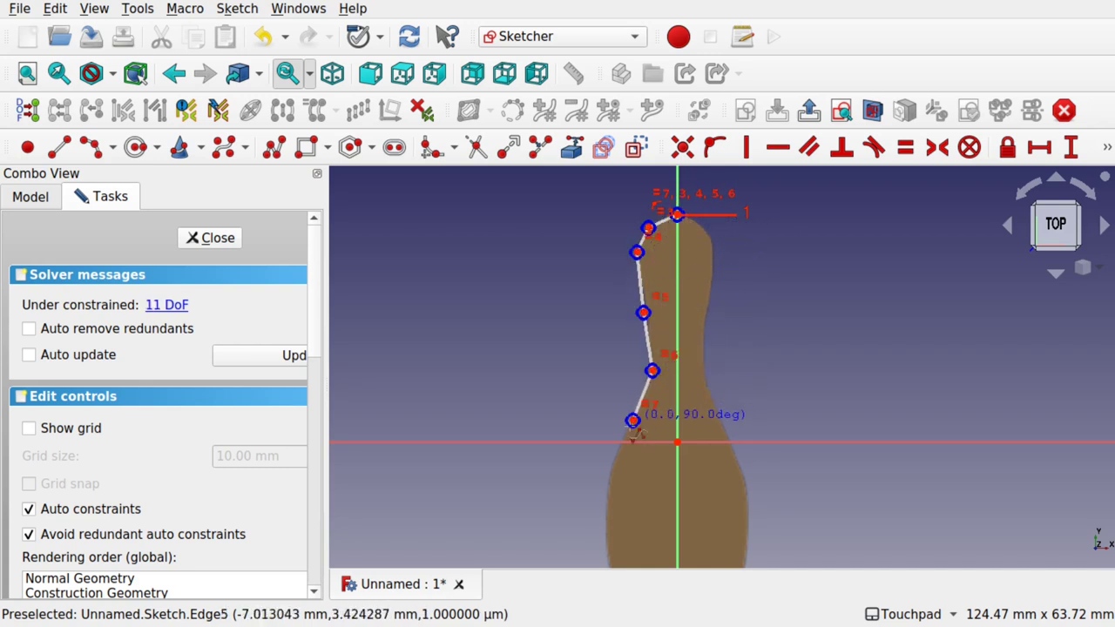
click(607, 487)
click(608, 557)
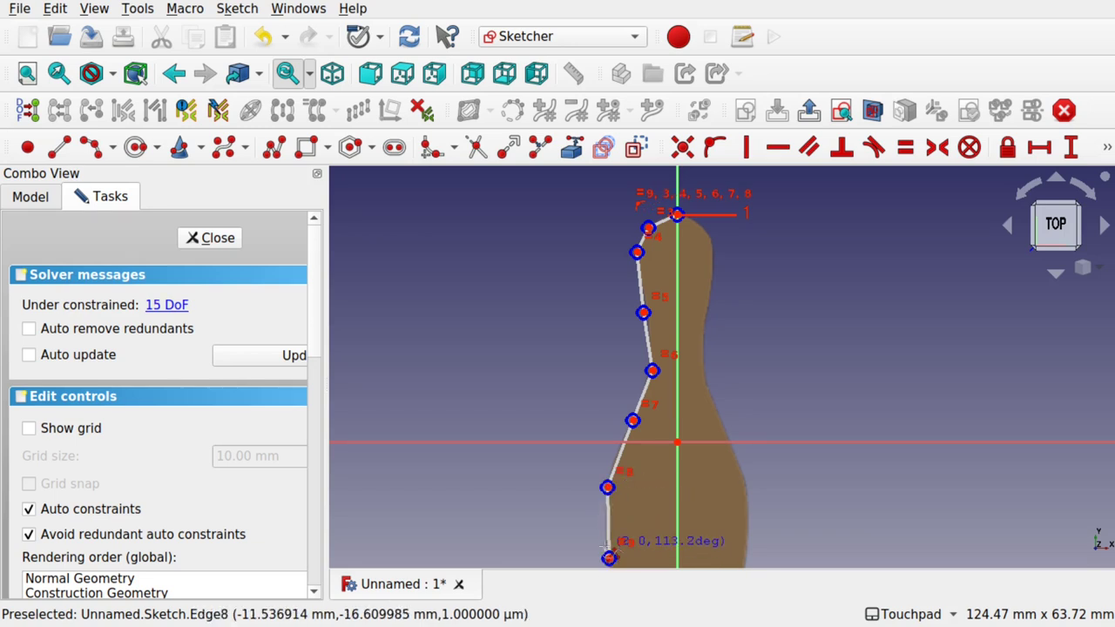
click(600, 502)
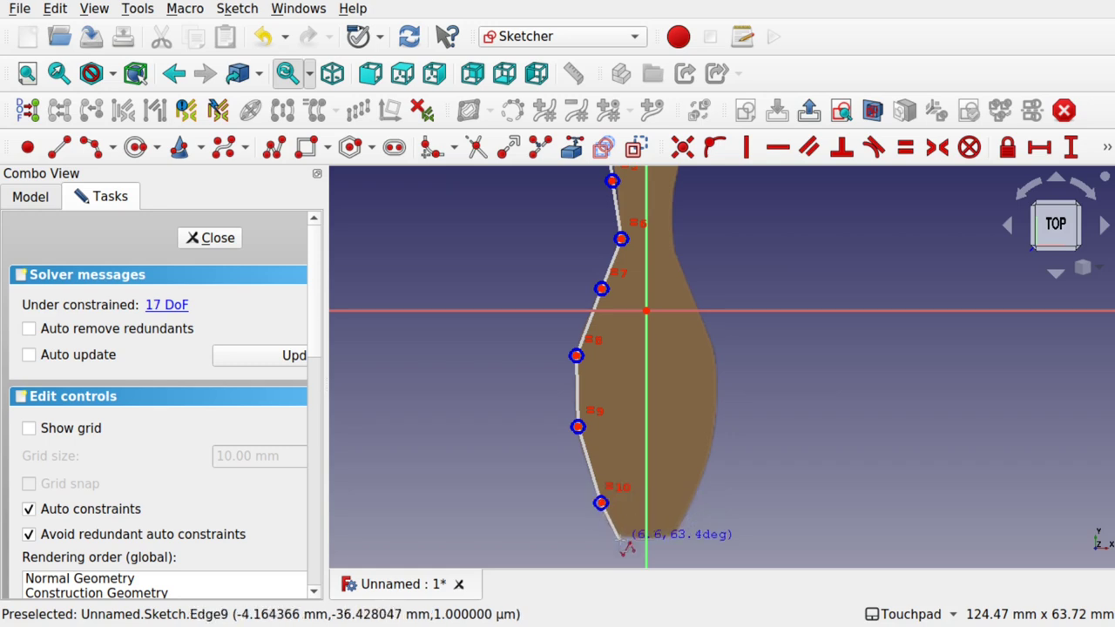
click(617, 538)
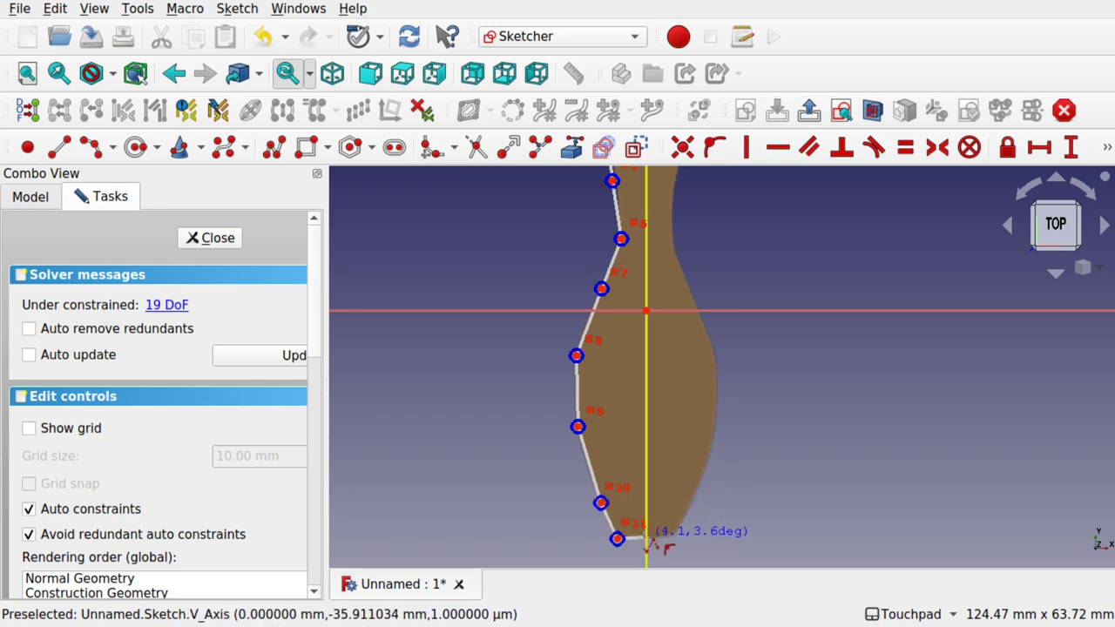
click(645, 539)
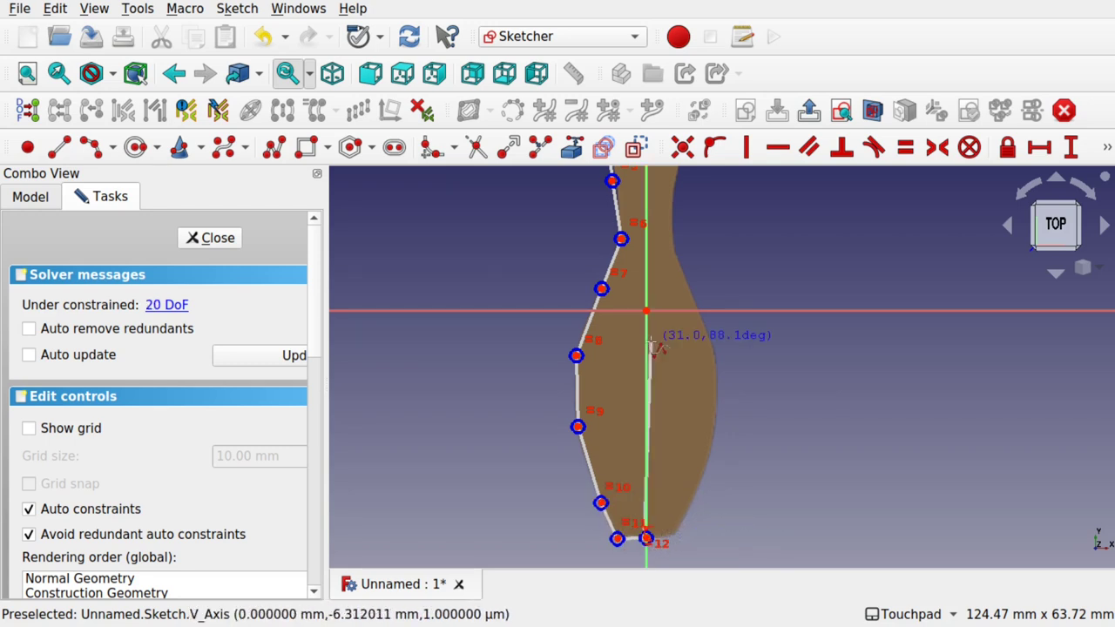
right_click(636, 422)
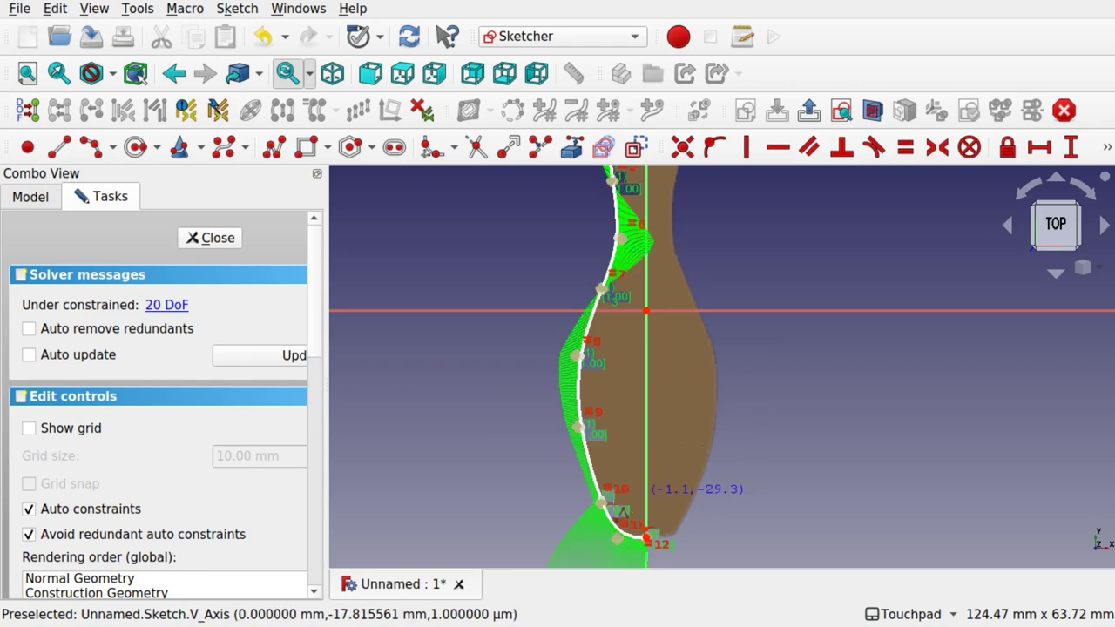
Fit the B-spline to the pin's head by moving the second control point outward, the start point slightly down and the fourth point inward
scroll(625, 296, up, 5)
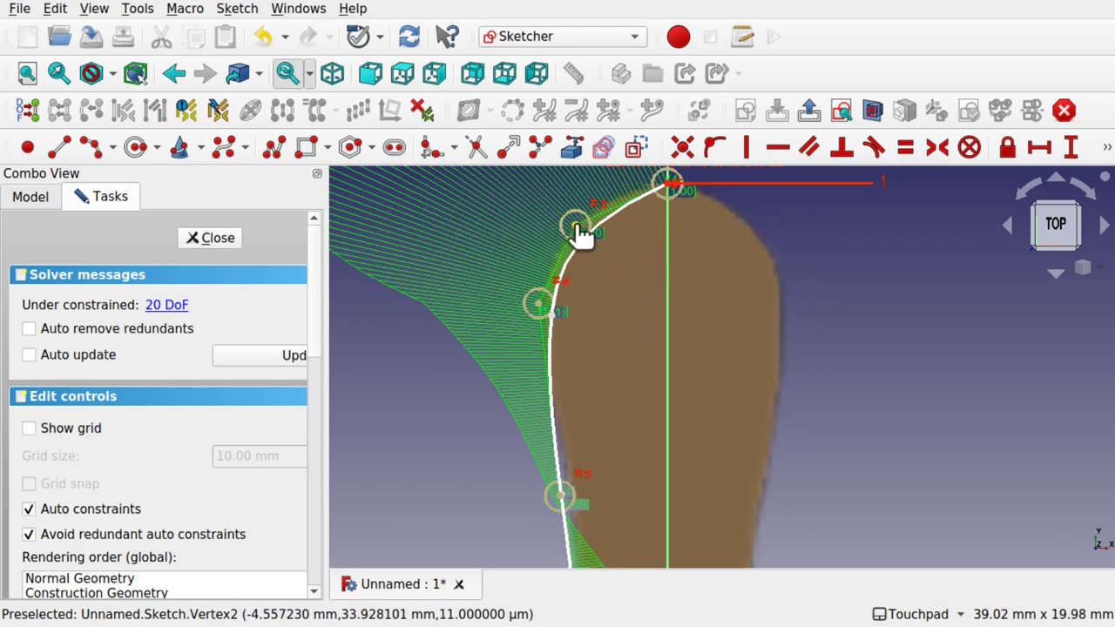
drag(575, 225, 555, 210)
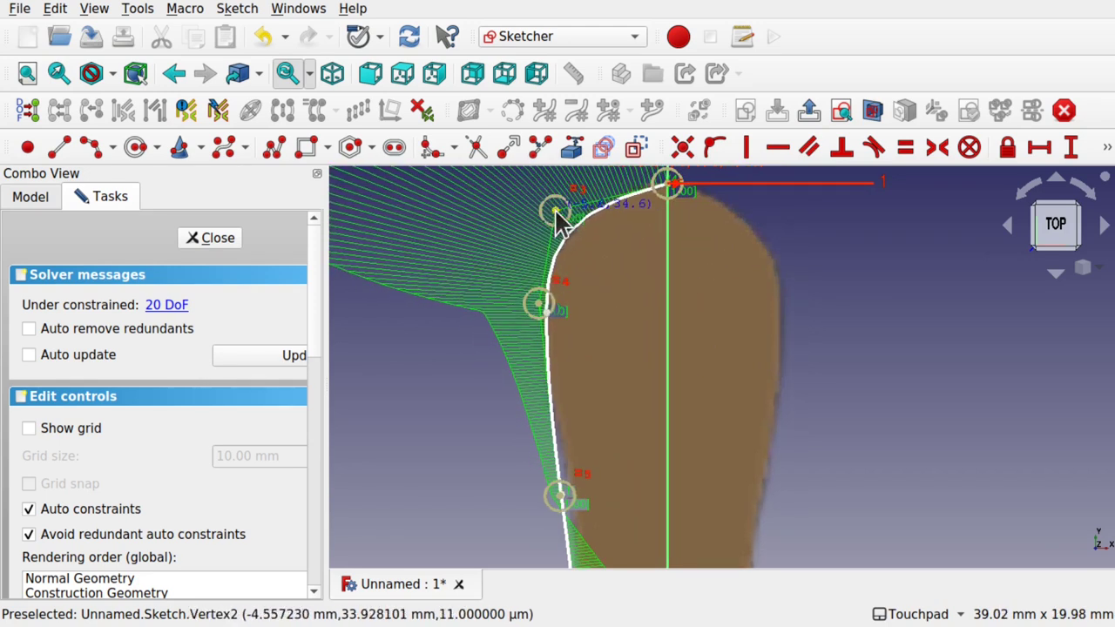
drag(669, 184, 668, 191)
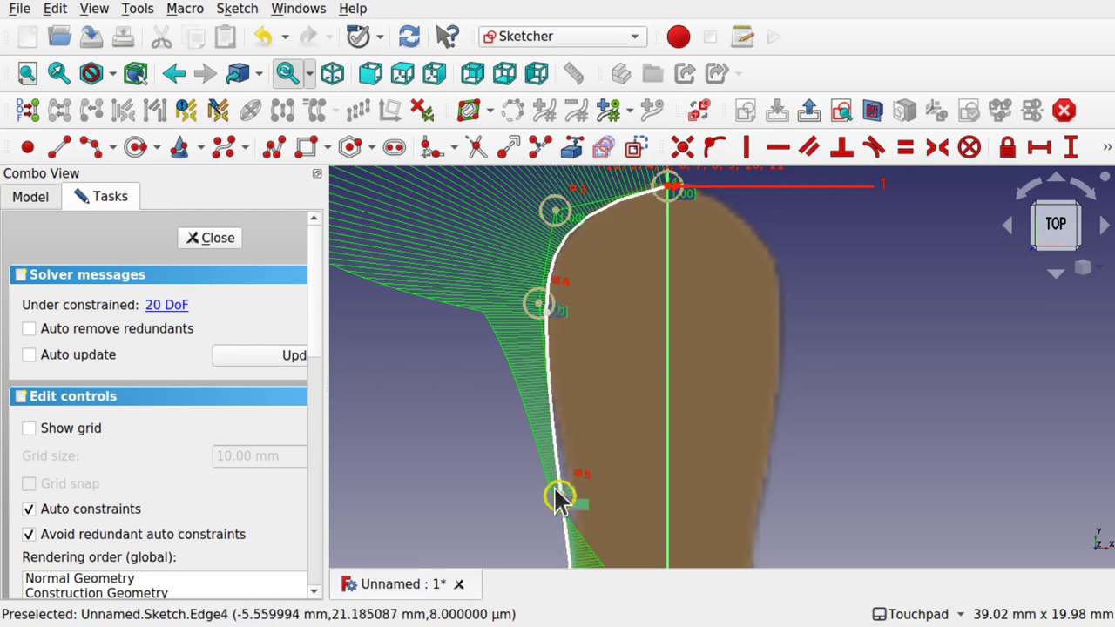
drag(564, 500, 567, 493)
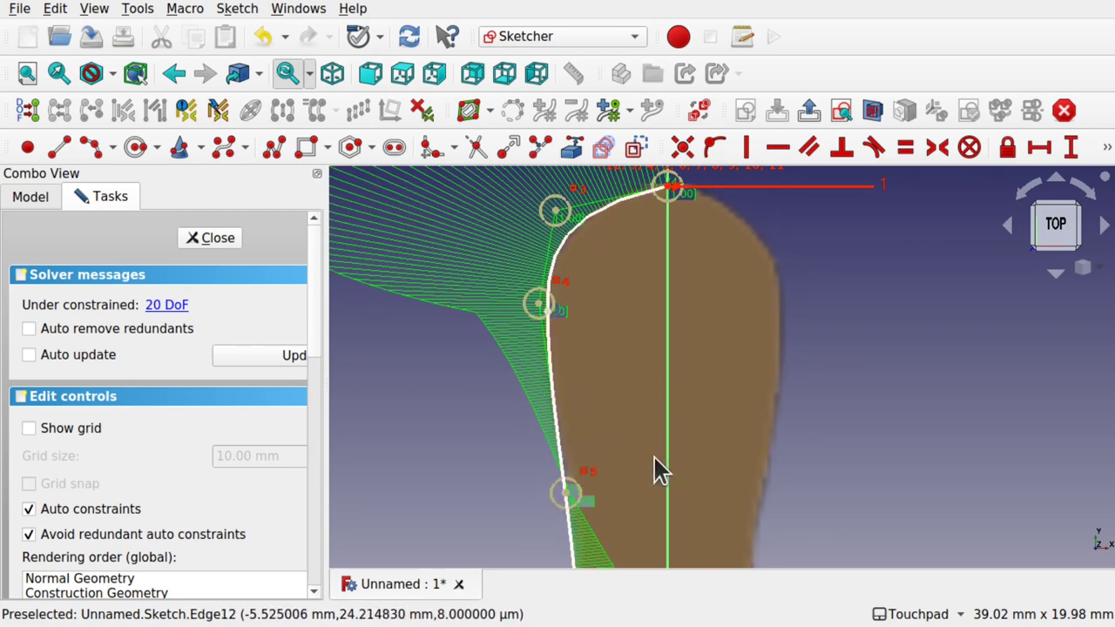
Refine the B-spline's fit by moving the control points at the pin's neck and upper belly outward to the image edge
scroll(660, 471, down, 10)
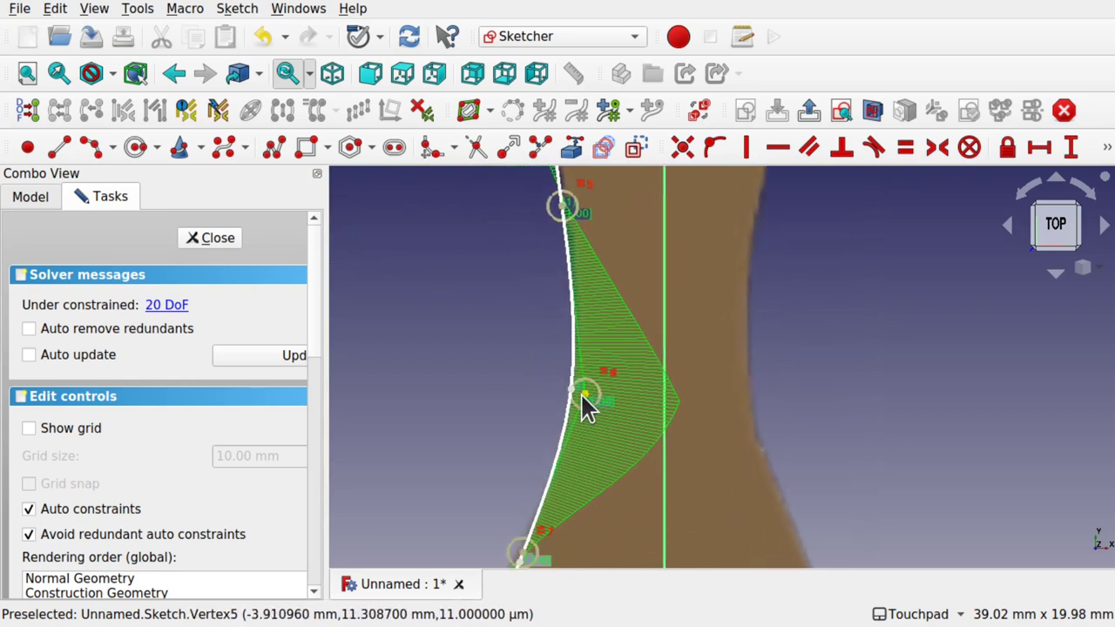
mouse_move(580, 393)
mouse_down()
mouse_move(597, 404)
mouse_move(557, 383)
mouse_up()
scroll(598, 409, down, 6)
scroll(644, 392, down, 6)
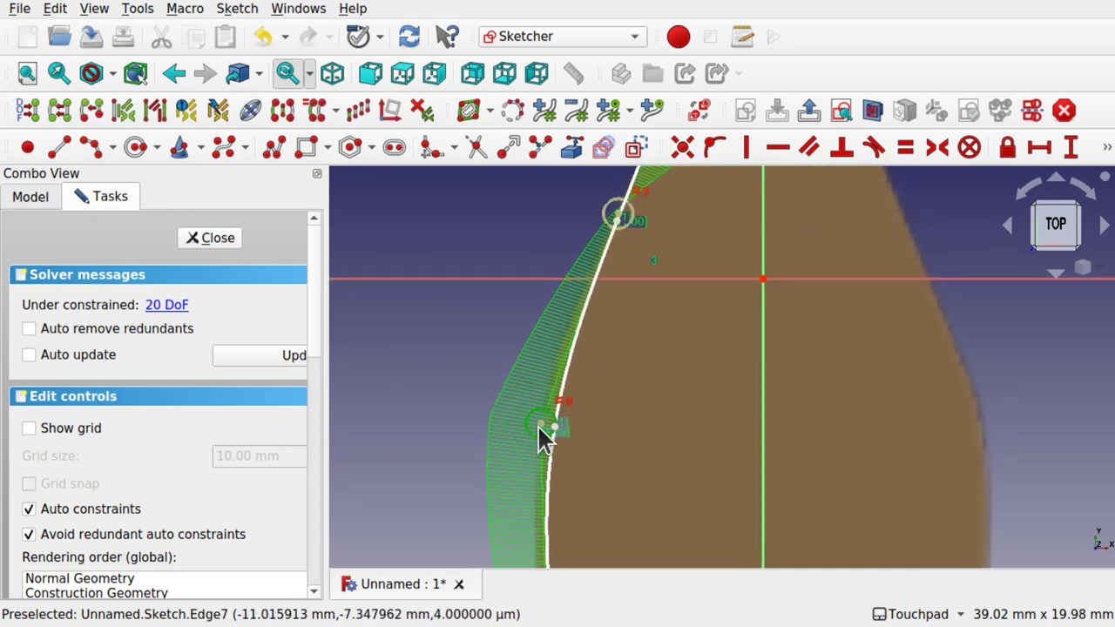
drag(539, 424, 525, 422)
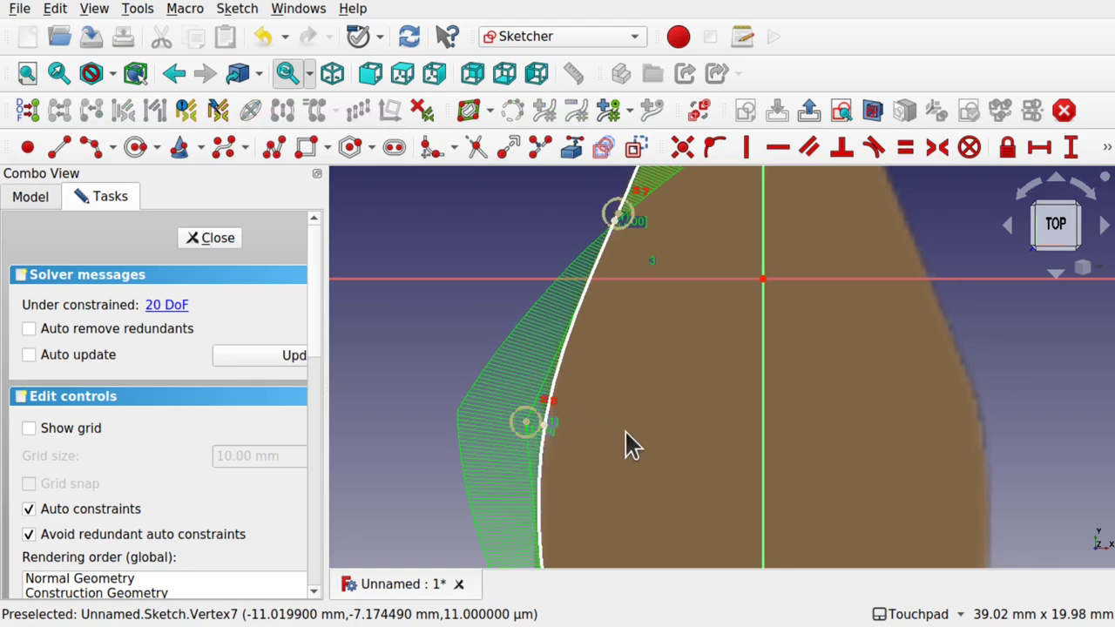
scroll(624, 429, down, 2)
scroll(626, 431, down, 3)
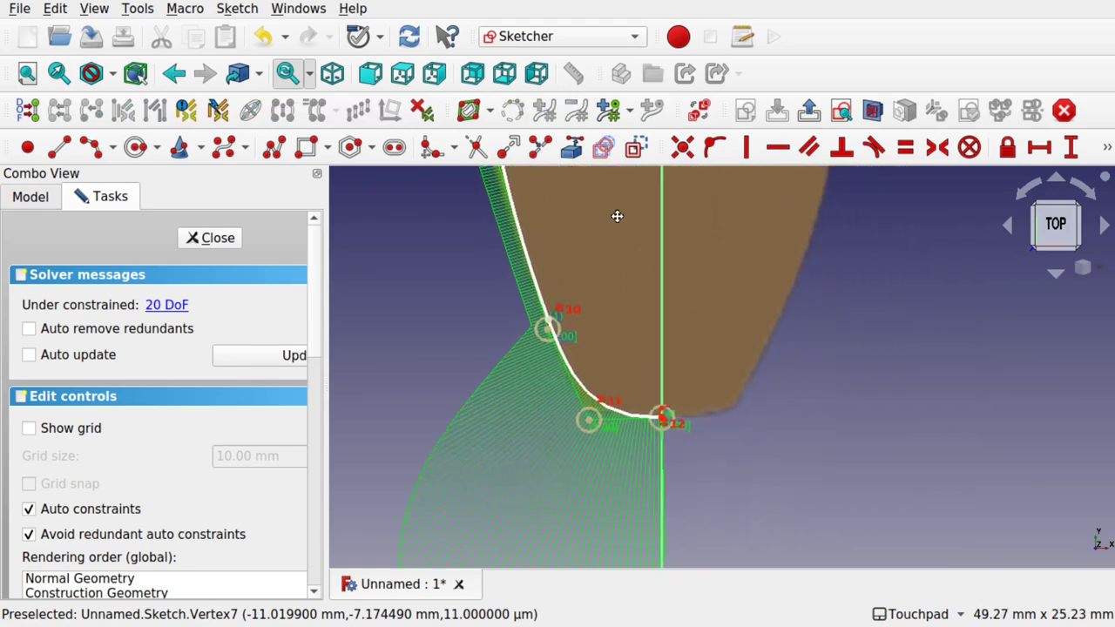
middle_drag(617, 216, 595, 322)
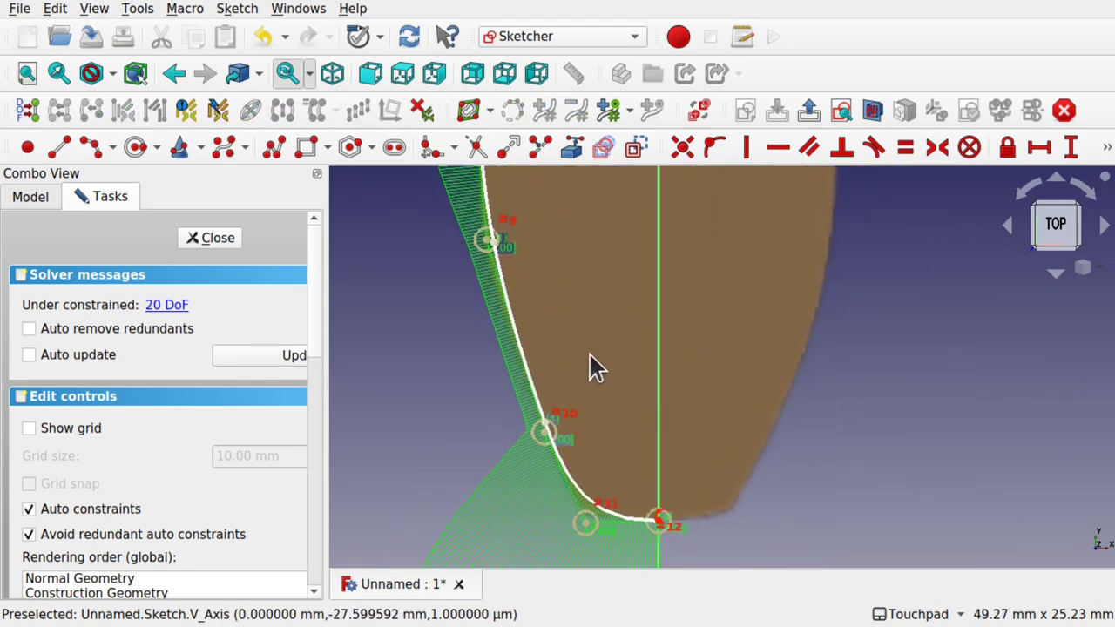
Close the B-spline sketch and switch to the Part workbench
click(211, 239)
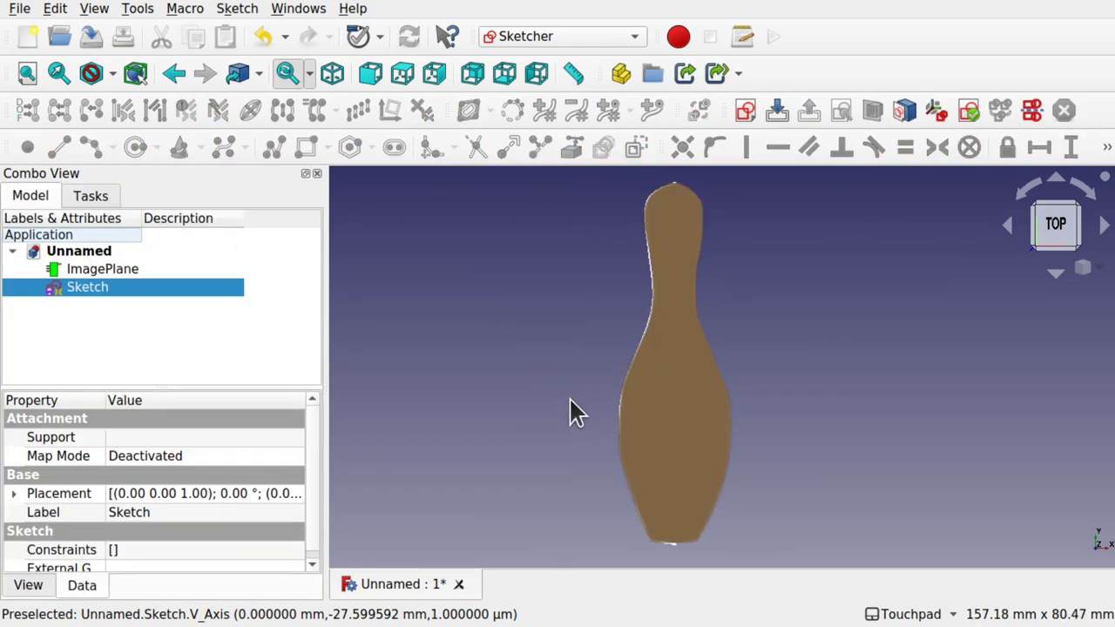
click(558, 36)
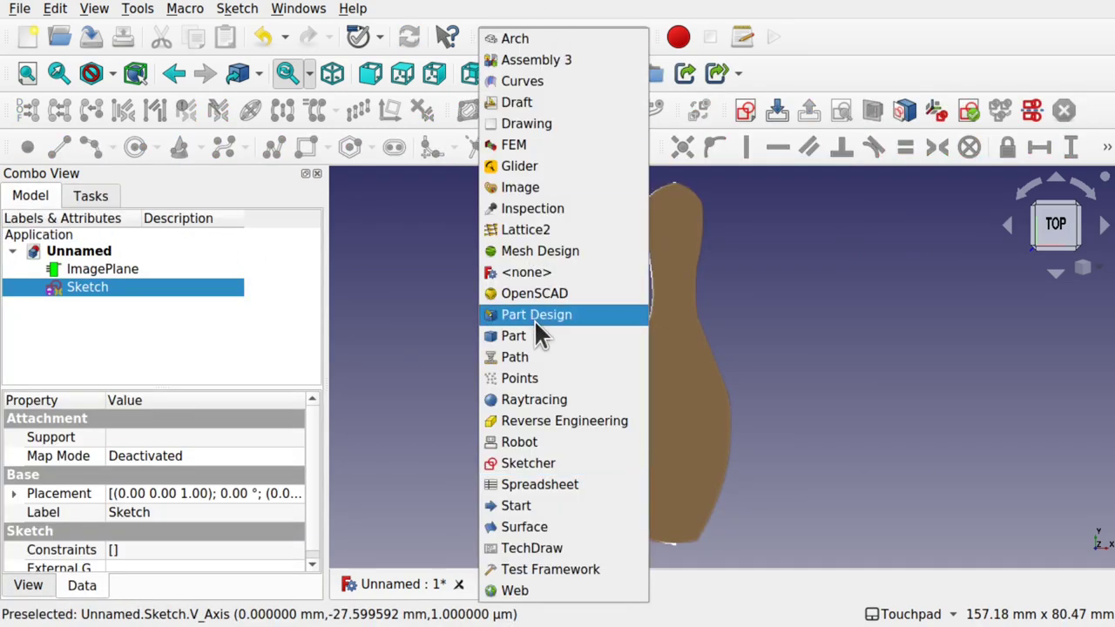
click(562, 342)
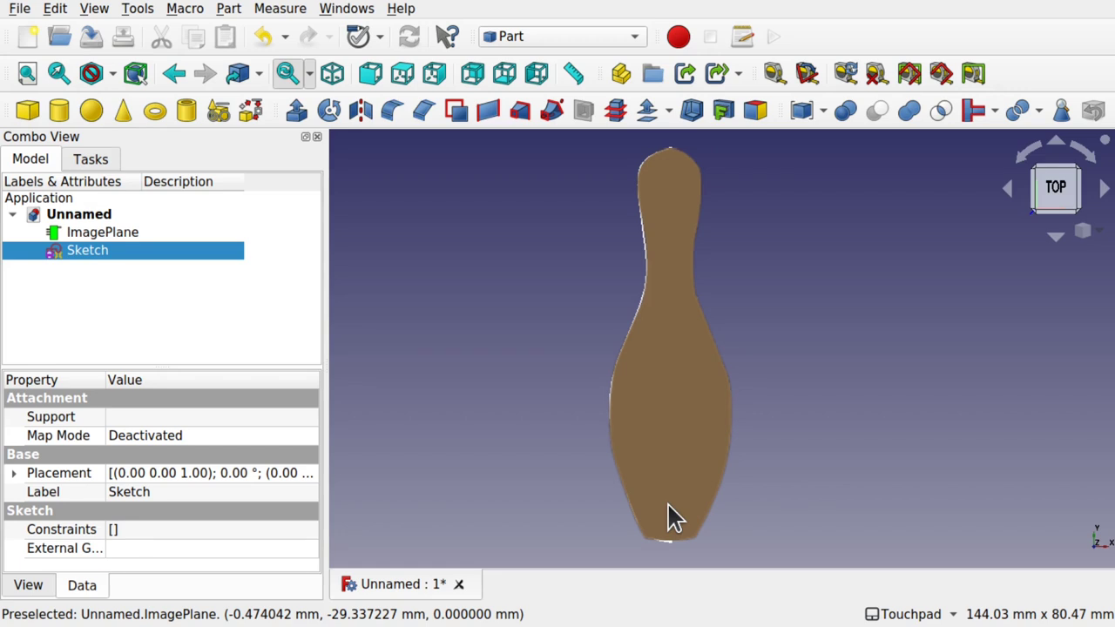
Revolve the B-spline sketch about the Y direction, with the axis centred at 0.00 mm, and inspect the pin
click(331, 113)
click(74, 493)
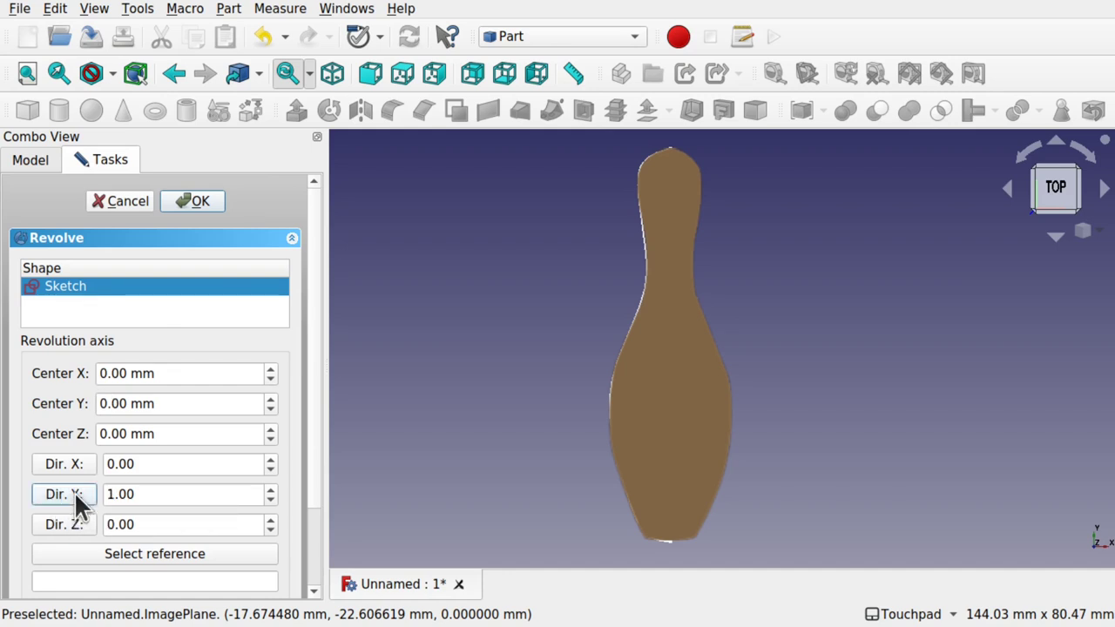
click(199, 204)
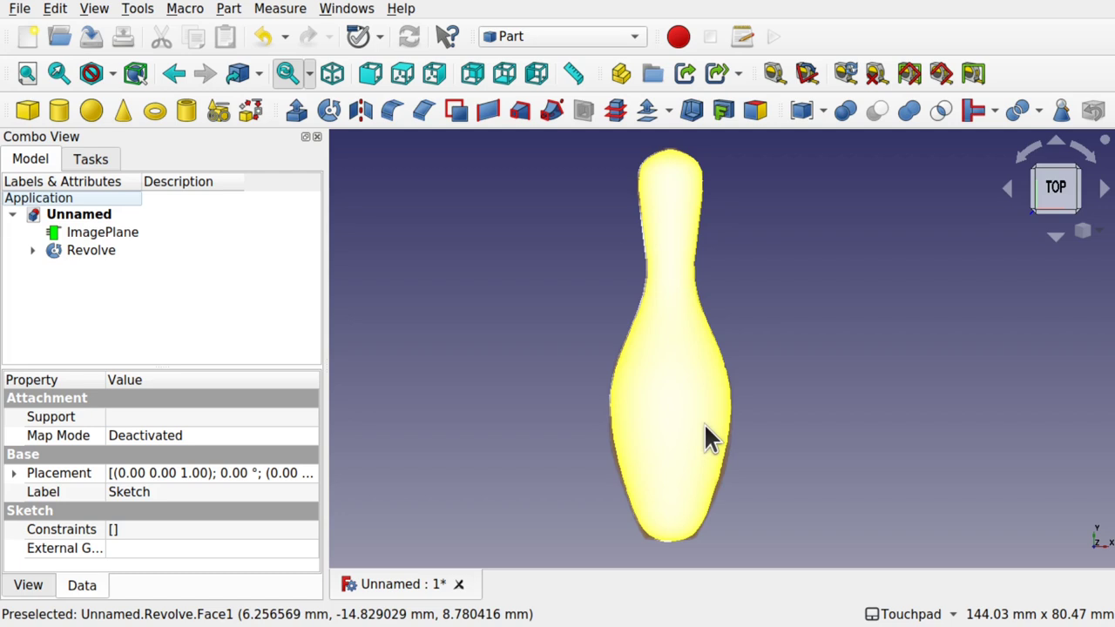
alt+drag(704, 422, 780, 337)
Delete the revolved pin, then reopen its sketch and delete all the B-spline geometry
click(92, 250)
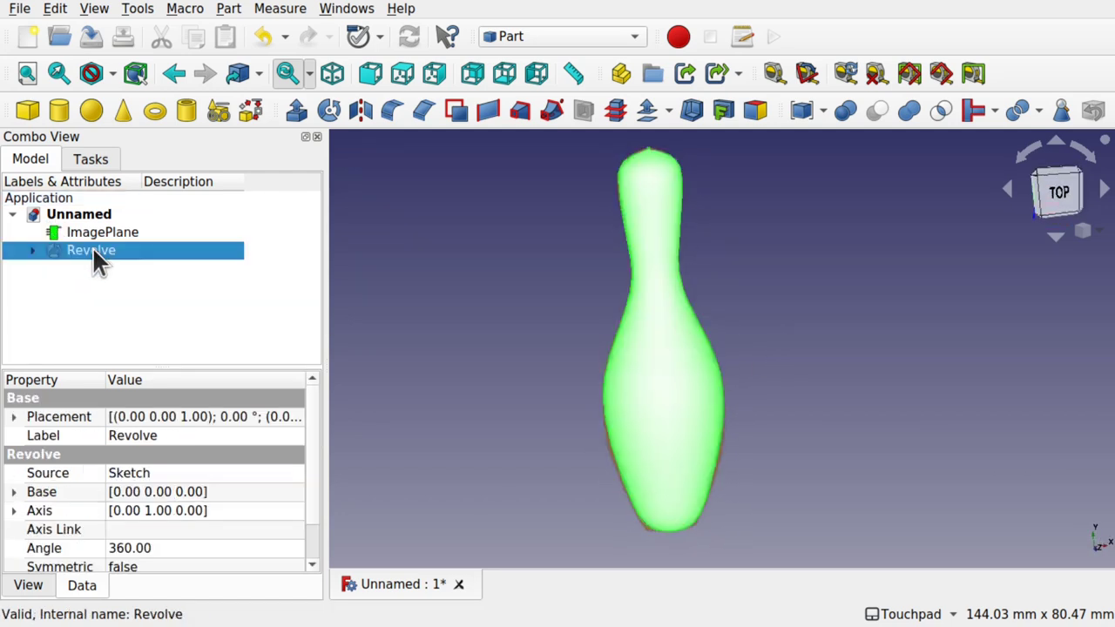
key(Delete)
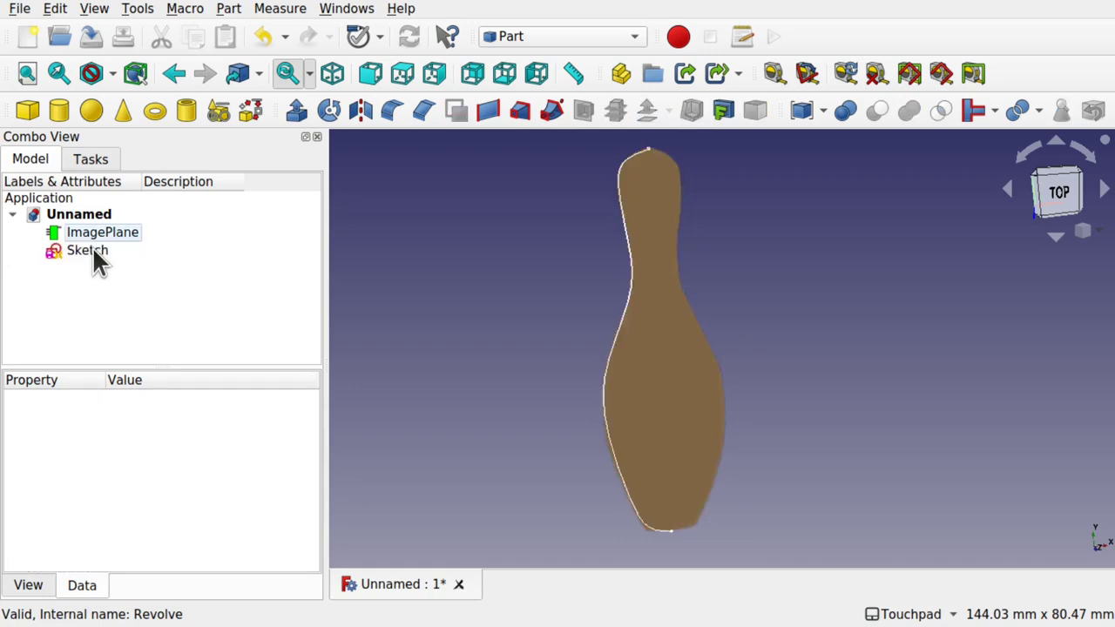
double_click(92, 250)
scroll(562, 322, down, 4)
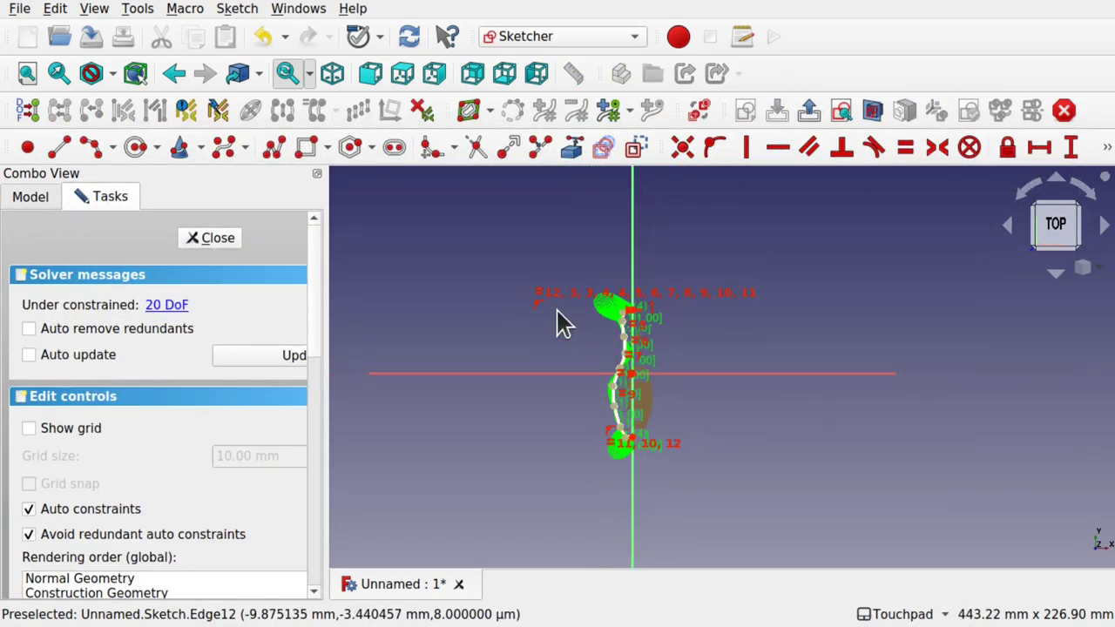
drag(537, 259, 747, 535)
key(Delete)
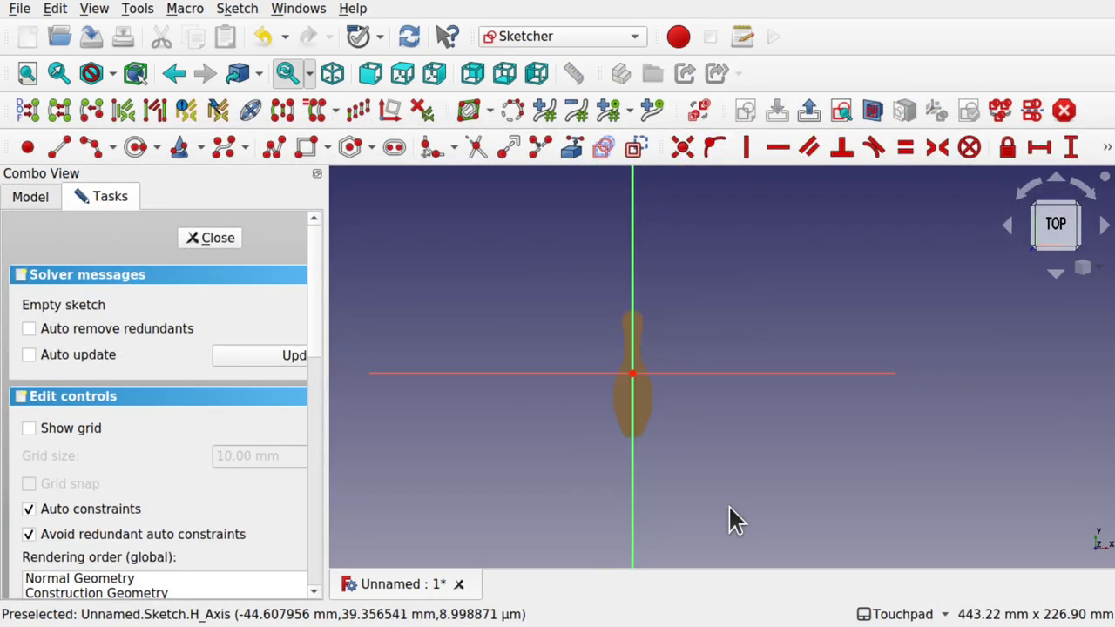
Place ten sketch points down the pin's left outline from the top to the base corner, one on the horizontal axis, and close the sketch
scroll(626, 364, up, 3)
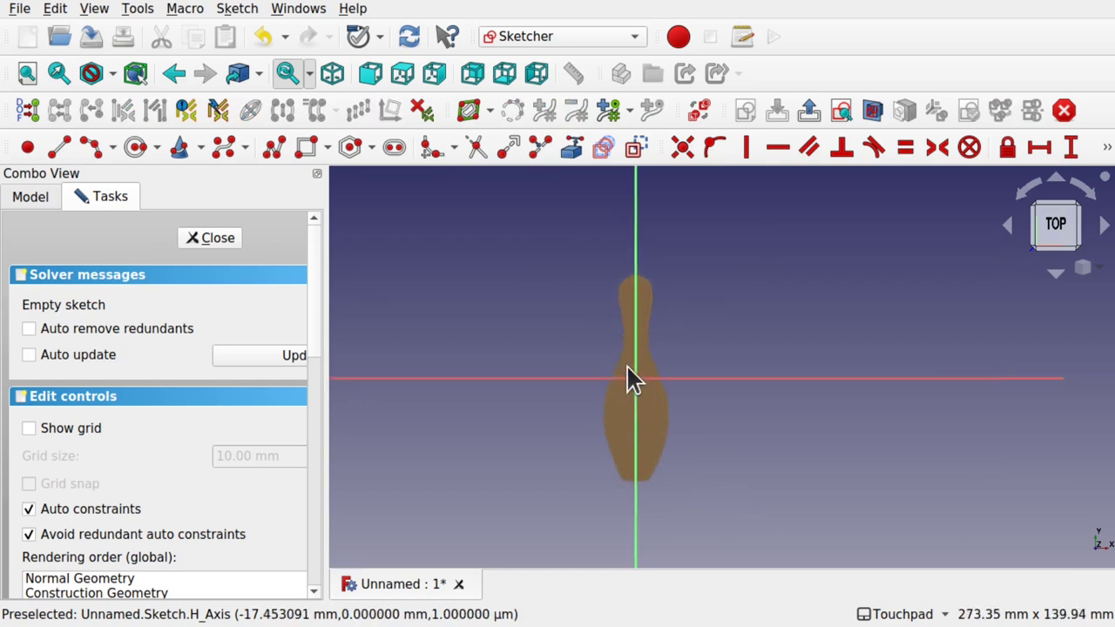
scroll(627, 367, up, 4)
scroll(627, 374, down, 2)
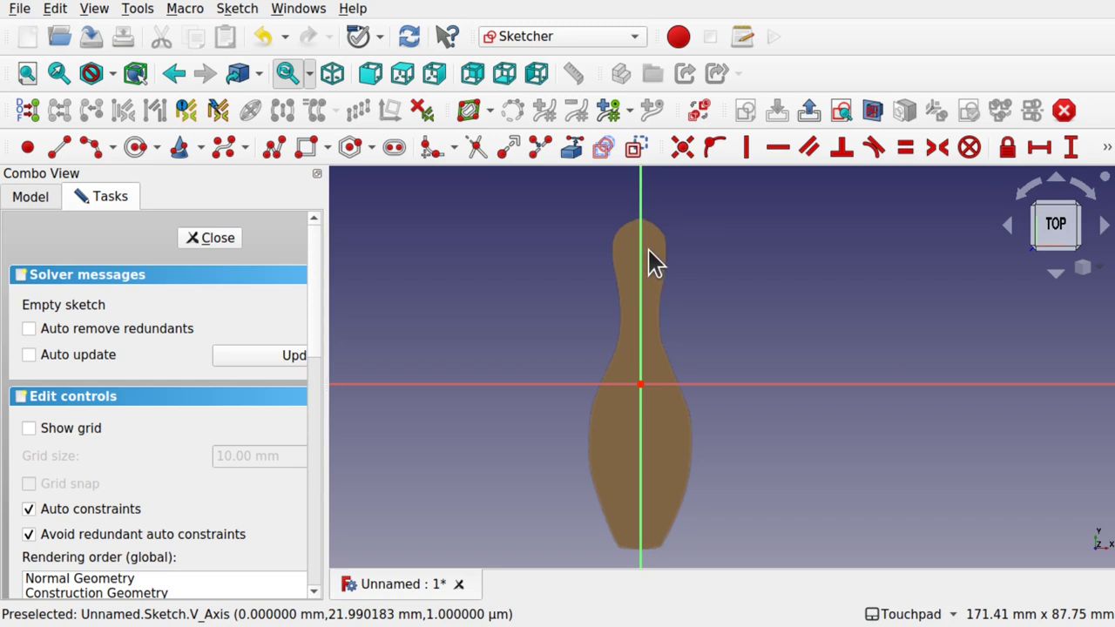
click(30, 148)
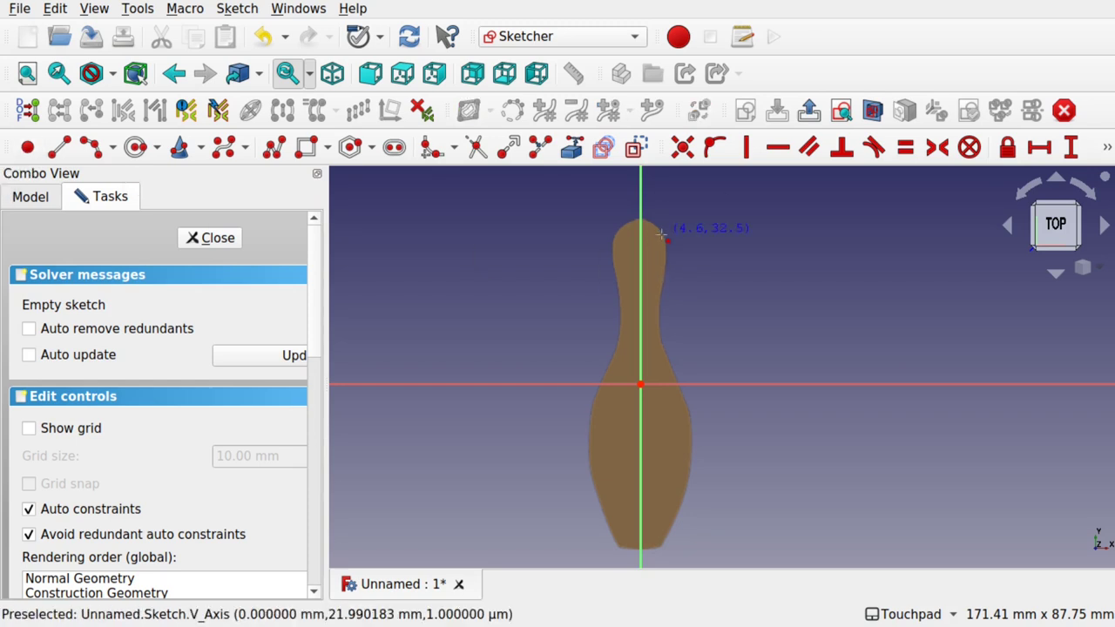
scroll(636, 214, up, 3)
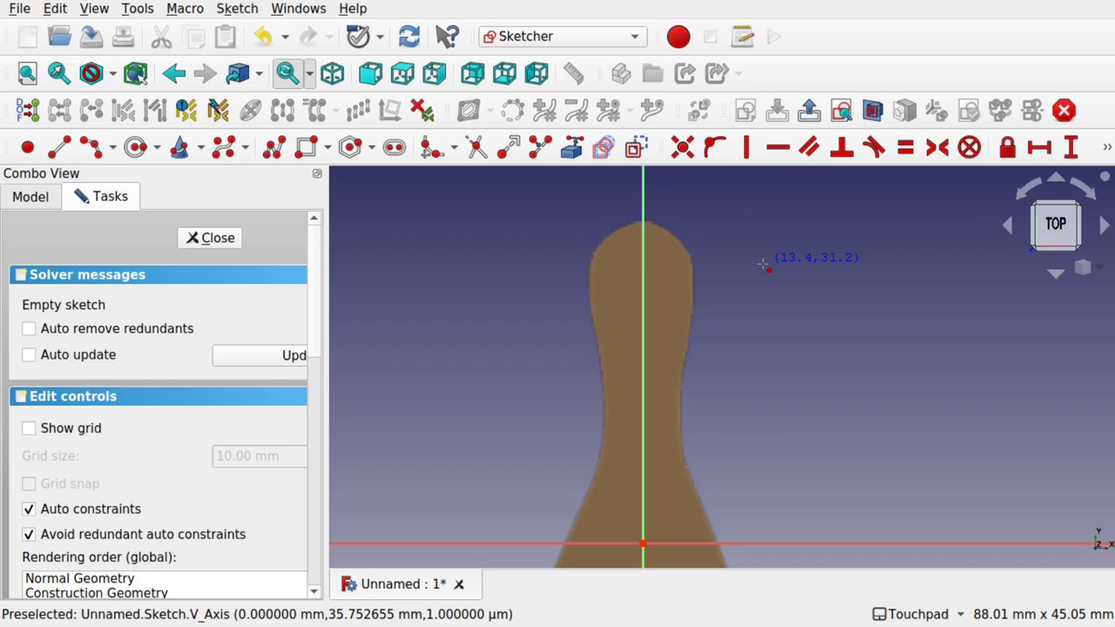
click(636, 223)
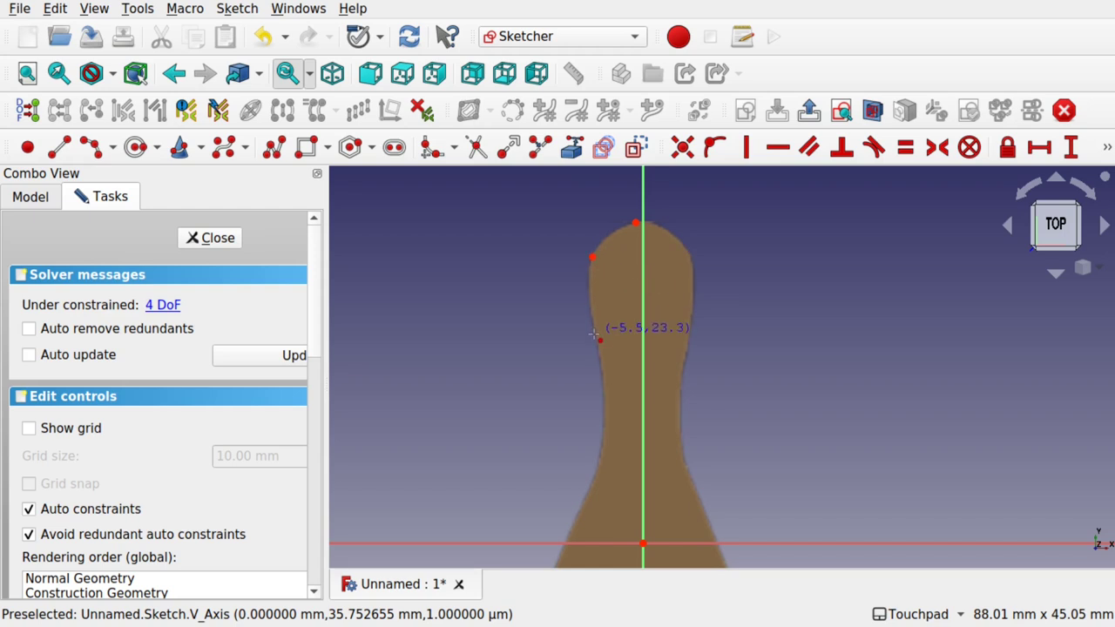
click(603, 423)
click(595, 468)
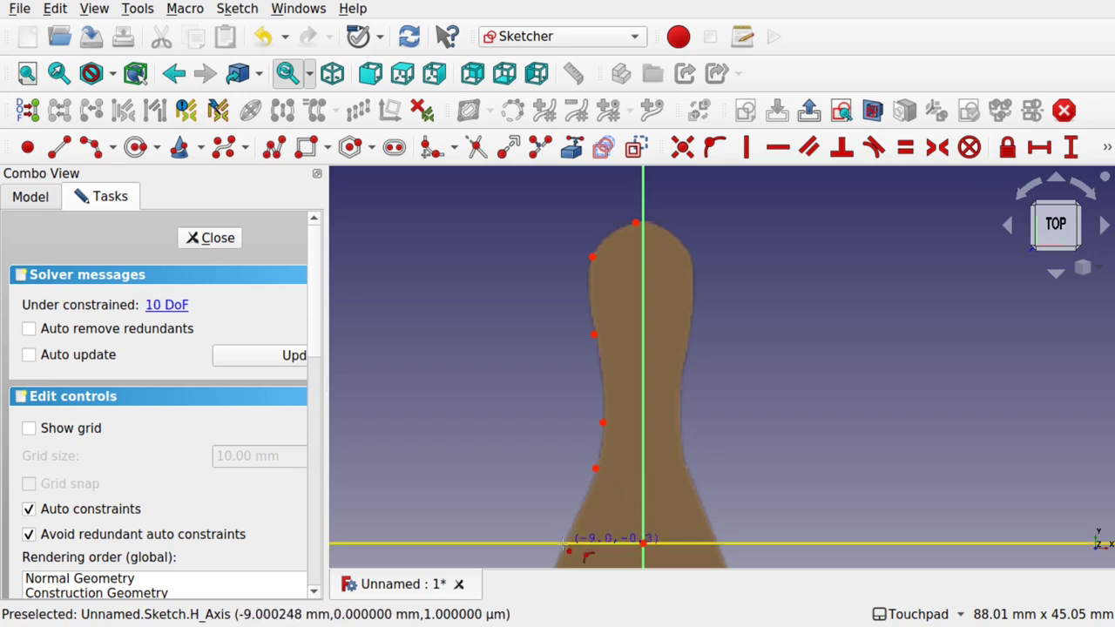
click(567, 543)
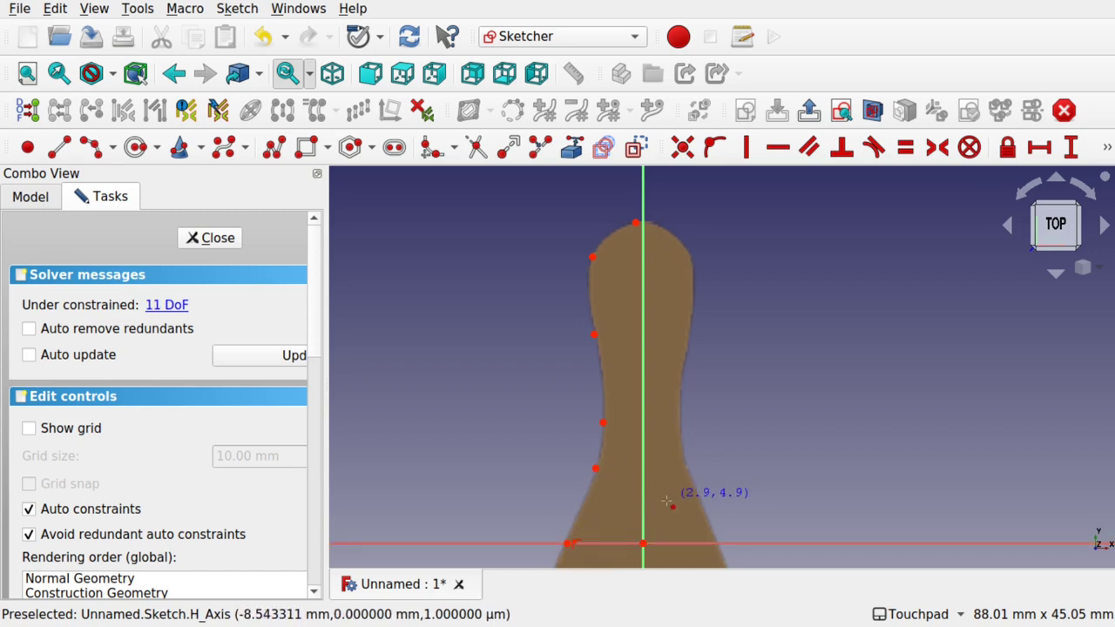
middle_drag(668, 501, 655, 235)
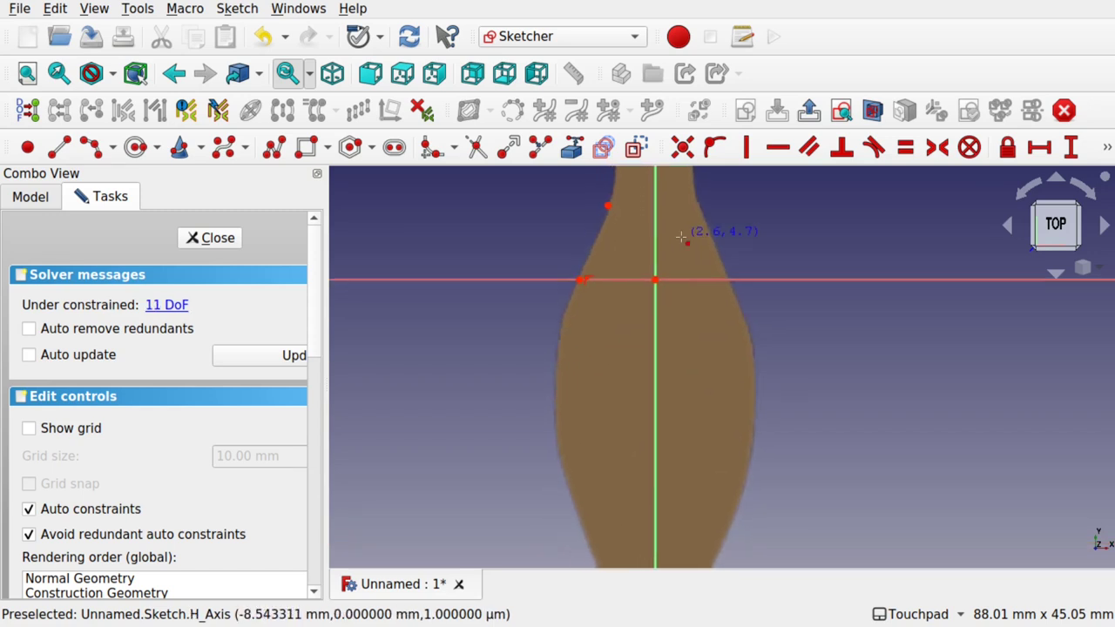
click(557, 381)
click(567, 489)
mouse_move(567, 488)
middle_down()
mouse_move(659, 398)
mouse_move(589, 380)
middle_up()
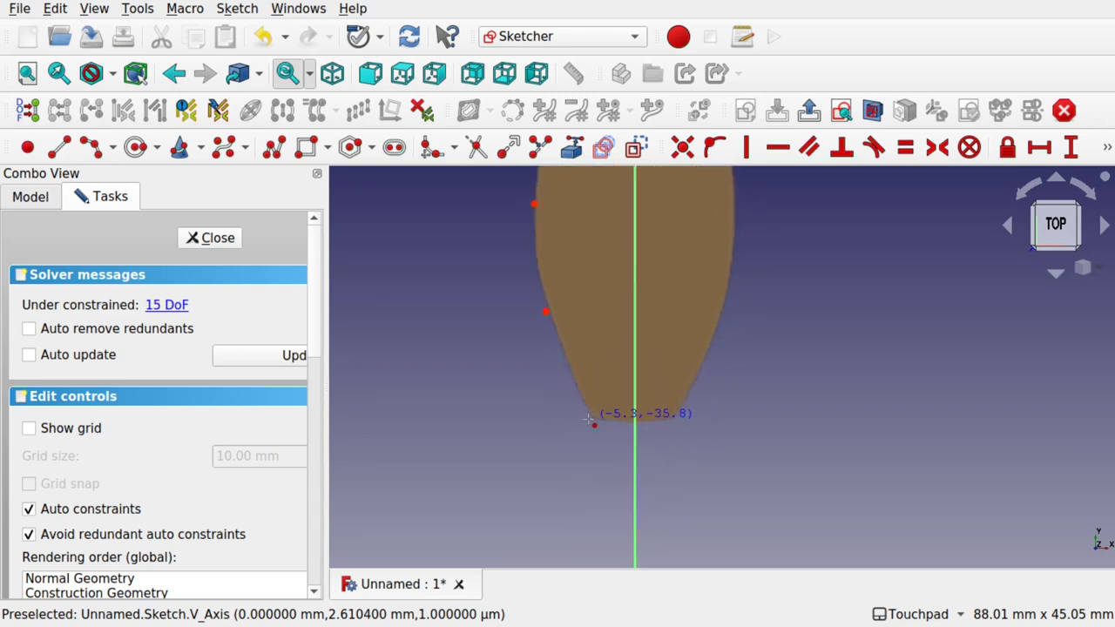
click(570, 377)
click(593, 431)
click(216, 240)
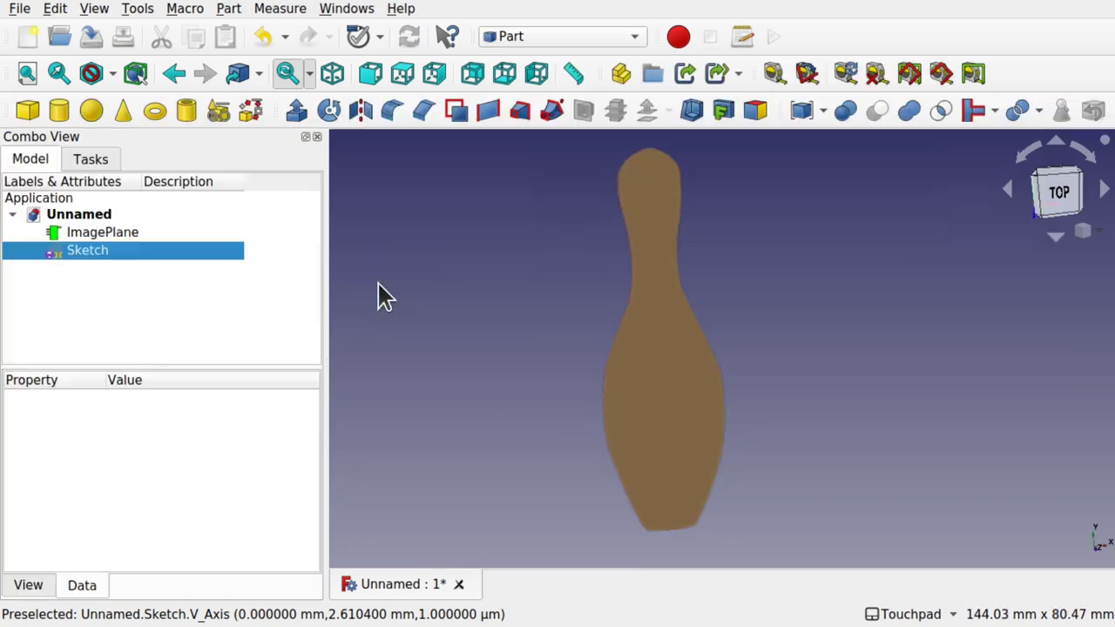
Reopen the sketch, toggle all ten outline points from construction to normal geometry, and close the sketch
double_click(127, 251)
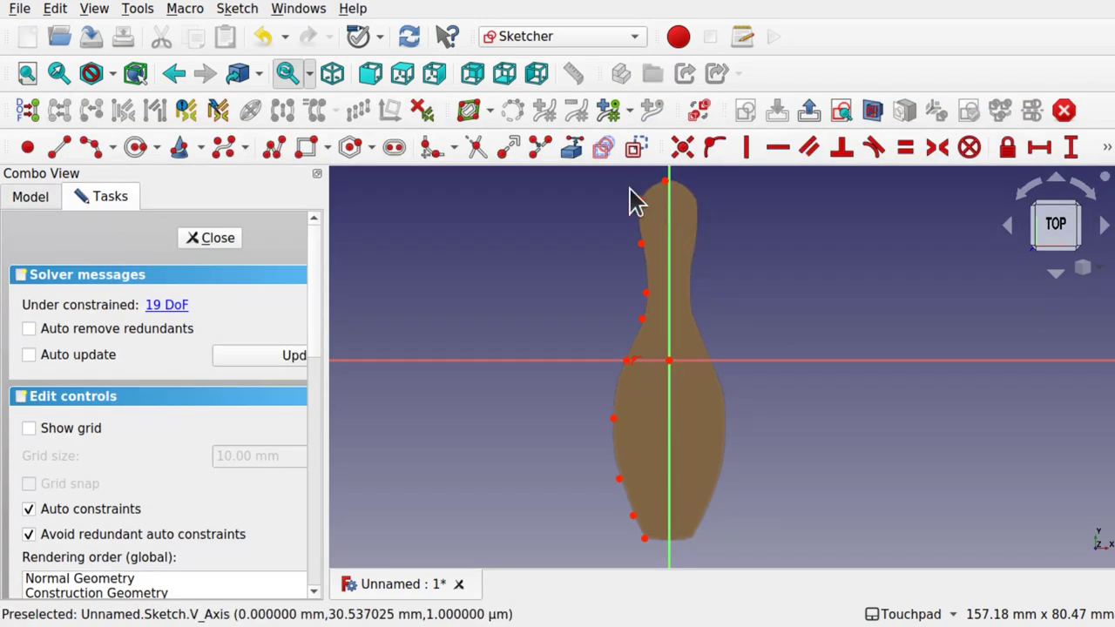
mouse_move(598, 175)
mouse_down()
mouse_move(792, 406)
mouse_move(736, 588)
mouse_up()
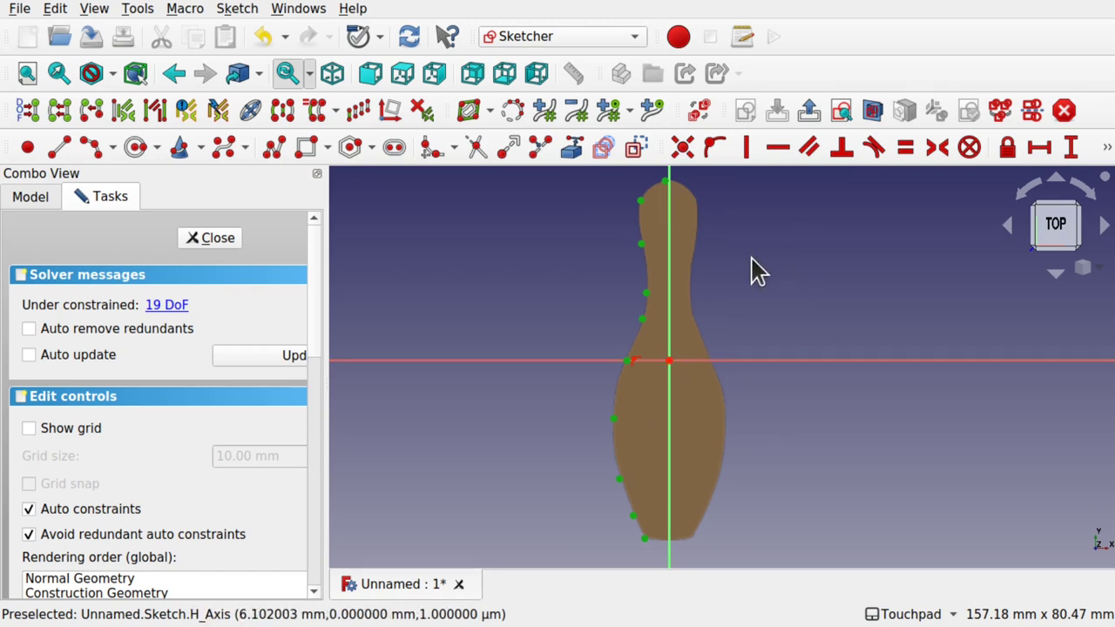
click(635, 148)
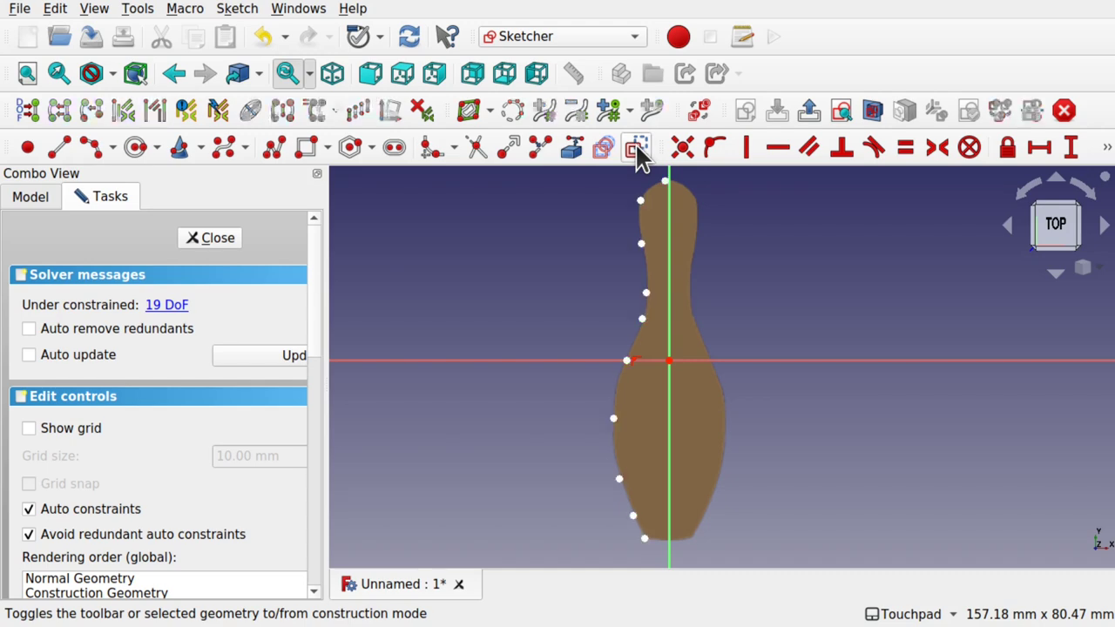
click(216, 241)
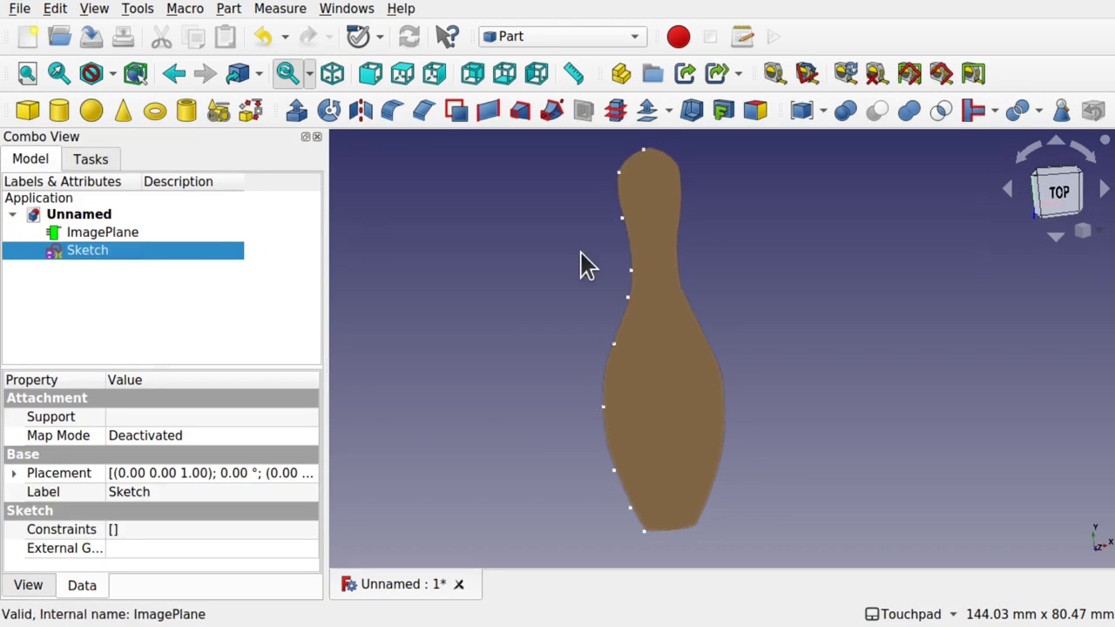
Revolve the point sketch about the Y direction (0.00, 1.00, 0.00) centred at the origin to produce circles around the pin
click(331, 110)
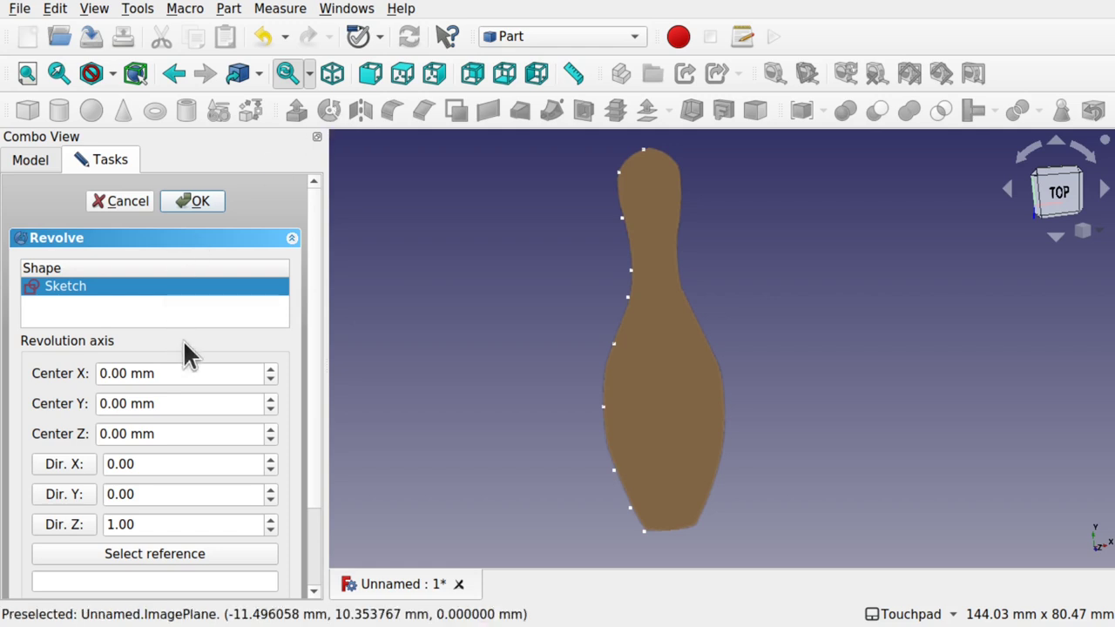
click(69, 497)
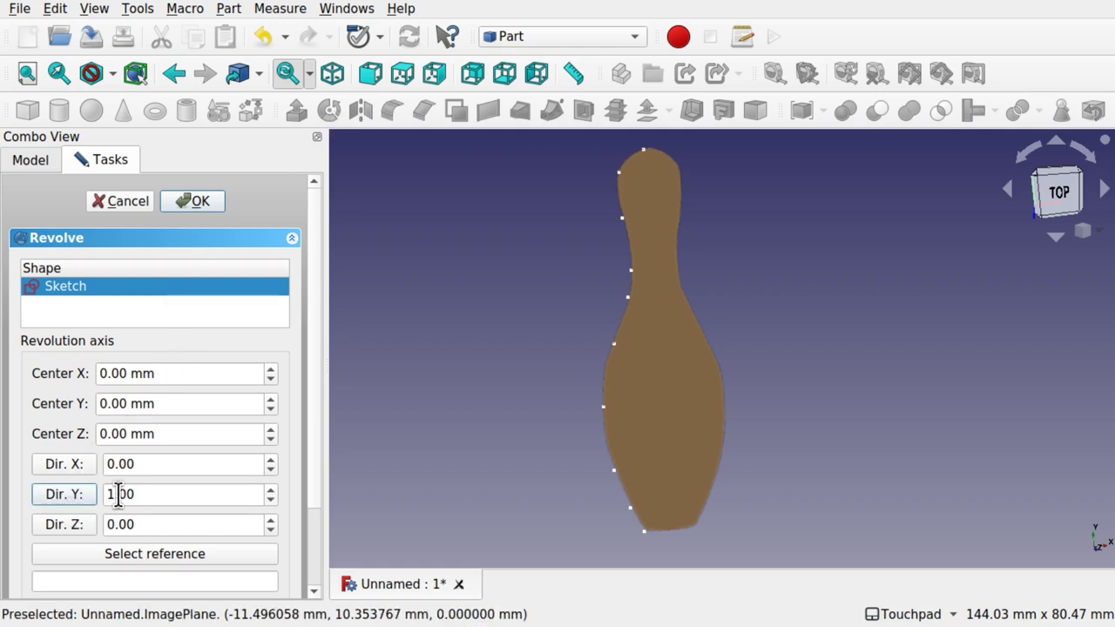
click(199, 202)
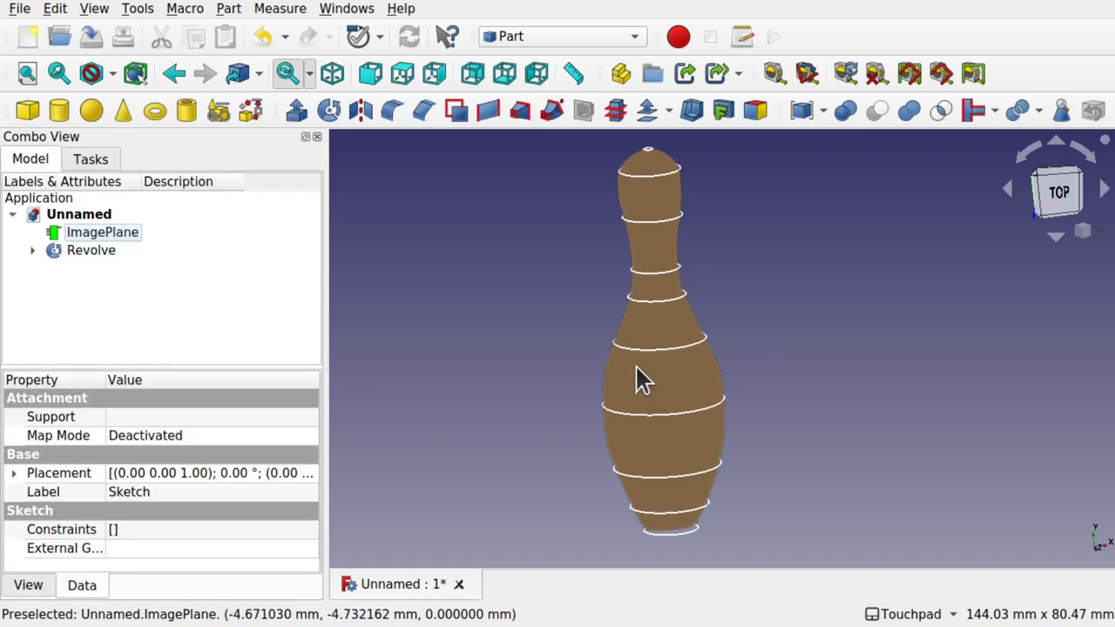
middle_drag(635, 364, 714, 305)
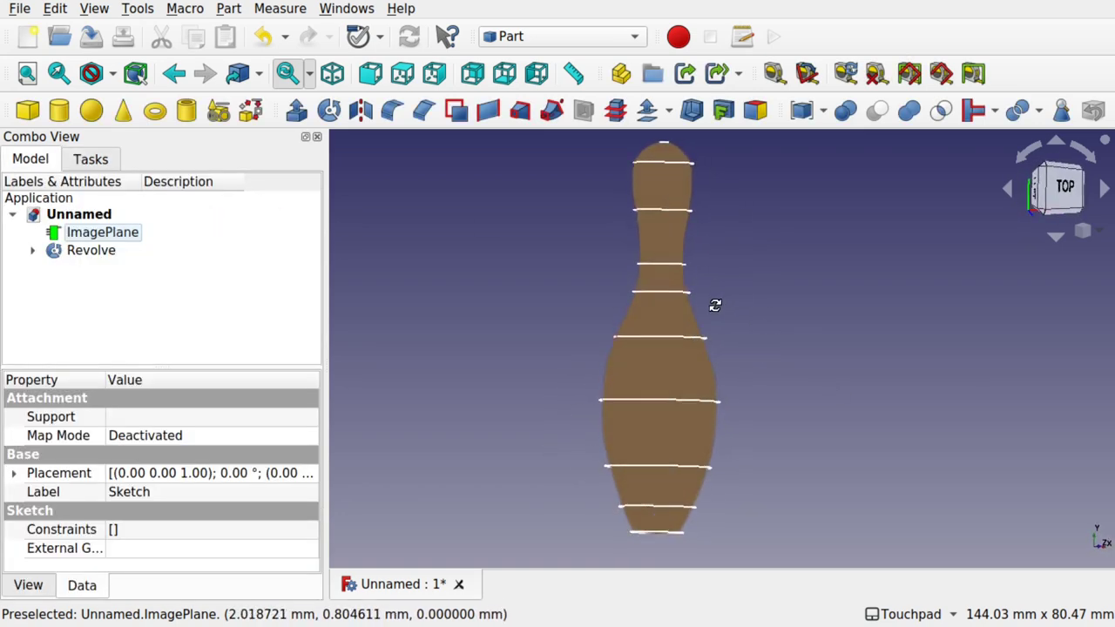
Explode the Revolve compound into separate circles and check the contents of the exploded group
click(96, 252)
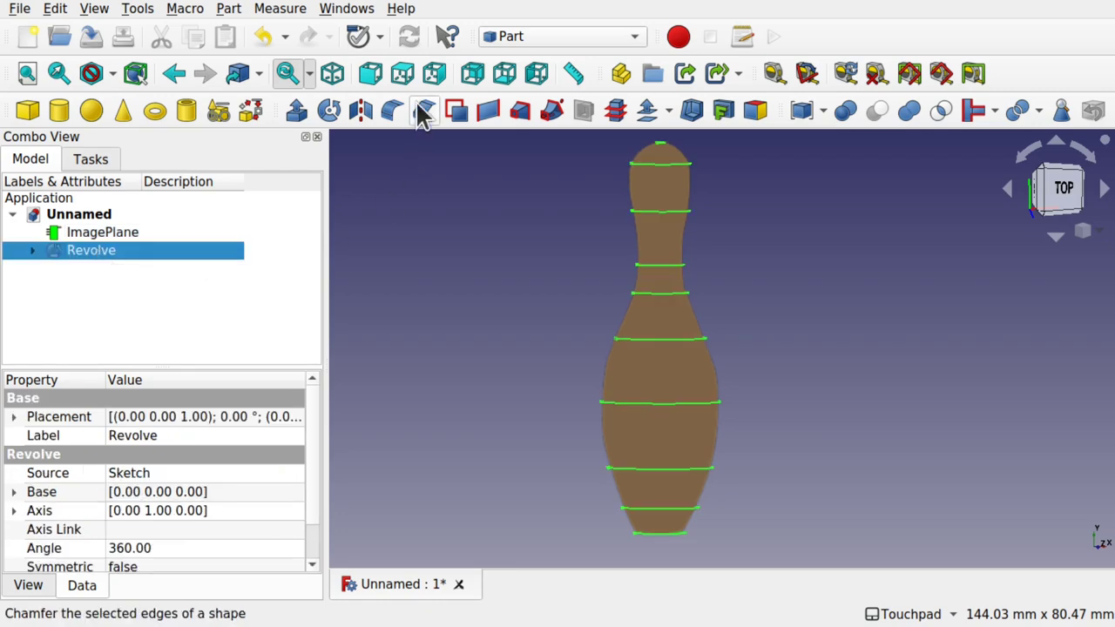
click(229, 10)
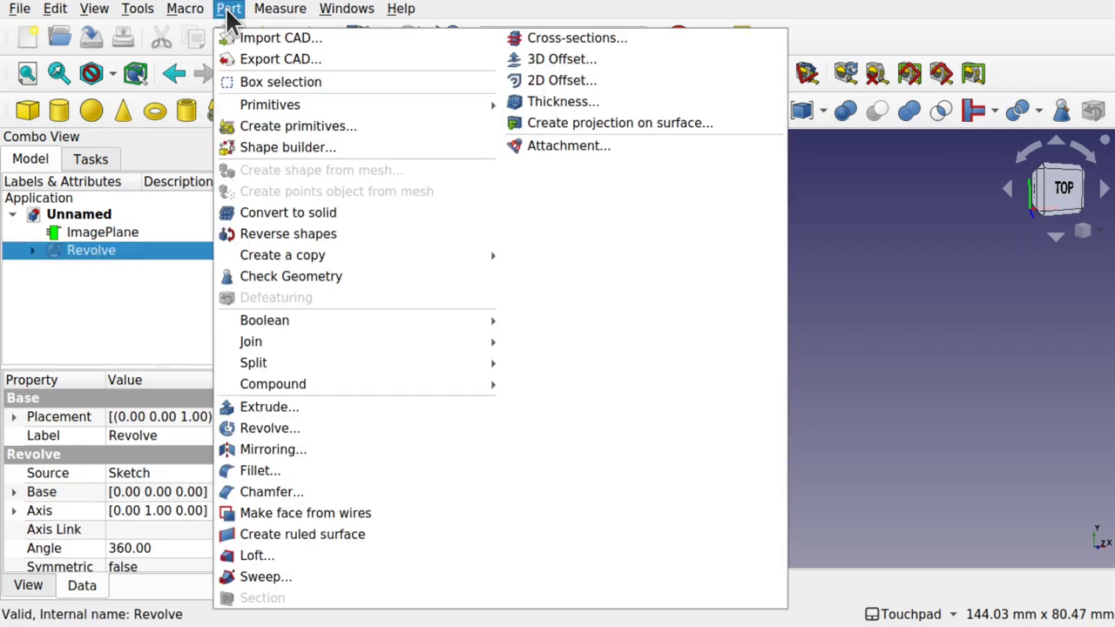
mouse_move(376, 391)
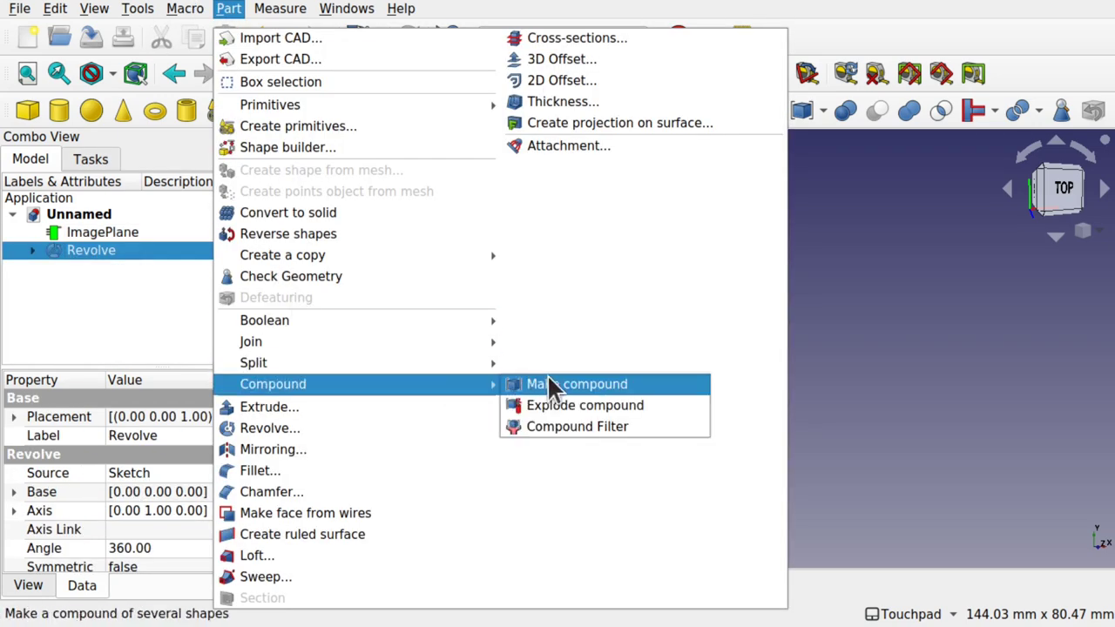
click(584, 408)
click(32, 250)
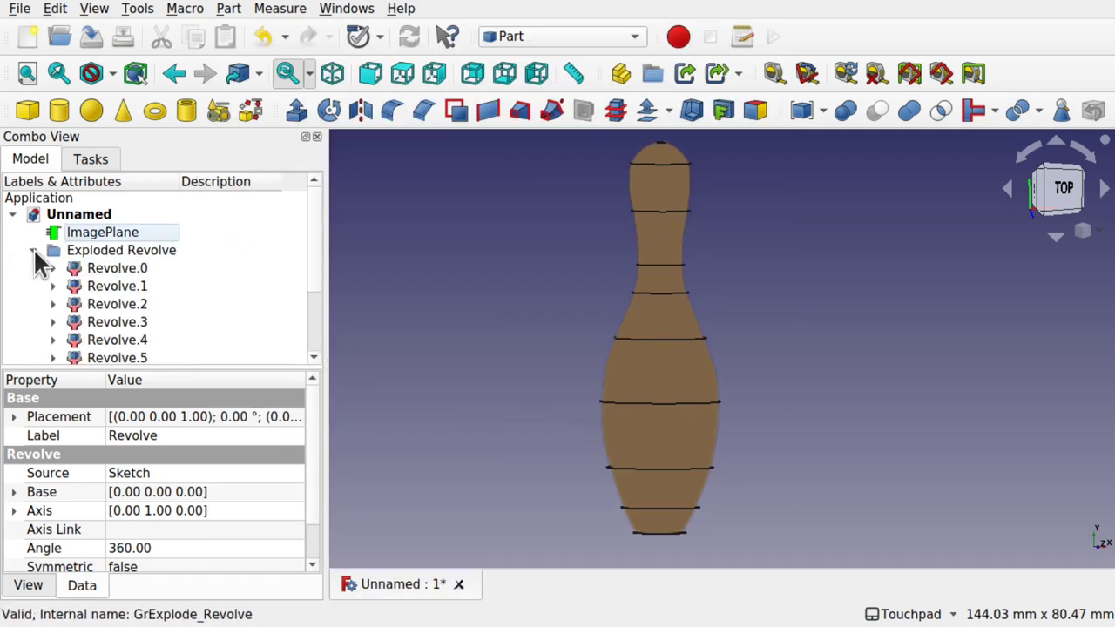
click(34, 250)
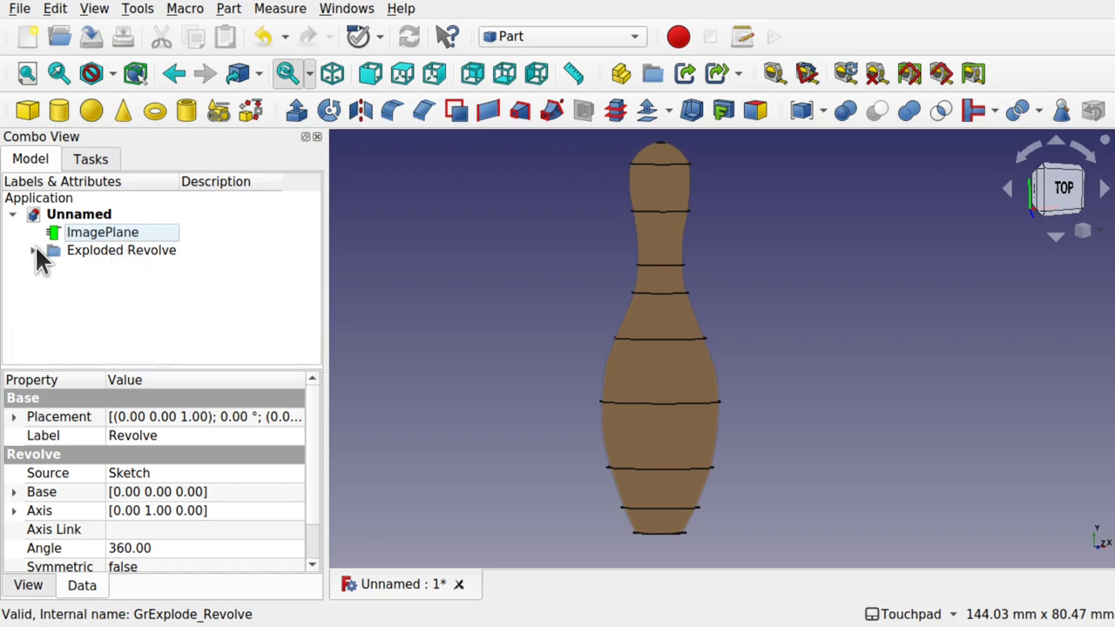
Loft the profiles Revolve.0 through Revolve.9 in order, with the Create solid option on, to form the bowling pin body
click(562, 209)
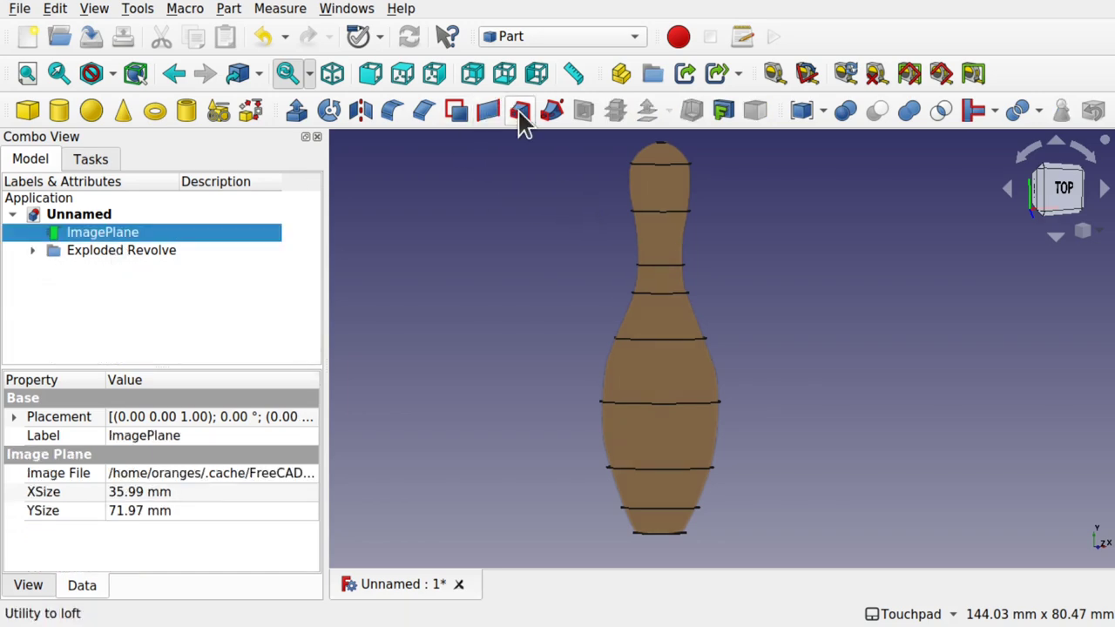
click(236, 10)
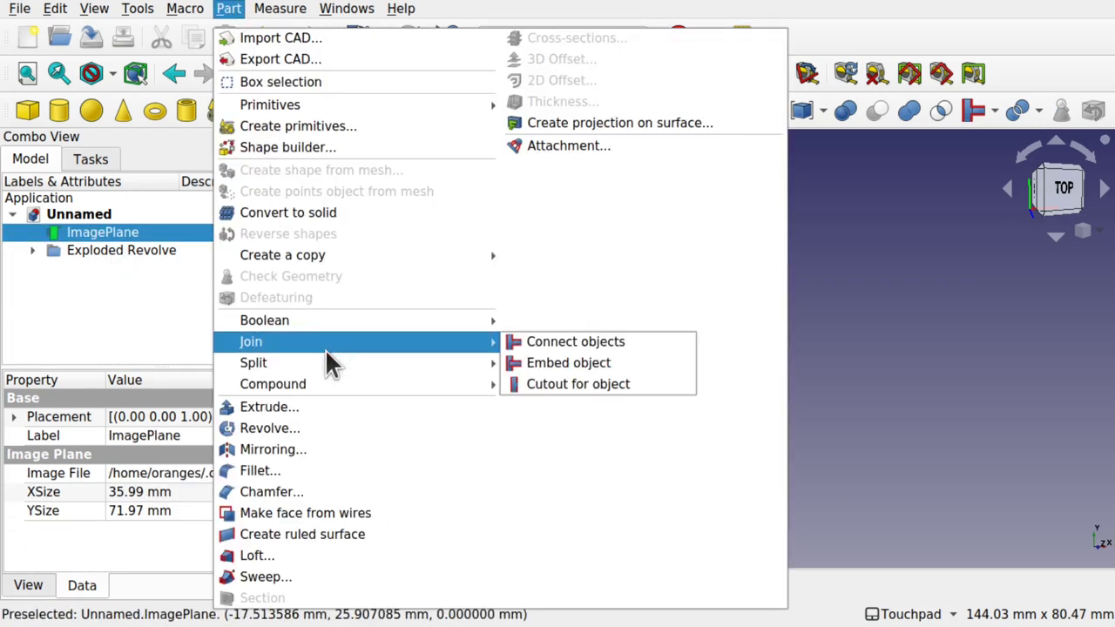
click(314, 555)
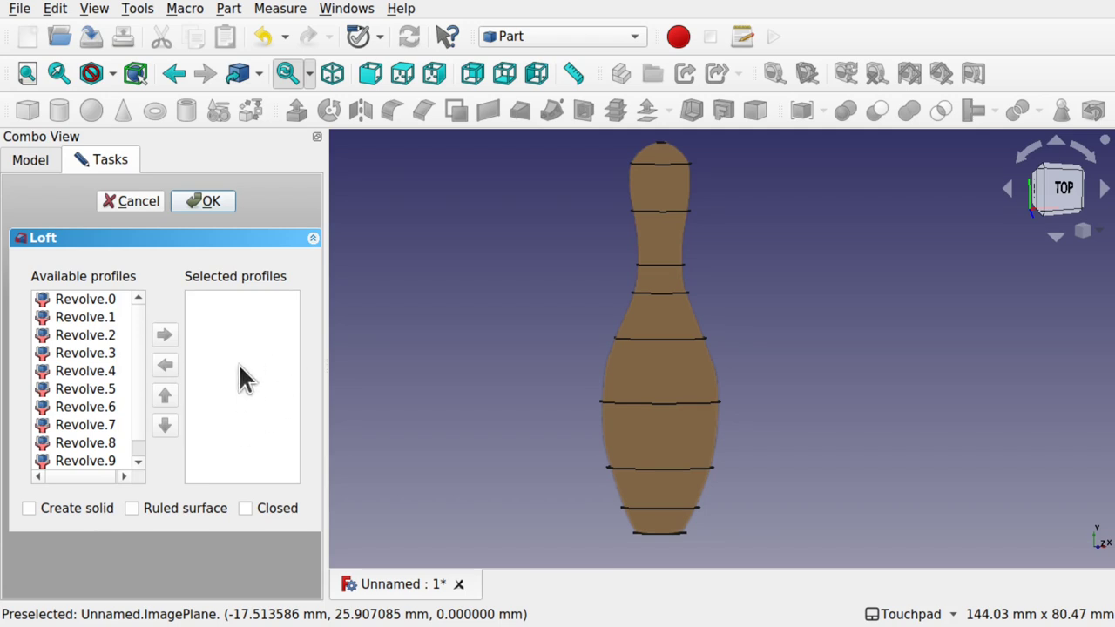
click(94, 297)
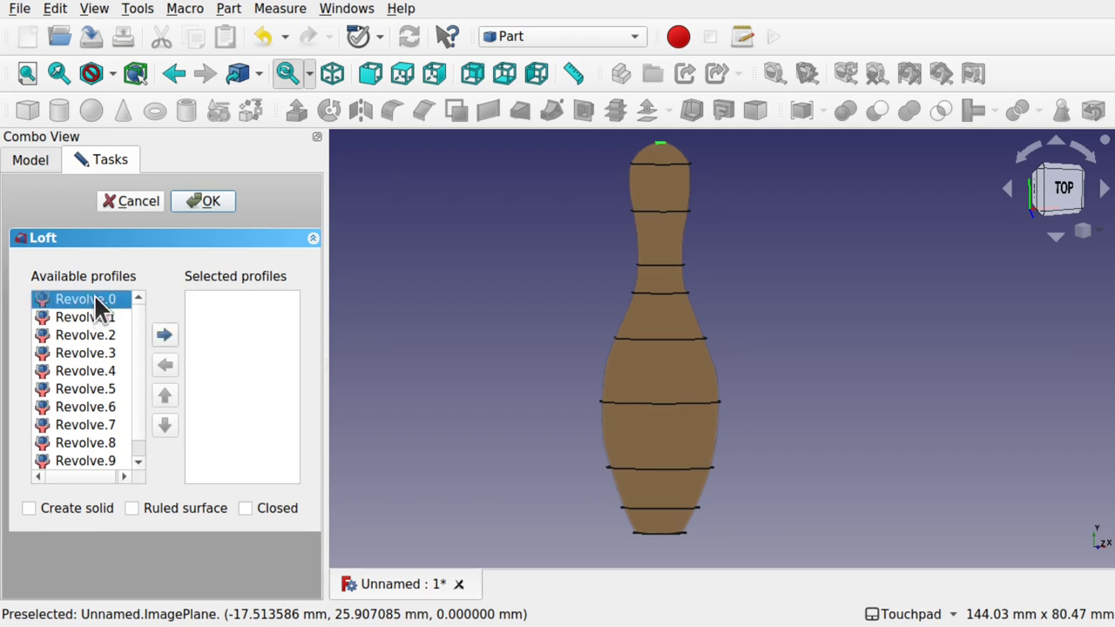
double_click(94, 296)
click(94, 297)
double_click(94, 296)
double_click(94, 297)
double_click(94, 296)
double_click(94, 297)
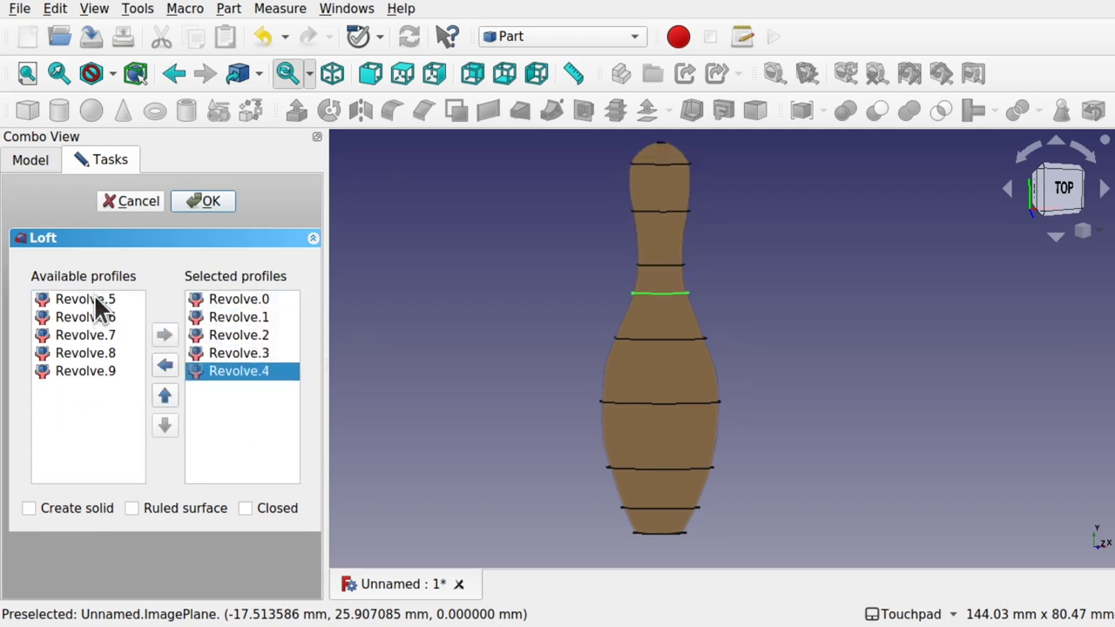
double_click(94, 298)
double_click(94, 298)
double_click(94, 298)
double_click(94, 298)
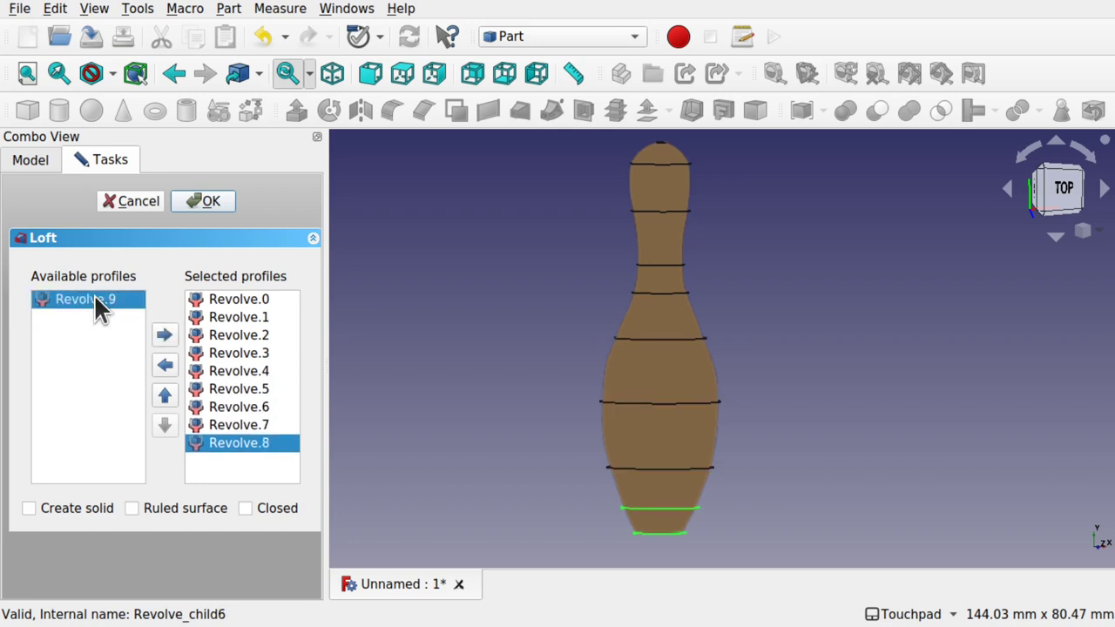
double_click(94, 298)
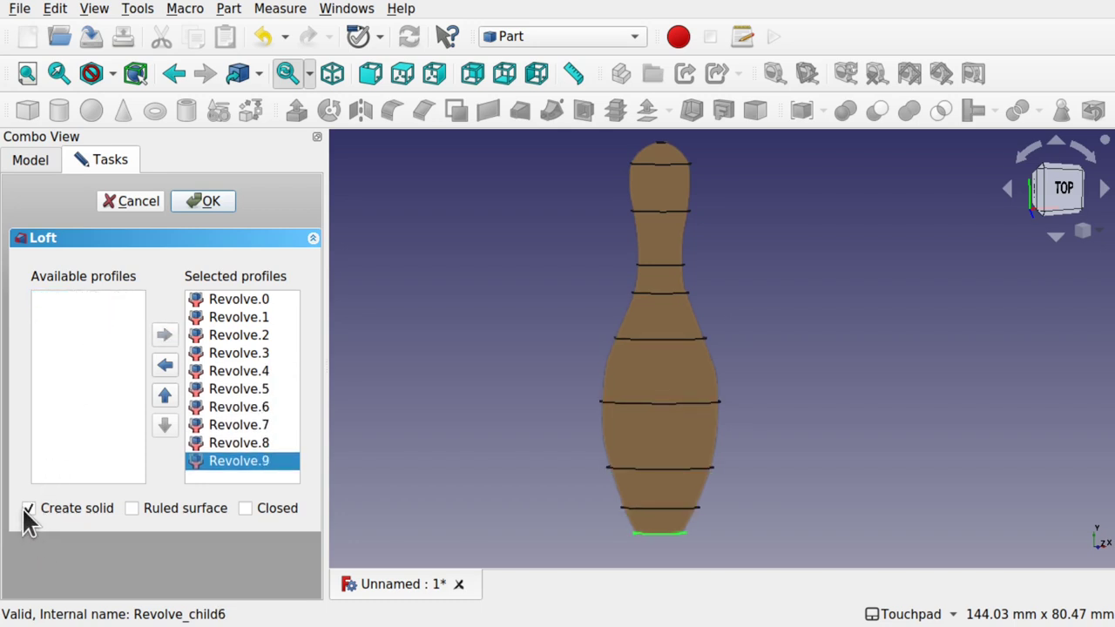
click(210, 204)
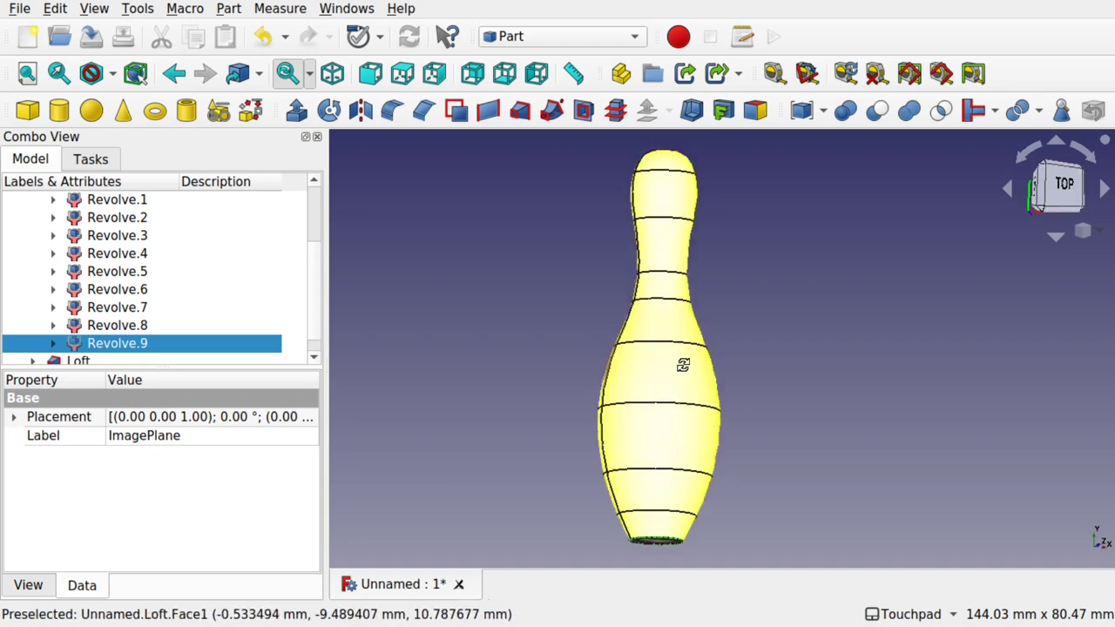
Hide the Exploded Revolve group of section profiles, leaving the lofted pin displayed
middle_drag(683, 365, 681, 392)
scroll(671, 392, down, 2)
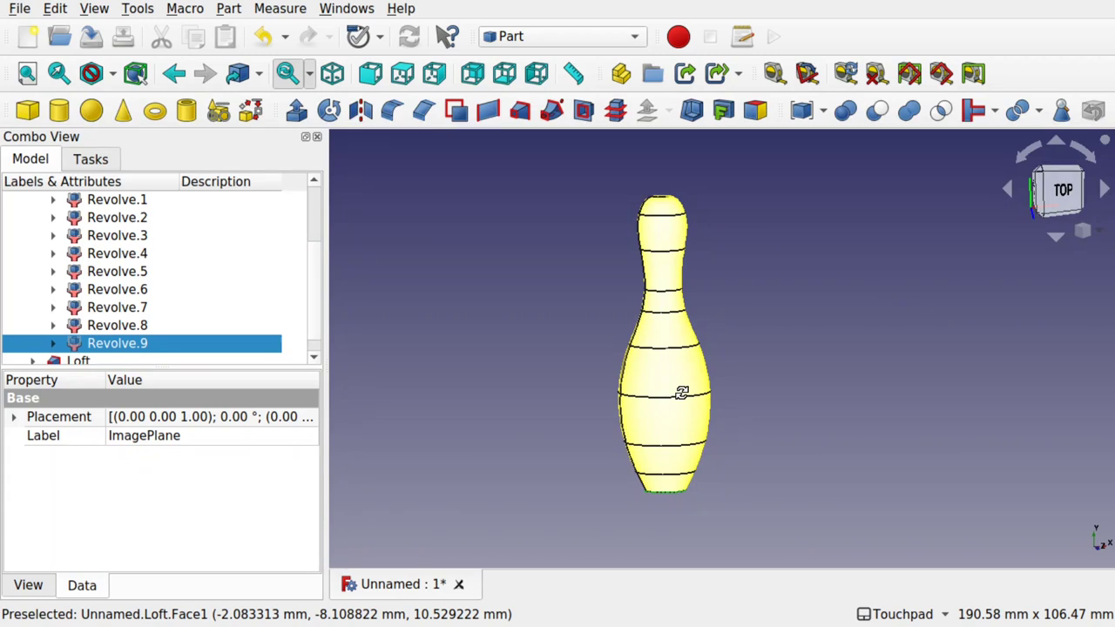
scroll(318, 230, up, 3)
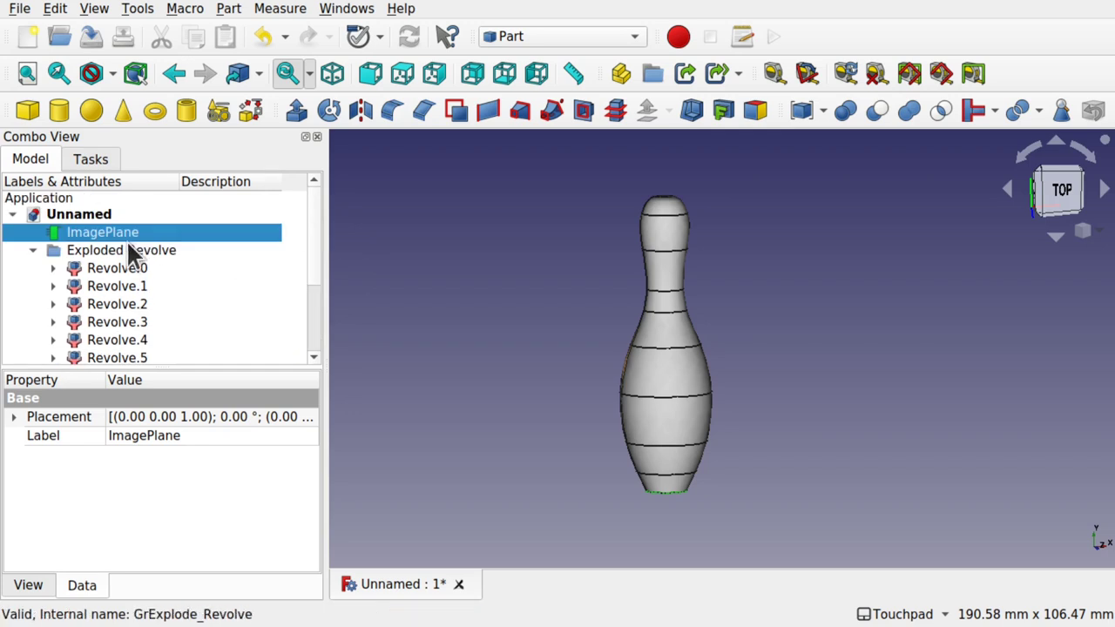
click(142, 250)
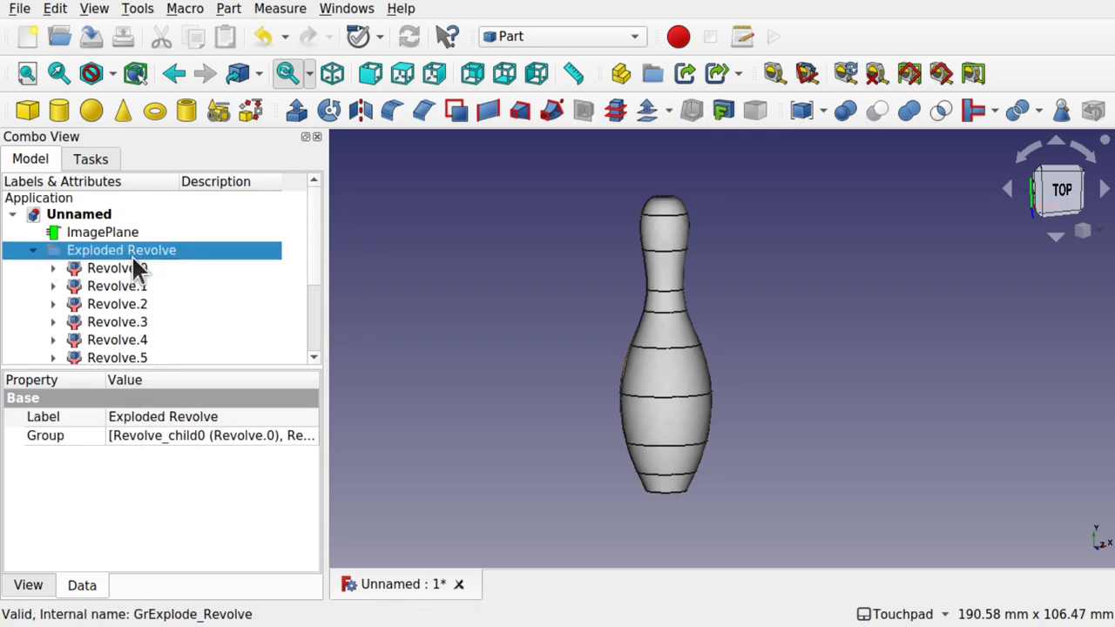
key(space)
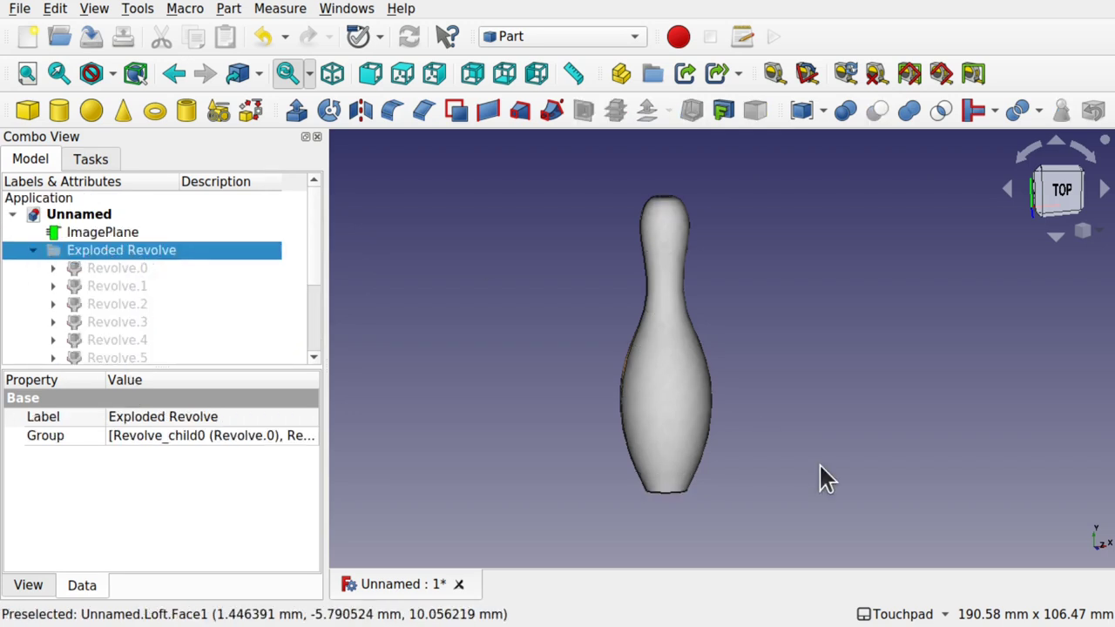
alt+drag(691, 434, 760, 428)
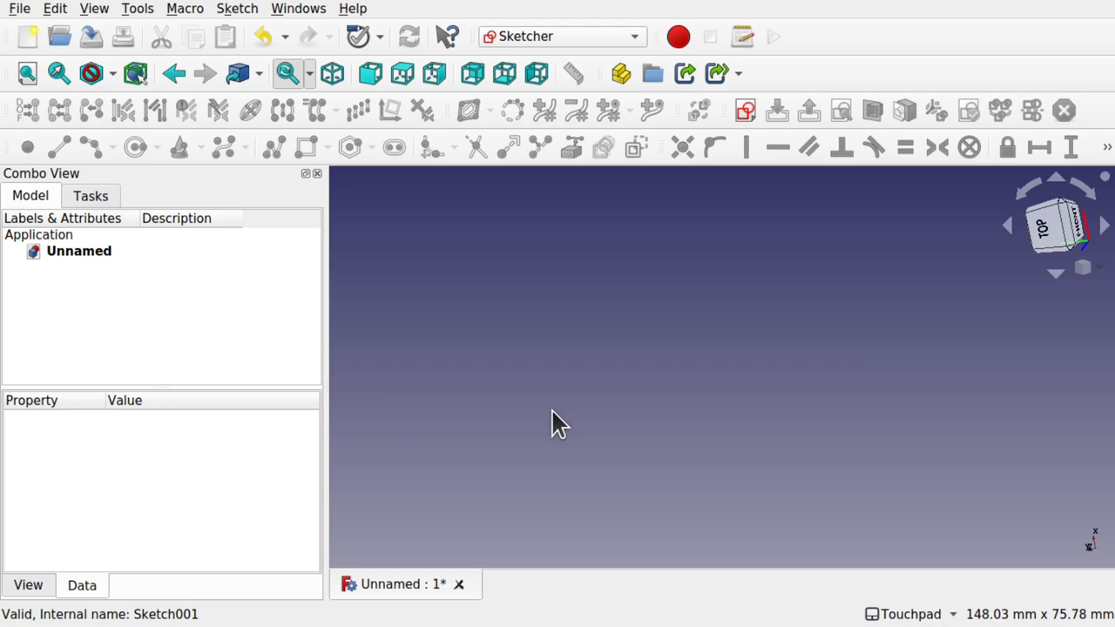
Create a sketch on the XY plane and draw a long rectangle about 13 mm high below the horizontal axis, its upper edge on that axis
click(745, 110)
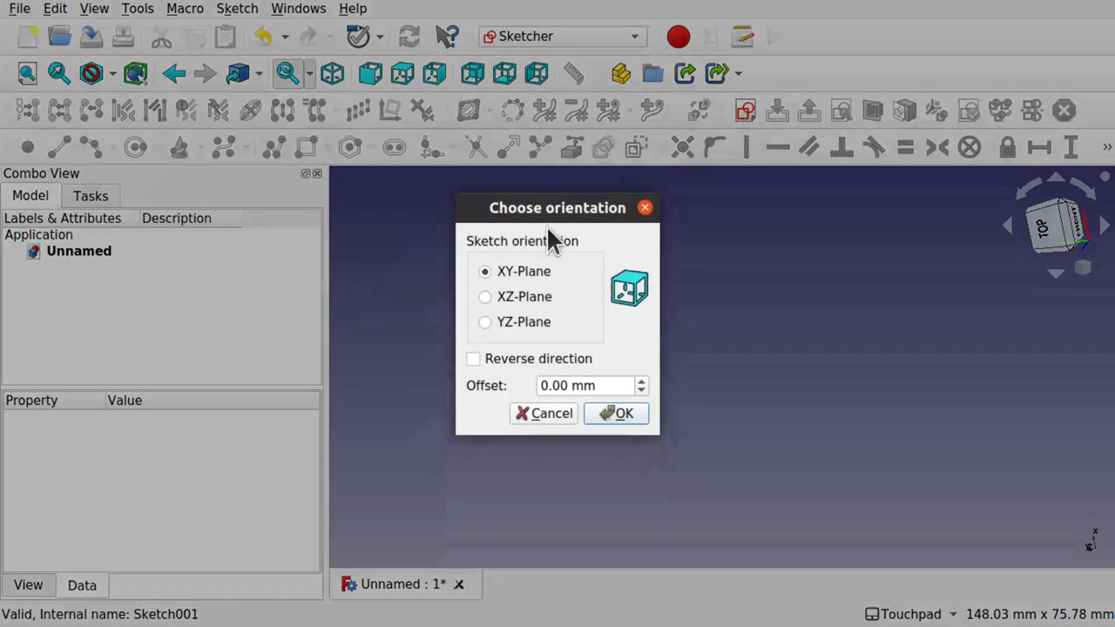
click(619, 413)
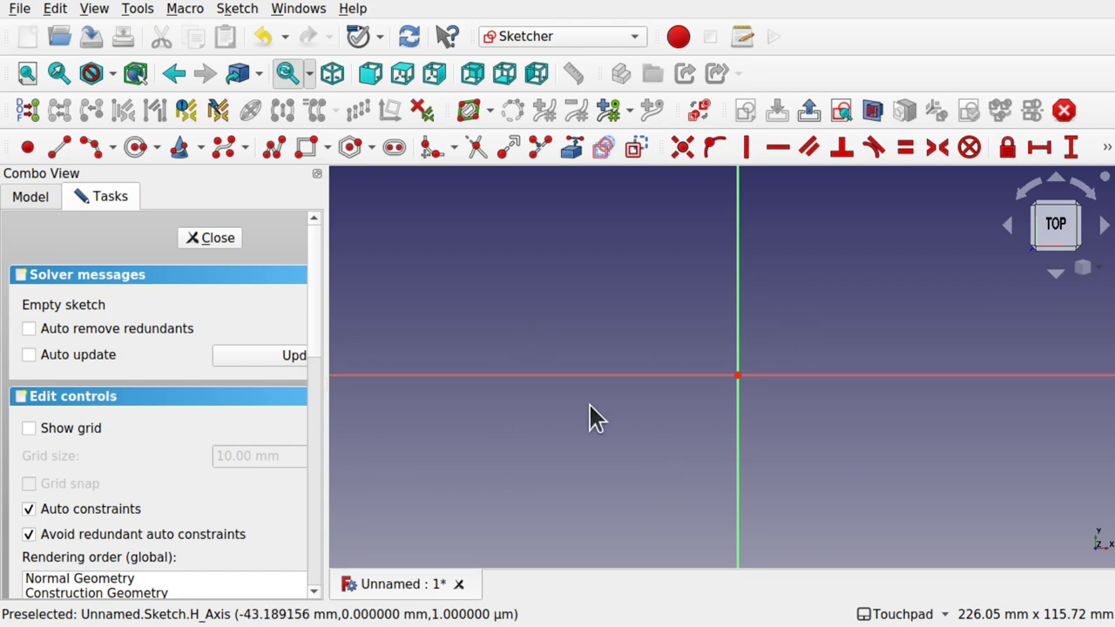
click(307, 153)
click(520, 375)
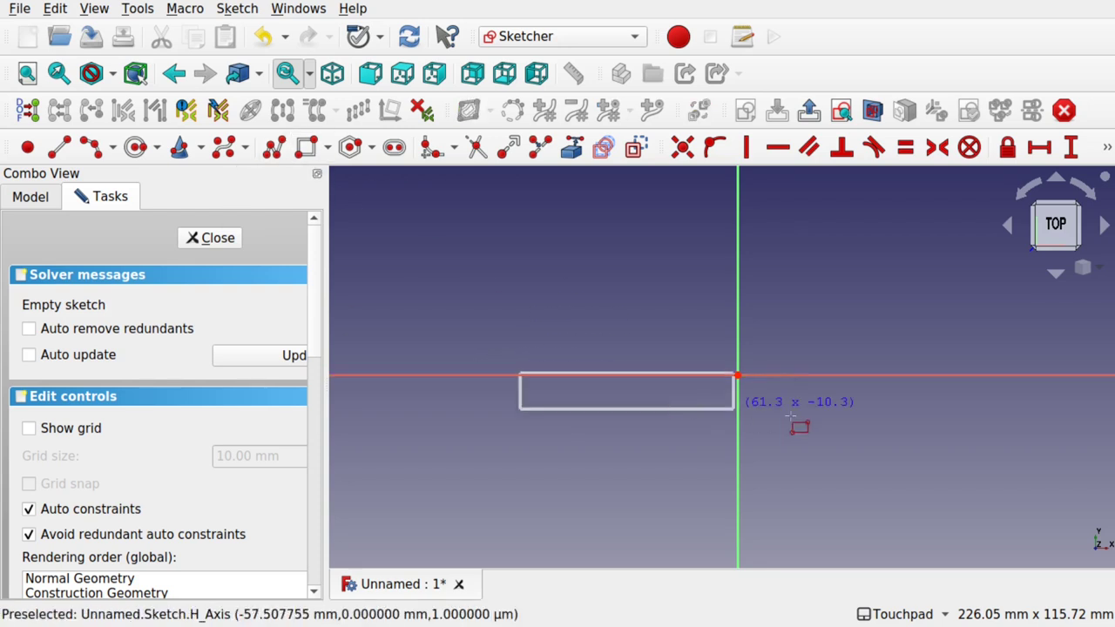
click(948, 421)
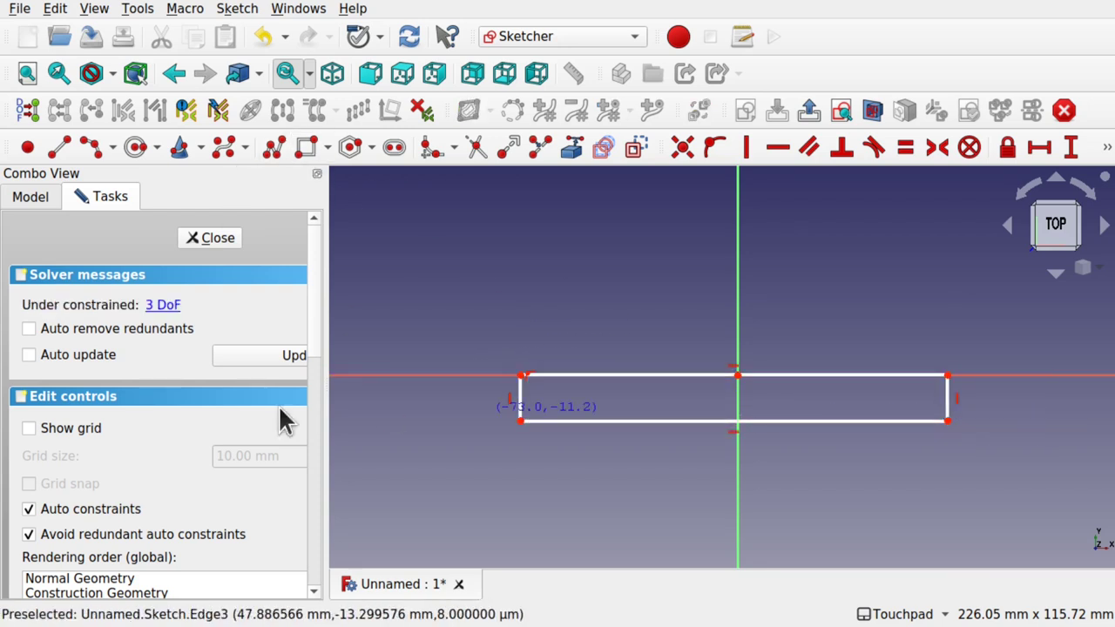
Draw three circles centred on the rectangle's upper edge: a larger one at the origin and a smaller one towards each end
click(133, 145)
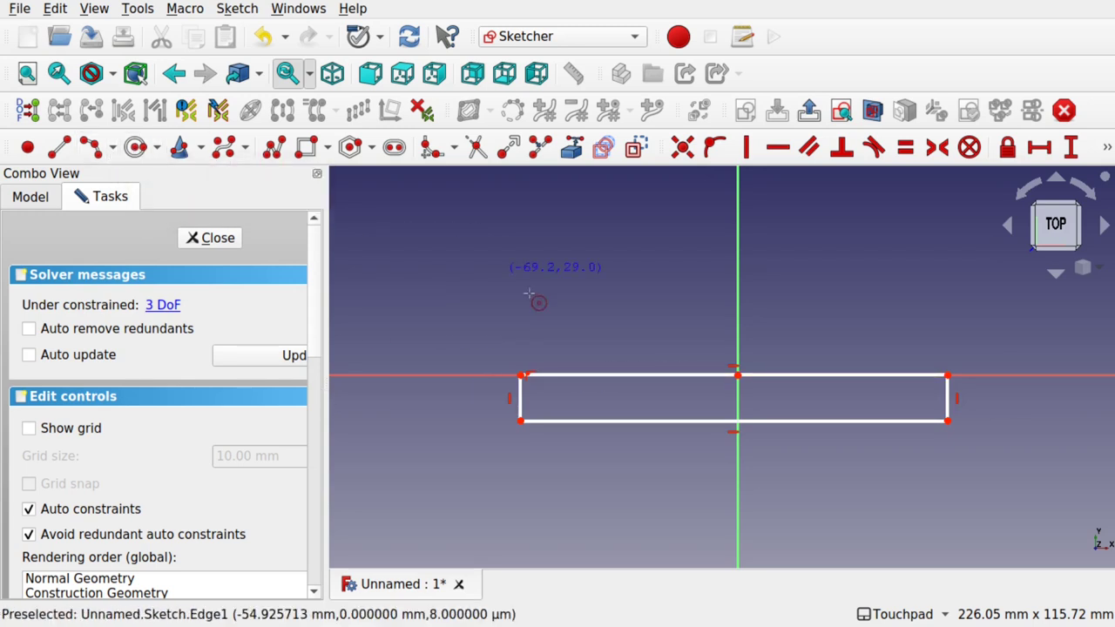
click(591, 375)
click(610, 383)
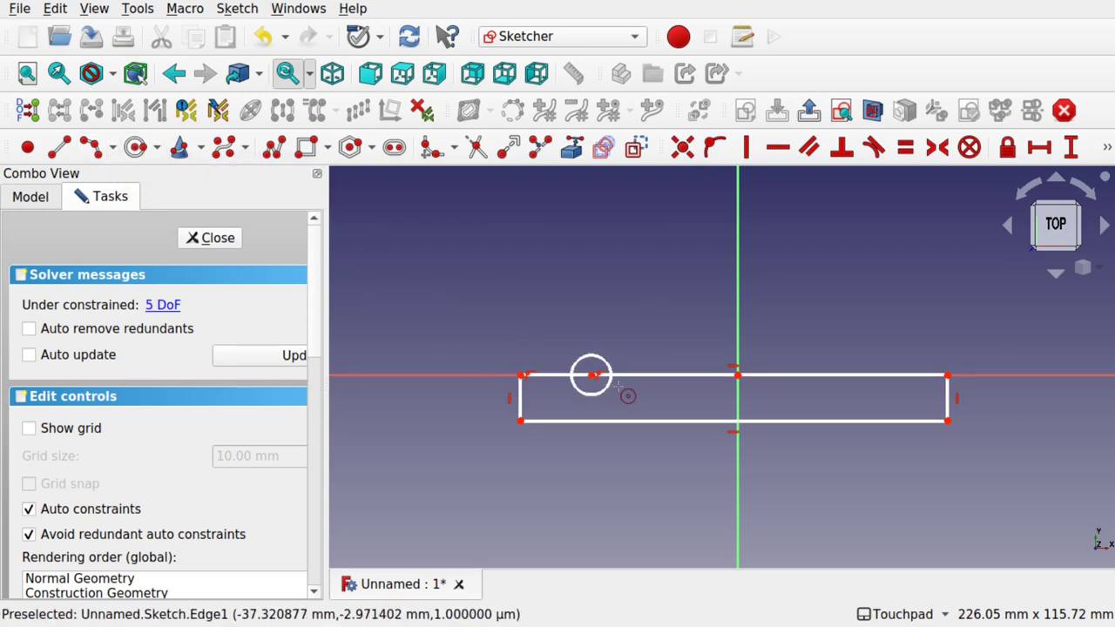
click(884, 376)
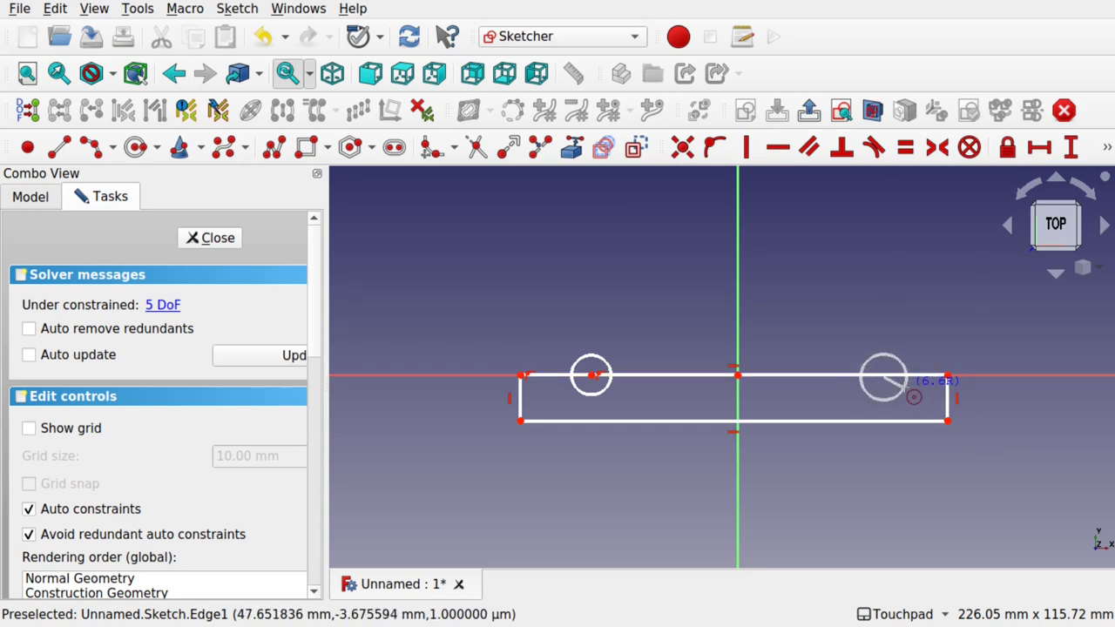
click(902, 387)
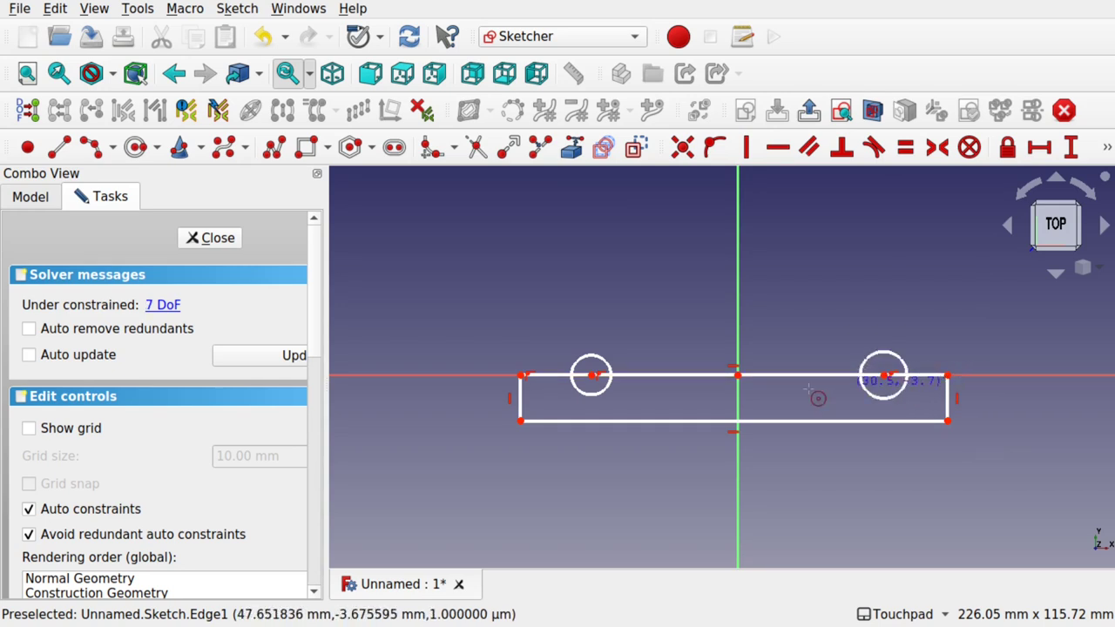
click(739, 380)
click(766, 393)
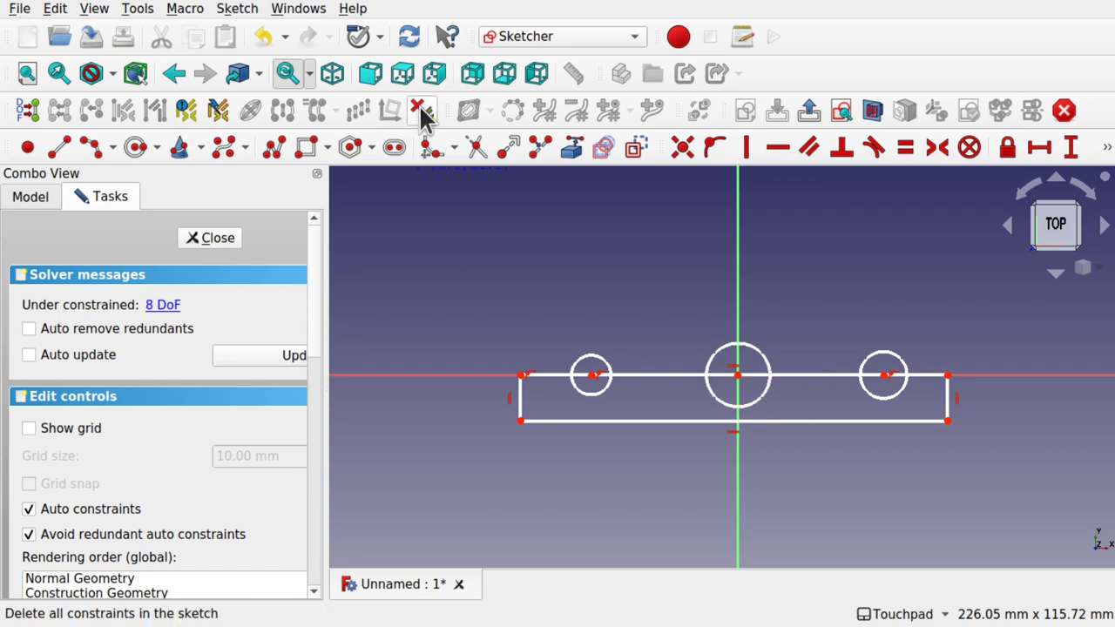
Trim the circles' upper halves and the edge segments inside them to form one outline with three semicircular notches, and close the sketch
click(477, 152)
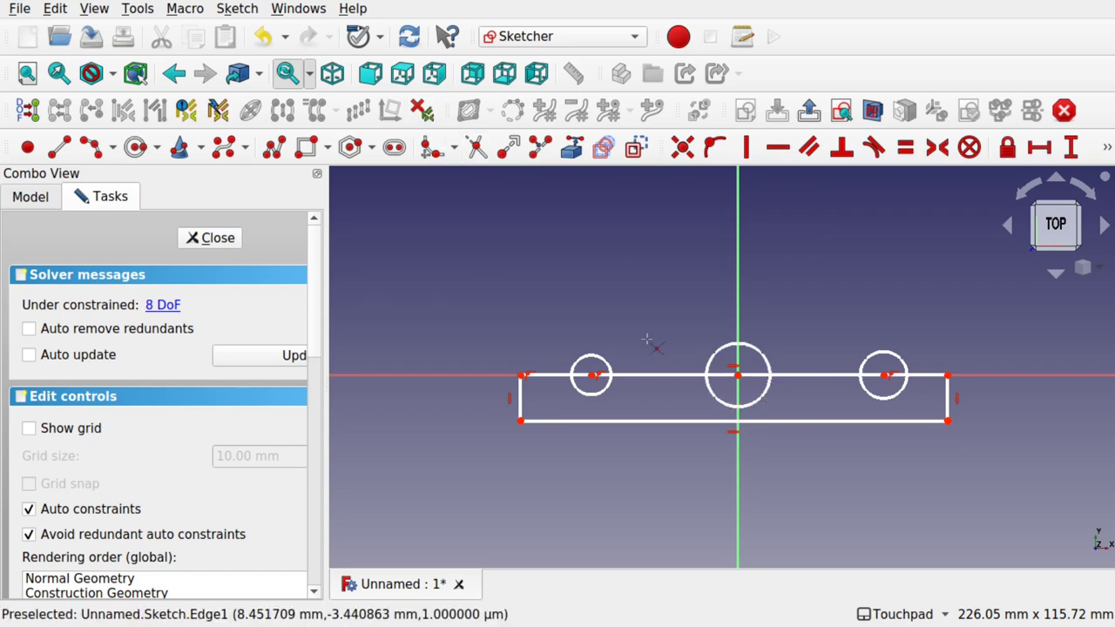
click(610, 364)
click(721, 350)
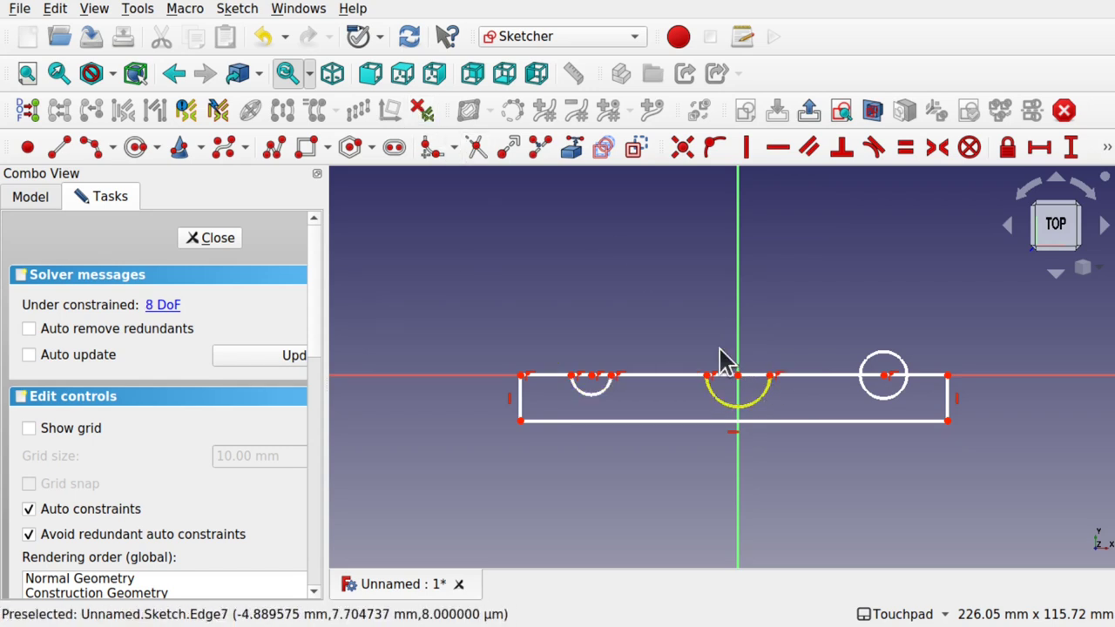
click(871, 374)
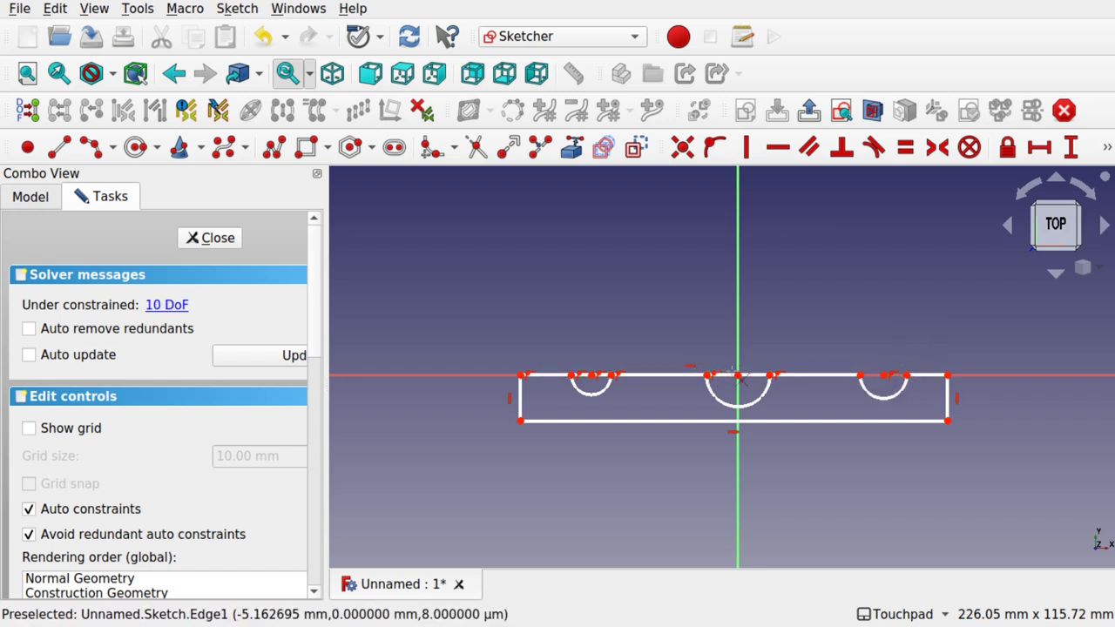
click(747, 374)
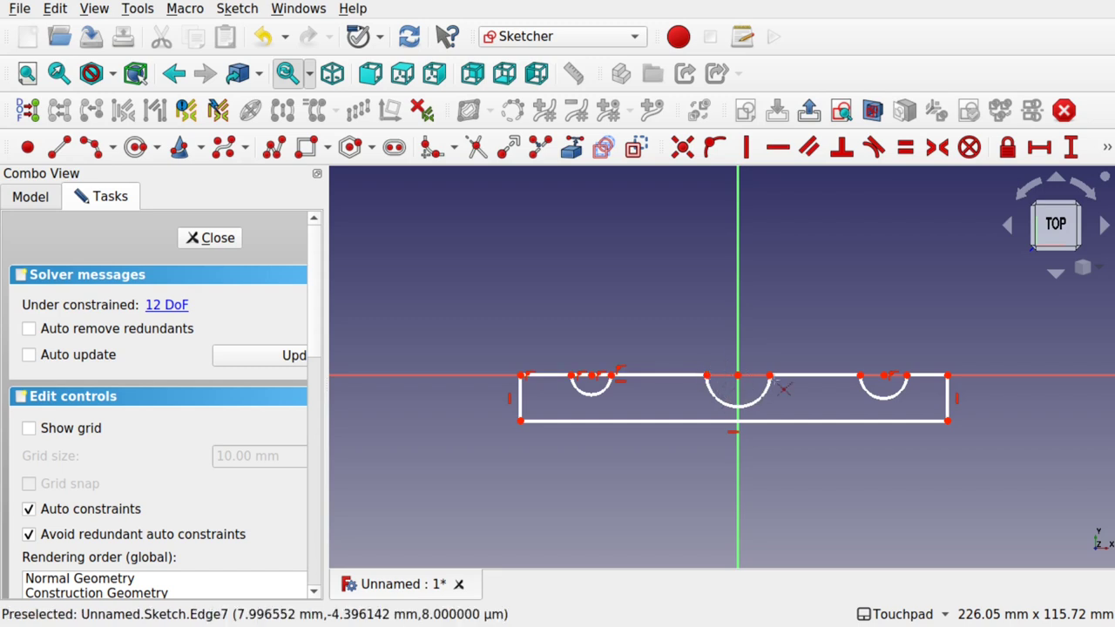
click(591, 376)
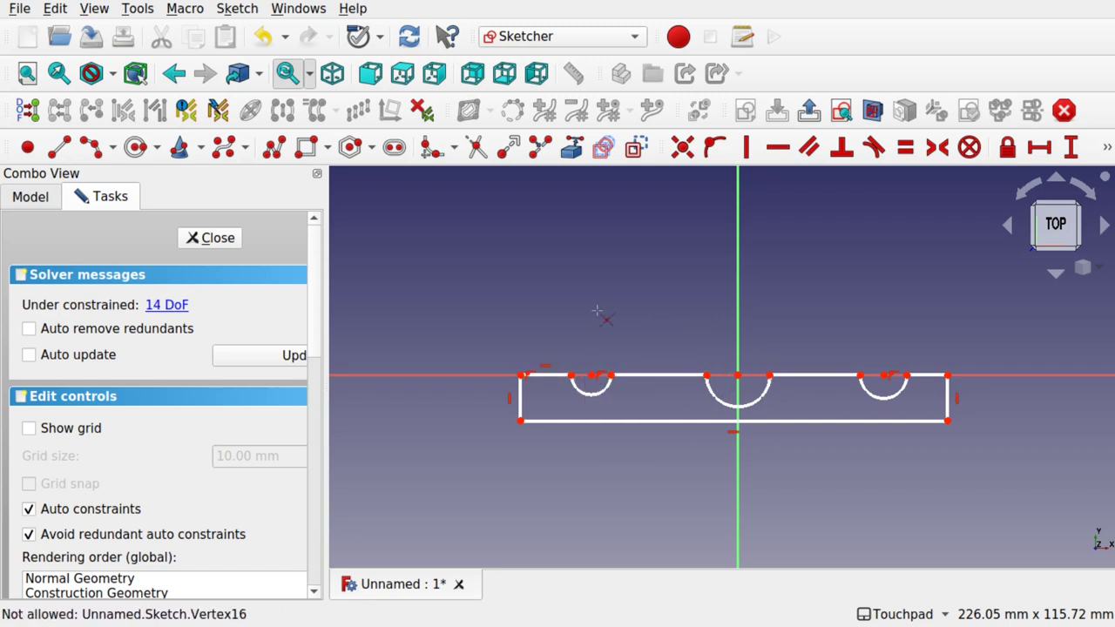
click(215, 240)
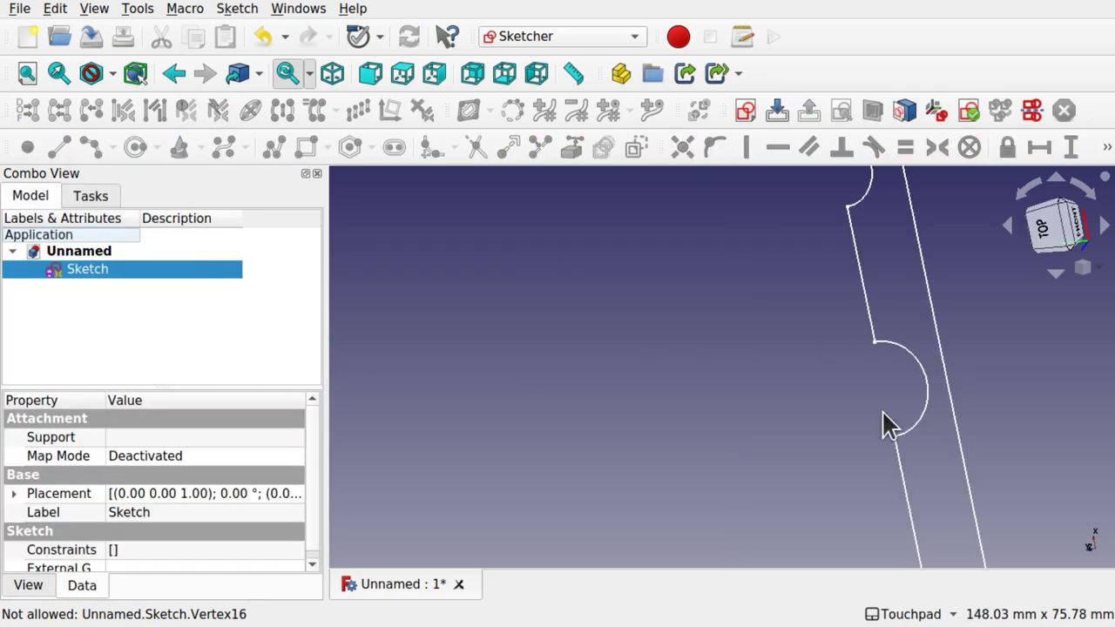
Extrude the notched sketch 150 mm along its normal in the Part workbench
scroll(881, 420, down, 5)
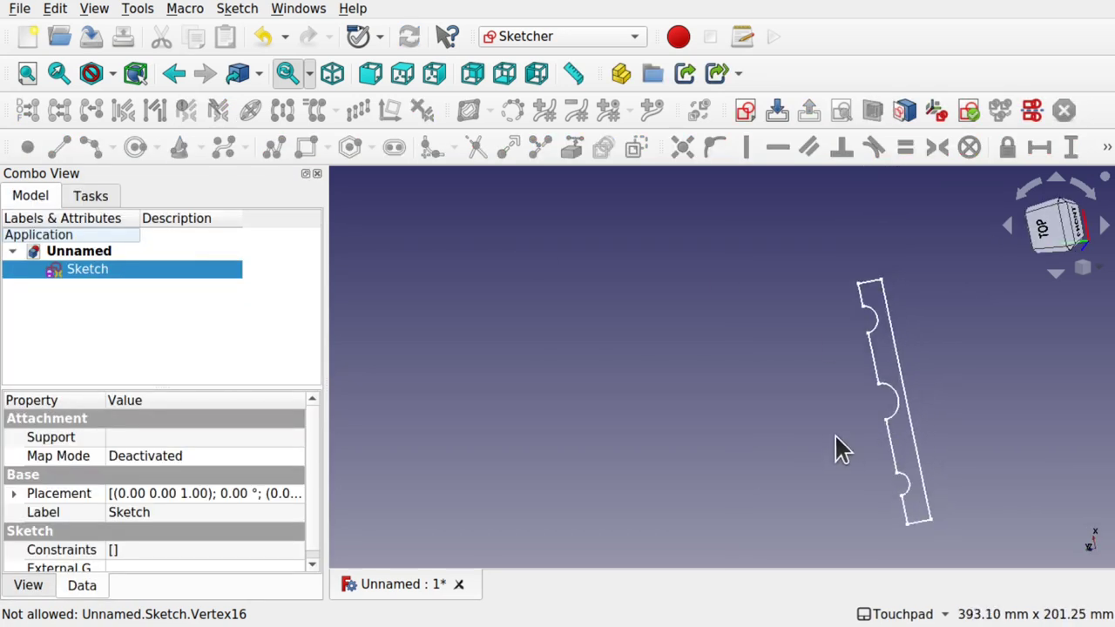
mouse_move(836, 435)
middle_down()
mouse_move(936, 369)
mouse_move(933, 326)
mouse_move(834, 418)
mouse_move(836, 334)
middle_up()
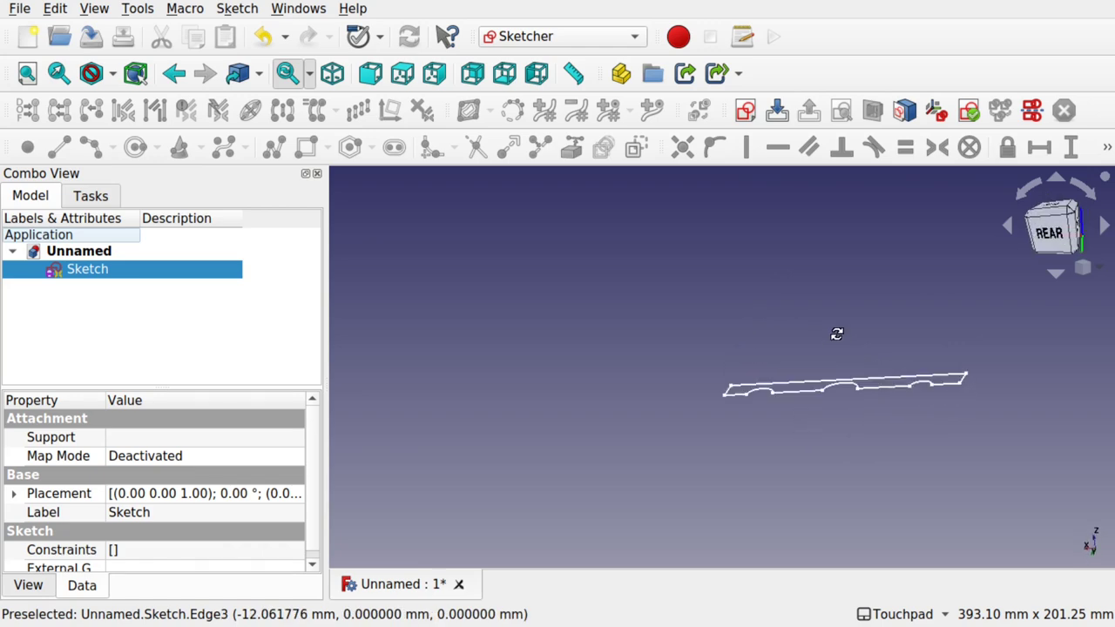
click(561, 39)
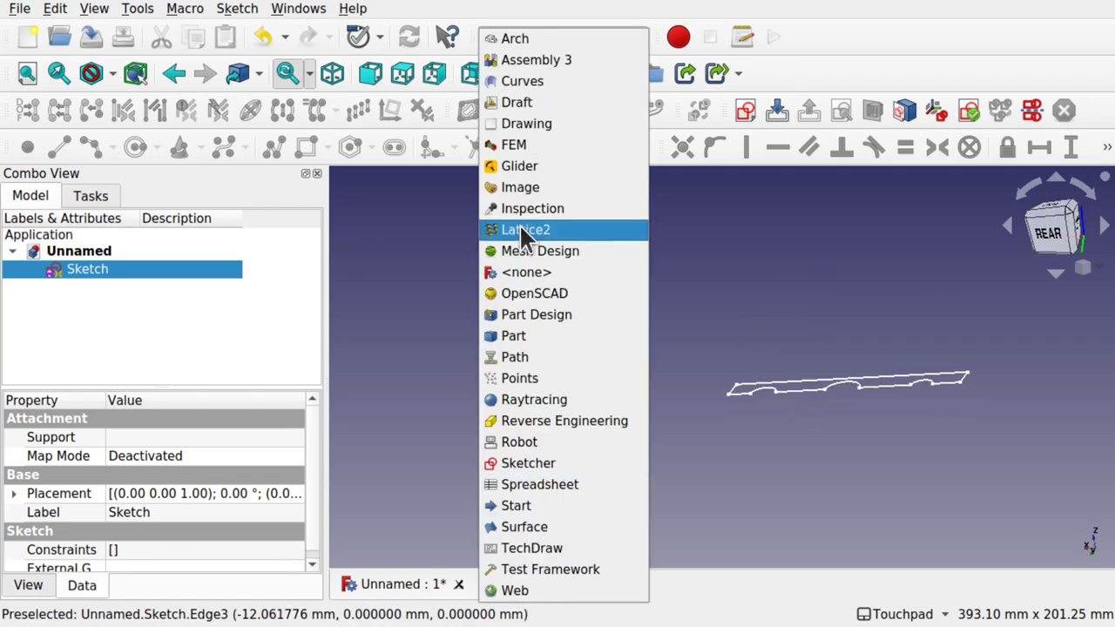
click(518, 336)
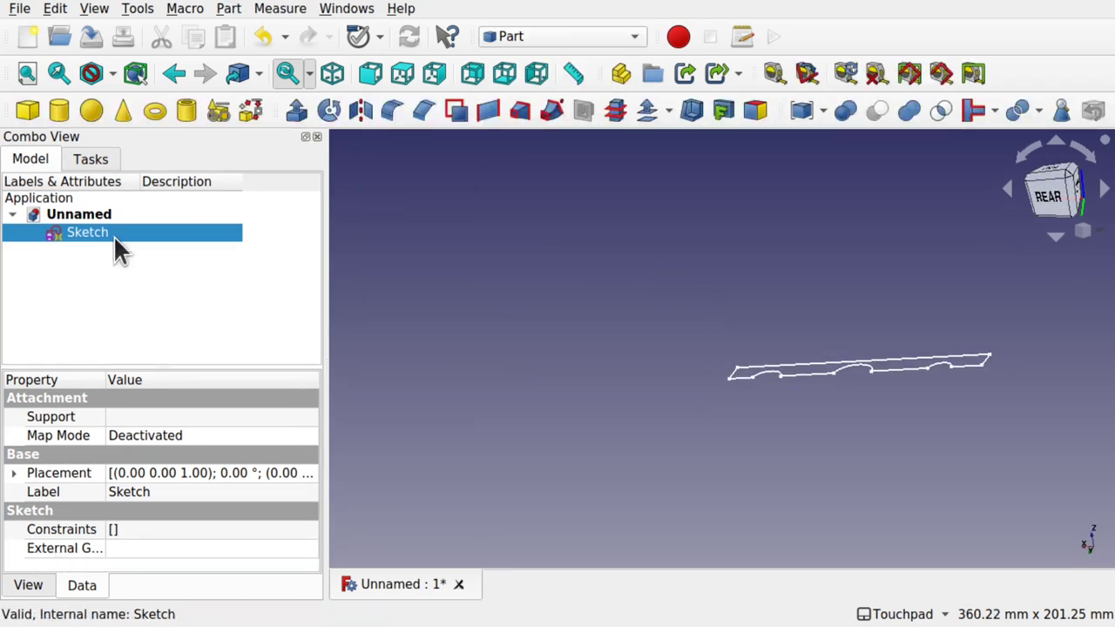
click(294, 111)
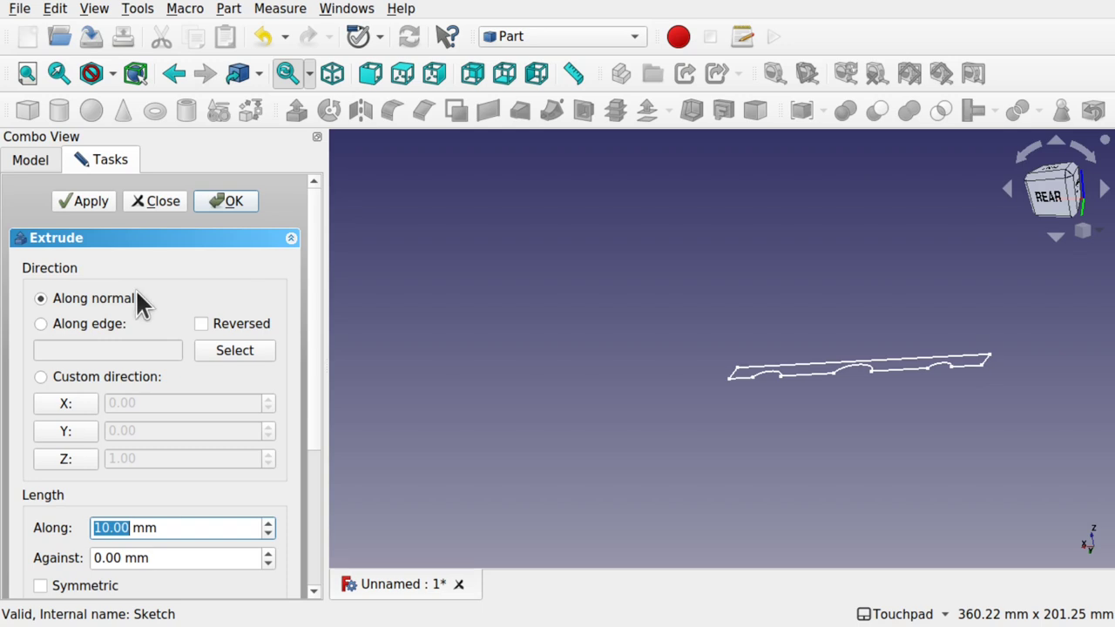
mouse_move(888, 435)
alt+mouse_down()
mouse_move(888, 451)
mouse_move(901, 446)
mouse_move(859, 363)
mouse_move(873, 305)
alt+mouse_up()
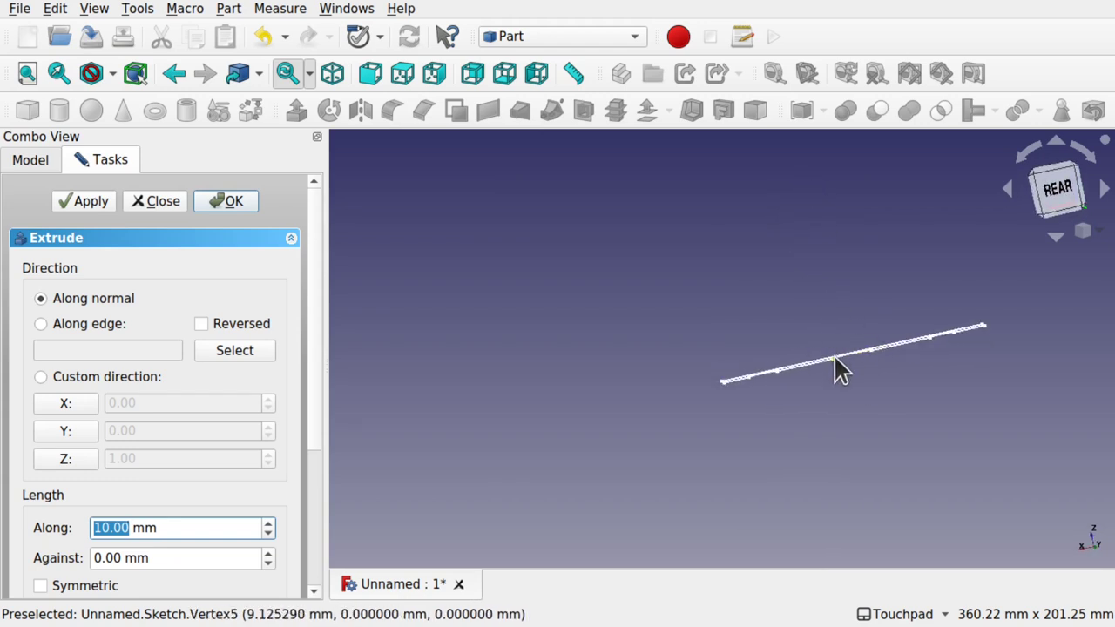
mouse_move(866, 408)
alt+mouse_down()
mouse_move(906, 500)
mouse_move(852, 466)
mouse_move(709, 462)
alt+mouse_up()
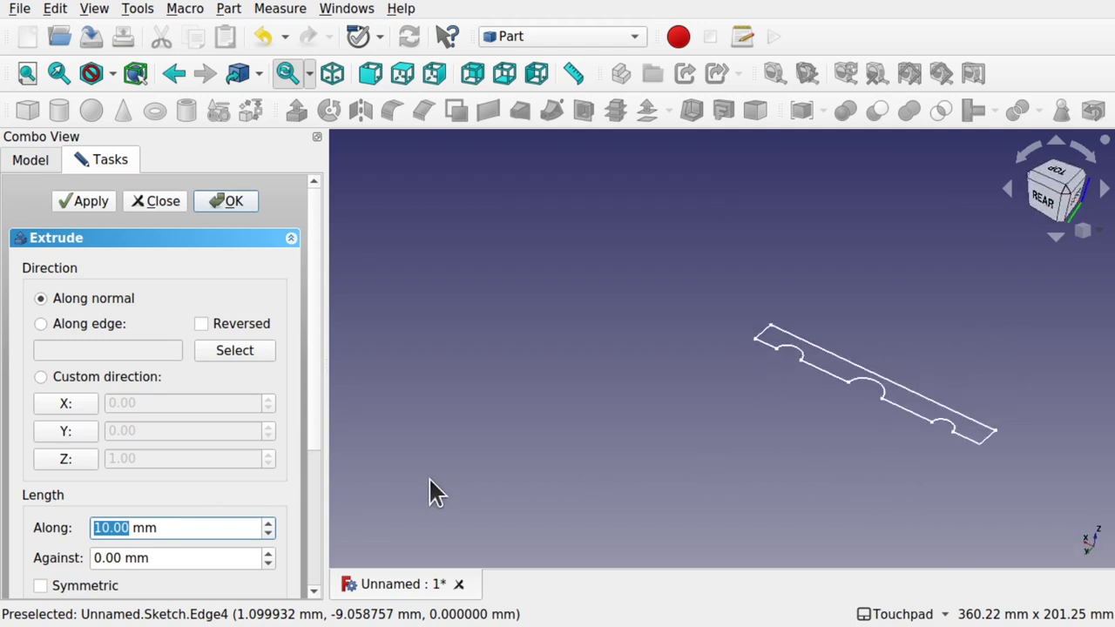
text(150)
key(Return)
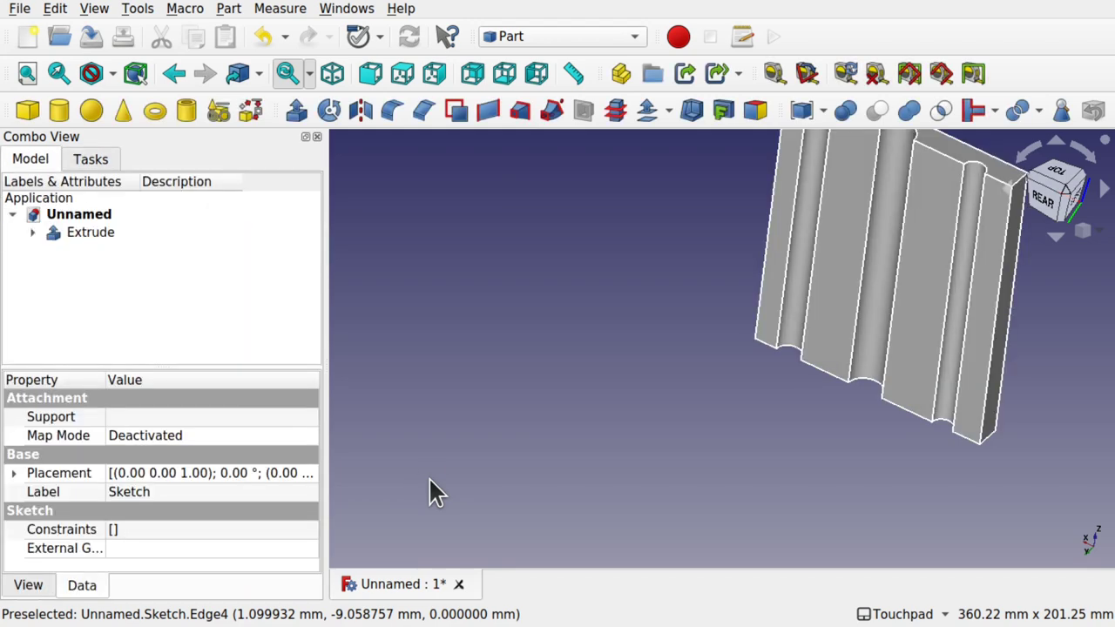
Create a sketch in the Sketcher workbench on the extruded block's notched end face, attached with the FlatFace method
alt+drag(459, 459, 602, 353)
scroll(597, 348, up, 5)
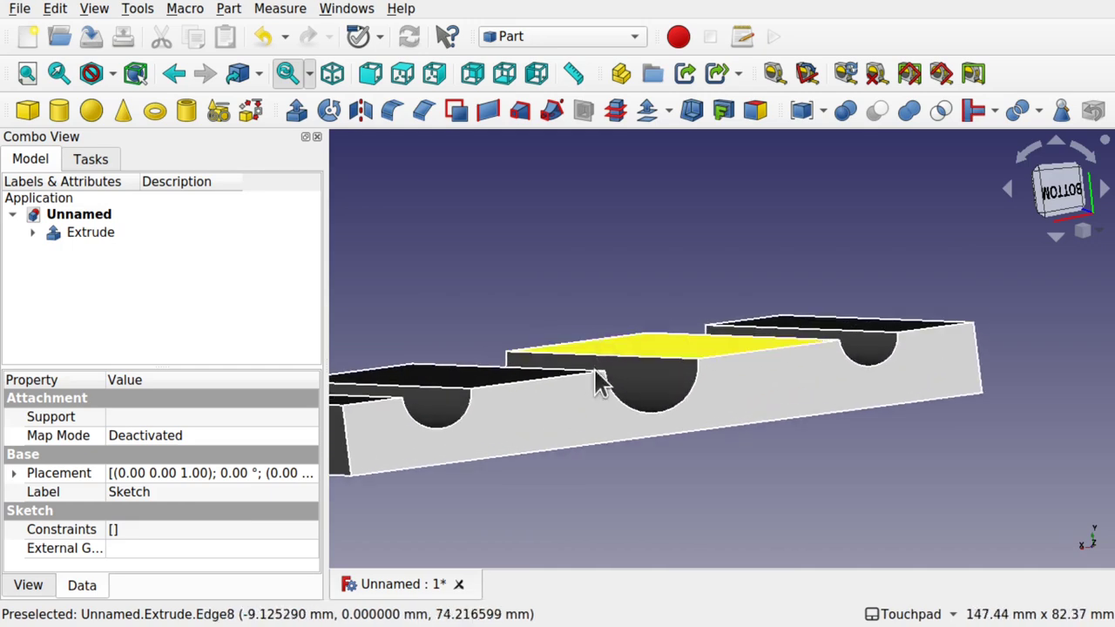
alt+drag(659, 393, 615, 480)
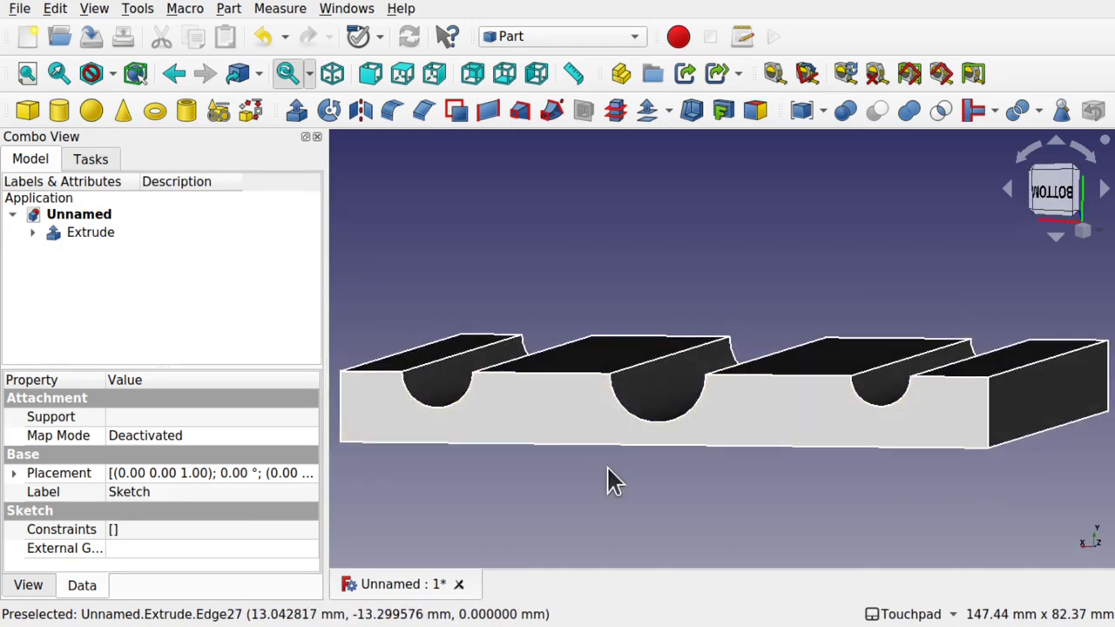
click(615, 480)
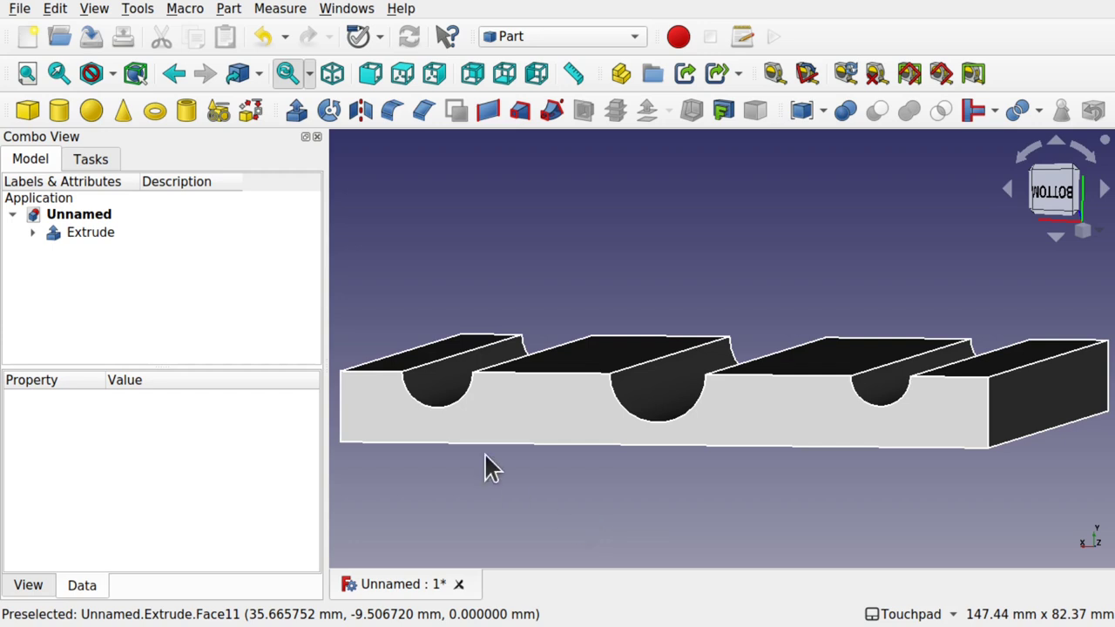
click(550, 414)
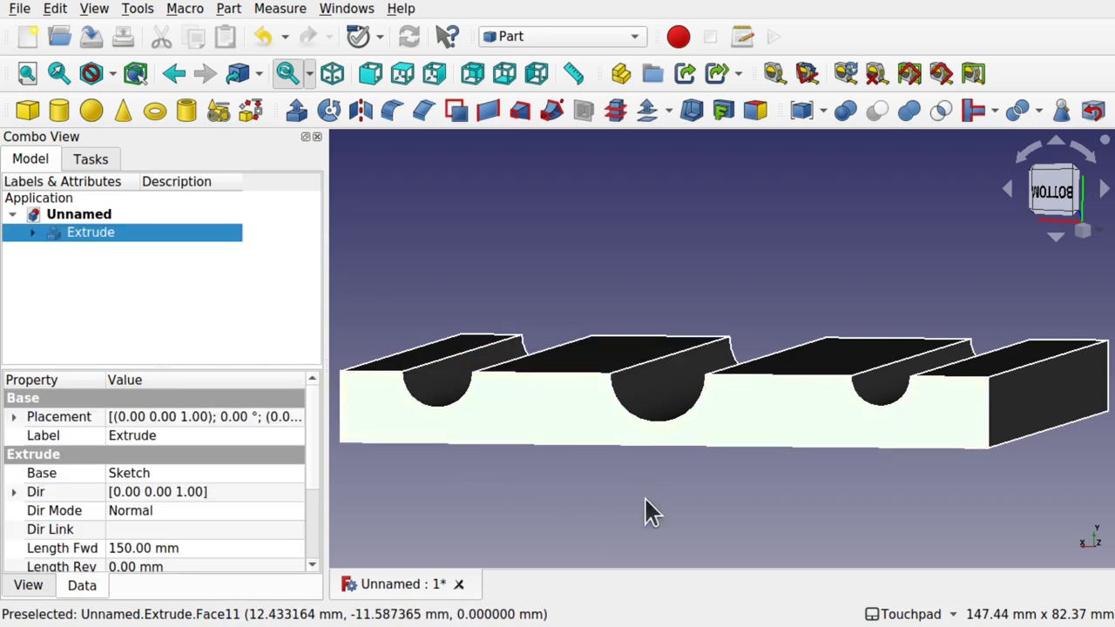
click(556, 35)
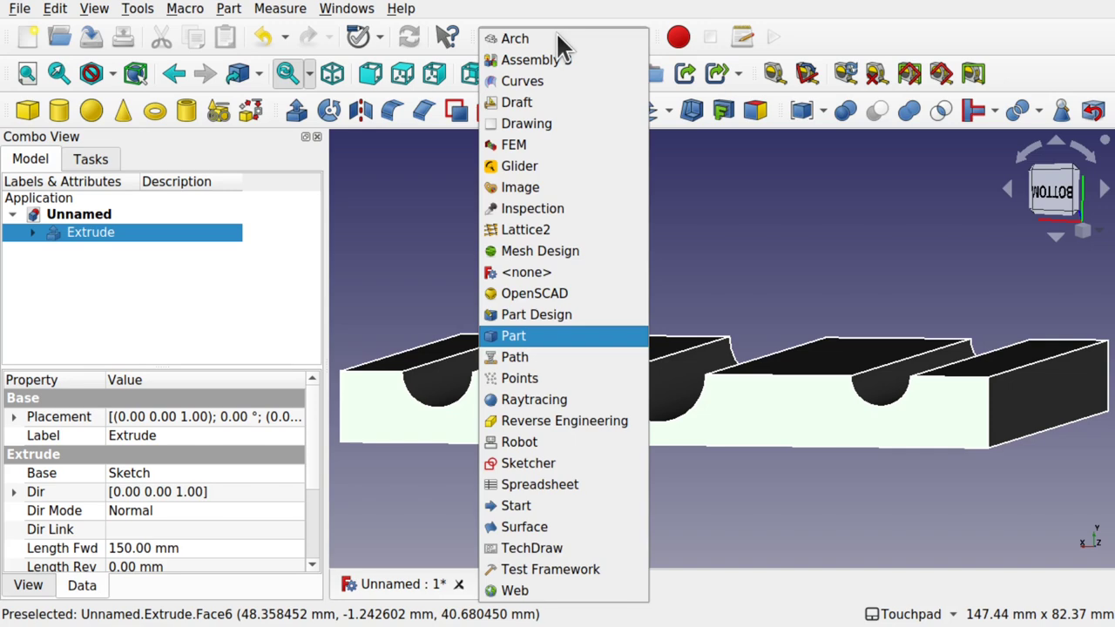
click(554, 460)
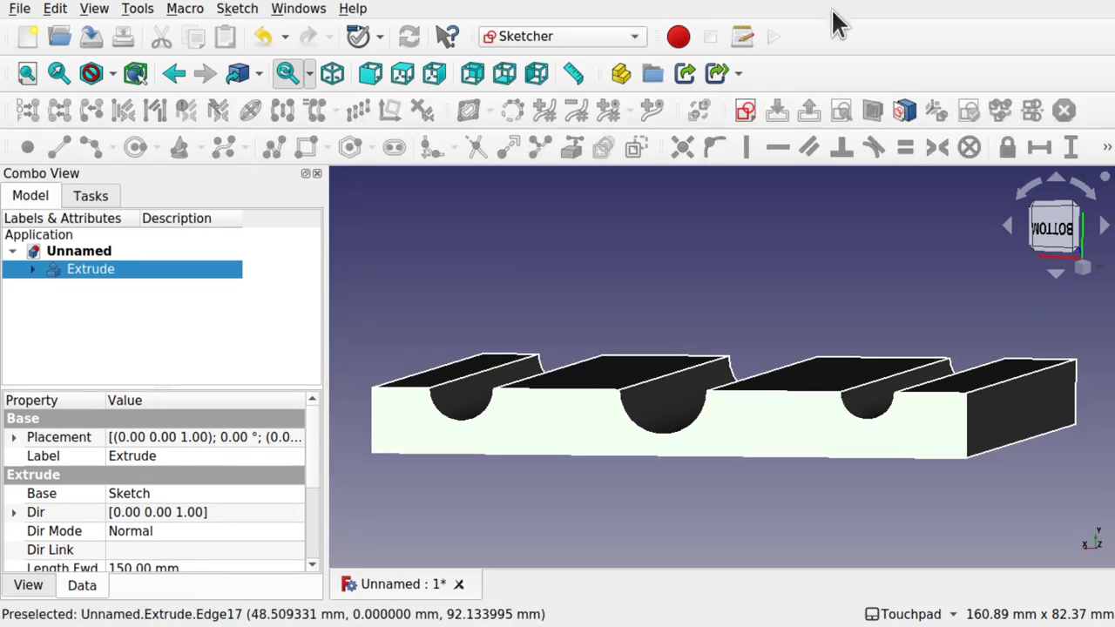
click(744, 112)
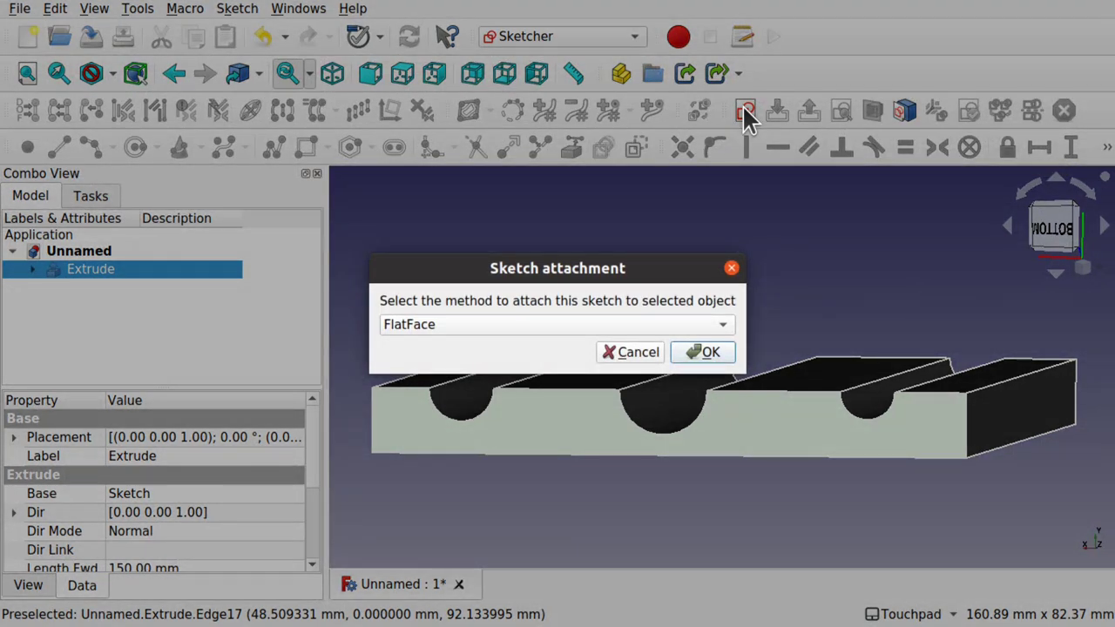
click(706, 354)
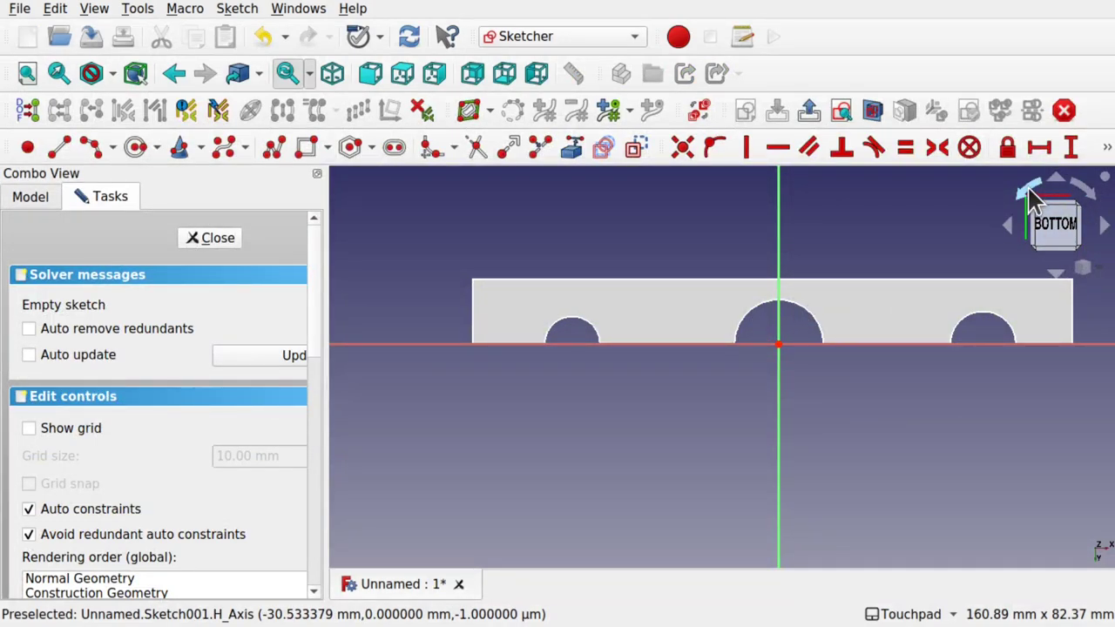
Draw a horizontal line about 103 mm long across the vertical axis, just beyond the notched side of the block
mouse_move(858, 298)
middle_down()
mouse_move(856, 256)
mouse_move(862, 330)
middle_up()
key(5)
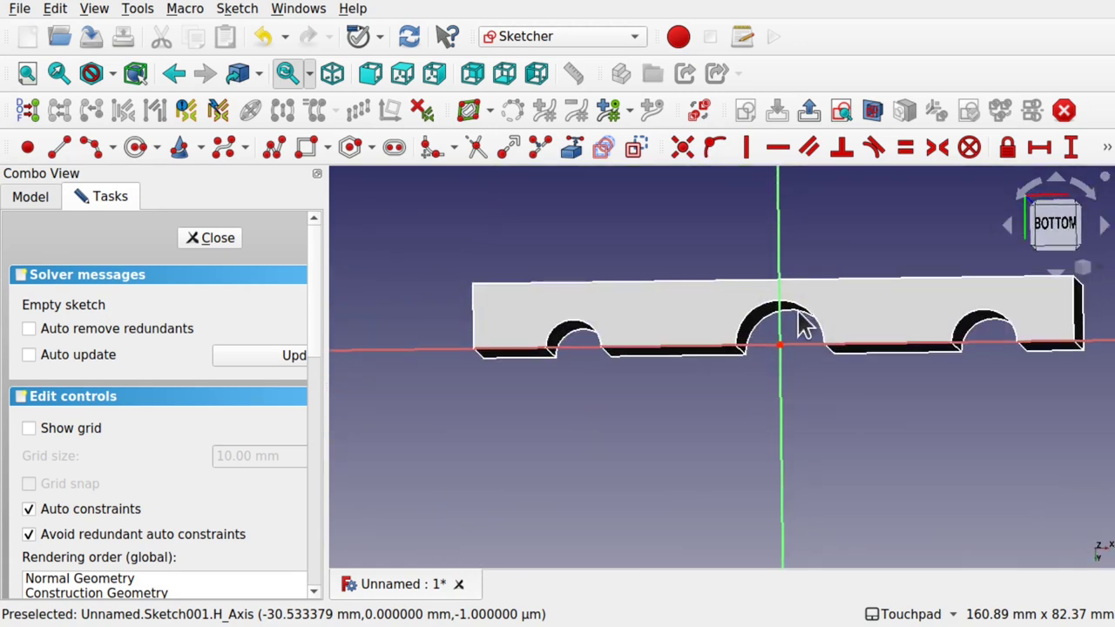
click(60, 146)
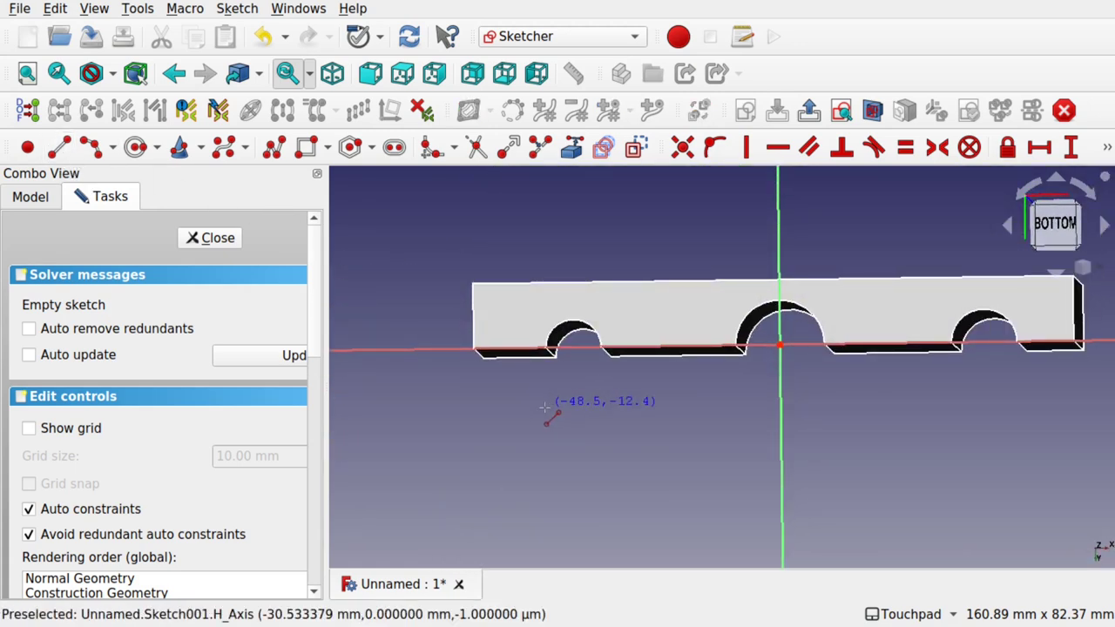
click(517, 407)
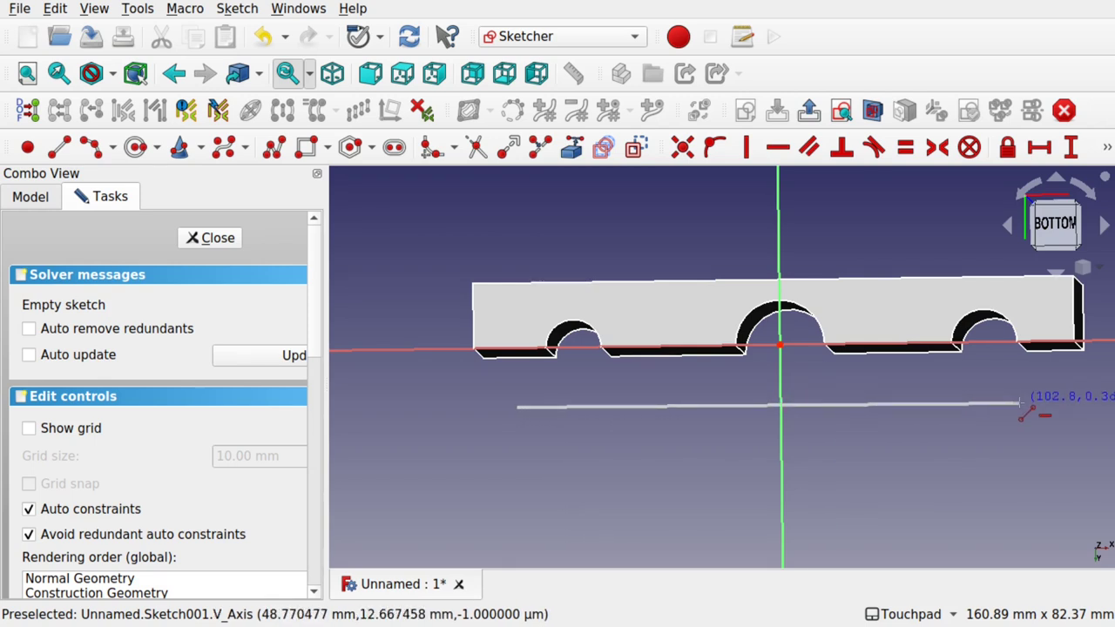
click(1019, 402)
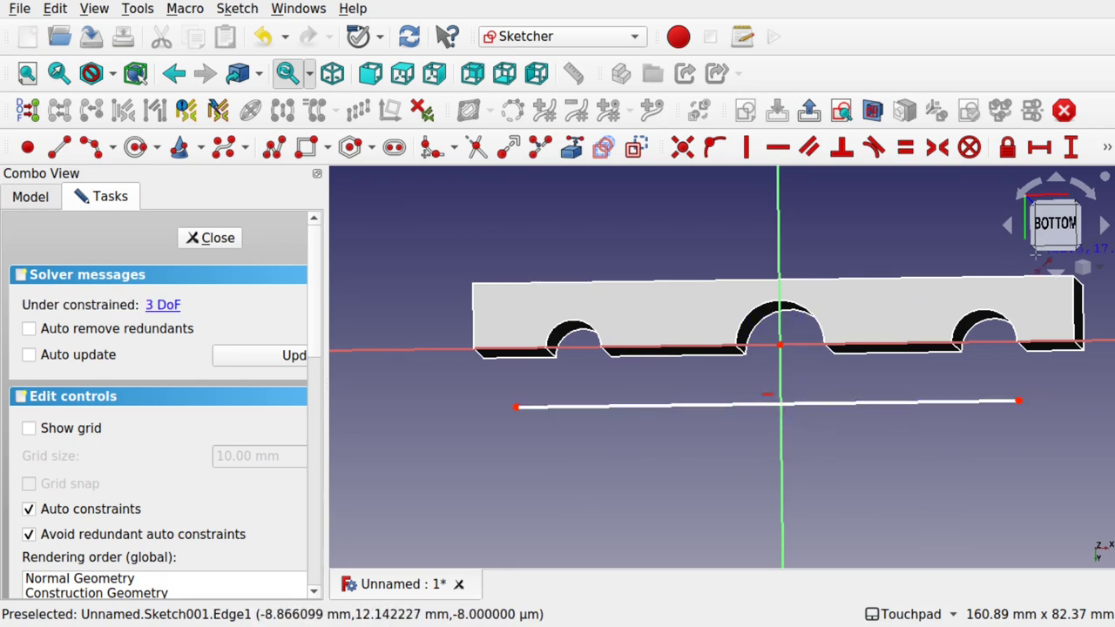
Constrain the vertical distance between the line's endpoint and the origin to 15 mm
click(1052, 234)
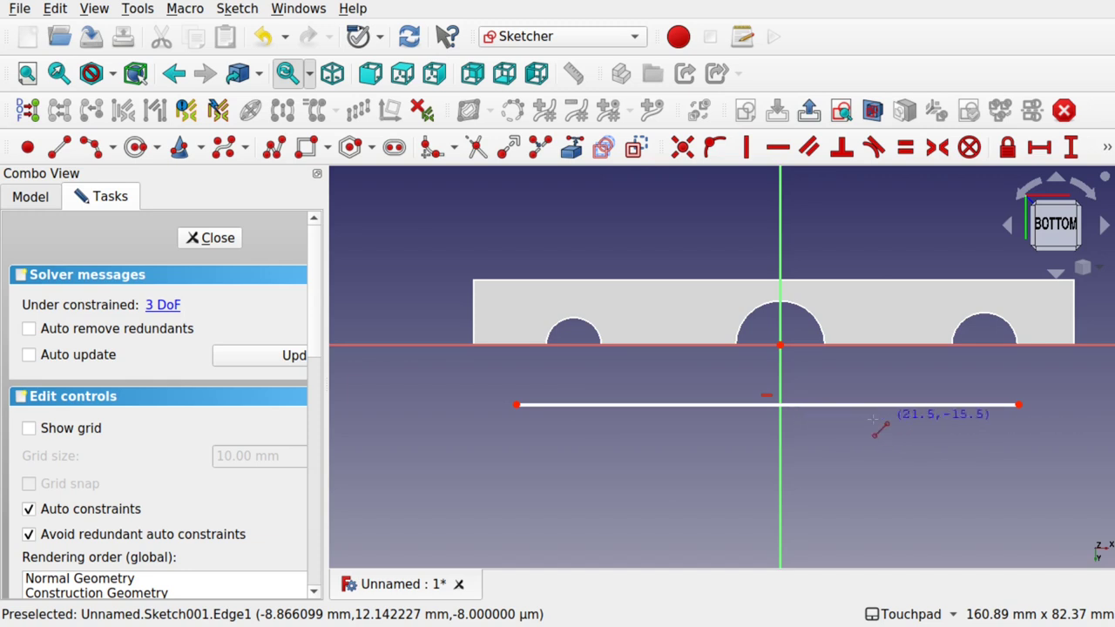
click(517, 405)
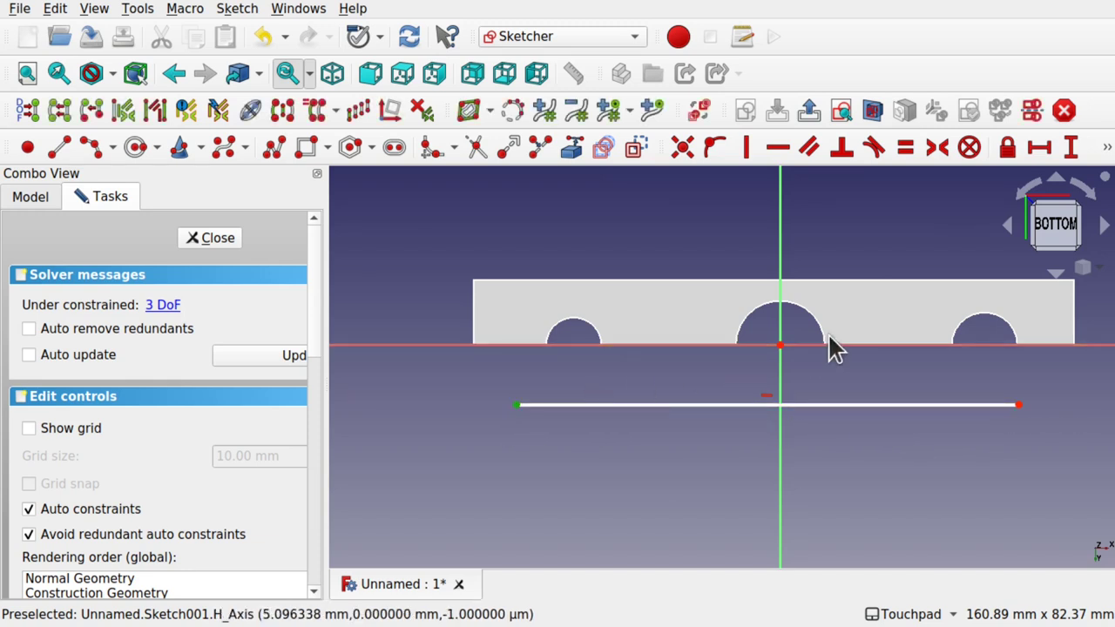
click(781, 347)
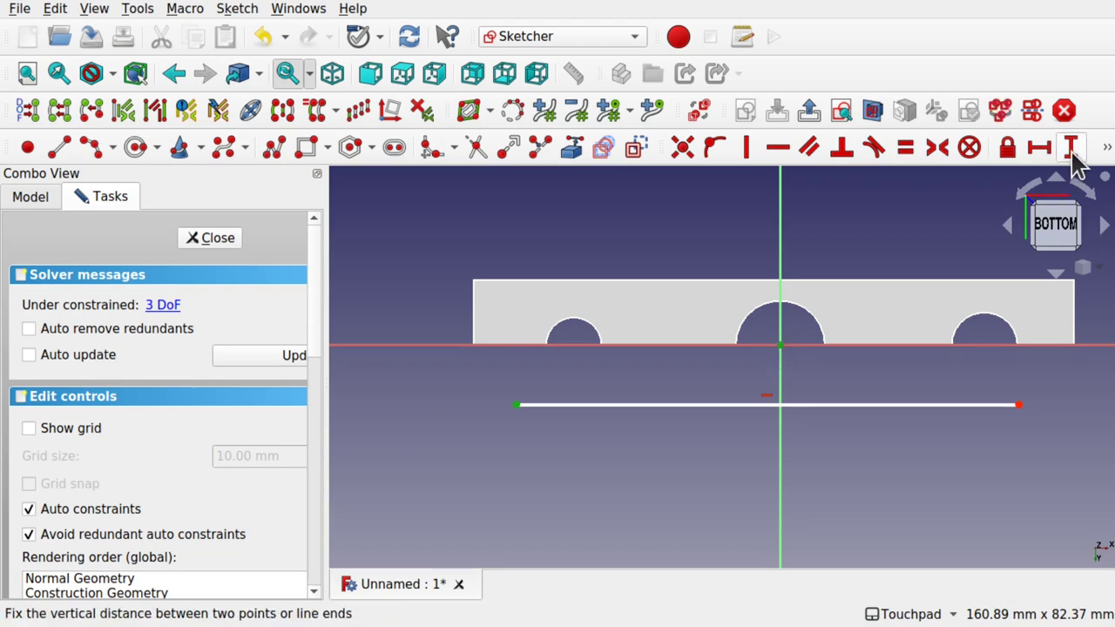
click(1071, 147)
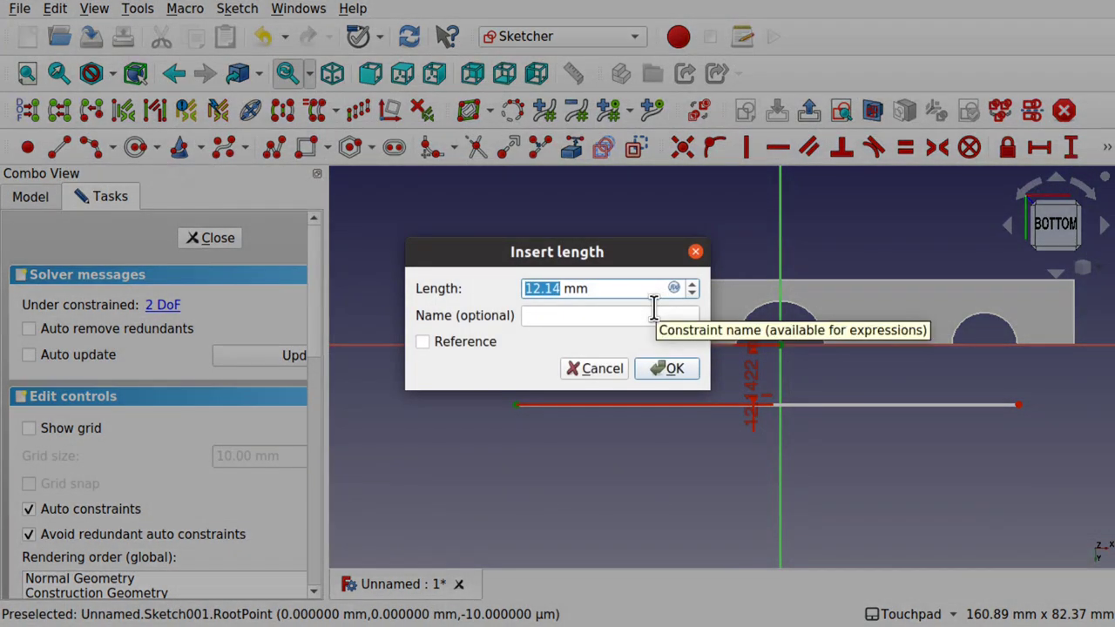
key(Return)
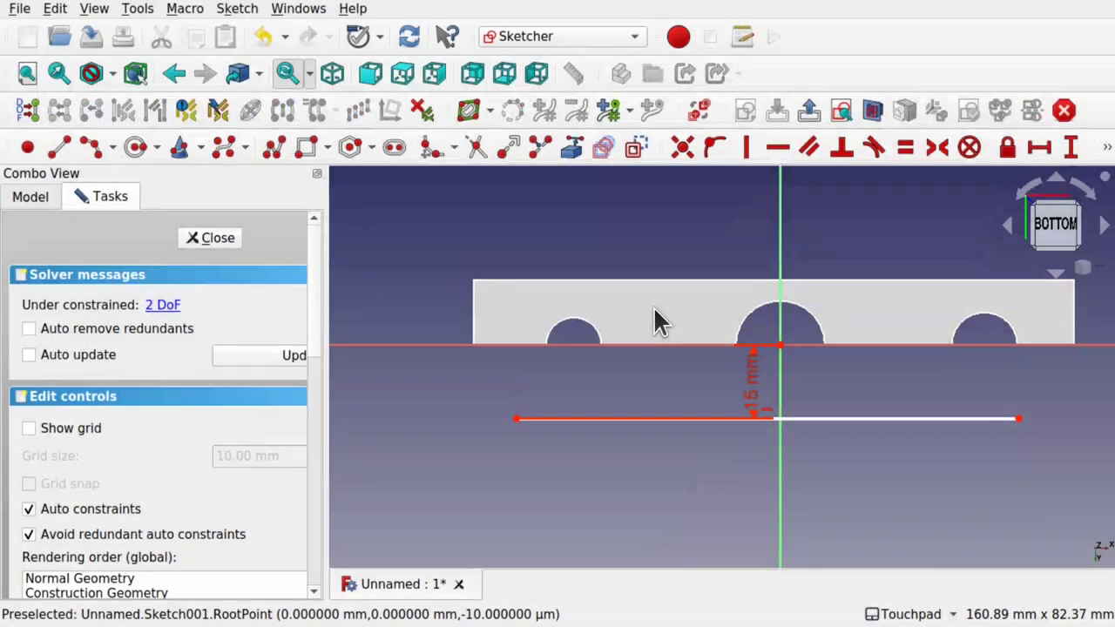
Stretch both endpoints of the line outward to match the block's width, and close the sketch
drag(517, 422, 475, 430)
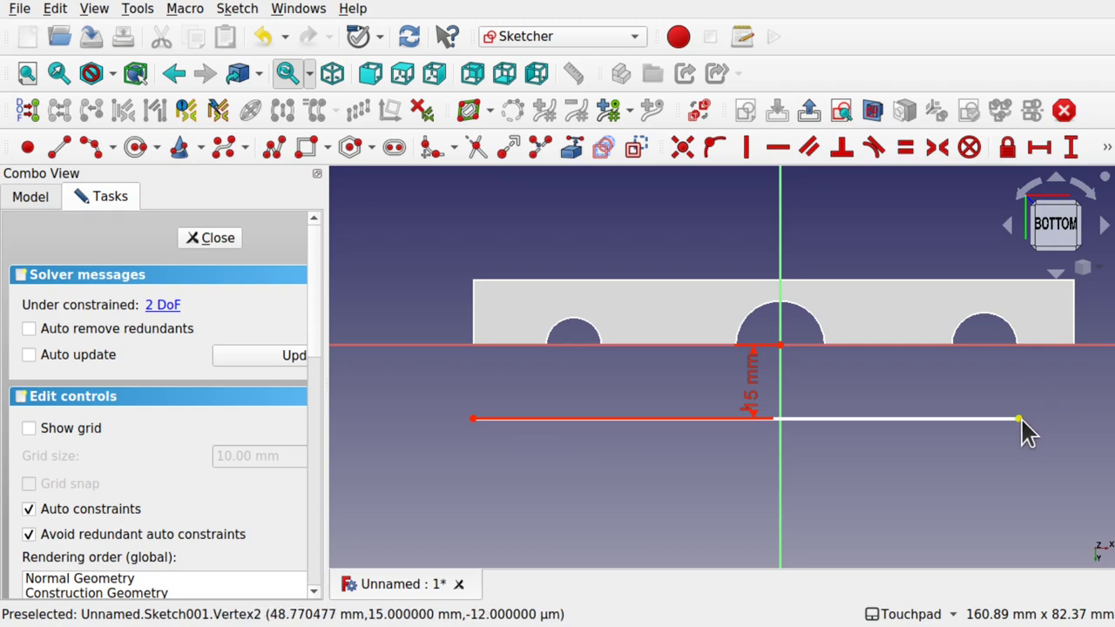
drag(1019, 420, 1076, 419)
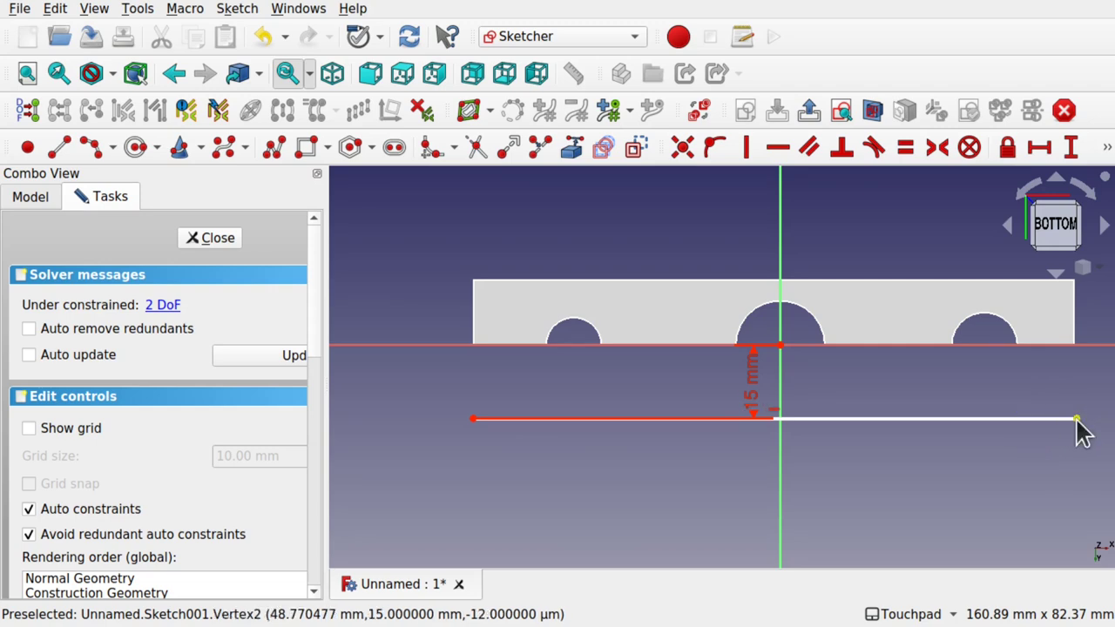
click(206, 238)
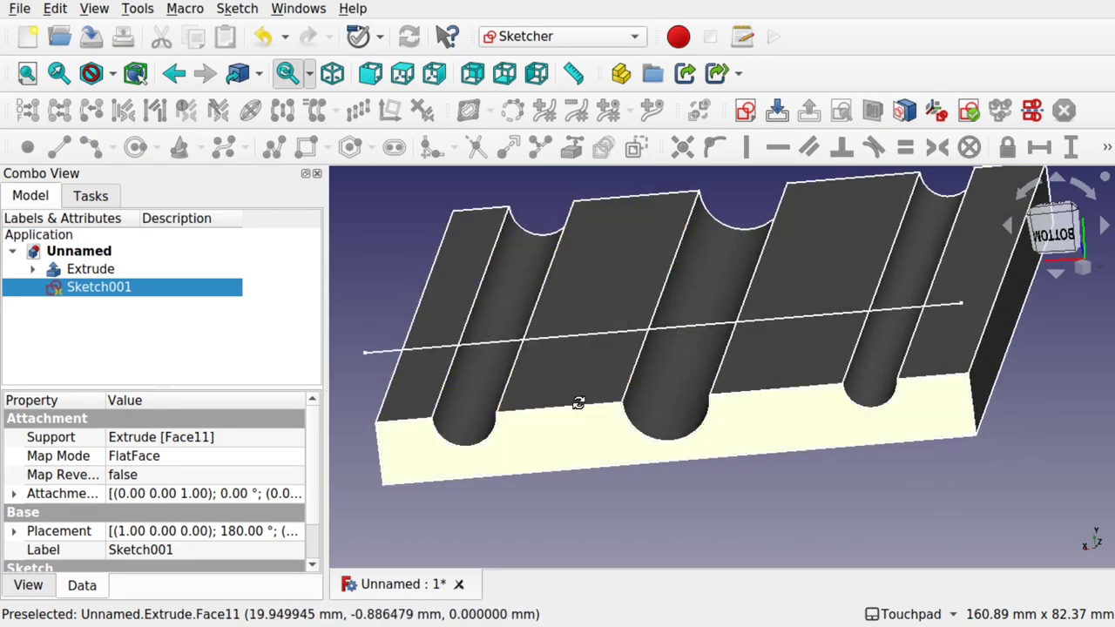
Switch to the Part Design workbench and clear the current selection
middle_drag(578, 403, 591, 377)
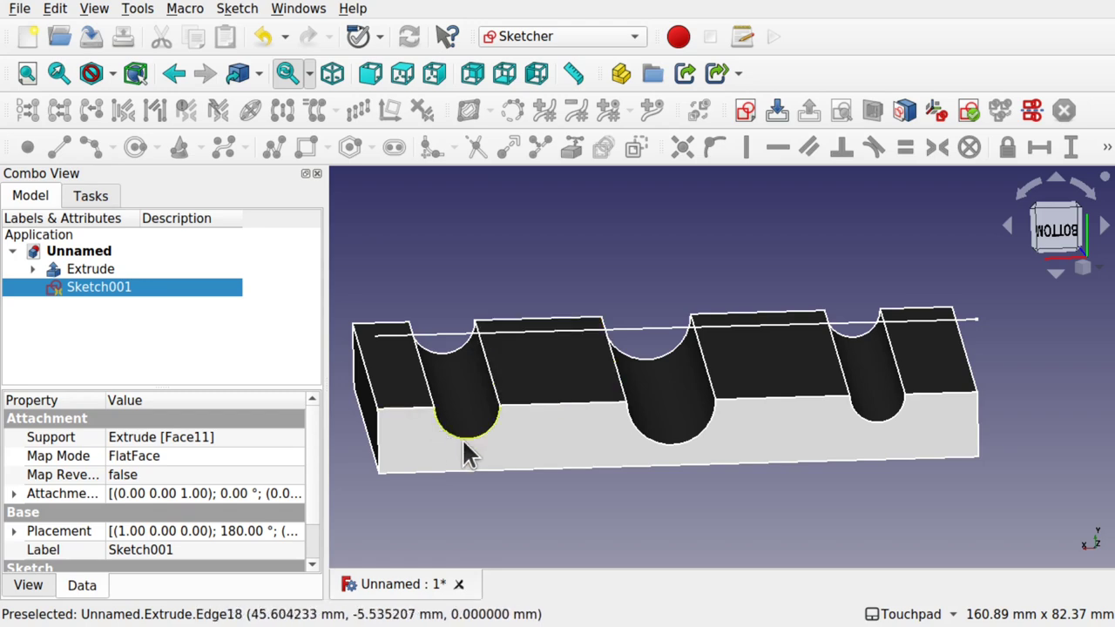
middle_drag(697, 468, 614, 207)
click(542, 38)
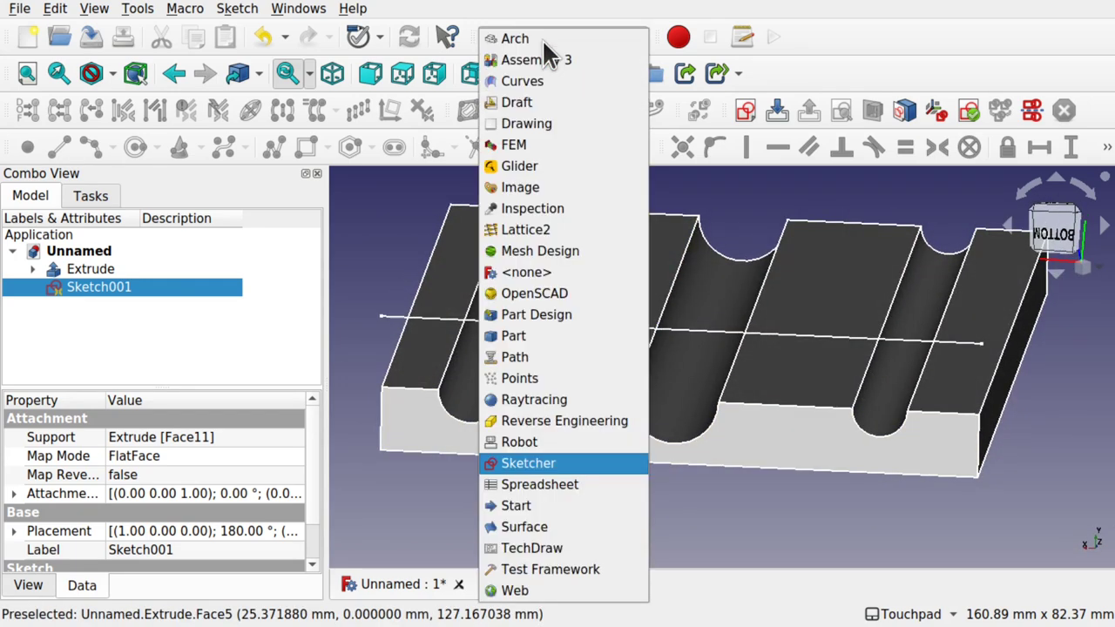
click(570, 319)
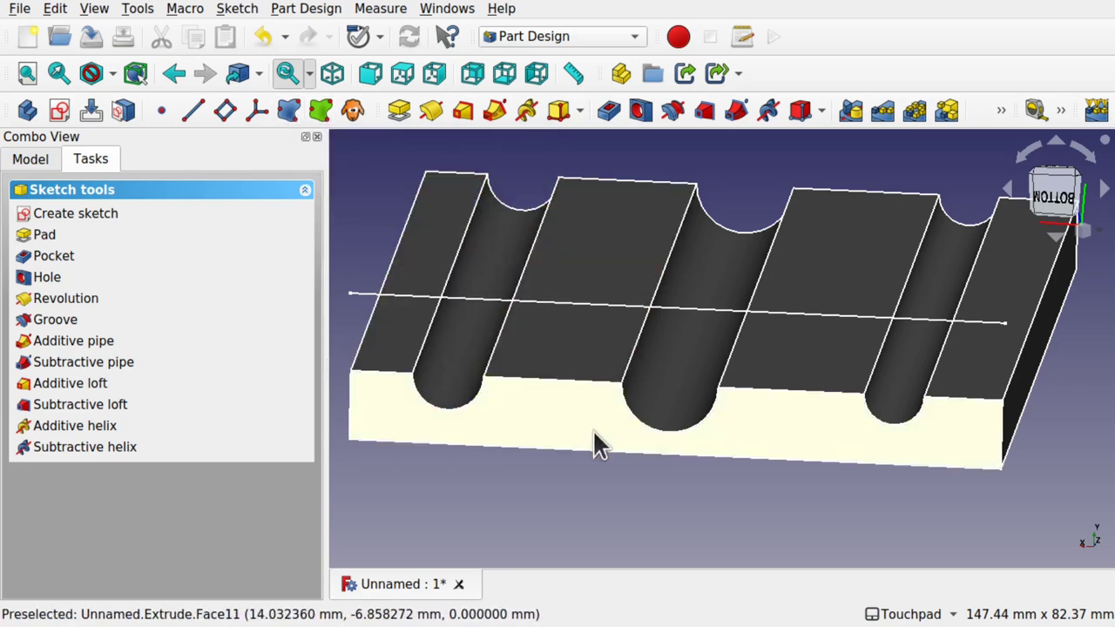
click(472, 526)
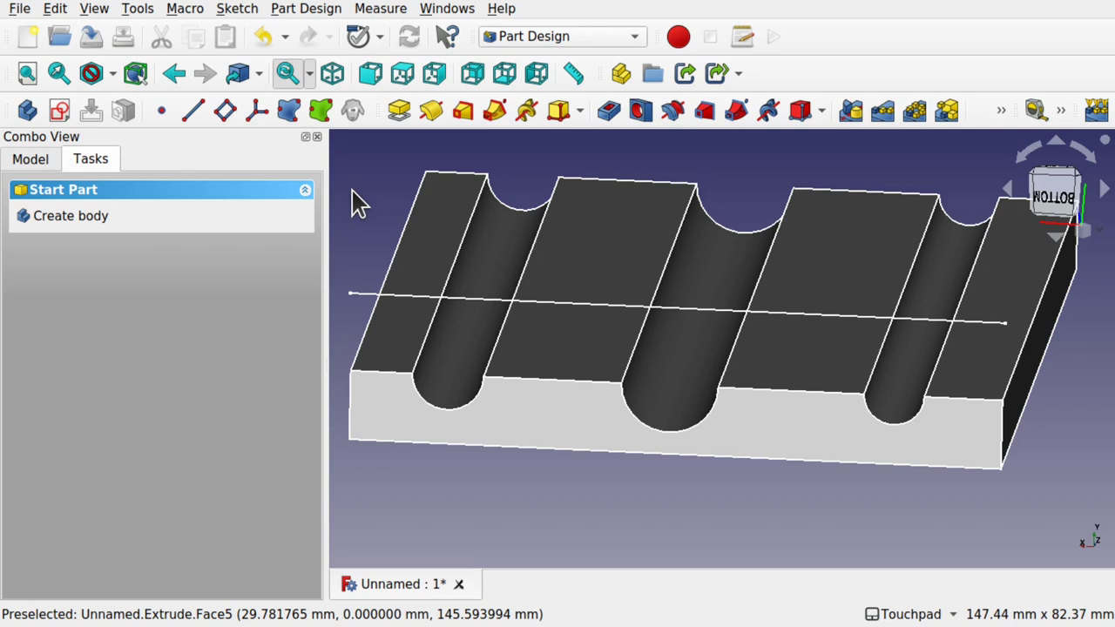
Create a sub-object shape binder from the seven straight and arc edges along the notched profile of the block's end face
click(392, 373)
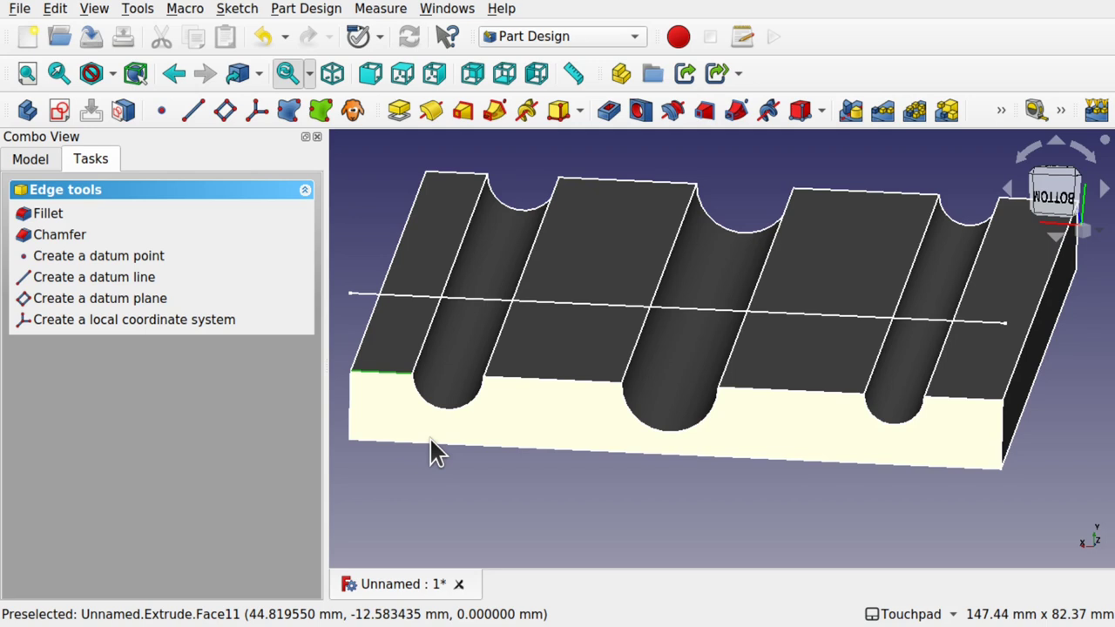
ctrl+click(439, 406)
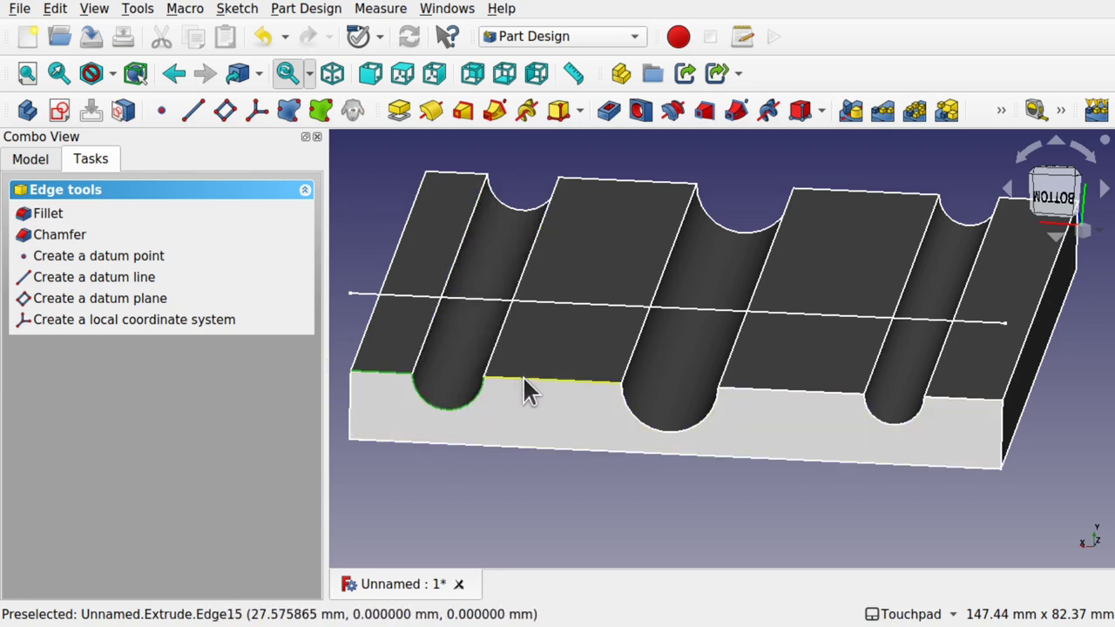
ctrl+click(523, 376)
ctrl+click(630, 419)
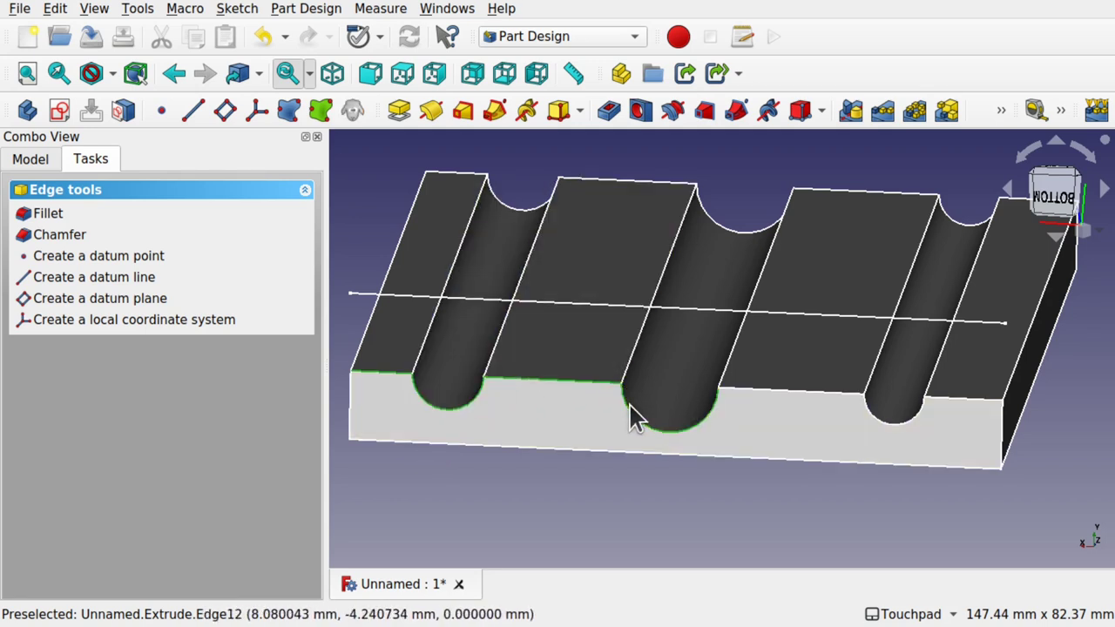
ctrl+click(757, 389)
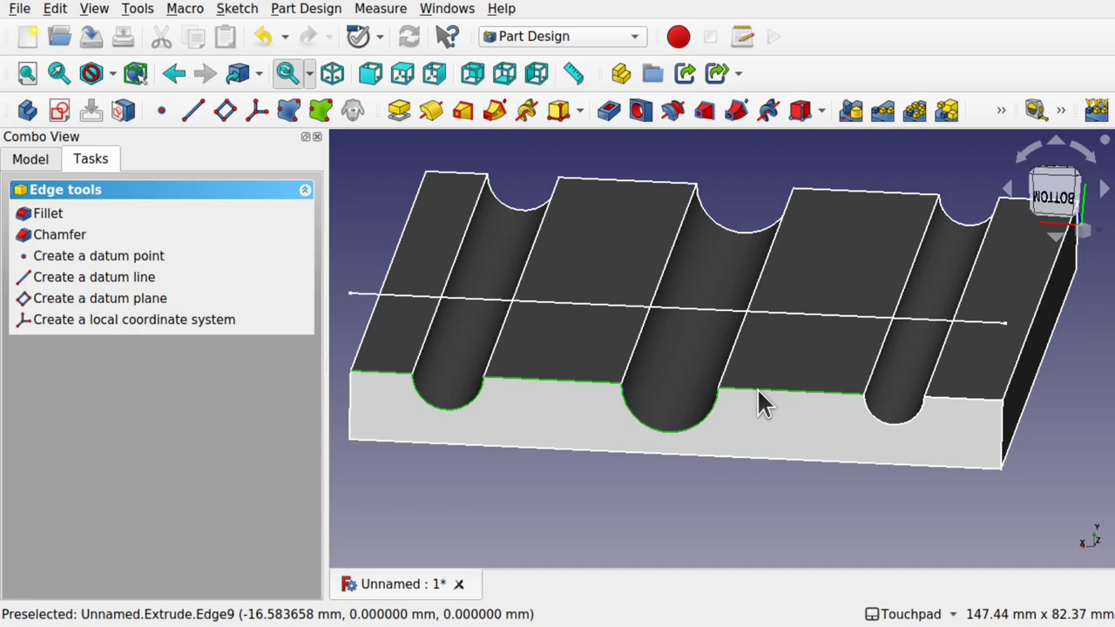
ctrl+click(886, 419)
ctrl+click(947, 396)
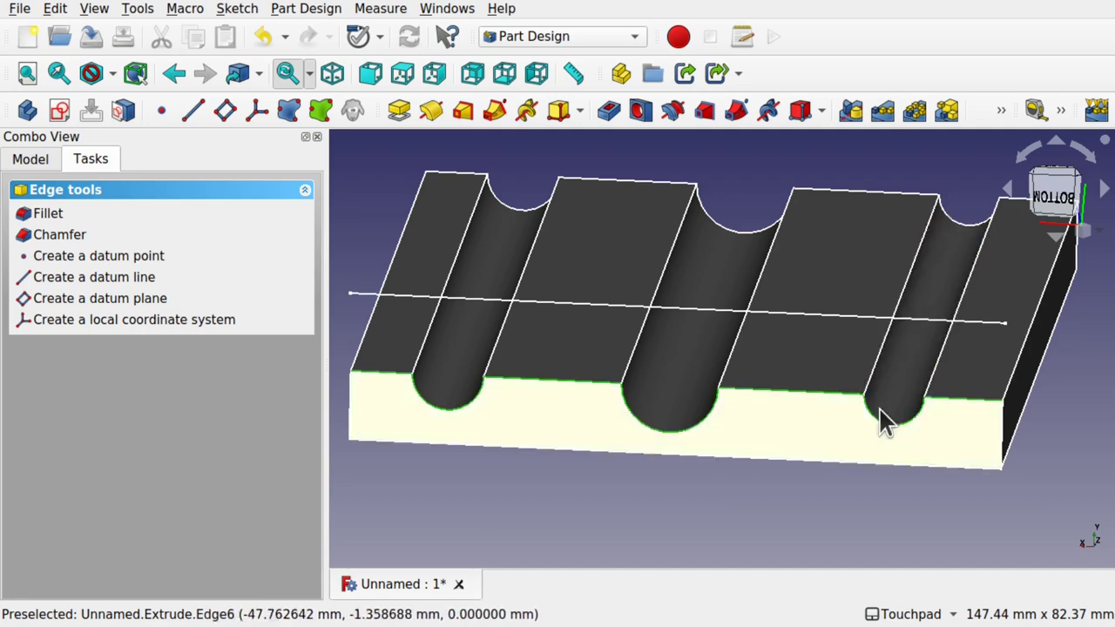
click(309, 10)
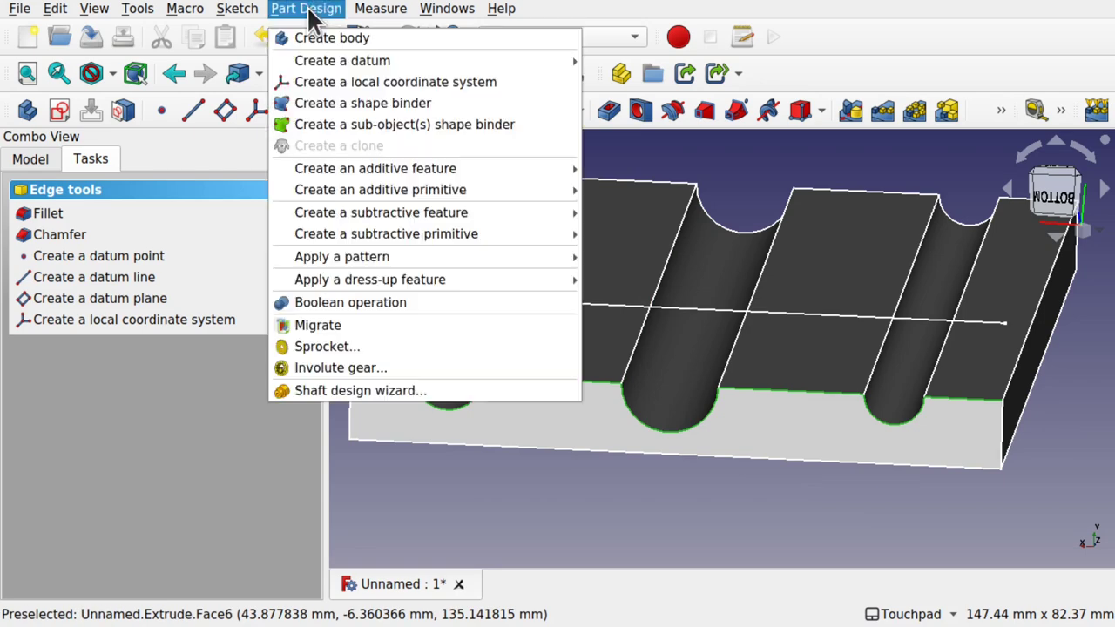
click(469, 137)
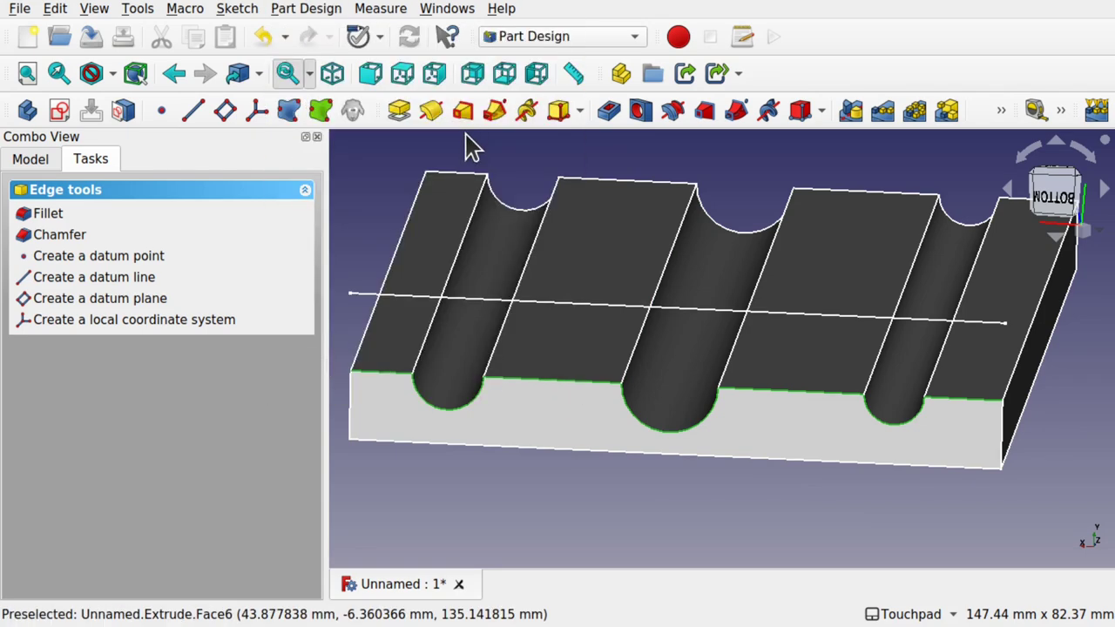
Hide the extruded block so that only the shape binder and the sketched line are displayed
click(39, 158)
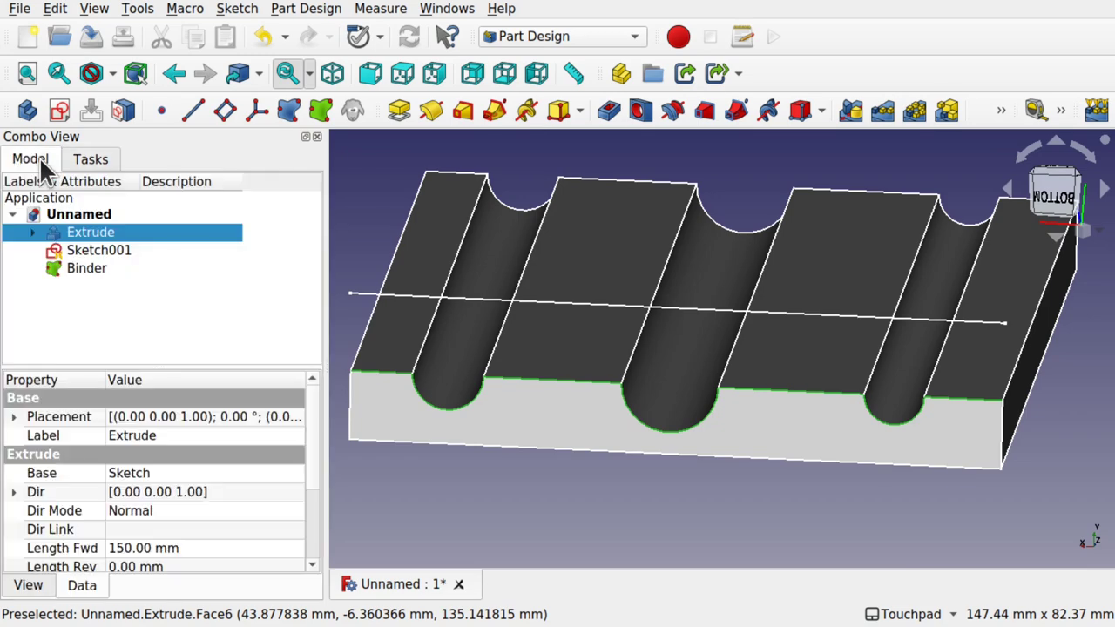
click(94, 267)
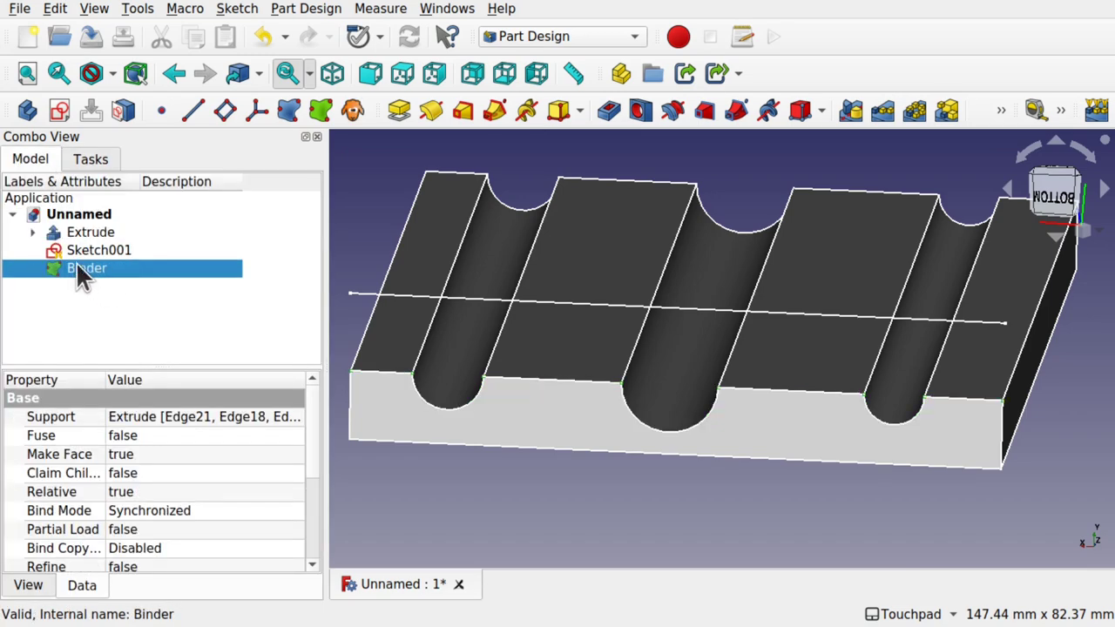
click(554, 419)
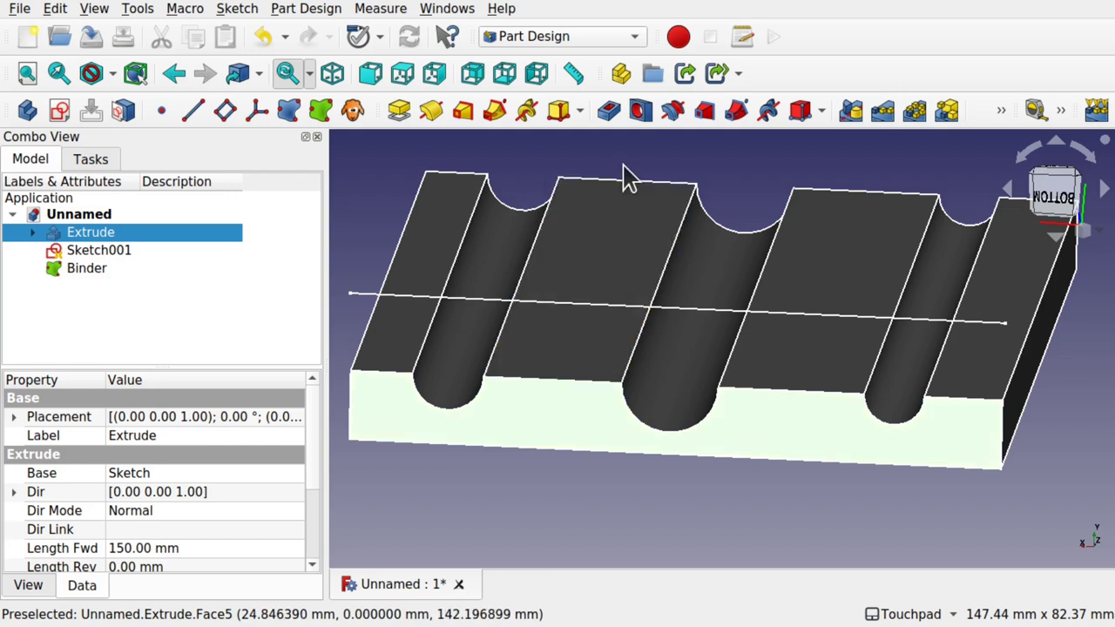
key(space)
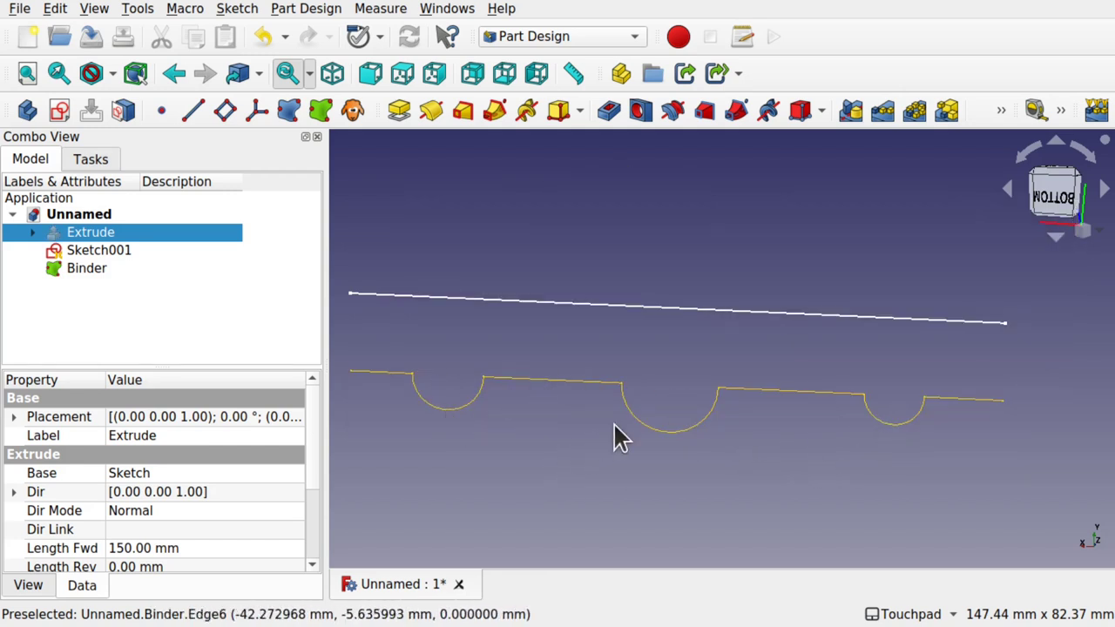
In the Part workbench, revolve the shape binder using the straight line of Sketch001 as the axis reference
scroll(614, 436, down, 3)
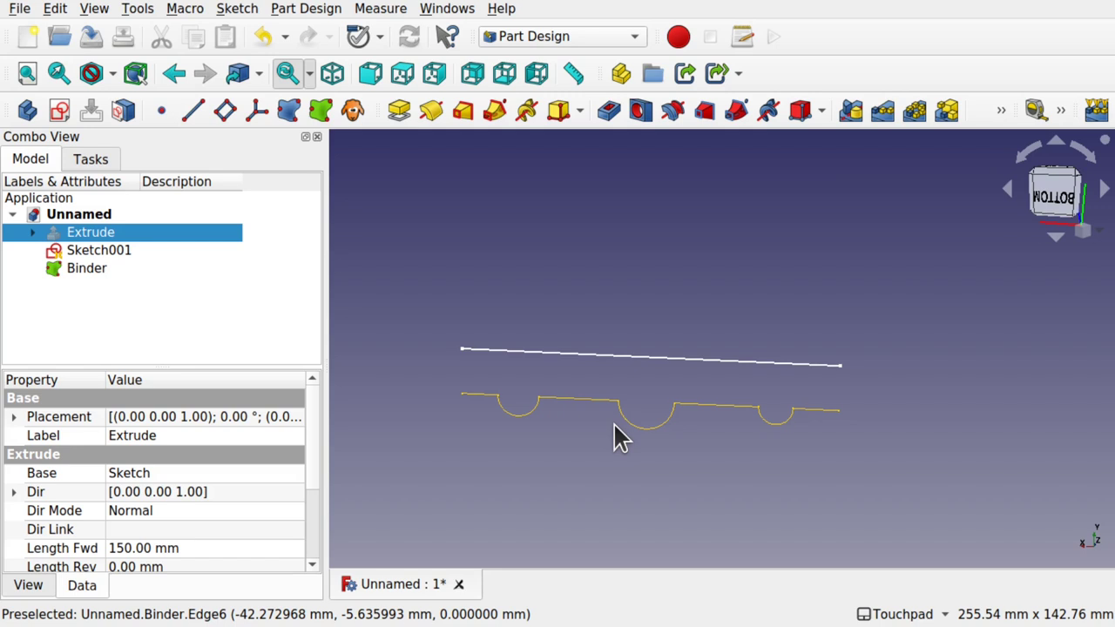
click(81, 268)
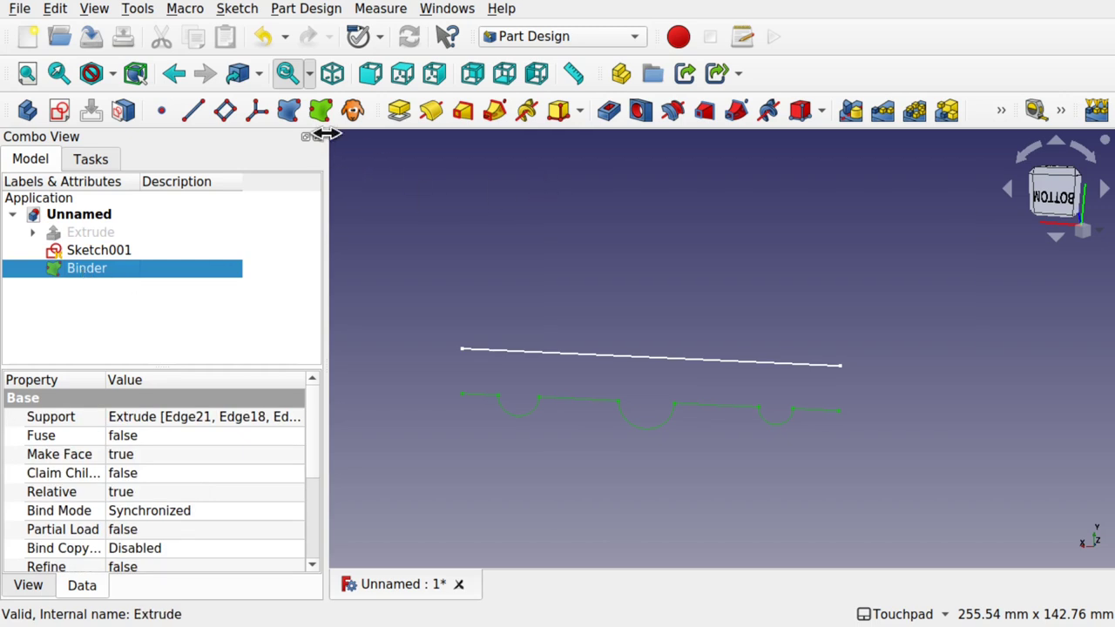
click(538, 34)
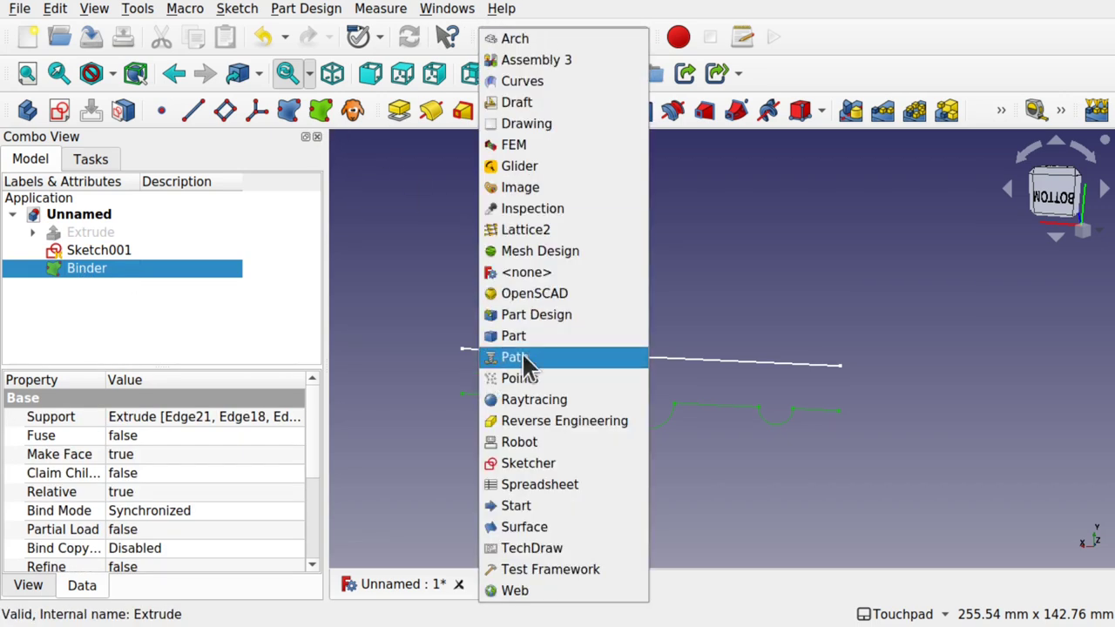
click(545, 335)
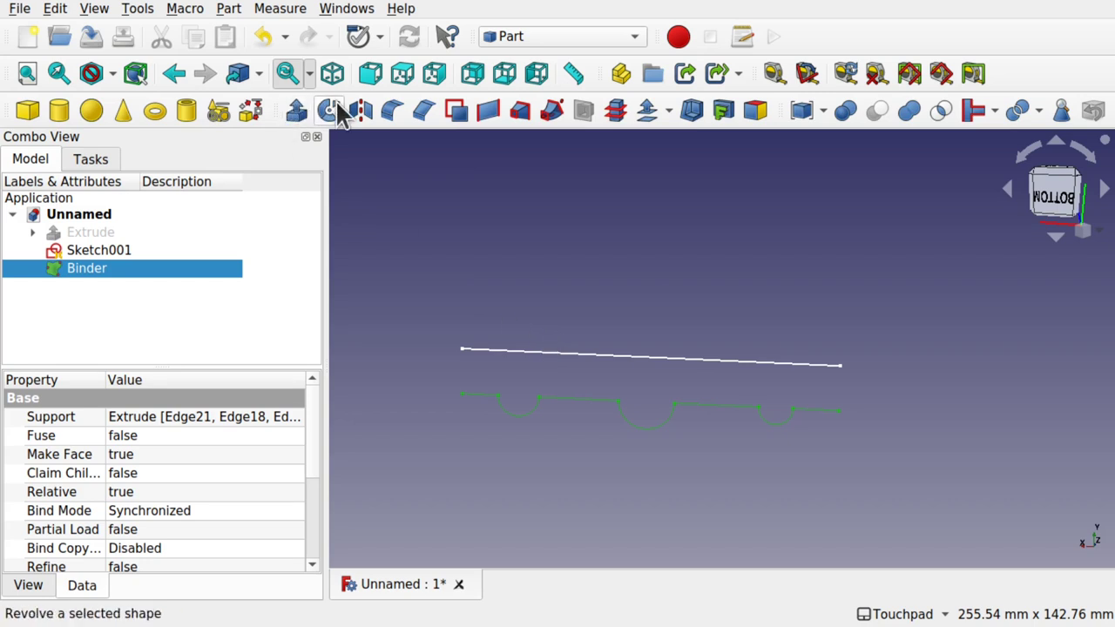
click(336, 112)
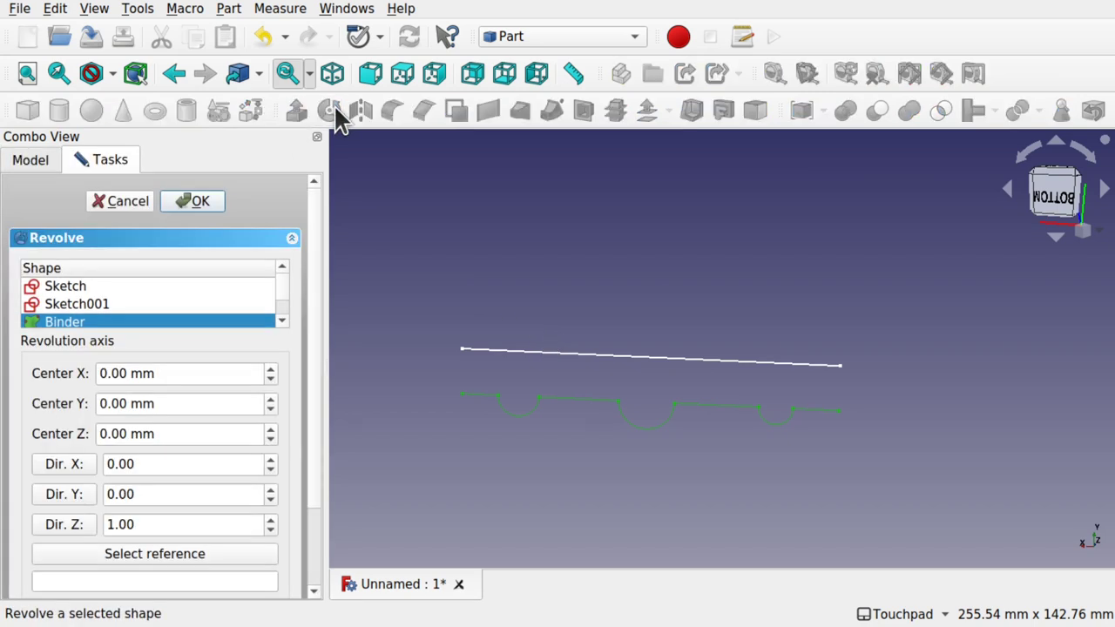
click(285, 321)
click(232, 553)
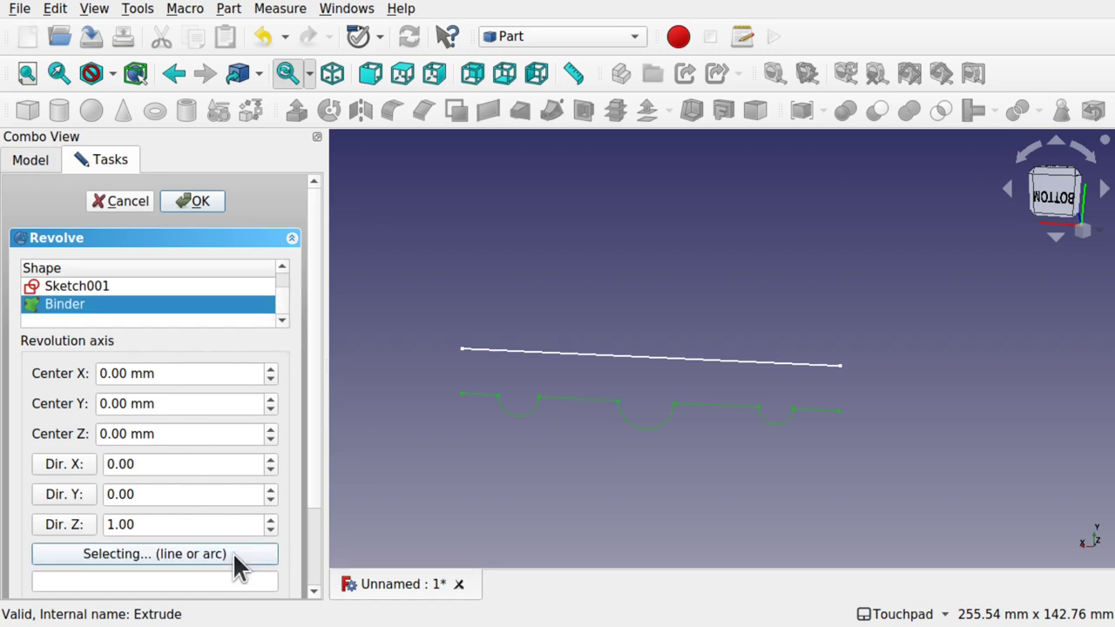
click(644, 357)
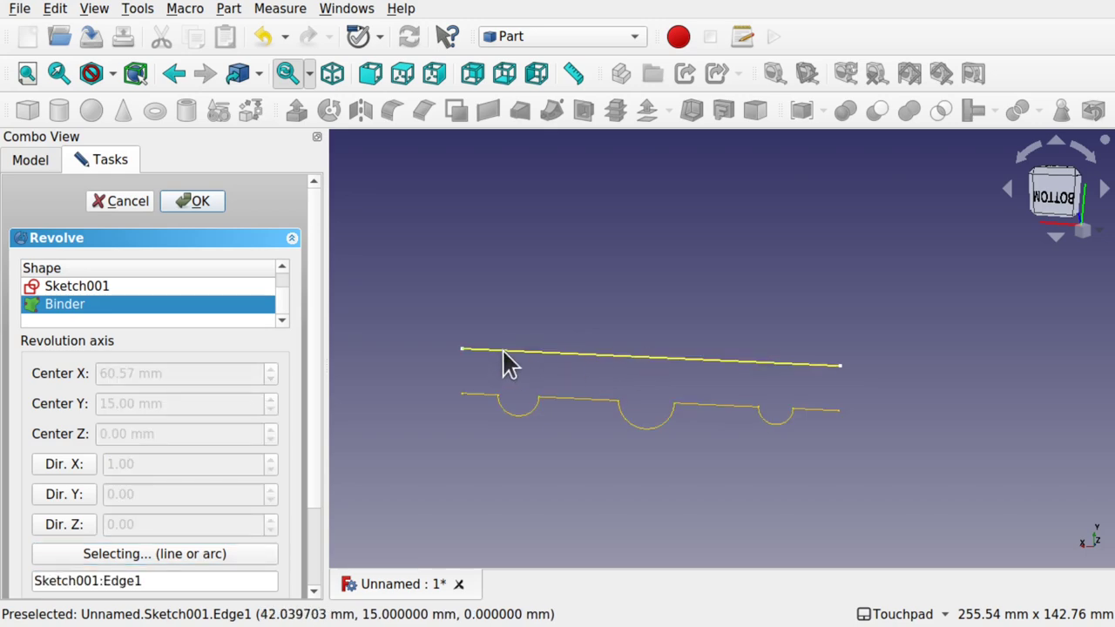
click(206, 208)
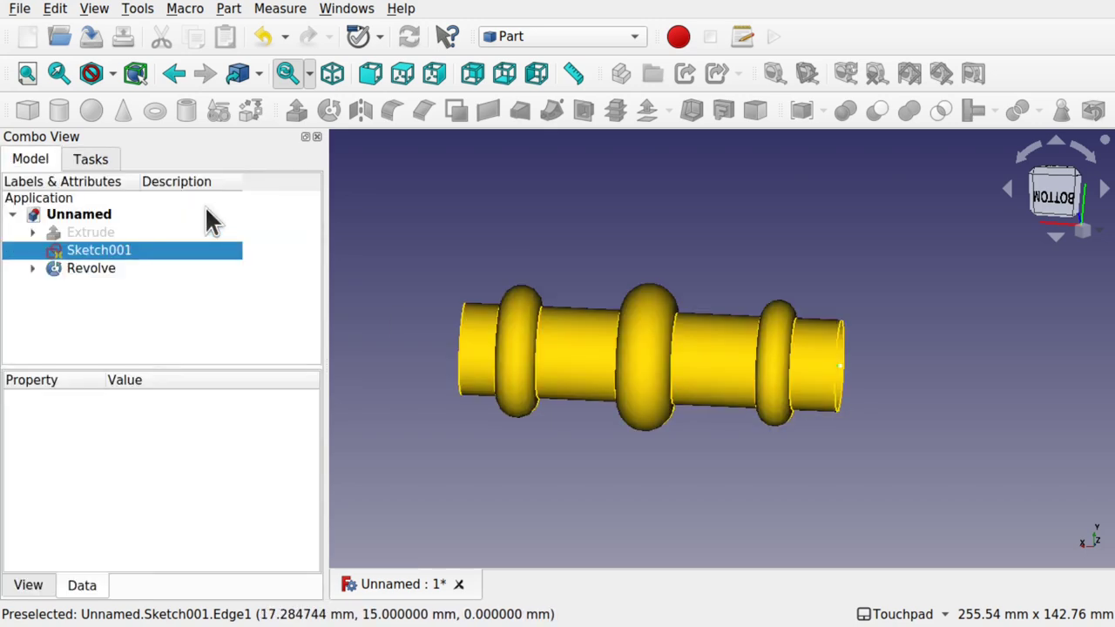
Show the extruded block again, inspect how the revolved surface fits its grooves, and clear the selection
mouse_move(548, 336)
mouse_down()
mouse_move(814, 372)
mouse_move(635, 415)
mouse_move(553, 346)
mouse_move(740, 374)
mouse_move(665, 349)
mouse_move(483, 378)
mouse_move(868, 371)
mouse_up()
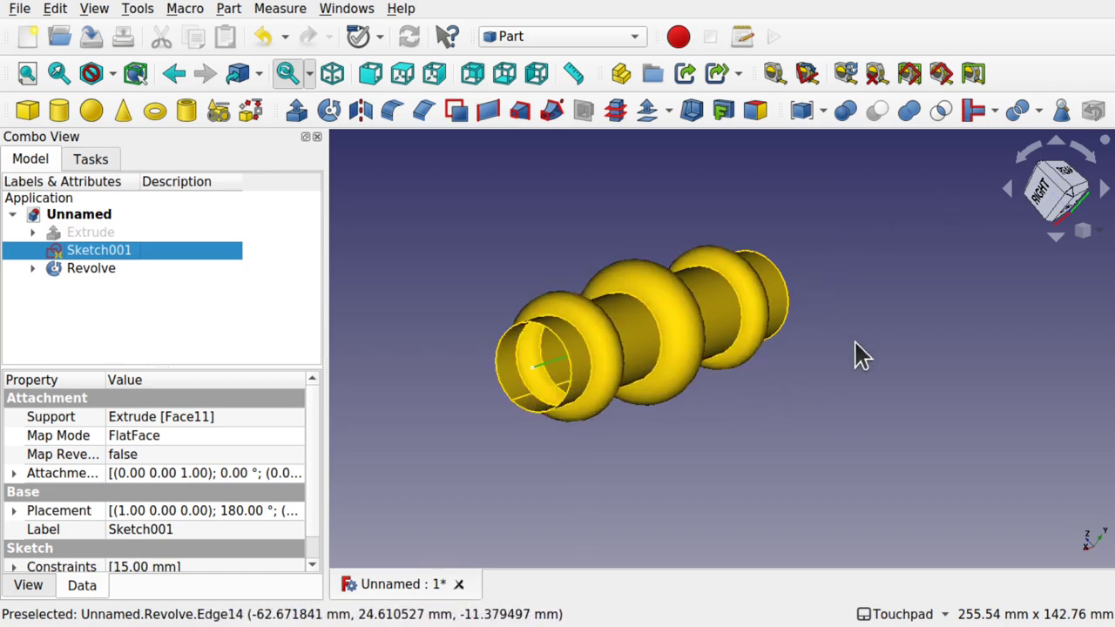
click(100, 231)
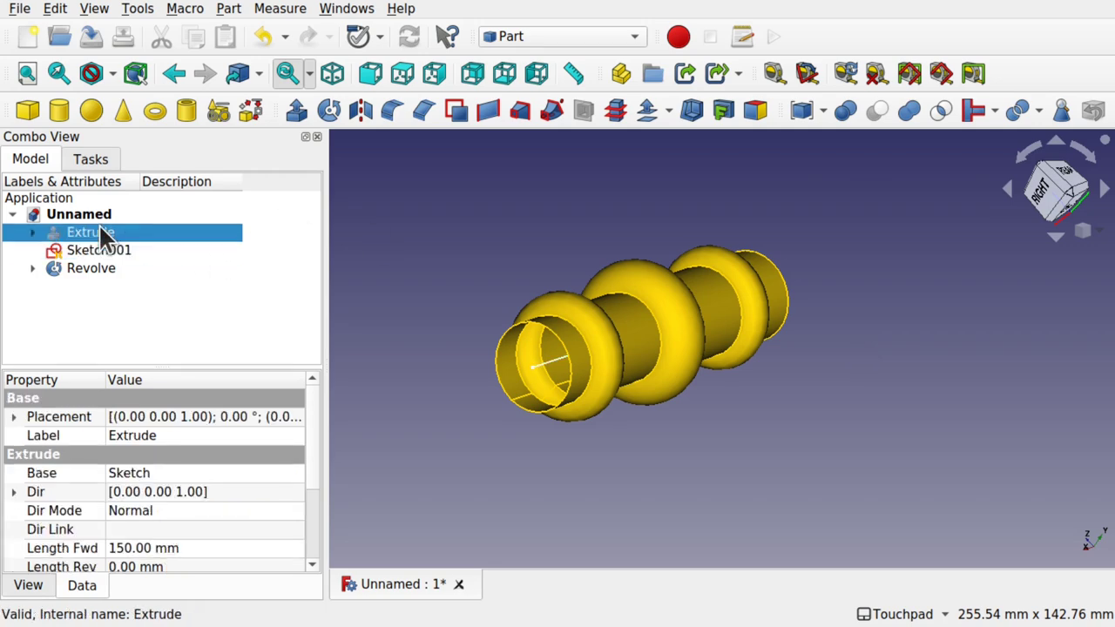
key(space)
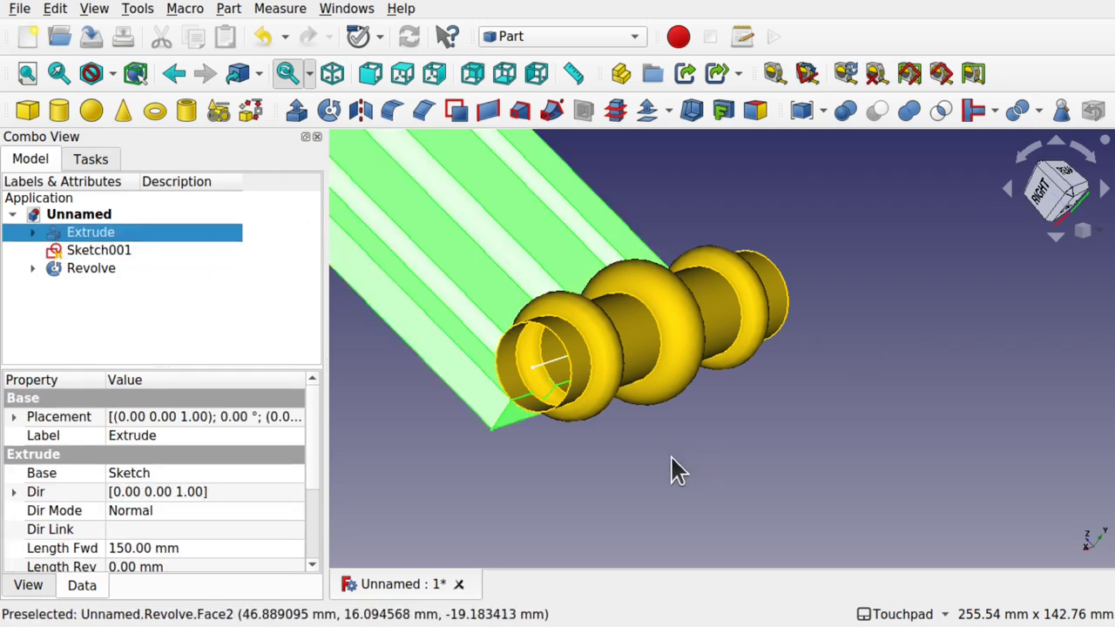
middle_drag(671, 471, 712, 480)
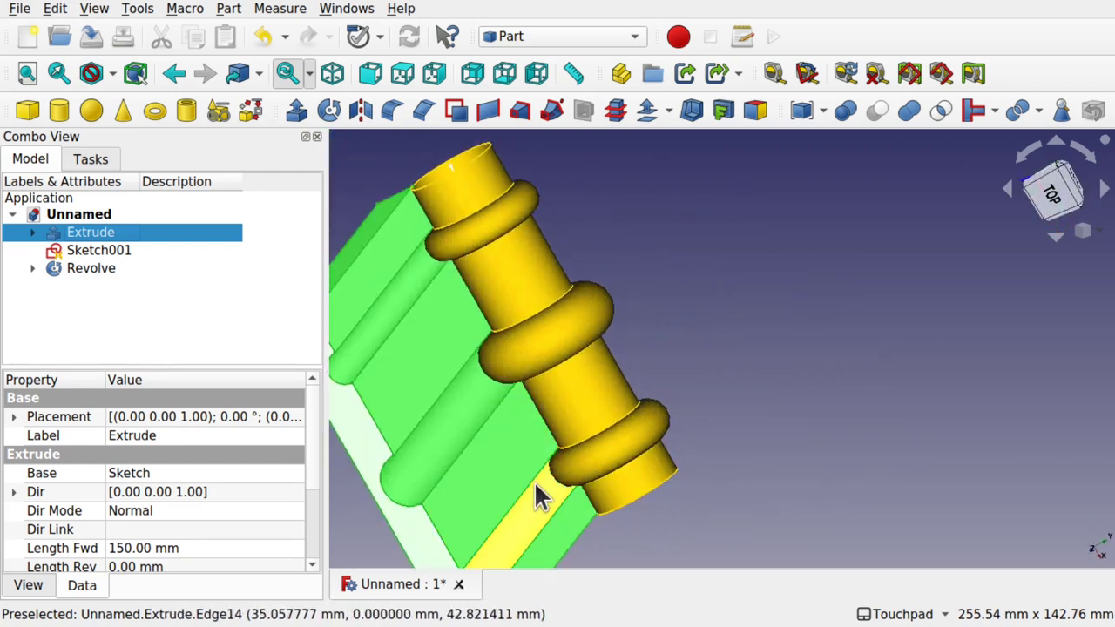
middle_drag(546, 373, 461, 431)
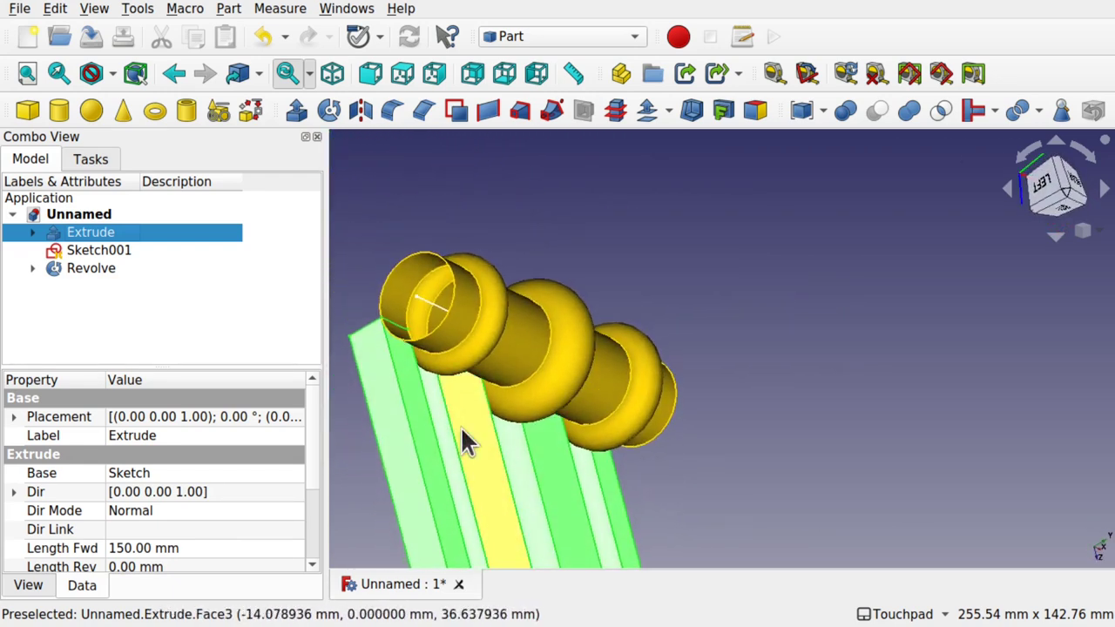
middle_drag(510, 552, 461, 364)
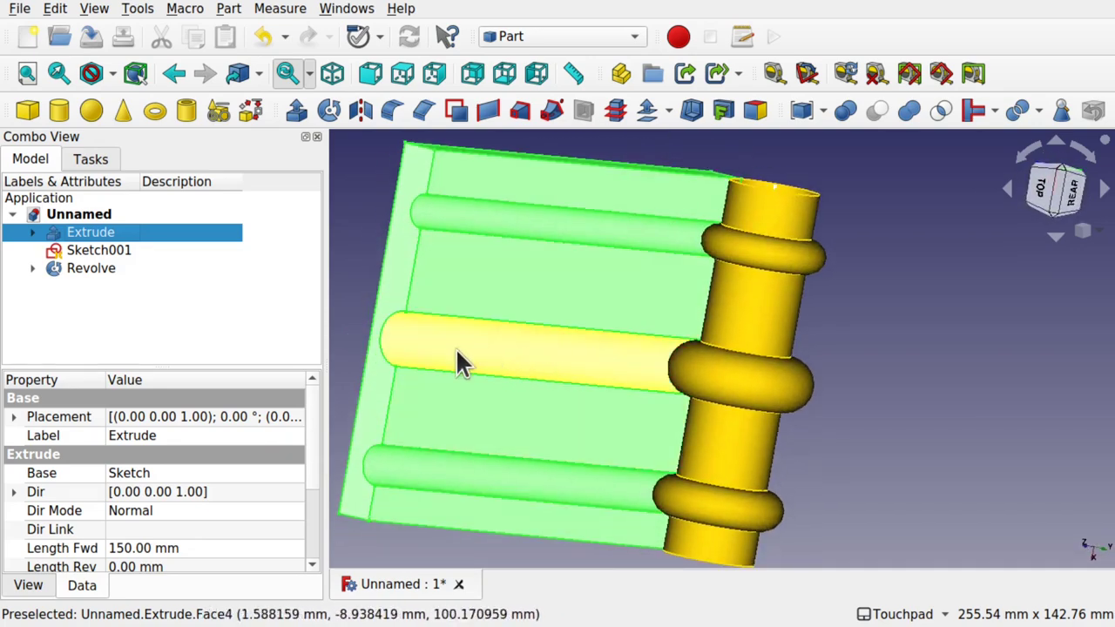
middle_drag(615, 391, 688, 375)
click(809, 456)
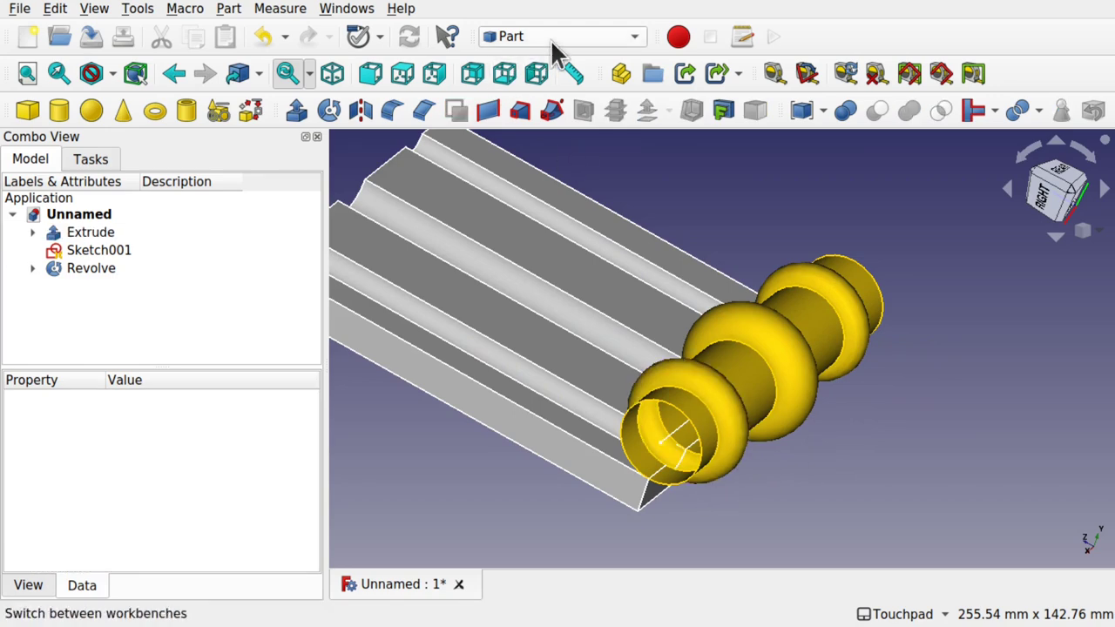
Use the Shape builder's Face from edges option to cap the near open circular end of the revolved surface
click(228, 10)
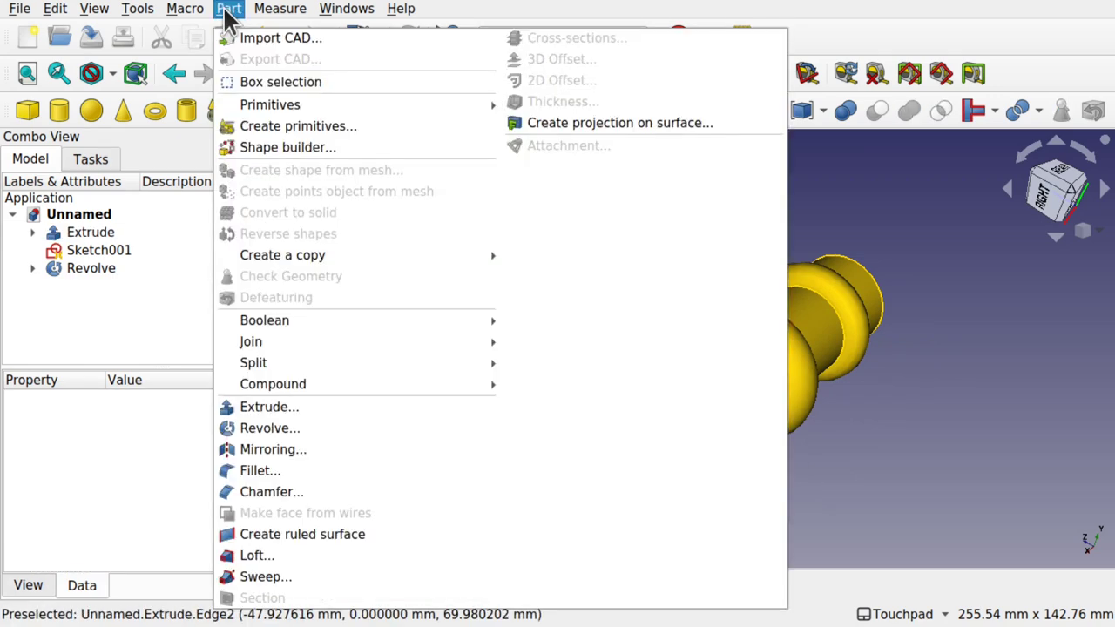
click(299, 150)
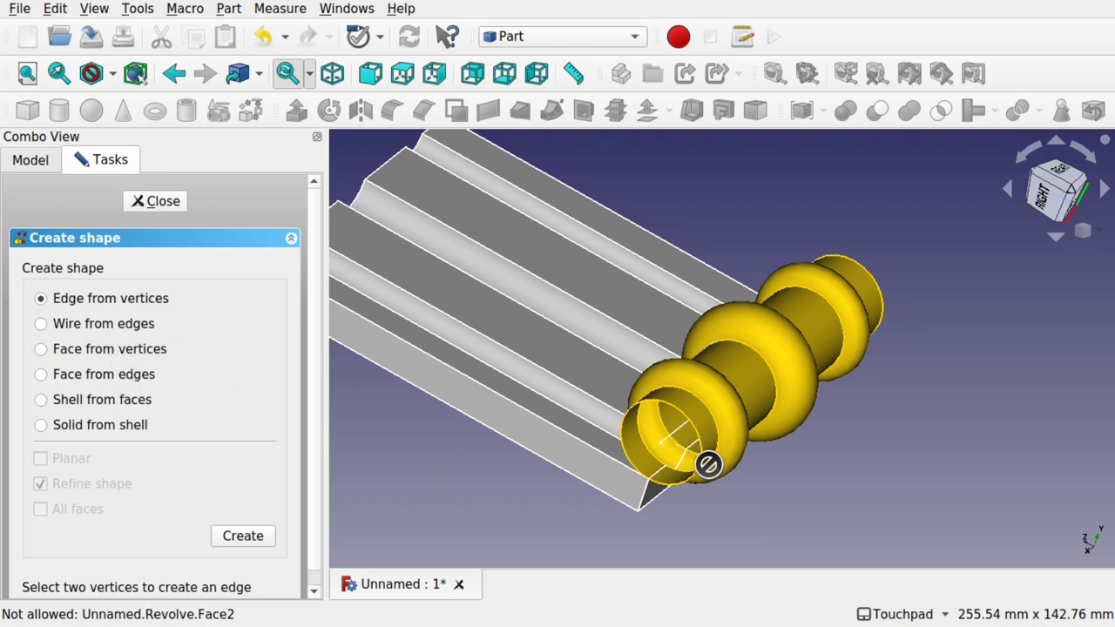
click(102, 370)
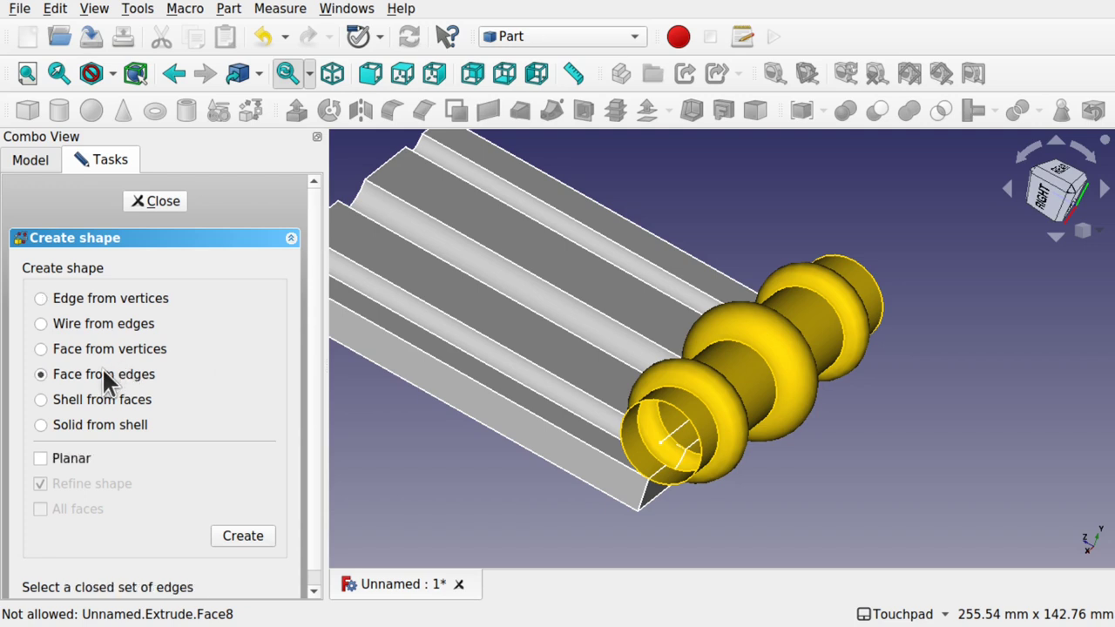
click(695, 440)
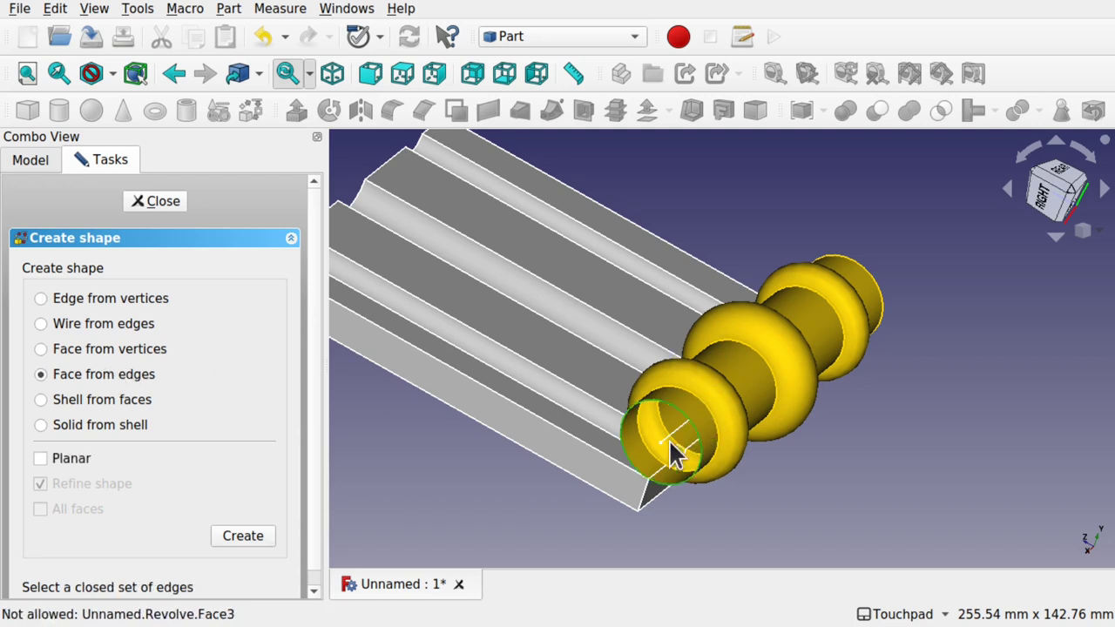
click(243, 535)
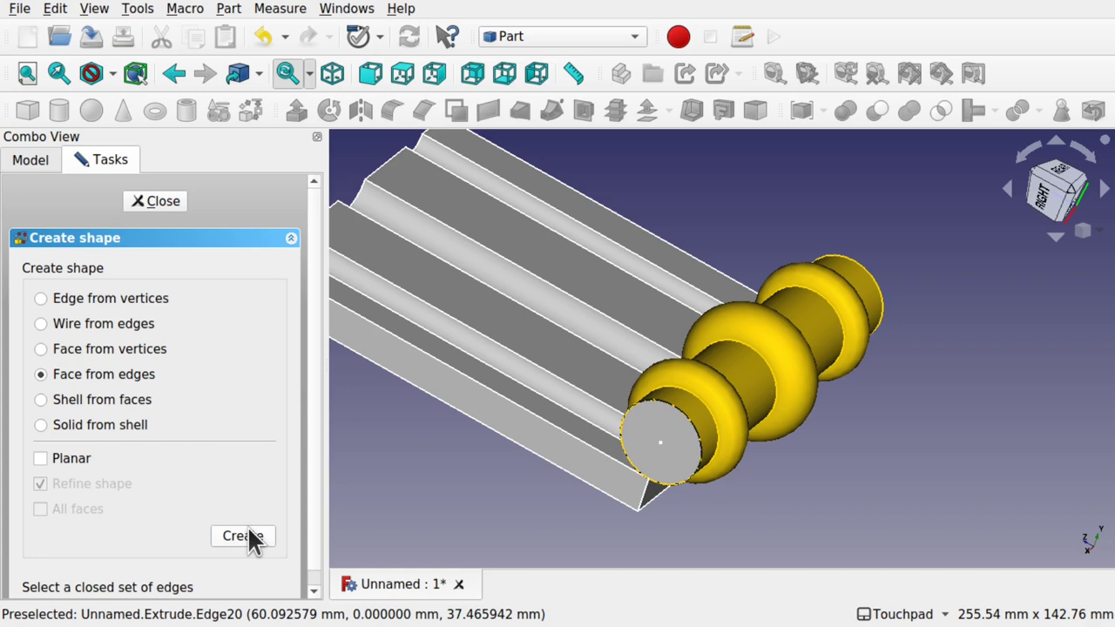
Cap the remaining open circular end of the revolved surface with a face from its edge, and close the Shape builder
shift+drag(787, 421, 684, 421)
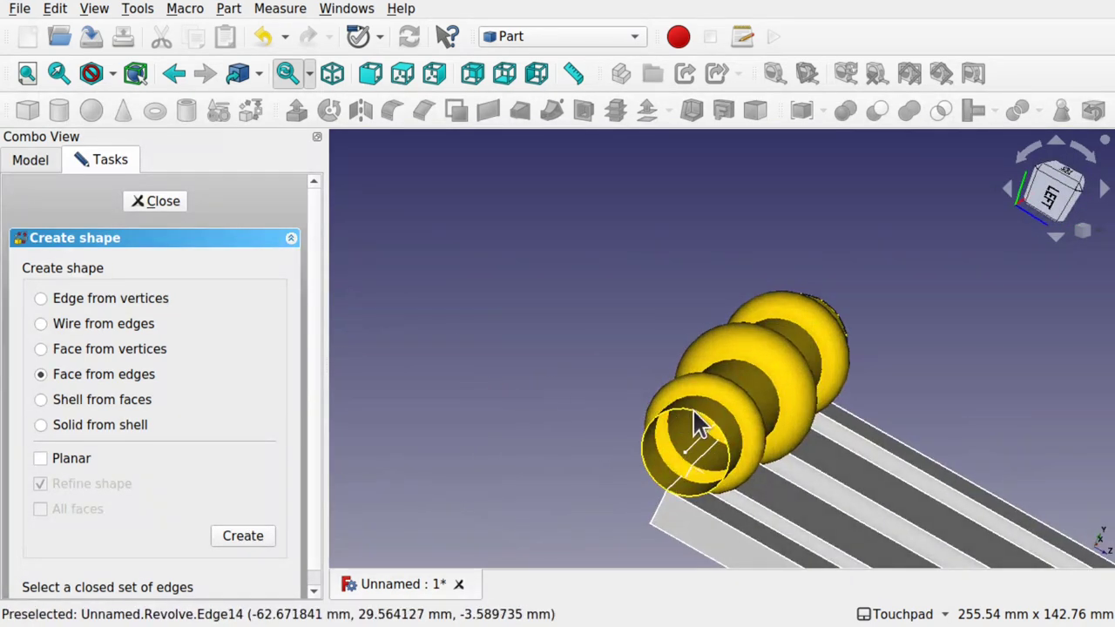
click(694, 411)
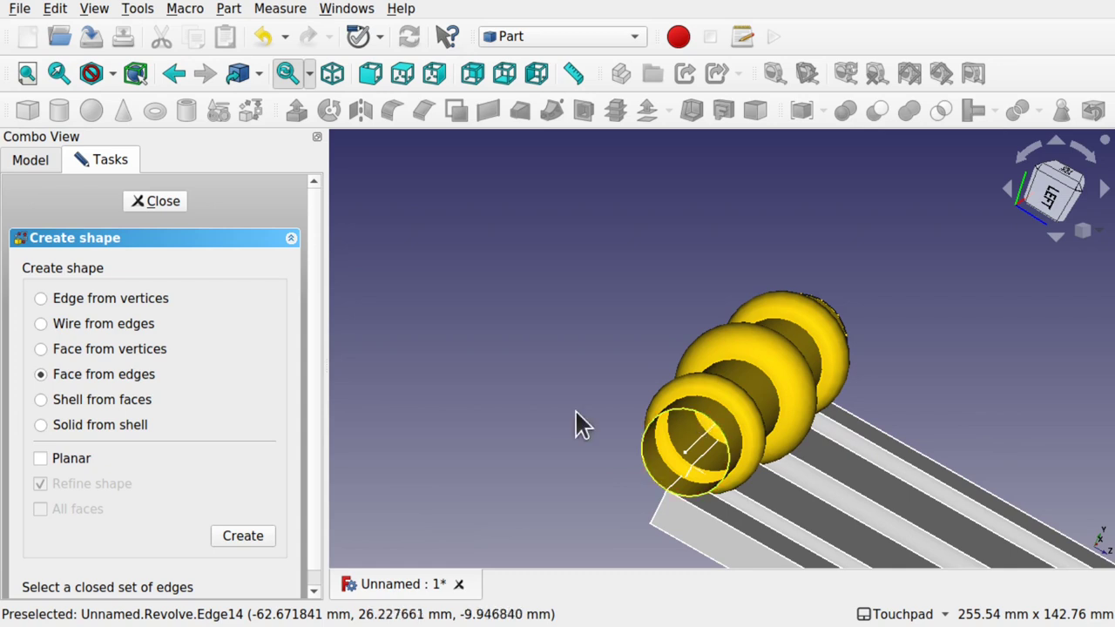
click(243, 537)
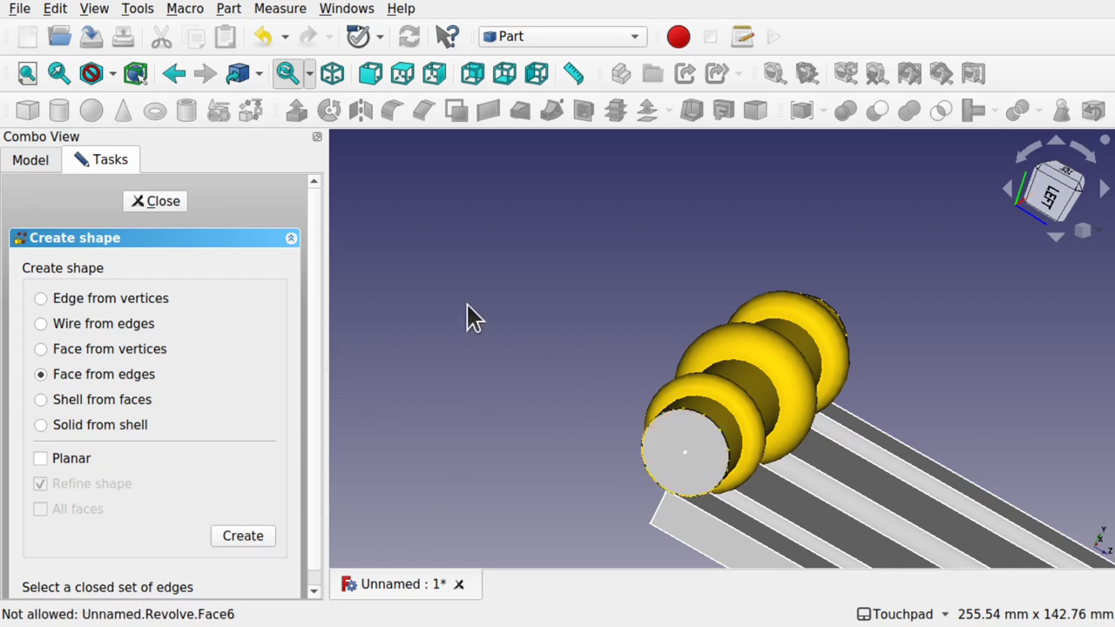
click(150, 204)
Combine Revolve, Face and Face001 into a single compound
click(92, 304)
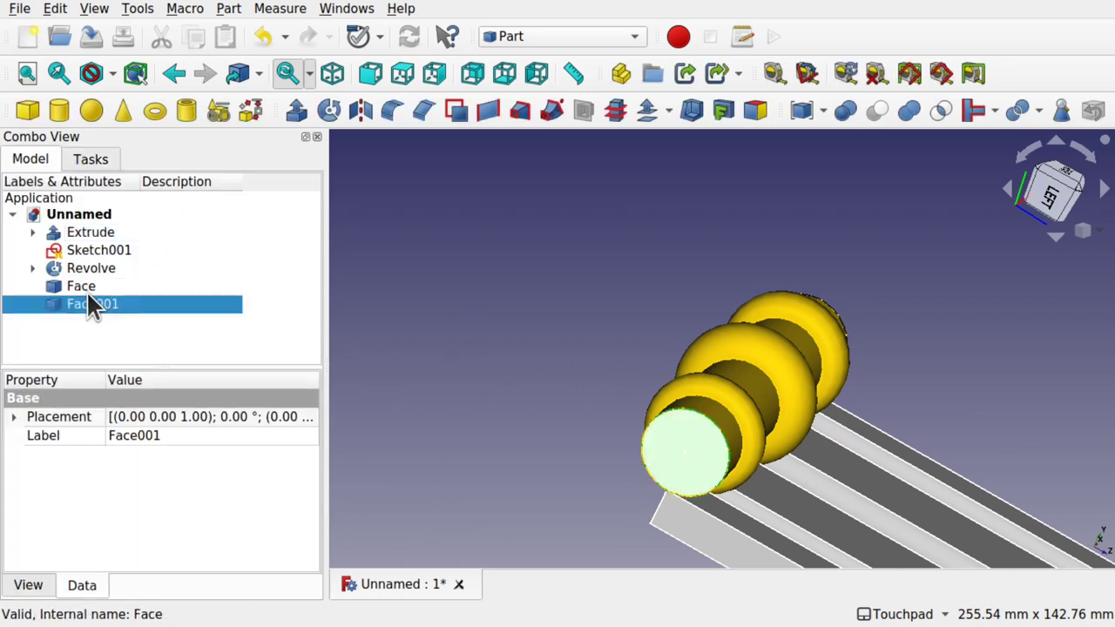
click(86, 287)
click(91, 269)
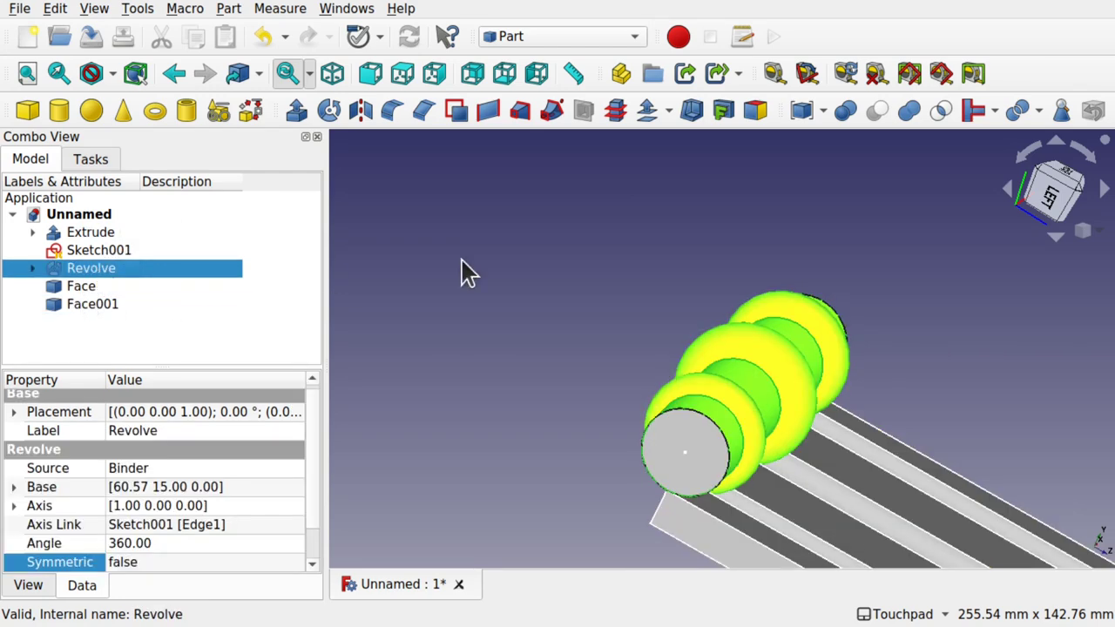
alt+drag(610, 365, 724, 374)
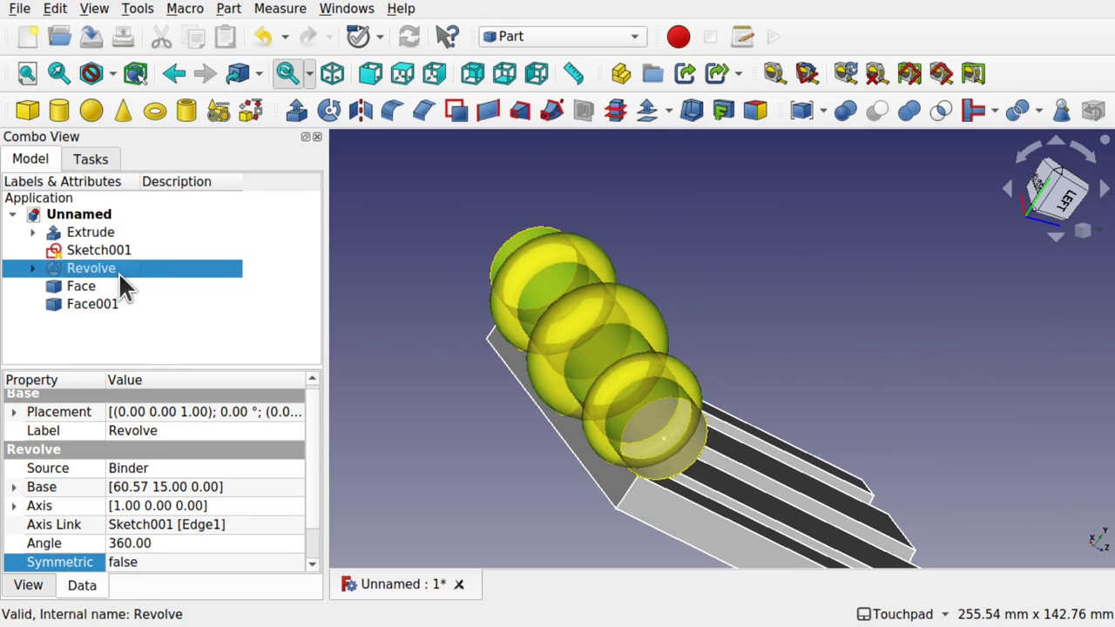
ctrl+click(84, 284)
ctrl+click(91, 307)
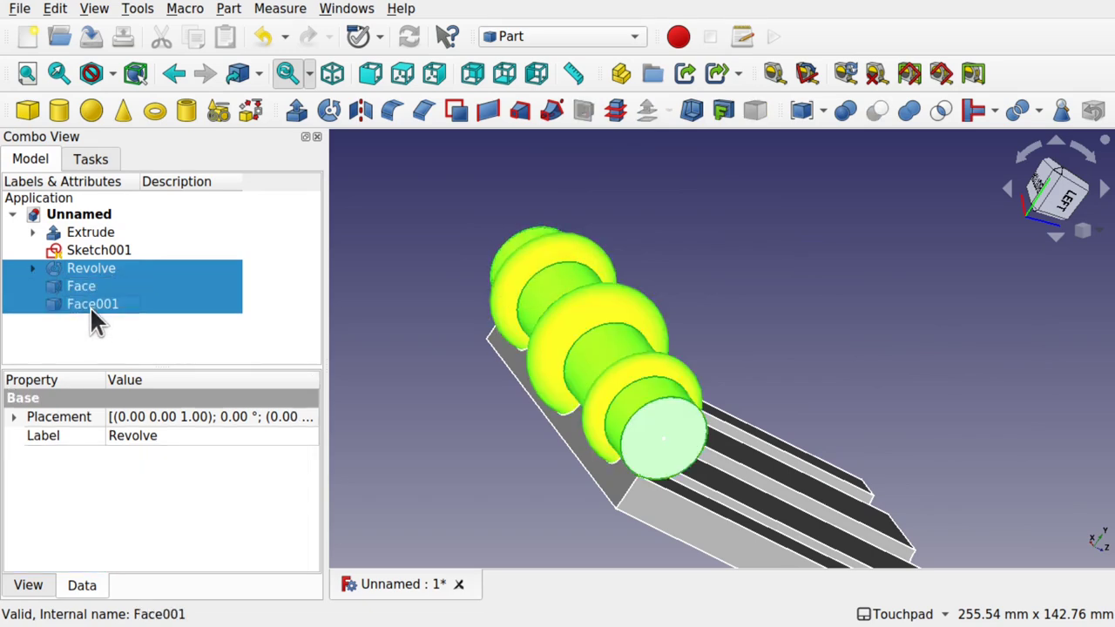
click(228, 9)
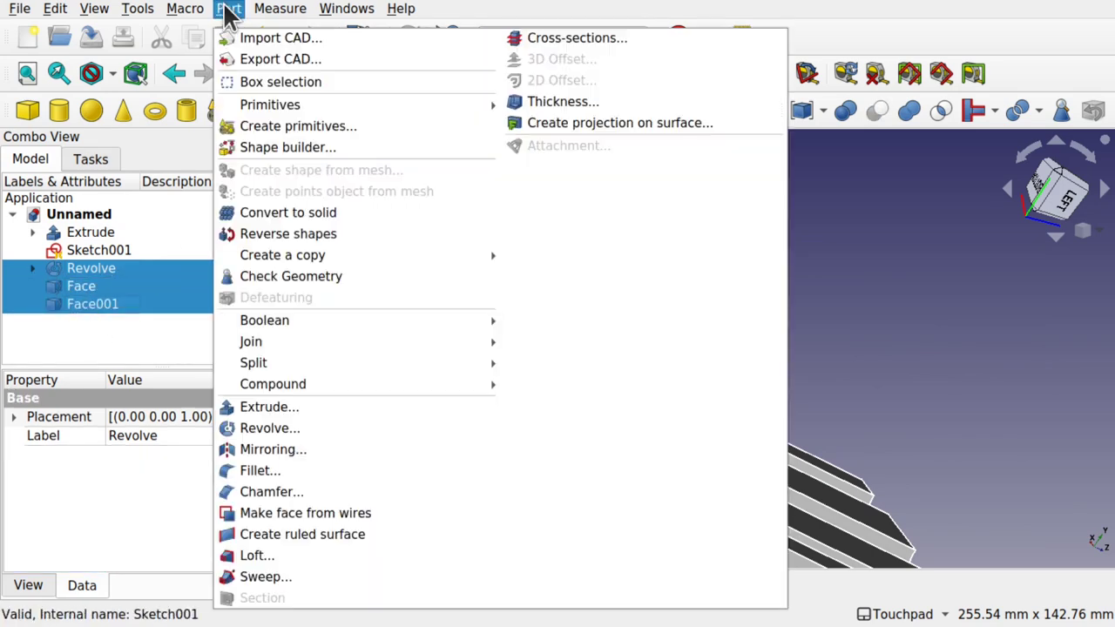
mouse_move(343, 390)
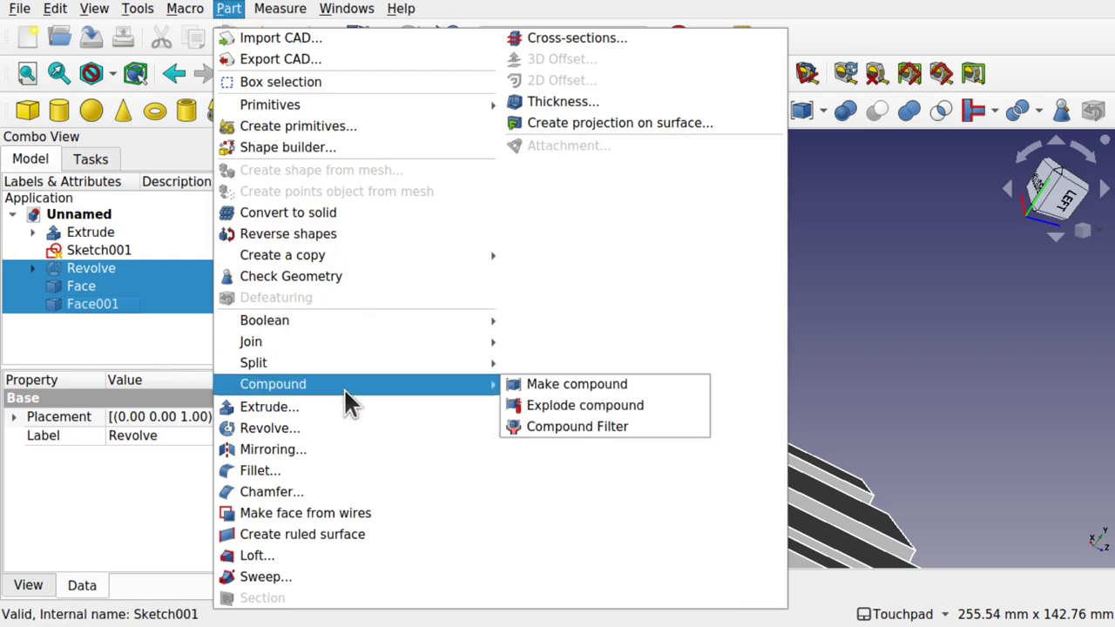
click(540, 392)
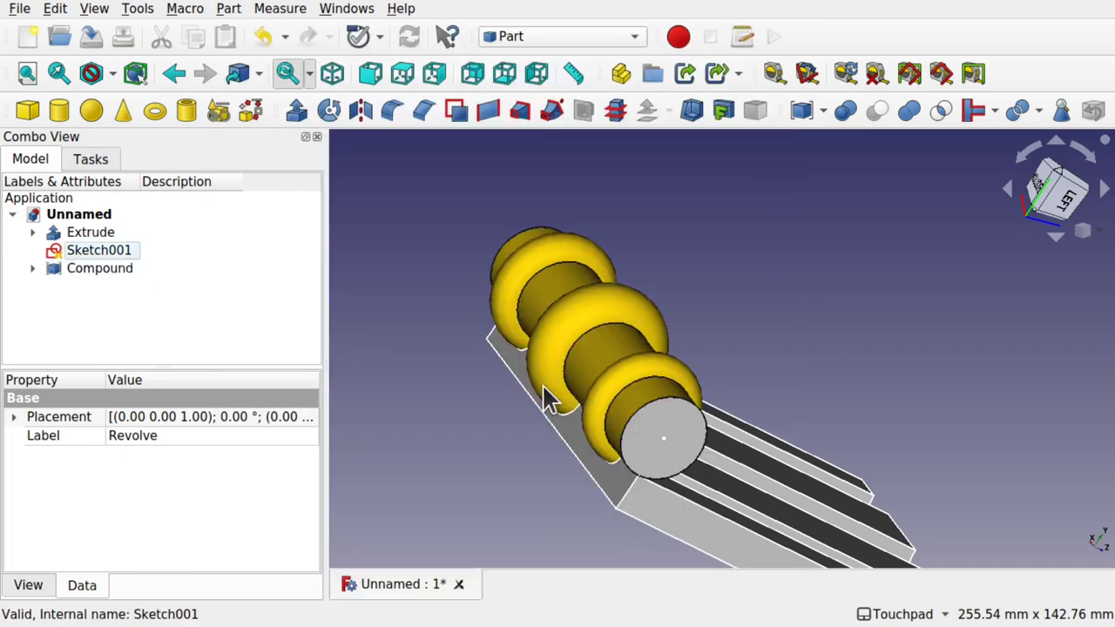
Check which objects the compound contains, convert it to a solid, and inspect the solid roller against the grooved block
click(98, 268)
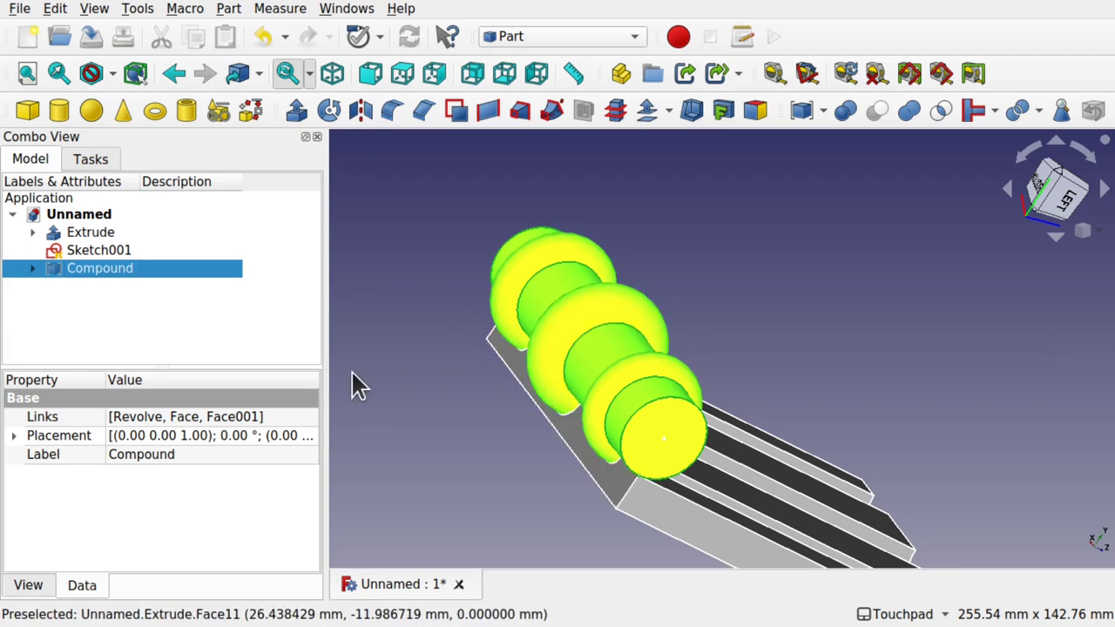
click(31, 269)
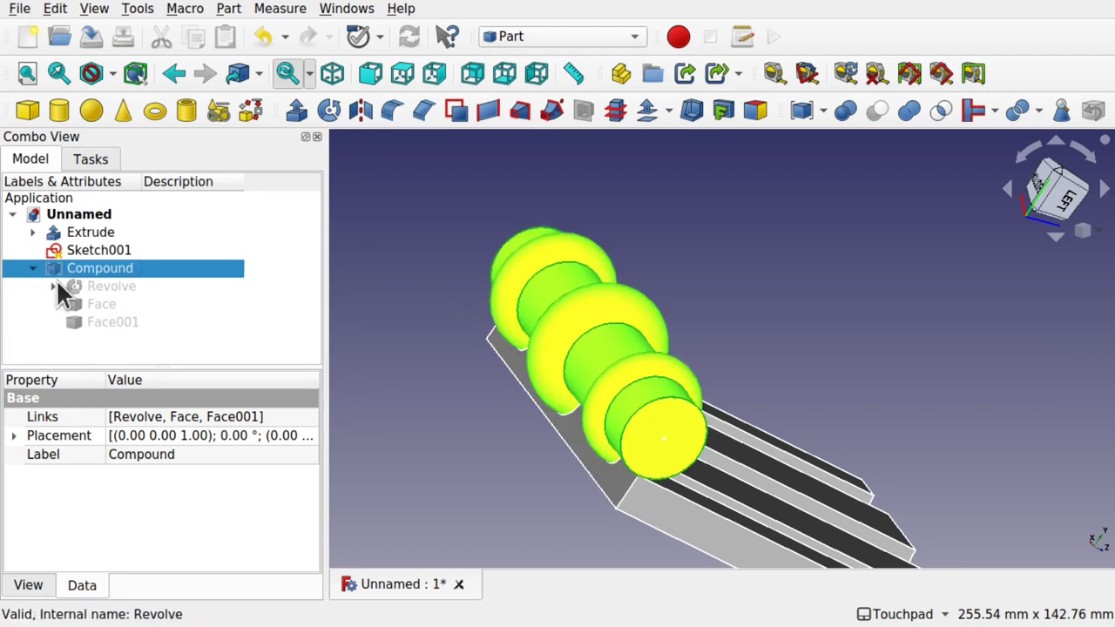
click(31, 270)
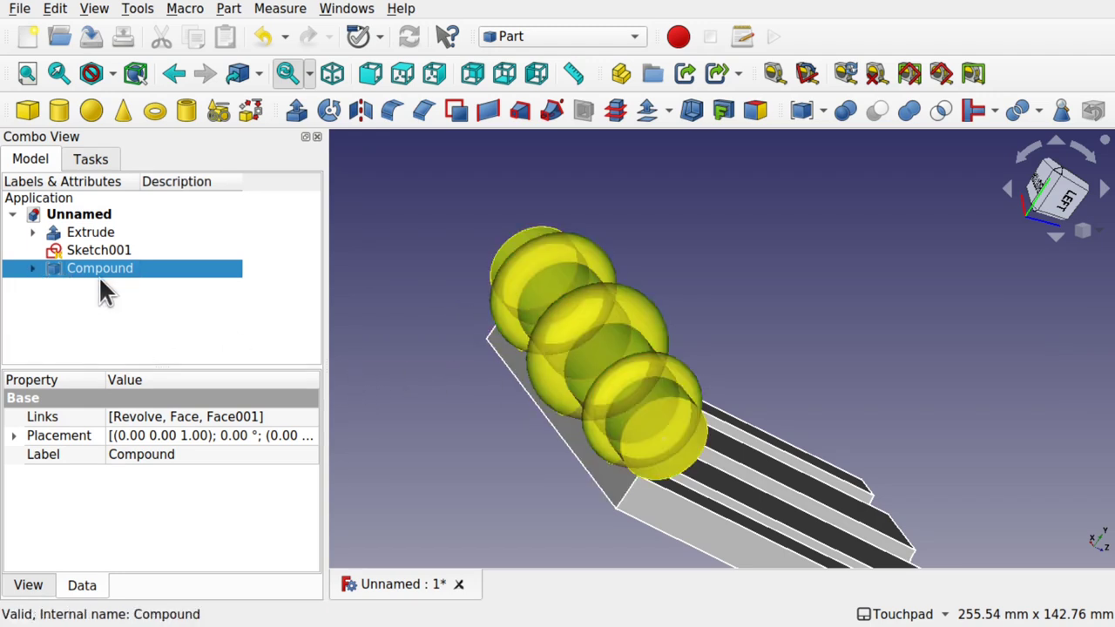
click(228, 10)
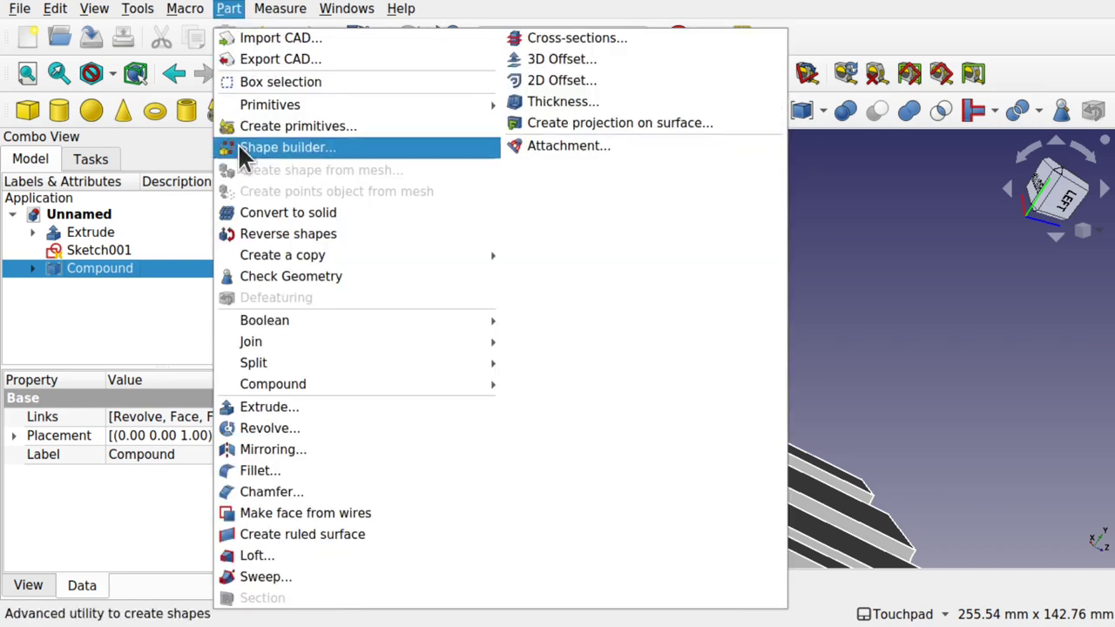
click(290, 213)
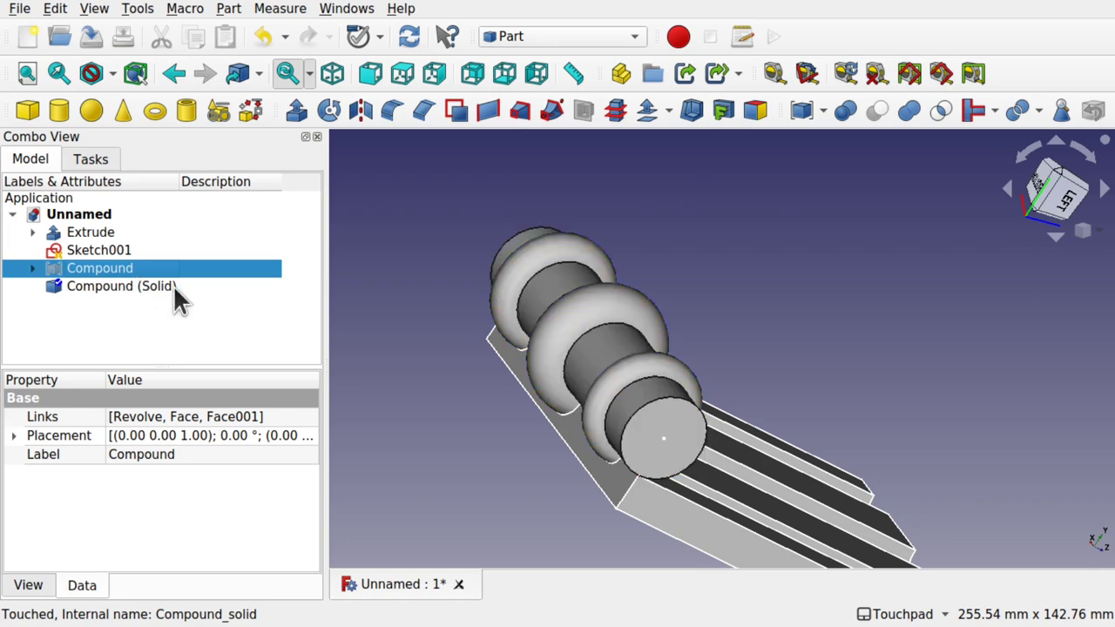
click(387, 407)
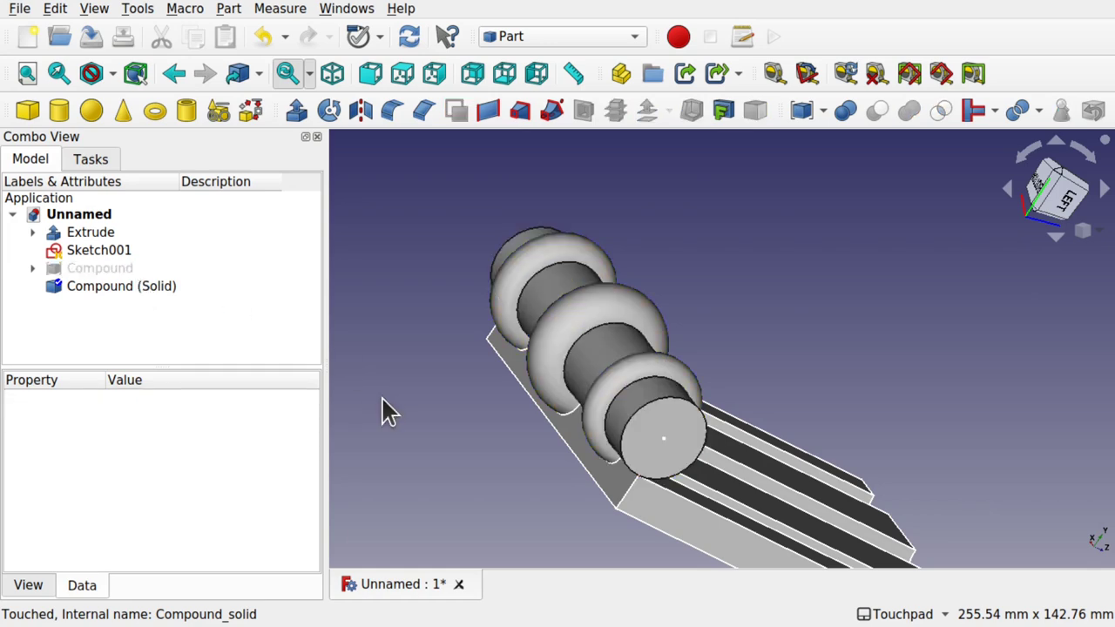
click(641, 440)
shift+drag(587, 386, 508, 408)
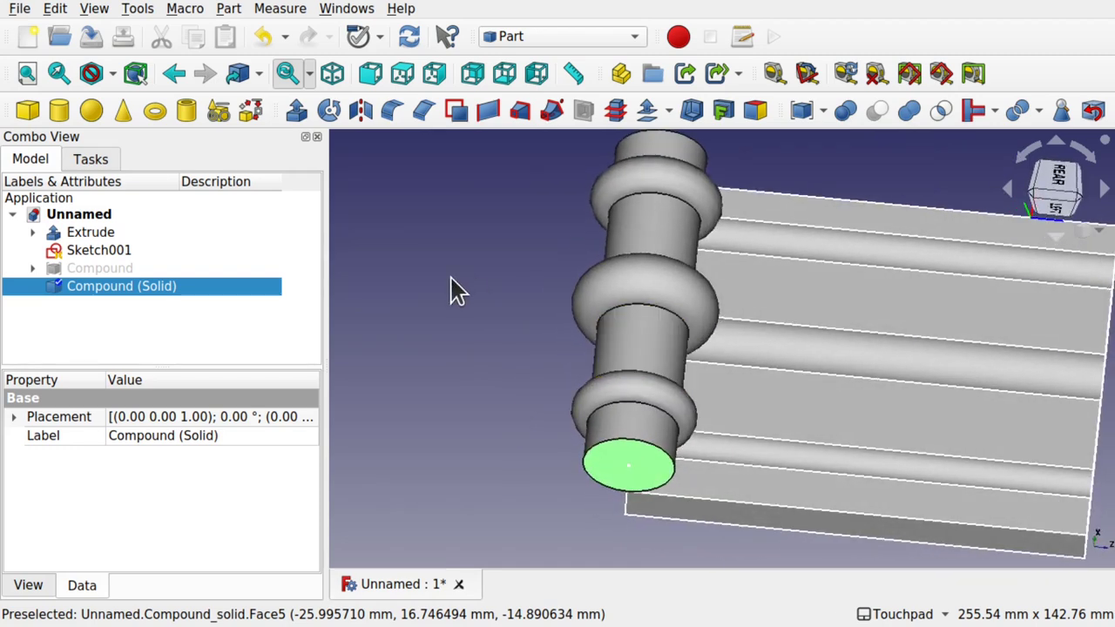
Add a sphere primitive and set its radius to 14.40 mm
click(90, 110)
shift+drag(562, 355, 691, 326)
click(61, 305)
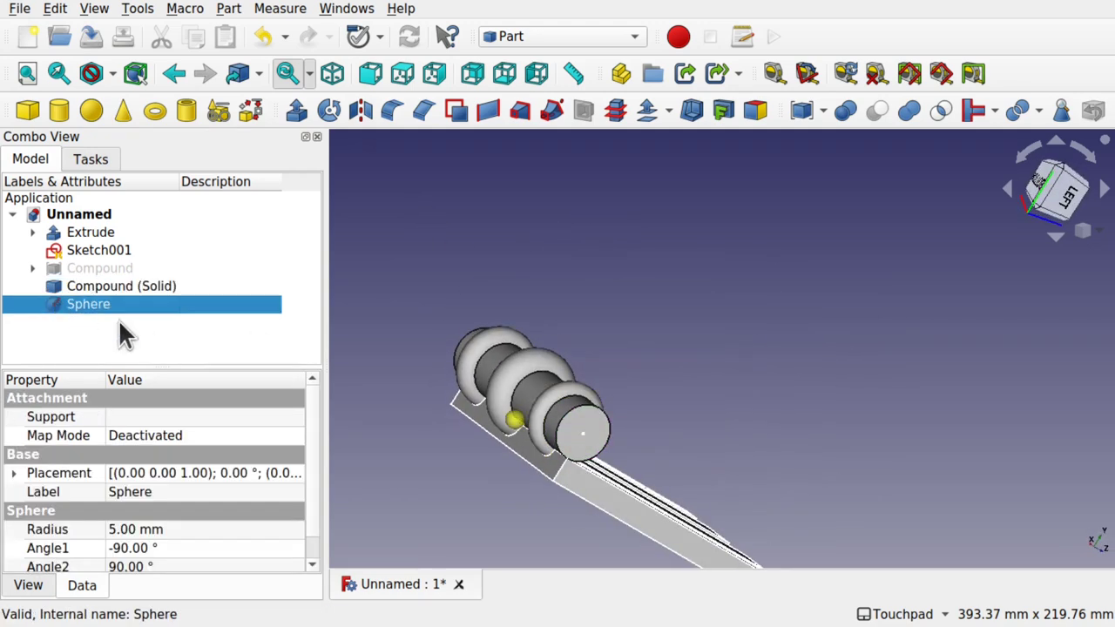
click(183, 529)
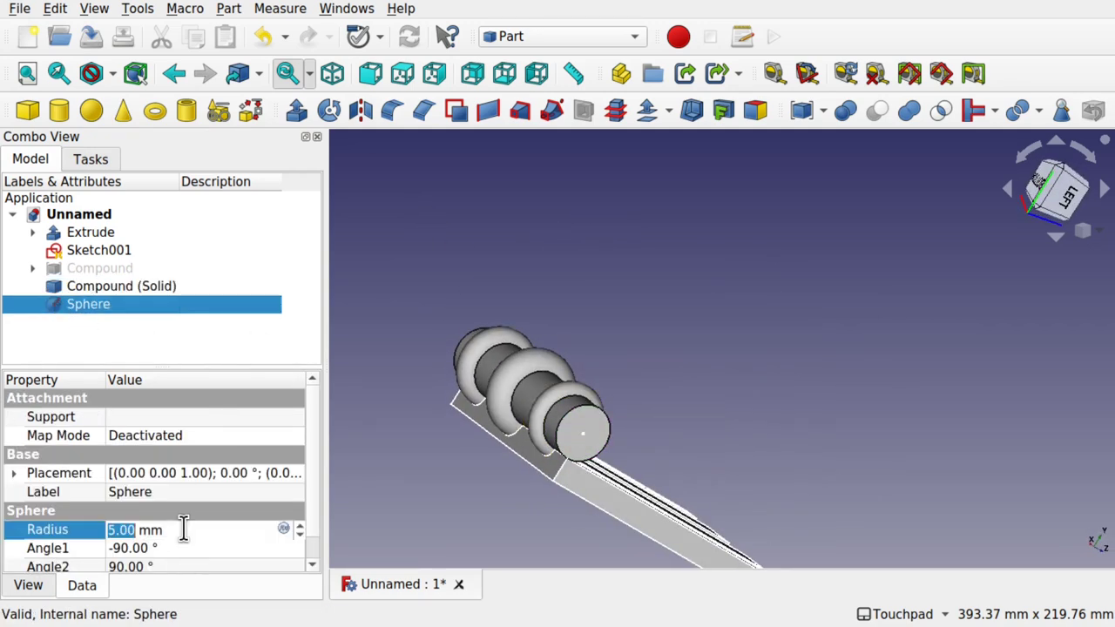
scroll(202, 521, up, 7)
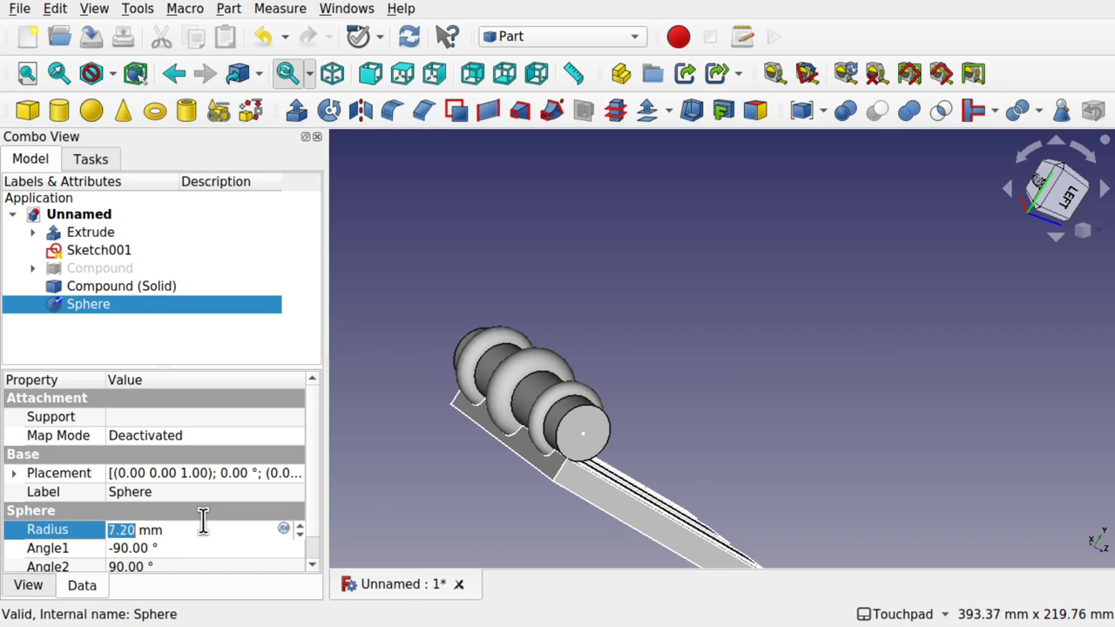
scroll(202, 521, up, 1)
scroll(203, 520, up, 20)
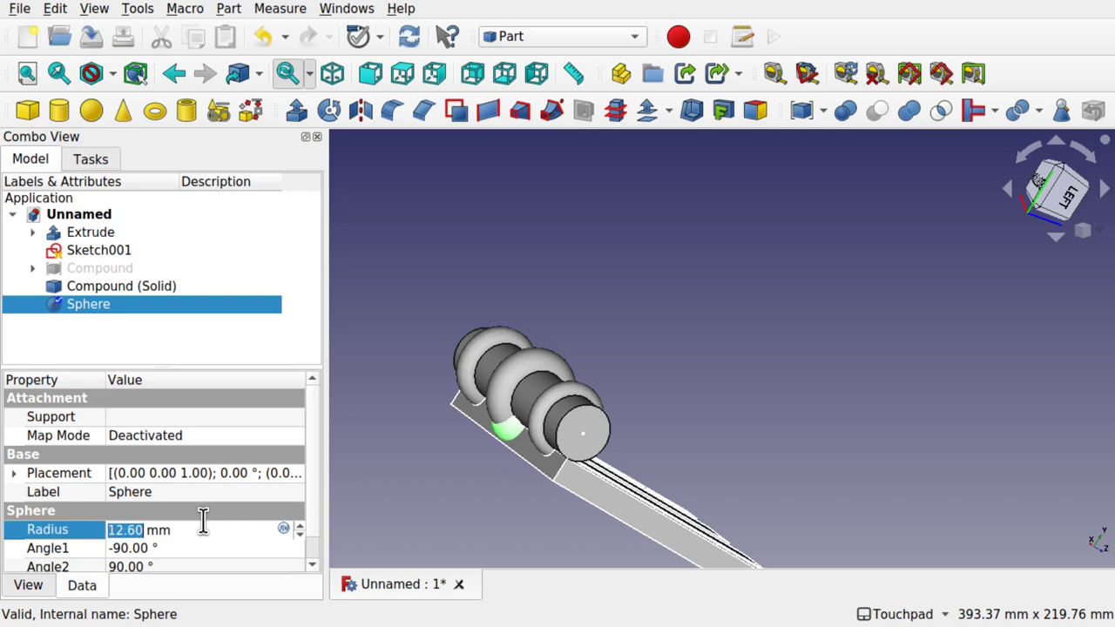
scroll(202, 520, up, 2)
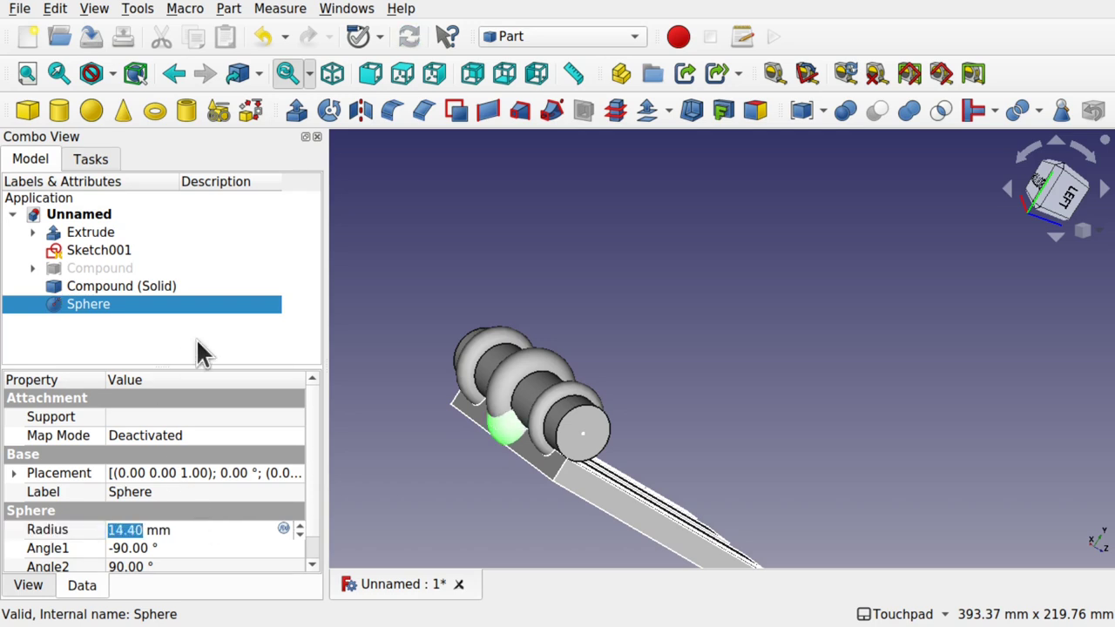
Transform the sphere by moving it about 35.8 mm upward along its Y axis so that it overlaps the roller's middle ridge
right_click(123, 308)
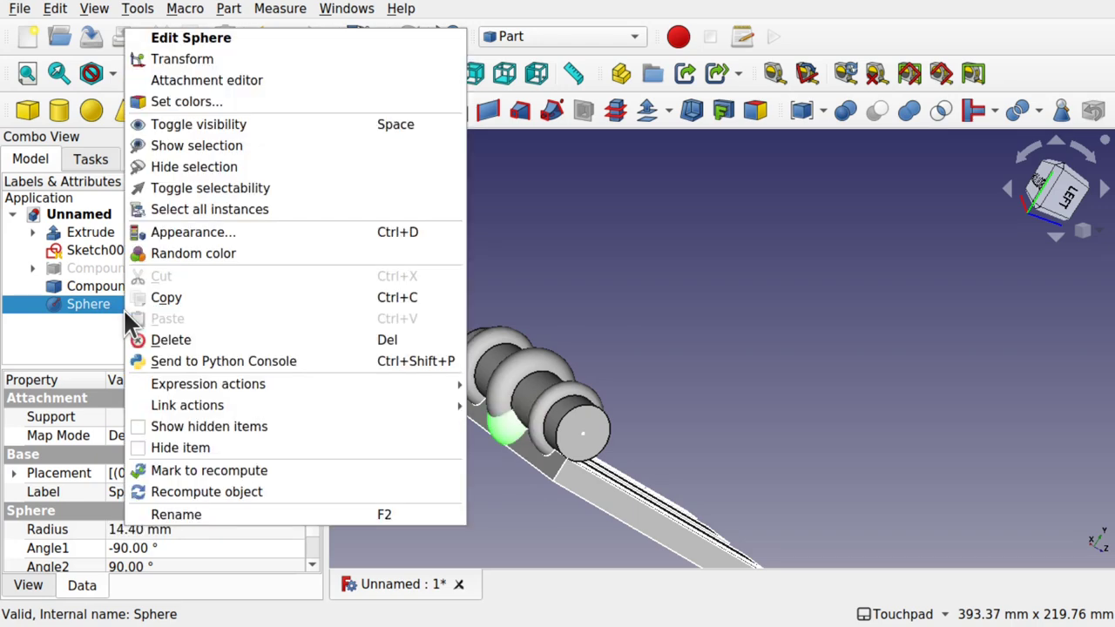
click(265, 55)
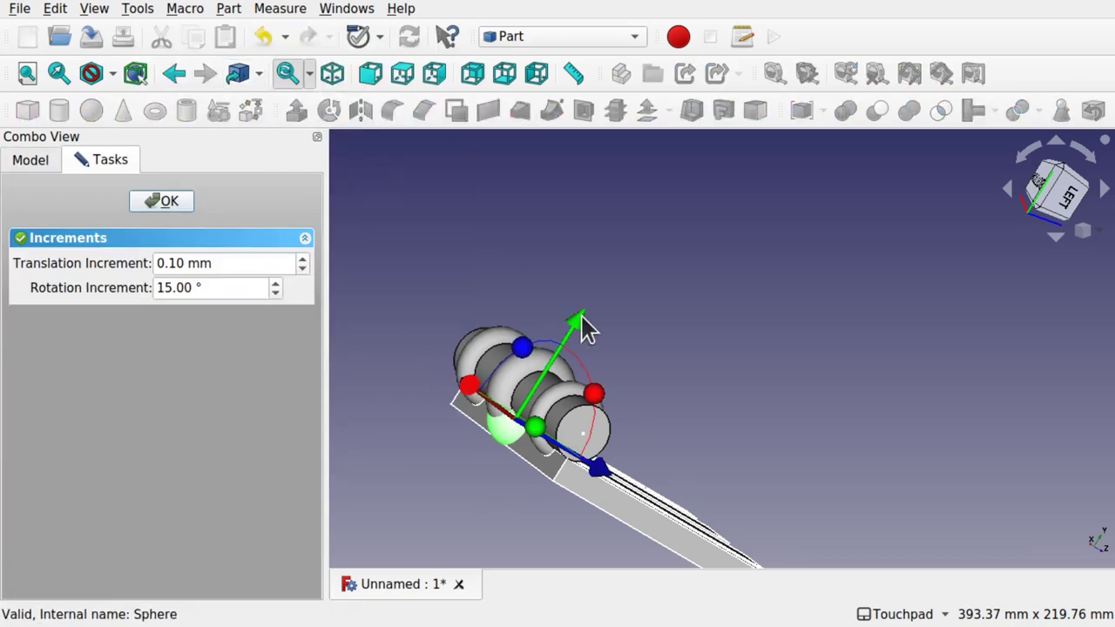
drag(580, 320, 639, 273)
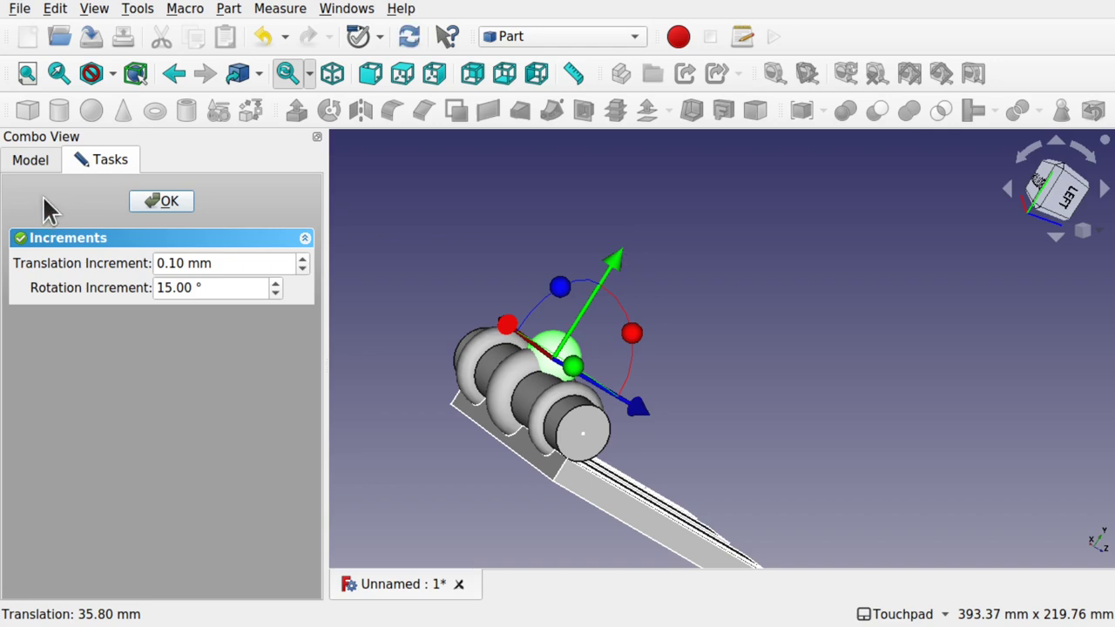
click(169, 204)
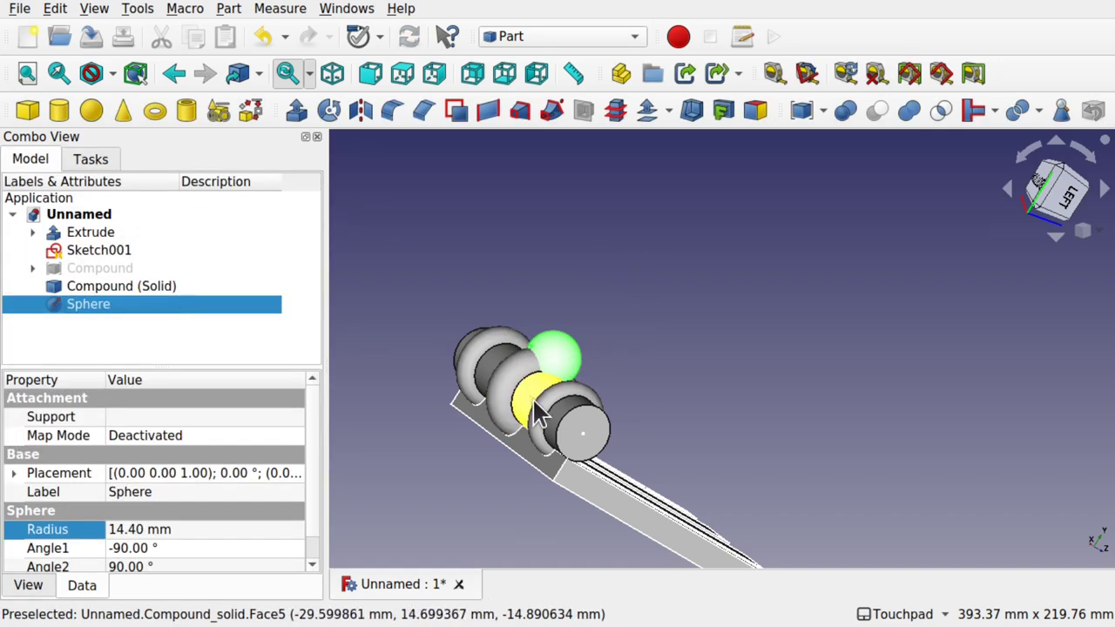
Cut the sphere from the solid roller and examine the recess left in its middle ridge
middle_drag(569, 378, 562, 382)
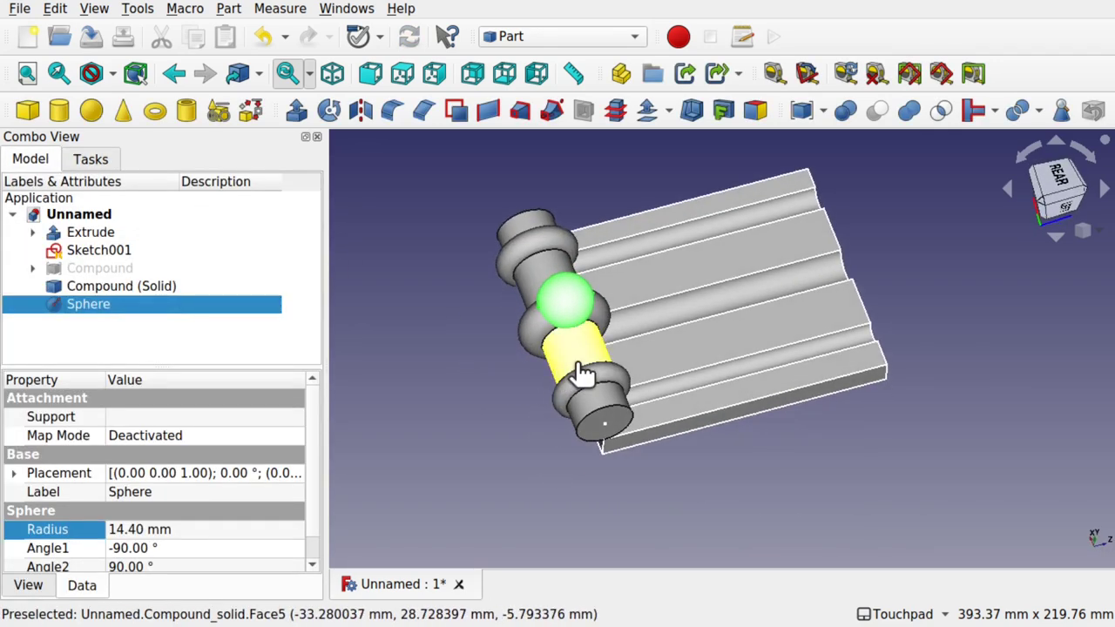
click(579, 376)
ctrl+click(564, 313)
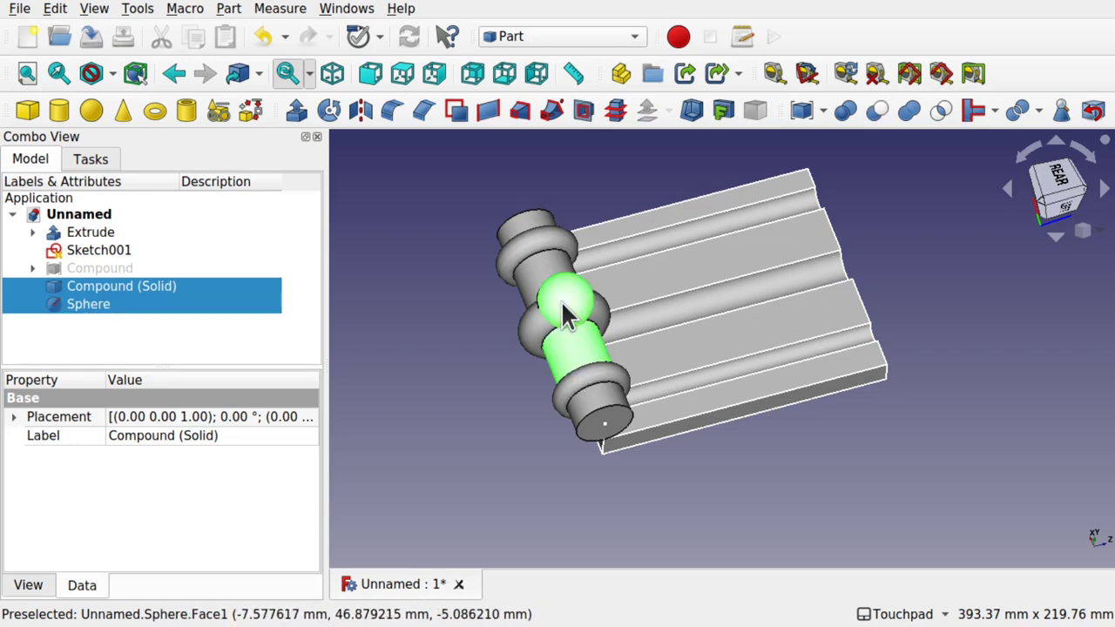
click(889, 128)
scroll(561, 309, up, 5)
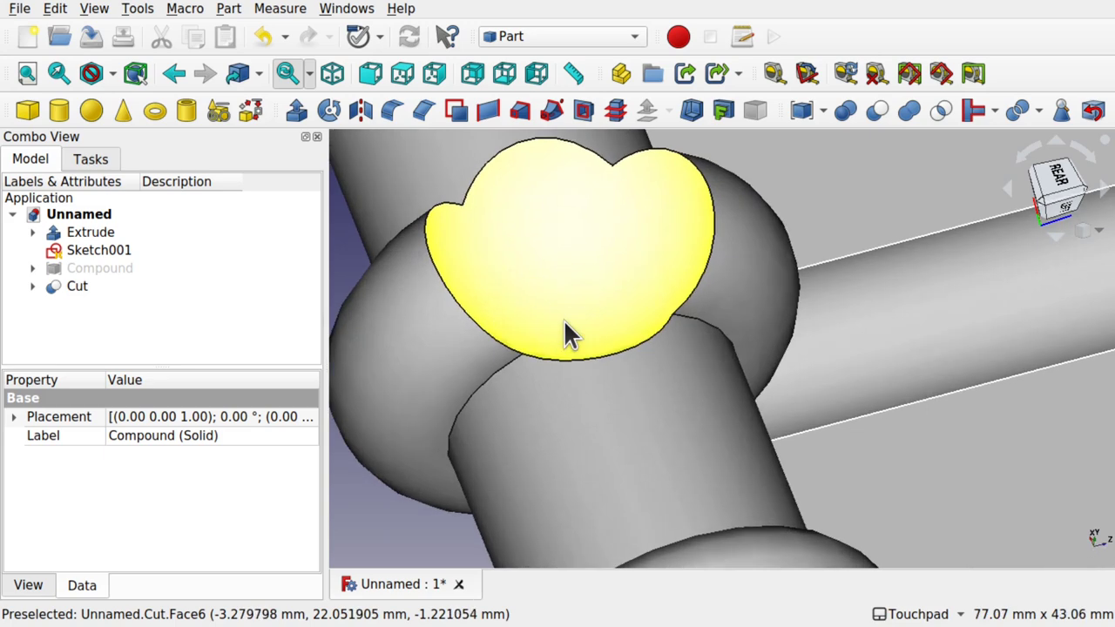
scroll(564, 327, down, 2)
scroll(564, 319, down, 1)
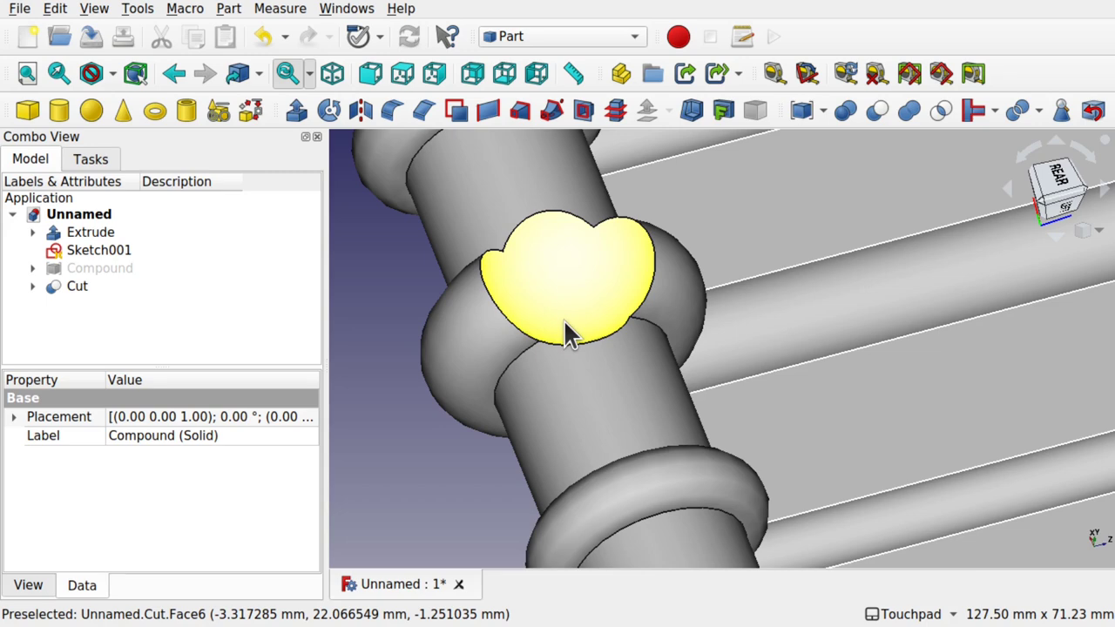
scroll(564, 331, down, 3)
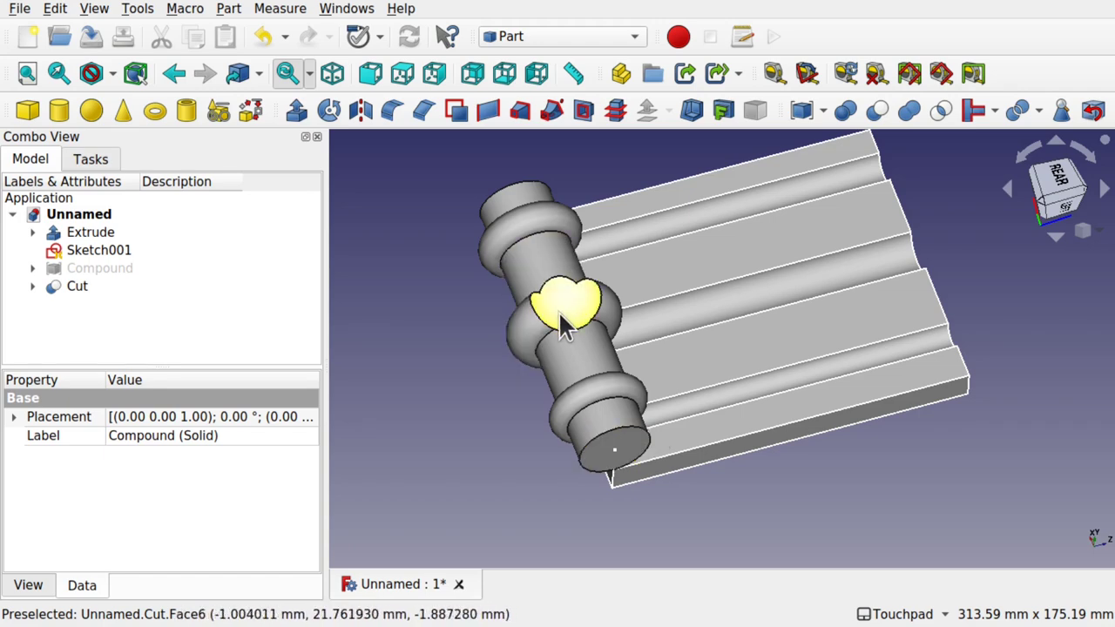
scroll(575, 320, up, 2)
scroll(575, 321, up, 1)
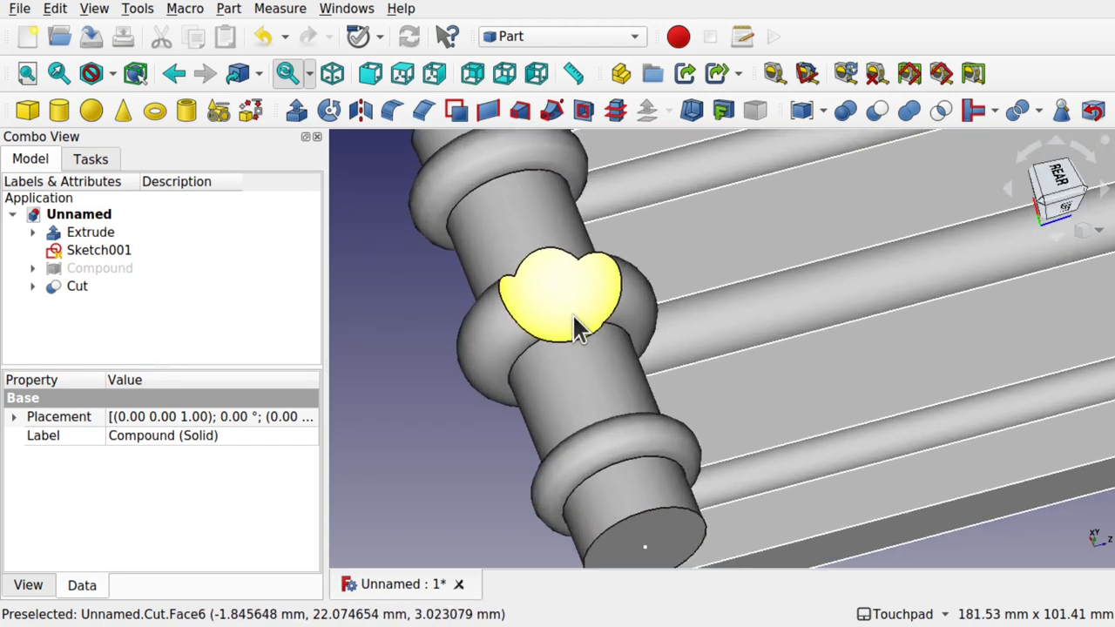
scroll(574, 318, down, 10)
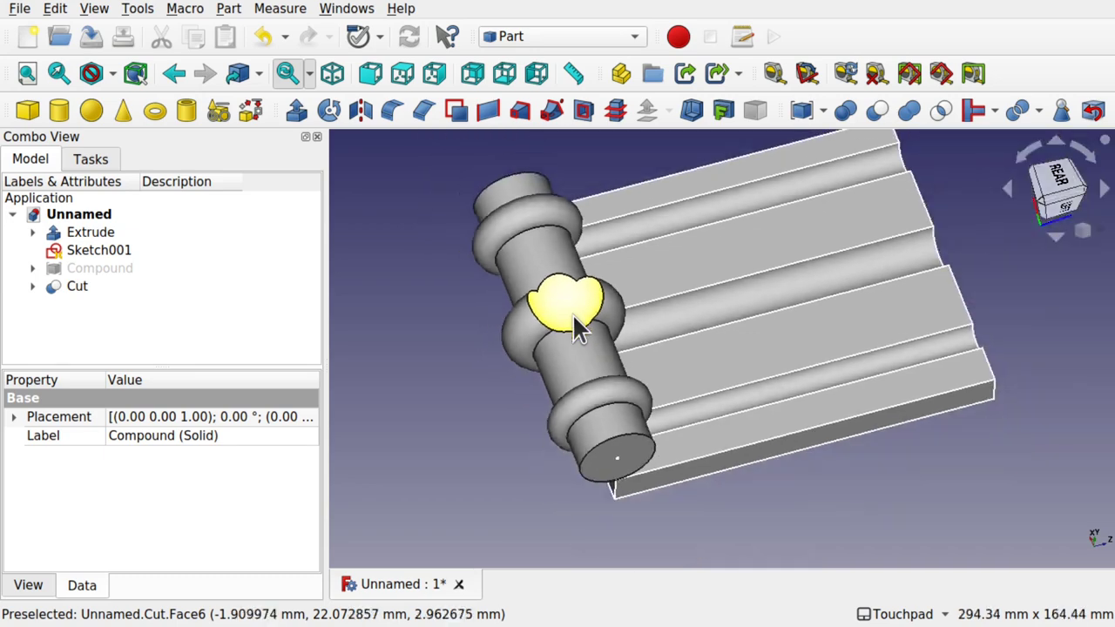
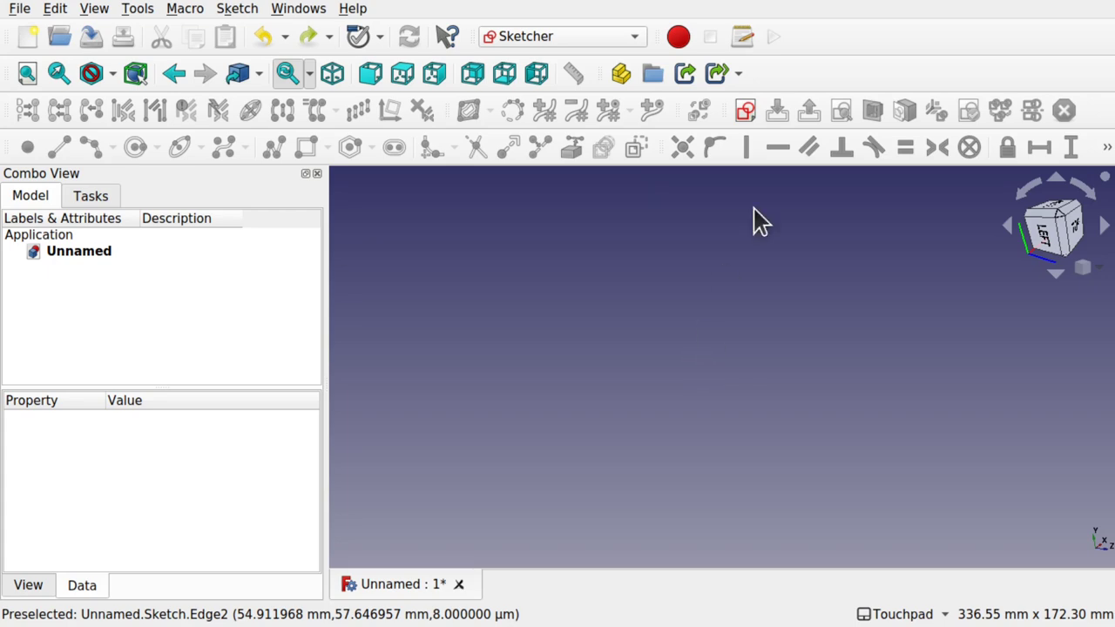
Create a sketch on the XY-Plane and draw a horizontal slot just above the horizontal axis, spanning the vertical axis
click(744, 111)
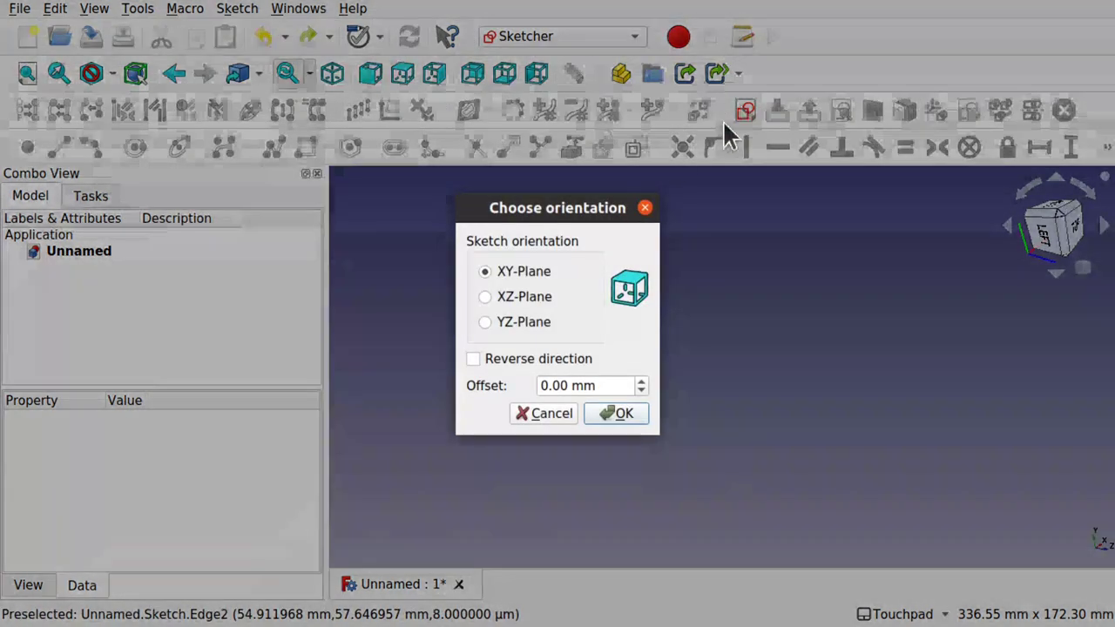
click(616, 415)
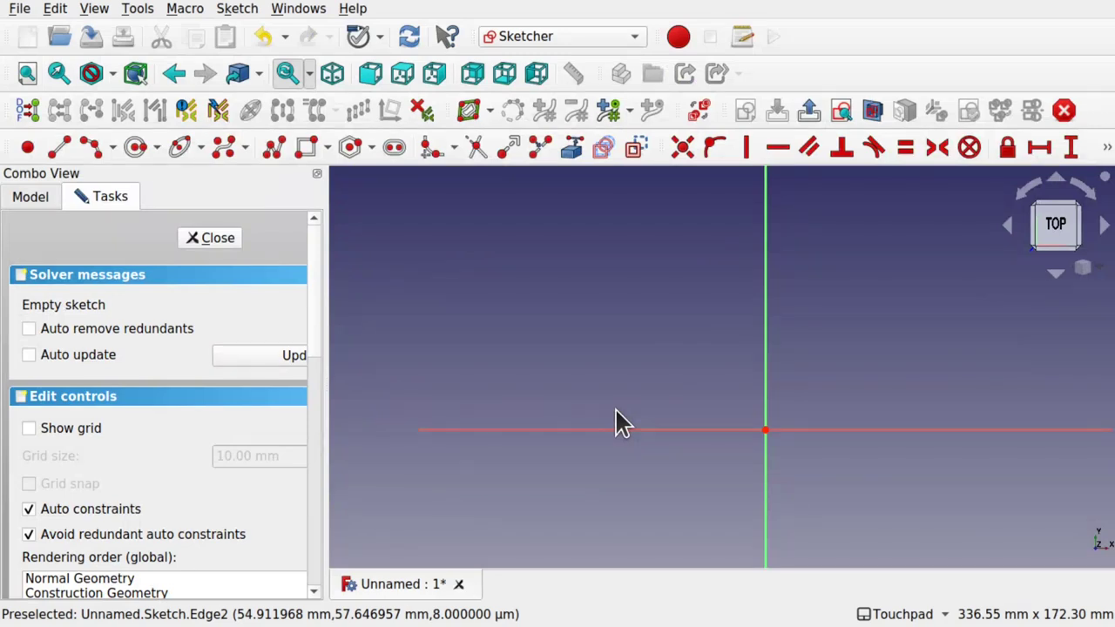
mouse_move(782, 454)
middle_down()
mouse_move(677, 375)
mouse_move(714, 423)
middle_up()
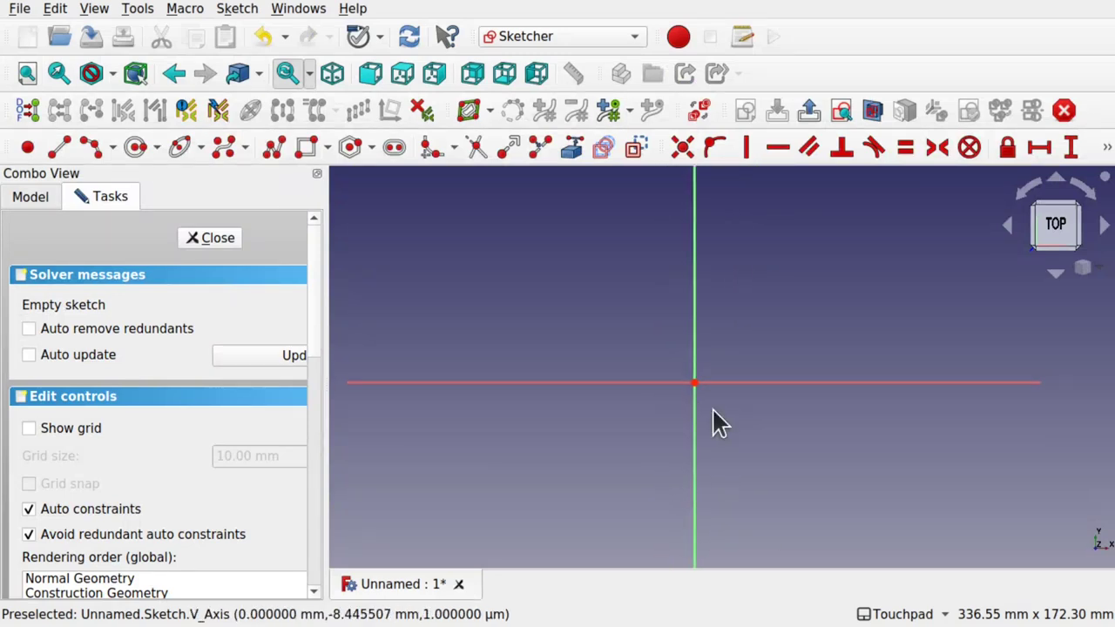
click(394, 147)
click(561, 302)
click(809, 302)
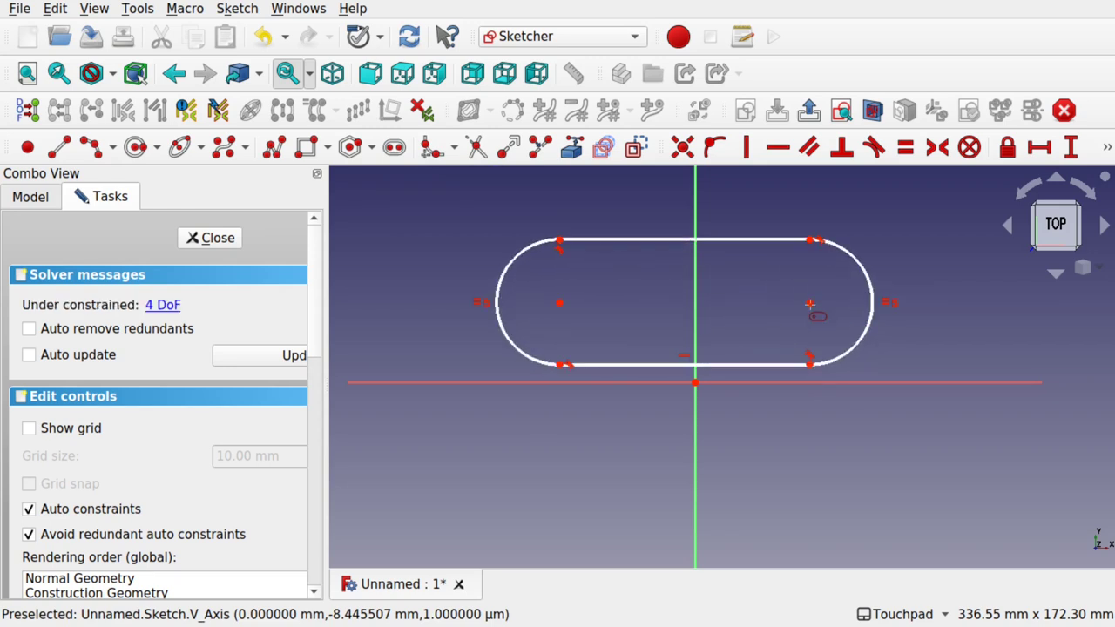
Draw a second slot on the same two centre points and shrink it to sit concentrically inside the first
click(560, 302)
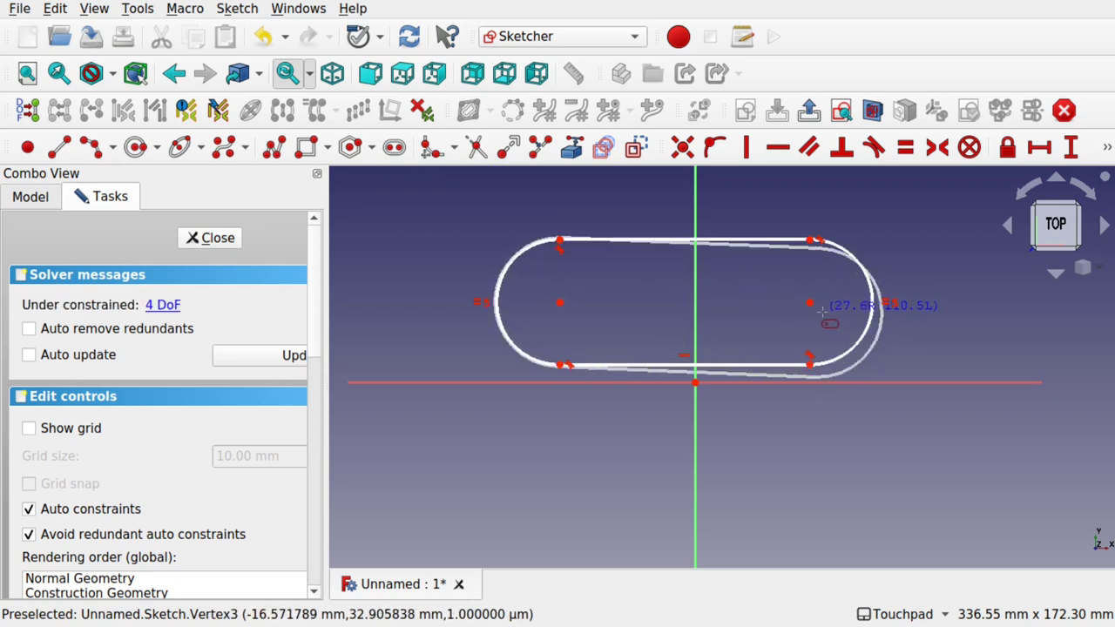
click(809, 302)
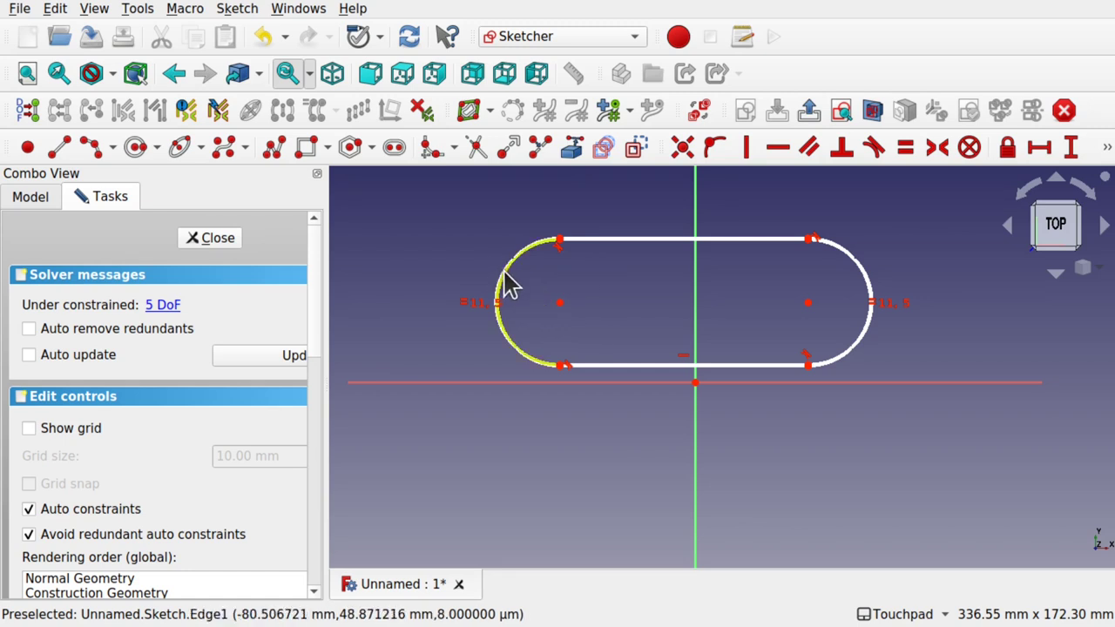
key(z)
key(t)
click(538, 283)
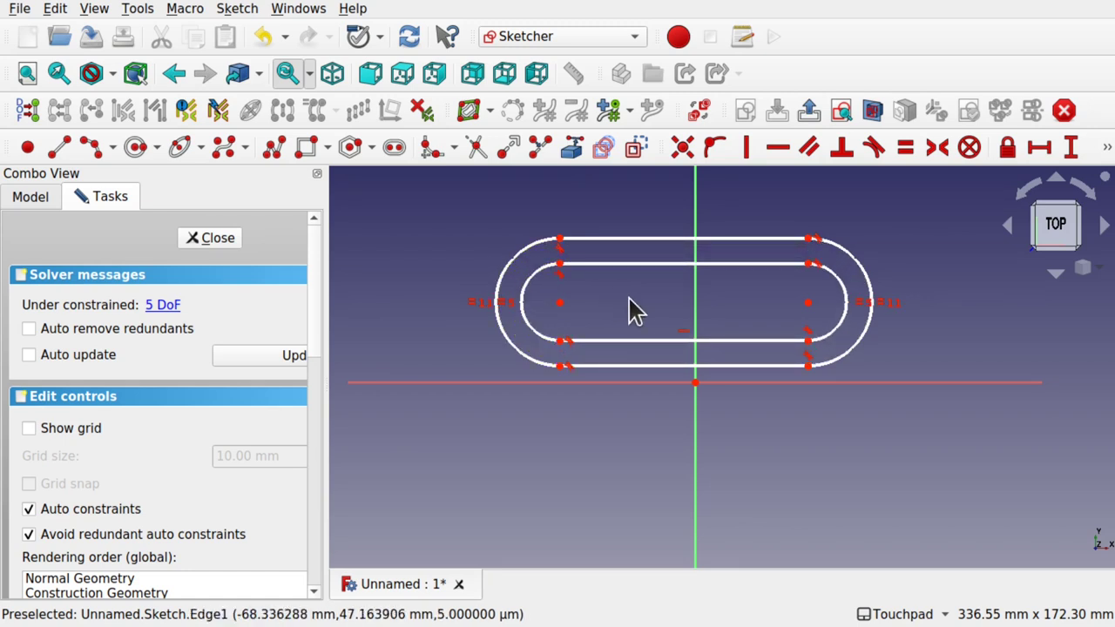
Constrain the centre point of both slots' left arcs onto the horizontal axis
click(557, 302)
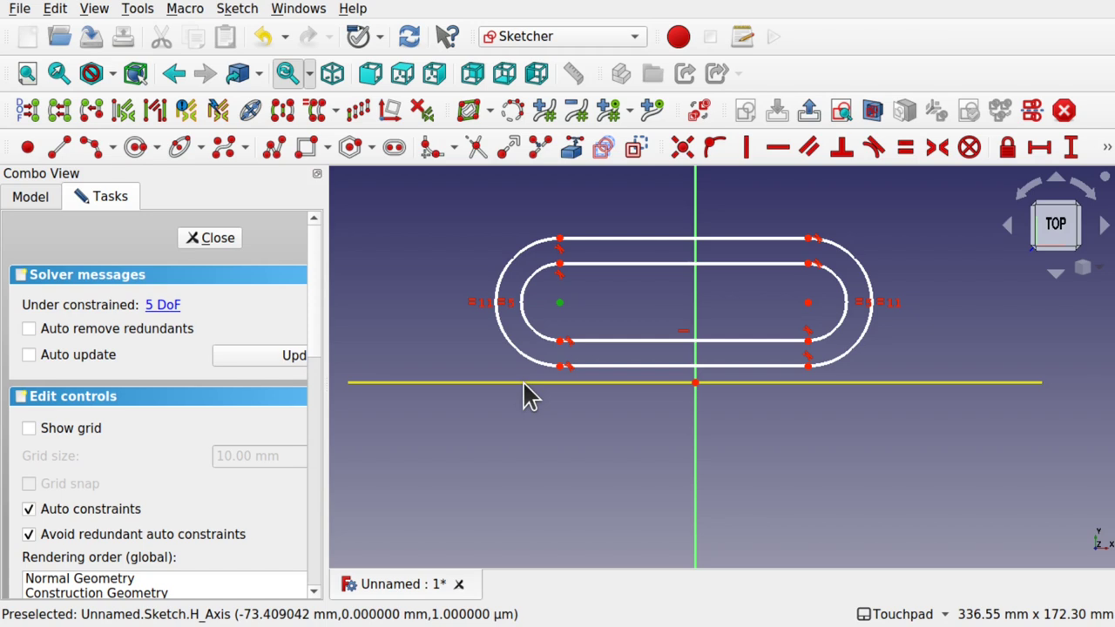
click(522, 382)
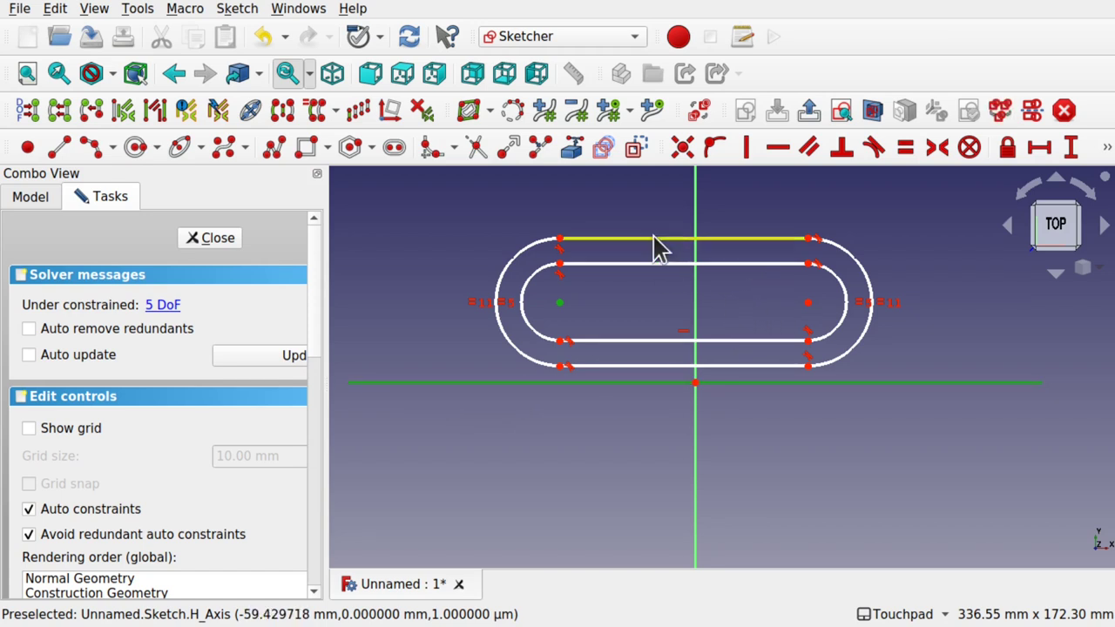
click(715, 149)
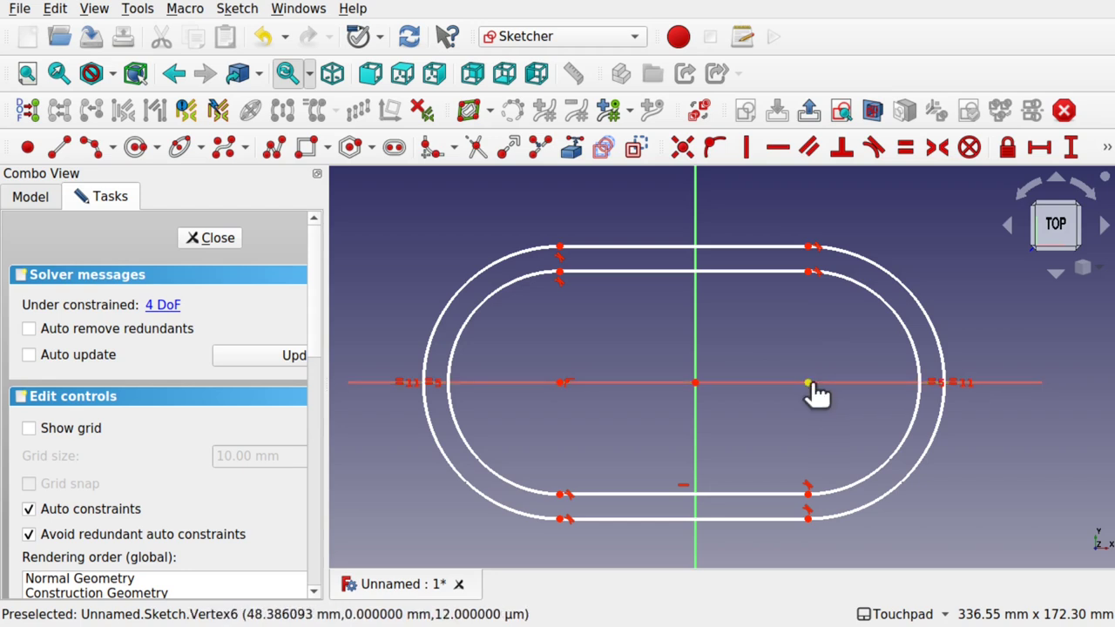
Shorten both slots from their right centre, reduce the inner slot to widen the gap, and close the sketch
drag(810, 384, 780, 384)
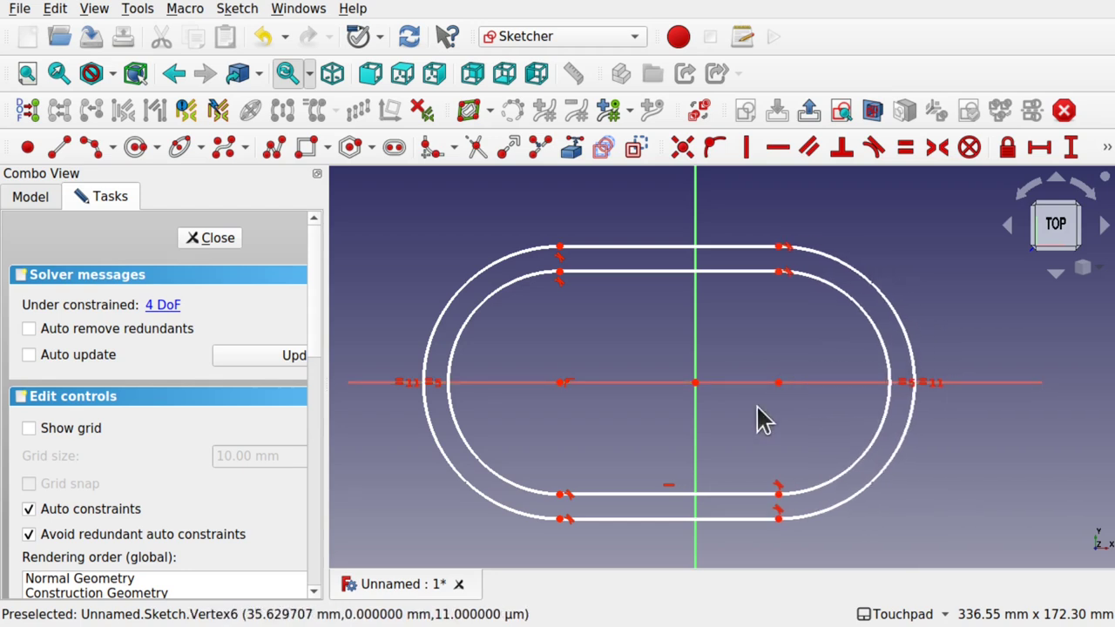
drag(664, 494, 662, 479)
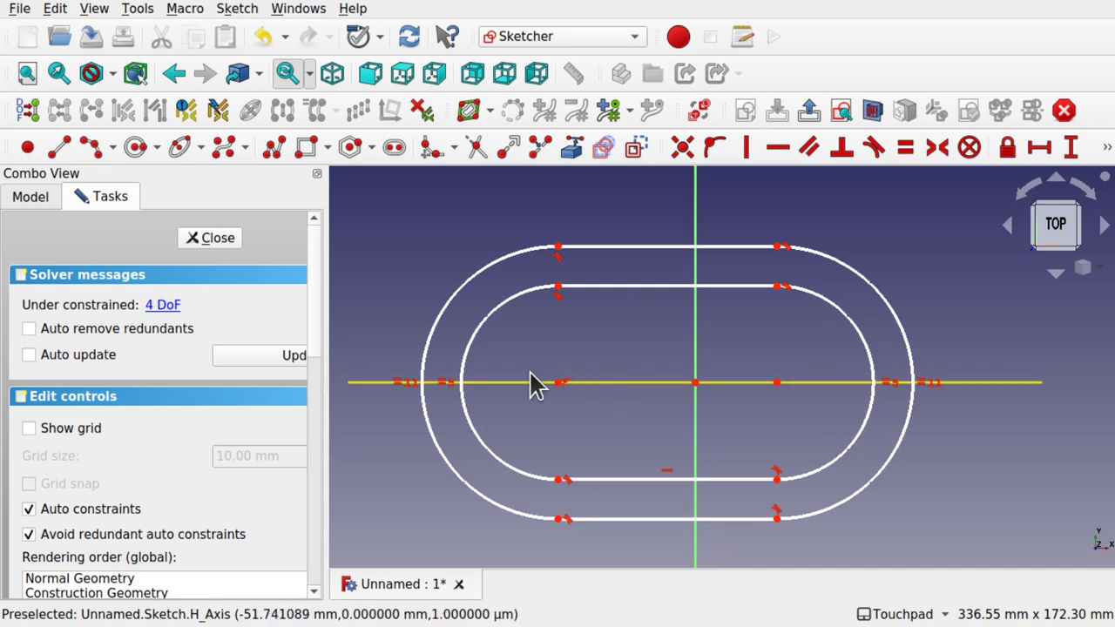
click(202, 238)
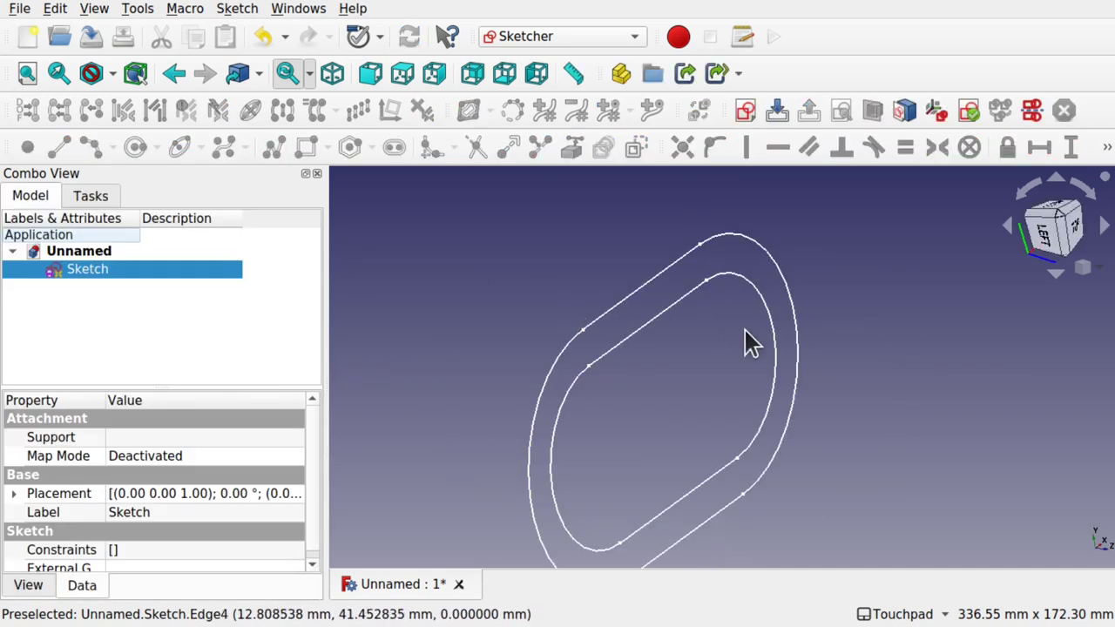
Switch to the Part workbench and extrude the double-slot sketch 15 mm along its normal
scroll(714, 390, down, 2)
click(562, 36)
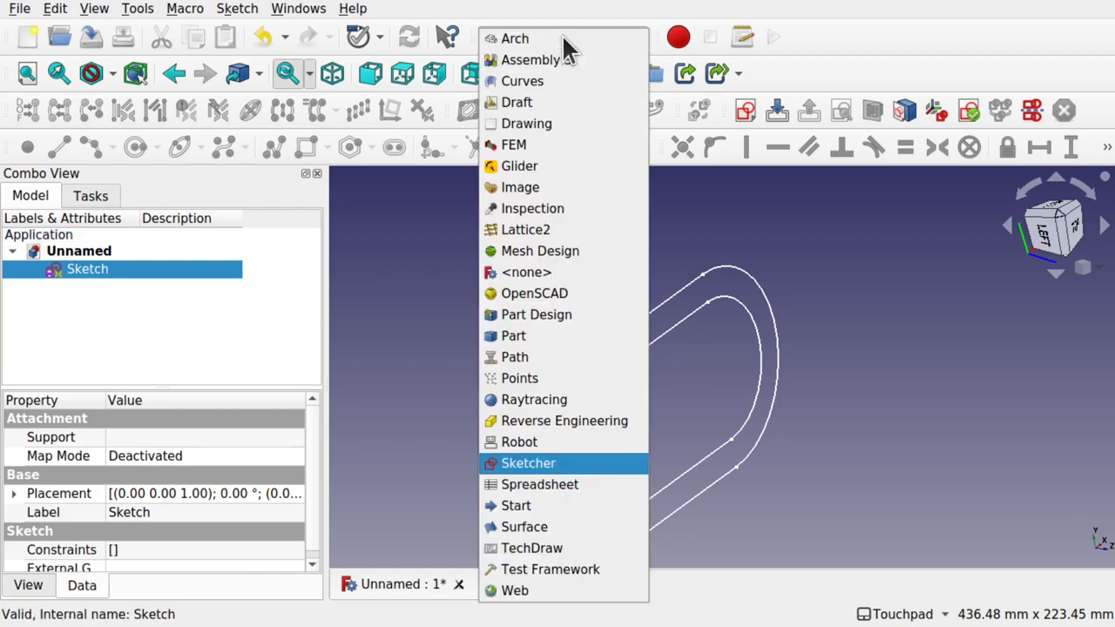
click(577, 340)
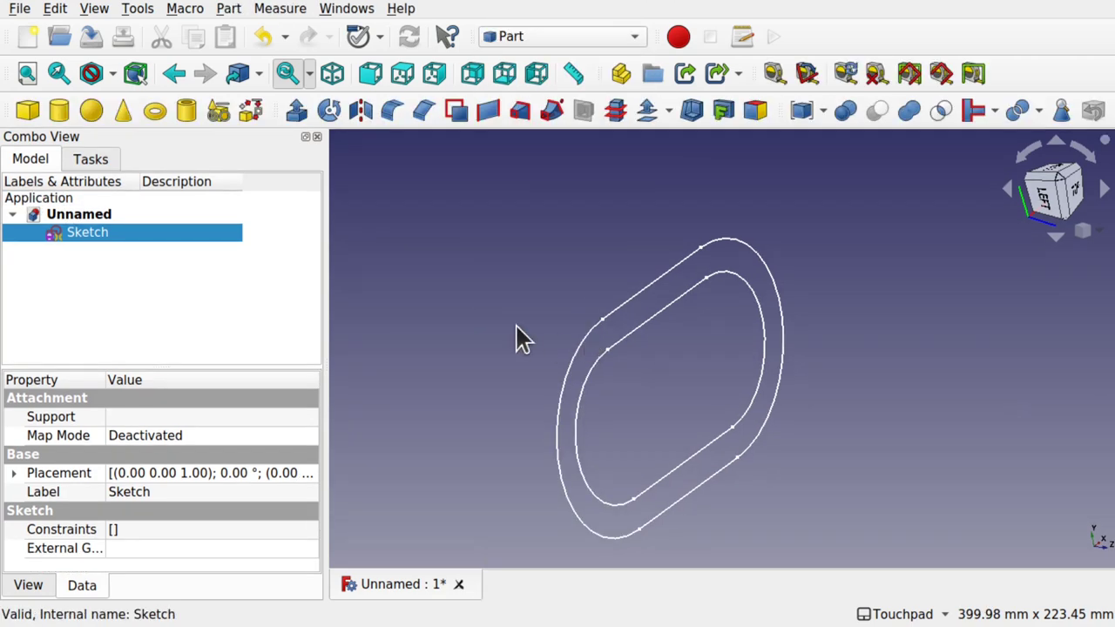
click(297, 111)
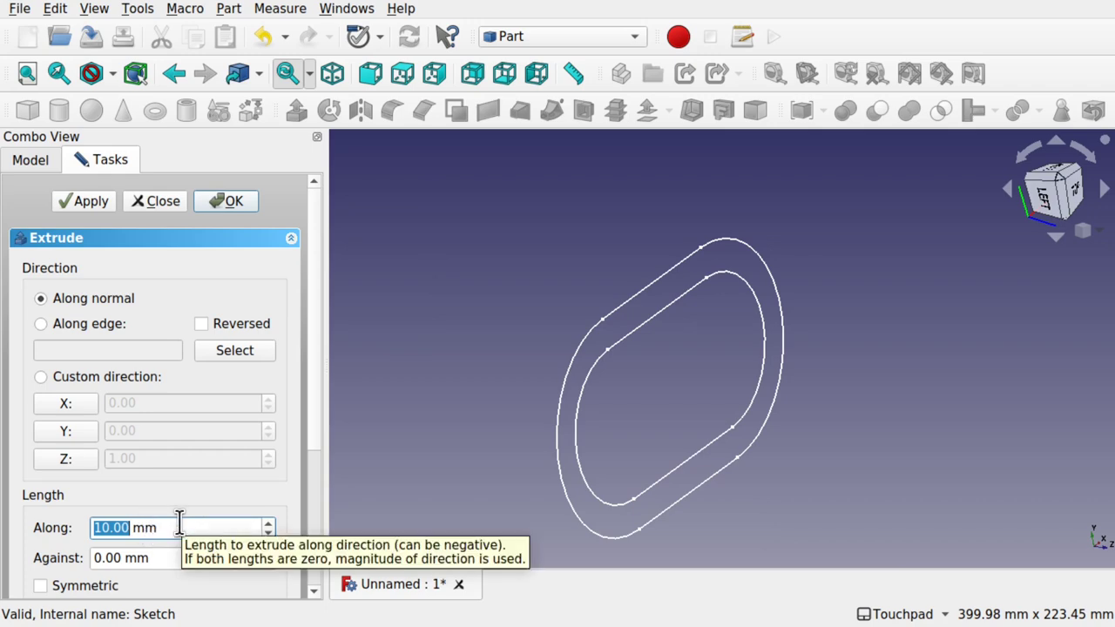
key(Return)
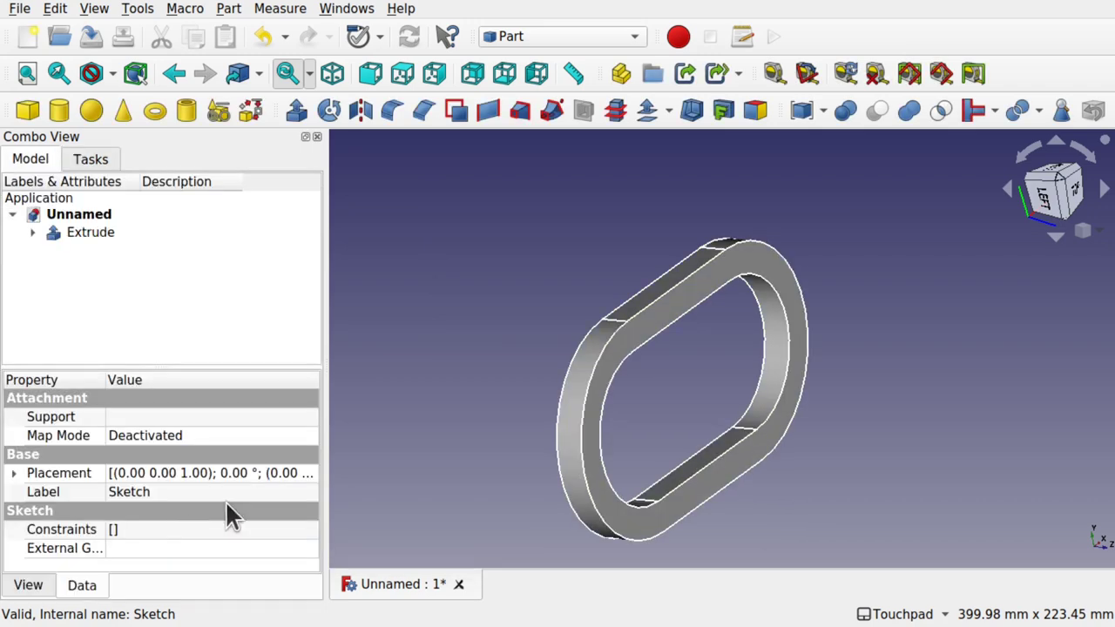
Select the extruded ring's flat top face and create a new sketch on it in the Sketcher workbench
middle_drag(706, 349, 619, 431)
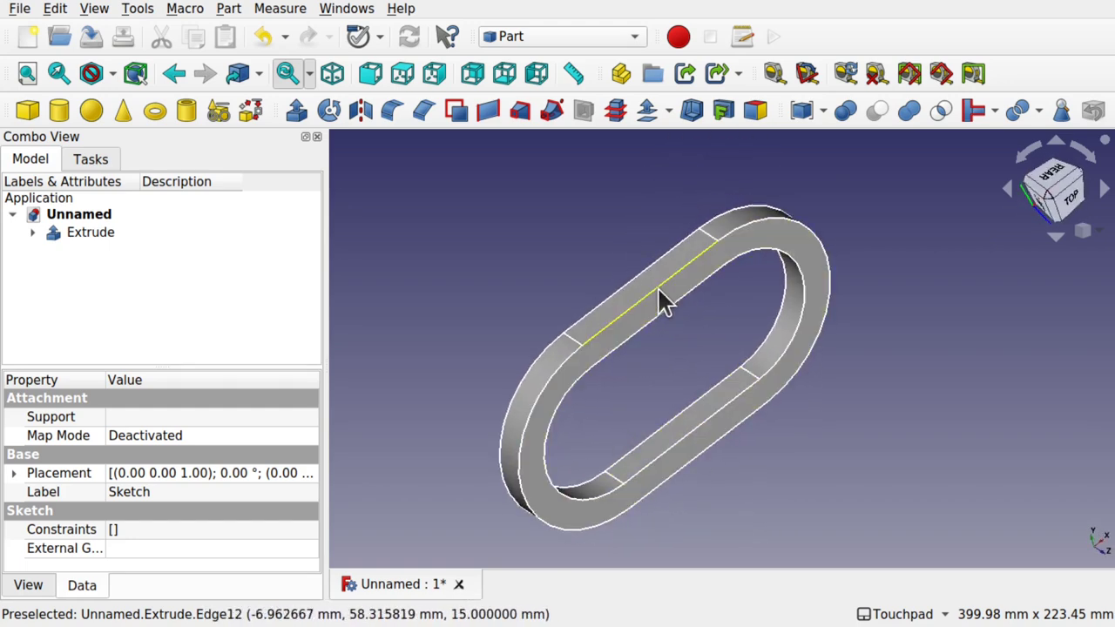
middle_drag(665, 307, 740, 287)
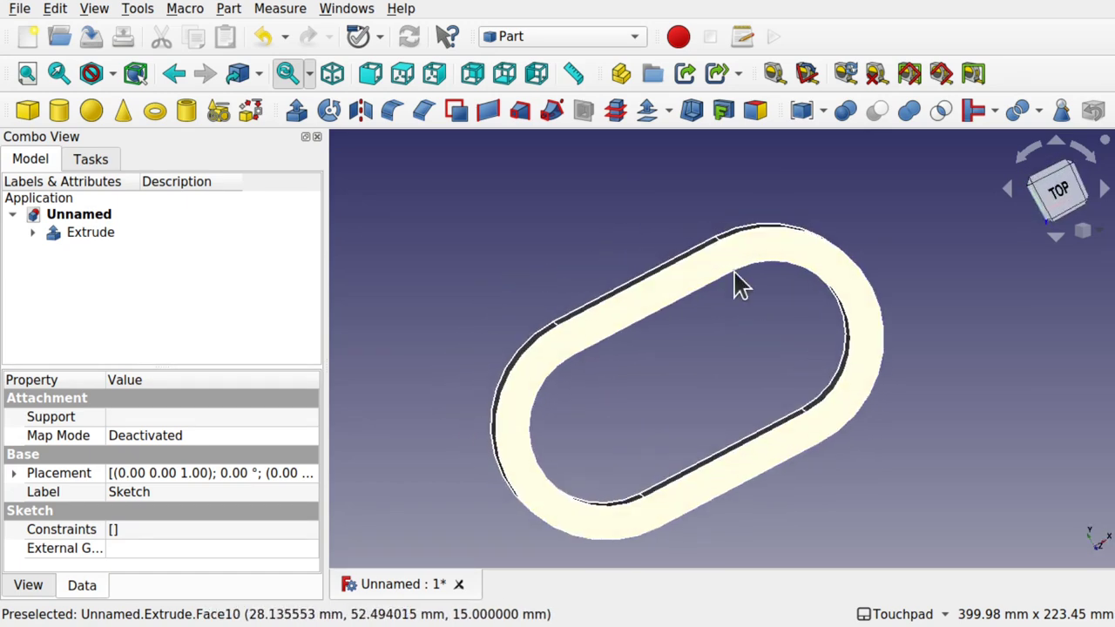
click(655, 295)
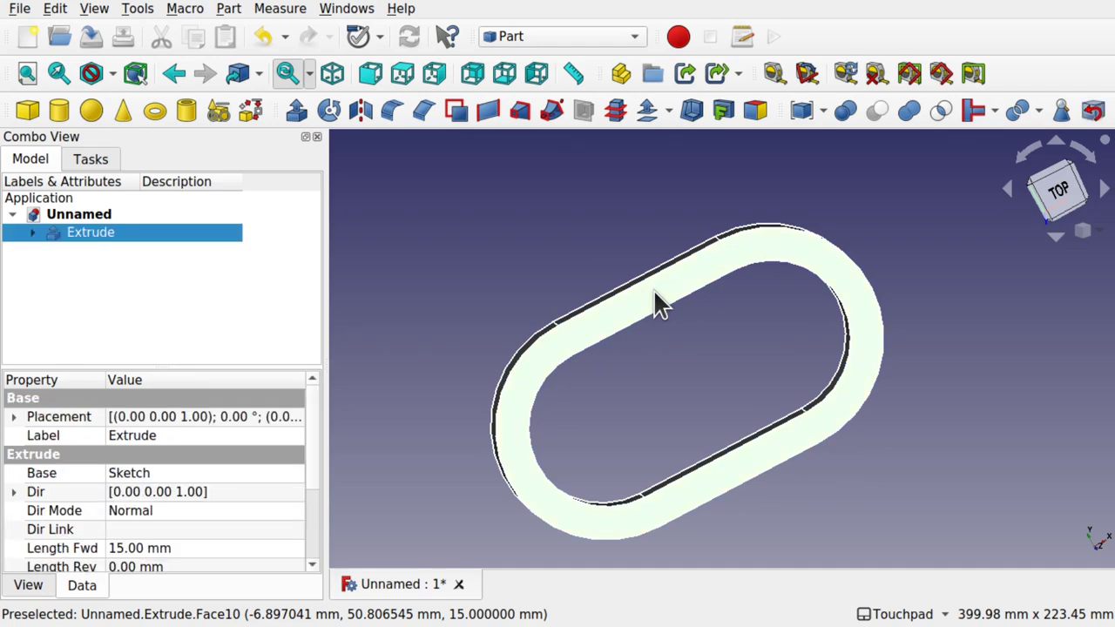
click(531, 31)
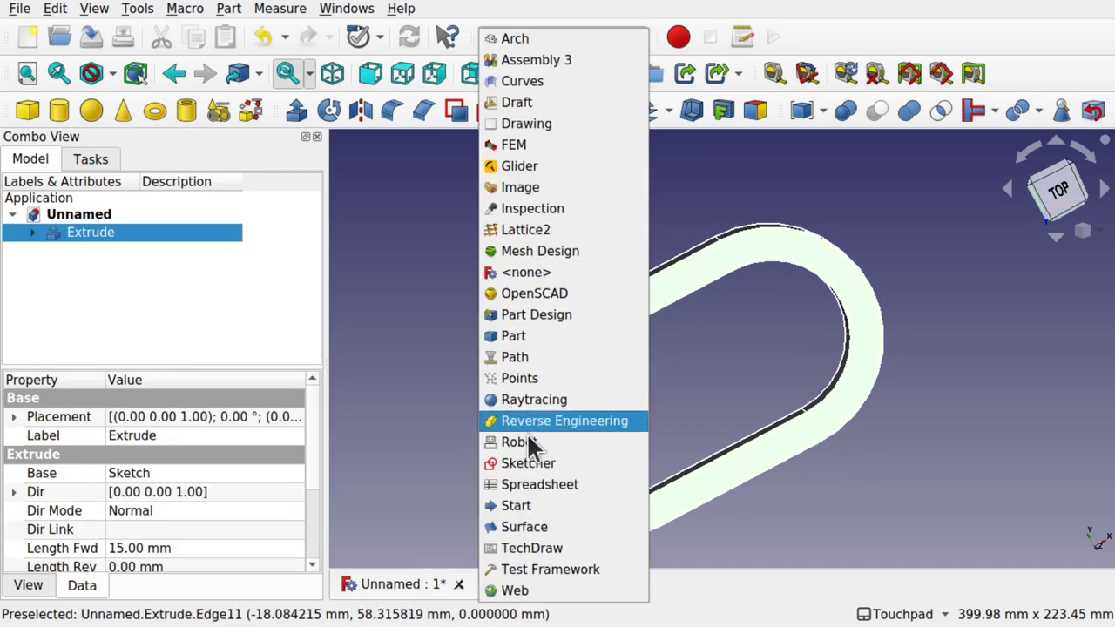
click(544, 463)
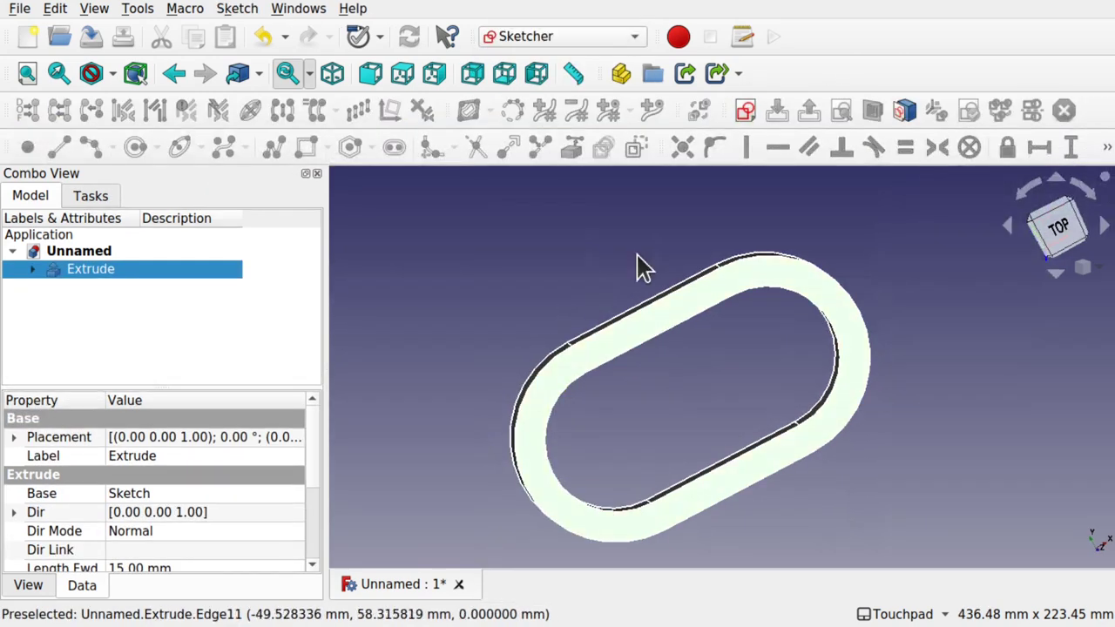
click(744, 111)
click(715, 357)
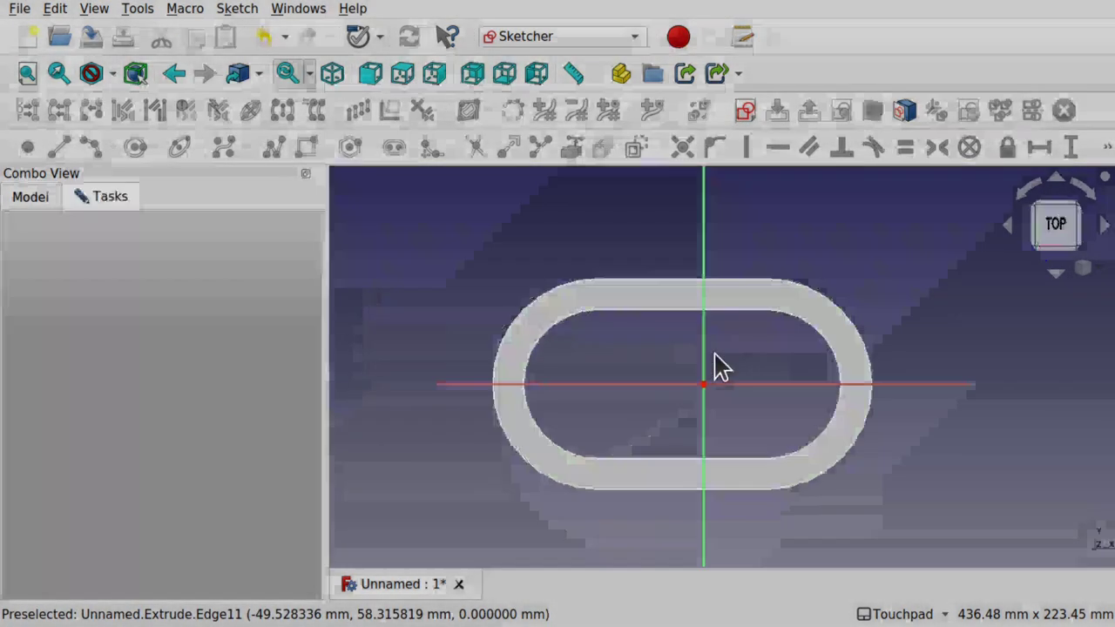
Link the outer outline's upper straight edge and both end arcs into the sketch as external geometry
scroll(677, 281, up, 3)
mouse_move(676, 282)
middle_down()
mouse_move(697, 323)
mouse_move(689, 300)
middle_up()
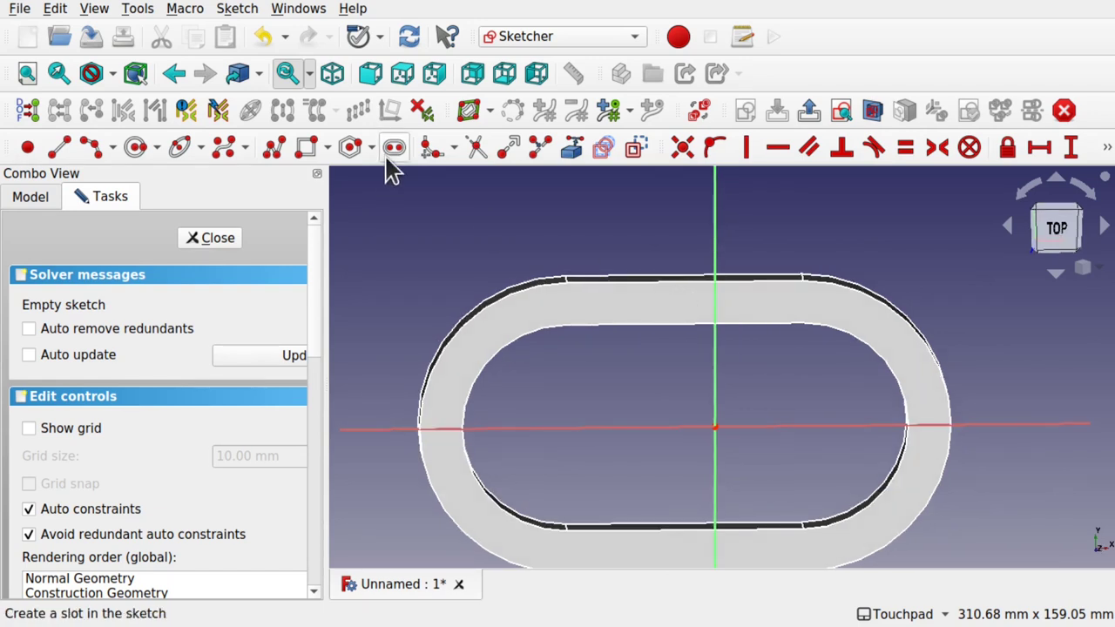
click(135, 146)
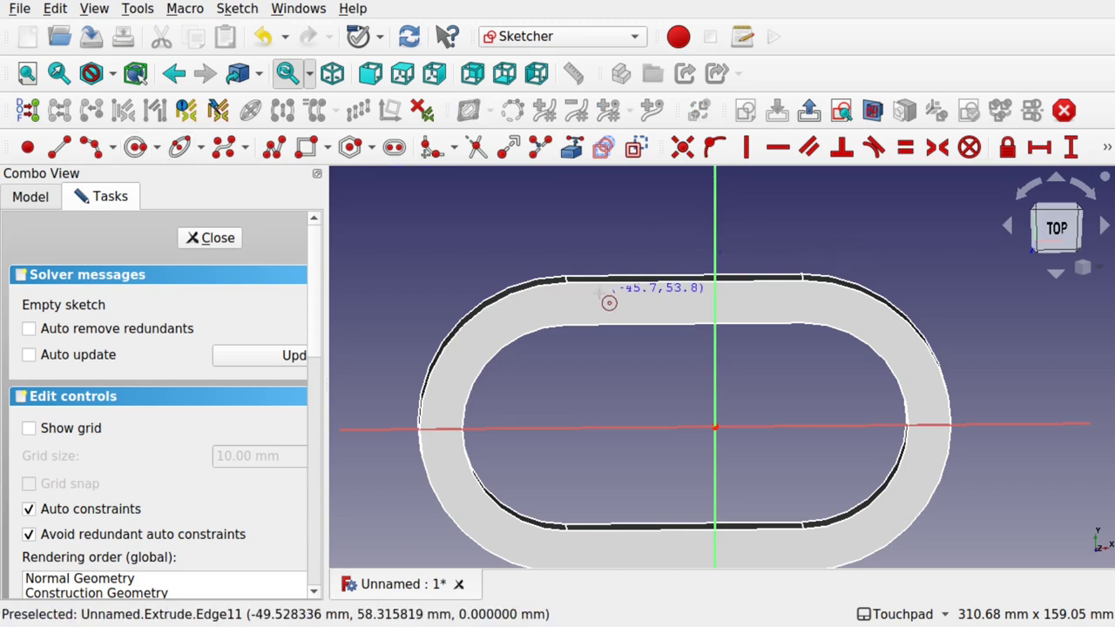
click(571, 147)
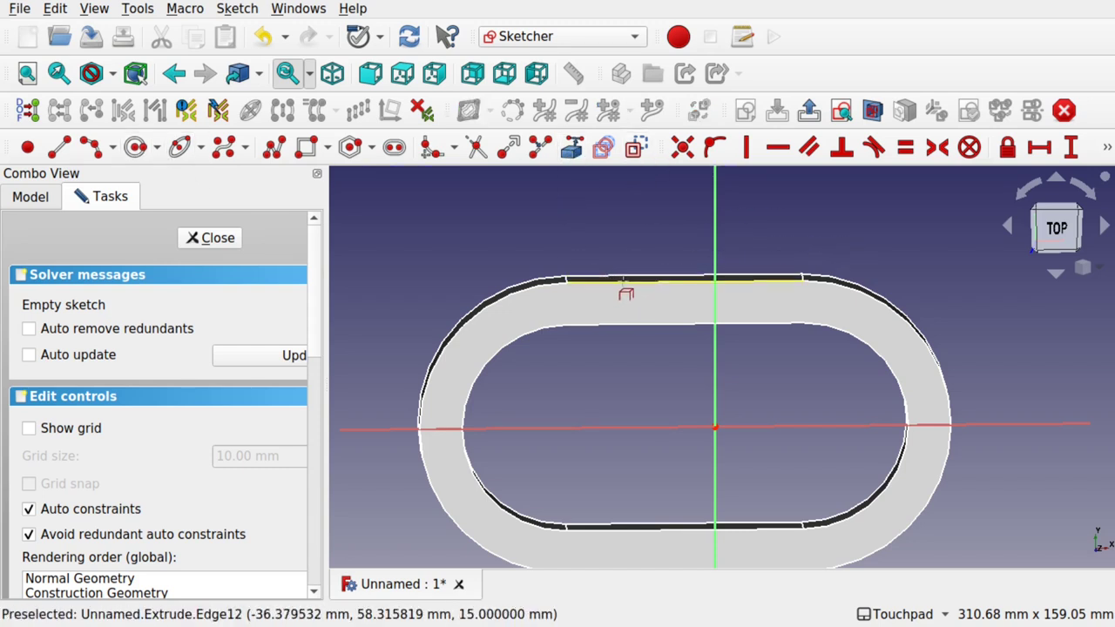
click(624, 280)
click(533, 287)
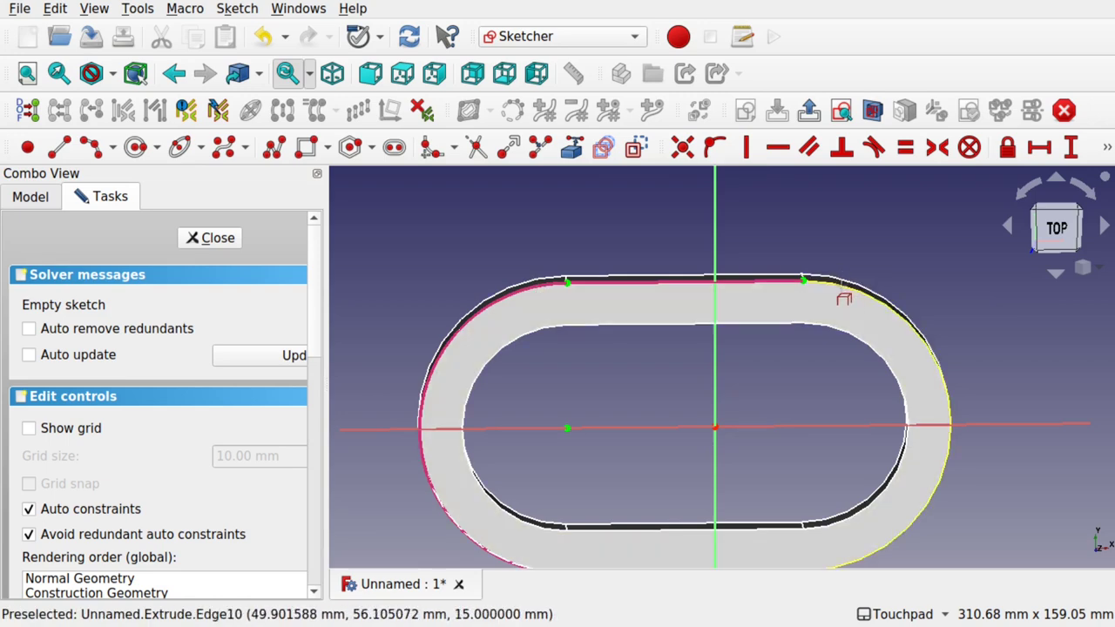
click(840, 288)
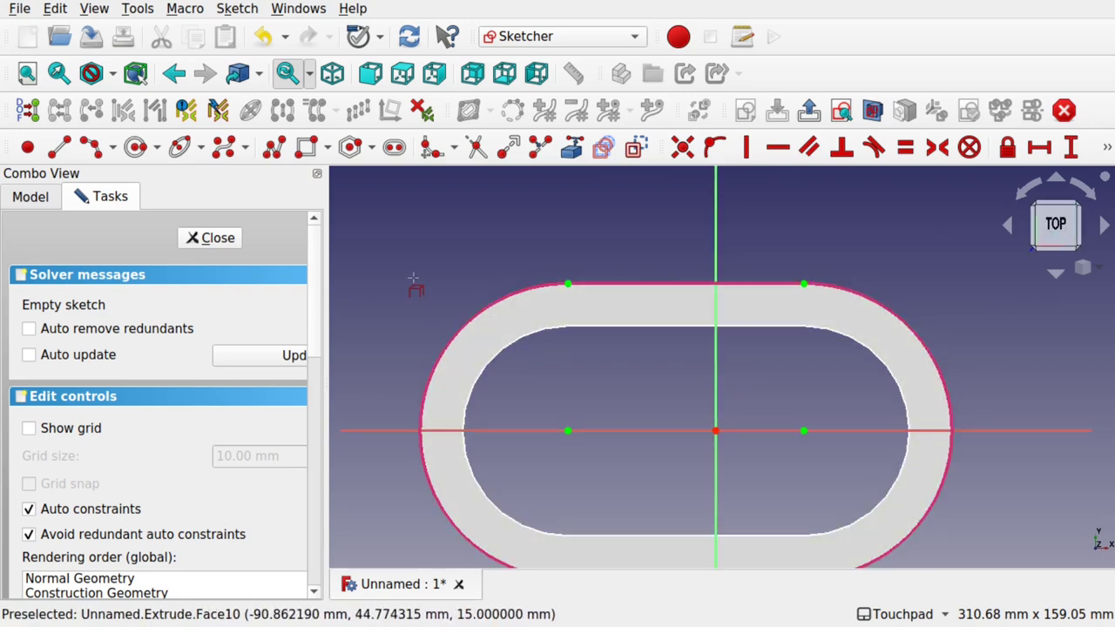
Draw two circles of about 9 mm radius centred on the endpoints of the linked upper straight edge
click(135, 147)
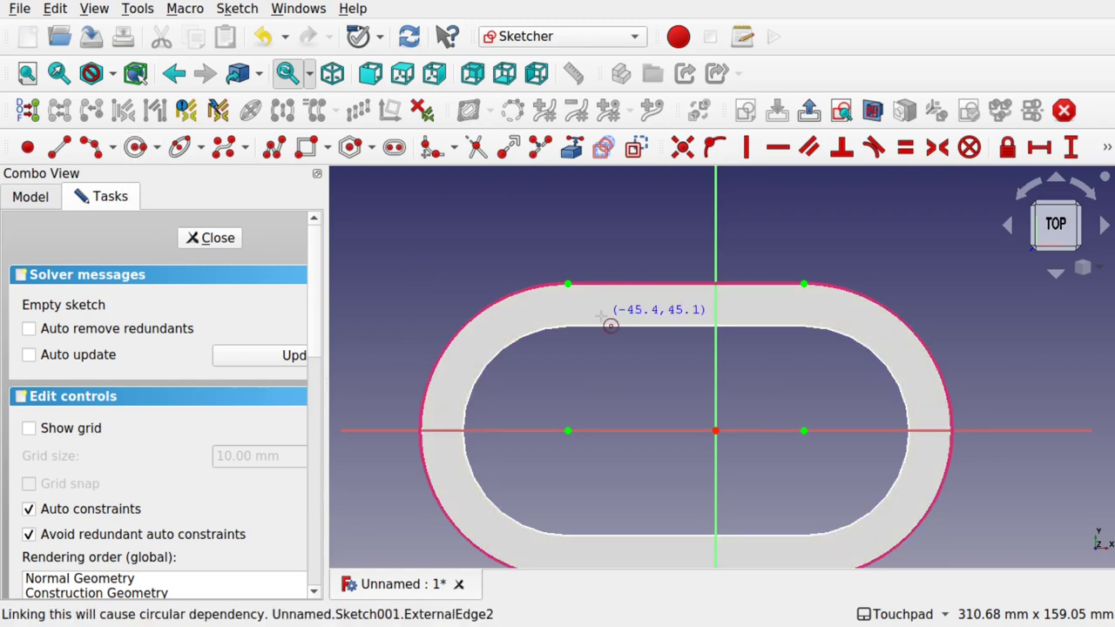
click(567, 283)
click(589, 288)
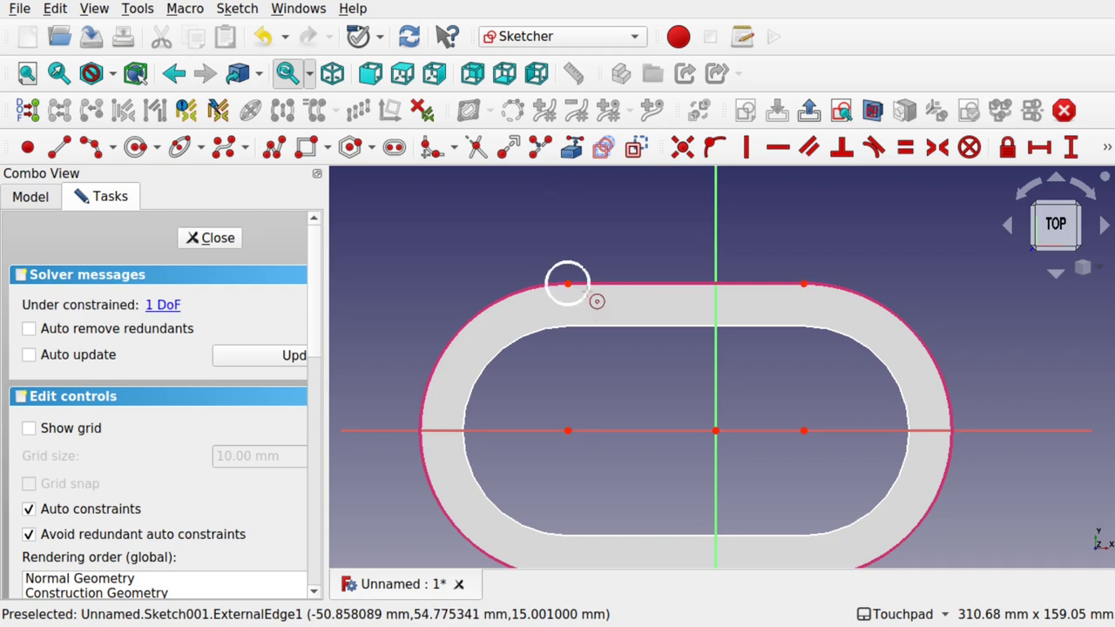
click(803, 284)
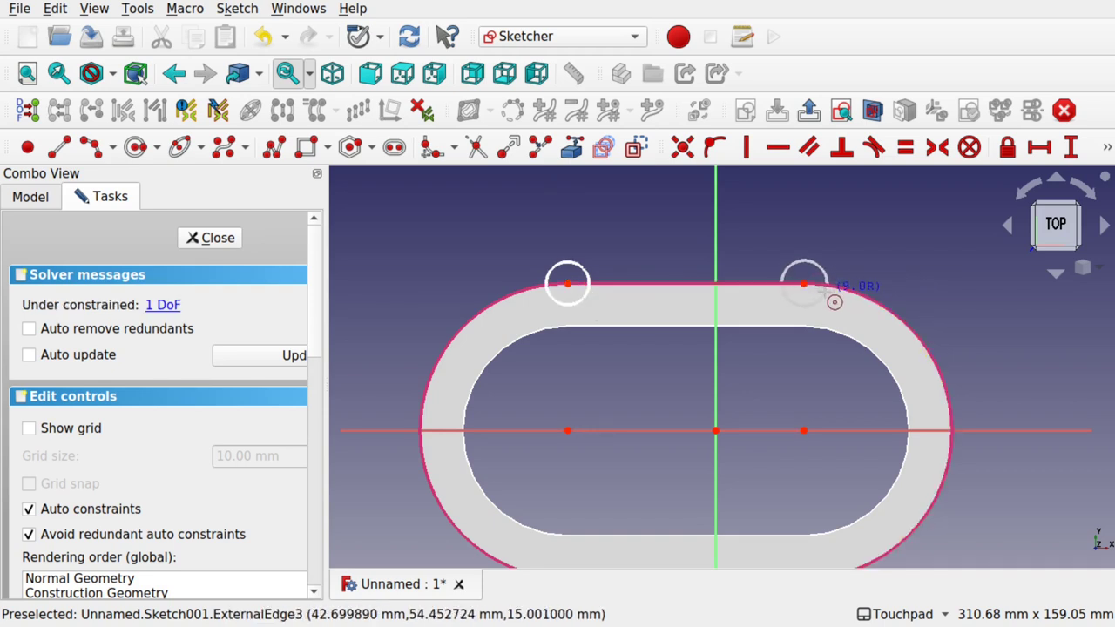
Draw a thin rectangle about 32 mm wide along the linked upper edge between the circles and shift it slightly left
click(306, 148)
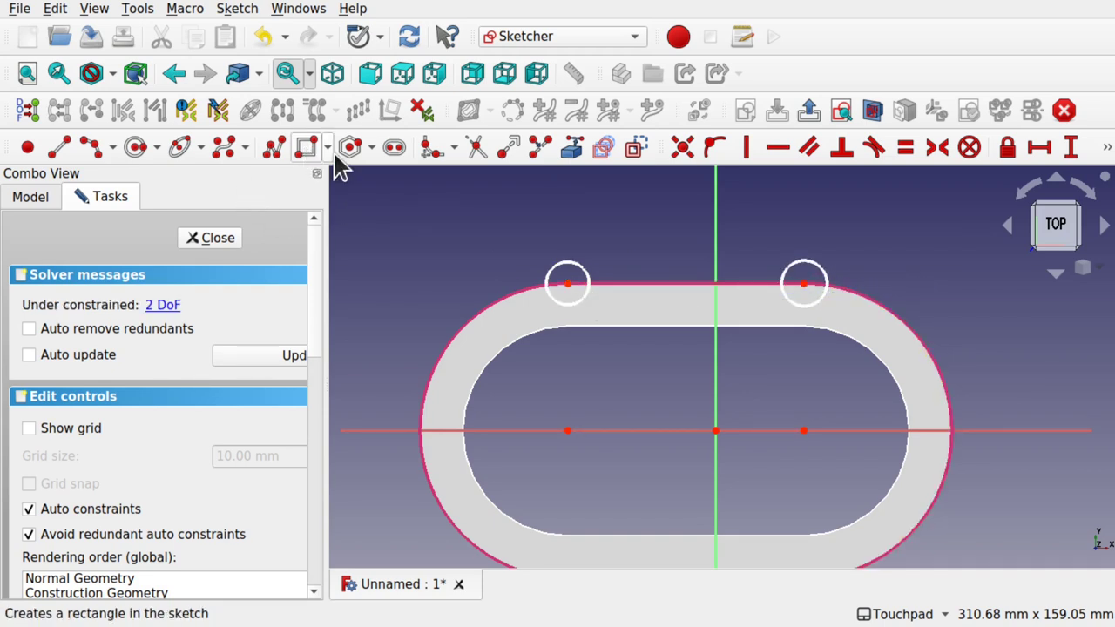
click(659, 282)
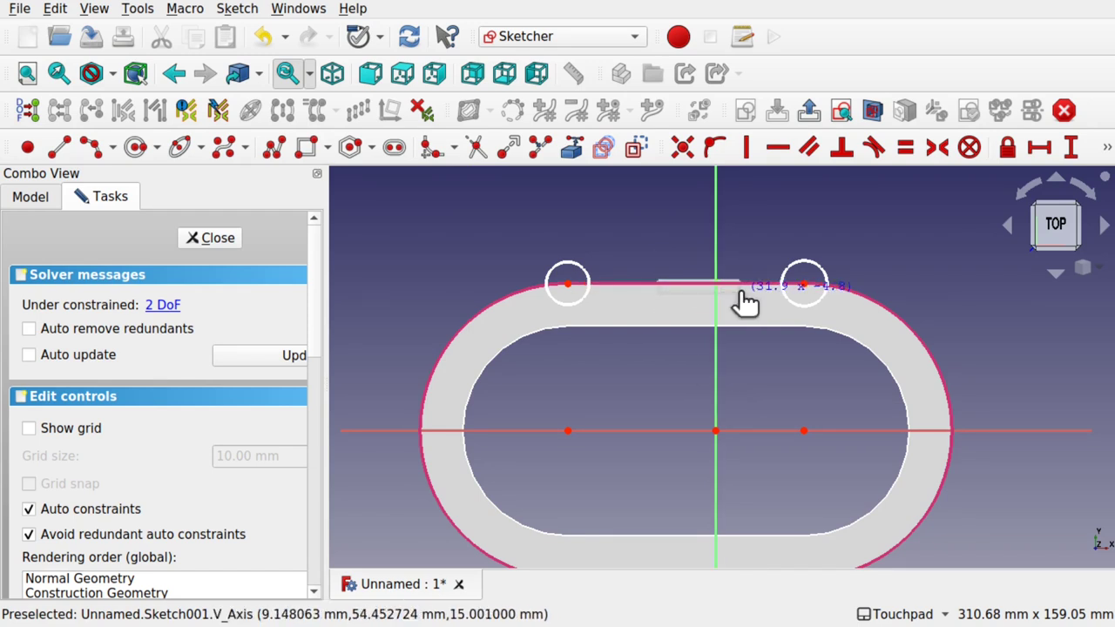
click(740, 293)
right_click(697, 277)
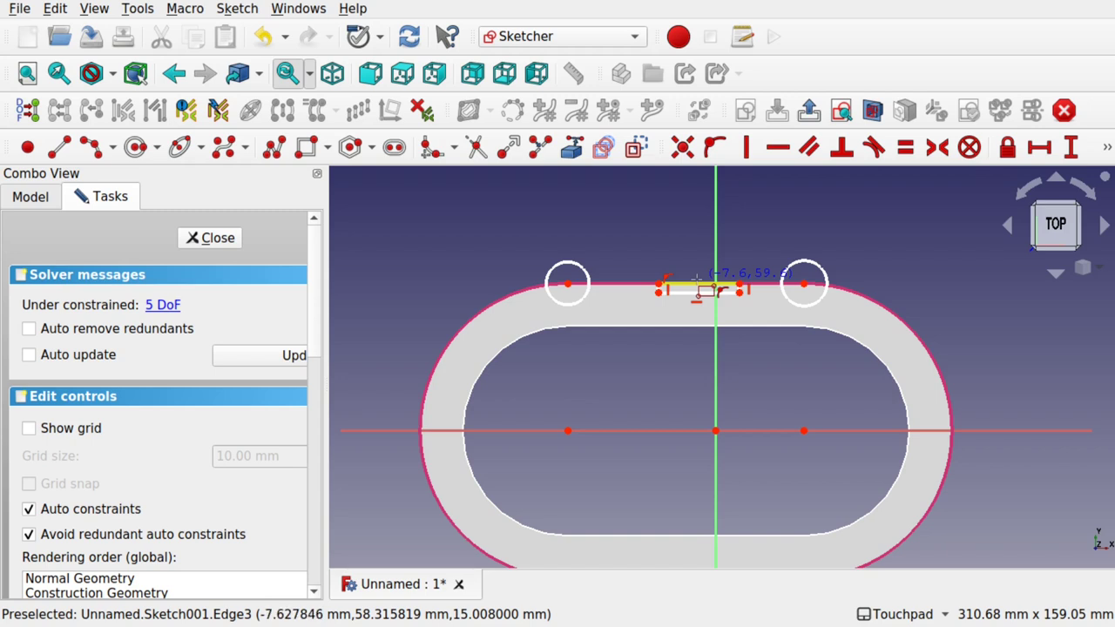
drag(697, 294, 700, 286)
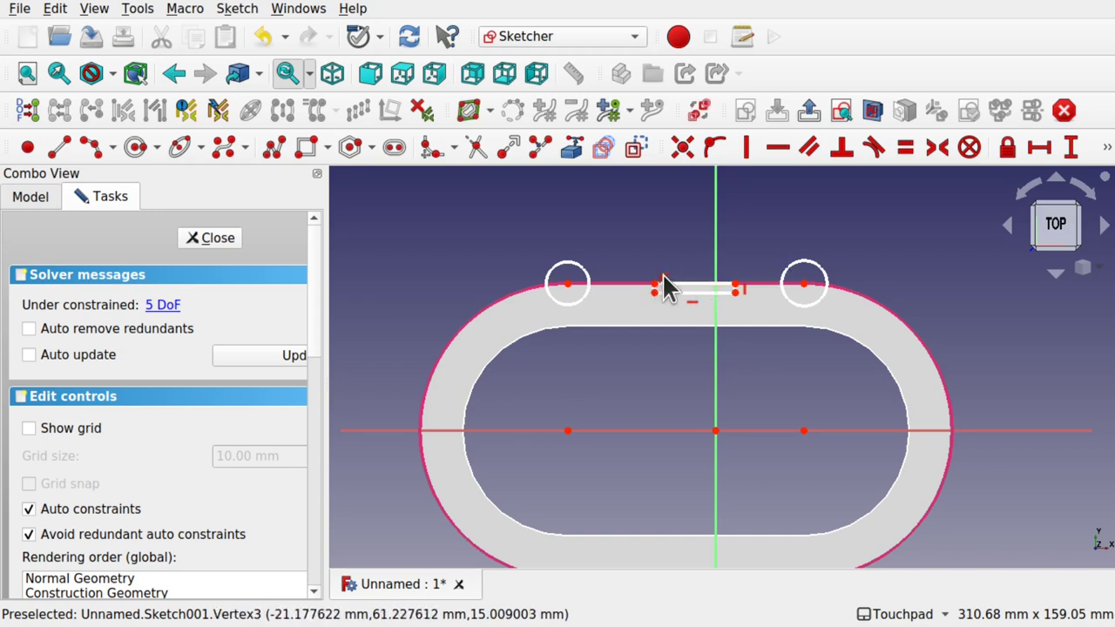
Move the thin rectangle's upper edge above the linked outer edge so it straddles the outline, and close the sketch
scroll(678, 283, up, 5)
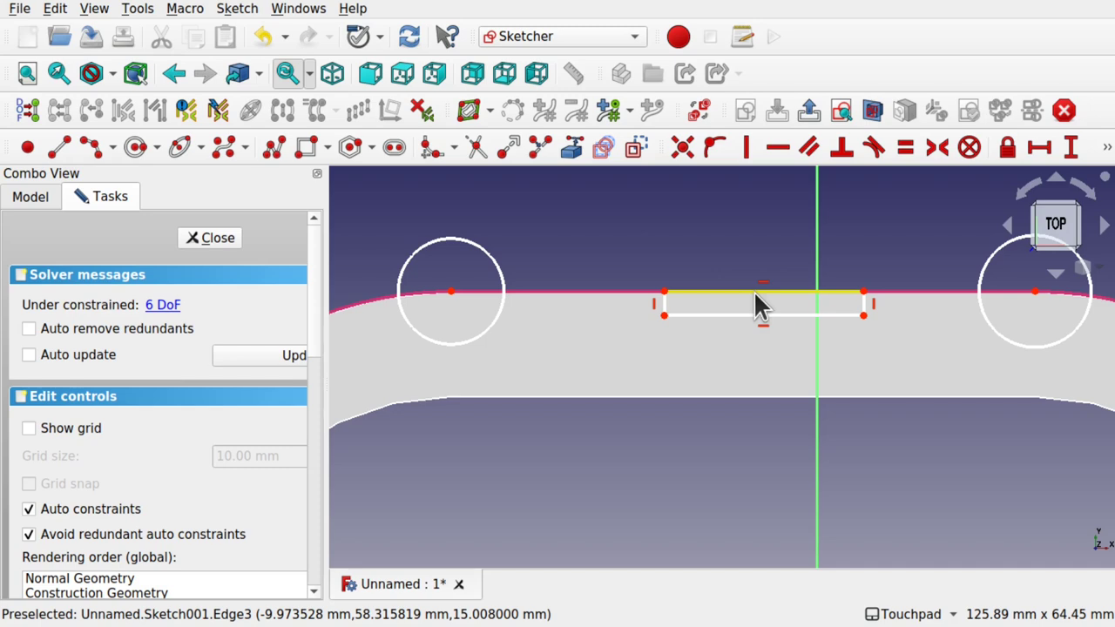
drag(756, 295, 763, 260)
click(211, 238)
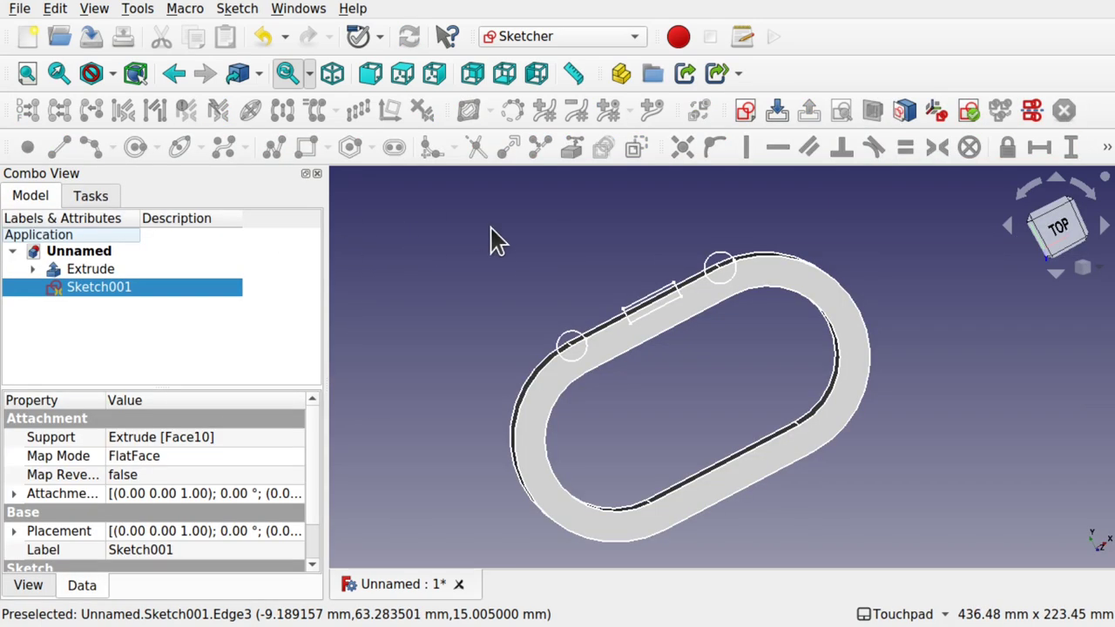
Extrude the circles-and-rectangle sketch 7 mm along its normal in the Part workbench
click(581, 36)
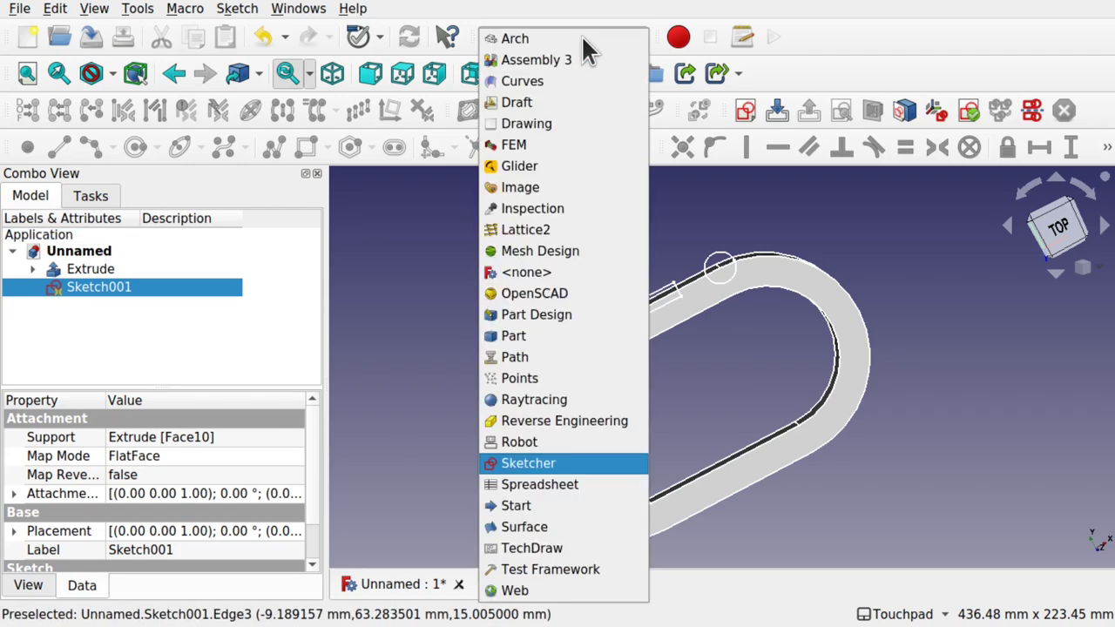
click(546, 335)
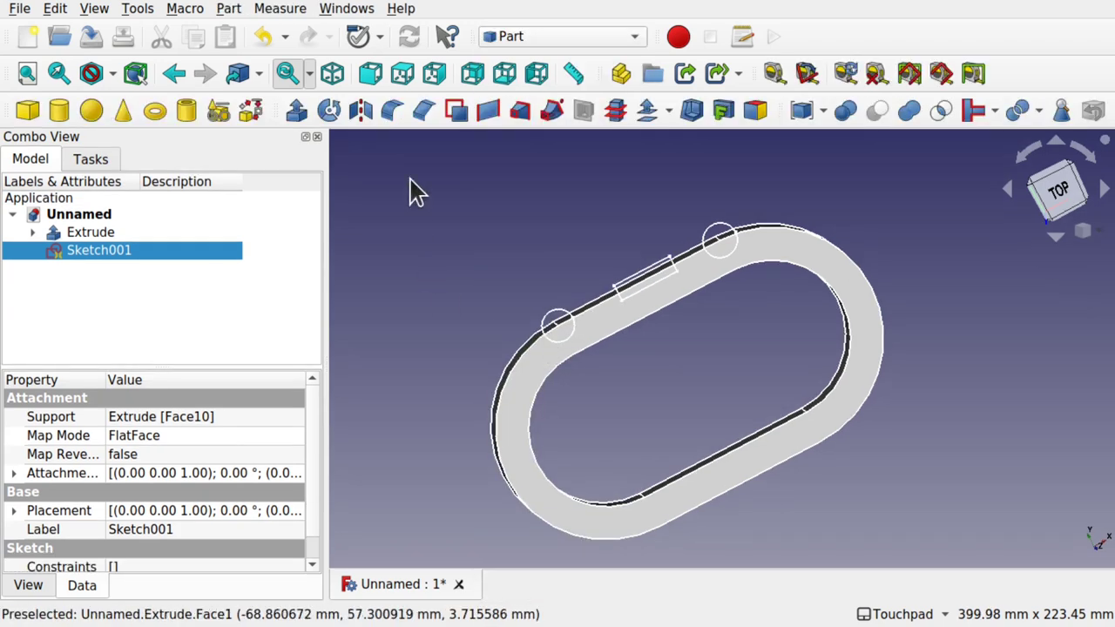
click(293, 110)
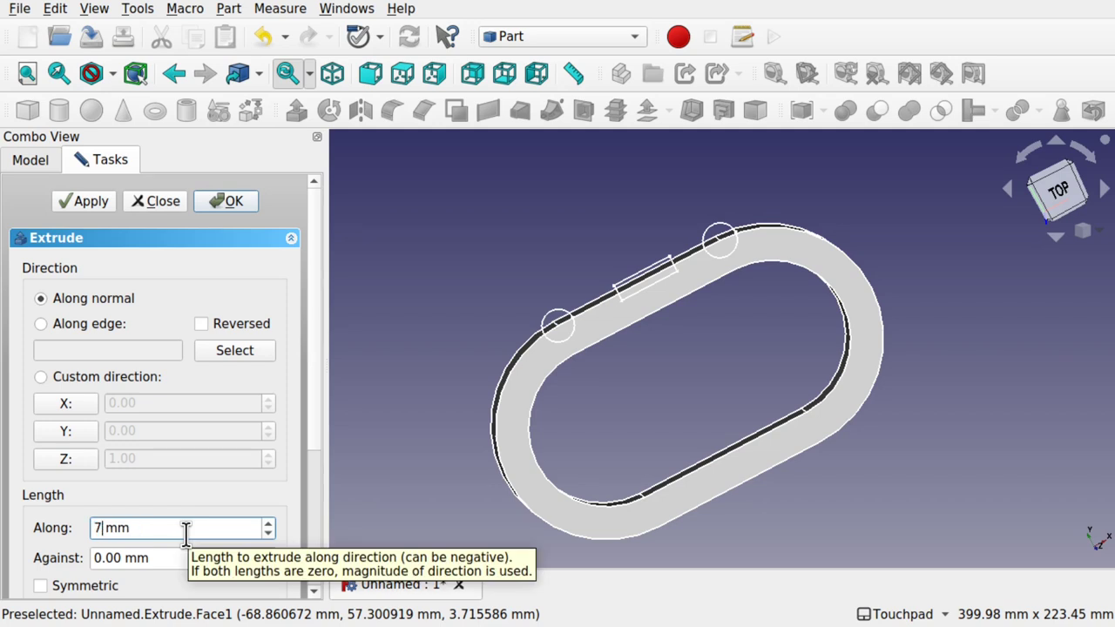
key(Return)
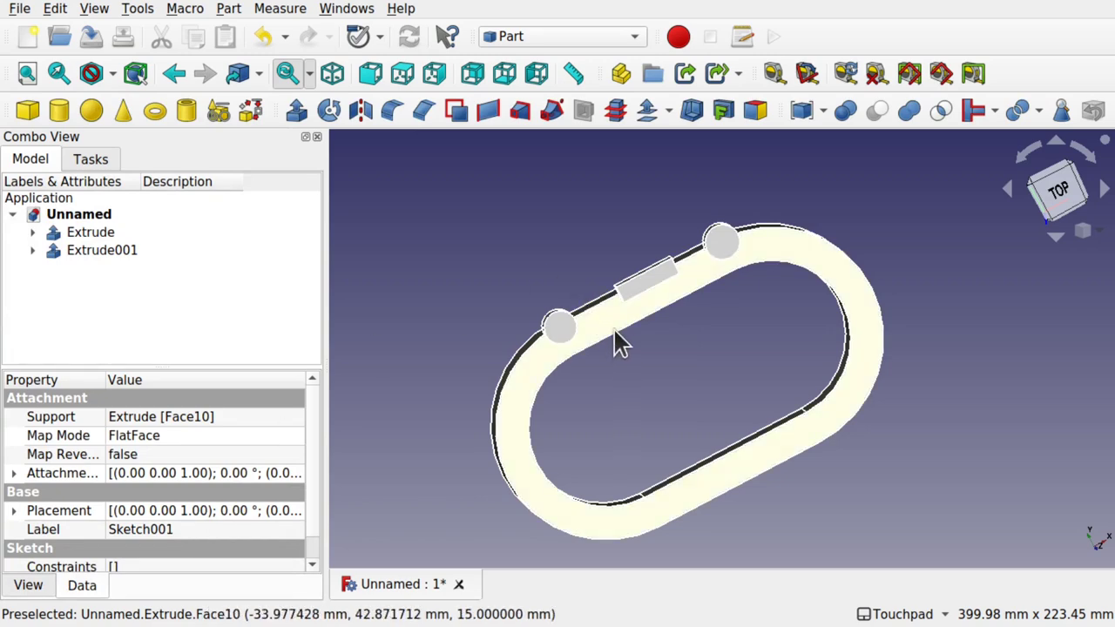
middle_drag(613, 327, 662, 364)
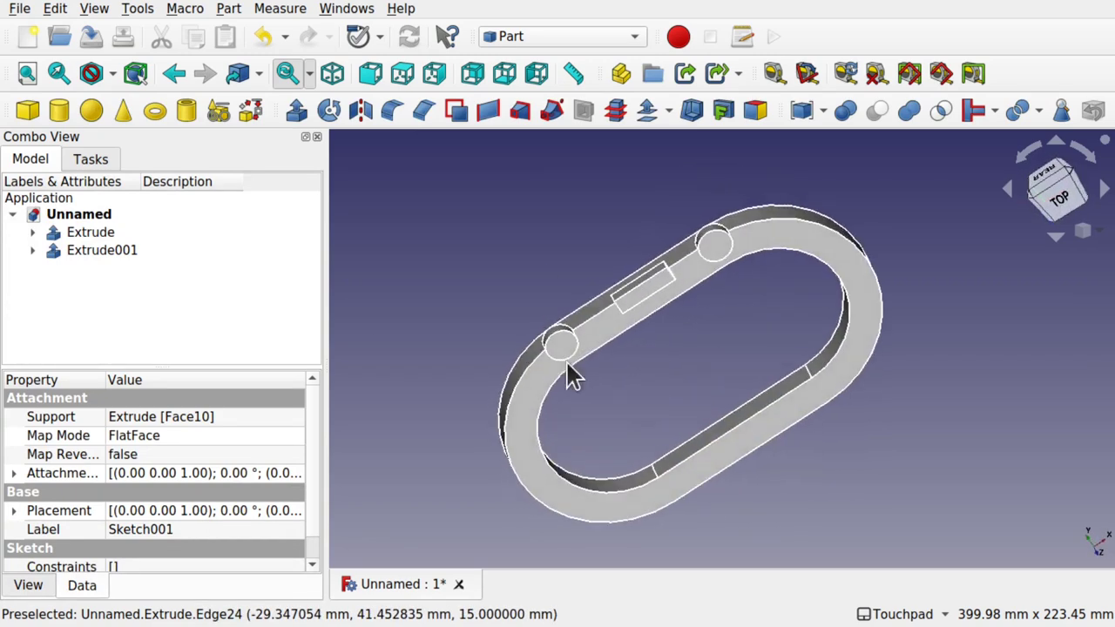
Set the forward length of the circles-and-rectangle extrusion to -7 mm so it runs into the ring
click(95, 250)
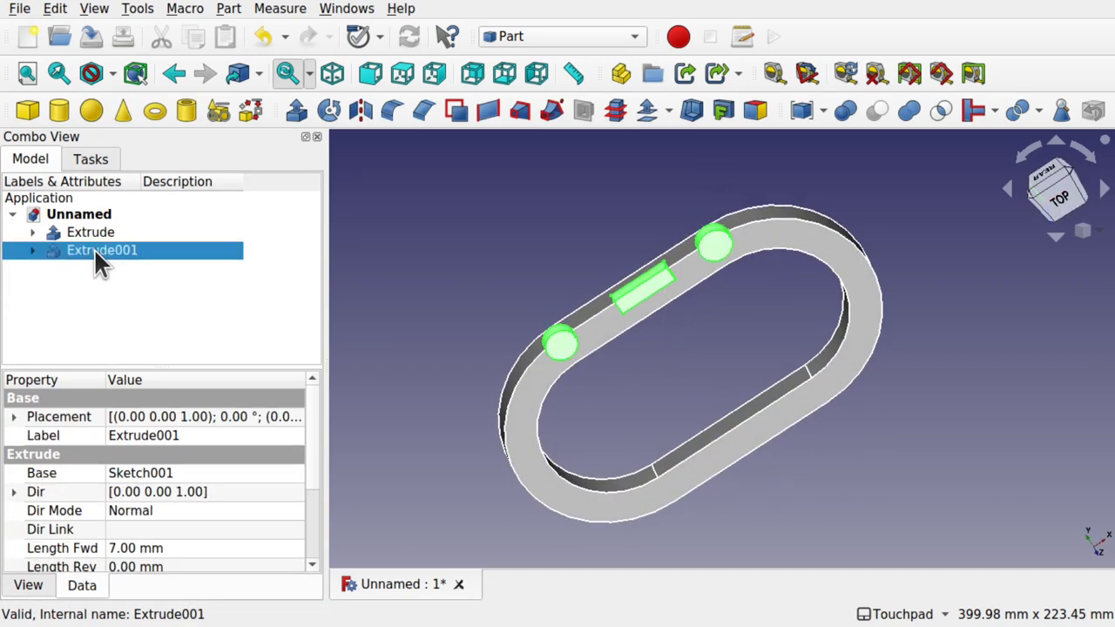
click(114, 542)
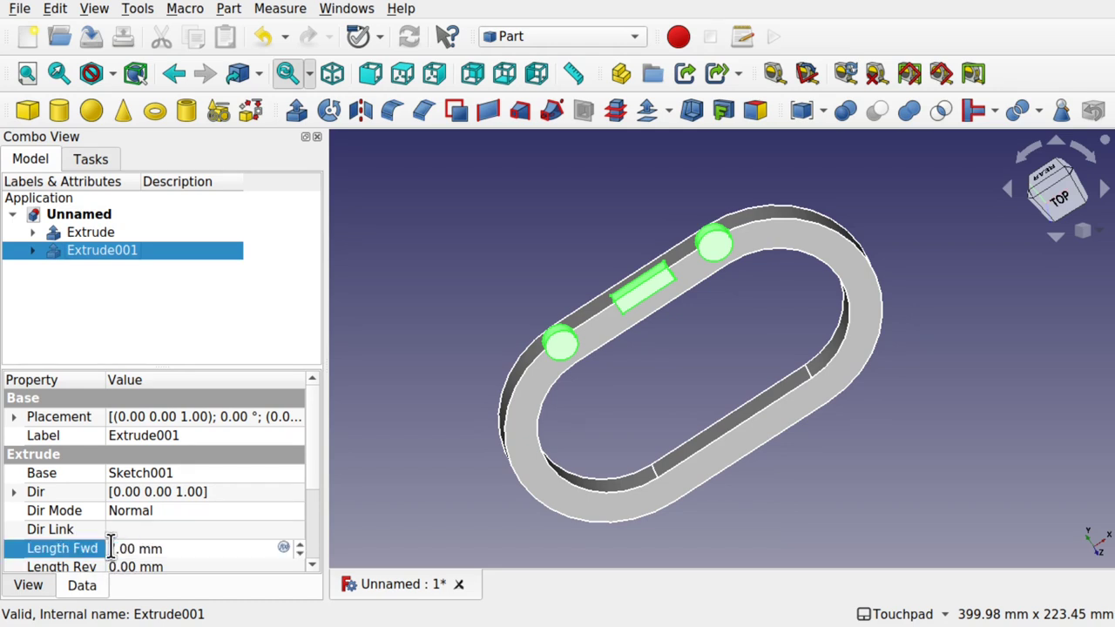
text(-)
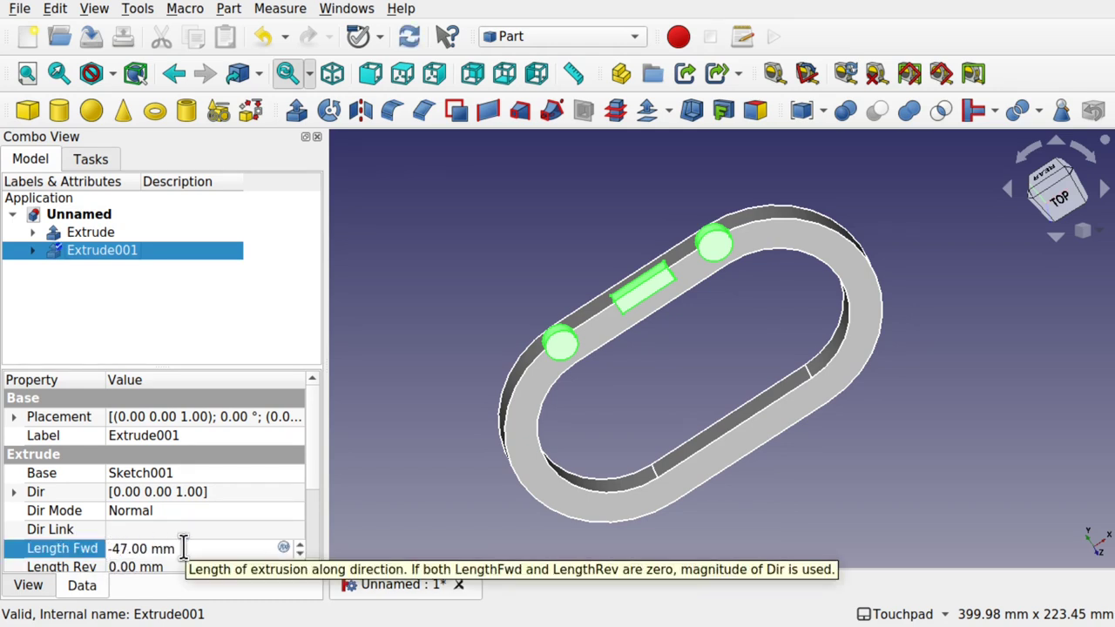
key(Return)
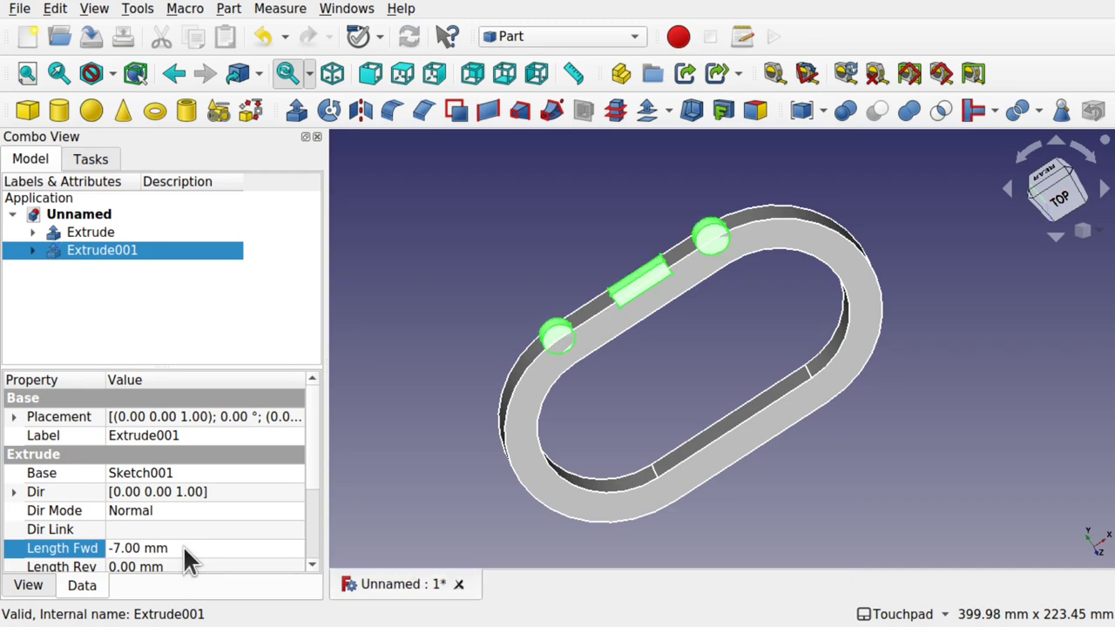
middle_drag(697, 366, 710, 324)
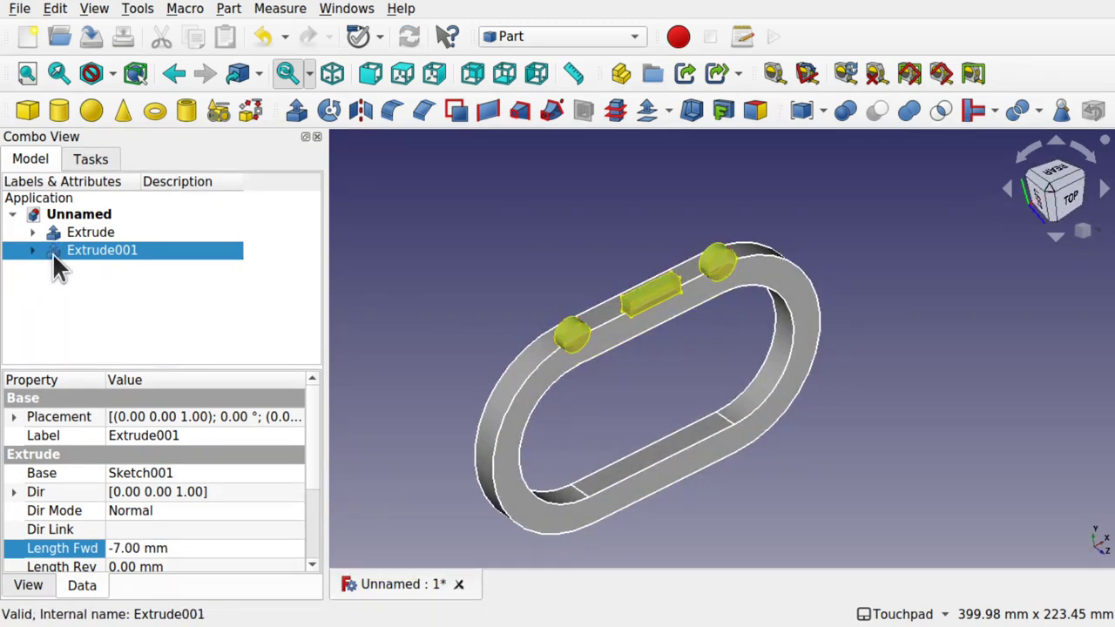
Cut the circles-and-rectangle extrusion from the ring with a Boolean Cut, using the ring as the base
click(647, 324)
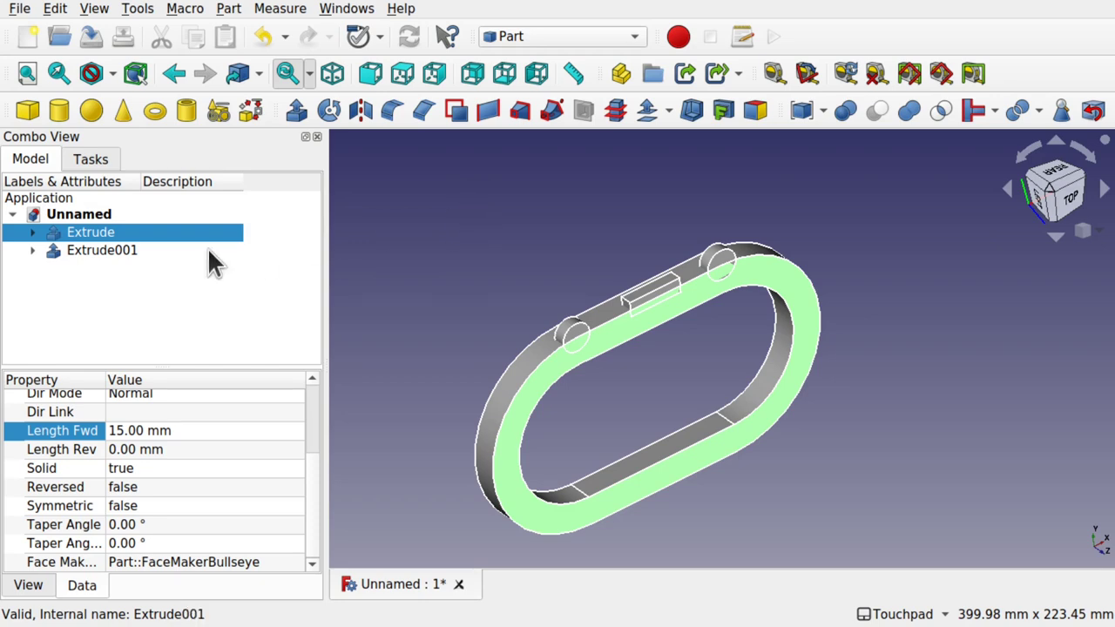
ctrl+click(143, 250)
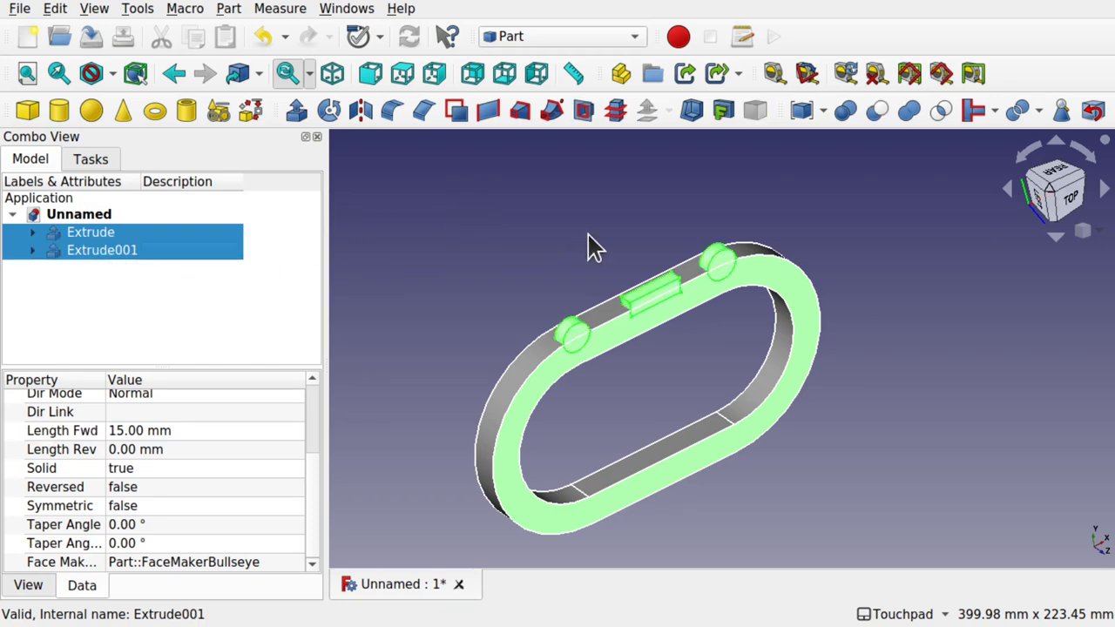
click(229, 8)
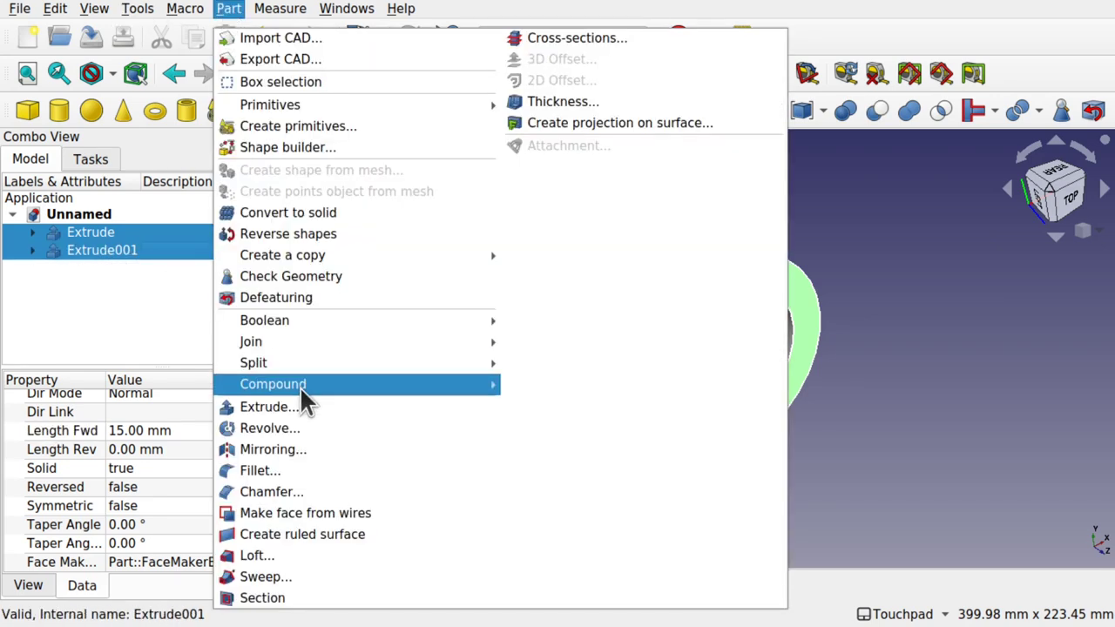
mouse_move(347, 399)
mouse_move(383, 324)
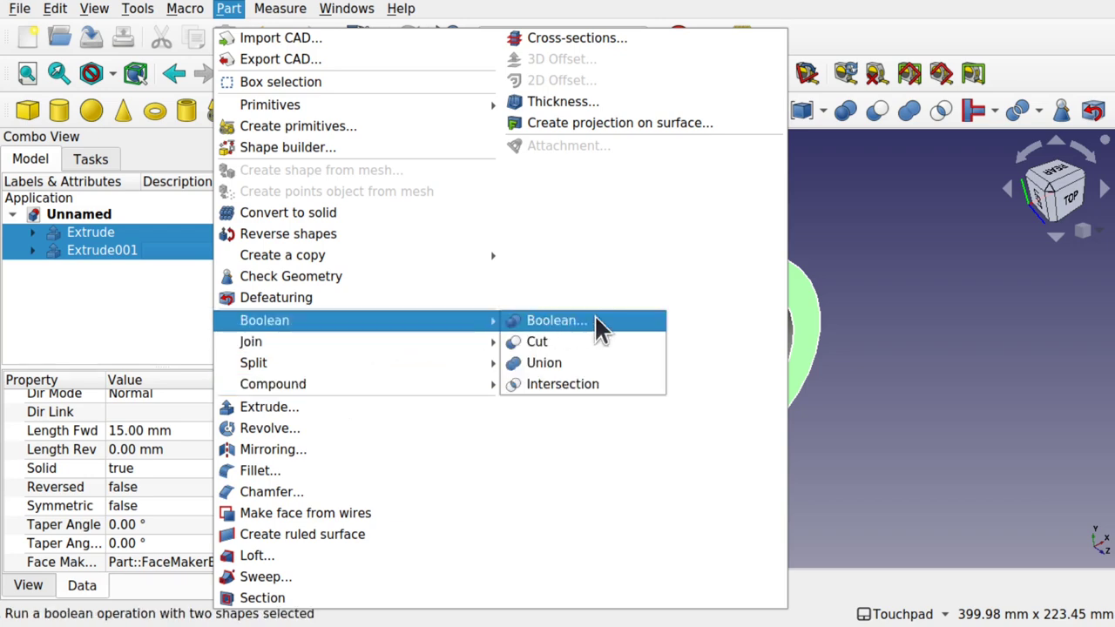
click(595, 344)
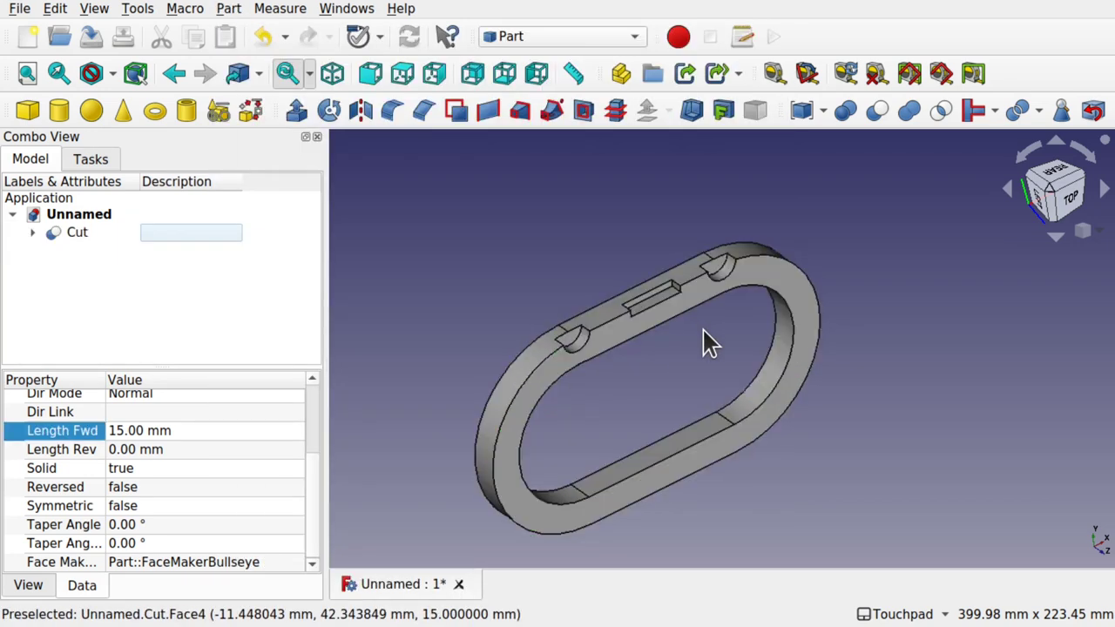
Examine the cut ring's notched flat face and side walls from several angles
mouse_move(704, 331)
middle_down()
mouse_move(777, 383)
mouse_move(751, 364)
mouse_move(647, 368)
mouse_move(682, 386)
mouse_move(677, 348)
mouse_move(642, 325)
mouse_move(713, 314)
middle_up()
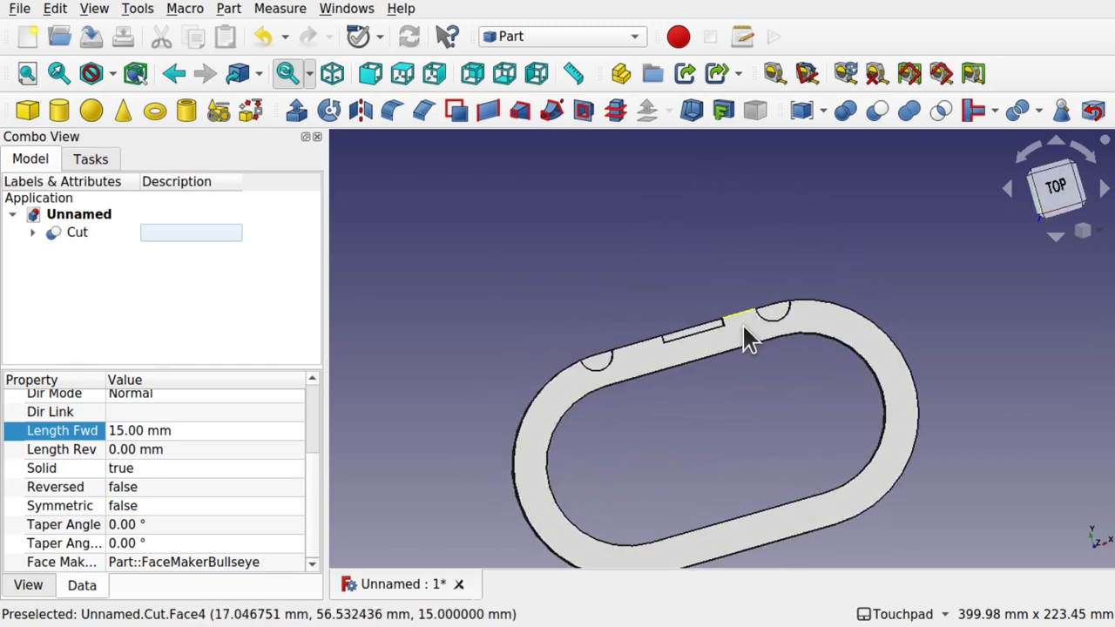
click(709, 343)
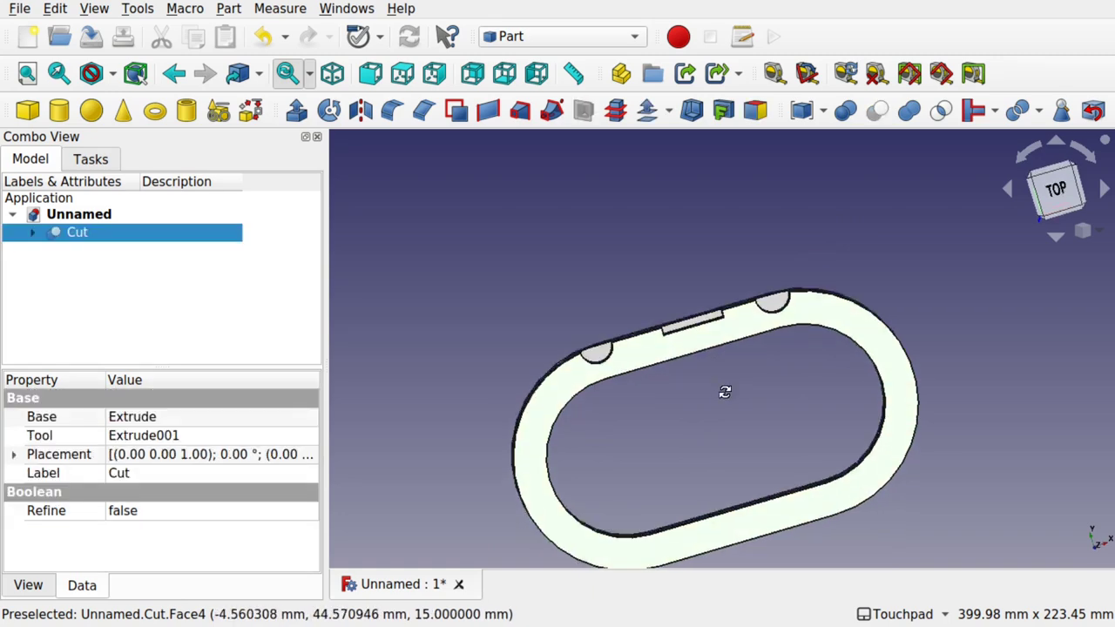
middle_drag(724, 391, 682, 353)
middle_drag(825, 431, 716, 408)
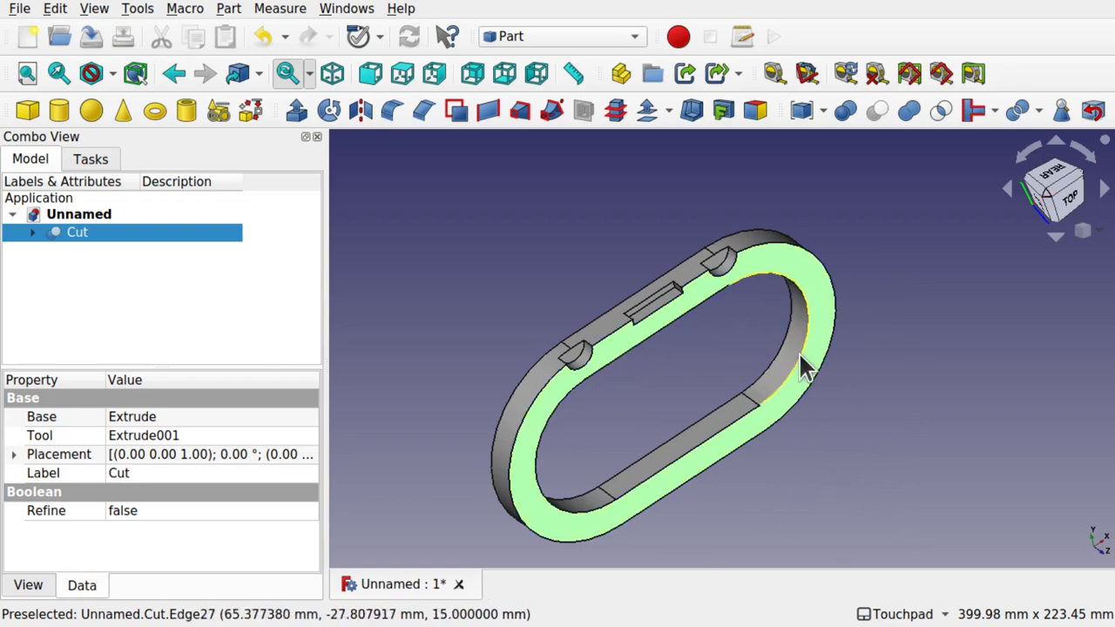
middle_drag(802, 366, 705, 348)
middle_drag(770, 332, 750, 289)
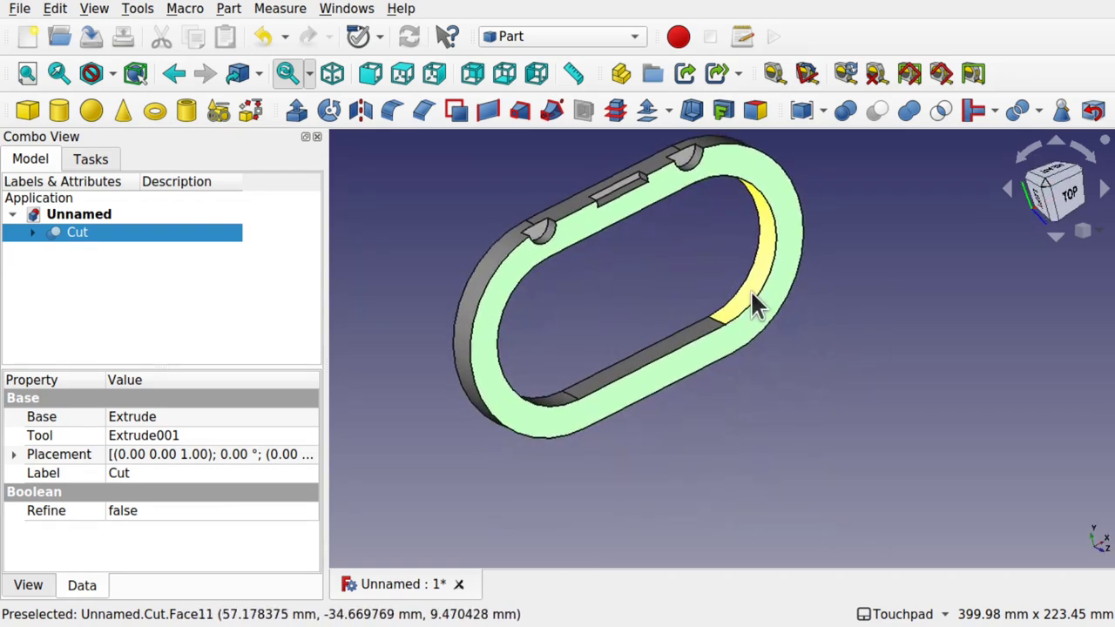
shift+middle_drag(622, 219, 635, 291)
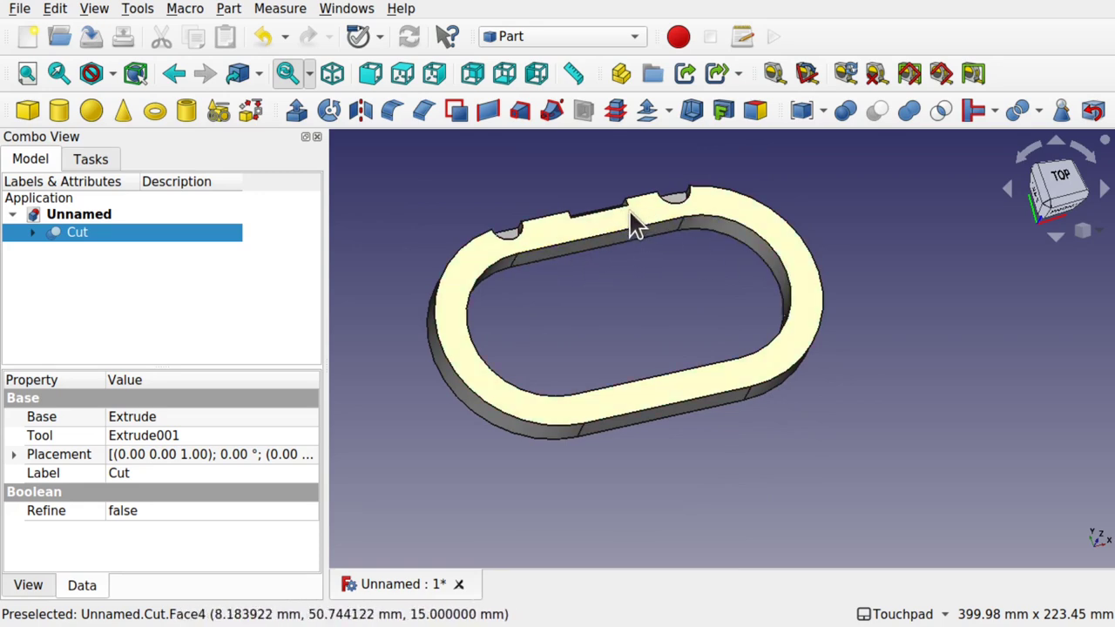
shift+middle_drag(890, 283, 767, 366)
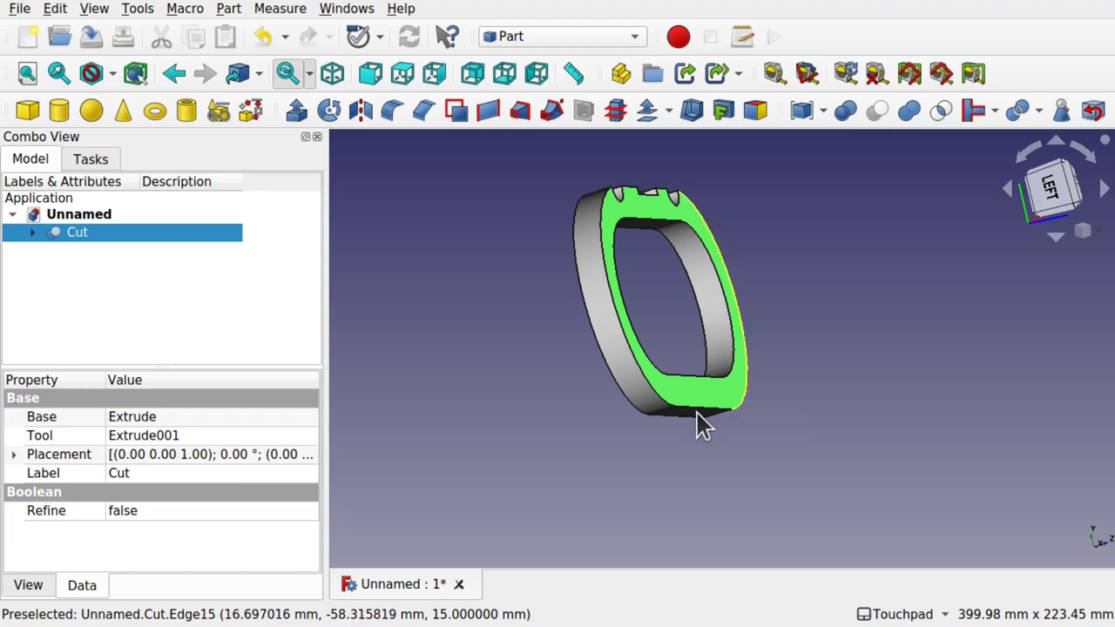
key(2)
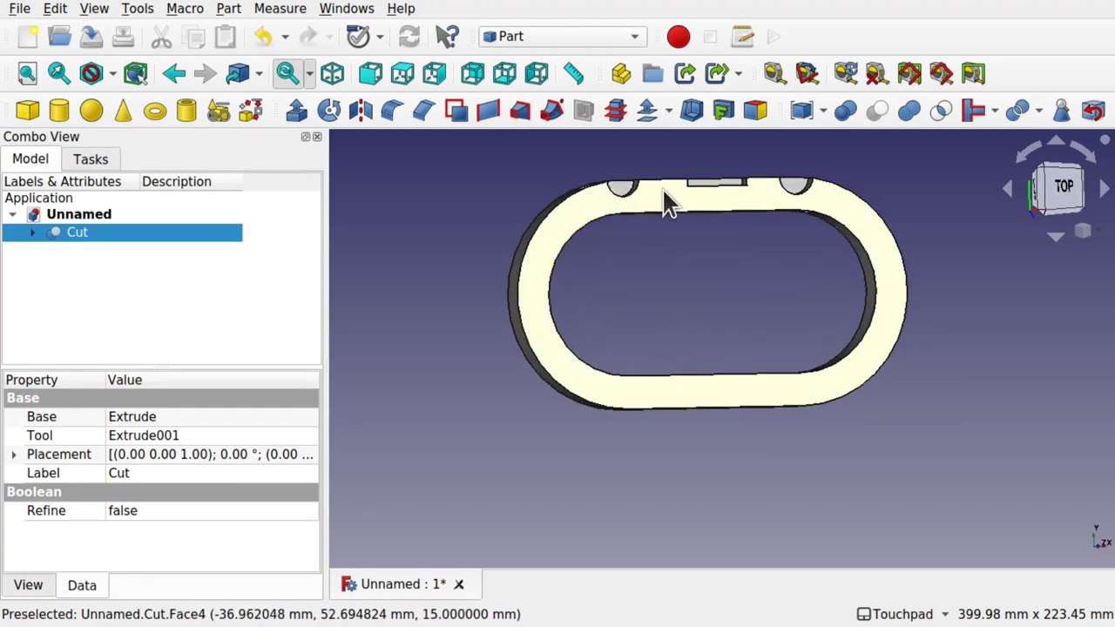
mouse_move(662, 187)
middle_down()
mouse_move(665, 233)
mouse_move(664, 172)
middle_up()
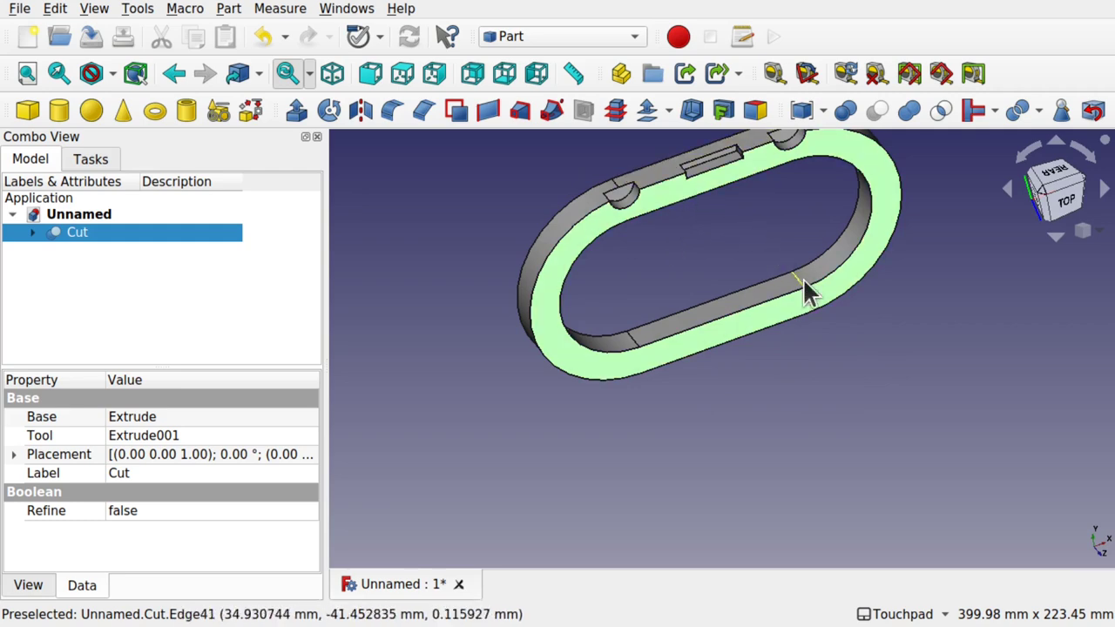
middle_drag(828, 319, 550, 267)
click(655, 277)
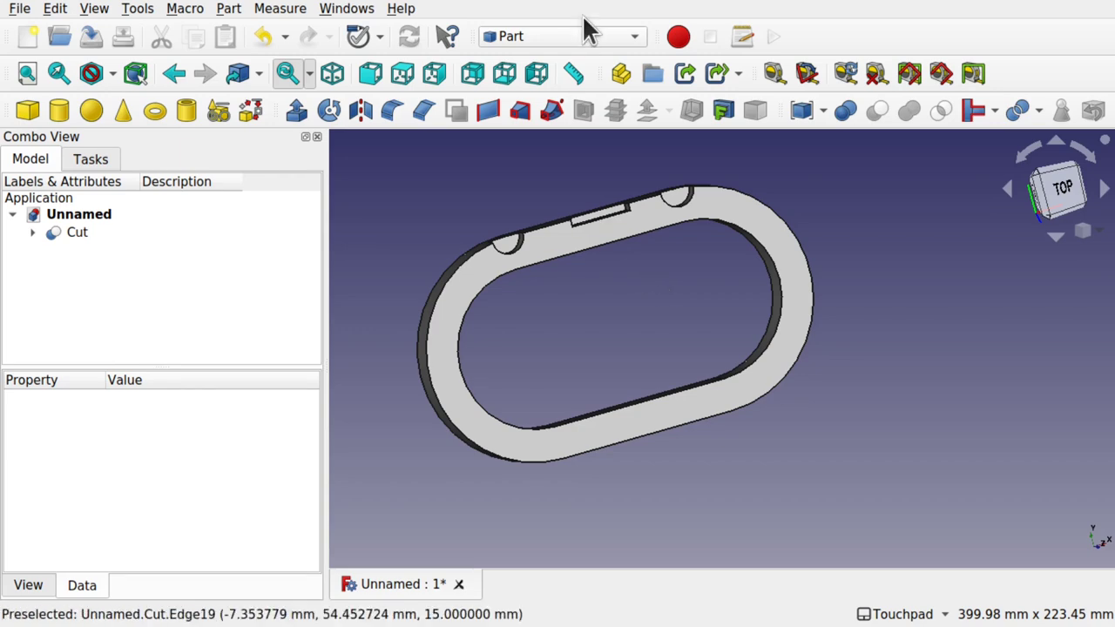
Create a sub-object shape binder from the cut ring's notched flat face in the Part Design workbench
click(559, 39)
click(558, 321)
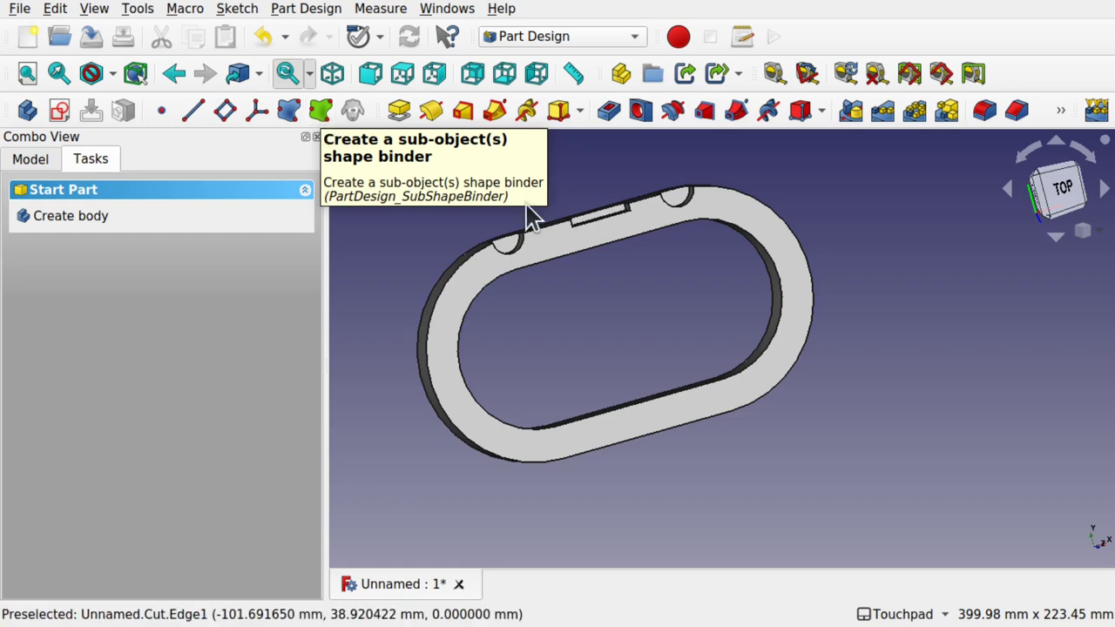
click(545, 242)
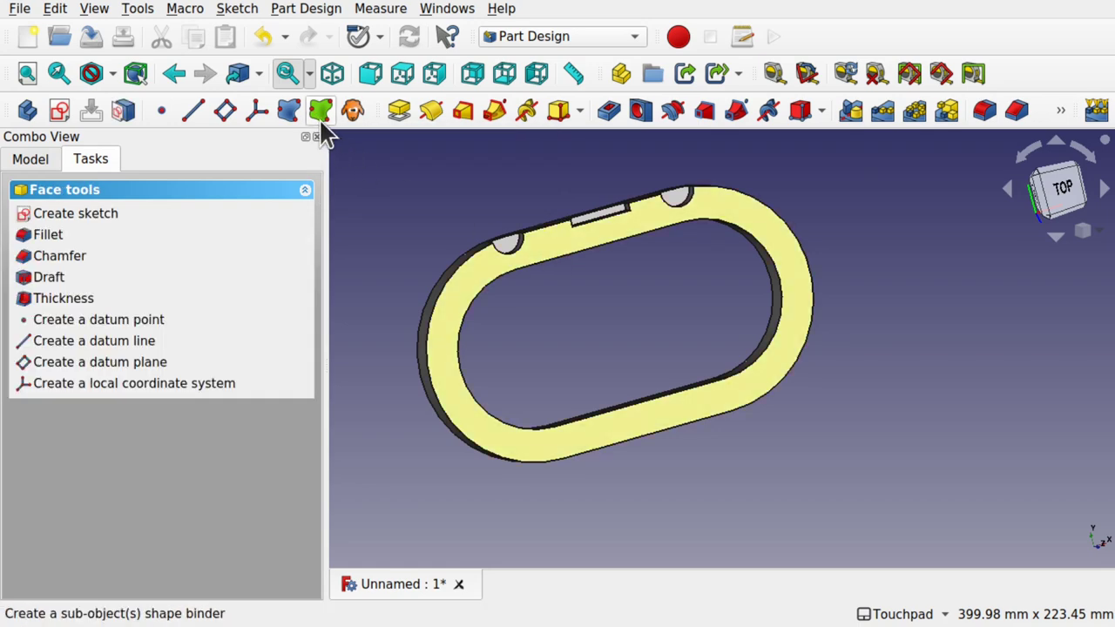
alt+drag(602, 304, 624, 331)
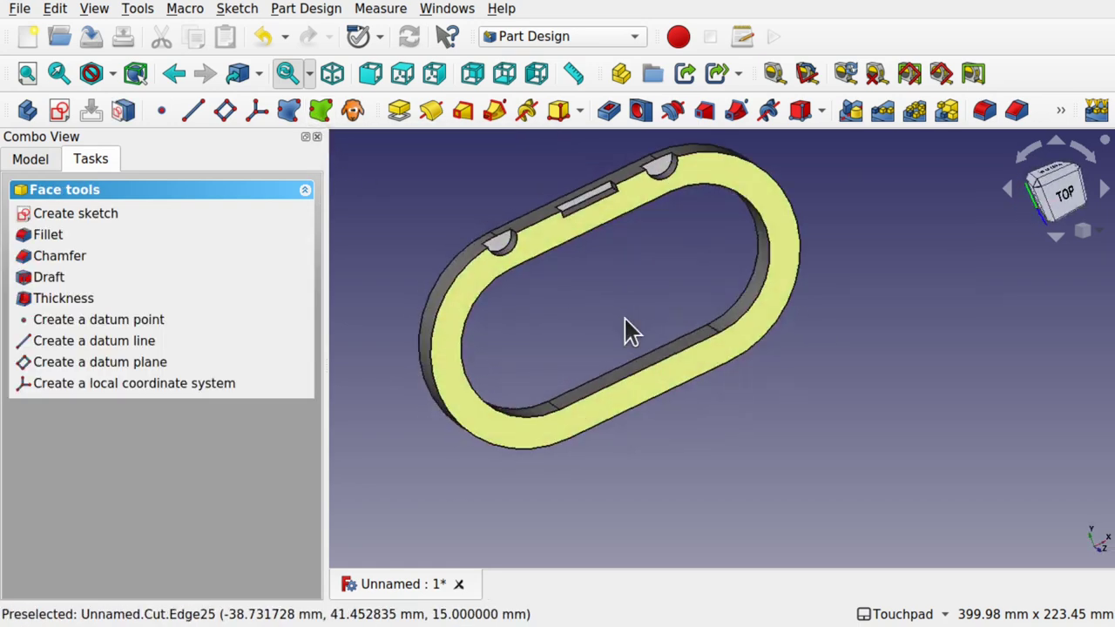
Select the new shape binder in the model tree and hide it
click(24, 161)
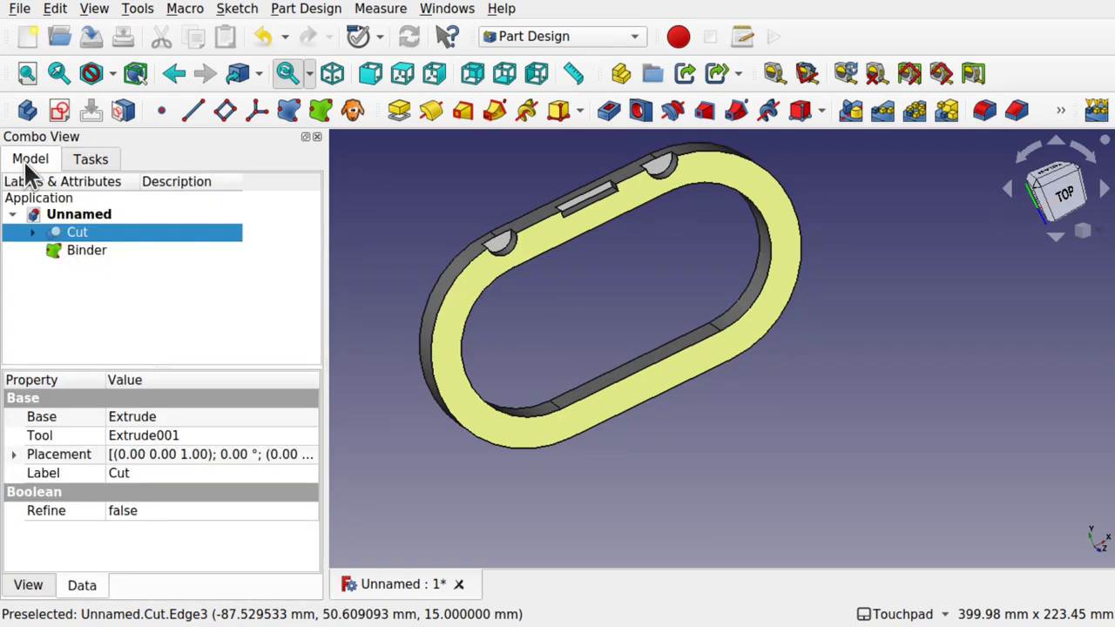
click(85, 252)
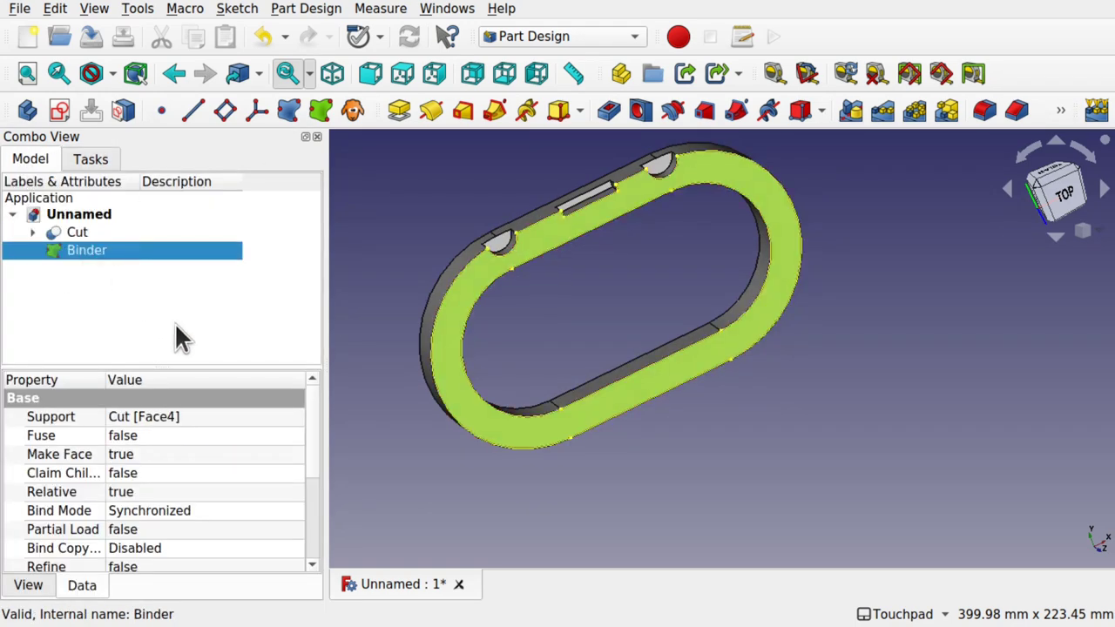
key(space)
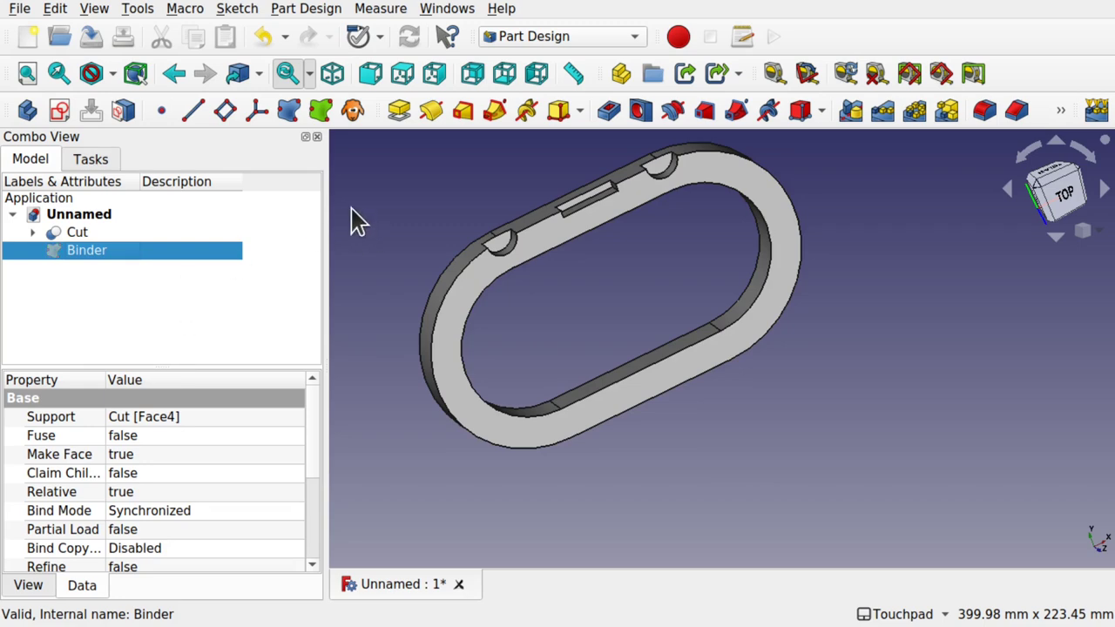
Create a Draft facebinder from the cut ring's notched flat face
click(548, 33)
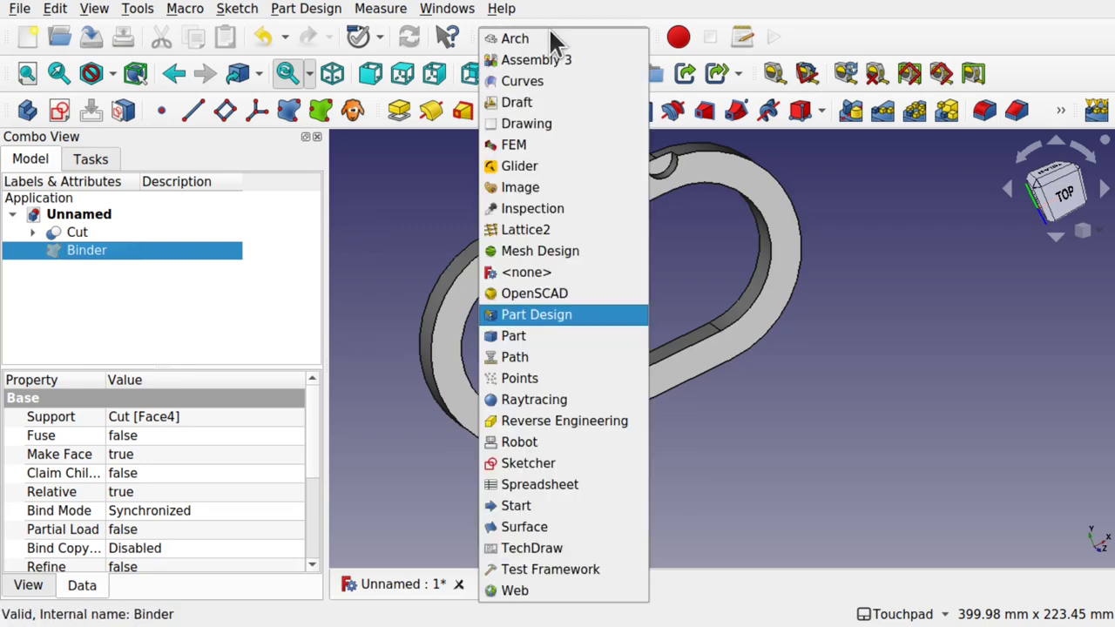
click(549, 102)
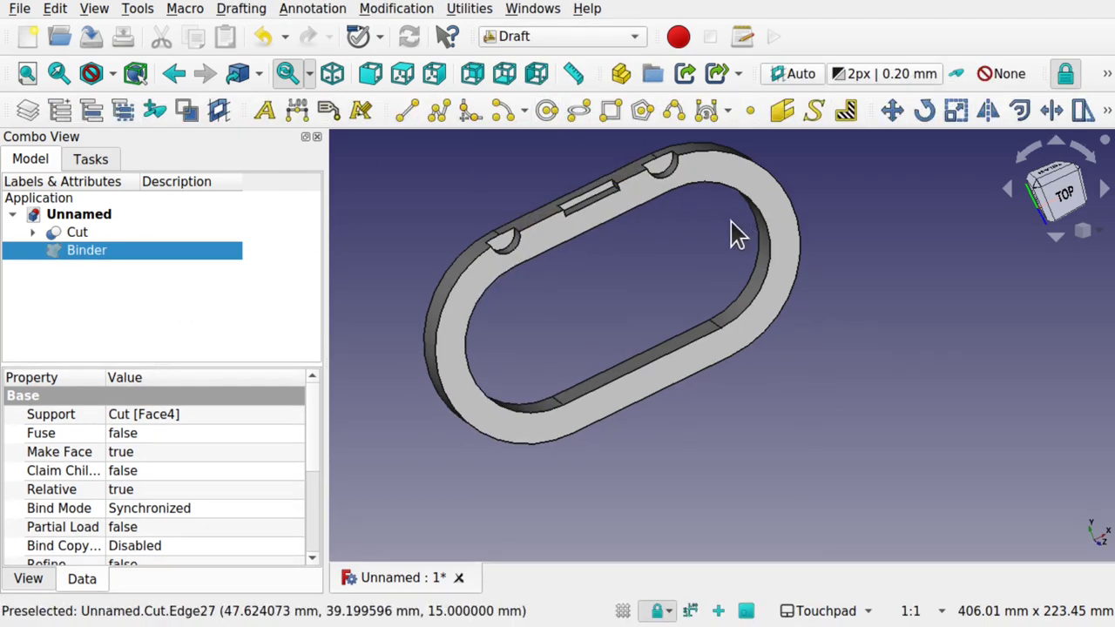
click(549, 252)
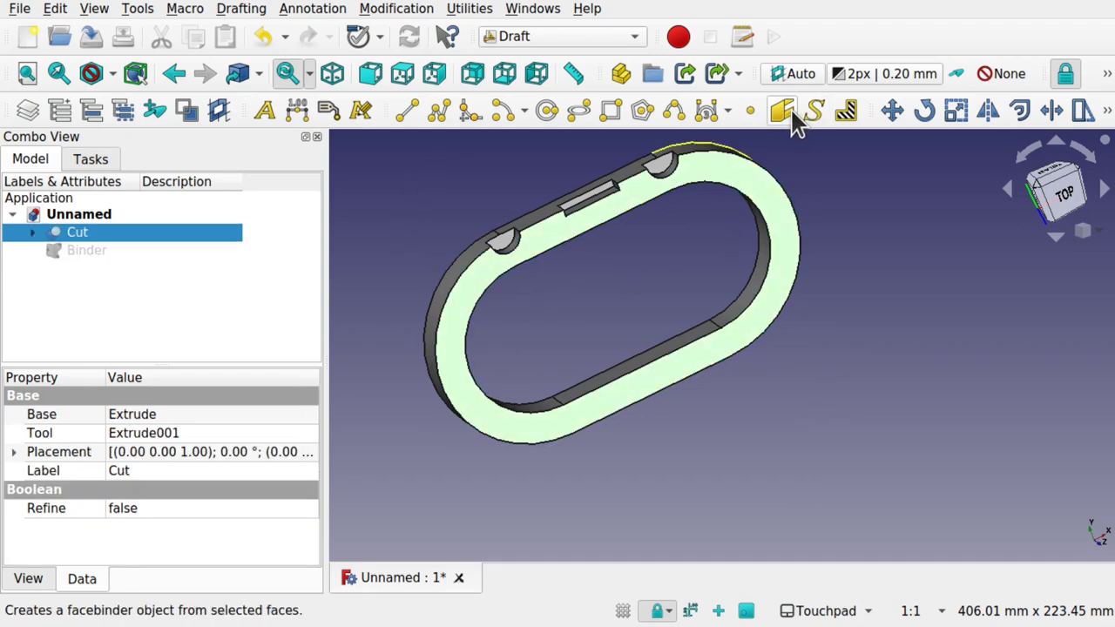
click(240, 10)
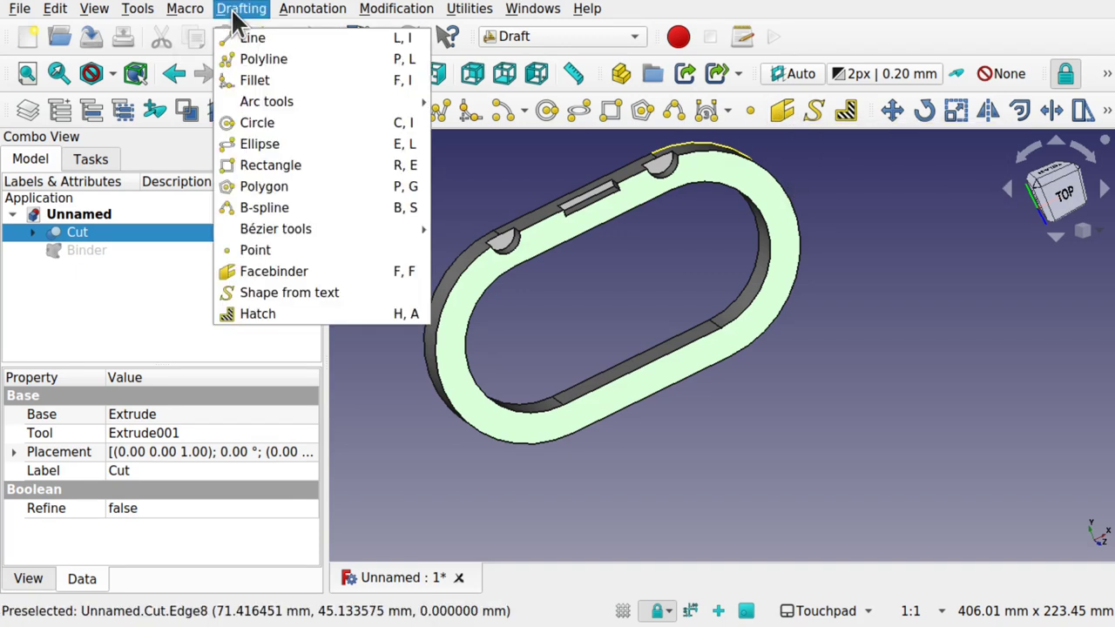
click(284, 271)
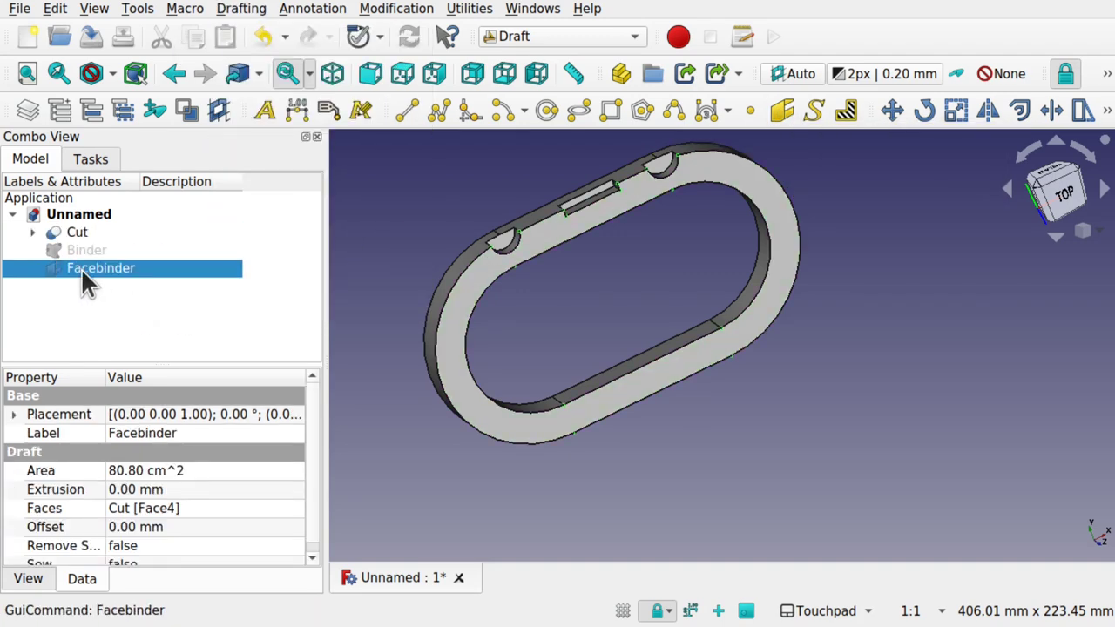
Hide the cut ring to examine the facebinder on its own, and show the ring again
middle_drag(479, 248, 392, 270)
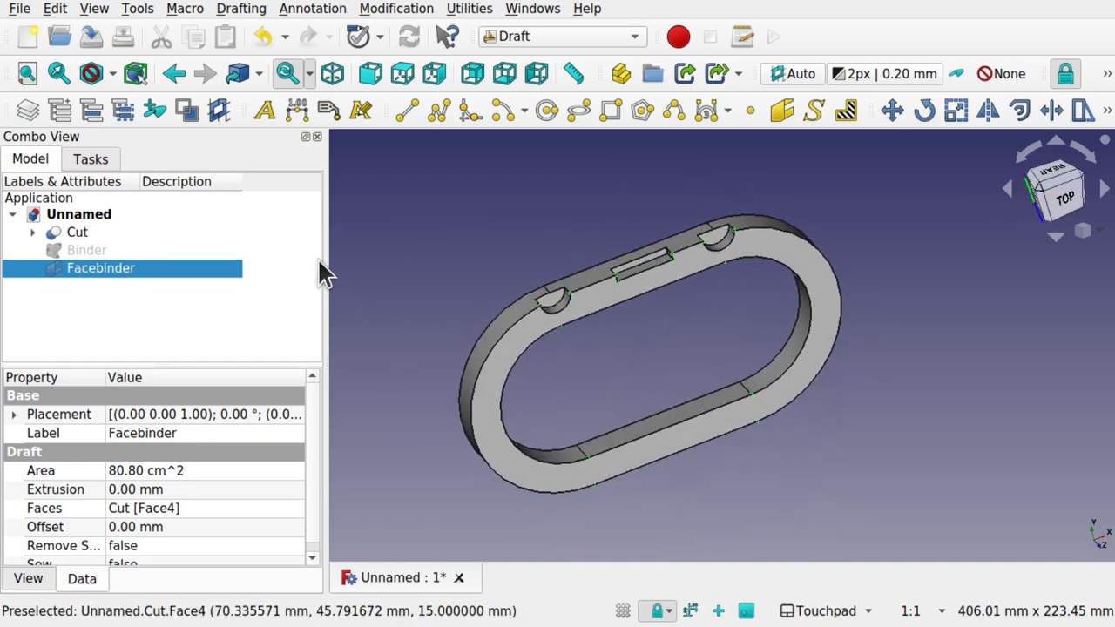
click(107, 230)
key(space)
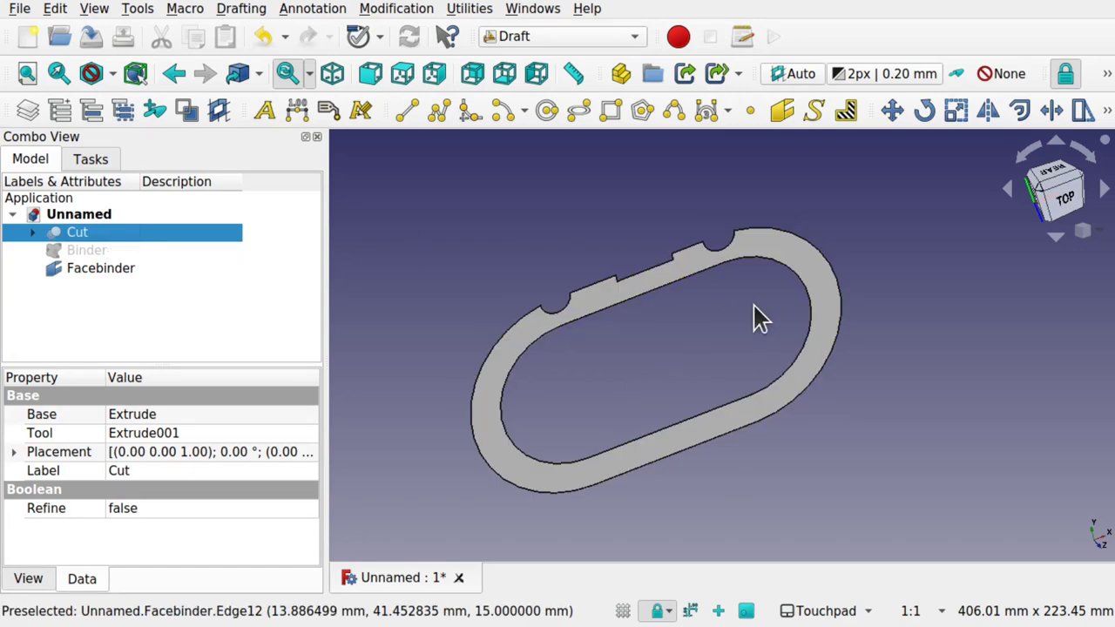
mouse_move(757, 321)
middle_down()
mouse_move(901, 365)
mouse_move(758, 326)
middle_up()
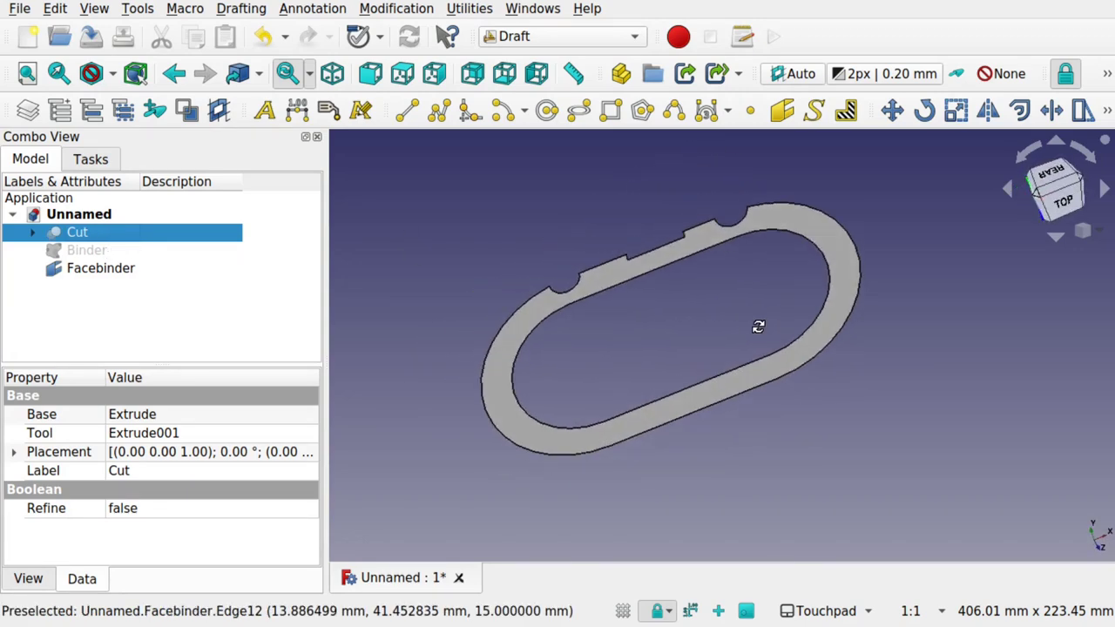
key(space)
middle_drag(432, 287, 453, 278)
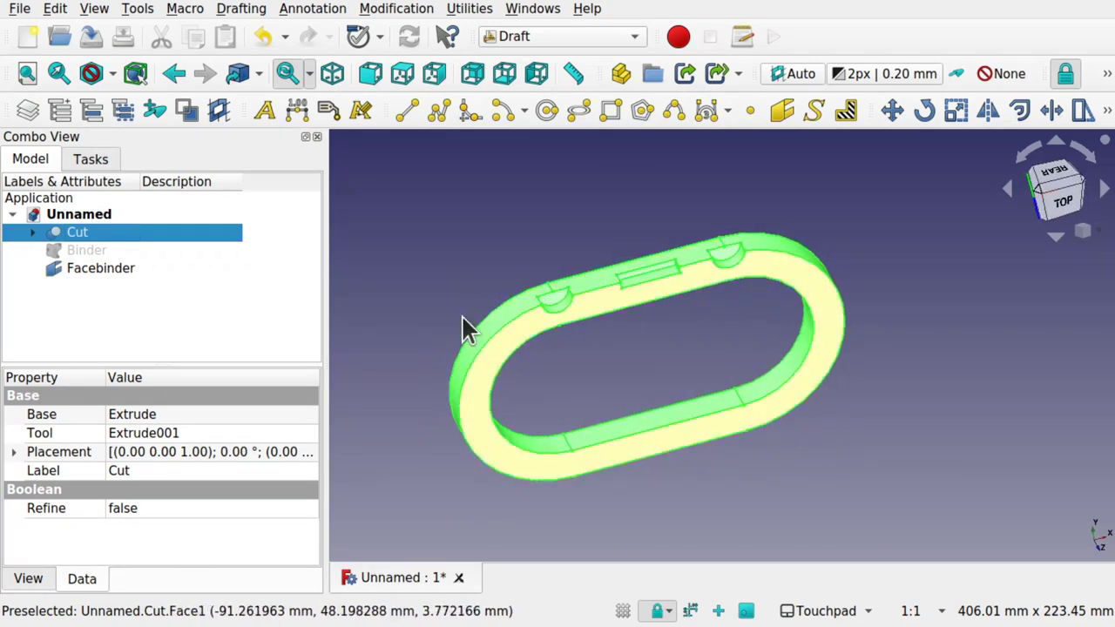
middle_drag(462, 327, 736, 310)
click(410, 311)
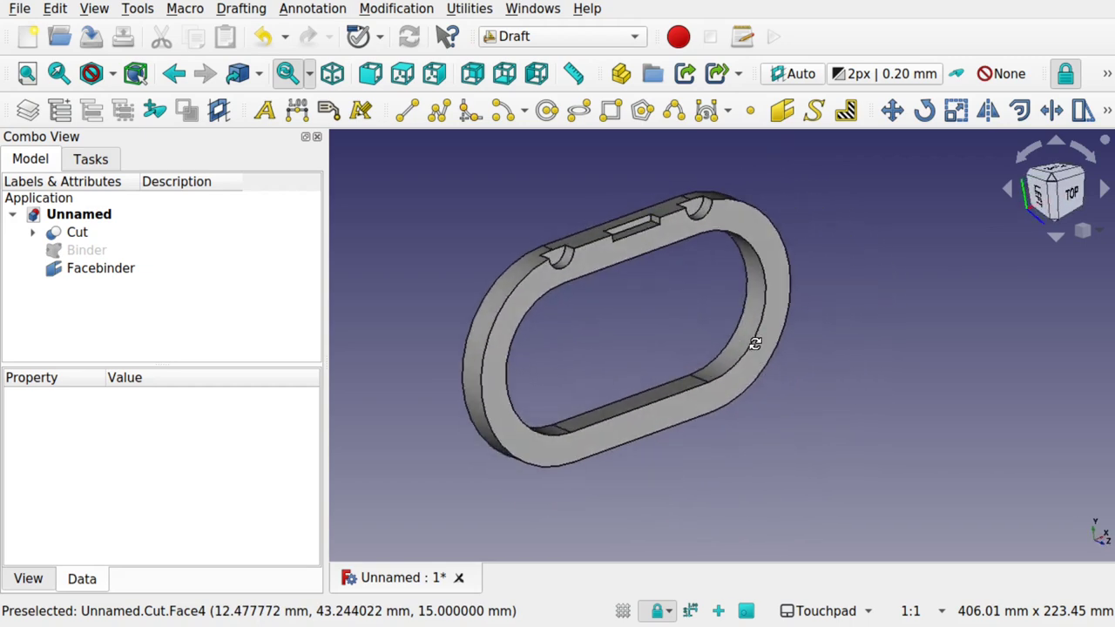
Start a Part Revolve of the facebinder, using the outer straight edge of the flat face opposite the notches as the axis
click(111, 272)
click(524, 39)
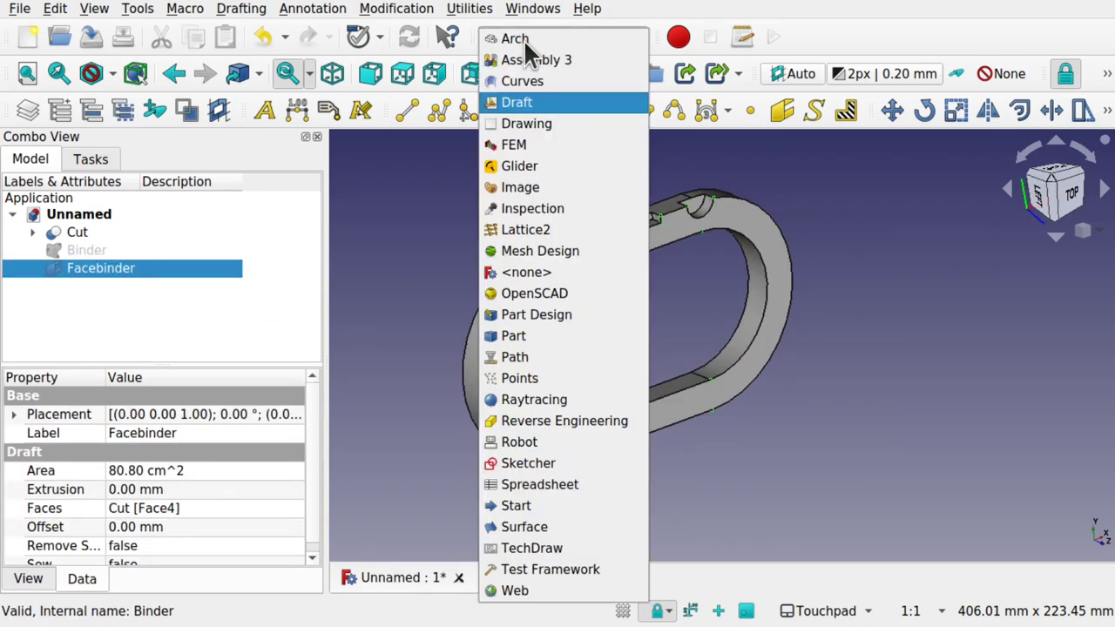
click(549, 336)
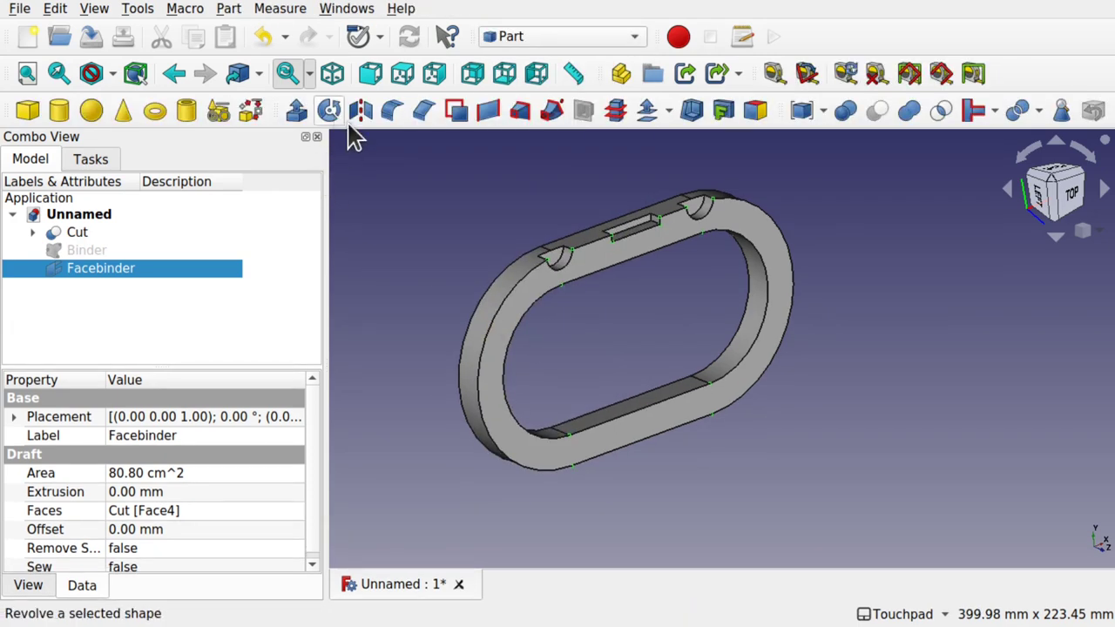
alt+drag(608, 422, 566, 331)
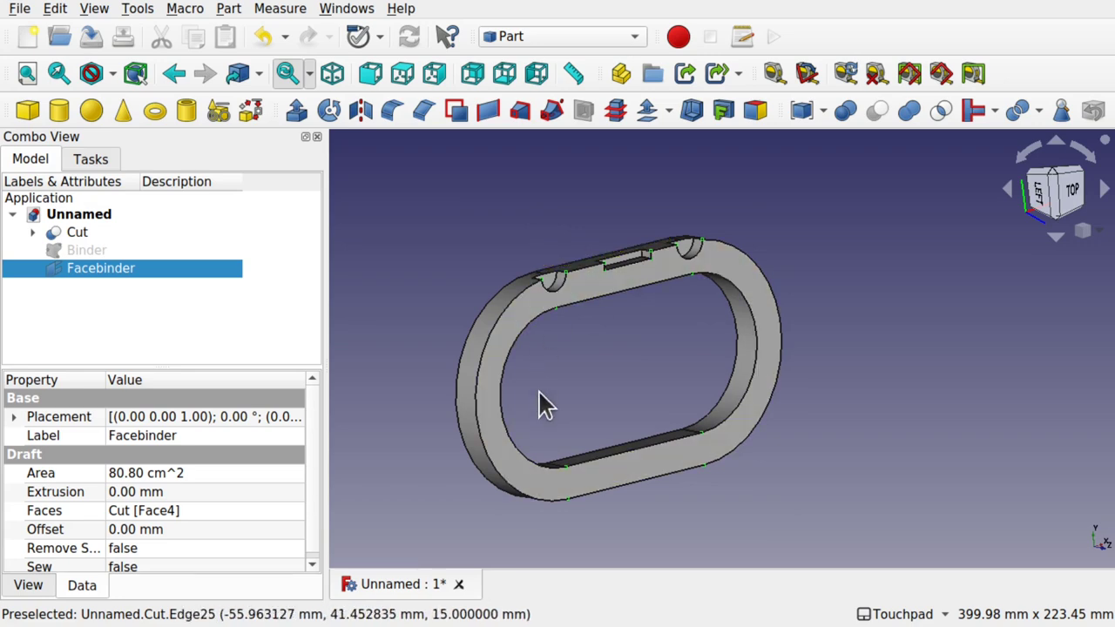
shift+drag(703, 402, 702, 304)
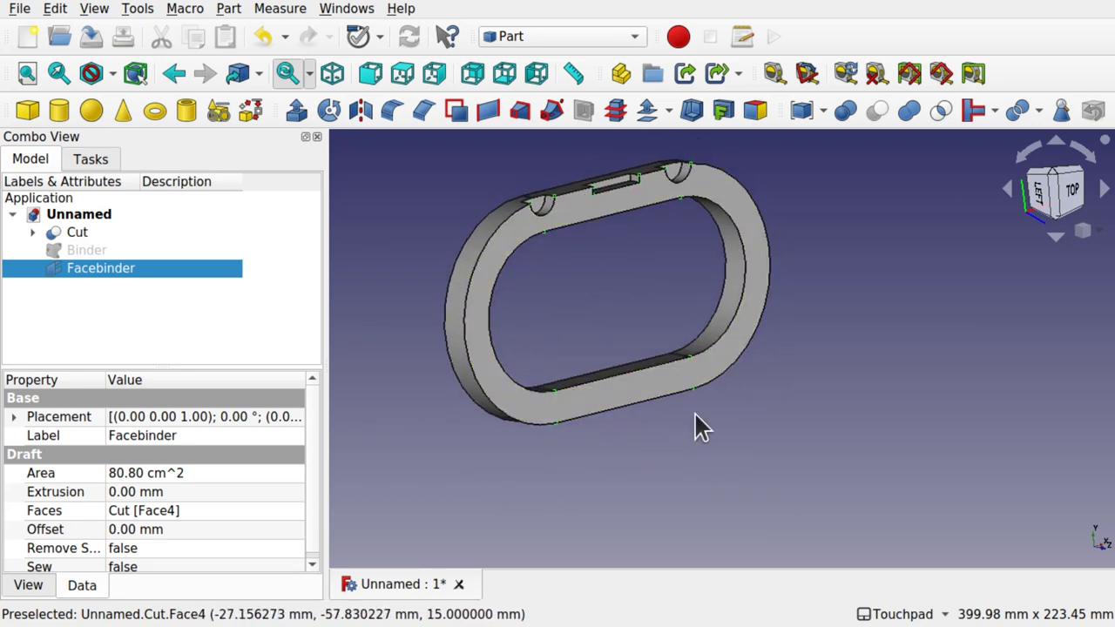
alt+drag(660, 429, 607, 462)
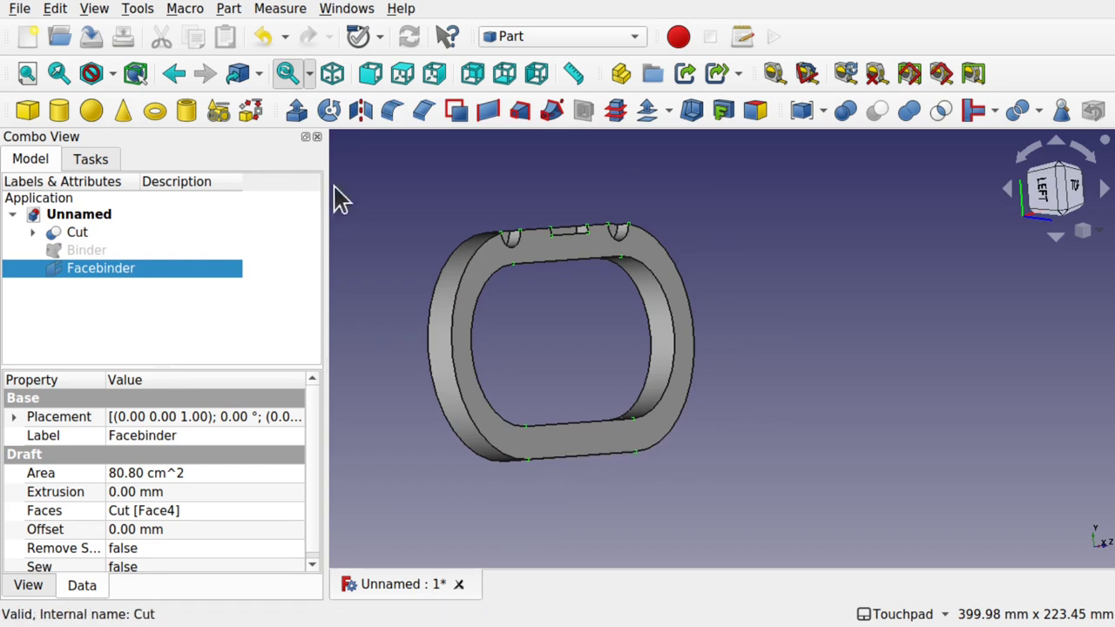
click(328, 120)
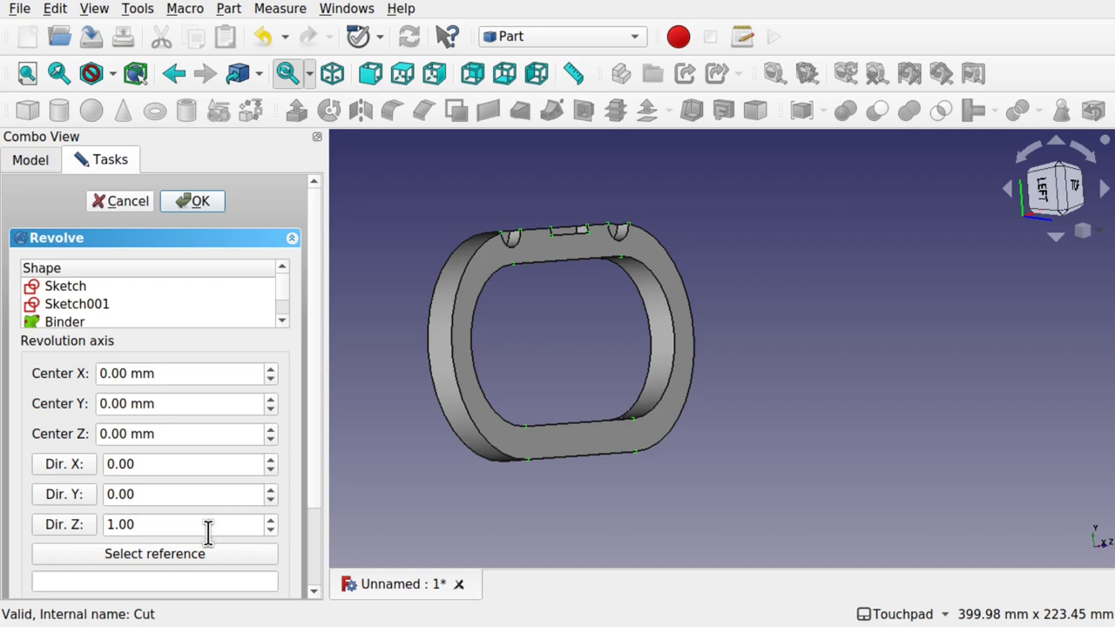
click(200, 558)
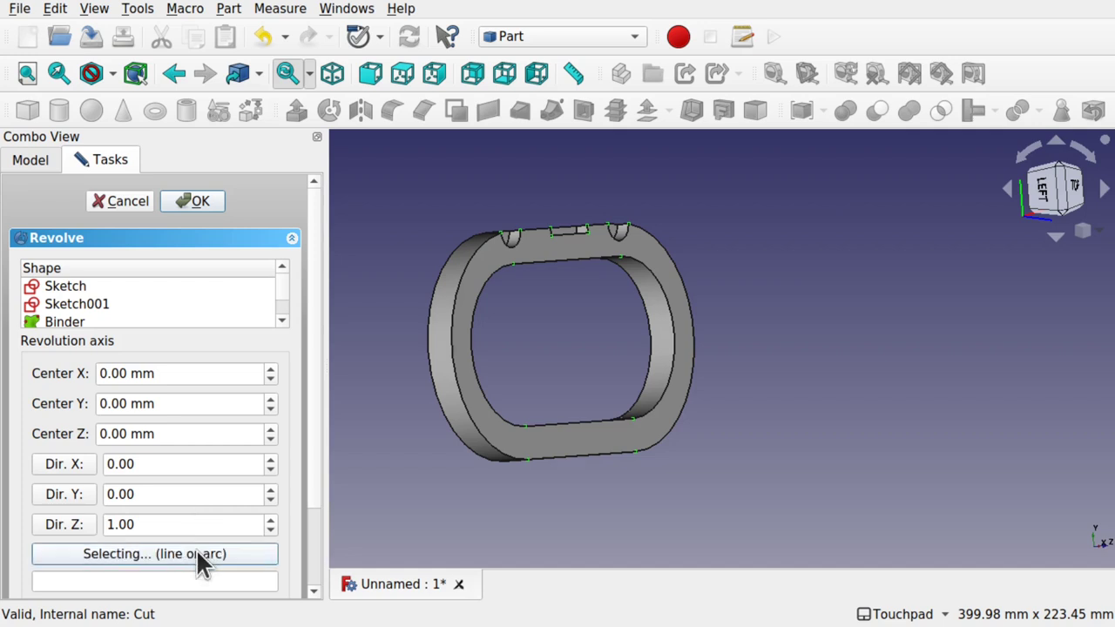
click(572, 459)
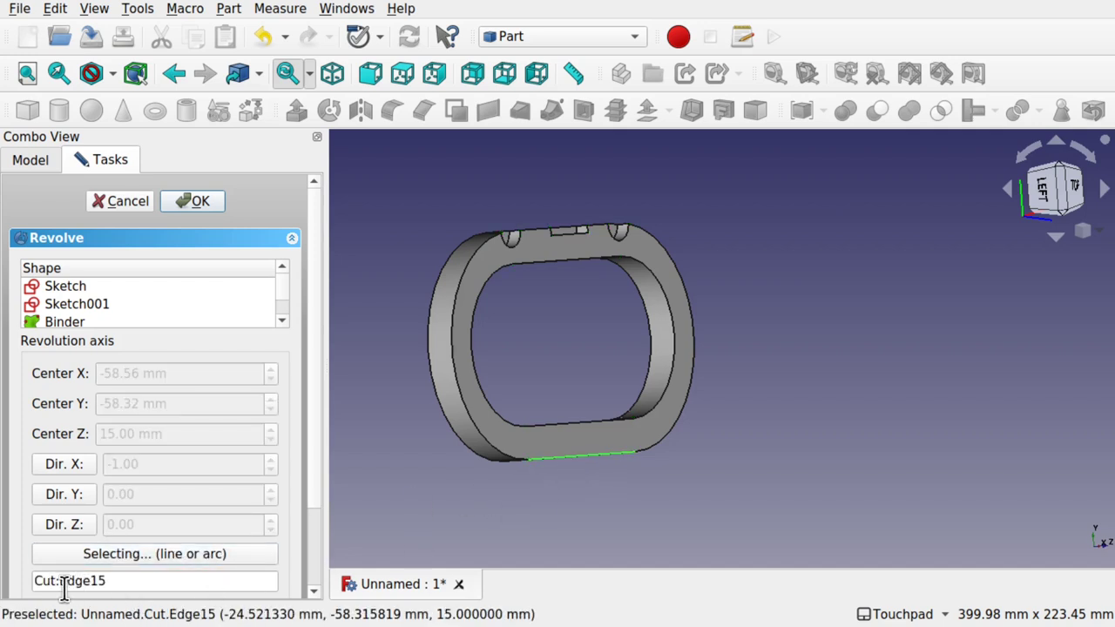
Set the revolve angle to 60° and create the revolved shape about the chosen edge
middle_drag(652, 269, 604, 319)
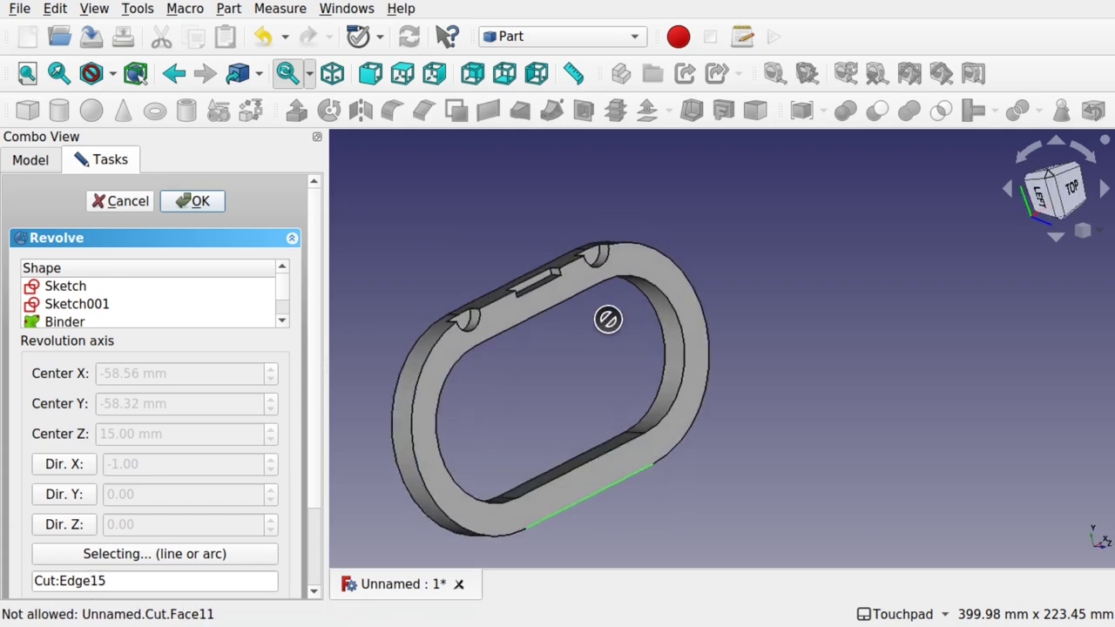
middle_drag(608, 476, 602, 423)
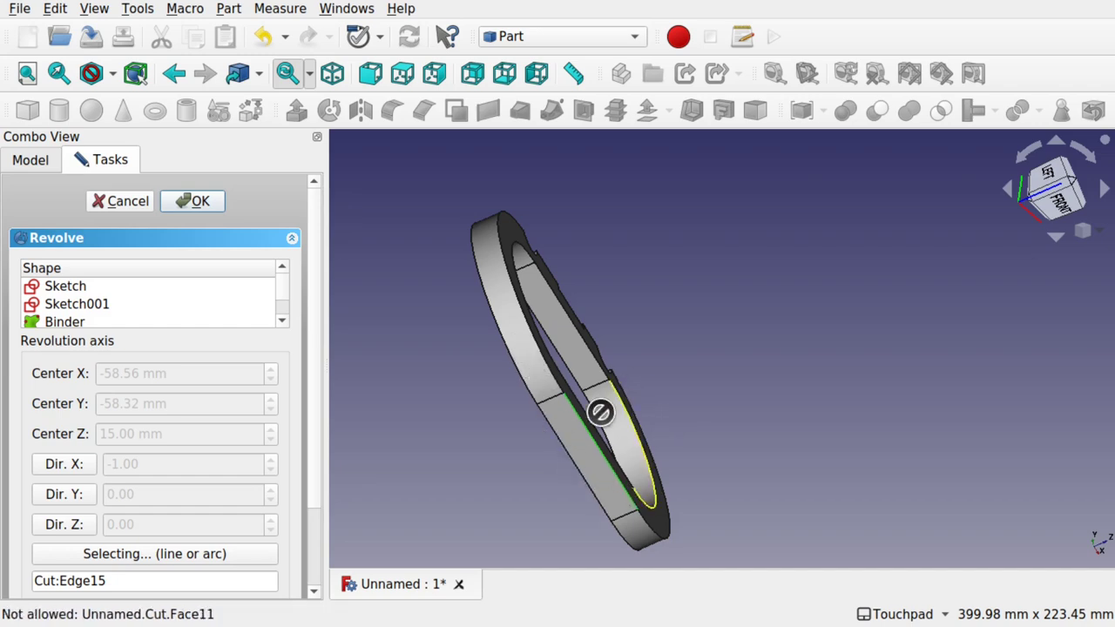
middle_drag(601, 412, 546, 466)
scroll(324, 470, down, 2)
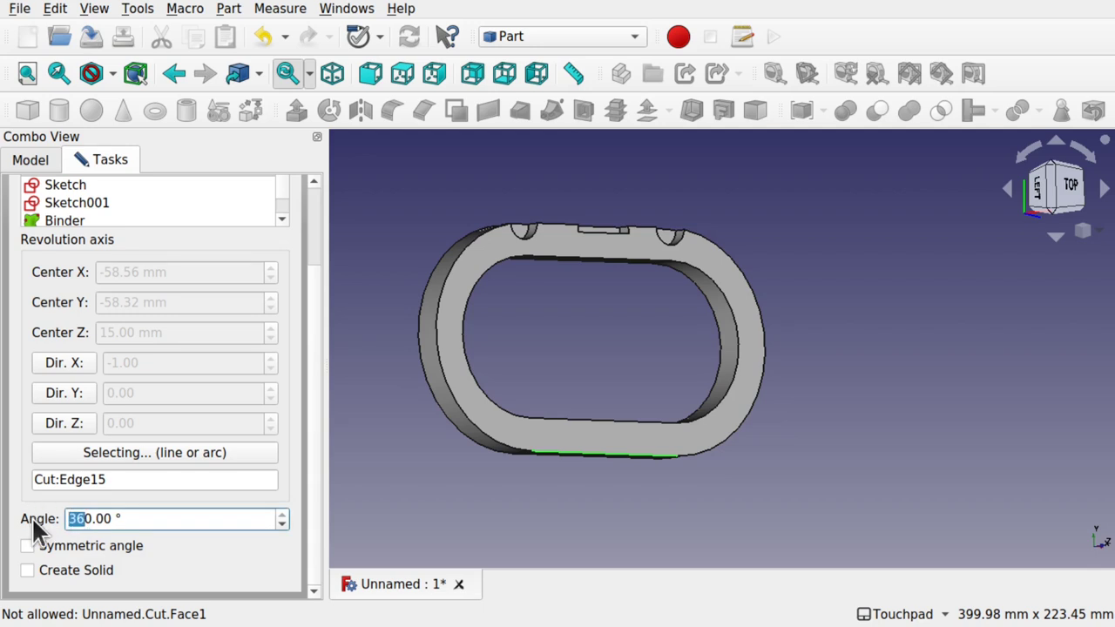
text(6)
key(Return)
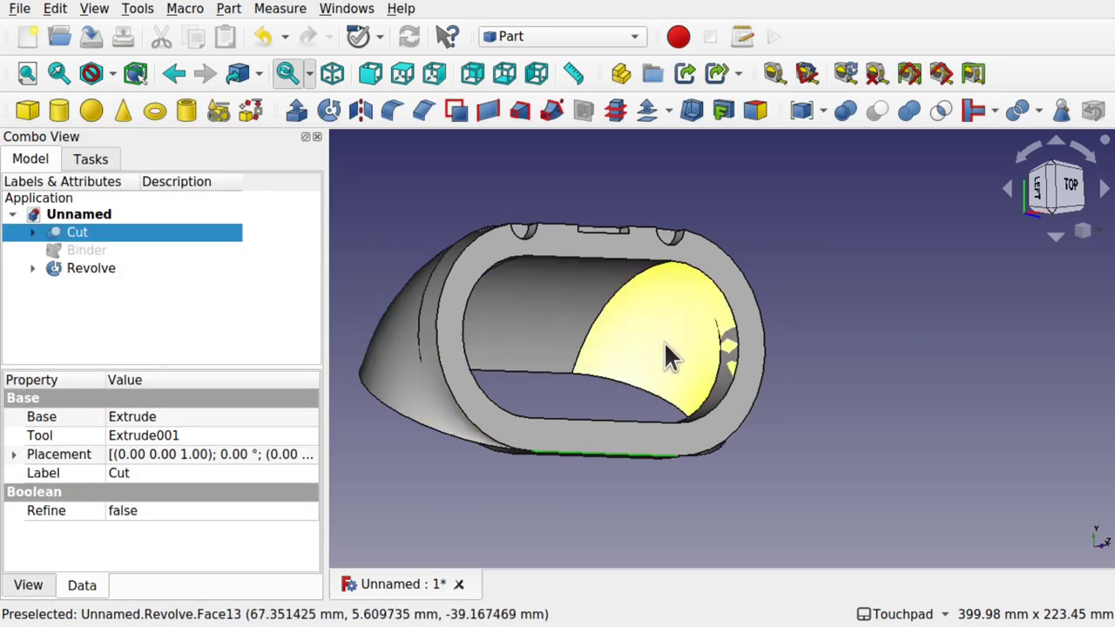
Change the revolved shape's angle to -60° to reverse its direction
mouse_move(664, 342)
middle_down()
mouse_move(654, 327)
mouse_move(627, 331)
mouse_move(671, 324)
mouse_move(645, 331)
middle_up()
click(92, 270)
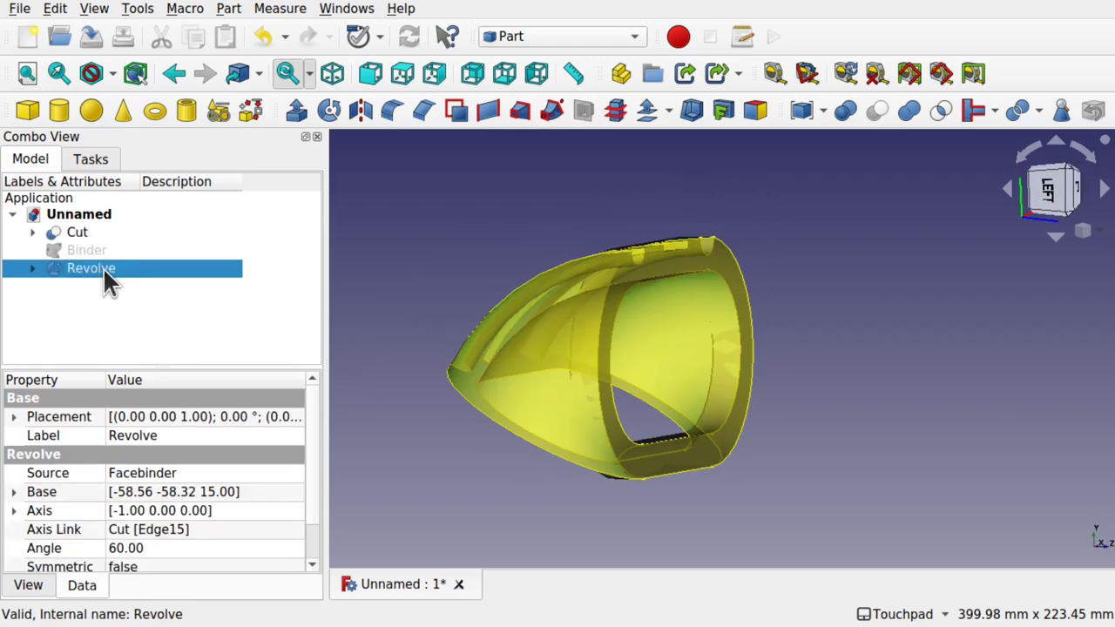
click(115, 548)
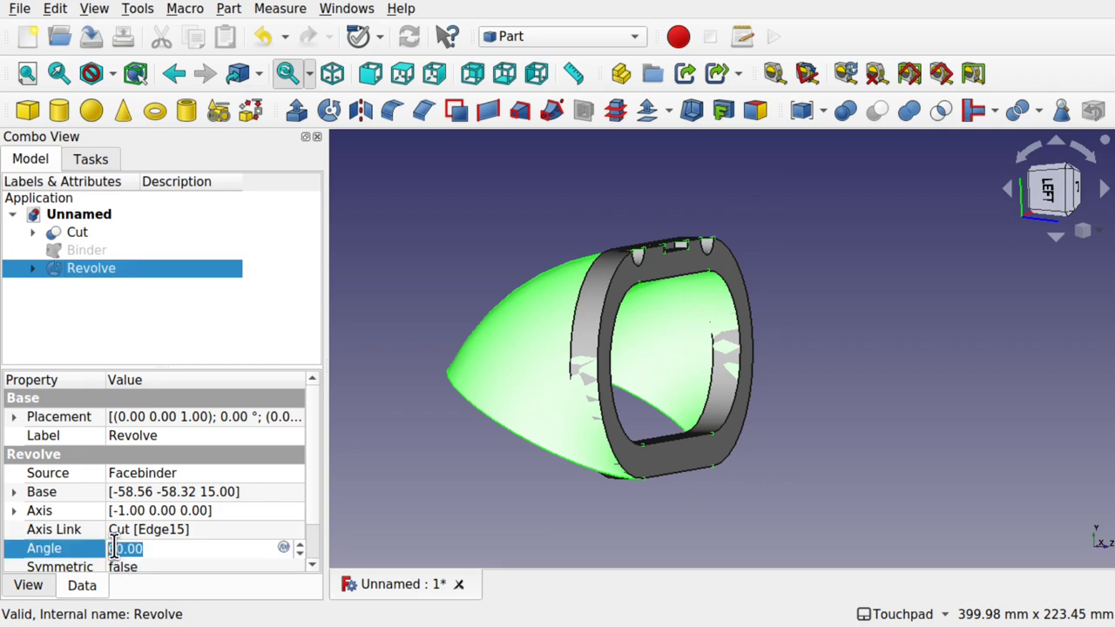
key(Home)
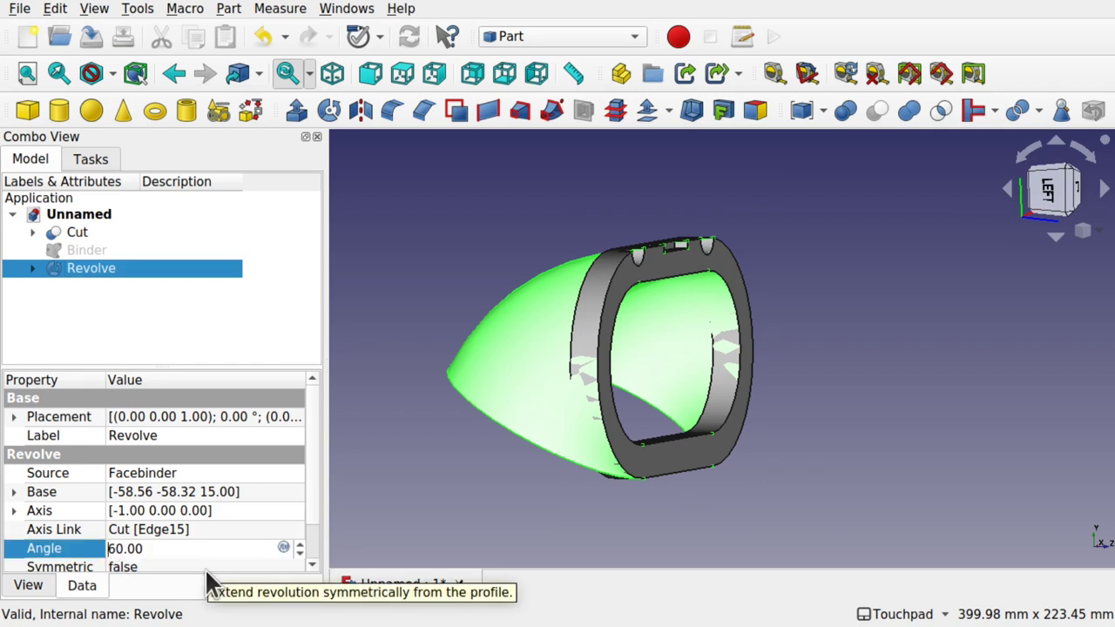
text(-)
key(Return)
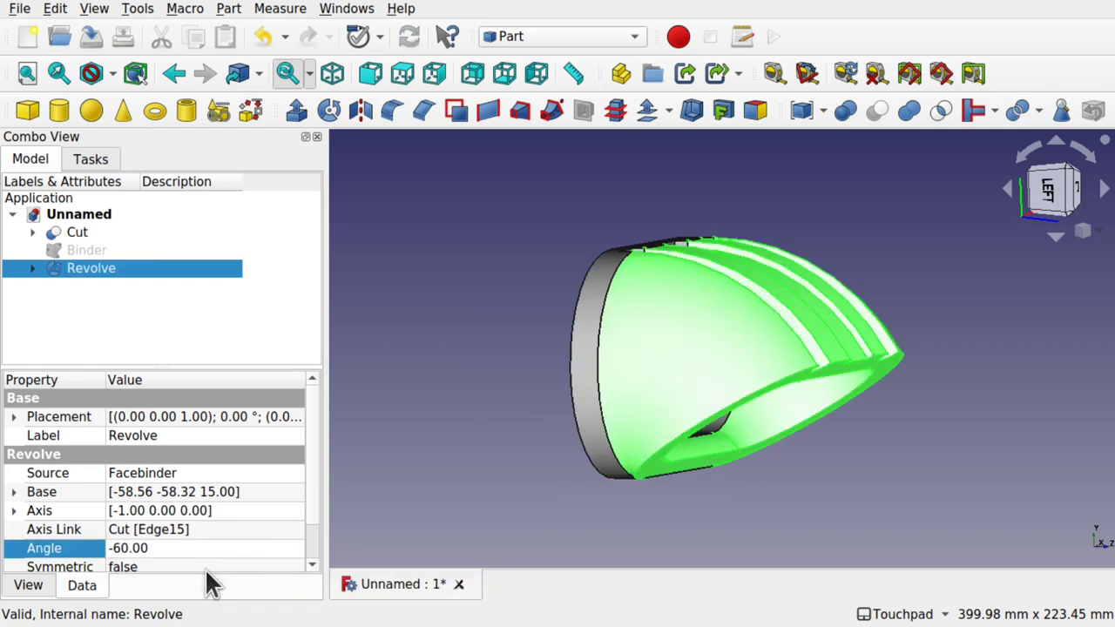
Examine the revolved body's grooves, open end and junction with the cut ring from several angles
alt+drag(792, 422, 600, 374)
click(488, 480)
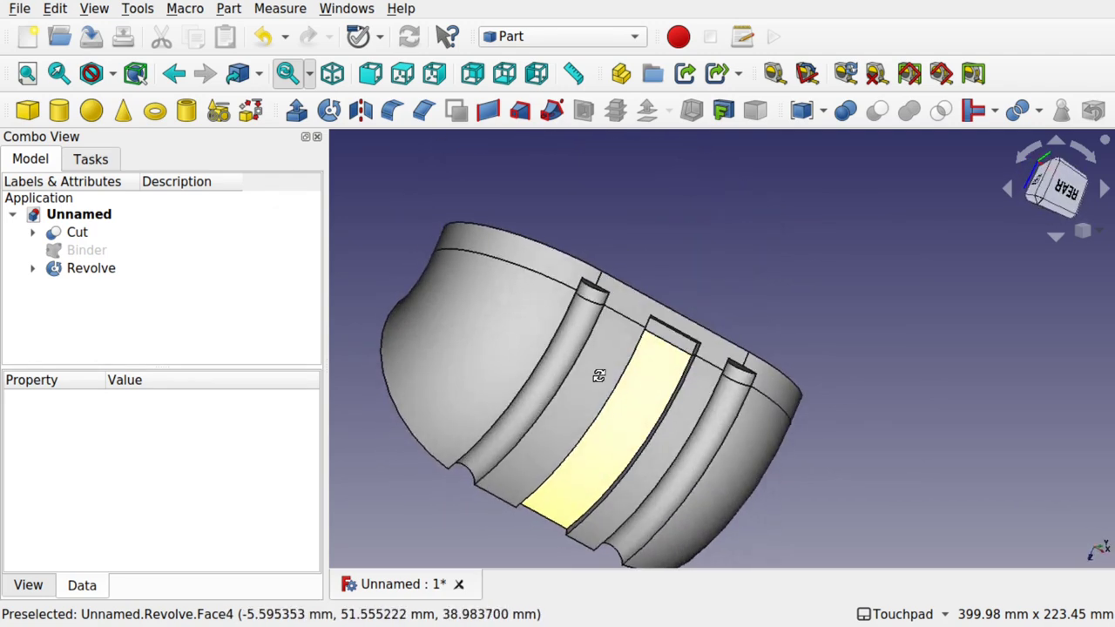
click(634, 302)
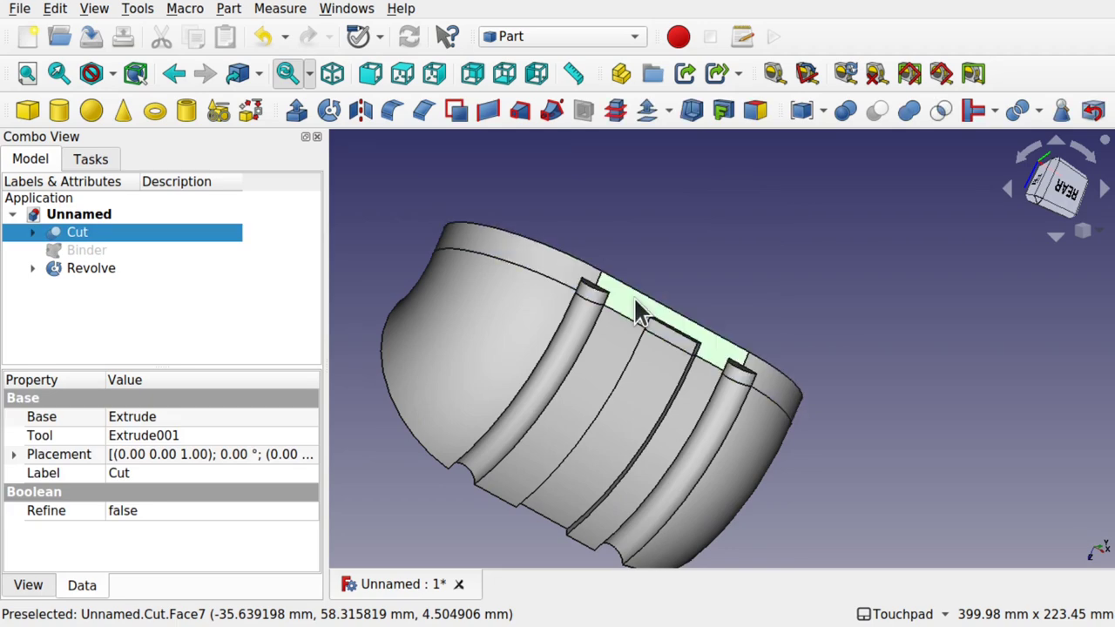
alt+drag(635, 303, 649, 331)
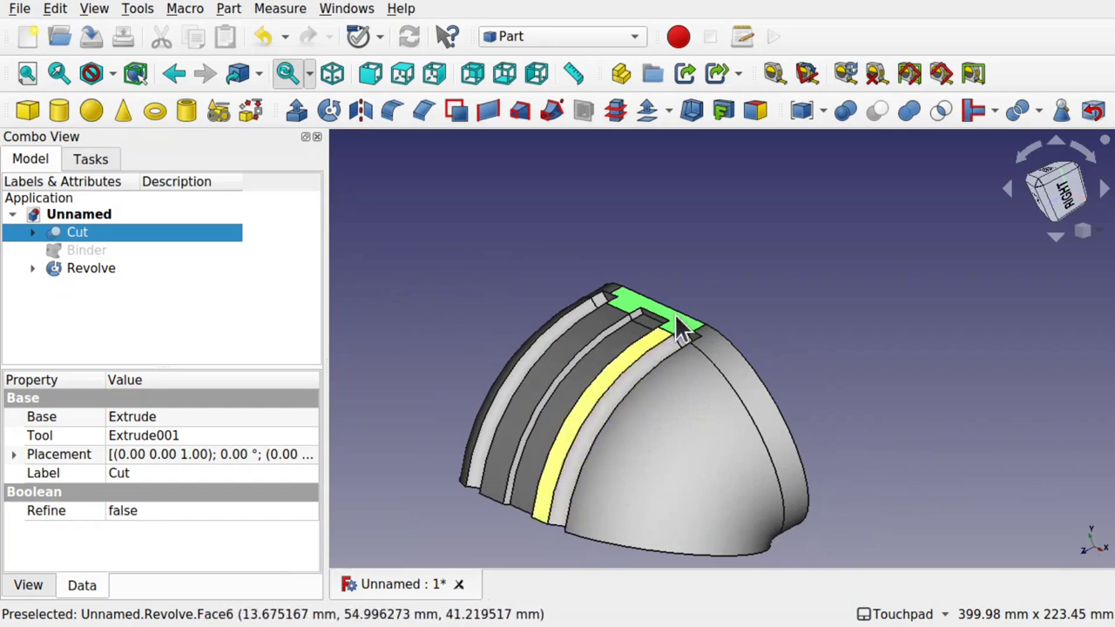
alt+drag(655, 377, 662, 404)
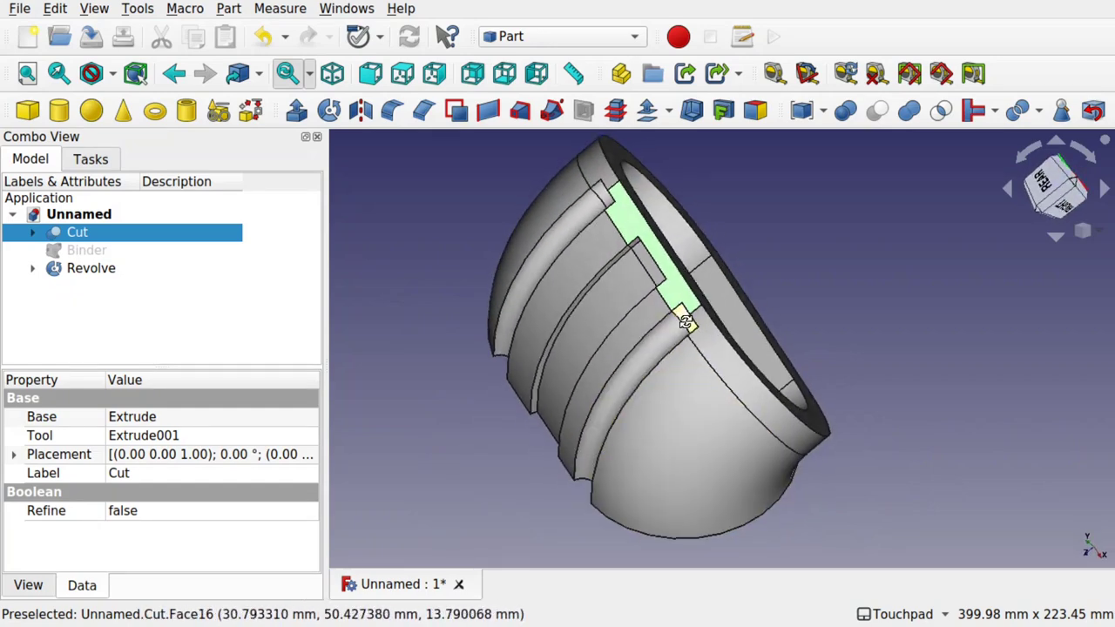
alt+drag(689, 319, 640, 299)
scroll(664, 324, up, 4)
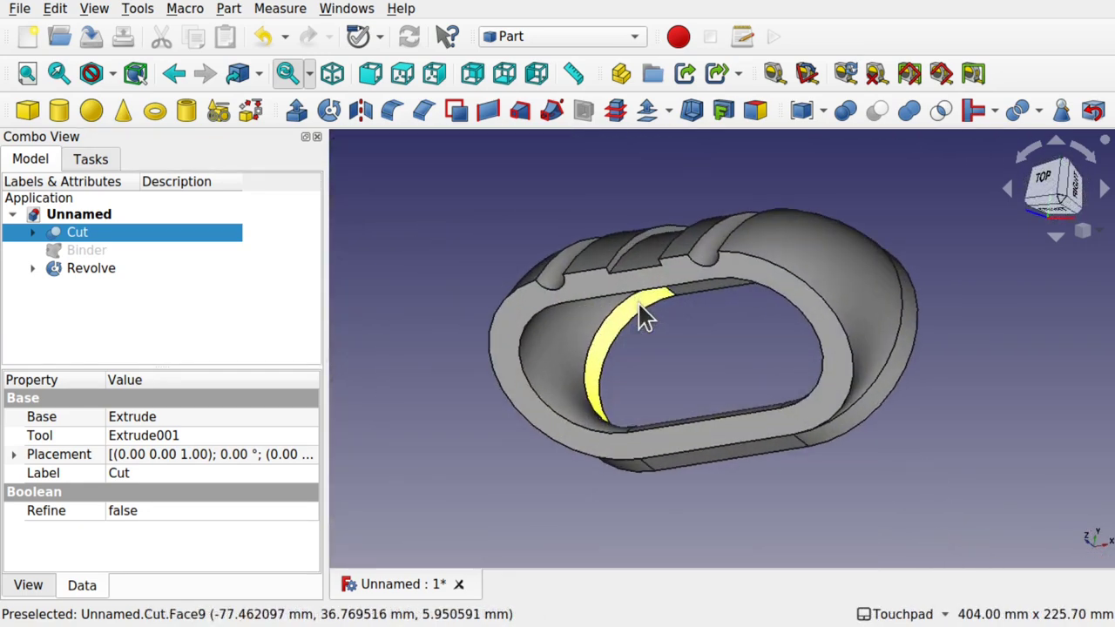
alt+drag(642, 316, 706, 309)
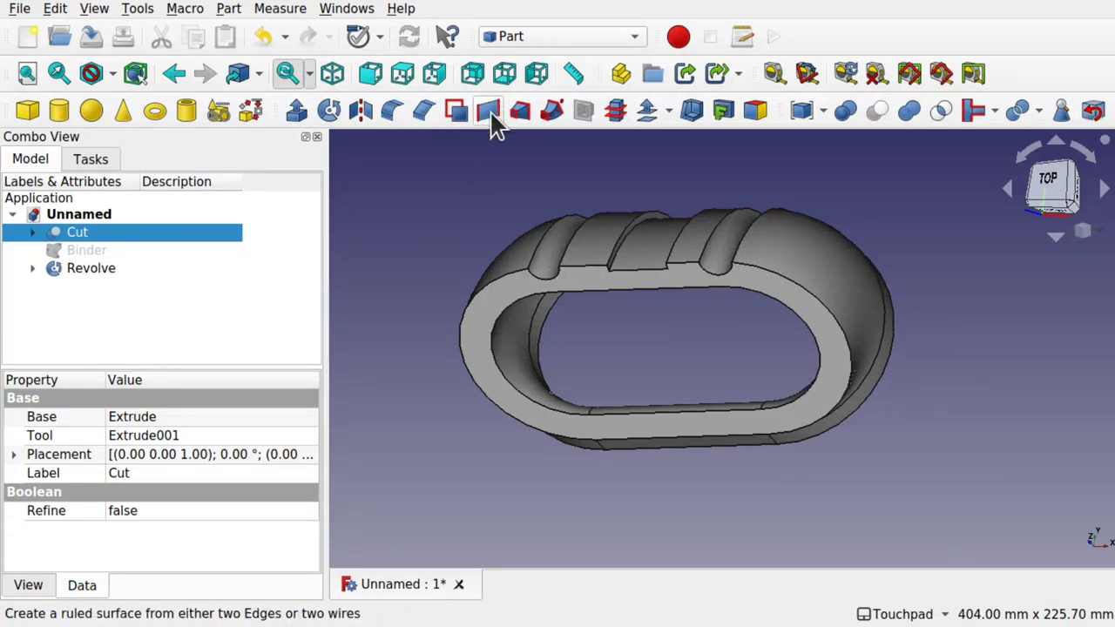
Select every object in the document and delete them all
click(153, 309)
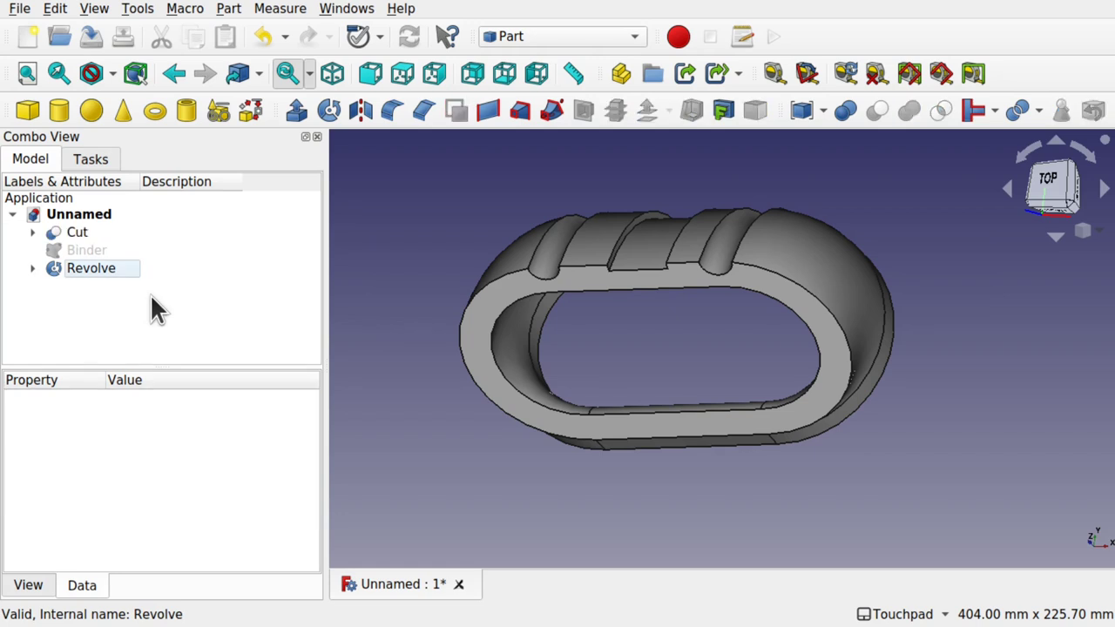
key(ctrl+a)
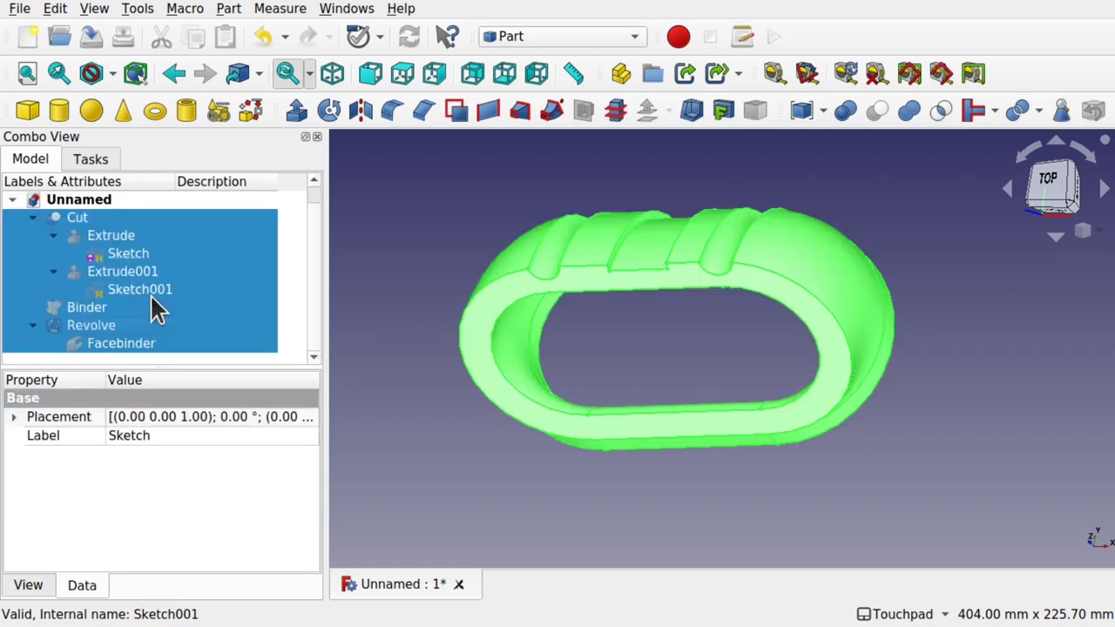
key(Delete)
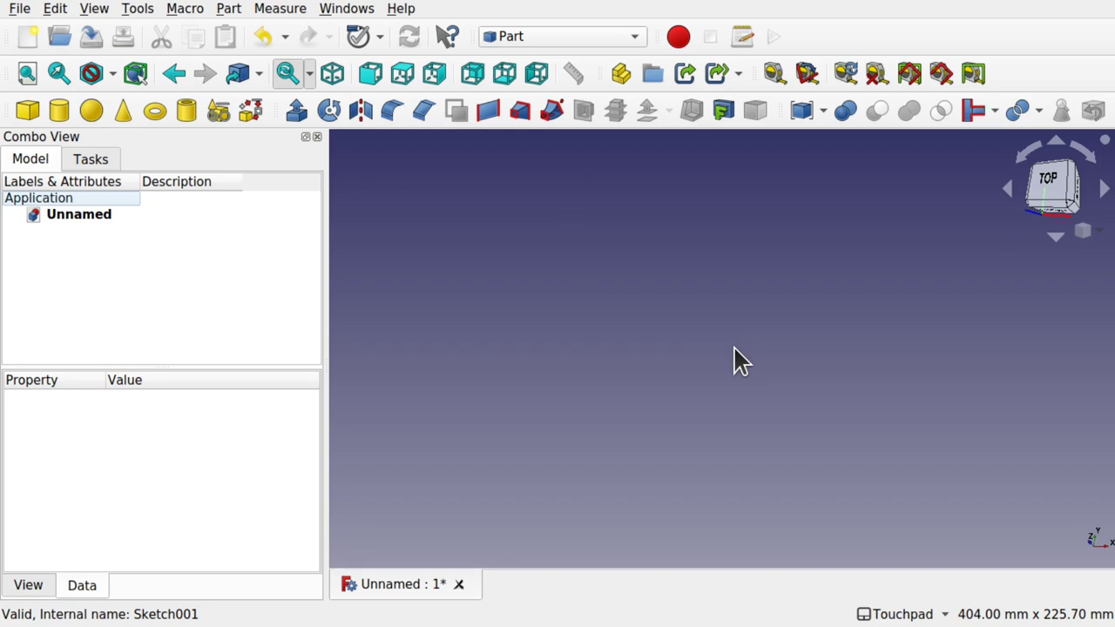
Switch to the Sketcher workbench and create a new sketch on the XY-Plane with zero offset
click(532, 42)
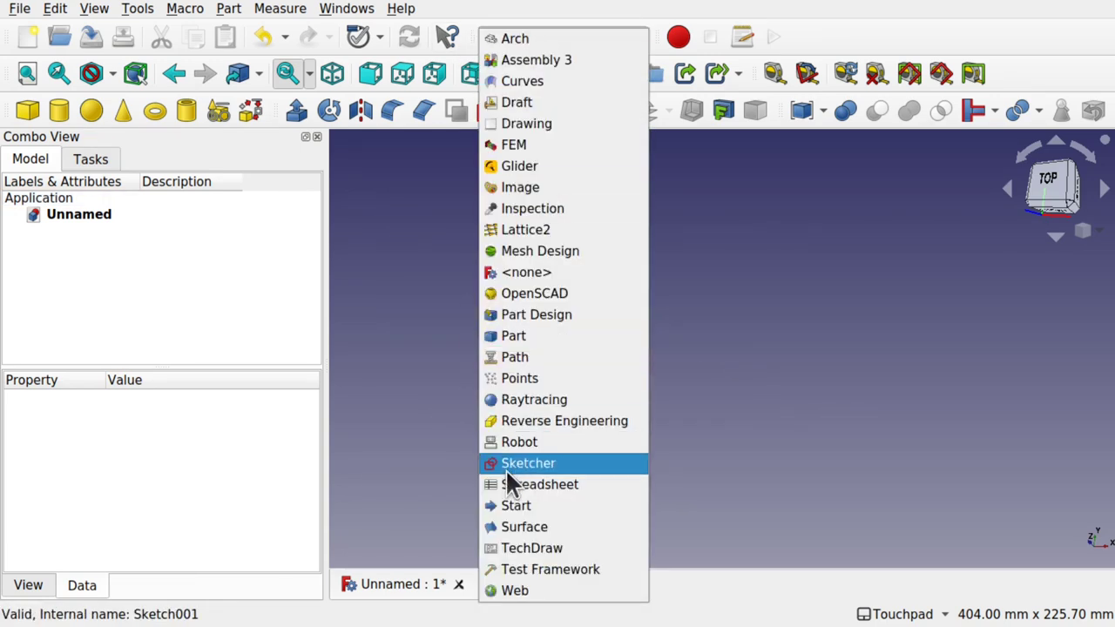
click(514, 464)
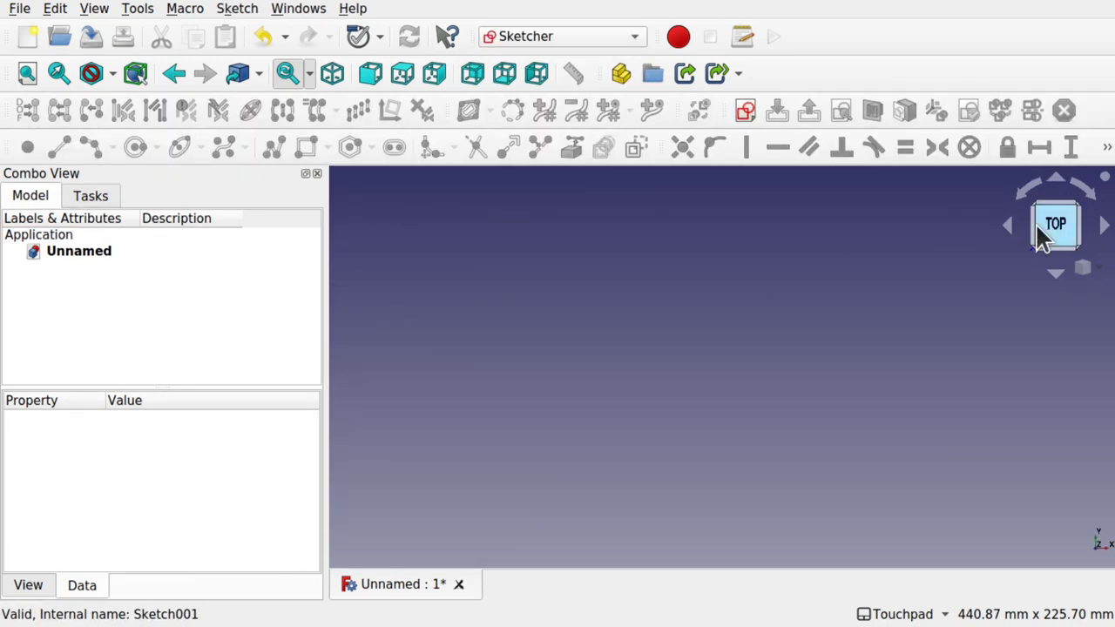
click(747, 115)
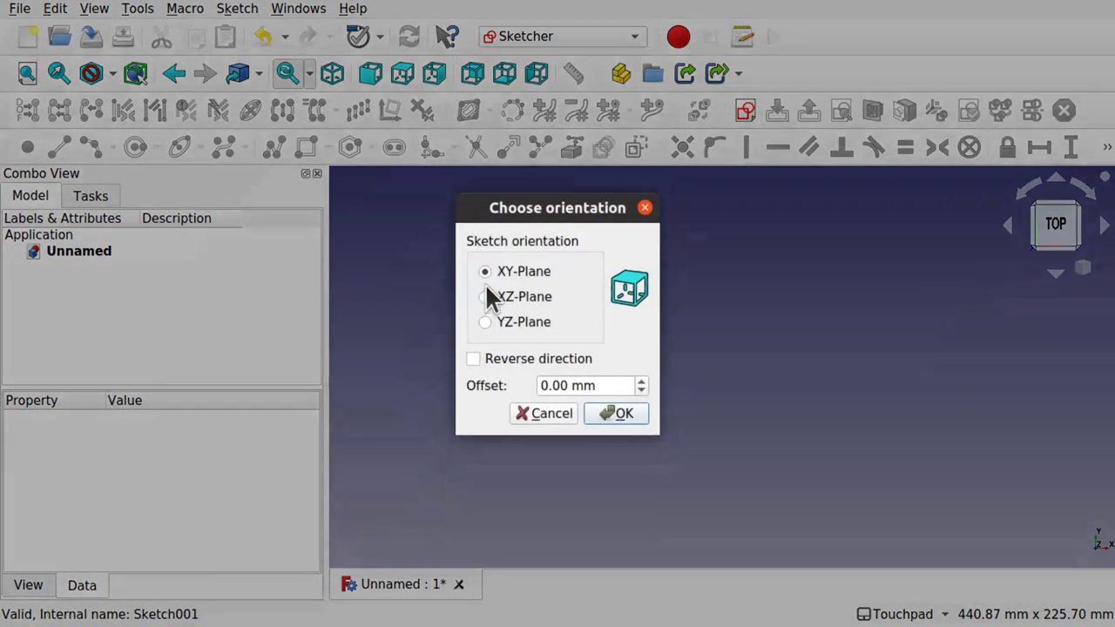
click(620, 415)
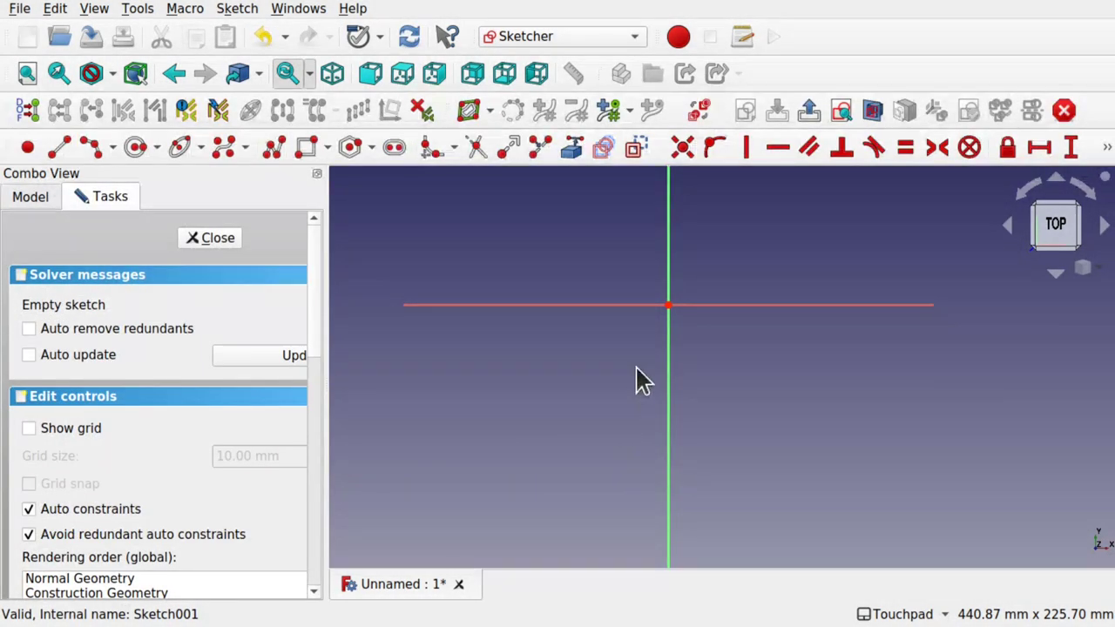
middle_drag(642, 380, 615, 532)
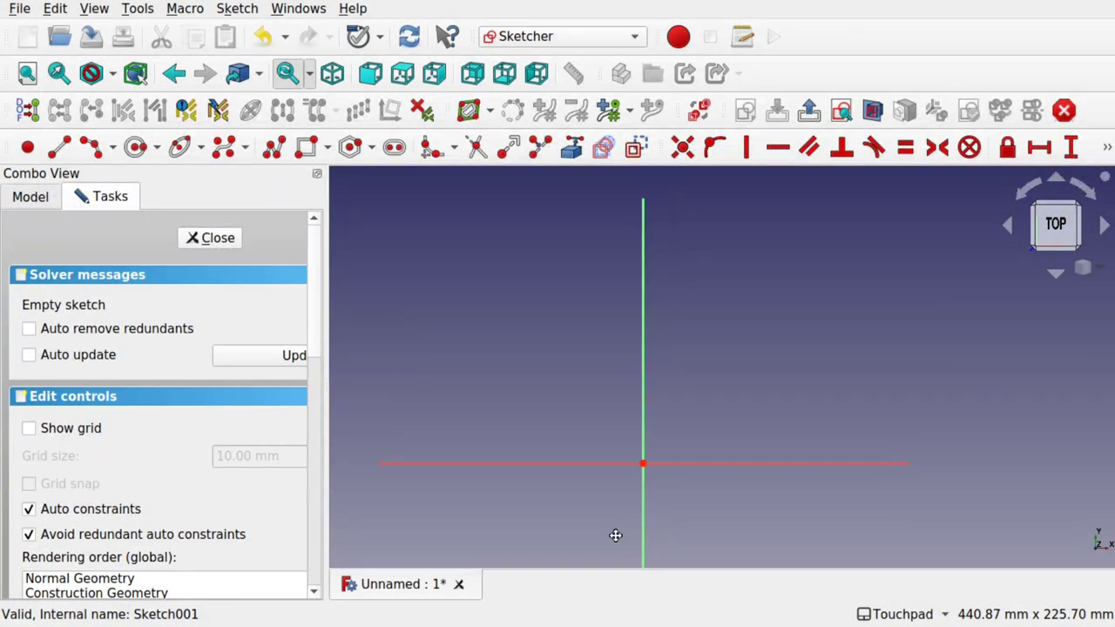
Sketch an upright rectangle above the horizontal axis, just left of the vertical axis, and close the sketch
click(305, 148)
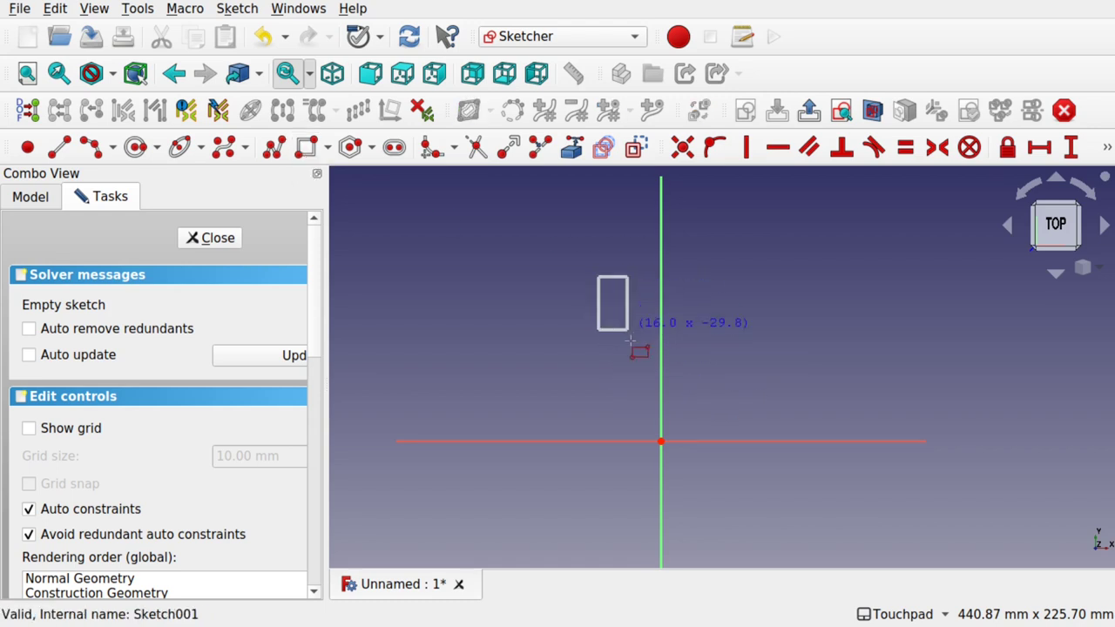
click(649, 411)
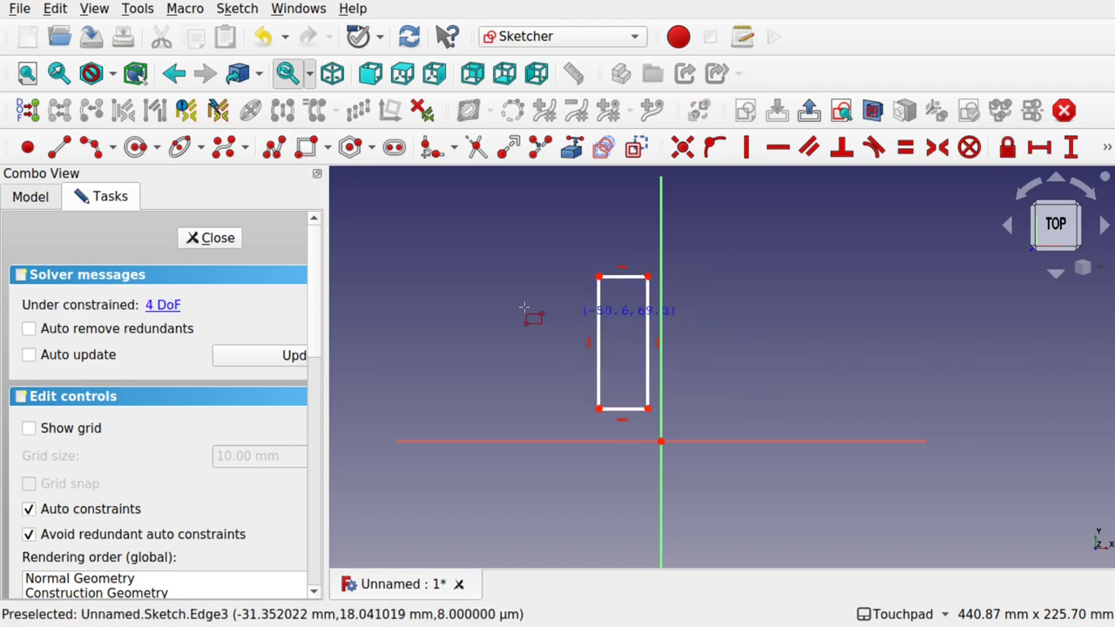
click(209, 238)
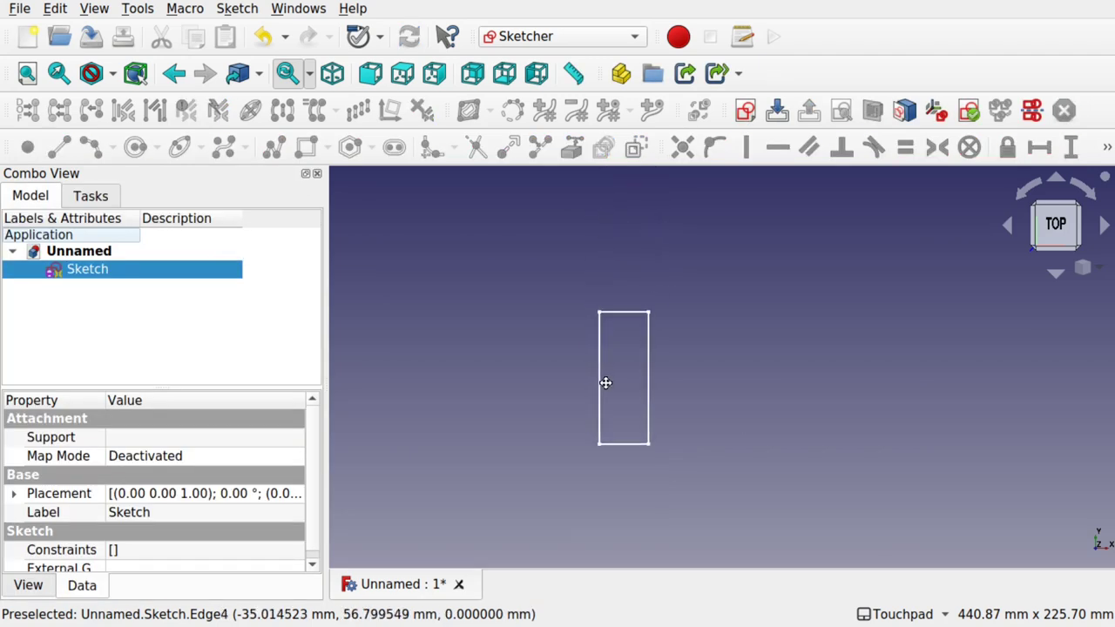
In the Part workbench, revolve the rectangle sketch about the Y direction into a hollow cylinder
click(529, 39)
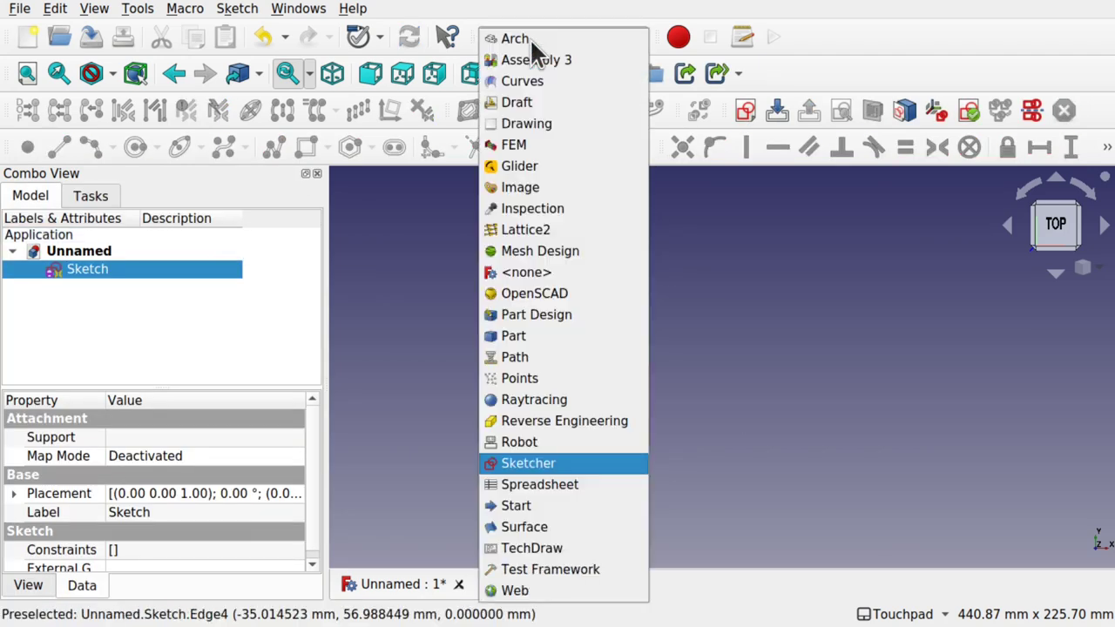
click(576, 329)
click(330, 111)
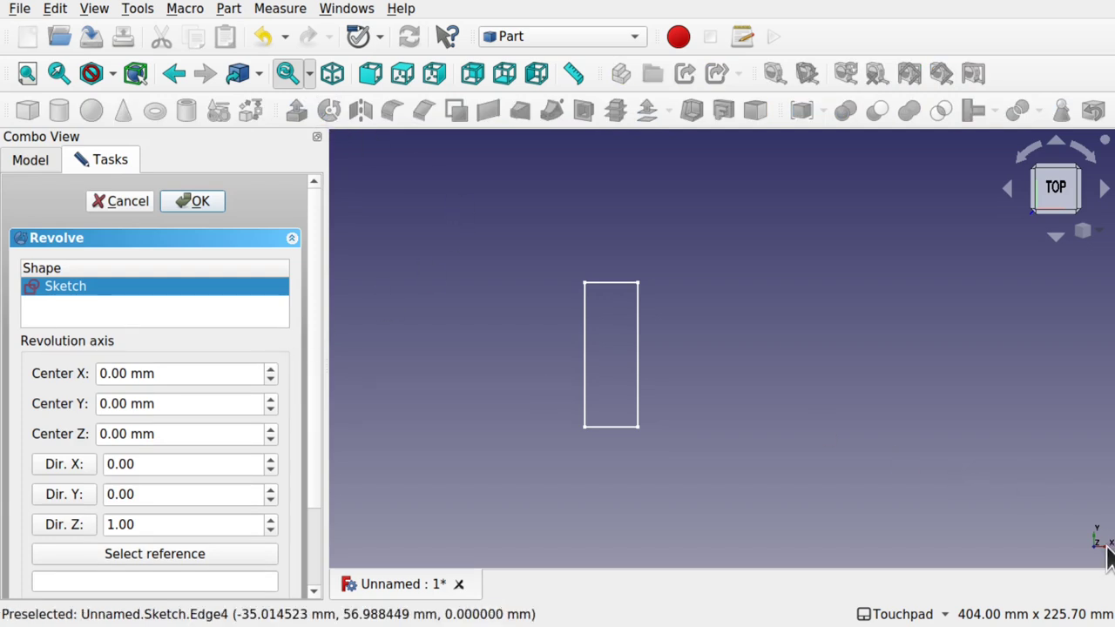
click(74, 494)
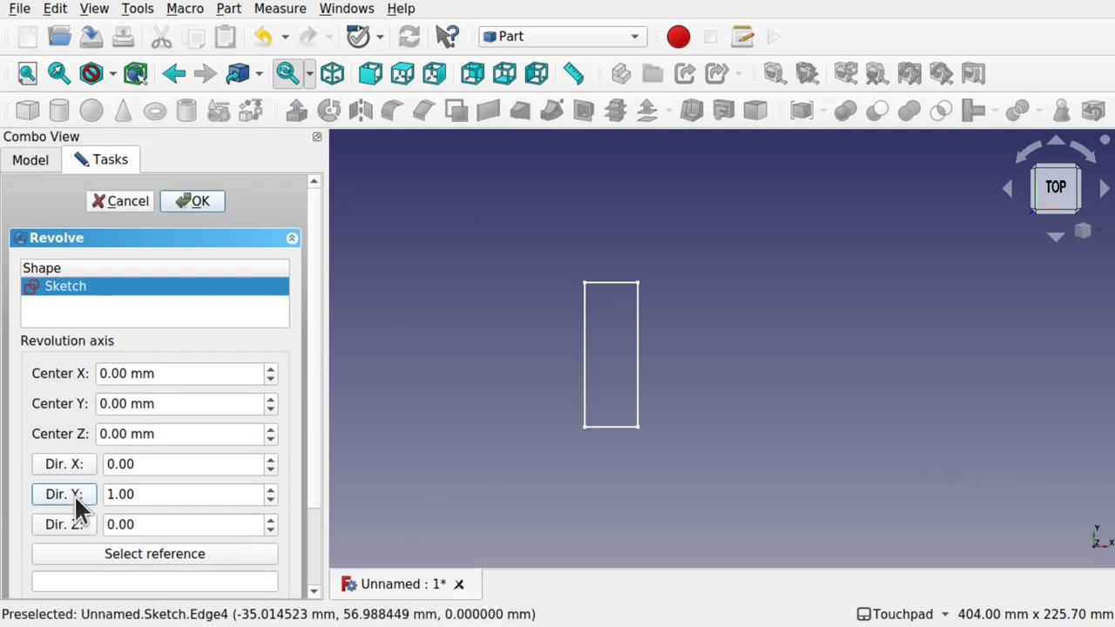
click(202, 202)
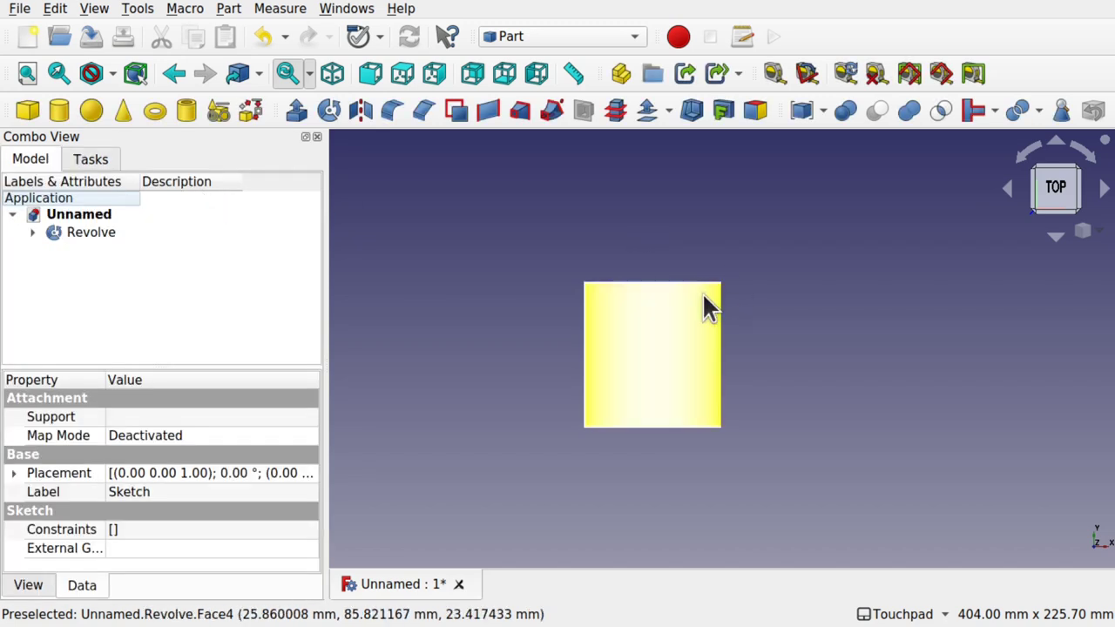
alt+drag(704, 304, 718, 349)
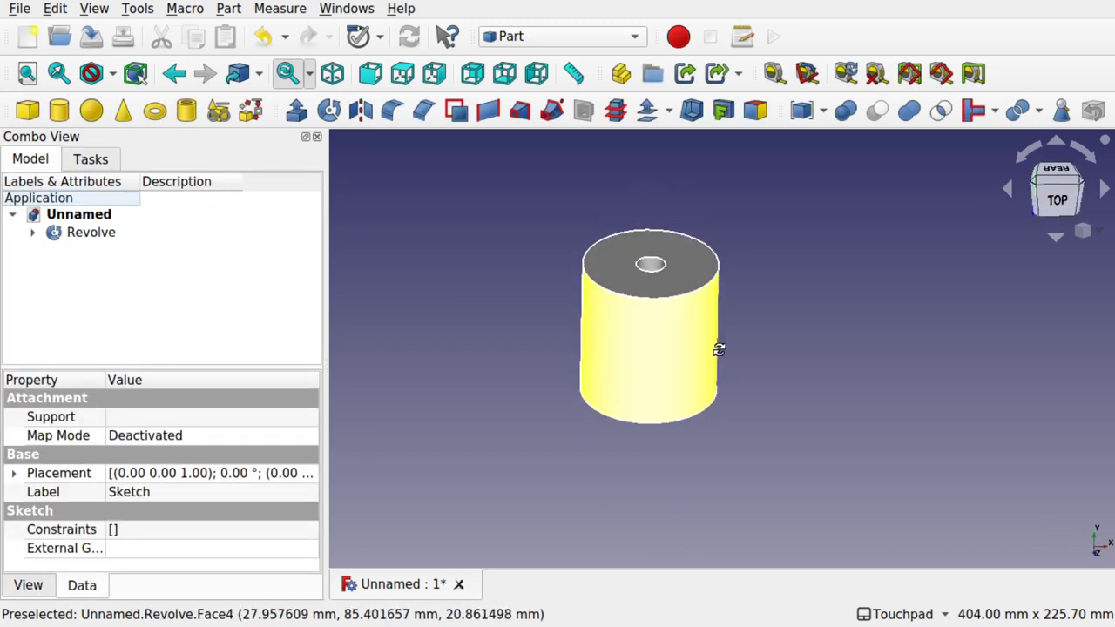
Edit the revolve's sketch so the rectangle's right edge crosses the vertical axis to about x = 5 mm
click(32, 232)
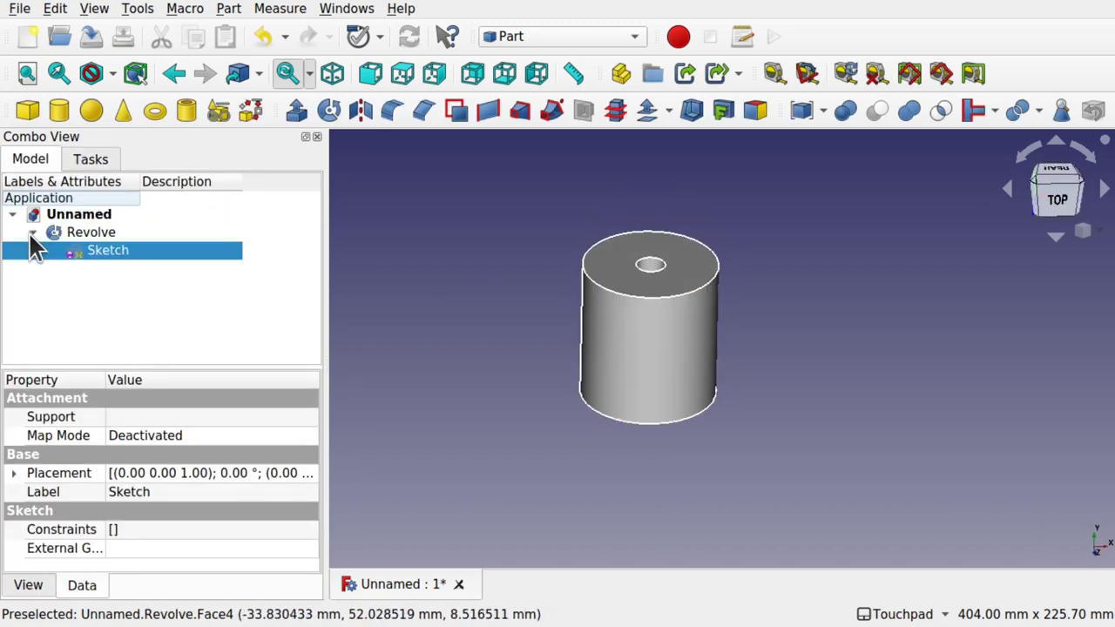
double_click(119, 247)
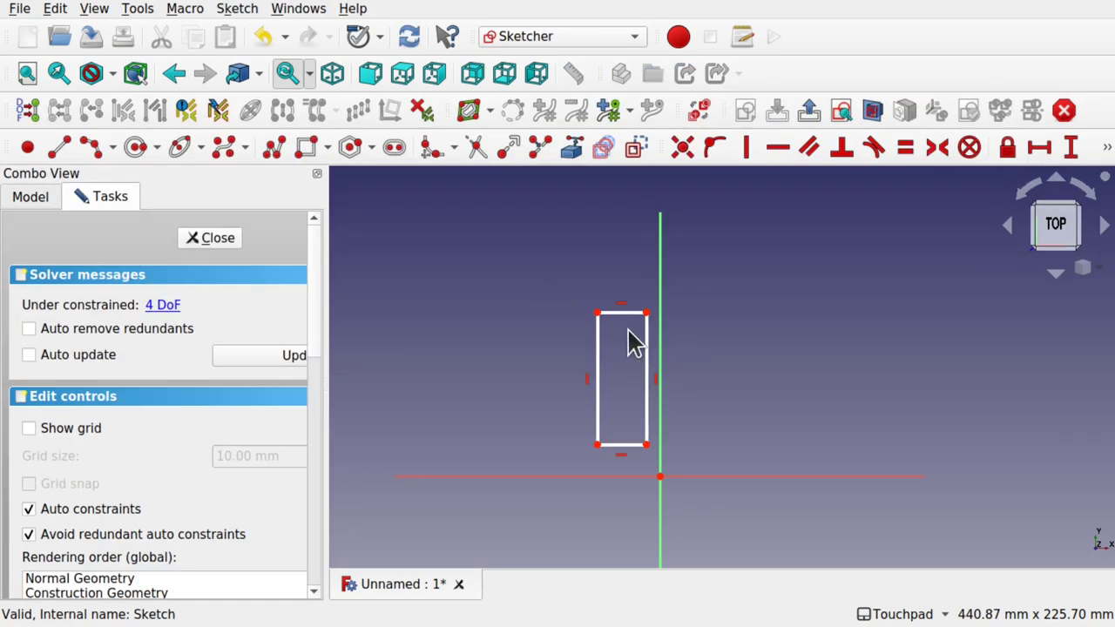
drag(646, 374, 677, 374)
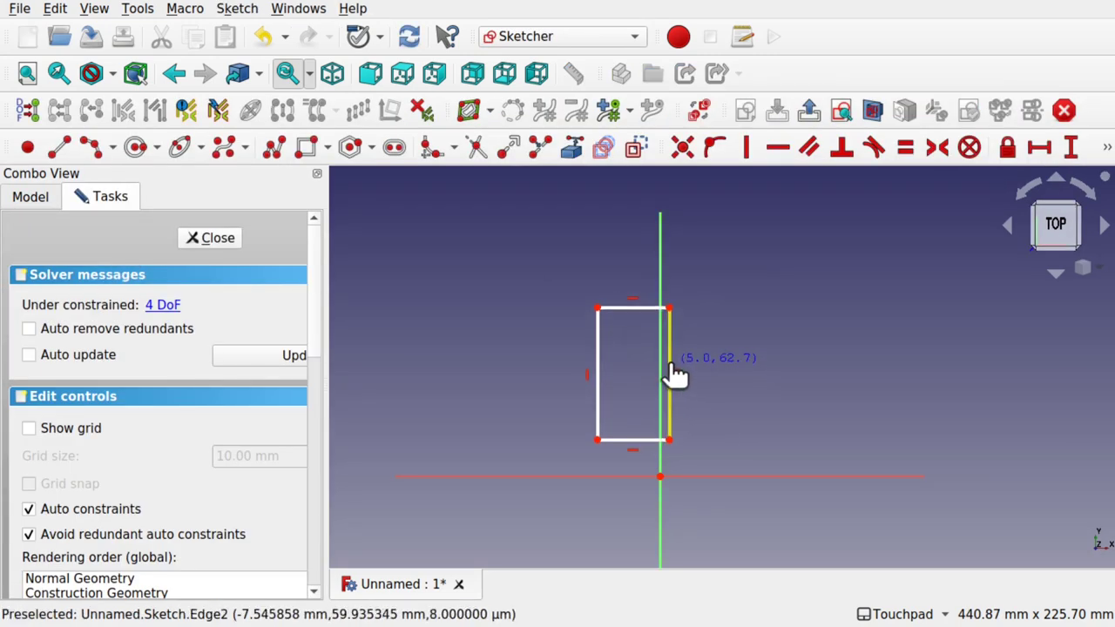
click(212, 237)
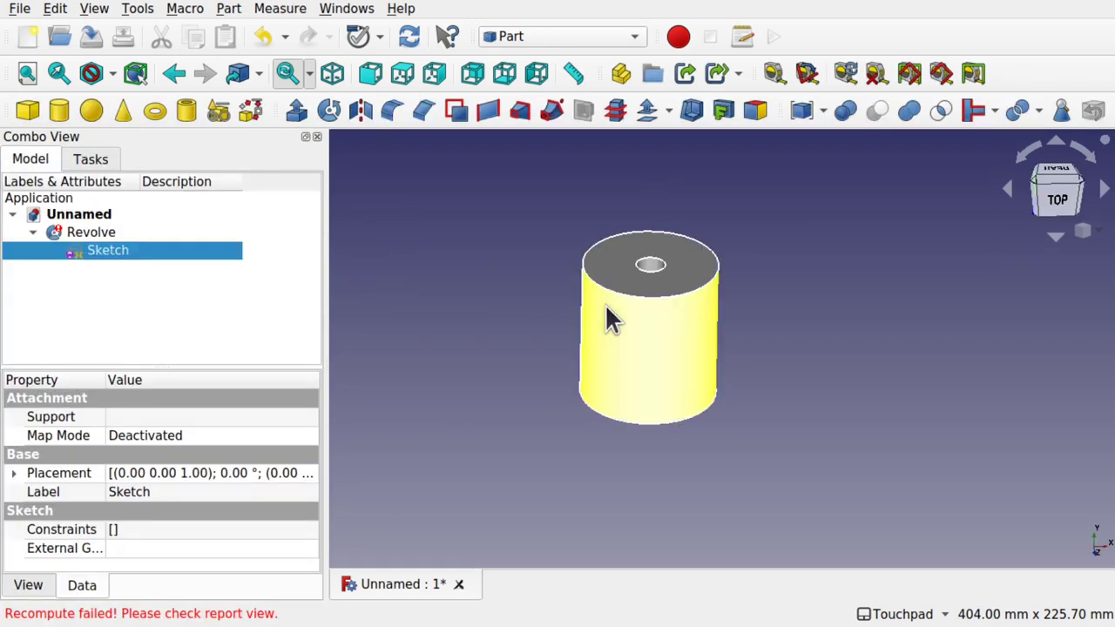
Delete the existing revolve and revolve the sketch again using the rectangle's right edge as the axis reference
mouse_move(86, 233)
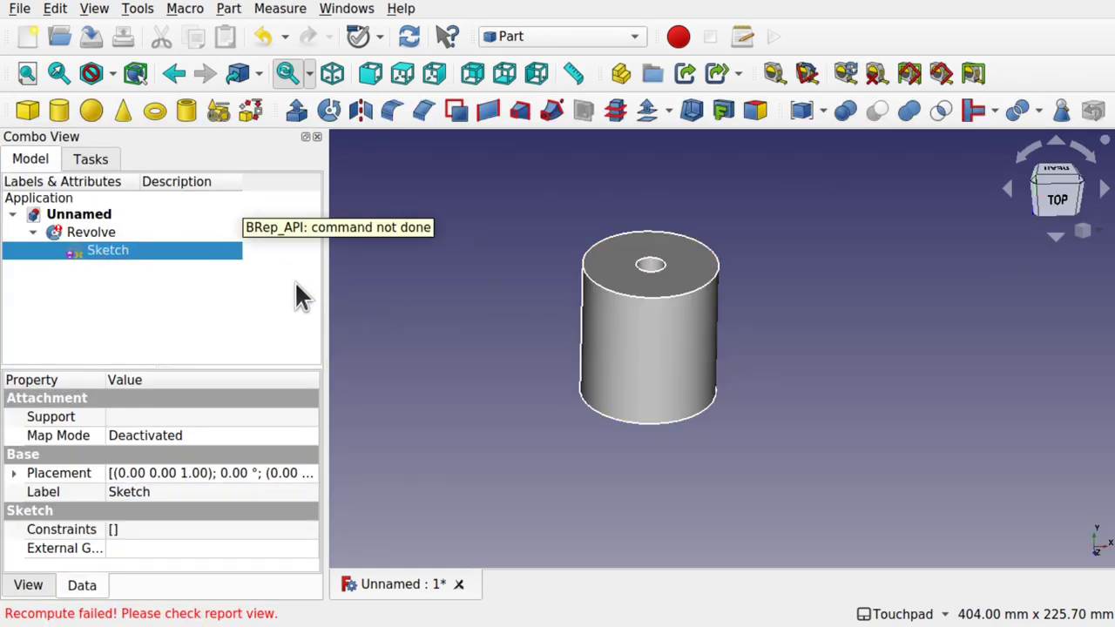
click(77, 232)
key(Delete)
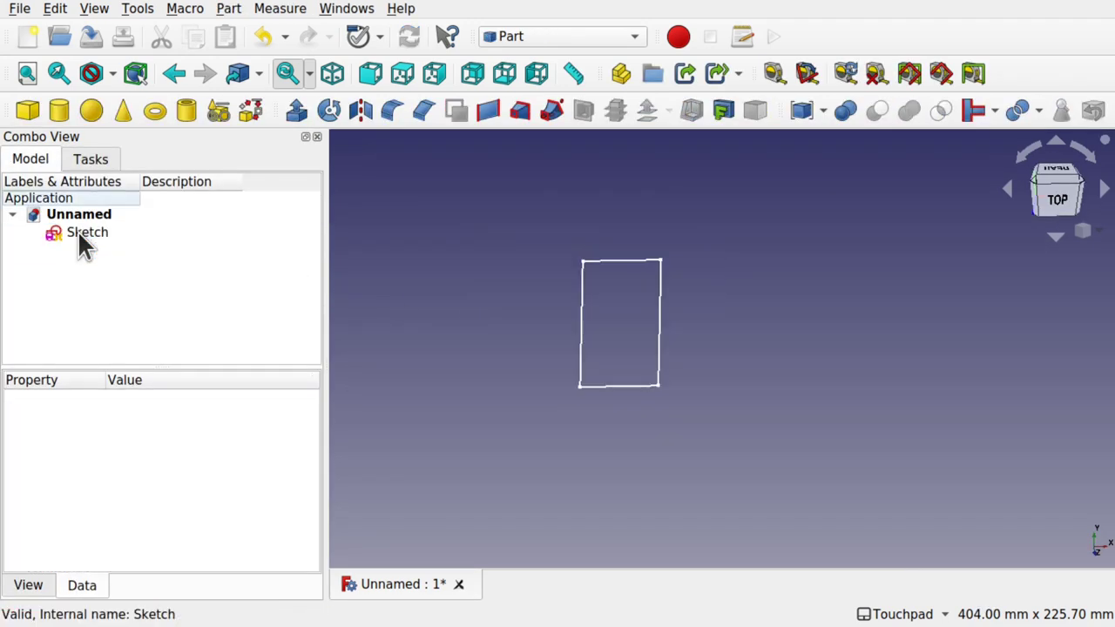
click(92, 231)
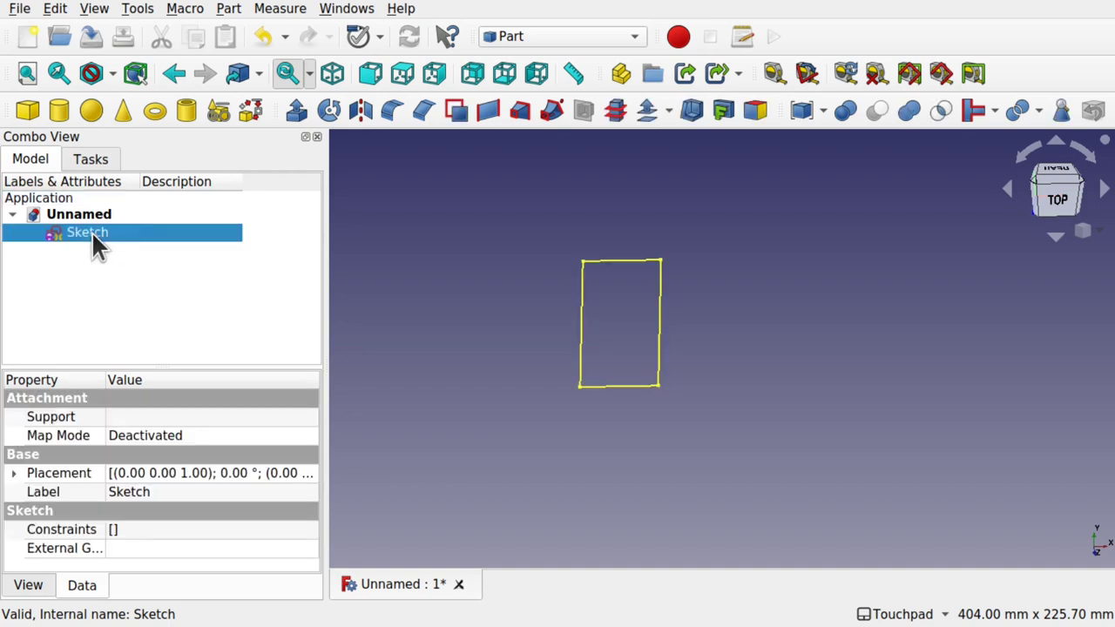
click(331, 111)
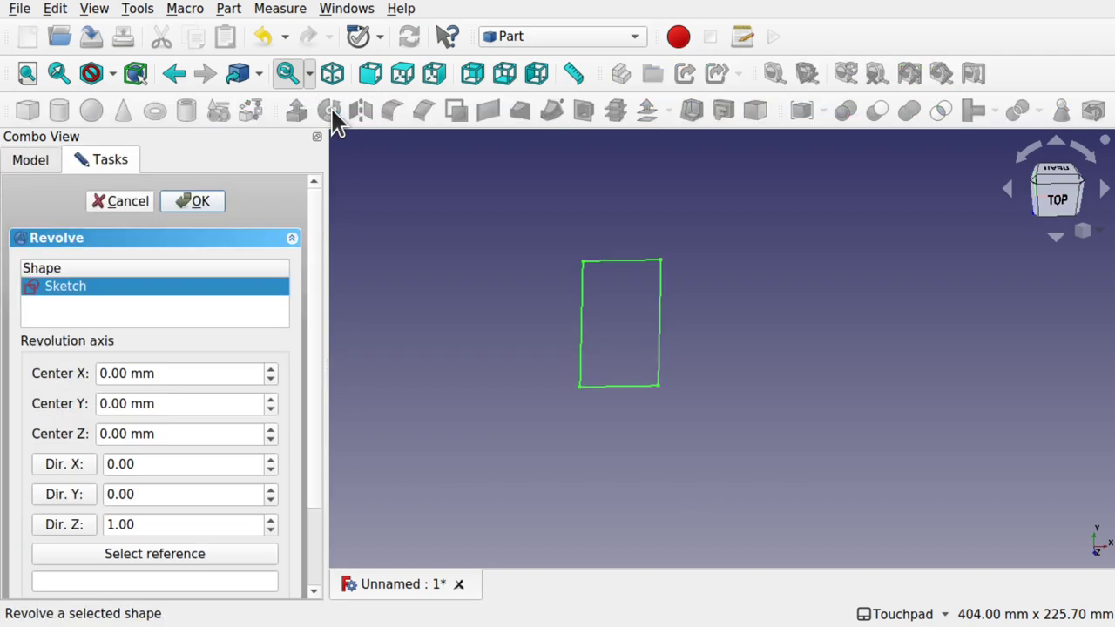
click(216, 554)
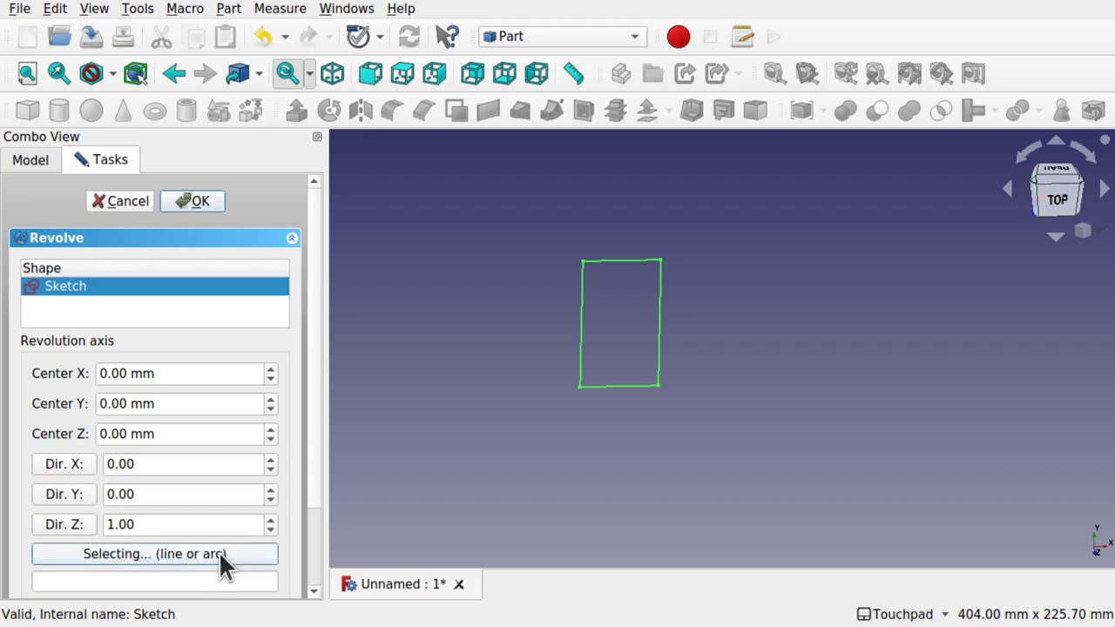
click(659, 287)
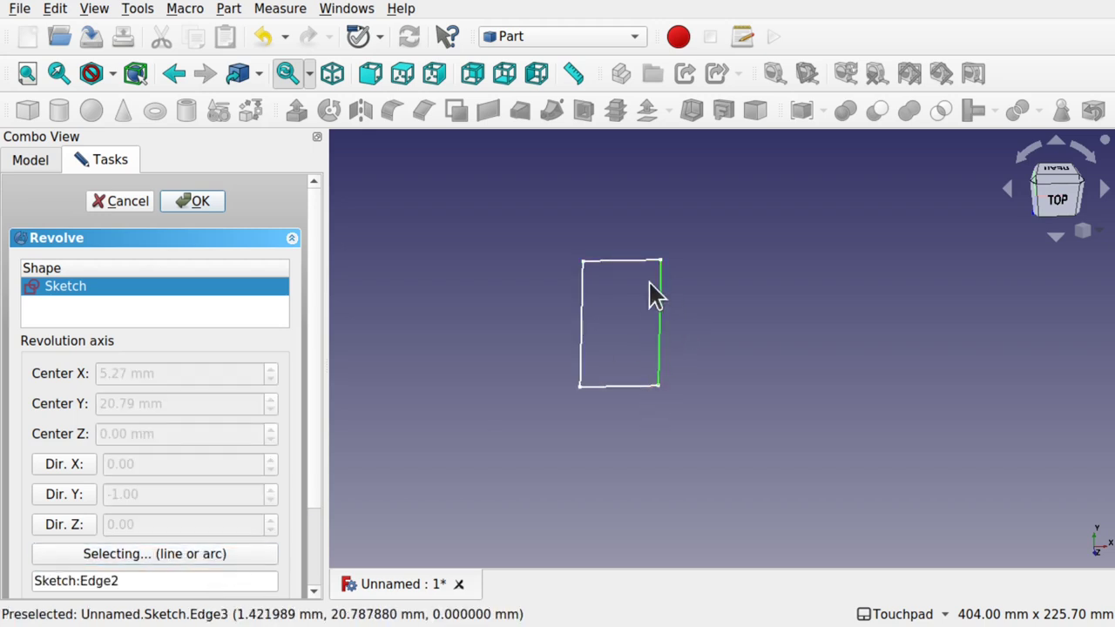
click(635, 341)
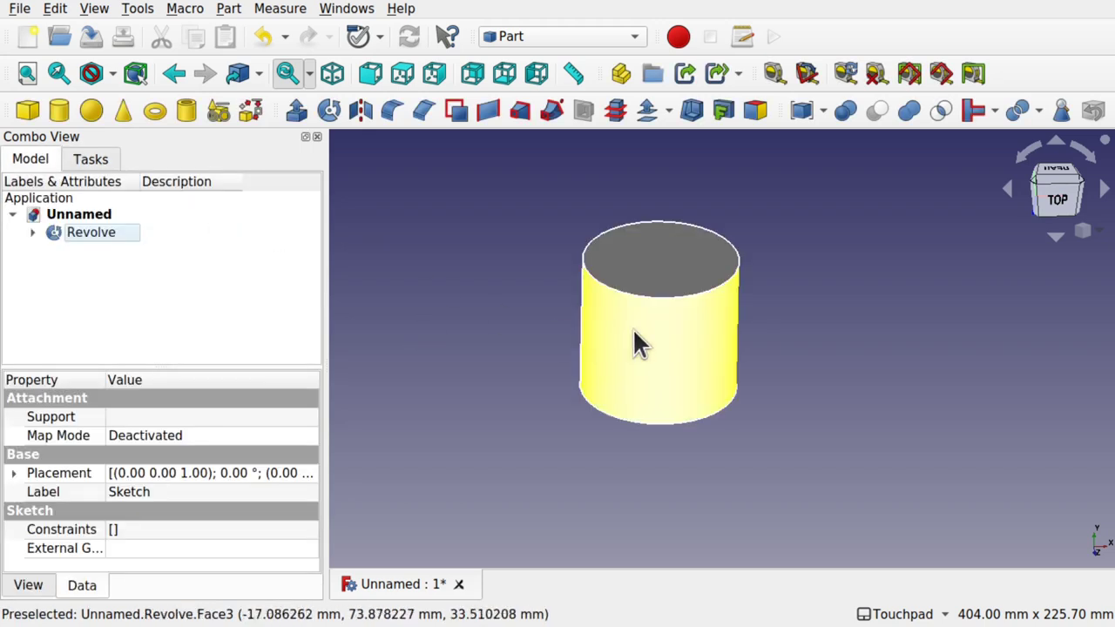
mouse_move(635, 341)
middle_down()
mouse_move(671, 321)
mouse_move(682, 281)
mouse_move(650, 349)
middle_up()
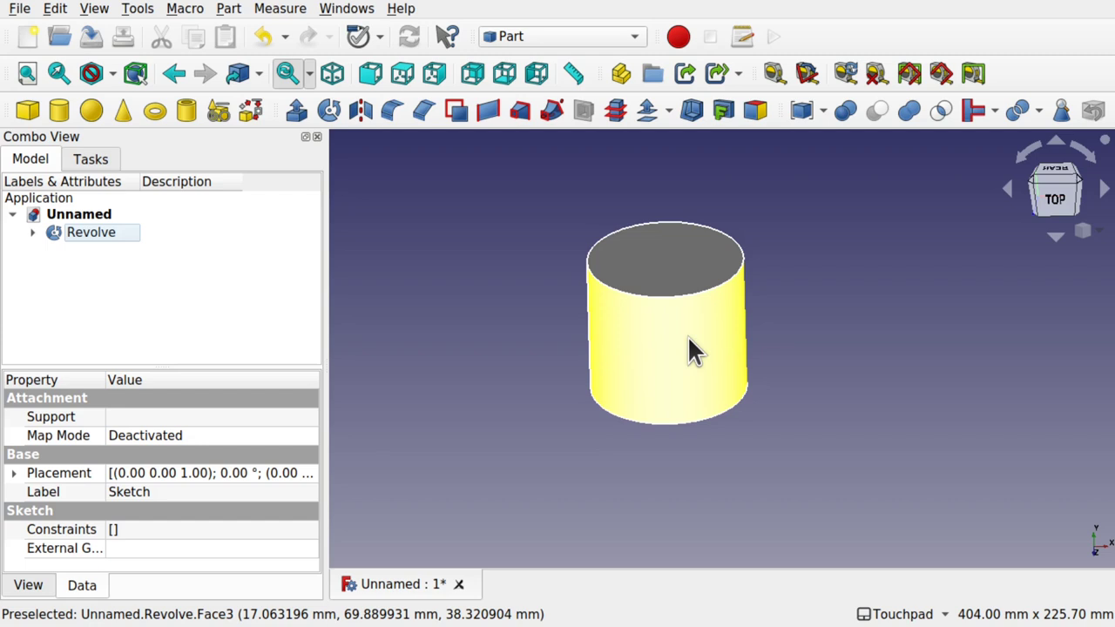
Edit the revolve's sketch and add a separate vertical line to the right of the rectangle, about the same height
click(32, 231)
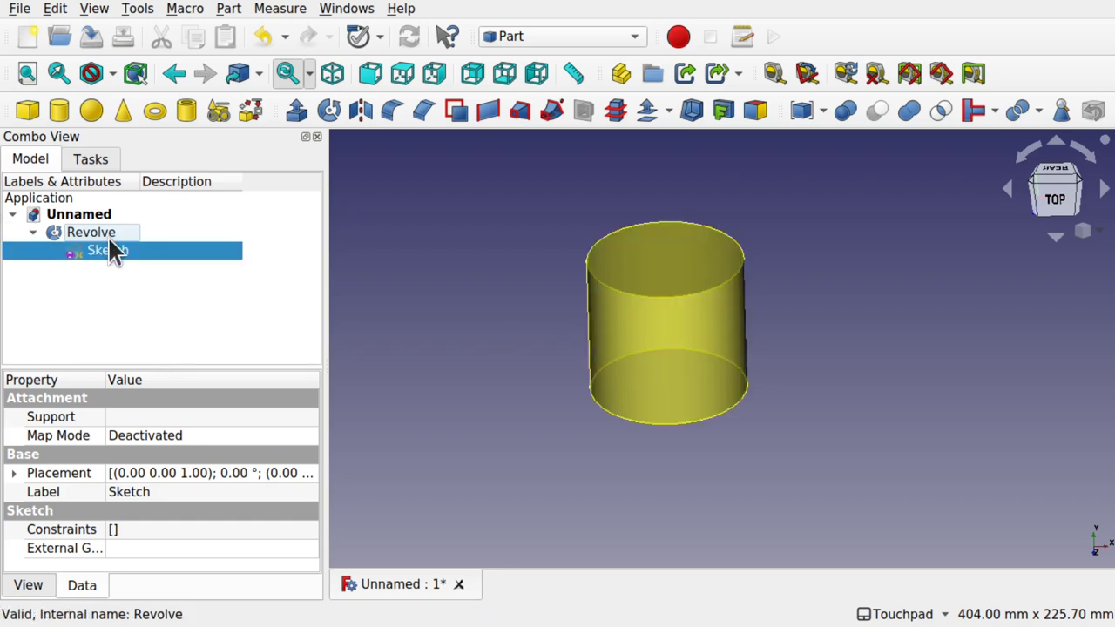
double_click(107, 235)
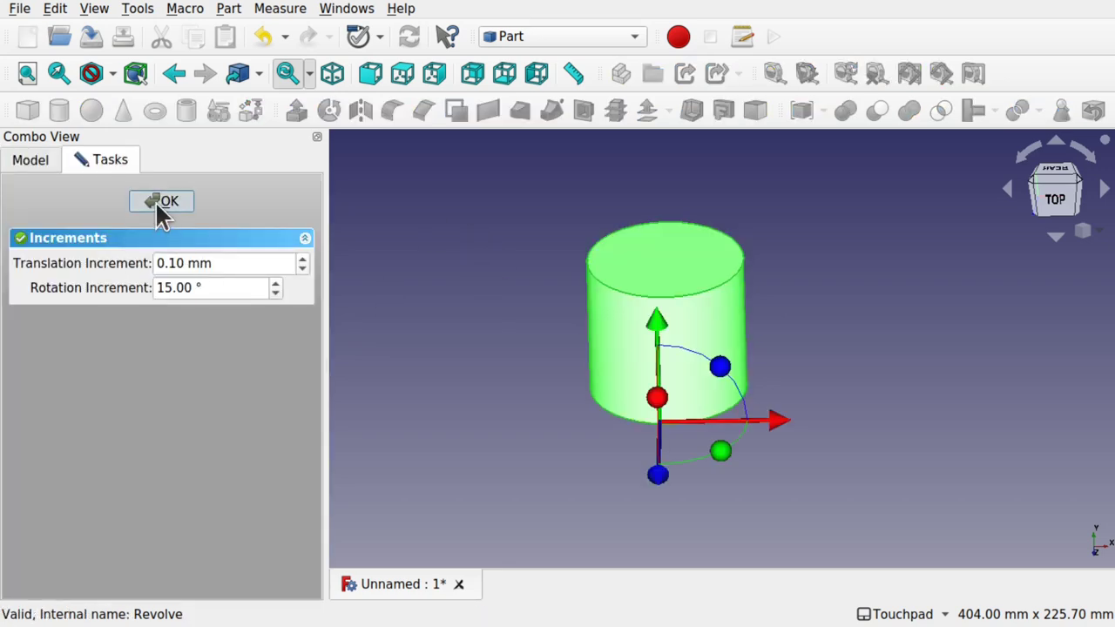
click(161, 201)
double_click(80, 252)
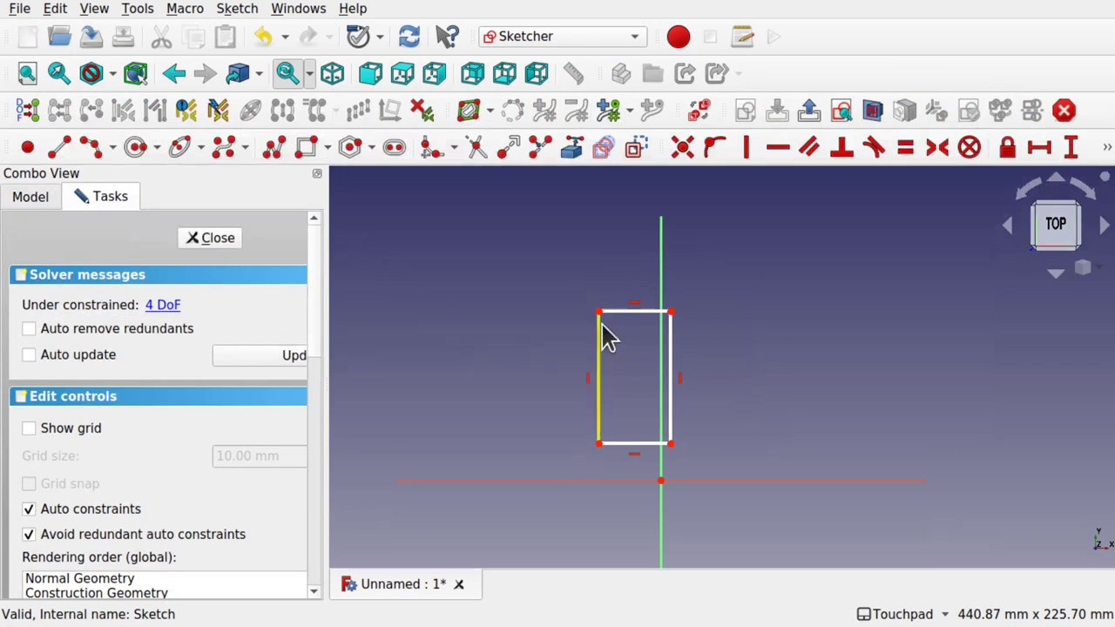
click(62, 146)
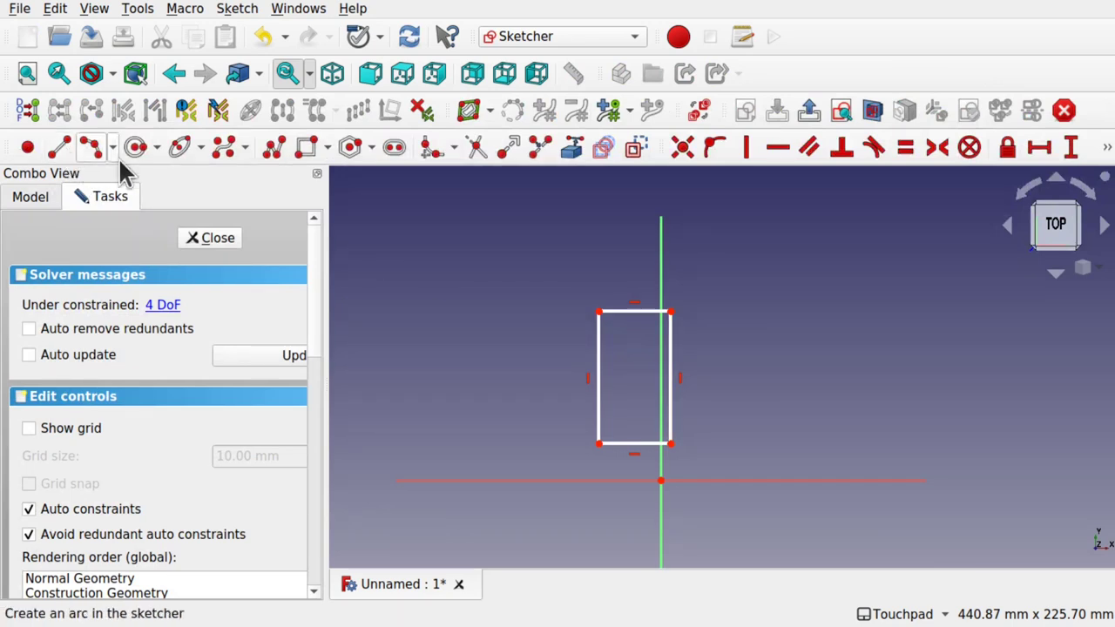
click(707, 313)
click(713, 449)
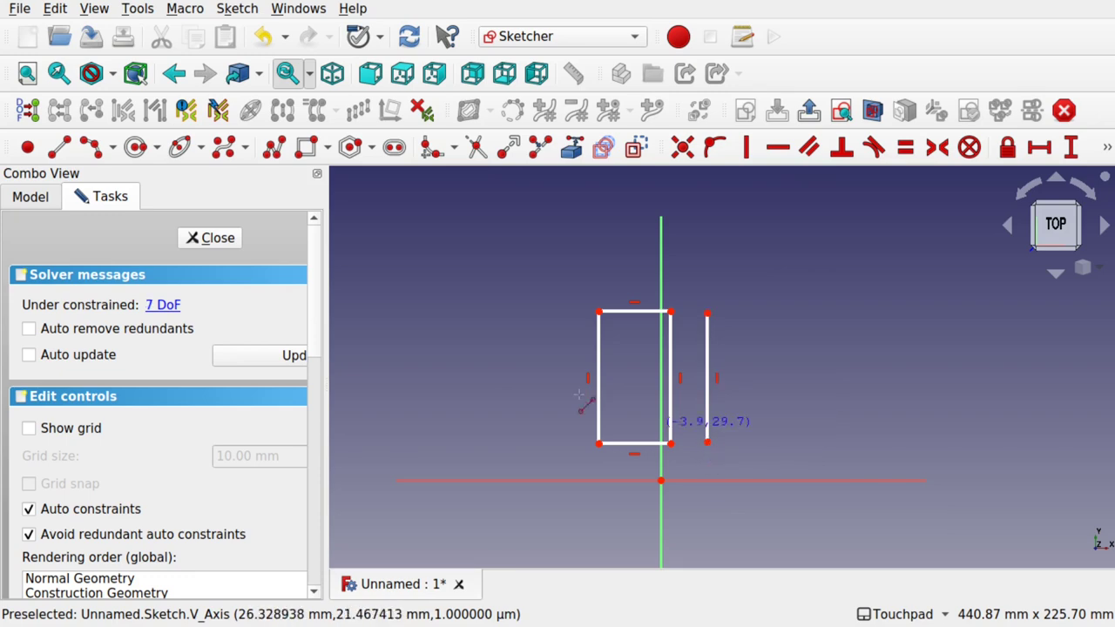
click(209, 242)
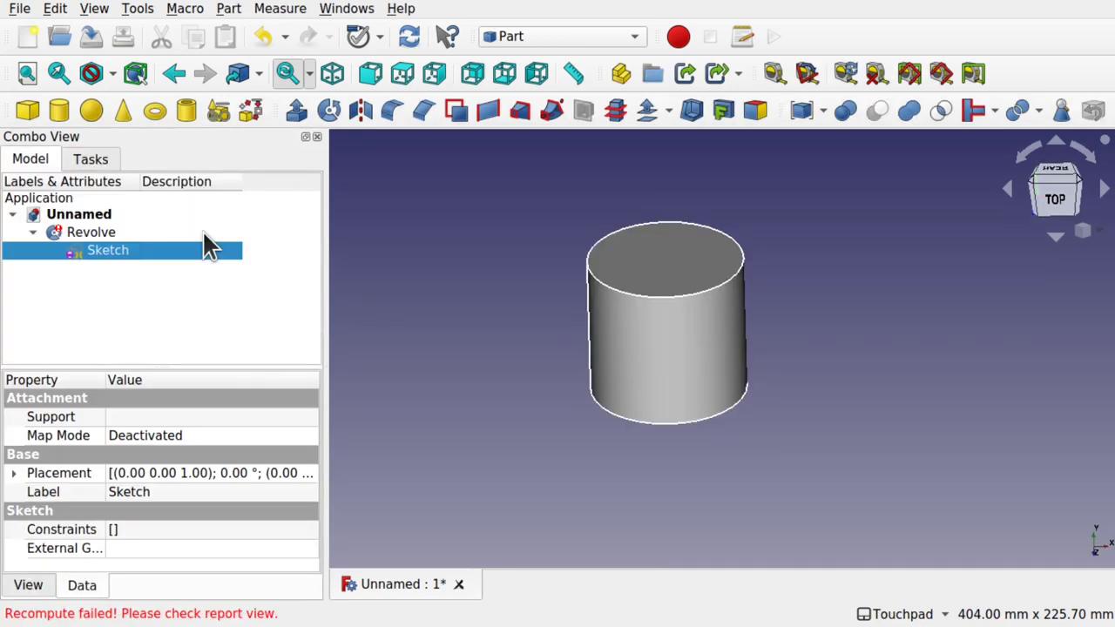
Delete the existing revolve and revolve the sketch again using the separate vertical line as the axis reference
click(95, 231)
key(Delete)
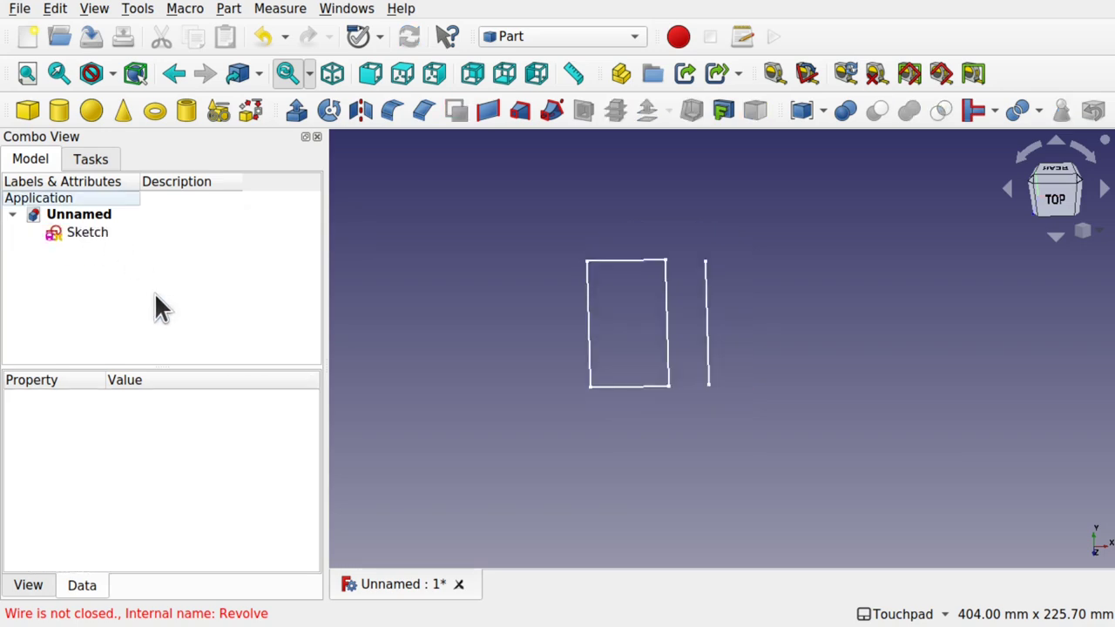
click(95, 233)
click(328, 112)
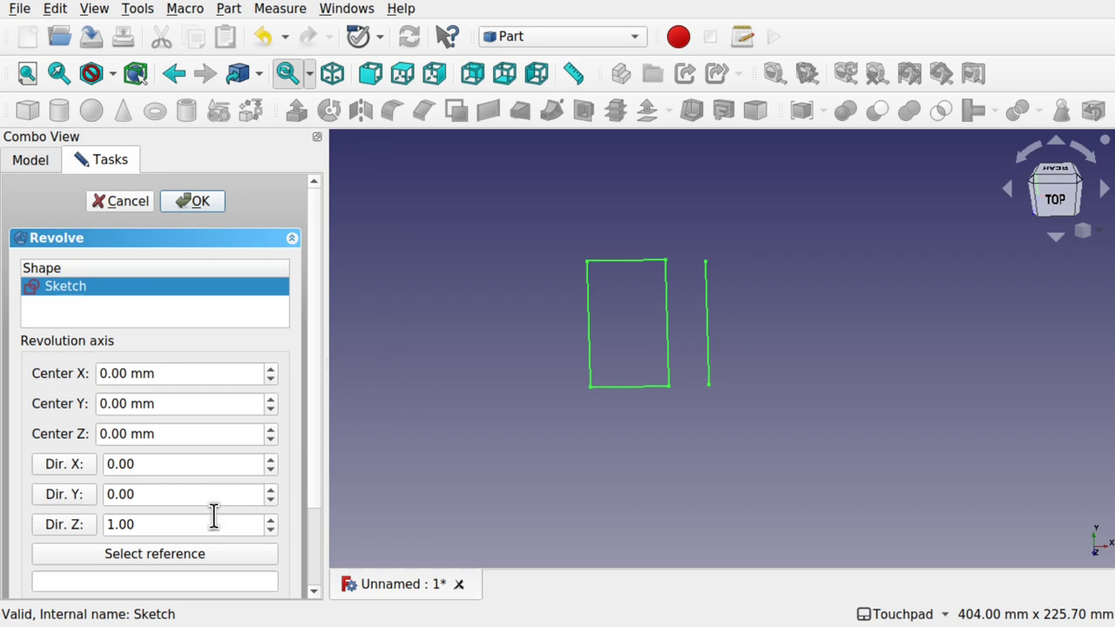
click(181, 552)
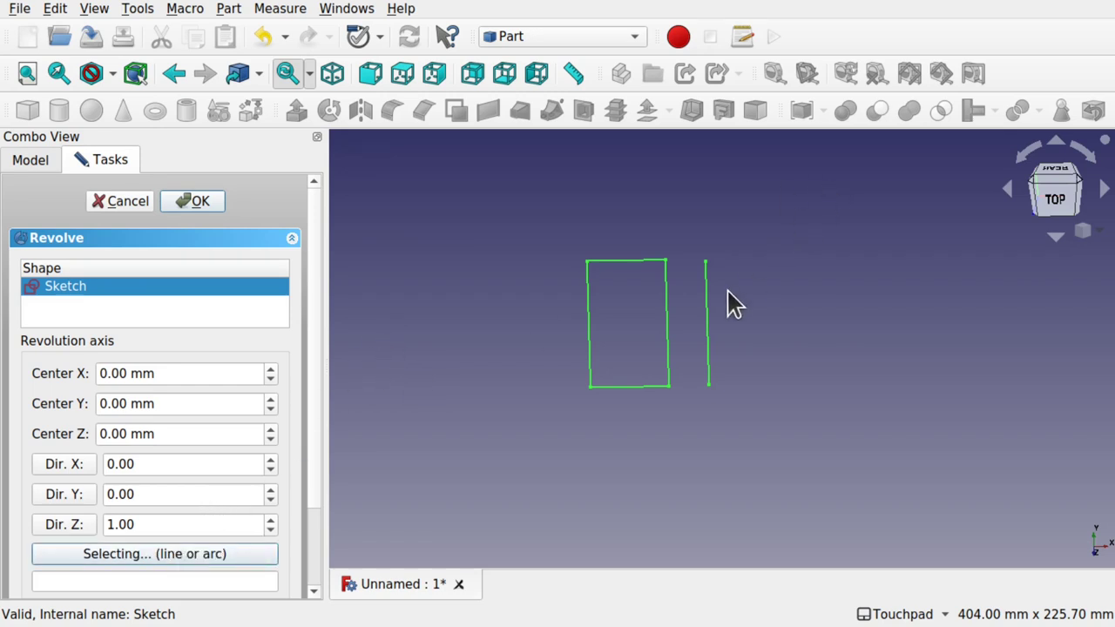
click(707, 326)
click(188, 201)
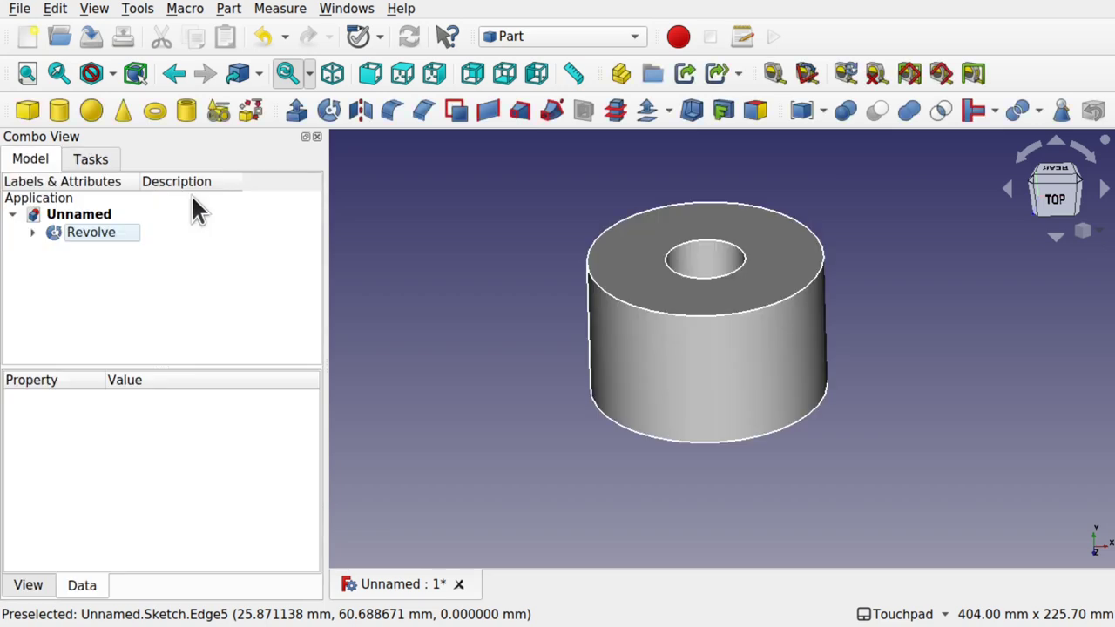
Edit the revolve's sketch and move the separate vertical line closer, about 8 mm from the rectangle's right edge
middle_drag(684, 311, 566, 297)
middle_drag(697, 262, 658, 438)
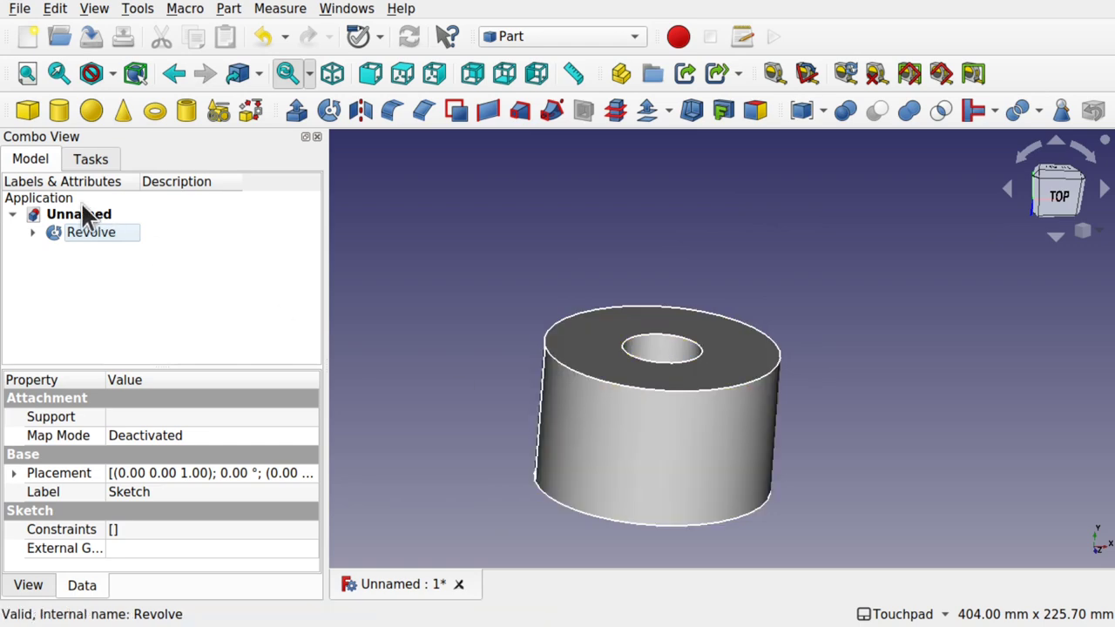
click(32, 232)
double_click(80, 253)
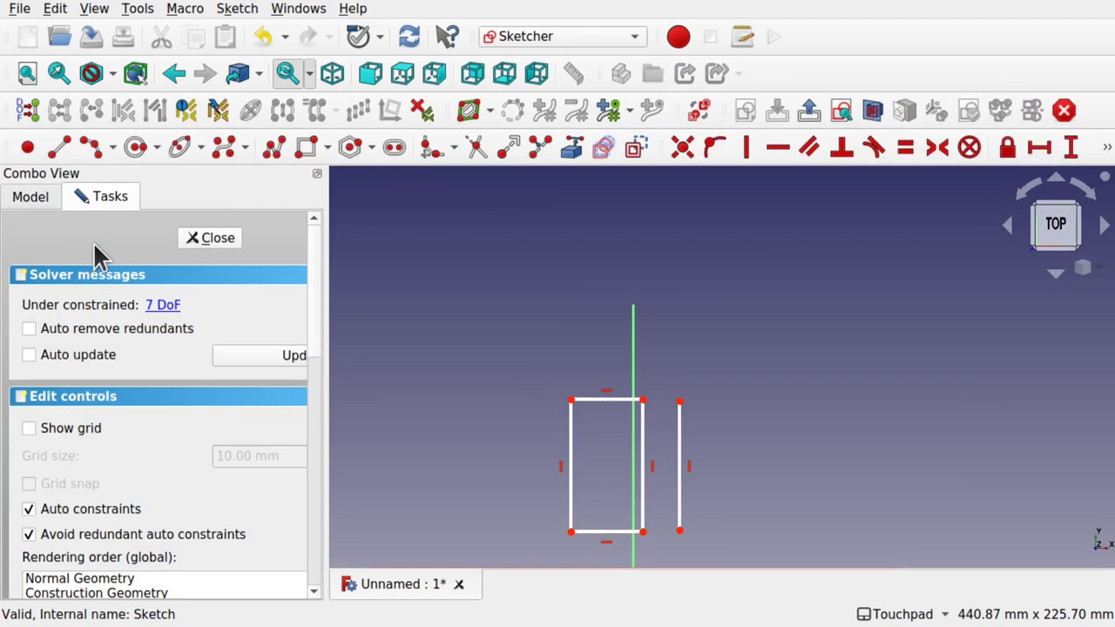
middle_drag(737, 478, 769, 378)
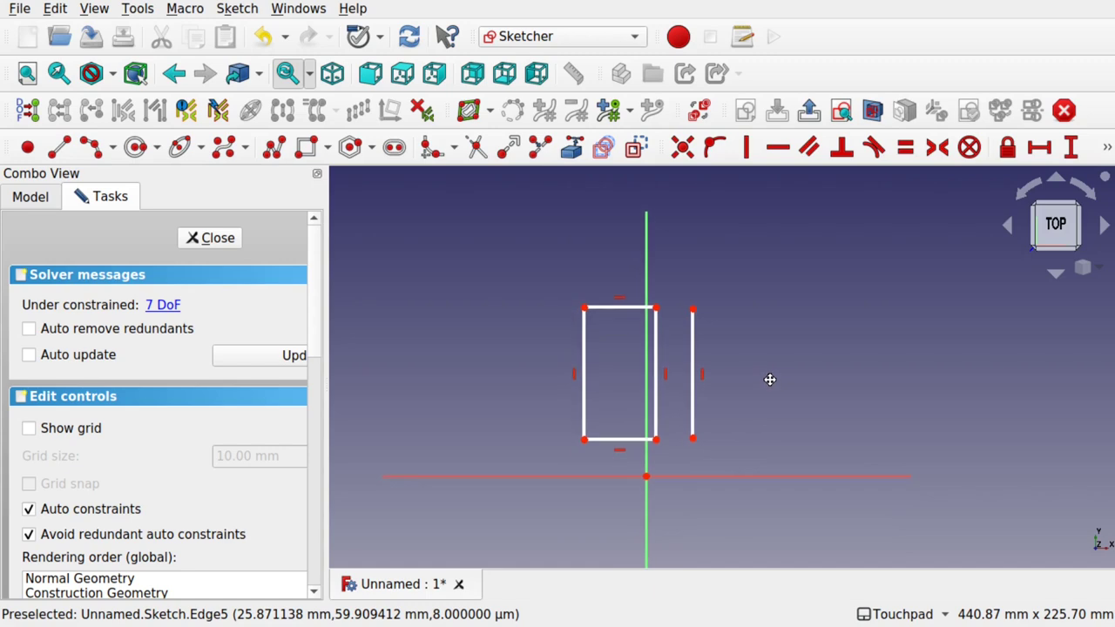
drag(695, 365, 670, 364)
click(210, 244)
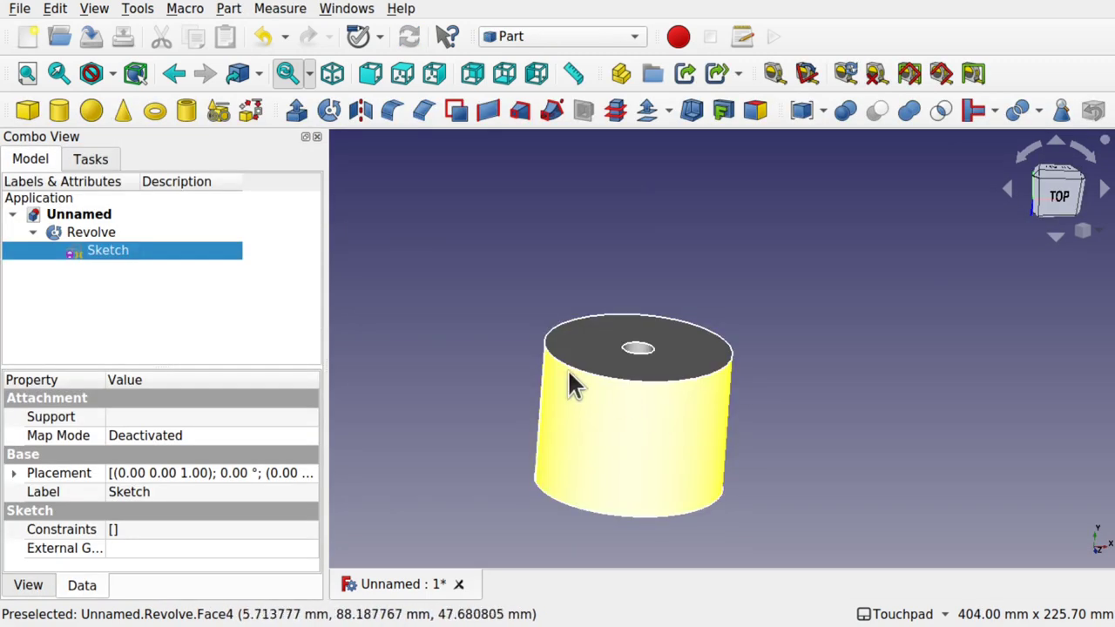
Edit the sketch again and constrain the horizontal distance between the rectangle's top-right corner and the separate line's upper endpoint to 10 mm
double_click(152, 251)
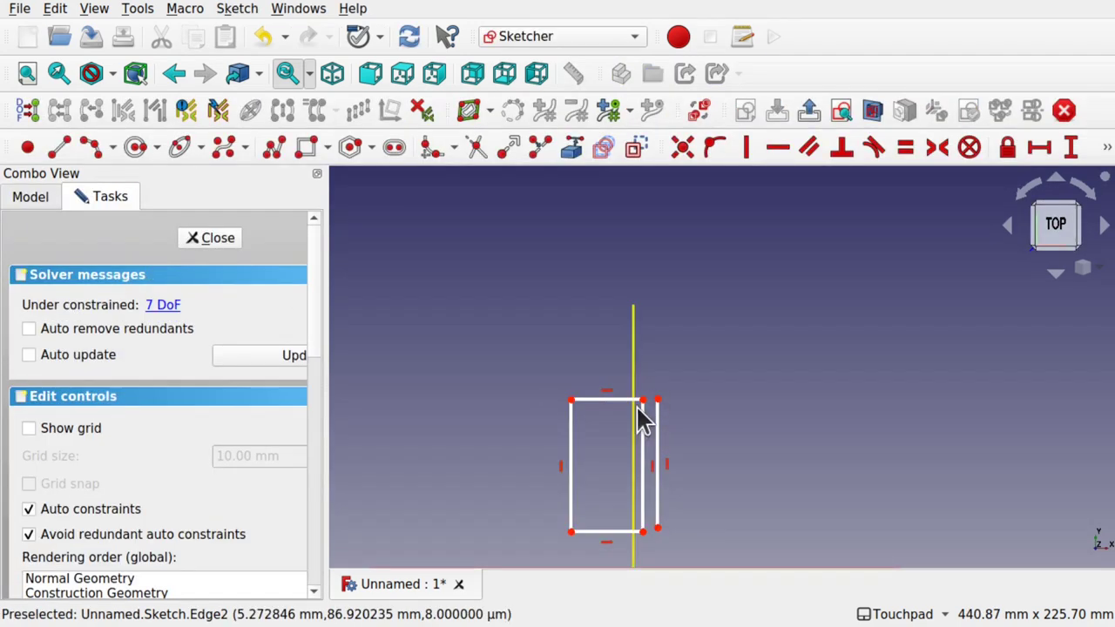
scroll(640, 418, up, 5)
click(655, 385)
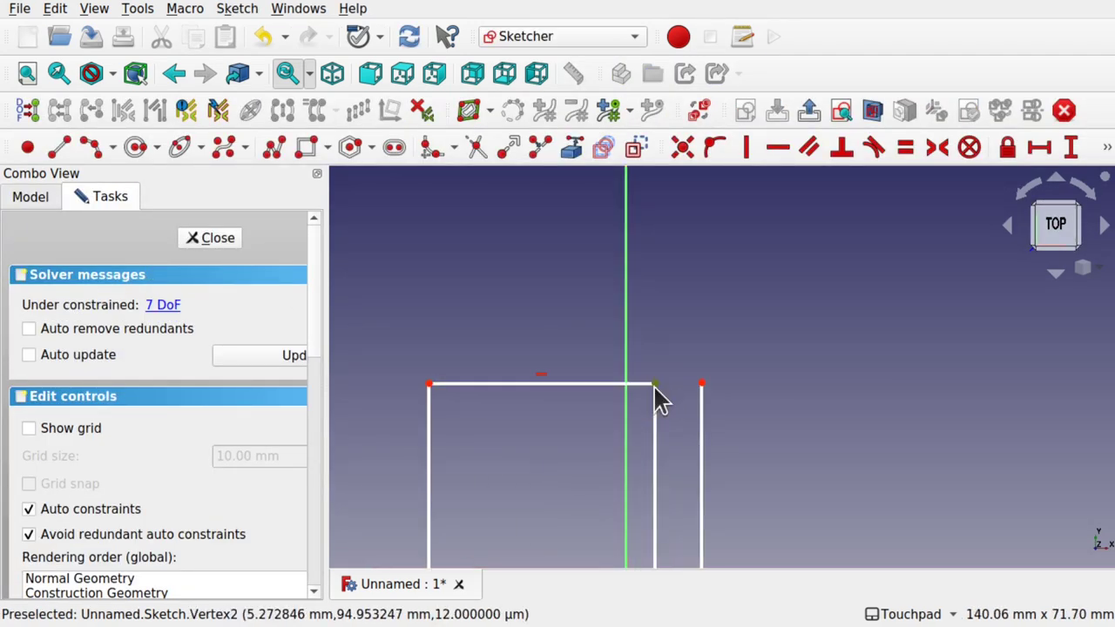
click(701, 384)
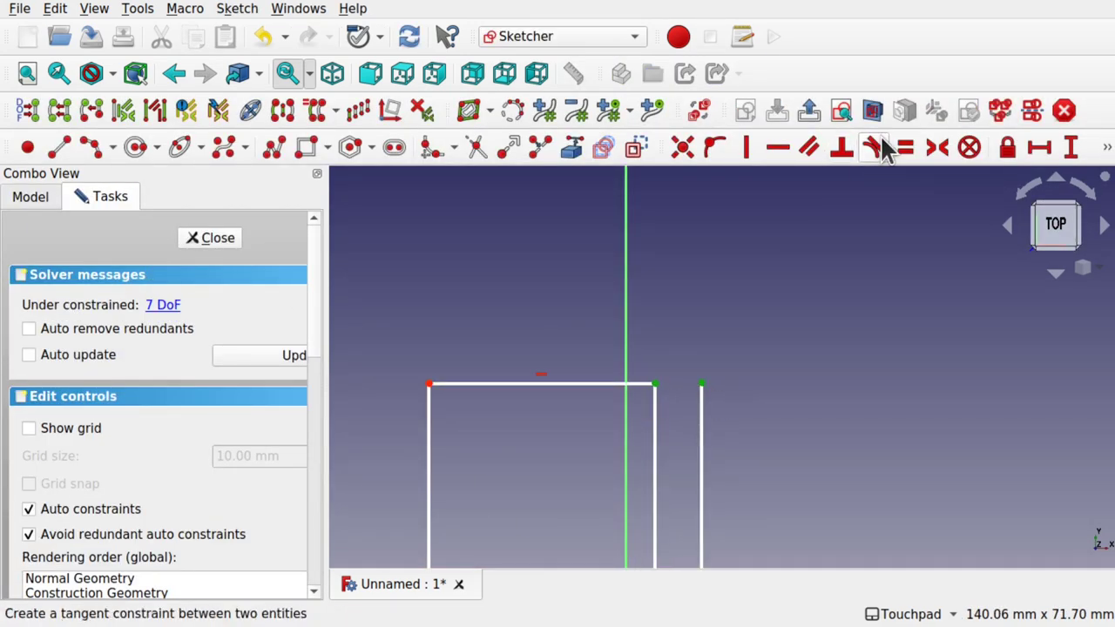
click(1038, 147)
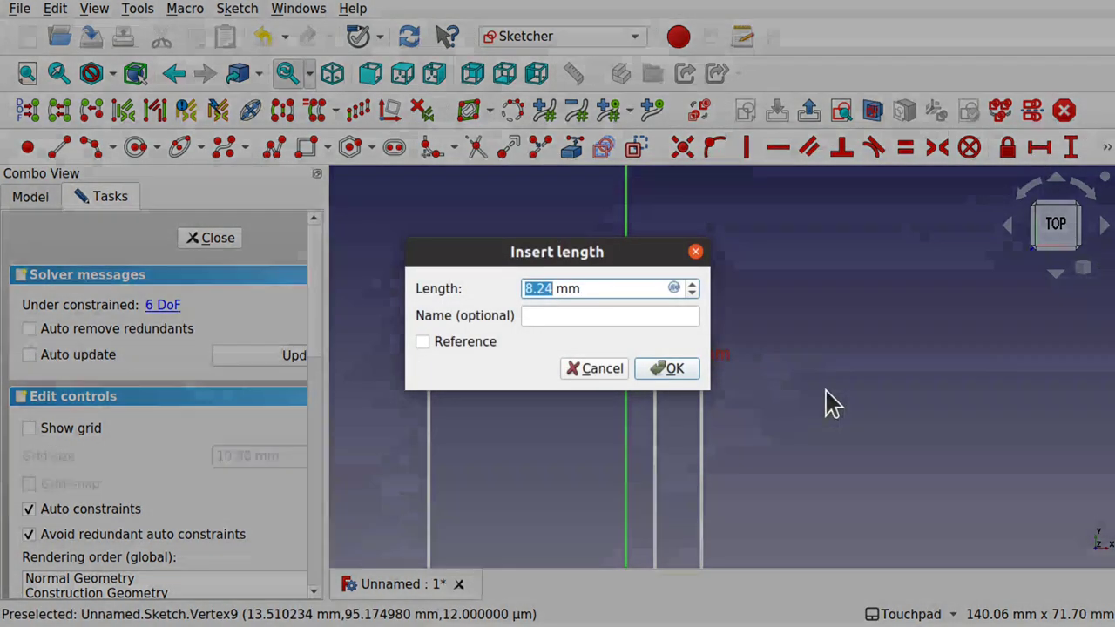
text(10)
key(Return)
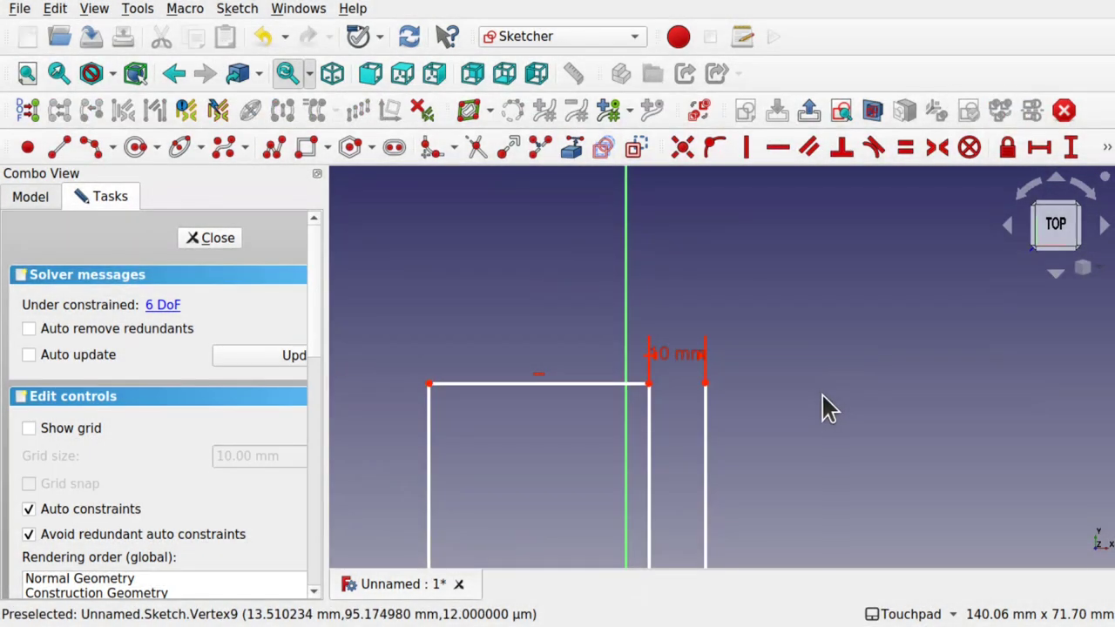
click(212, 238)
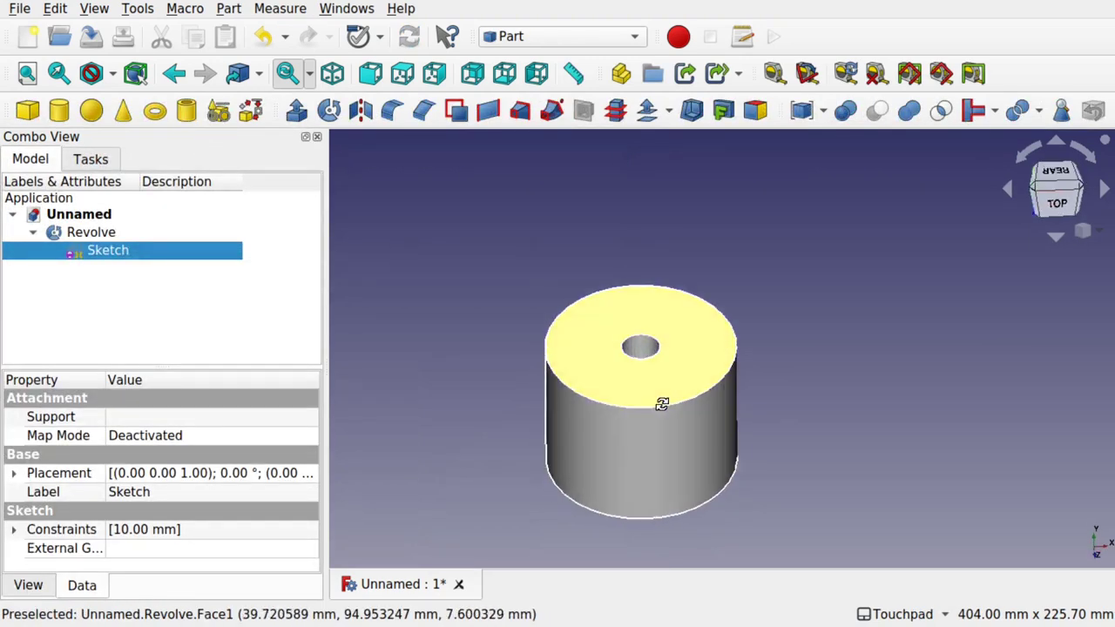
middle_drag(662, 404, 650, 378)
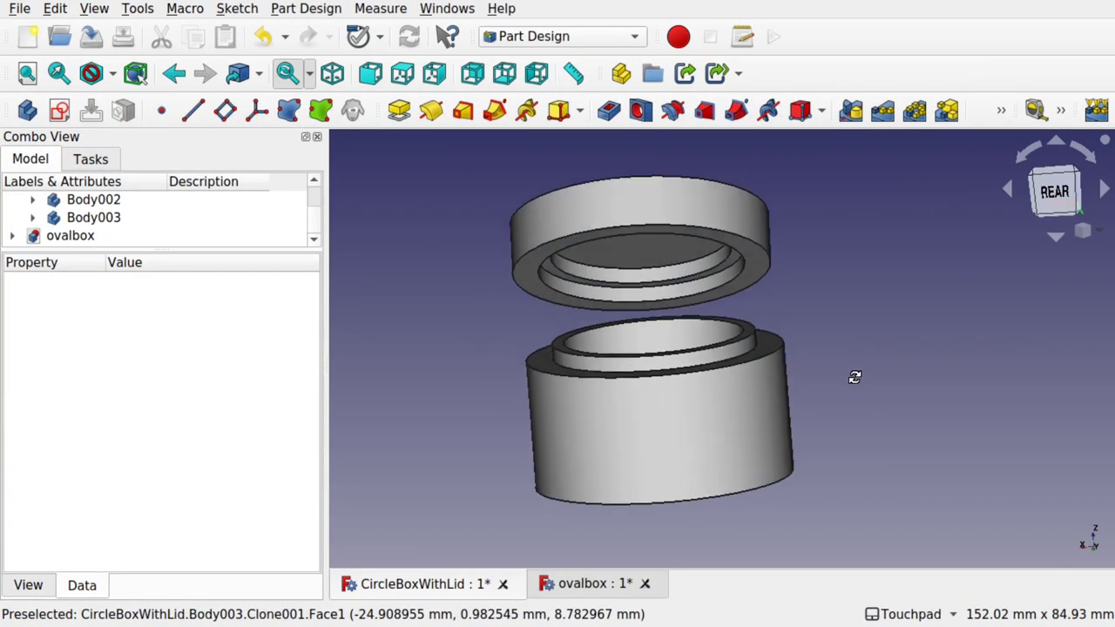
Examine the lids and bases of the CircleBoxWithLid and ovalbox models from several angles, switching between the two documents
middle_drag(854, 378, 830, 385)
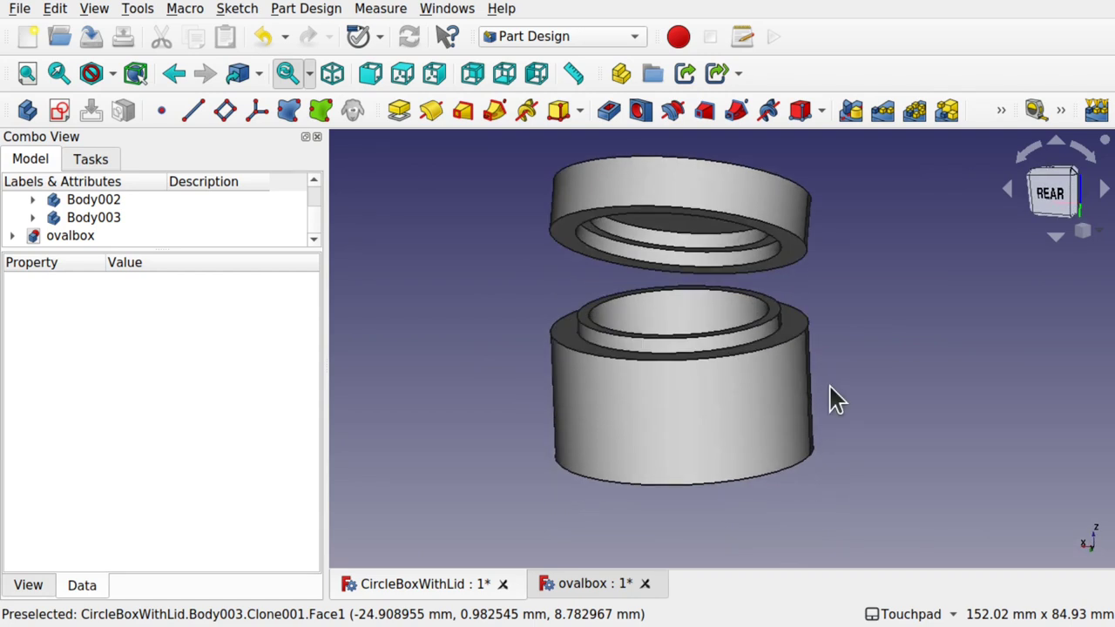
middle_drag(829, 387, 792, 319)
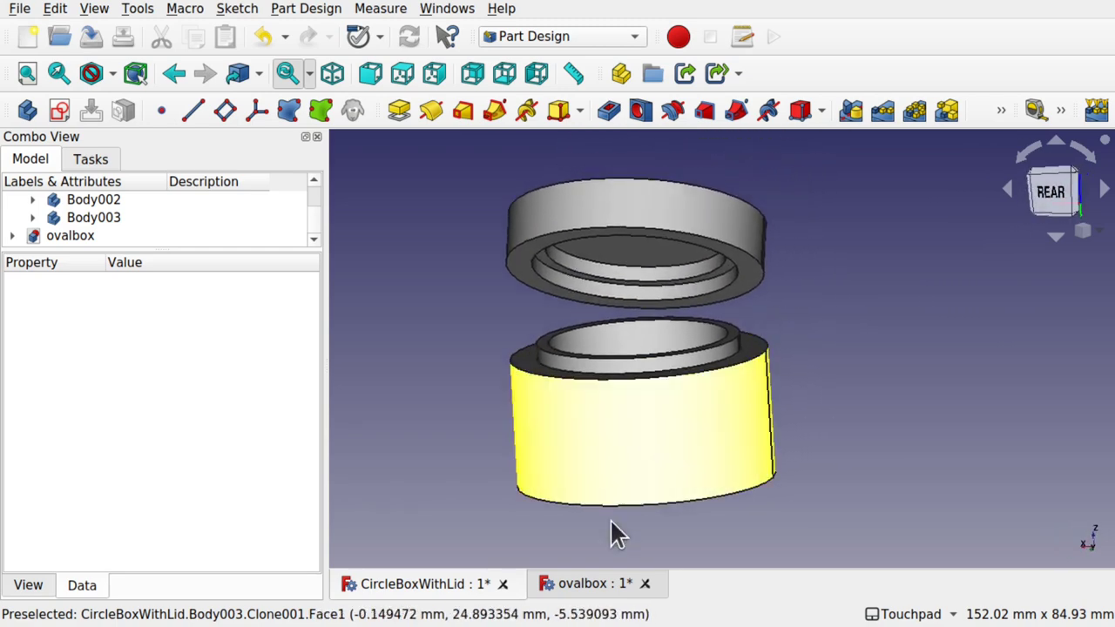
click(577, 593)
middle_drag(721, 439, 744, 418)
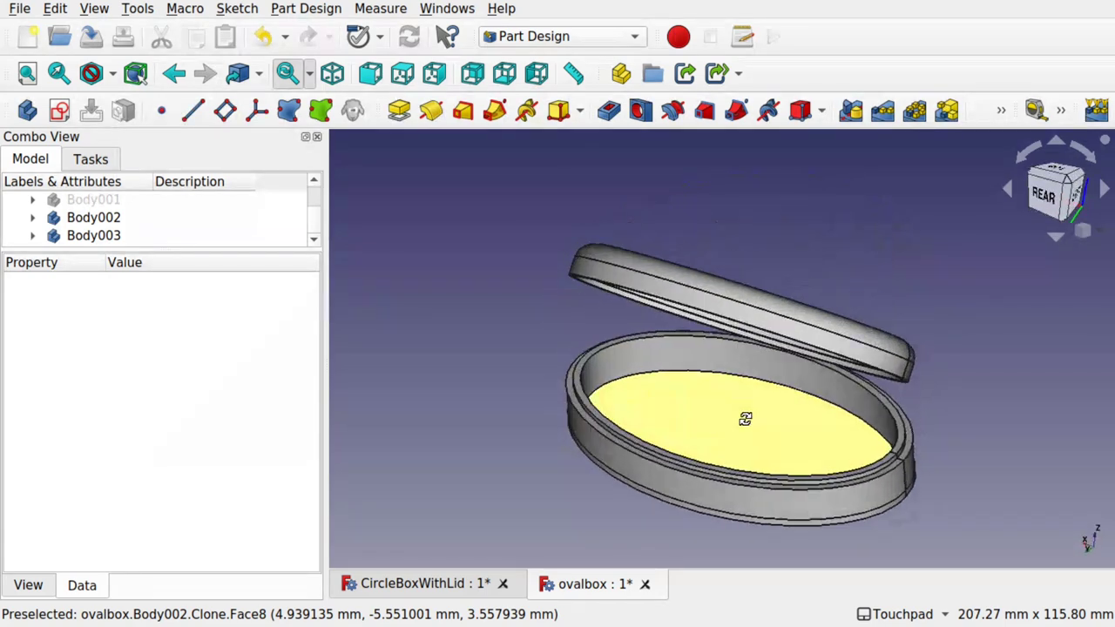
click(436, 583)
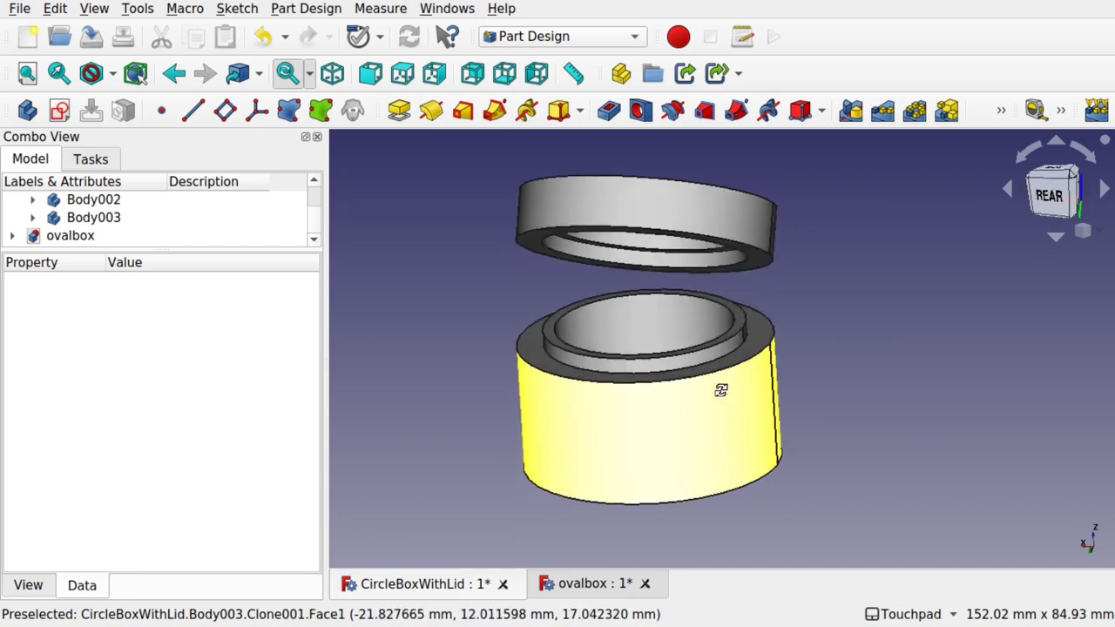
middle_drag(720, 391, 633, 506)
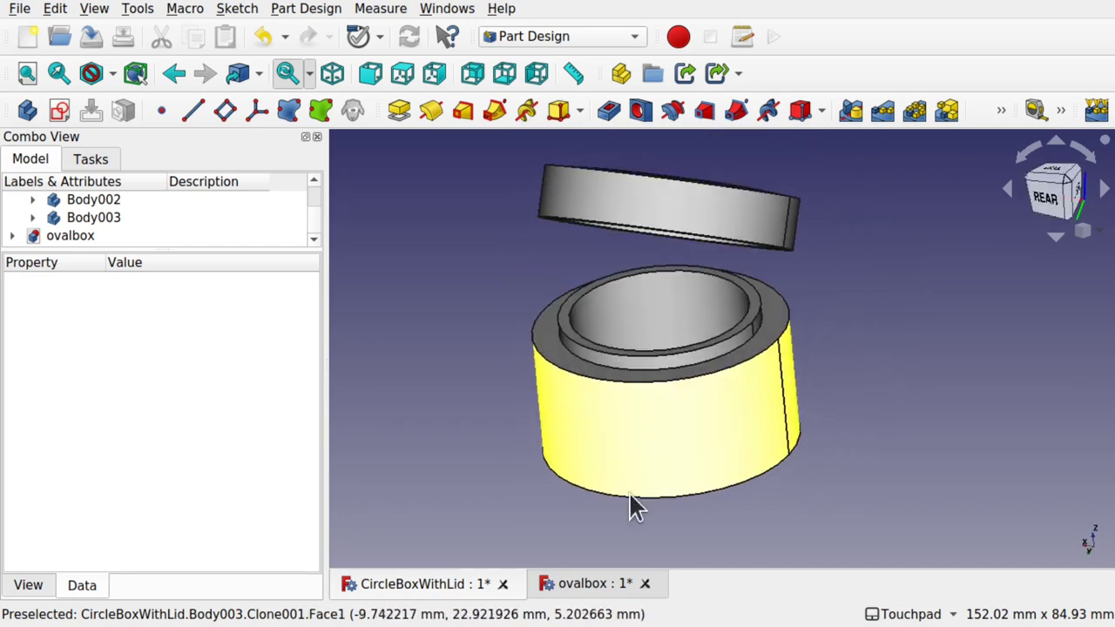
click(582, 587)
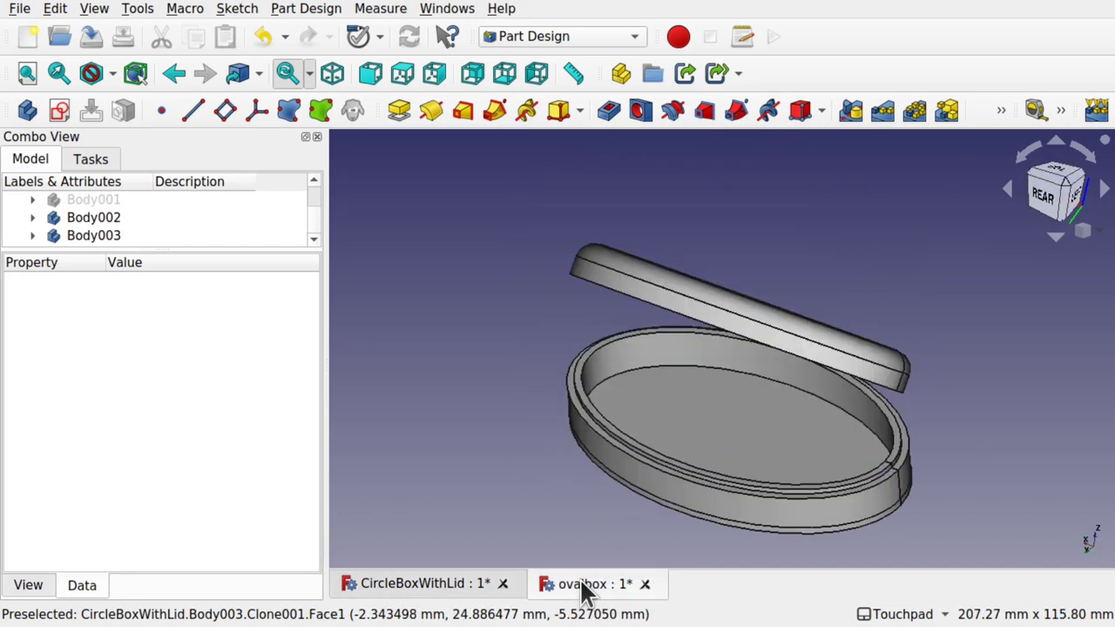